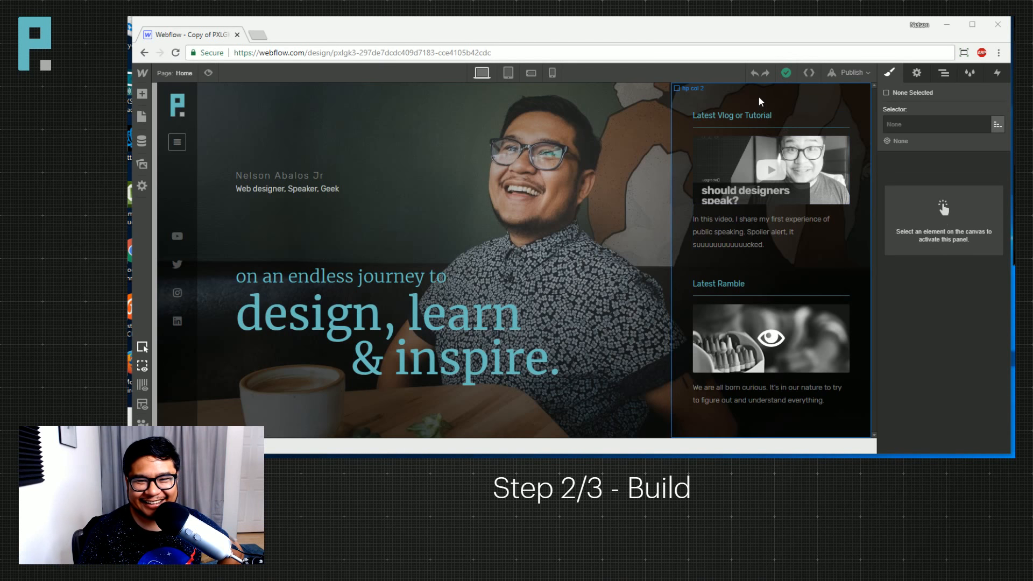
Adjust the left margin of the ampersand text span in the hero headline to 16 VW.
left_click(694, 139)
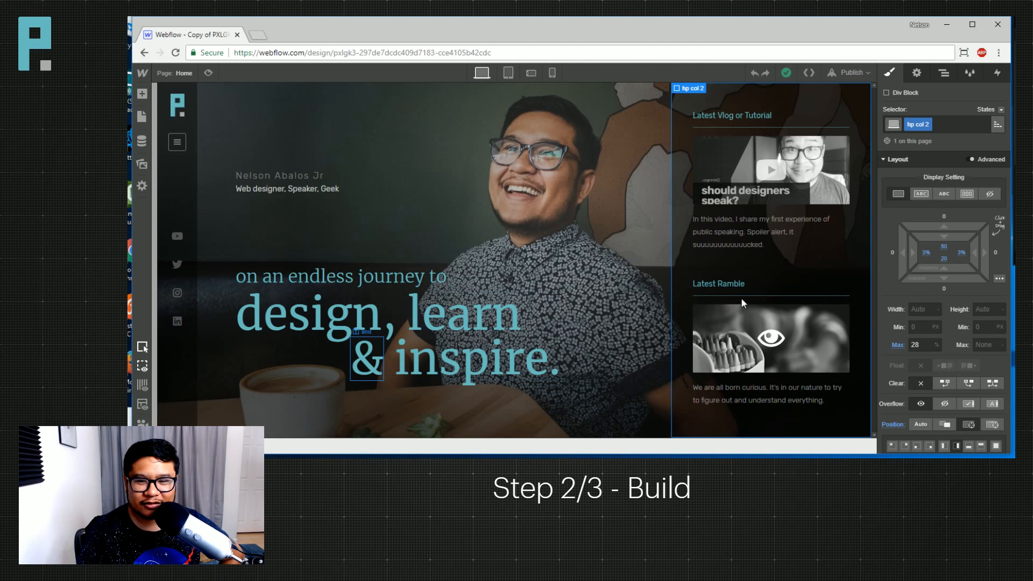
left_click(370, 363)
left_click_drag(883, 263, 920, 246)
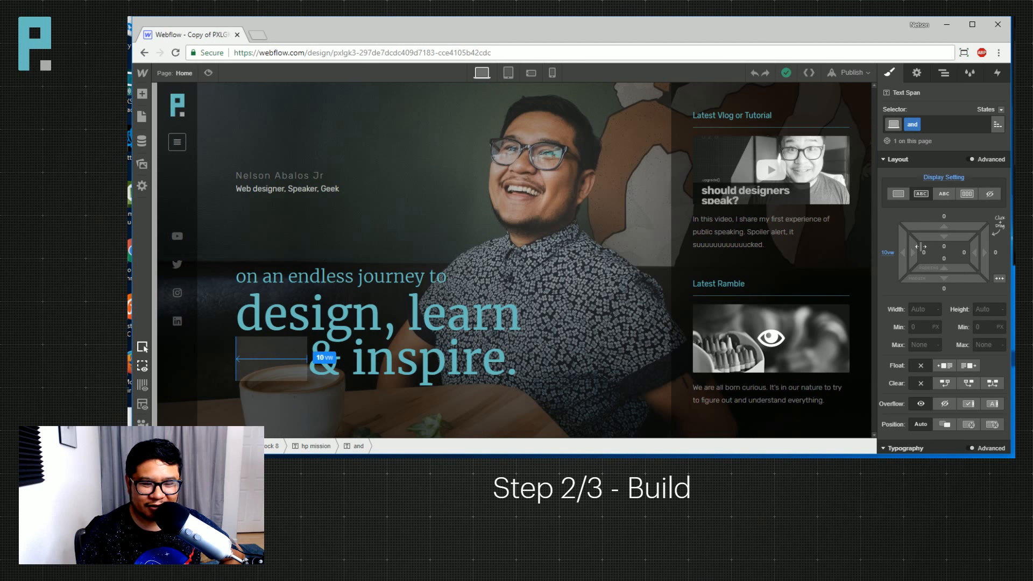
left_click_drag(920, 247, 904, 245)
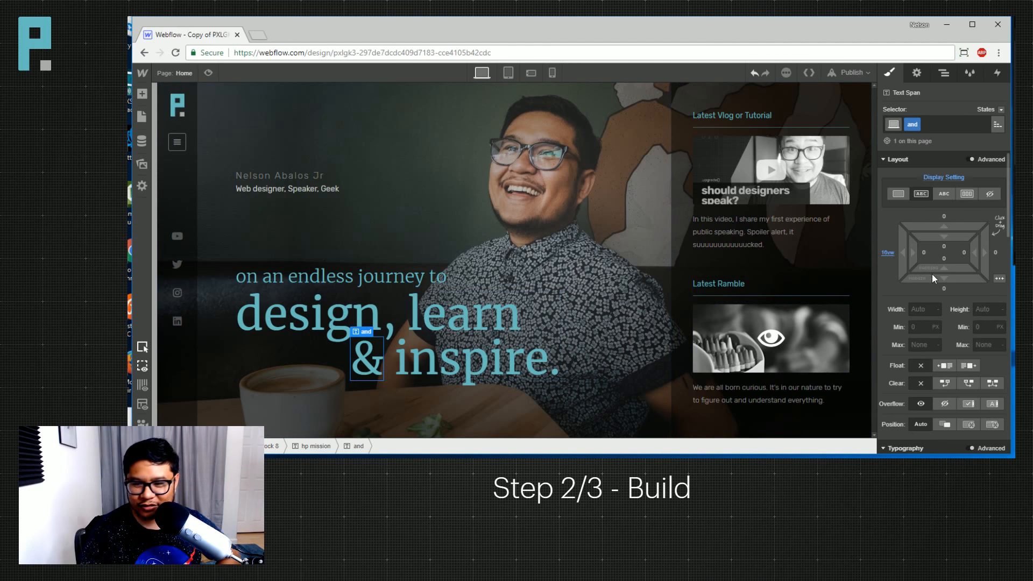
Set the ampersand span's left margin to 15.5 VW.
left_click(888, 252)
type("15.5")
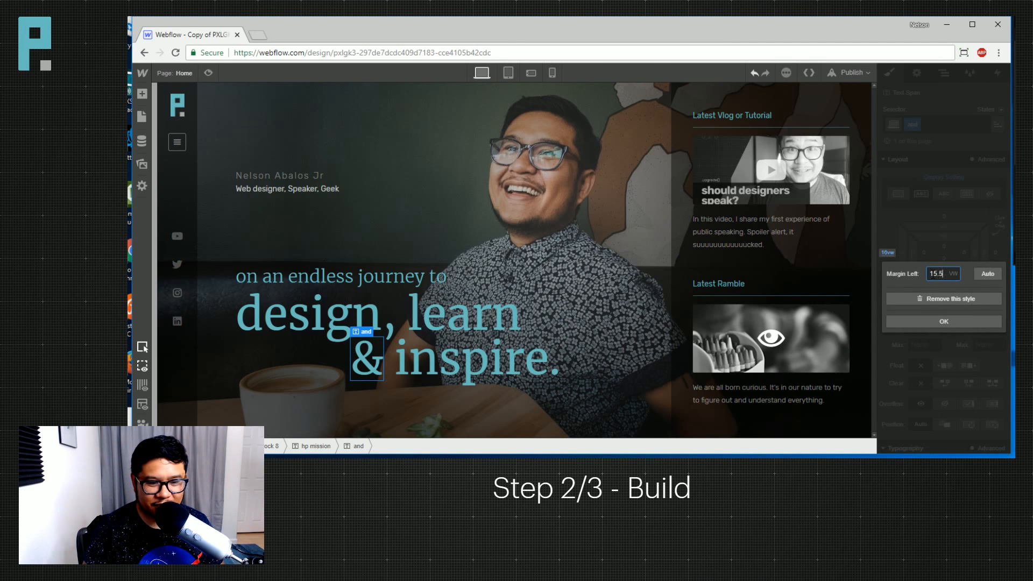
key("Return")
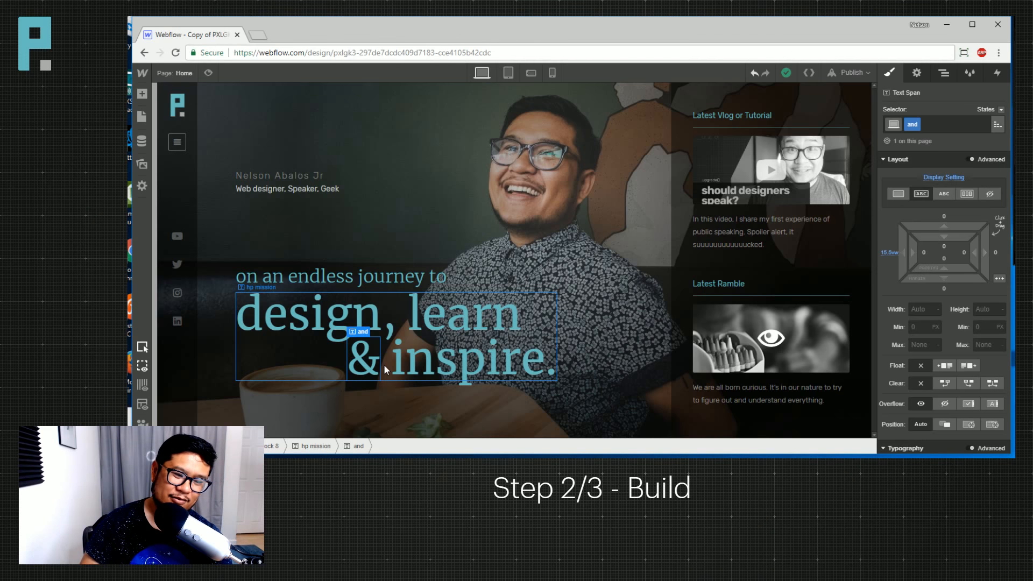
Fine-tune the ampersand span's left margin, trying 15.6 VW and 15.65 VW.
left_click(889, 253)
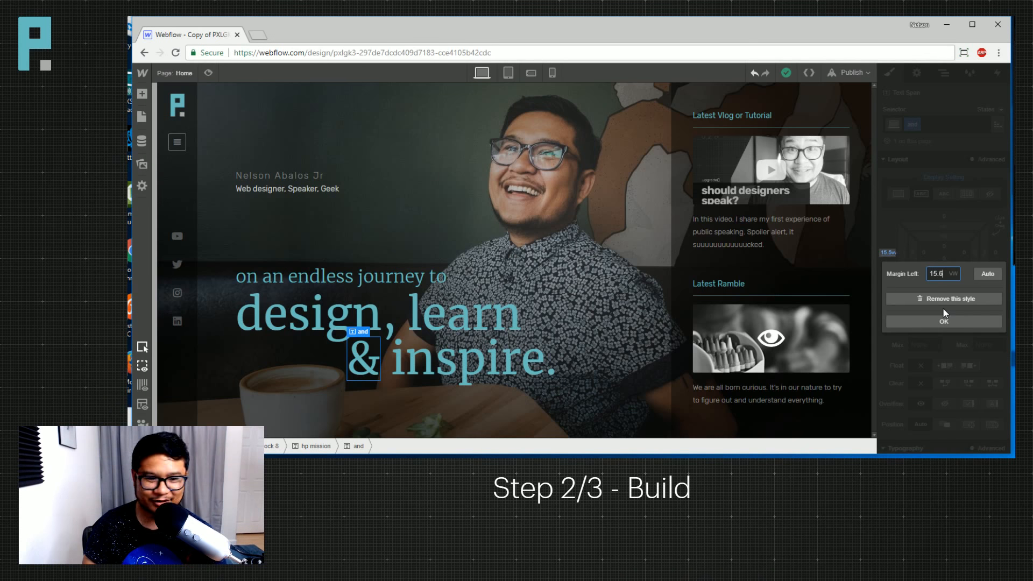
type("6")
key("Return")
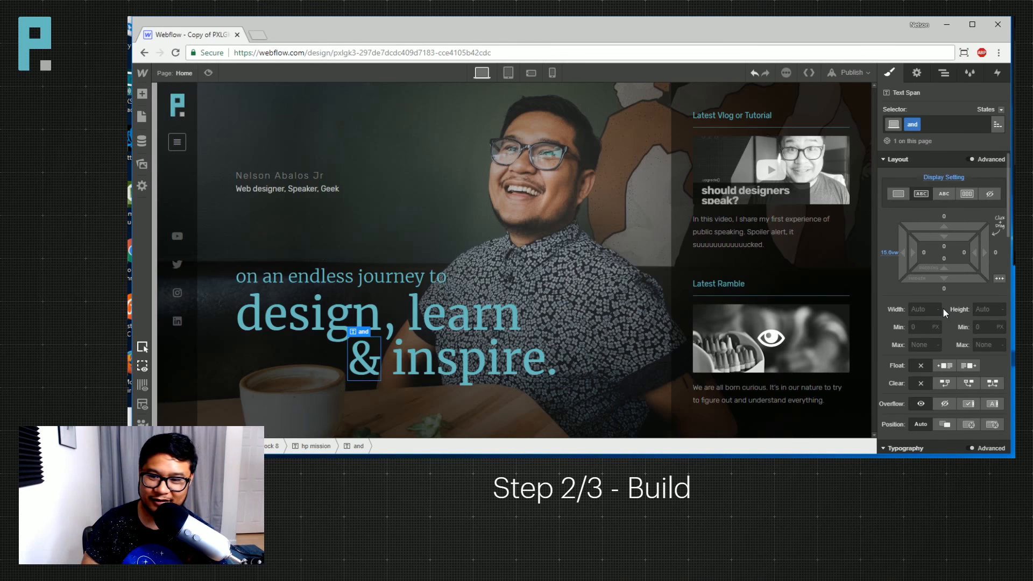
left_click(887, 257)
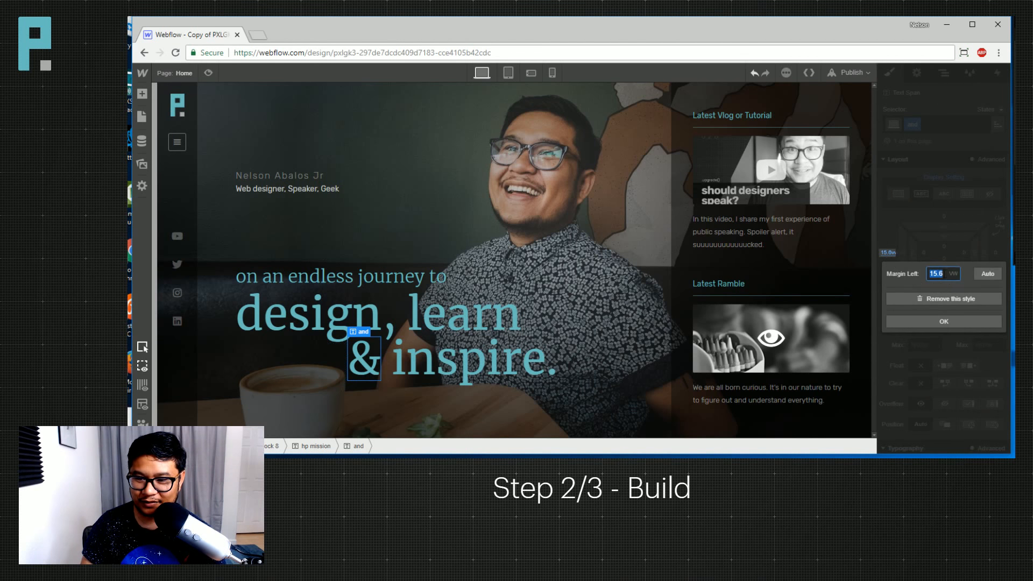
left_click(947, 275)
type("5")
key("Return")
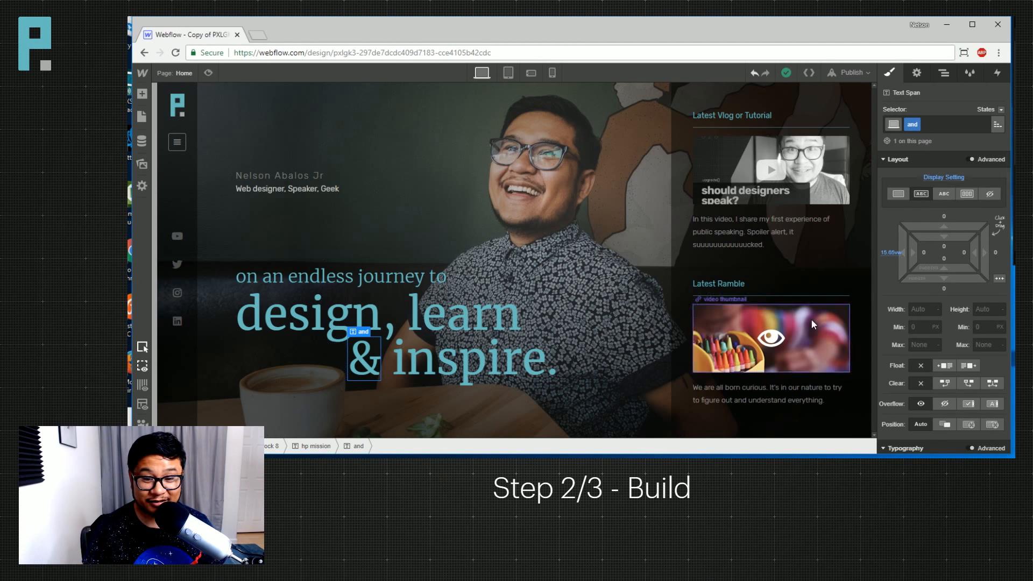
Reselect the ampersand span in the headline and increase its left margin to 16.65 VW.
left_click(307, 370)
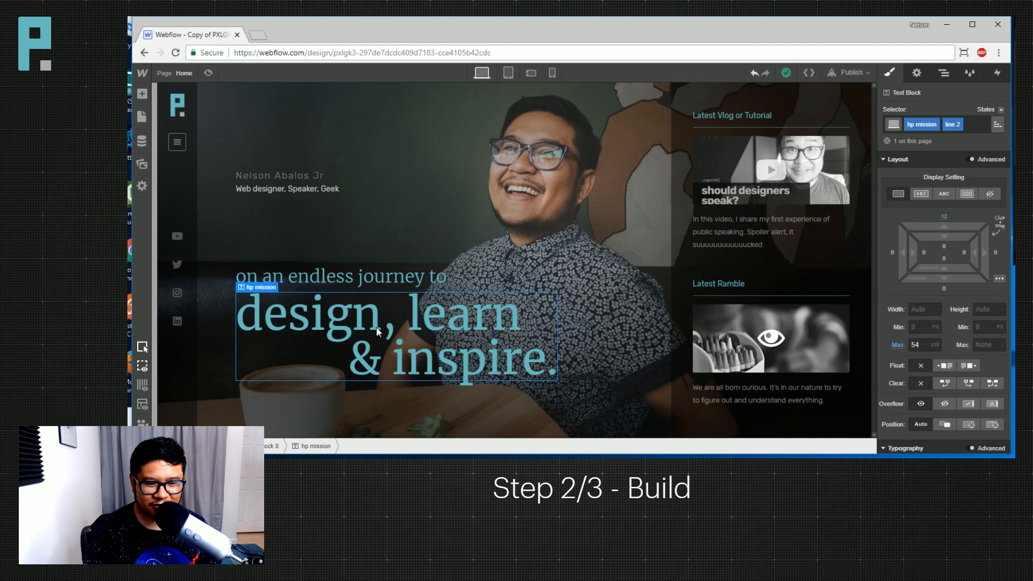
left_click(366, 366)
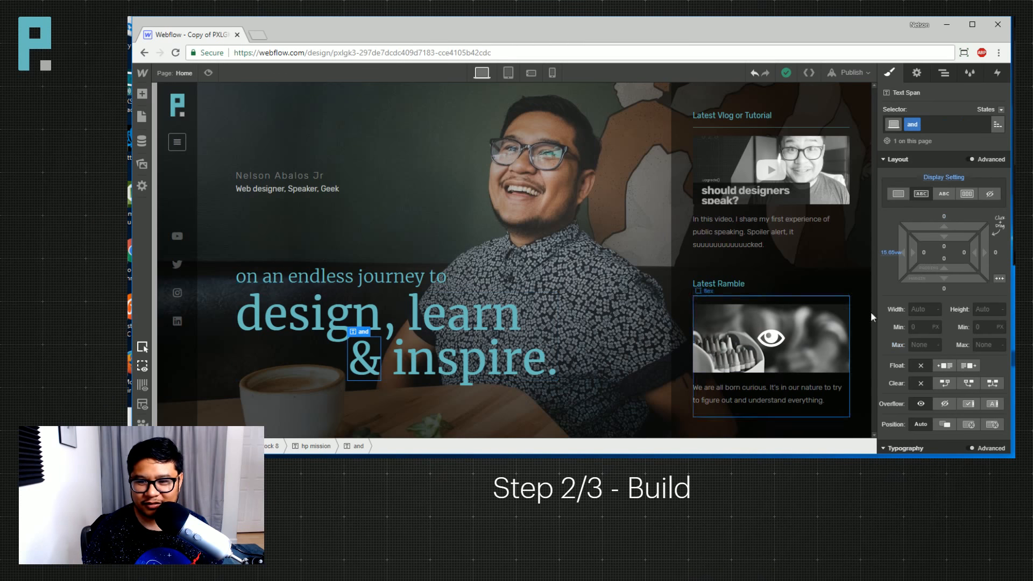
left_click(898, 253)
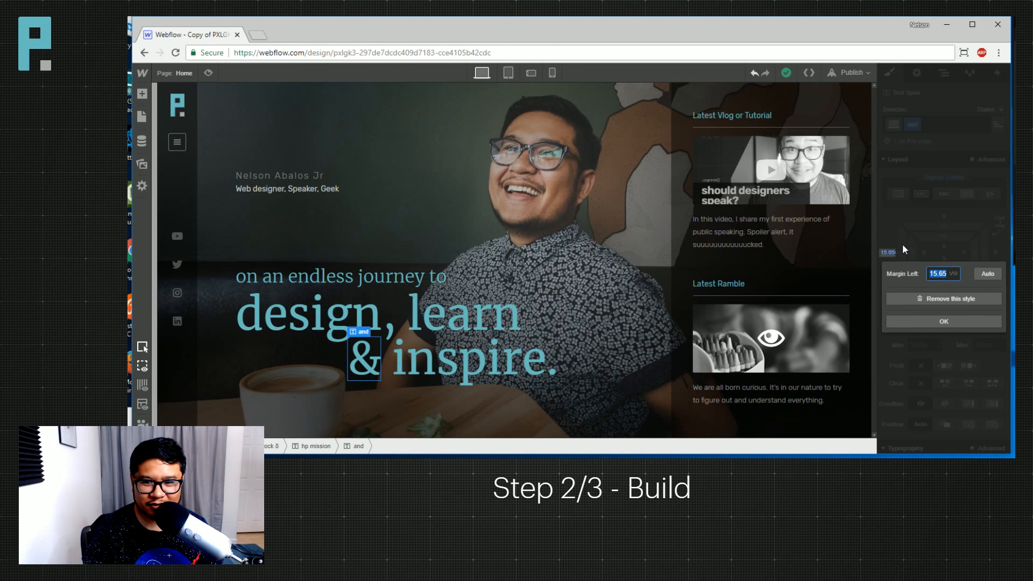
left_click(905, 236)
left_click_drag(902, 234, 901, 235)
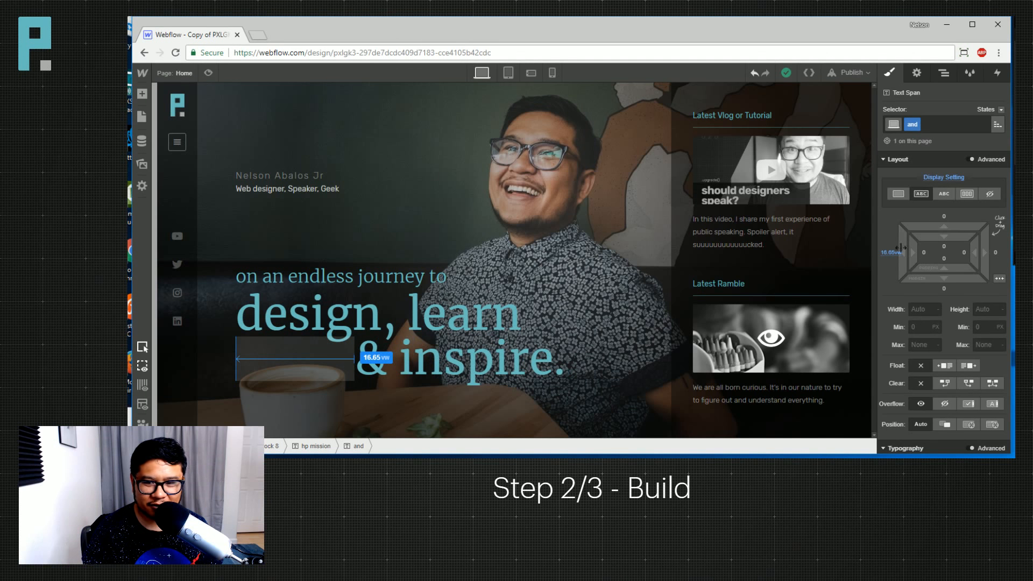
Reduce the ampersand span's left margin to 16 VW.
left_click(894, 254)
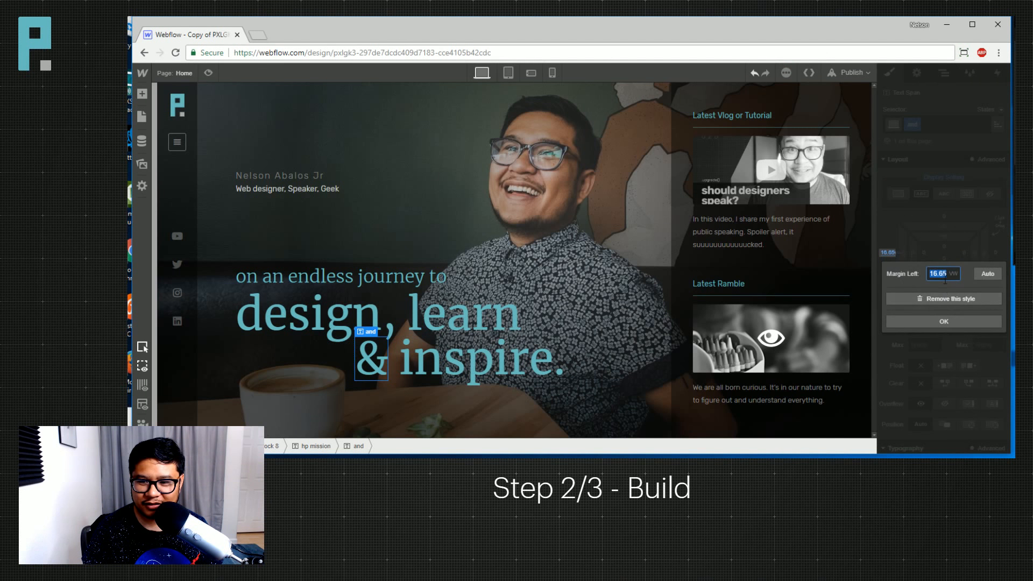
left_click(943, 274)
key("BackSpace")
key("Delete")
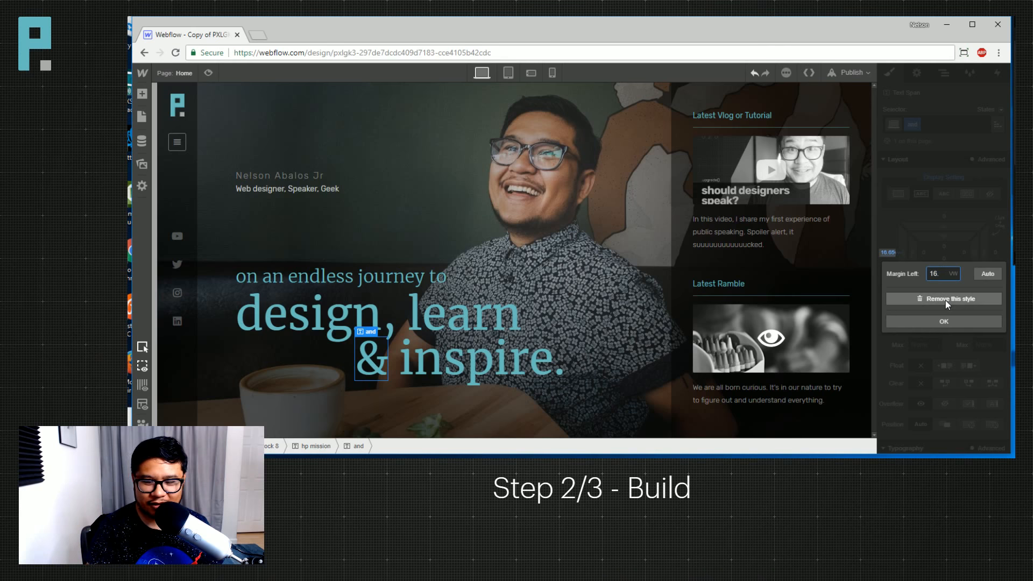
key("Return")
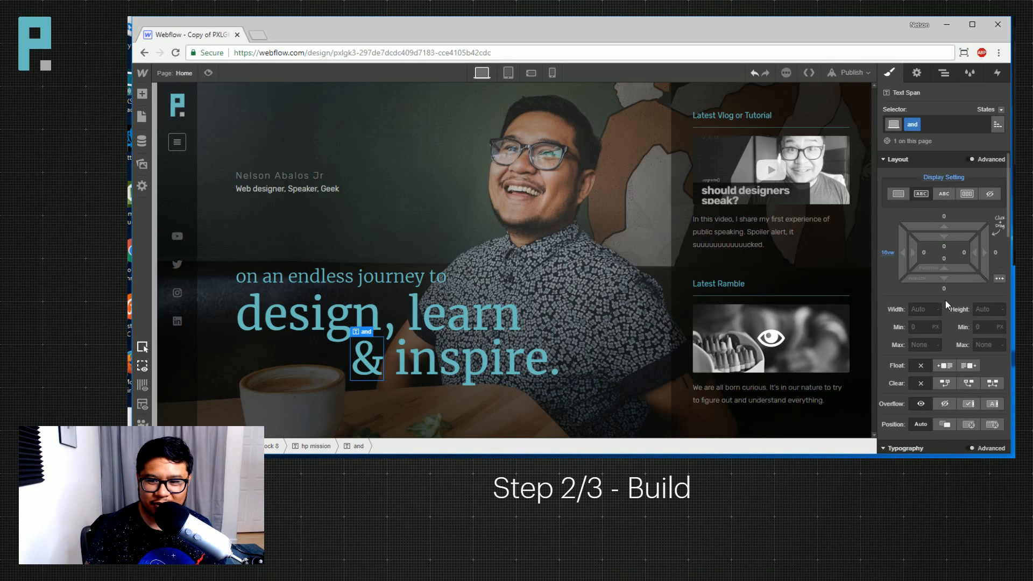
Try a left margin of 17 VW on the ampersand span.
left_click(887, 253)
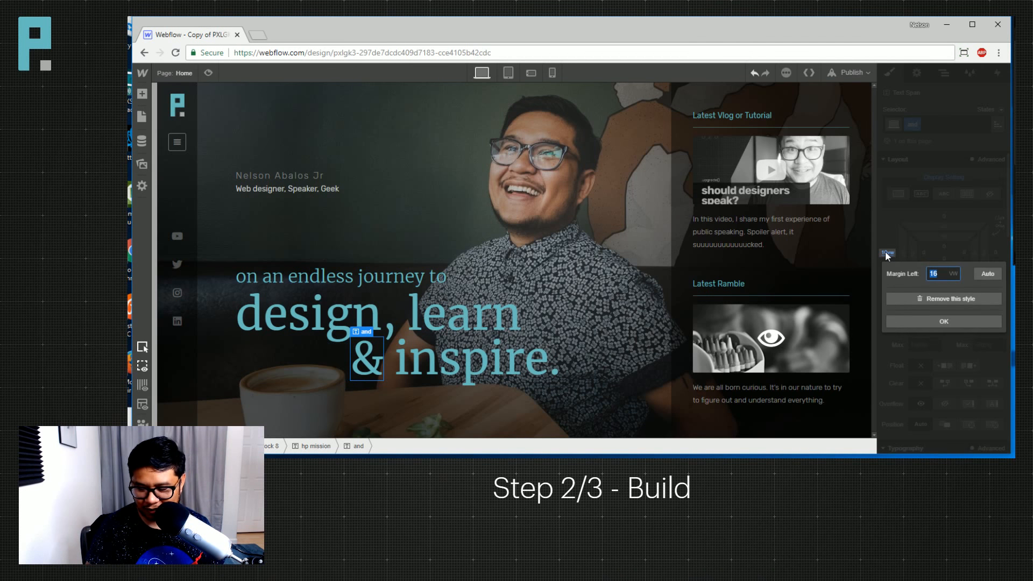
type("17")
key("Return")
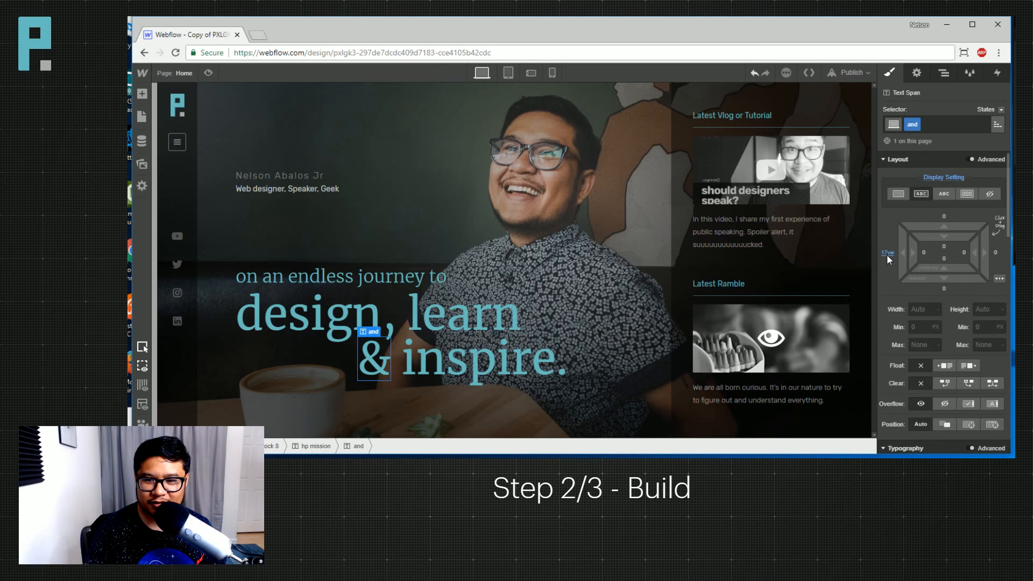
Set the ampersand span's left margin to 16.25 VW and select the main div block.
left_click(887, 254)
type("16.25")
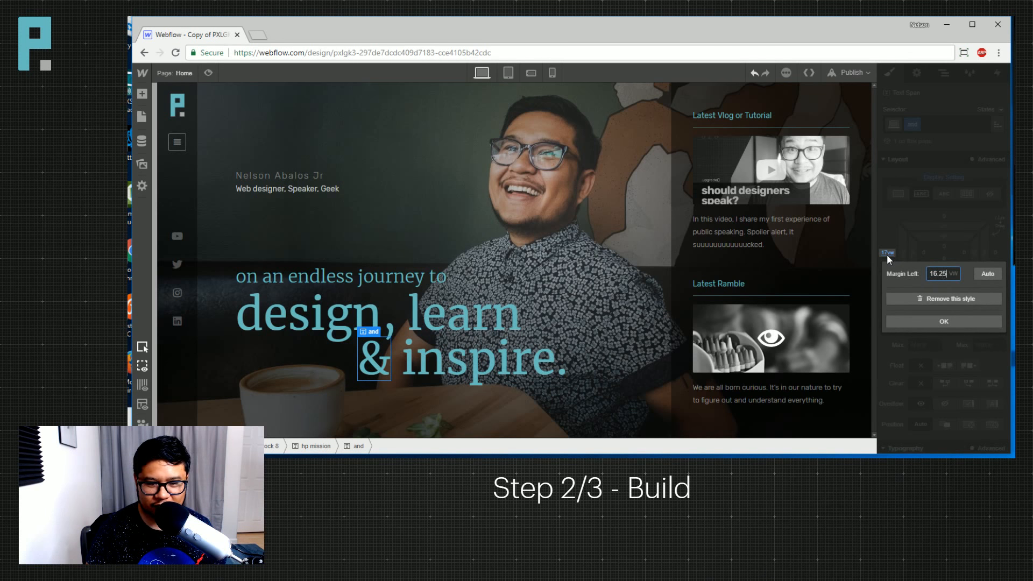
key("Return")
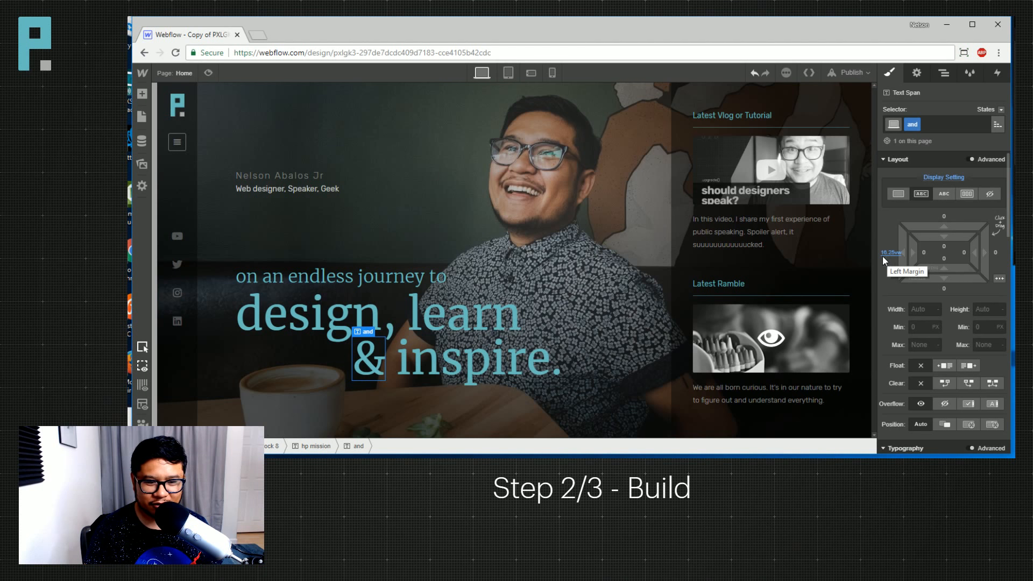
left_click(585, 394)
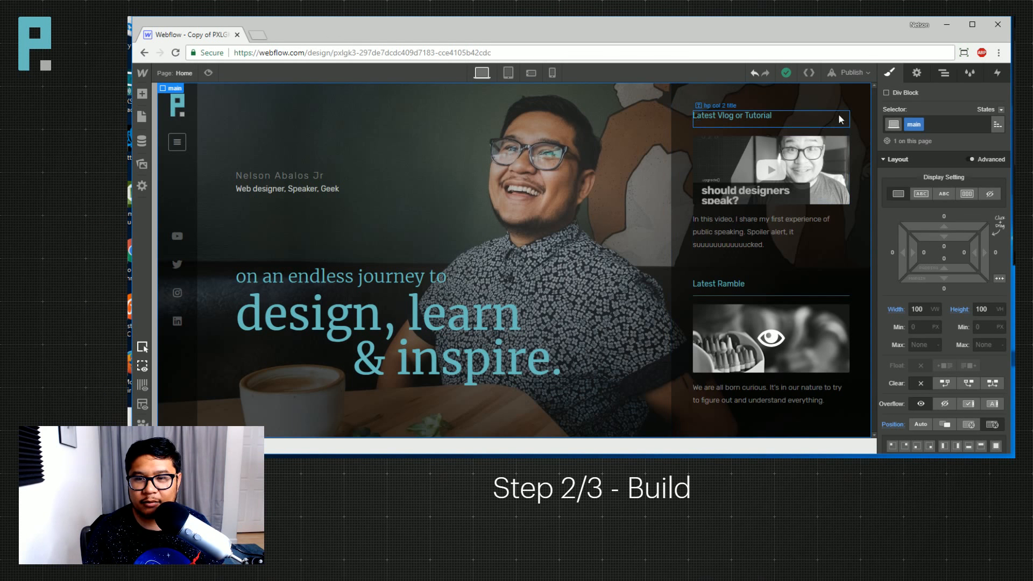
Preview the home page and test opening and closing its navigation menu.
left_click(206, 70)
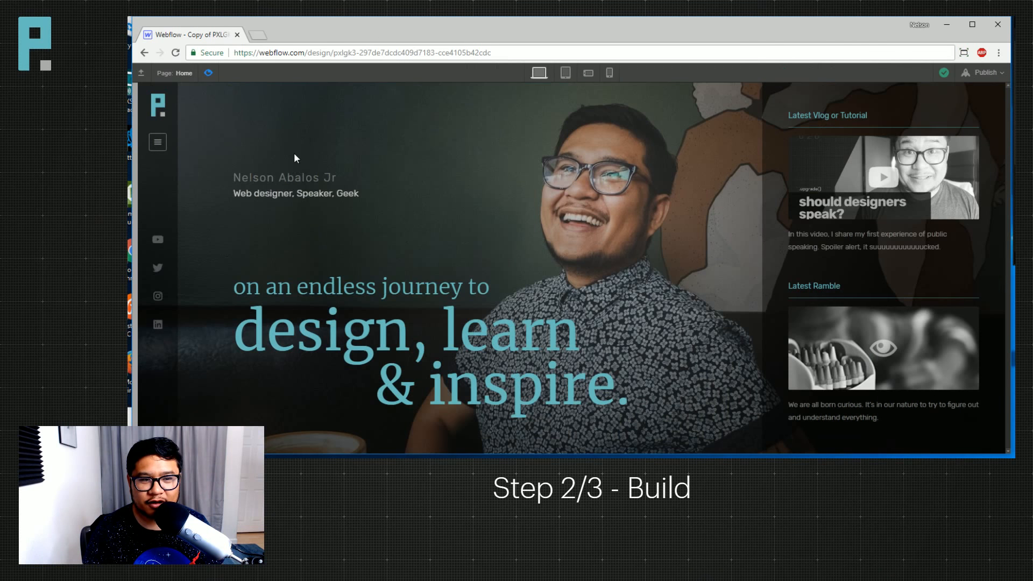
left_click(158, 142)
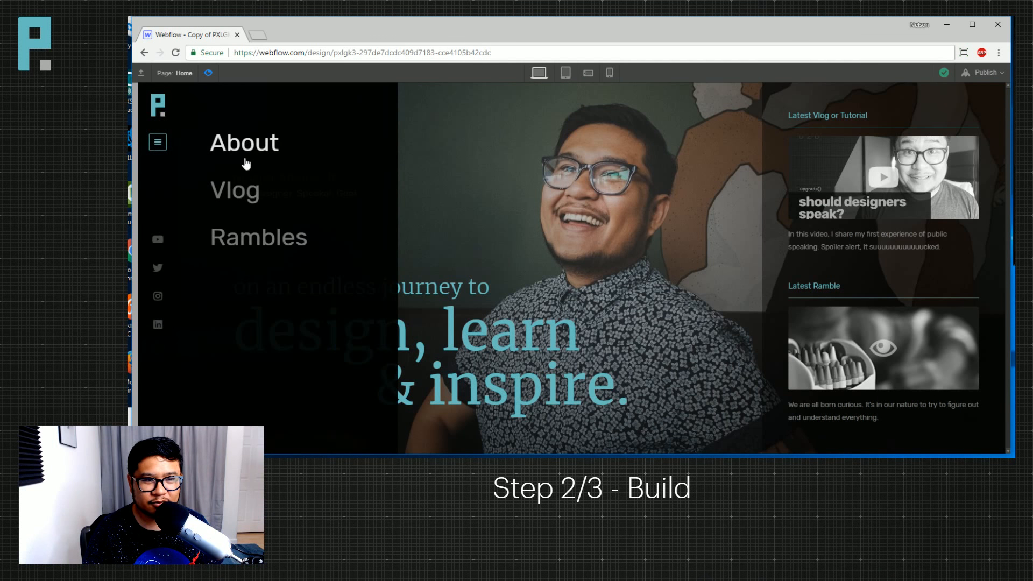
left_click(159, 143)
left_click(157, 142)
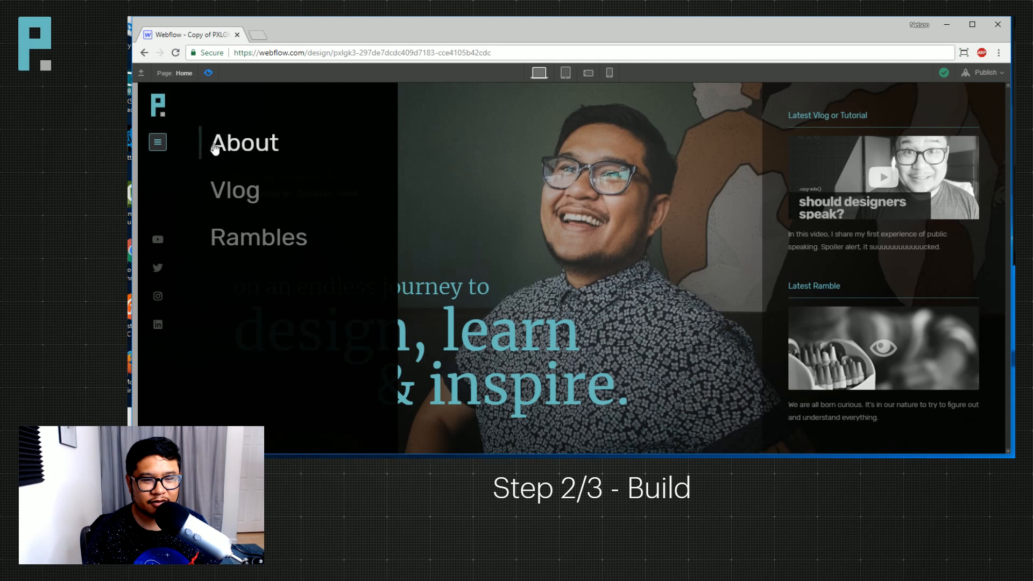
left_click(158, 143)
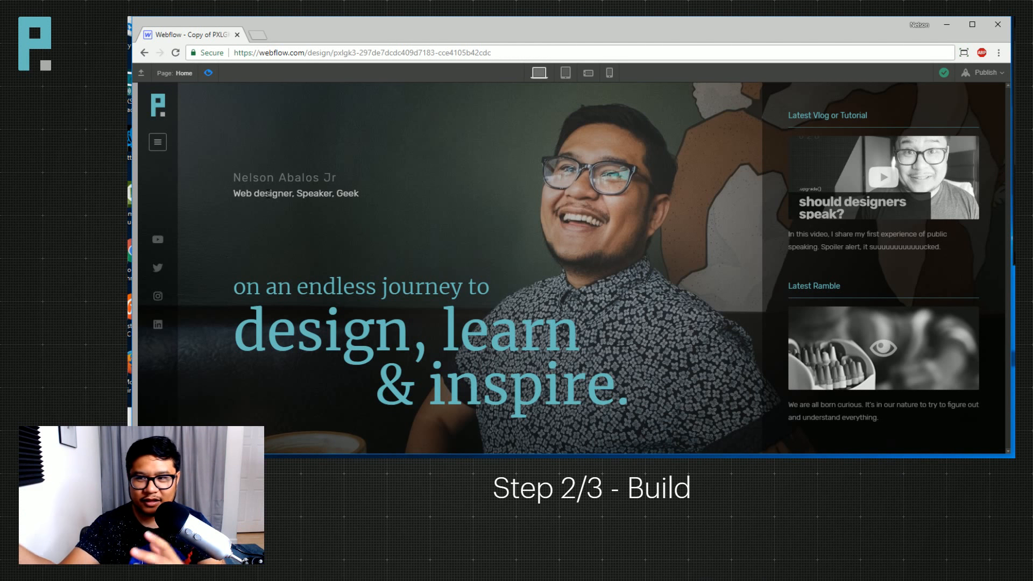
Open the live site pxlgk.com in a new browser tab.
left_click(258, 36)
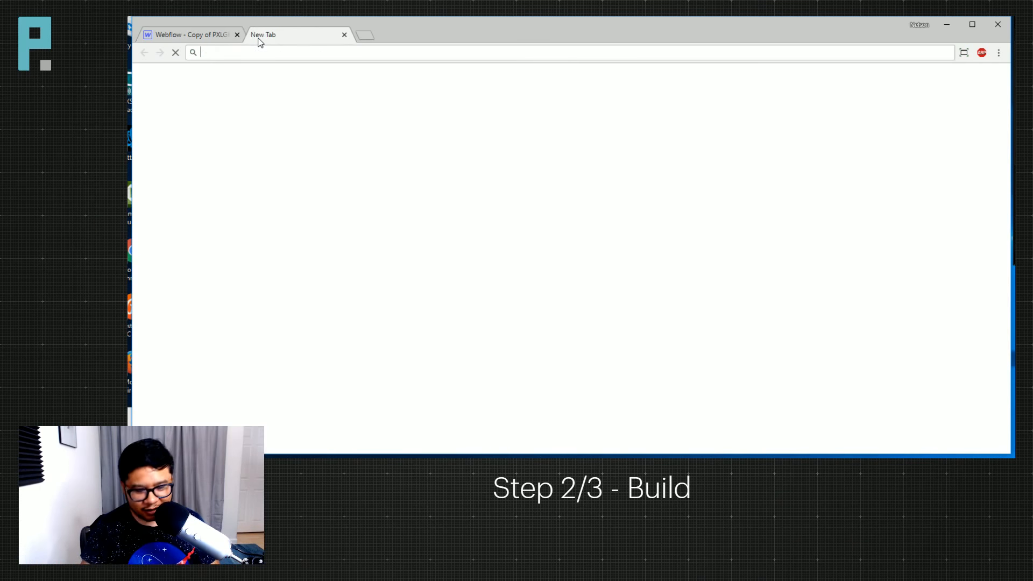
type("pxlgk.com")
key("Return")
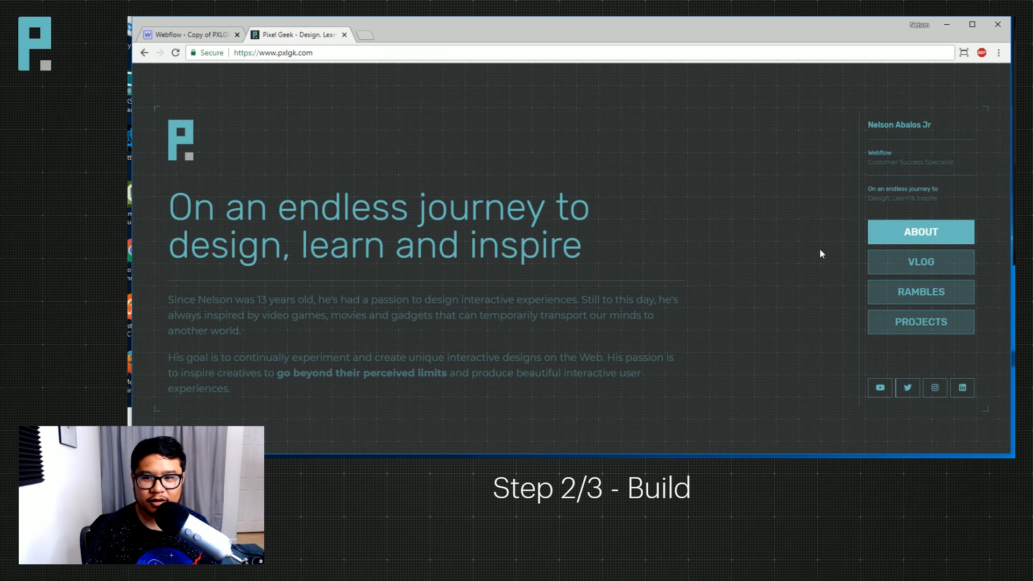
Browse the vlog page of the live site, looking over its video thumbnails.
left_click(923, 272)
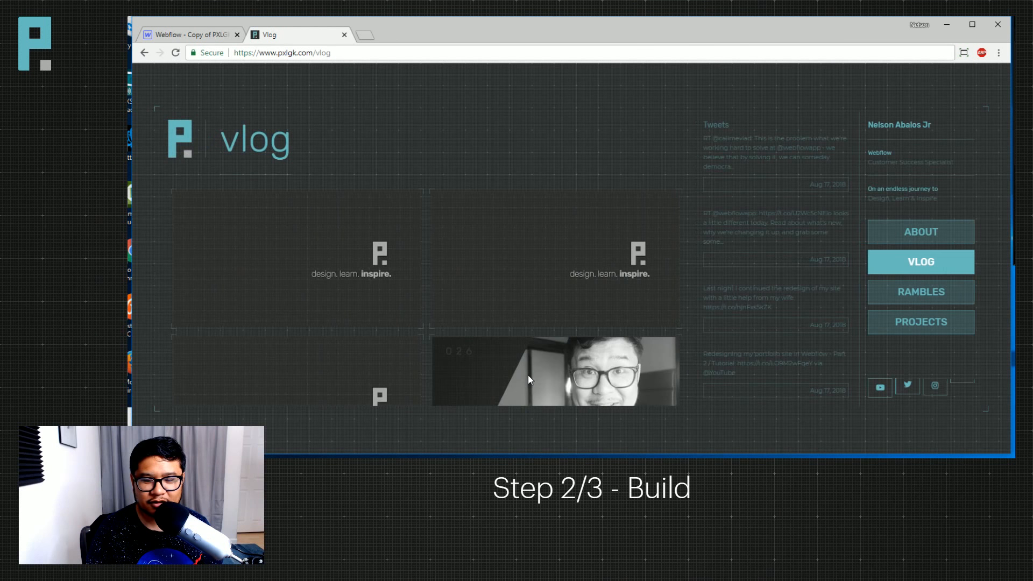
scroll(594, 339, "down", 2)
scroll(592, 333, "down", 3)
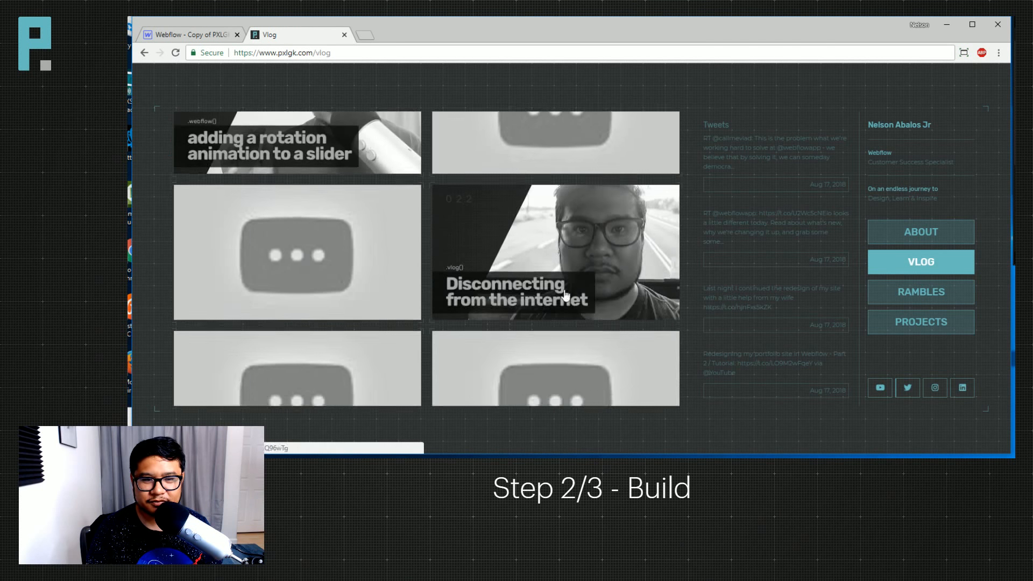
scroll(533, 323, "up", 4)
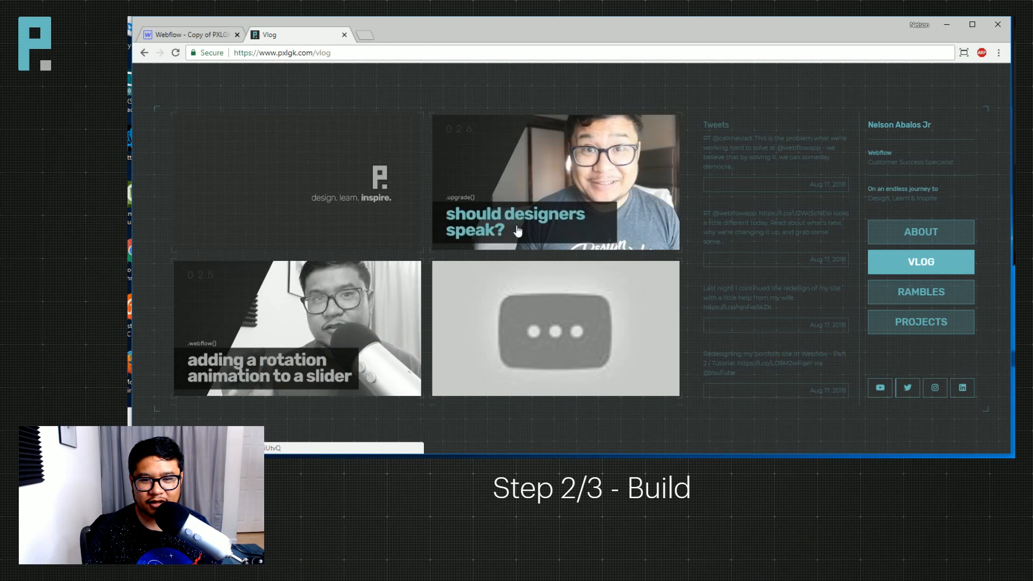
scroll(548, 260, "up", 4)
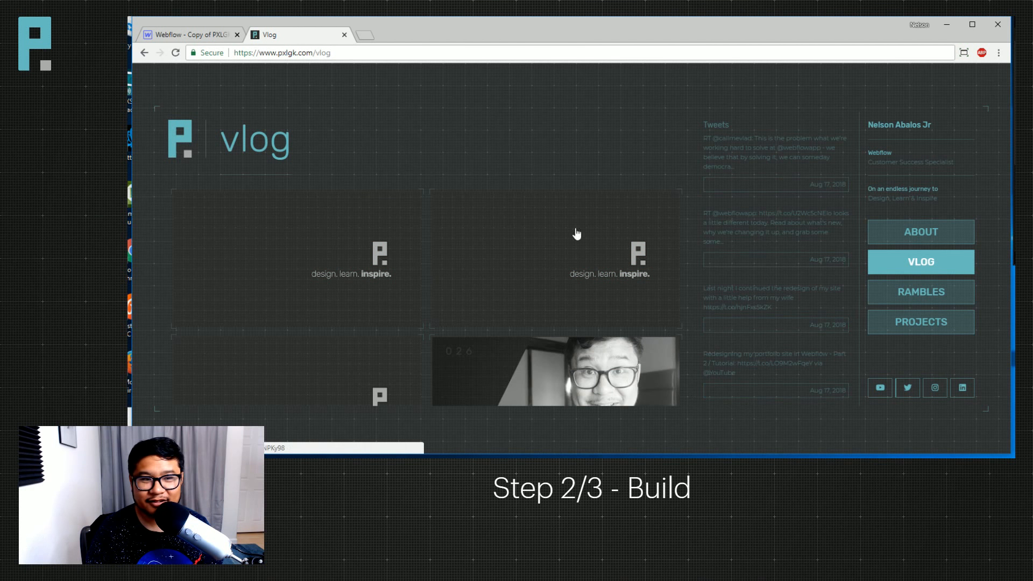
Switch back to the Webflow project, exit the home page preview, and show the page's interactions.
left_click(217, 36)
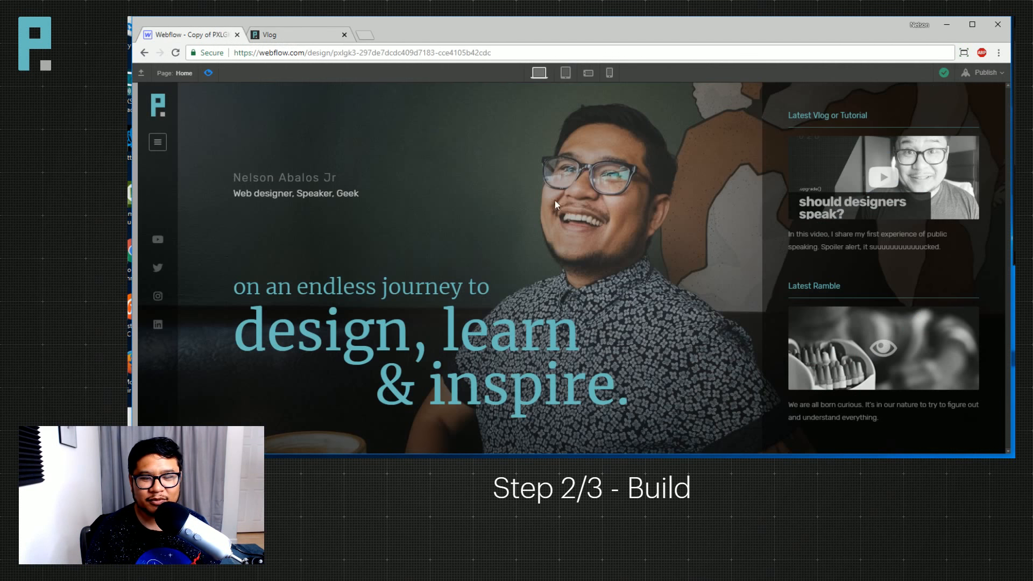
left_click(207, 72)
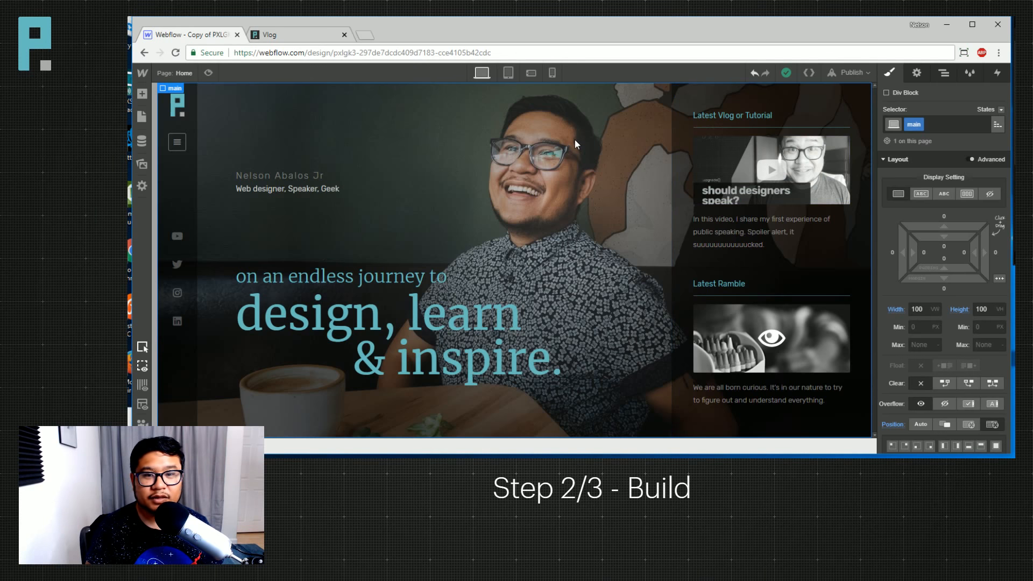
left_click(995, 73)
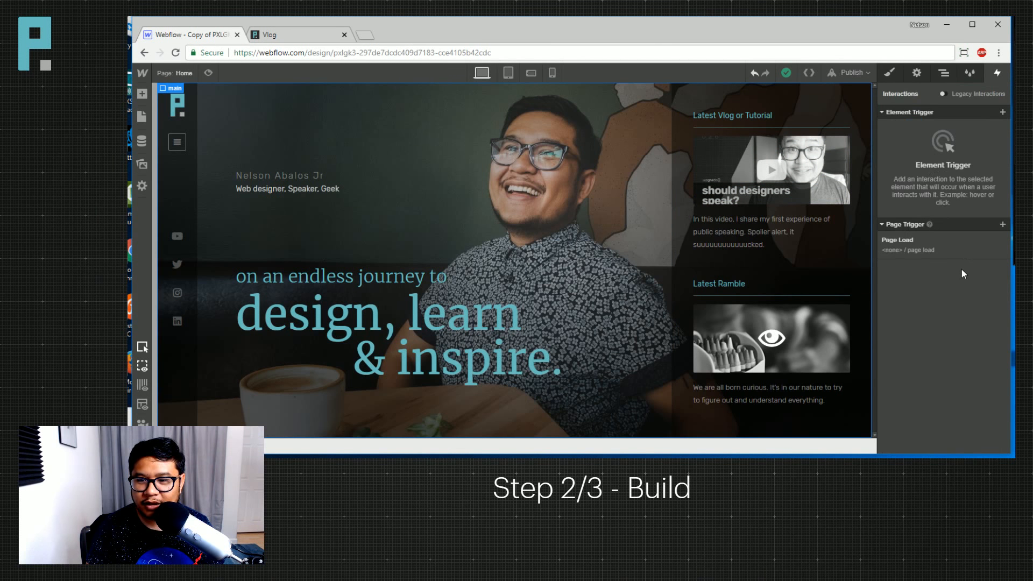
Inspect the existing Page Load trigger and the timed actions of its page load animation.
left_click(910, 247)
scroll(910, 247, "down", 5)
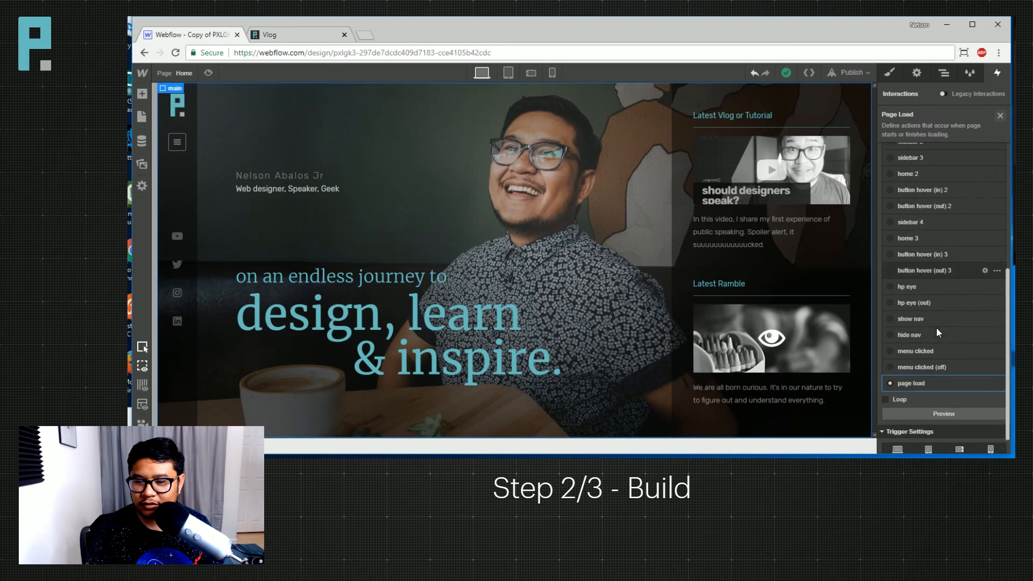
left_click(909, 365)
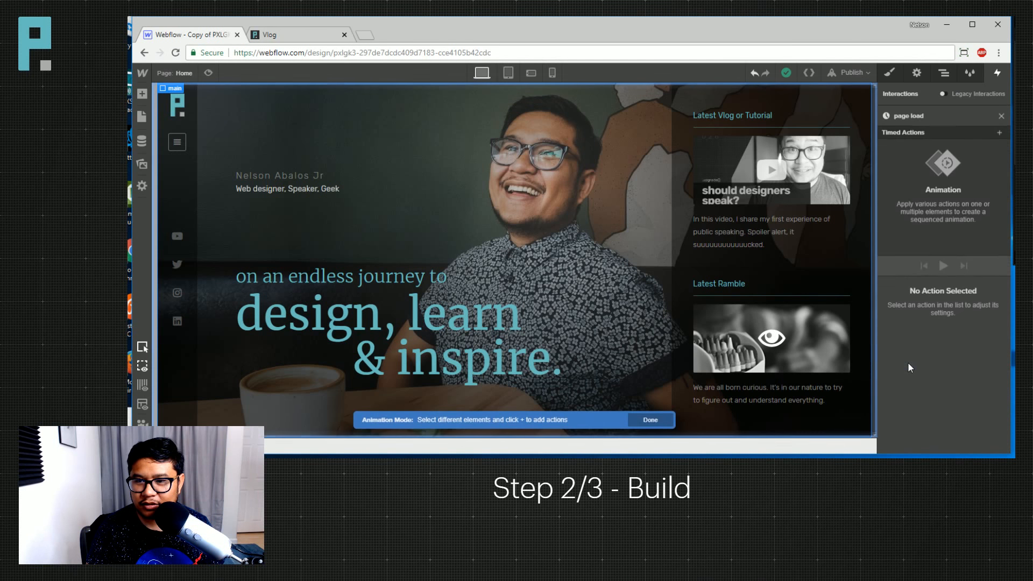
left_click(1002, 116)
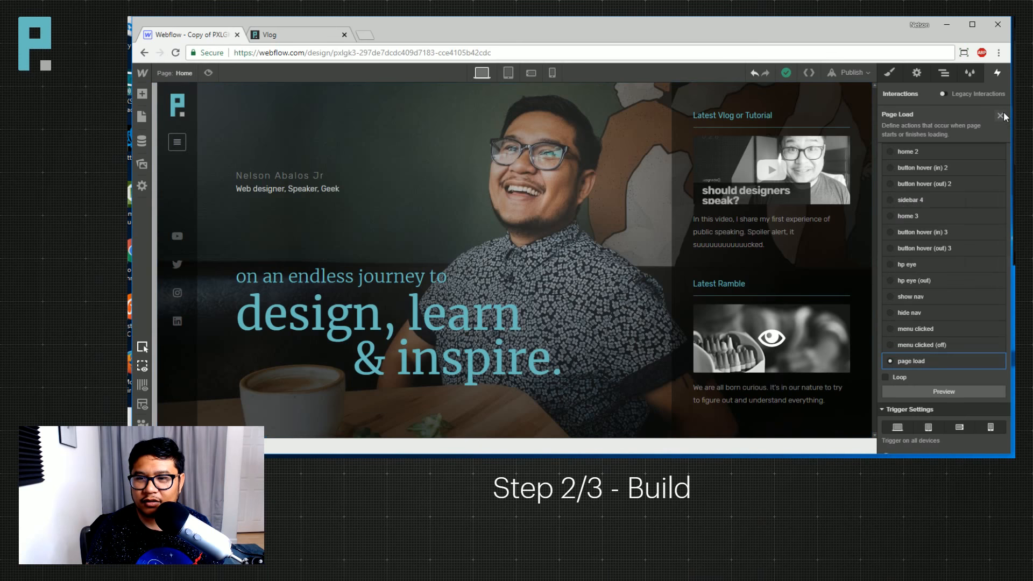
left_click(909, 363)
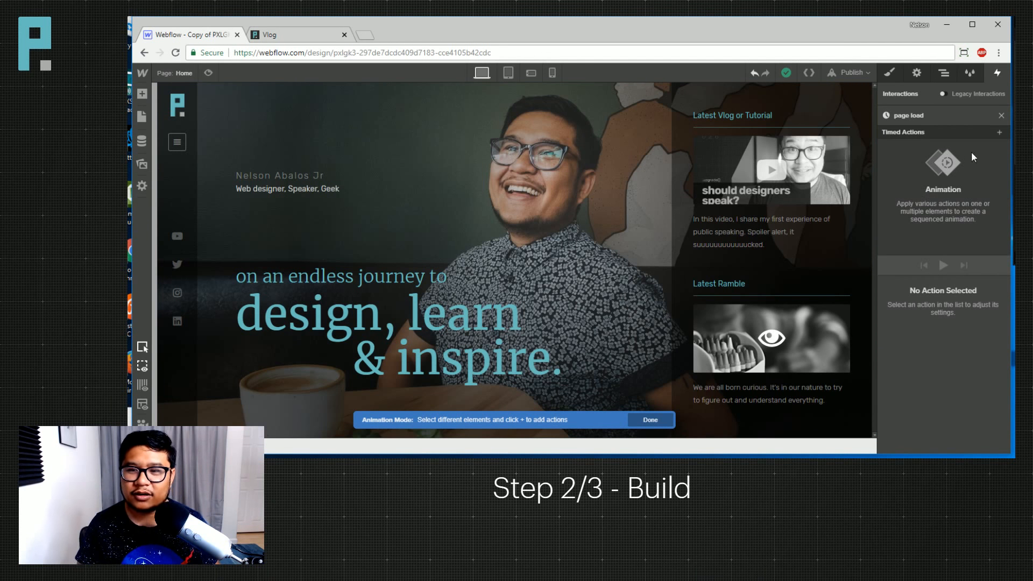
left_click(1001, 115)
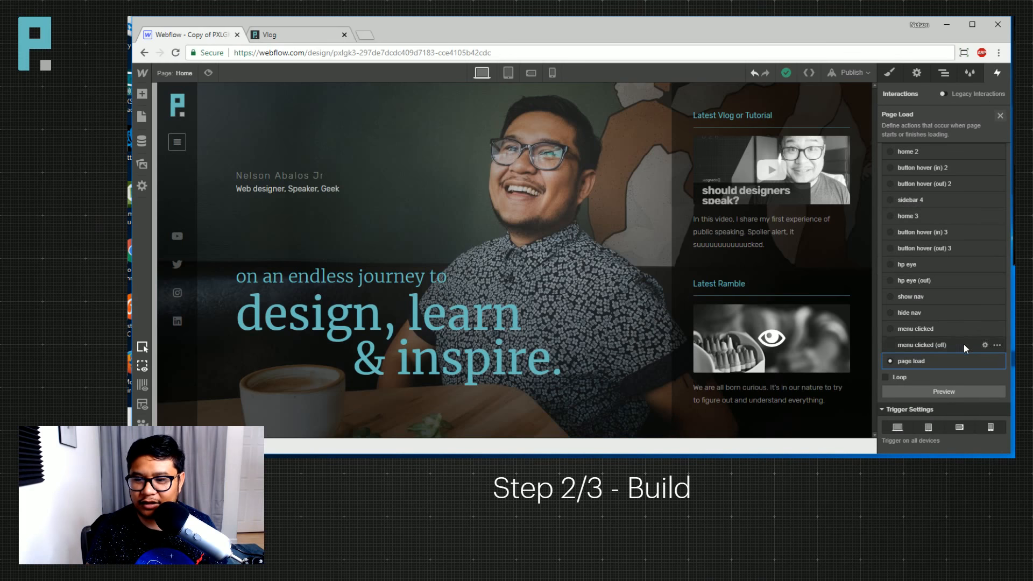
Delete the existing page load animation and remove the old Page Load trigger from the page.
left_click(997, 361)
left_click(961, 418)
scroll(939, 336, "up", 5)
left_click(1001, 115)
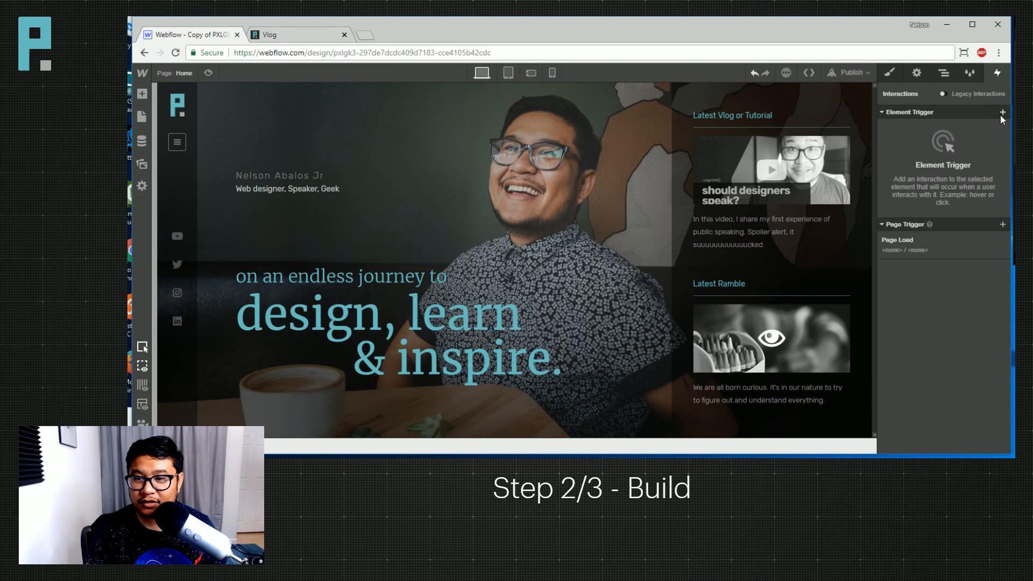
left_click(1003, 240)
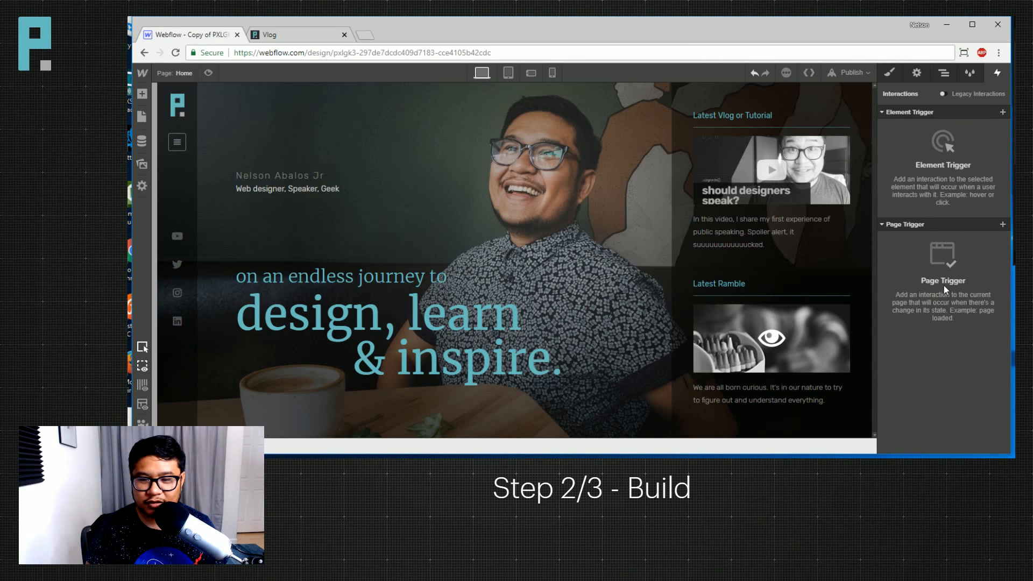
Add a Page Load trigger that starts an animation when the page finishes loading.
left_click(1002, 224)
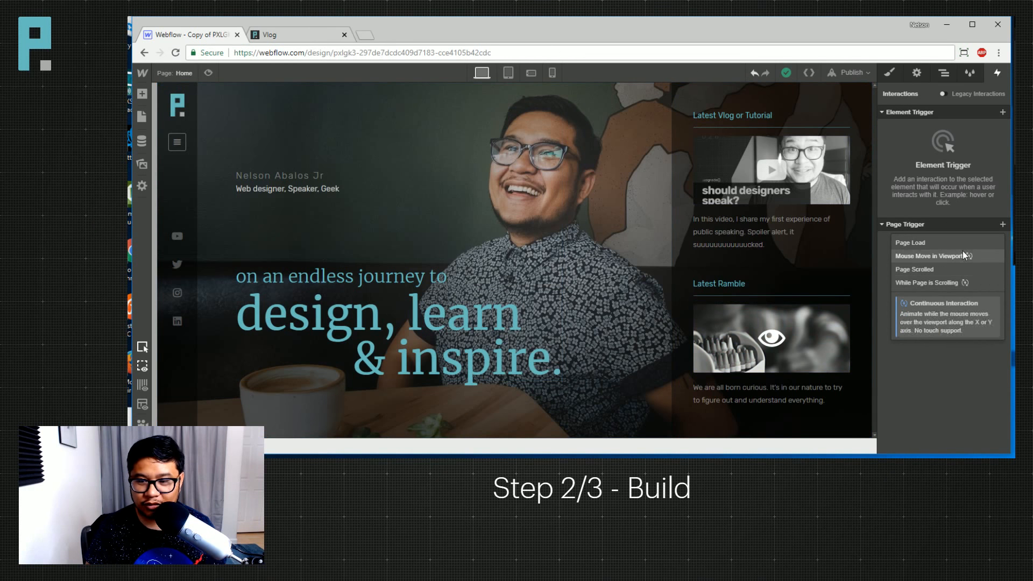
left_click(946, 244)
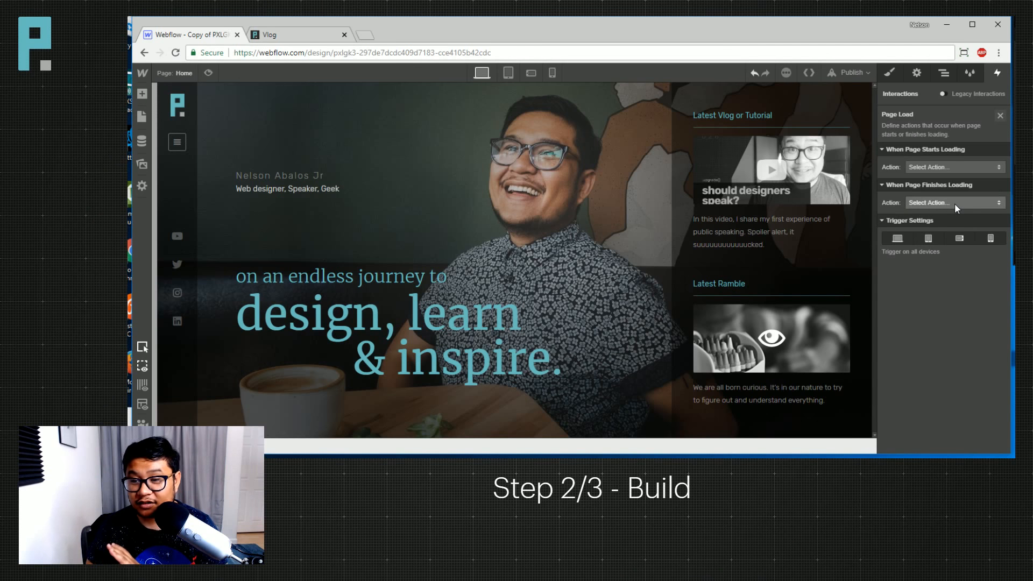
left_click(954, 203)
left_click(948, 231)
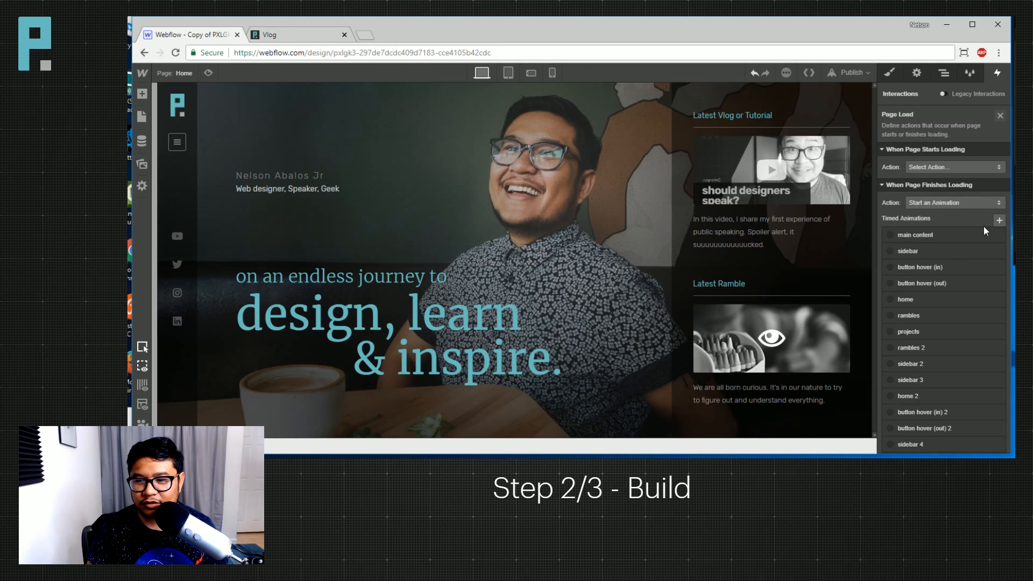
Create a timed animation named "page load" and select the main div block as its target.
left_click(999, 222)
type("p")
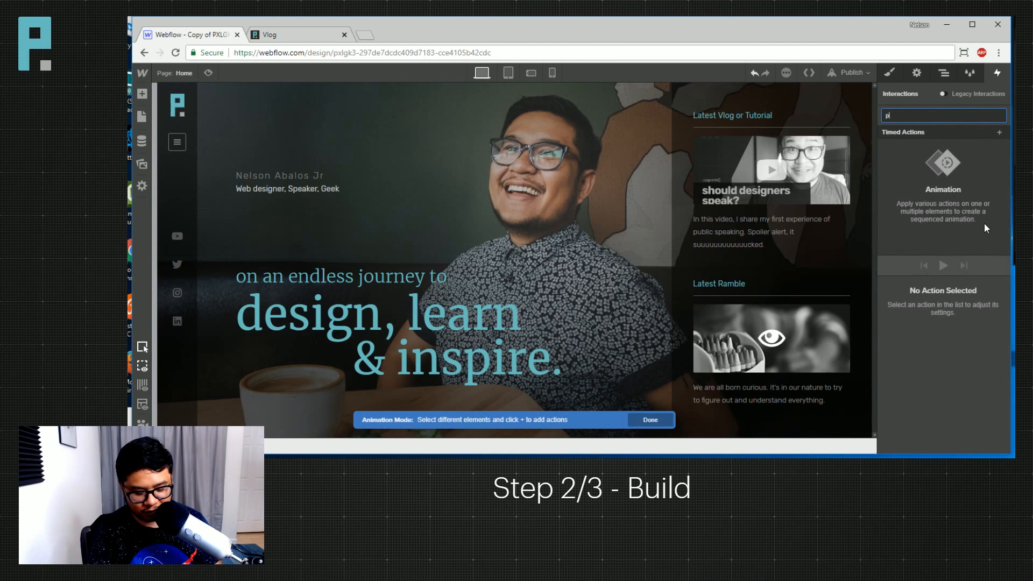
type("ager load")
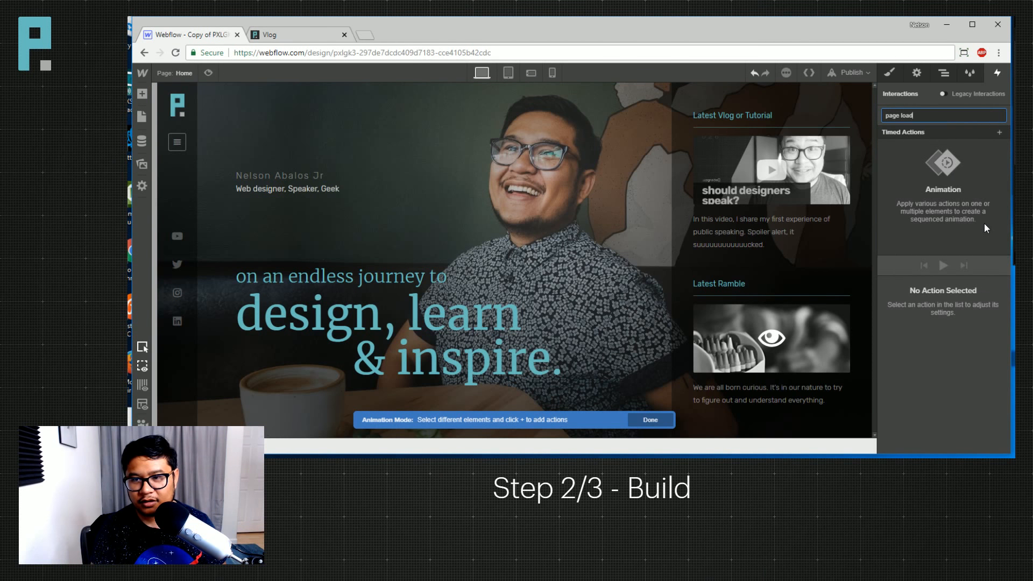
key("Return")
left_click(533, 103)
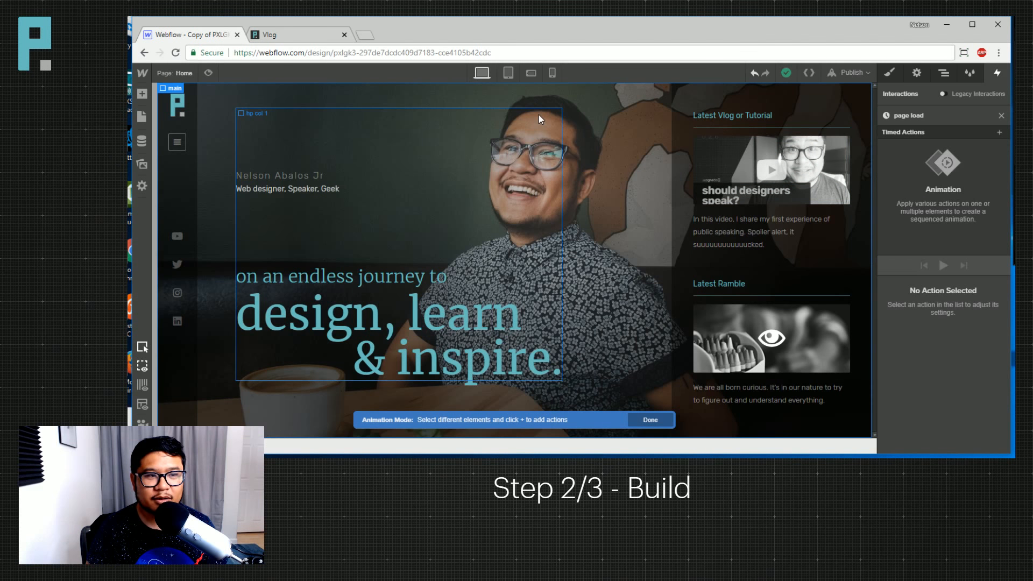
left_click(998, 132)
left_click(938, 161)
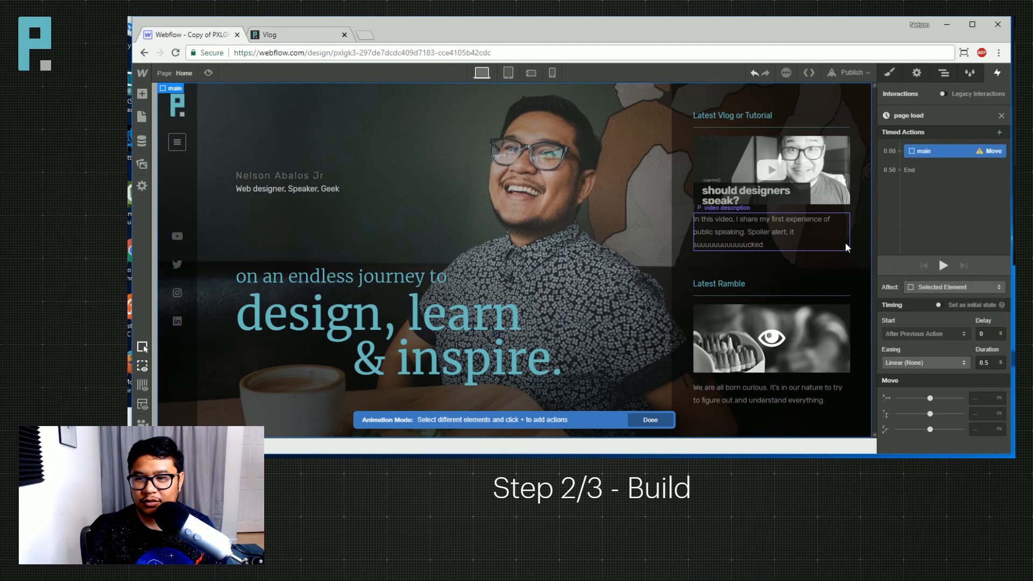
left_click(961, 305)
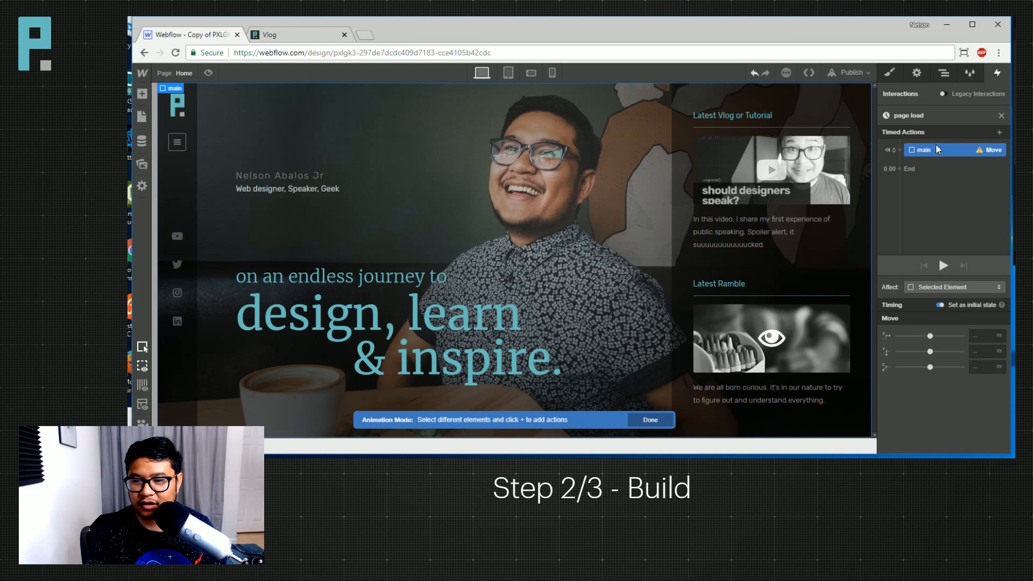
key("Delete")
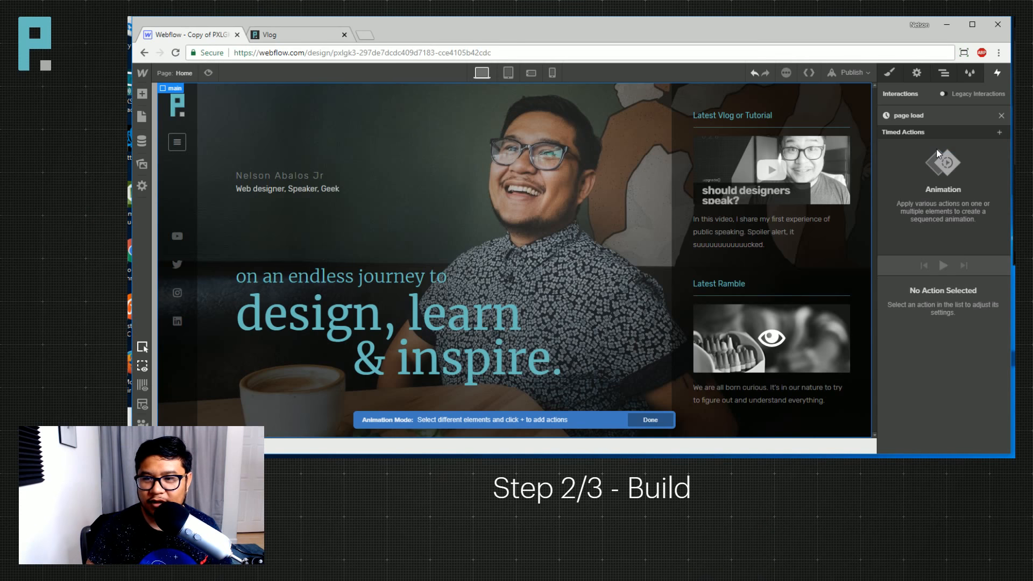
Add an Opacity action of 0% to the main div block and set it as the initial state.
left_click(999, 132)
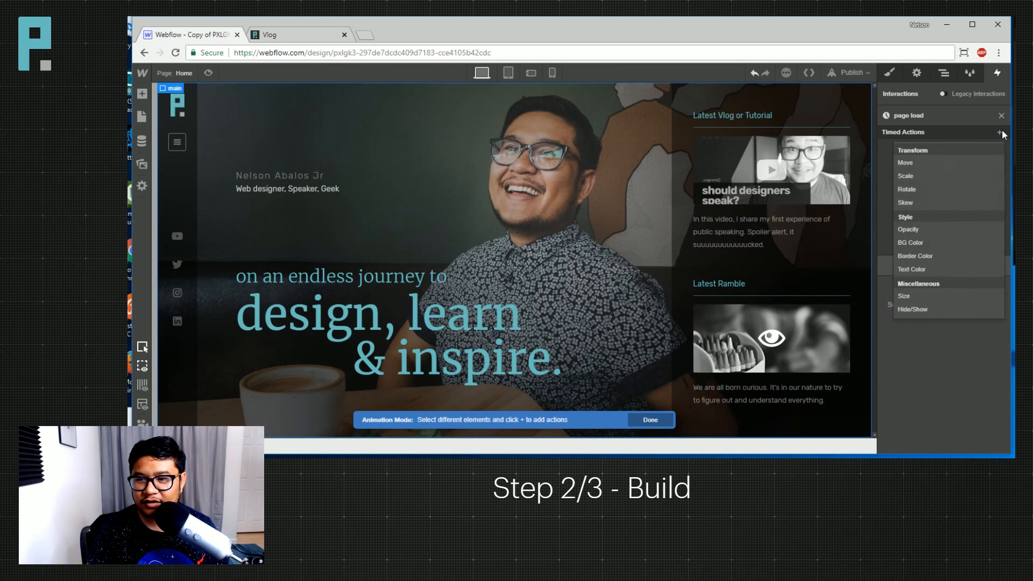
left_click(910, 229)
double_click(984, 398)
type("0")
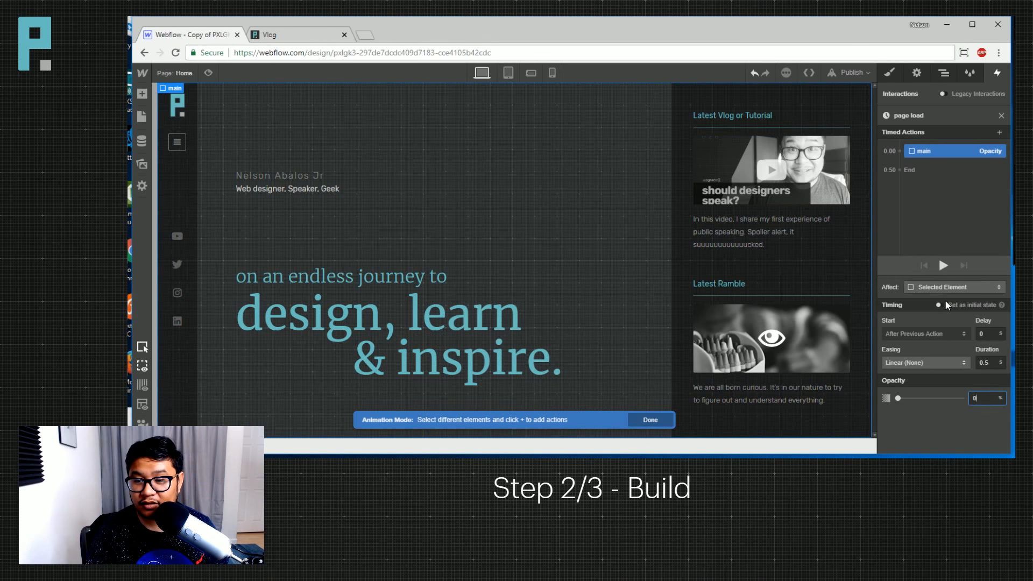
key("Return")
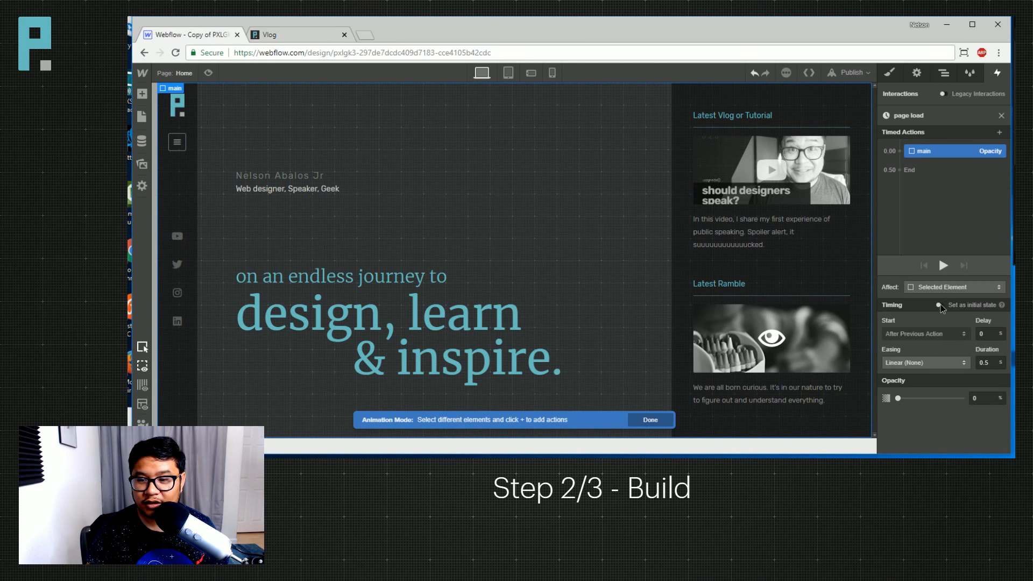
left_click(941, 304)
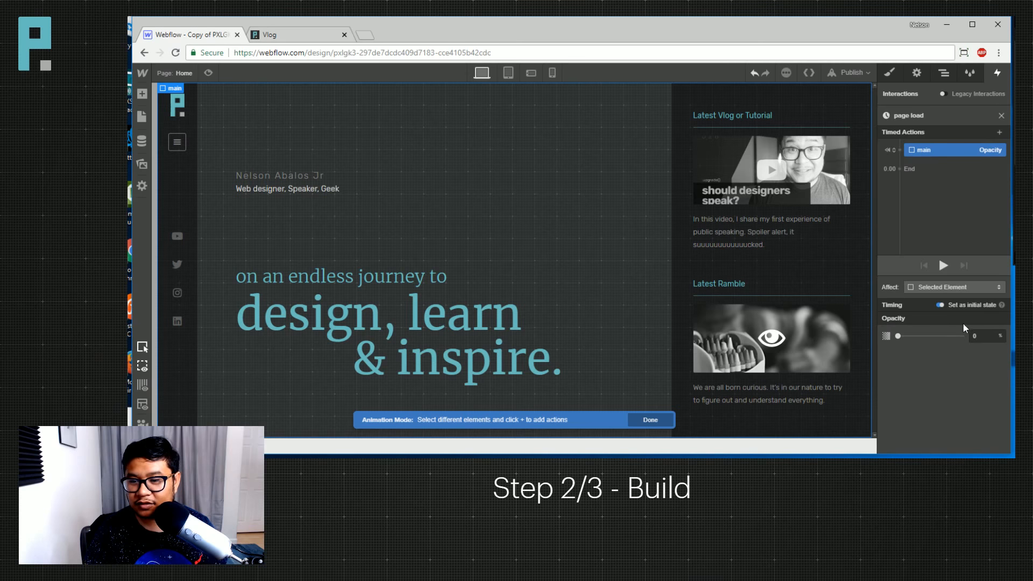
Add a second Opacity action at 100% for the main div block, with Out Quint easing and a 1.5 s duration.
left_click(926, 170)
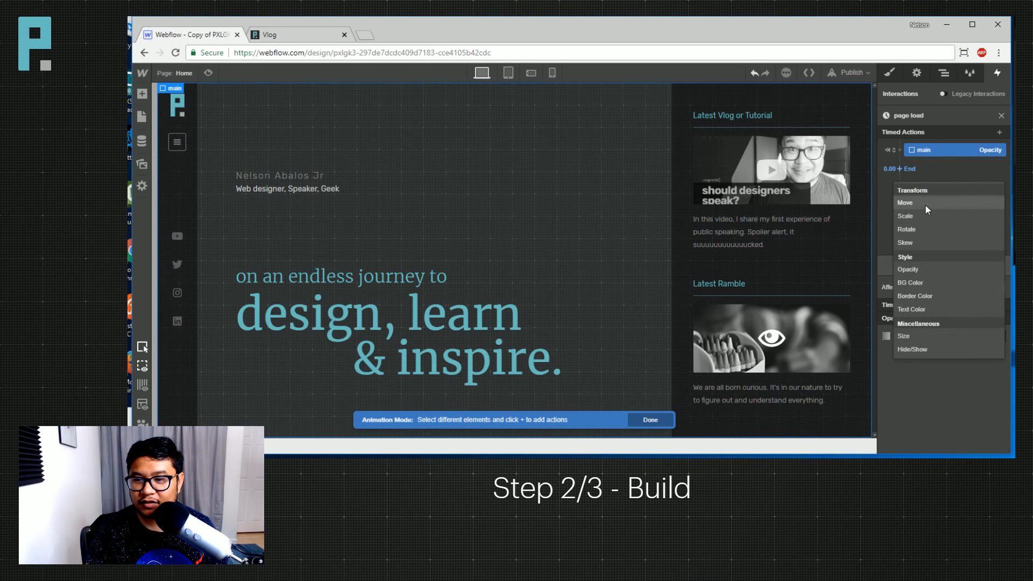
left_click(919, 264)
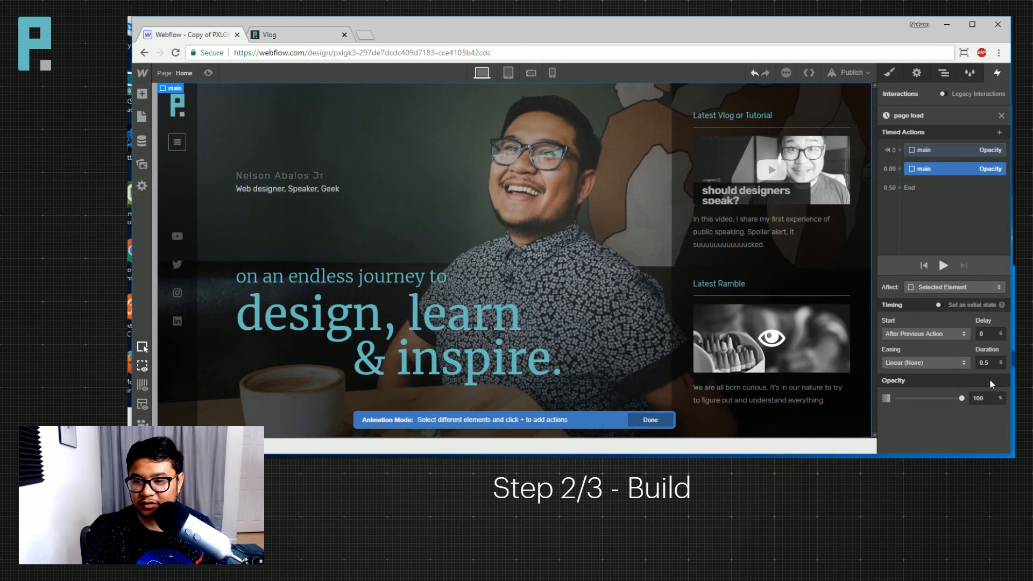
left_click(938, 365)
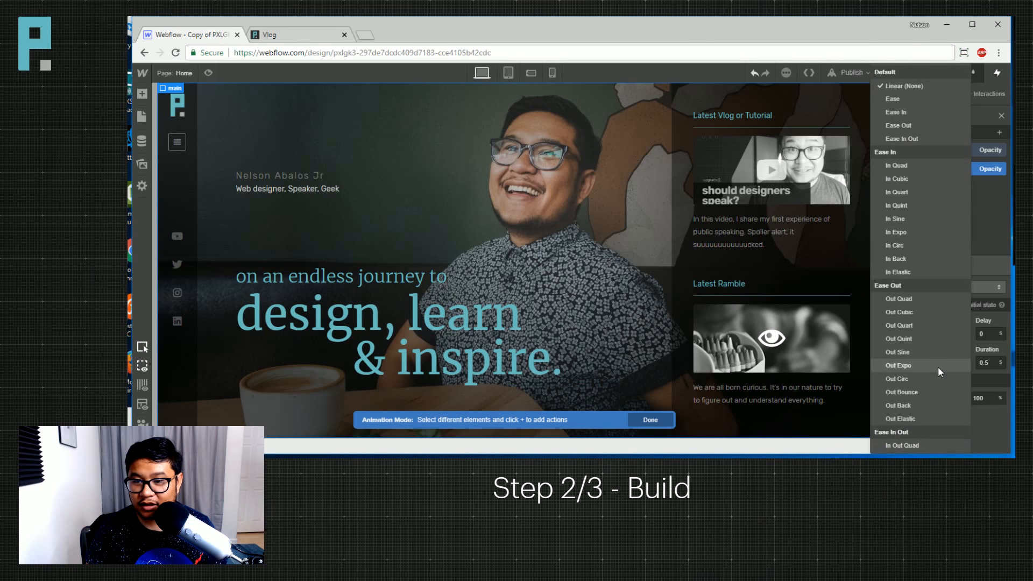
left_click(937, 338)
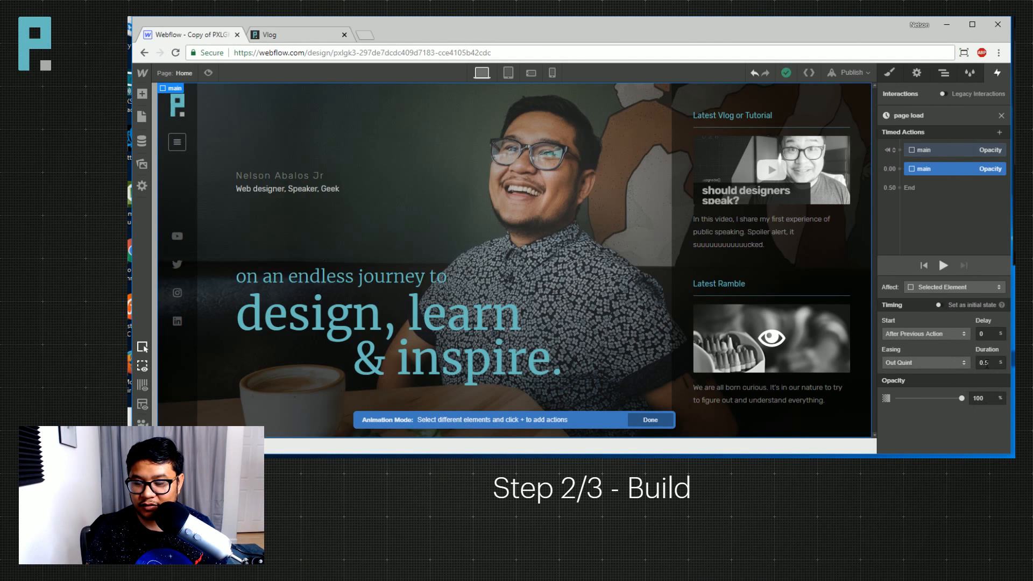
left_click(988, 363)
type("1.5")
key("Return")
Play back the page load animation several times to check the main div block's fade-in.
left_click(943, 266)
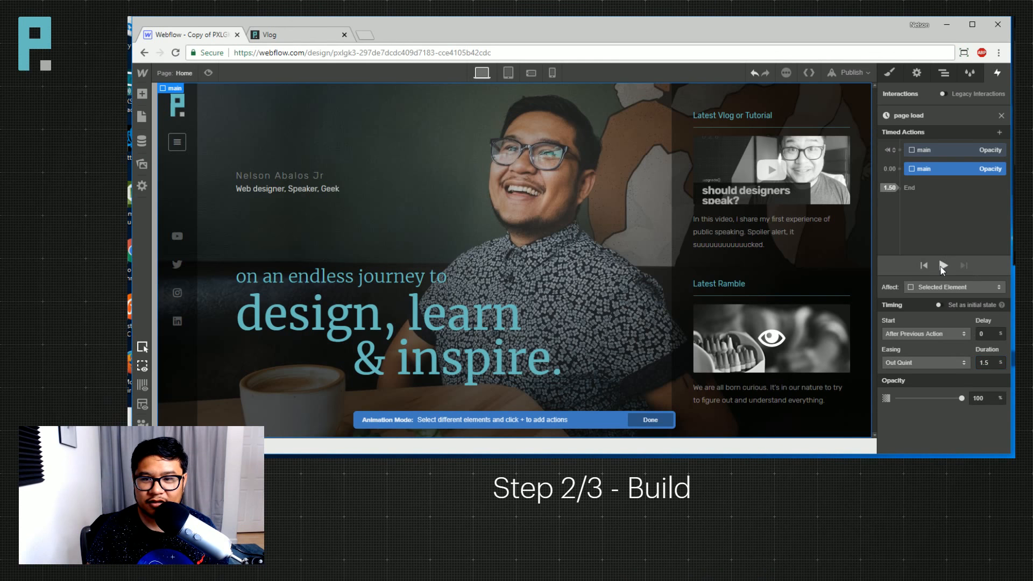
left_click(944, 266)
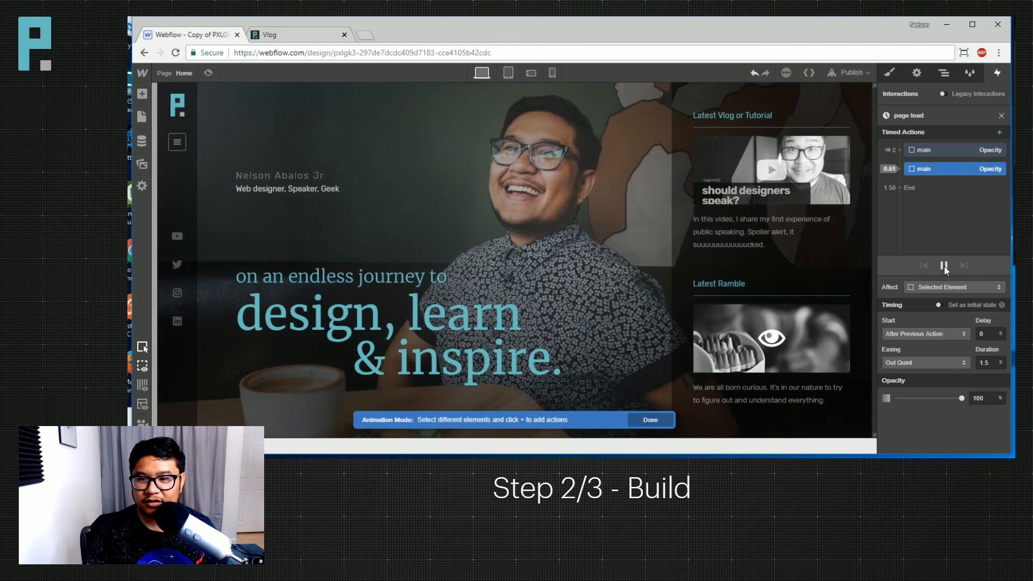
left_click(944, 267)
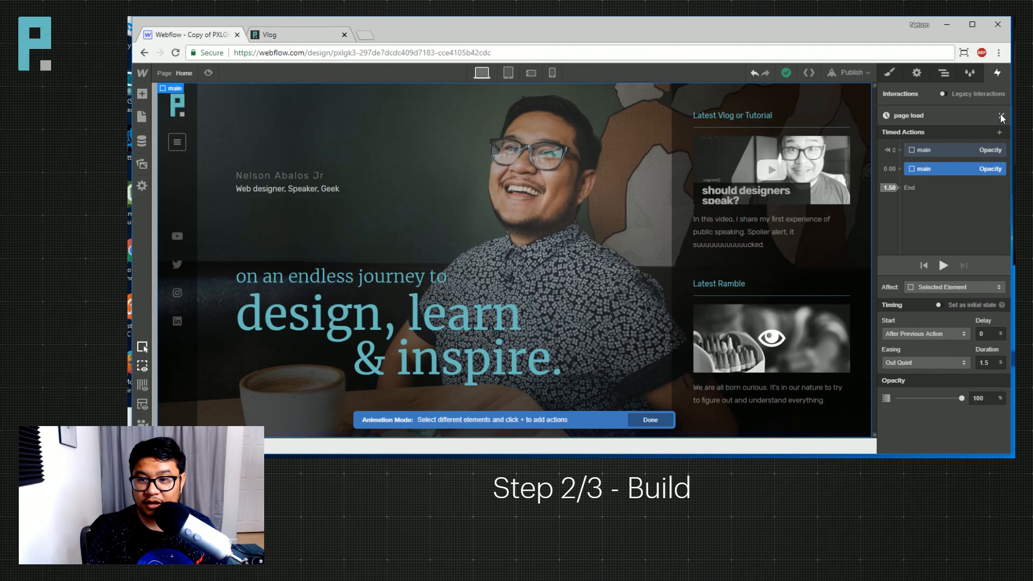
left_click(944, 266)
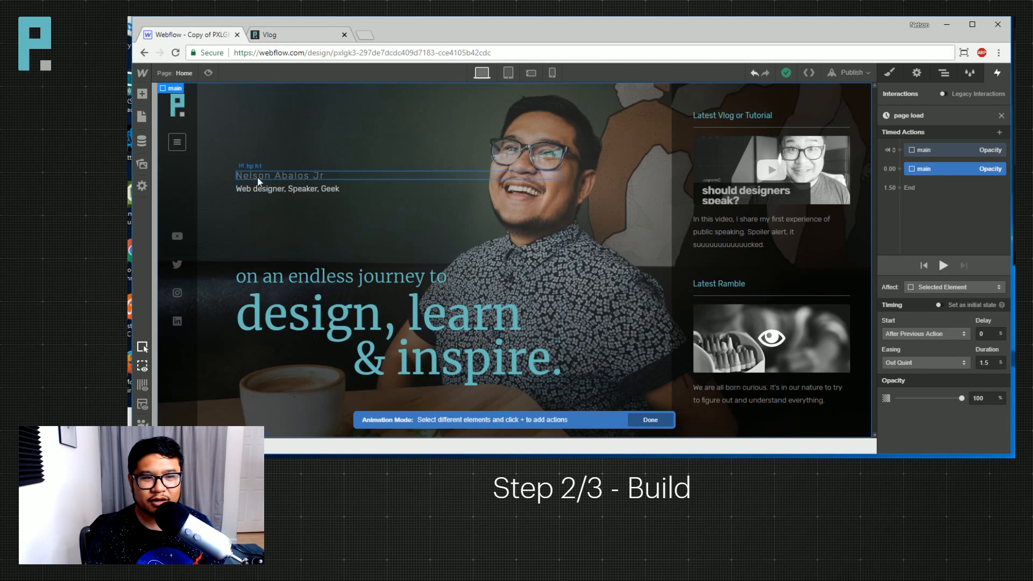
Add an initial-state Opacity action of 0% for the "on an endless journey to" text.
left_click(258, 177)
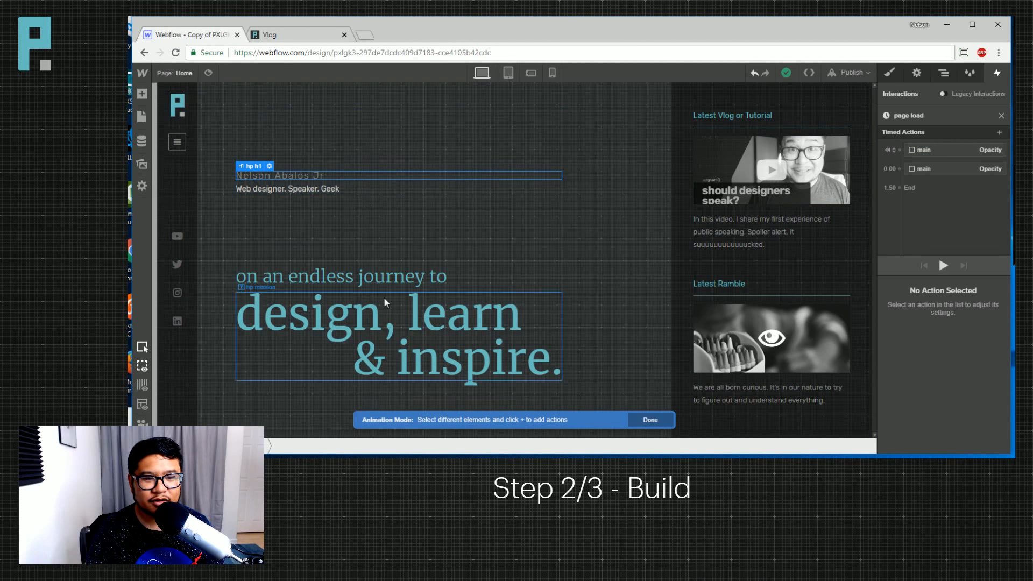
left_click(398, 279)
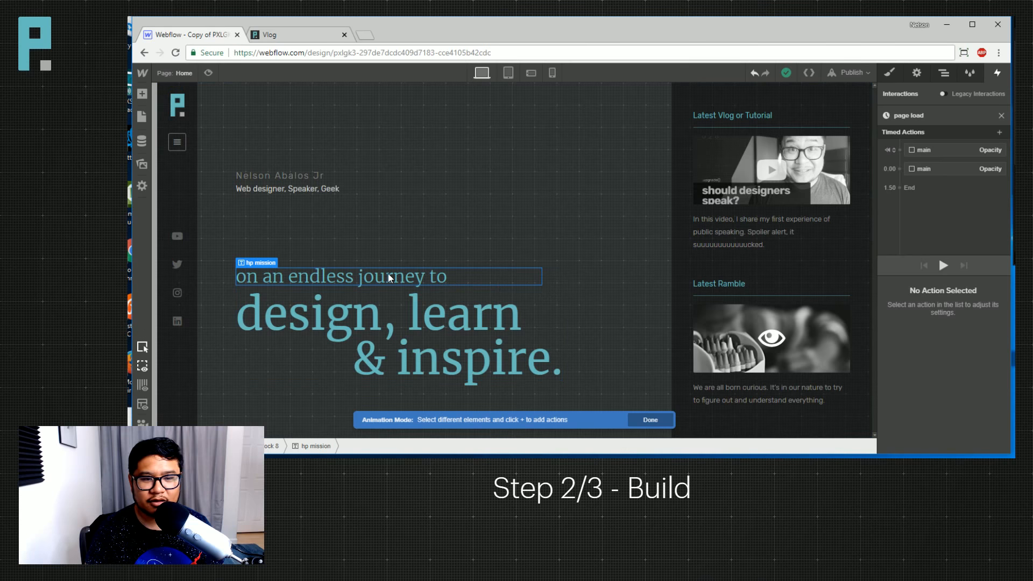
left_click(899, 149)
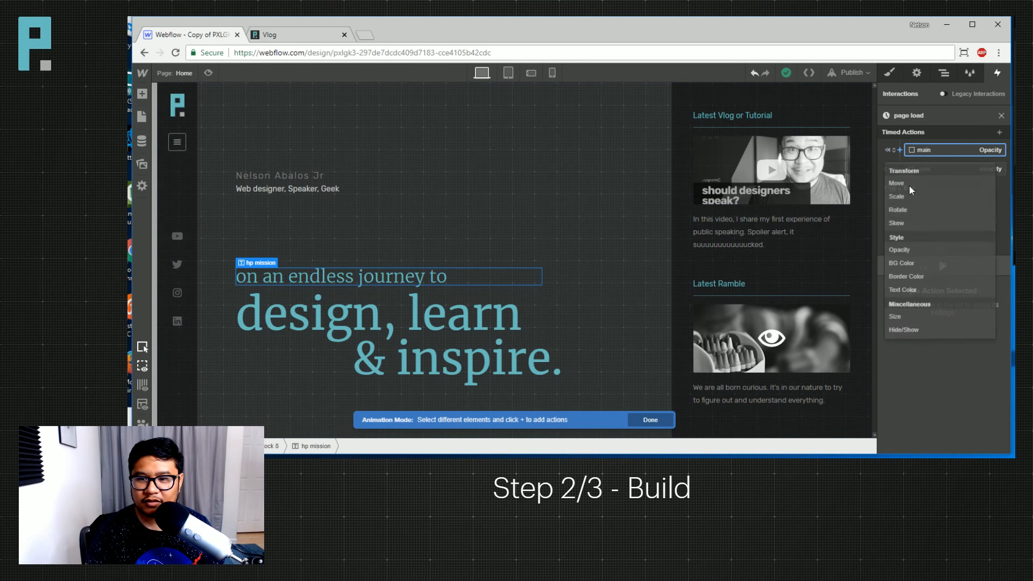
left_click(941, 252)
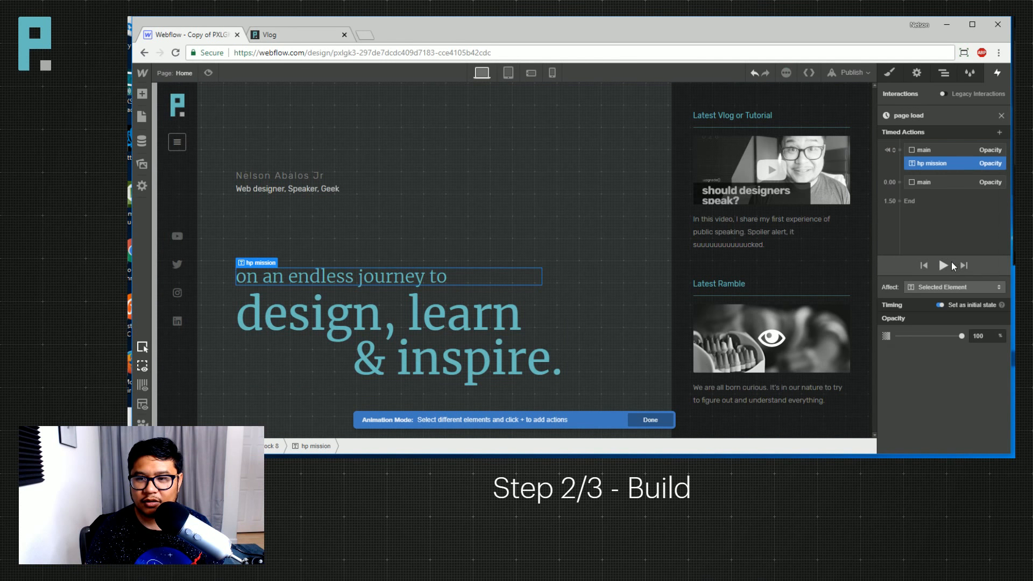
double_click(979, 336)
type("0")
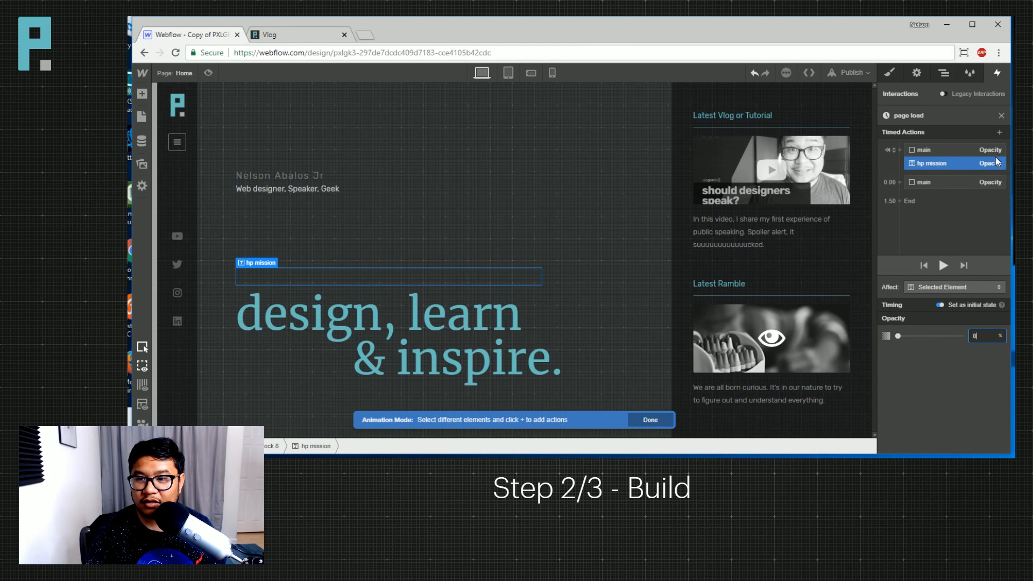
Add a Move action of -20 px on the Y axis for the same text and place it among the initial-state actions.
left_click(999, 131)
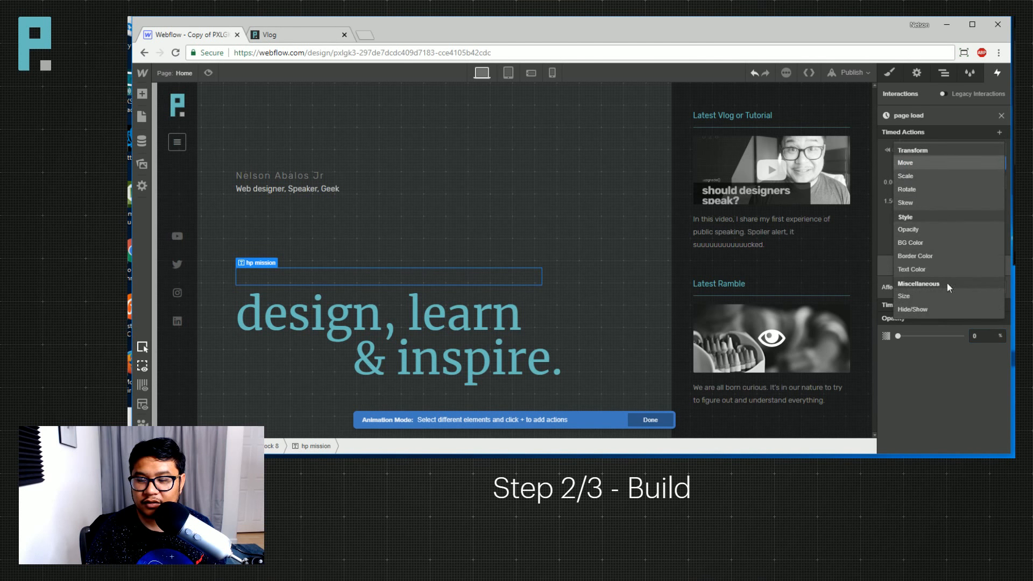
left_click(917, 162)
left_click(984, 413)
type("-20")
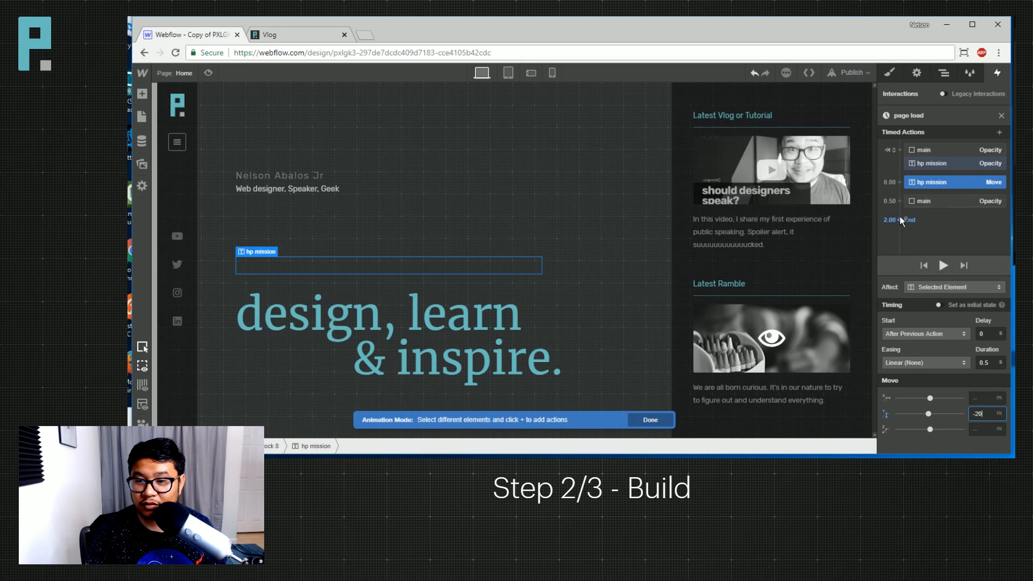
left_click(902, 200)
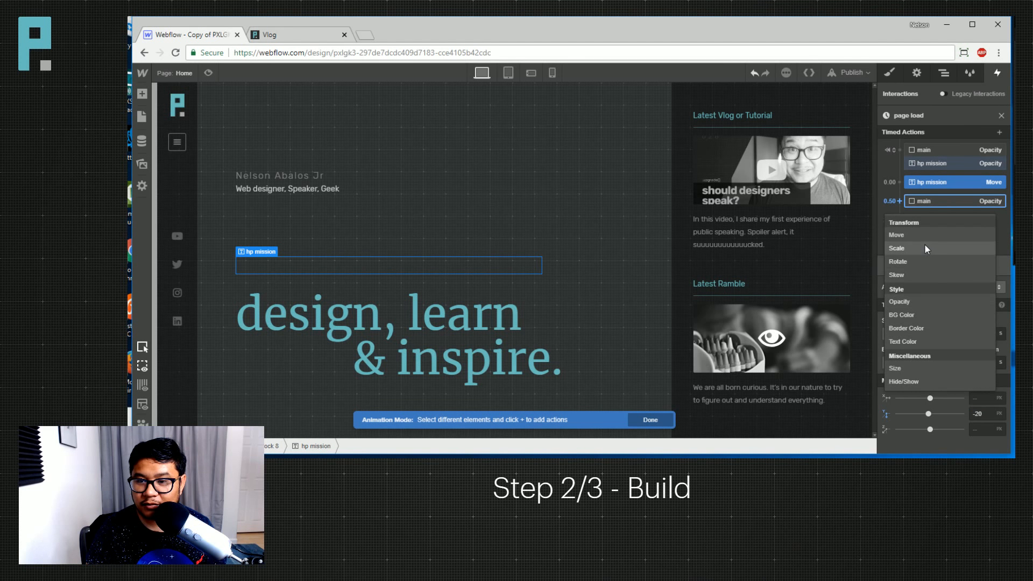
left_click(943, 186)
left_click_drag(943, 186, 948, 159)
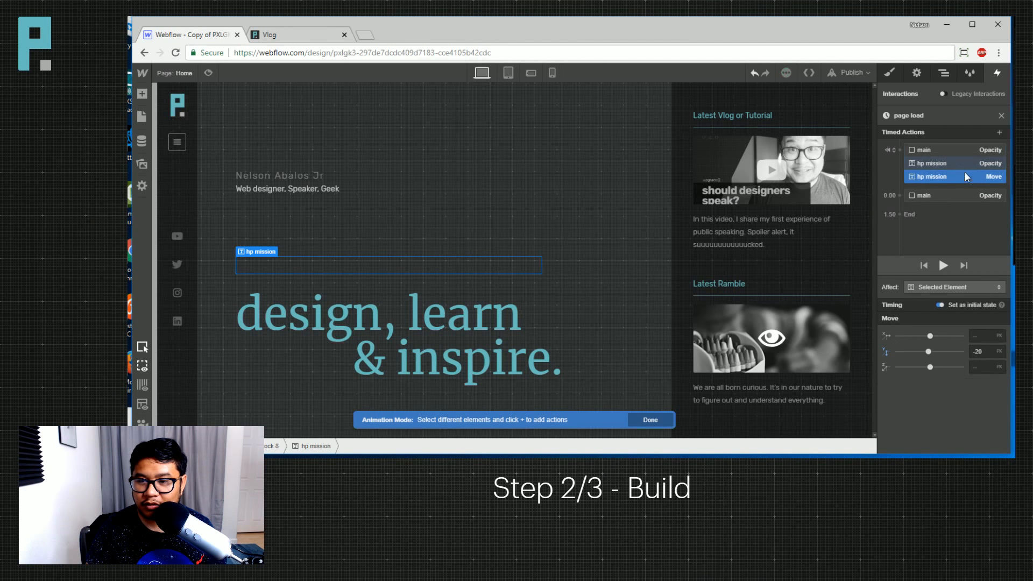
Add a second hp mission Move action back to 0 px on the Y axis, alongside the main fade-in, with Out Quint easing.
left_click(899, 197)
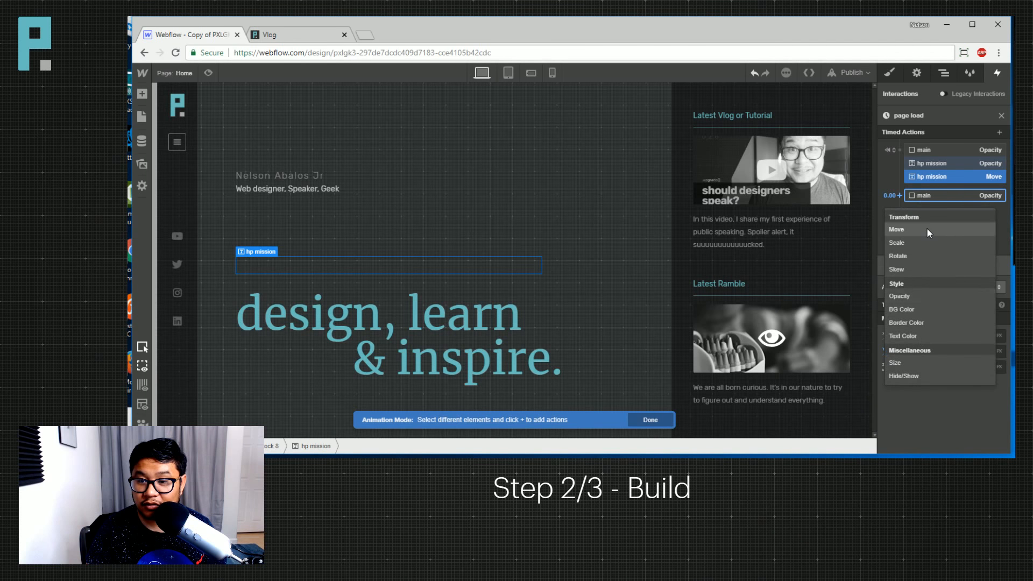
left_click(1003, 221)
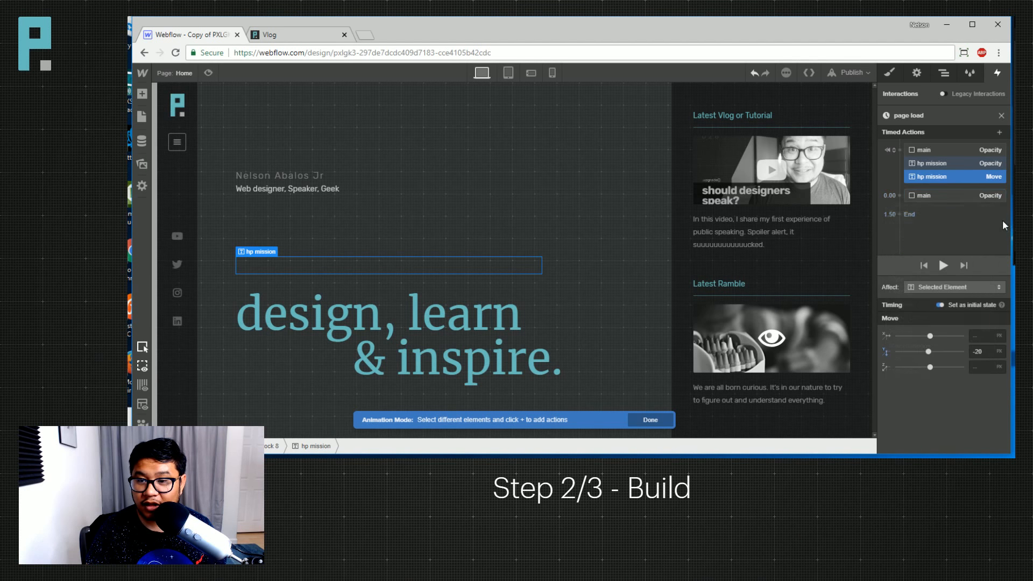
left_click(934, 196)
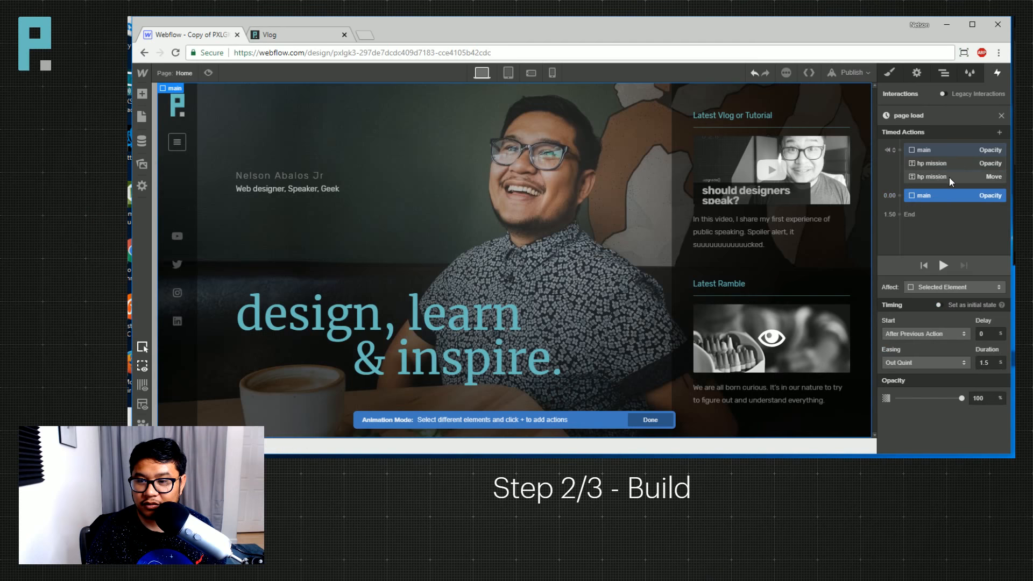
left_click(949, 176)
left_click(898, 197)
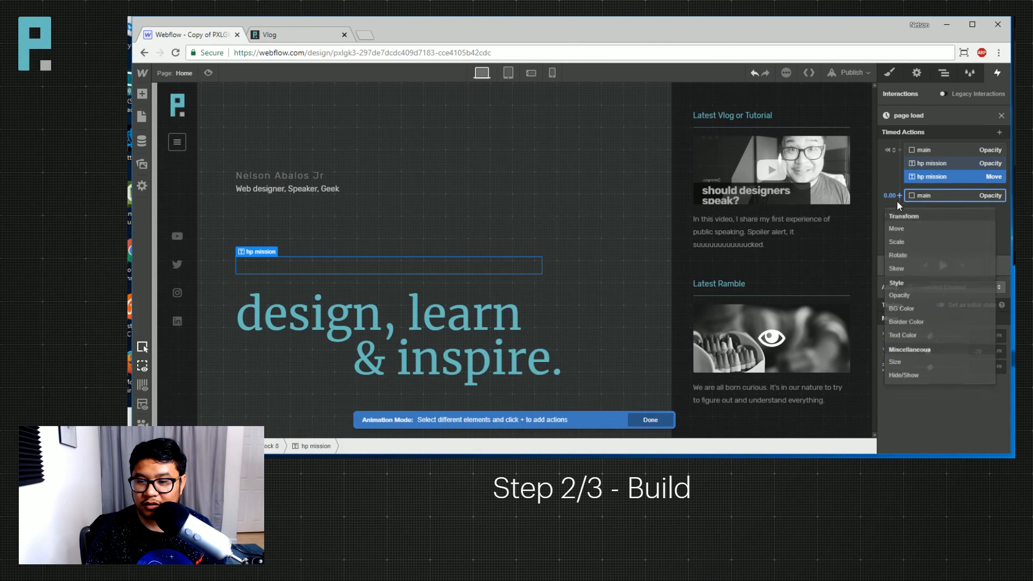
left_click(940, 231)
left_click(979, 412)
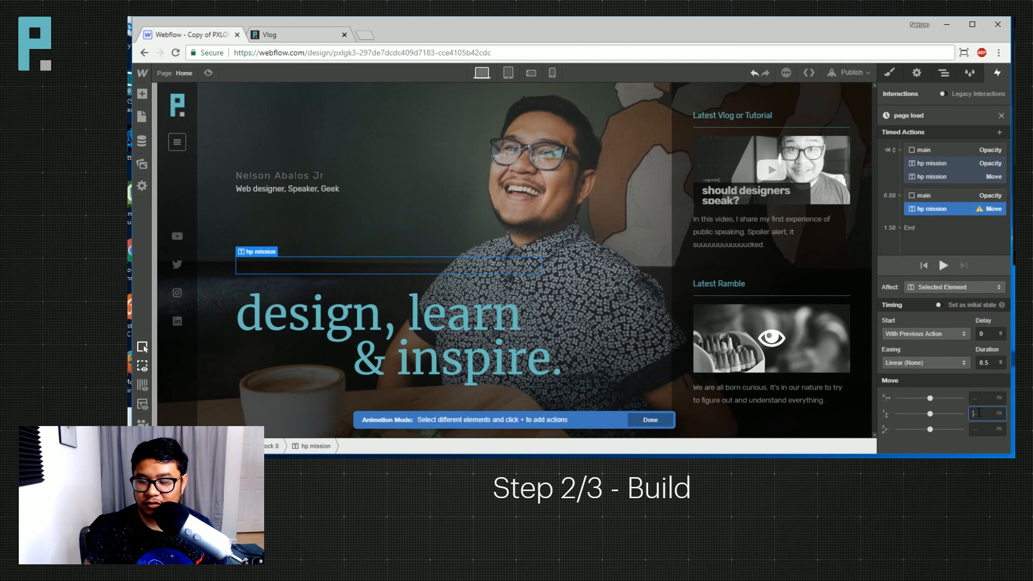
type("0")
left_click(984, 362)
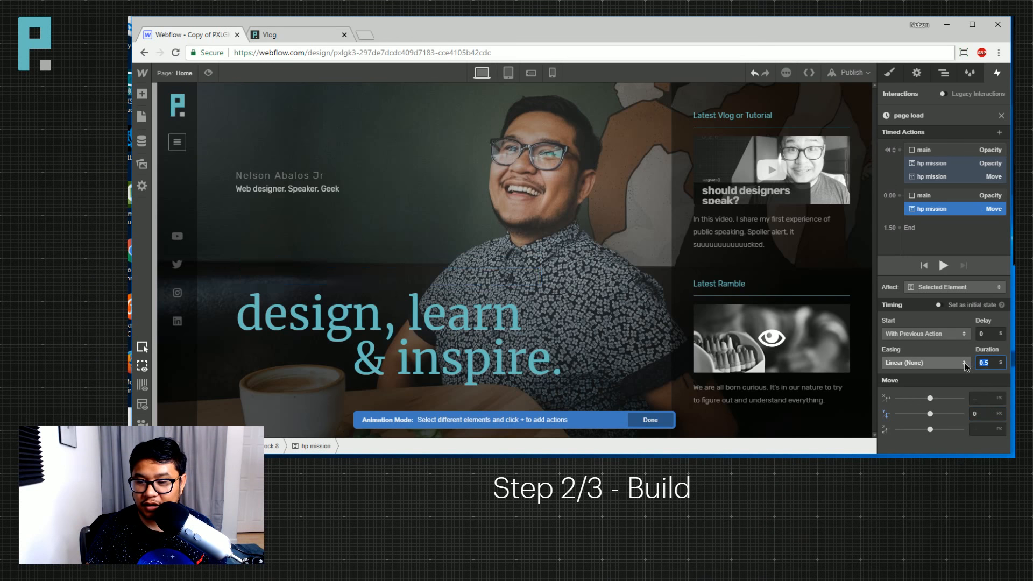
left_click(934, 361)
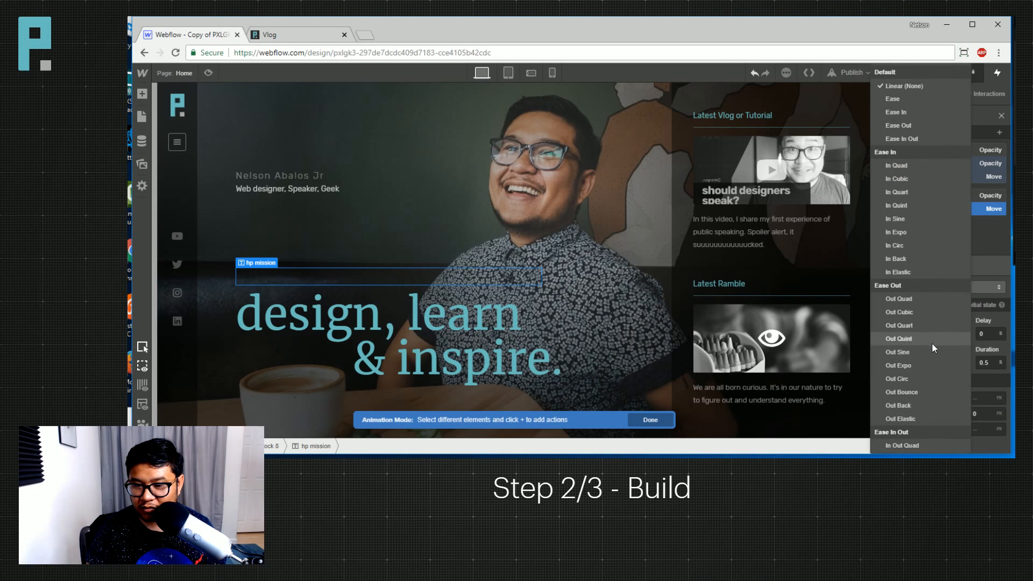
left_click(935, 340)
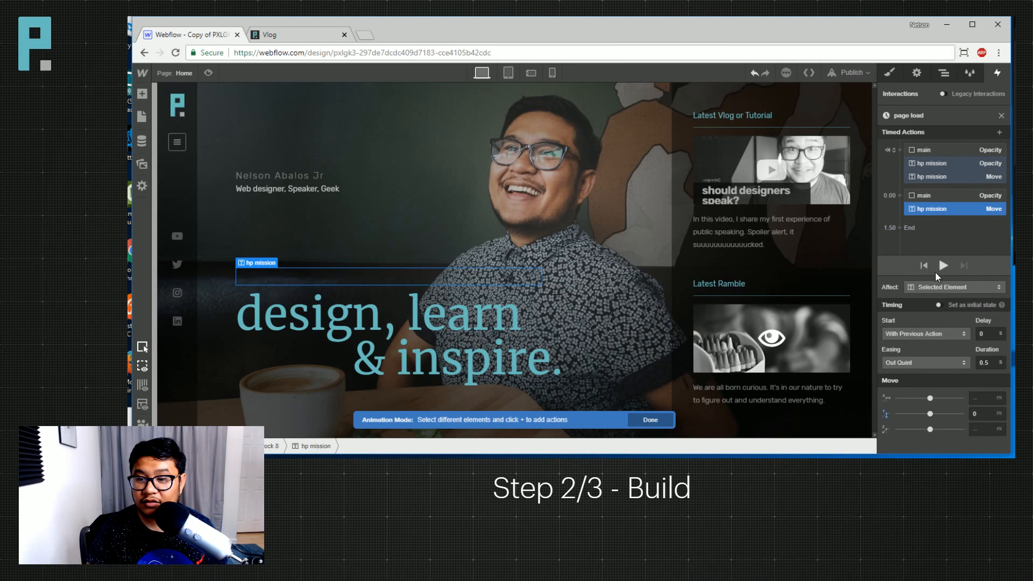
Add a 100% Opacity action for hp mission that runs with its second Move action, using Out Quint easing.
left_click(1000, 132)
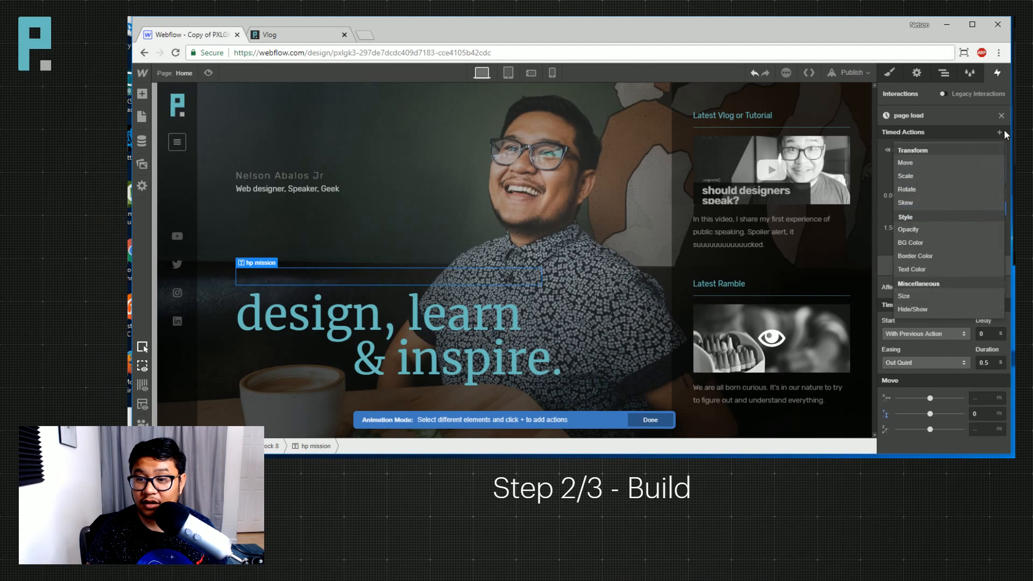
left_click(941, 229)
left_click_drag(934, 227, 945, 207)
left_click(937, 194)
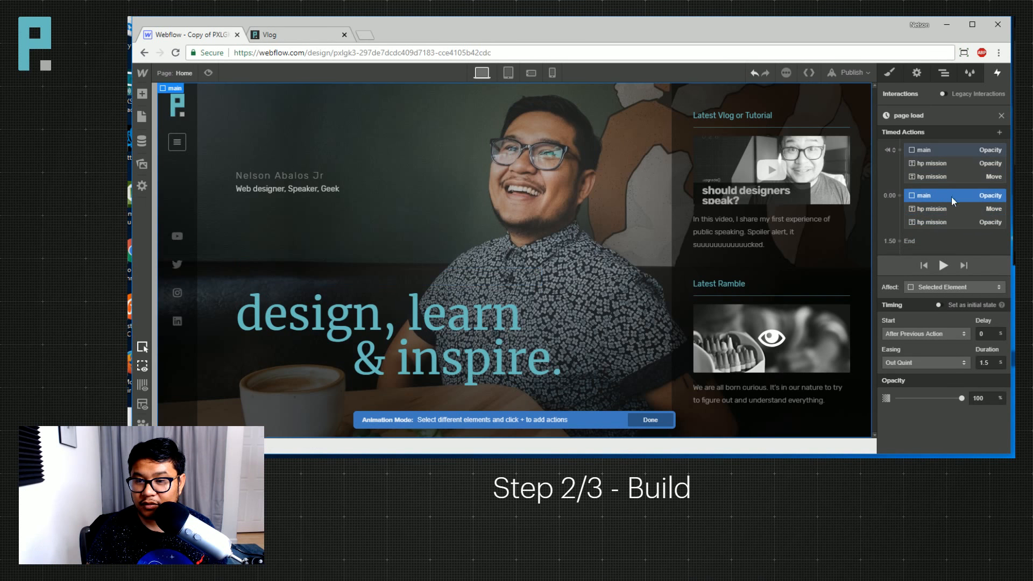
left_click(943, 210)
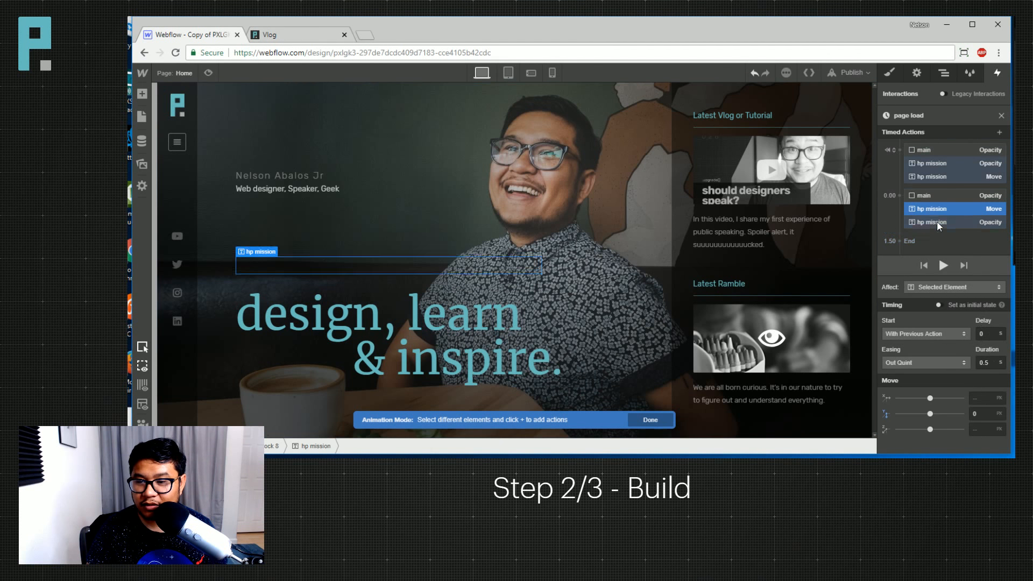
left_click(938, 223)
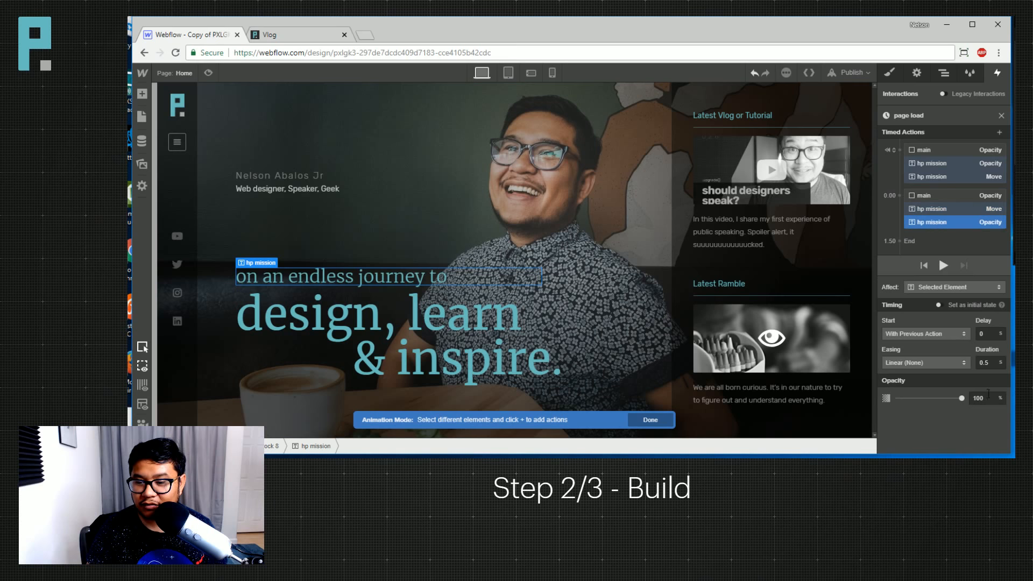
left_click(942, 360)
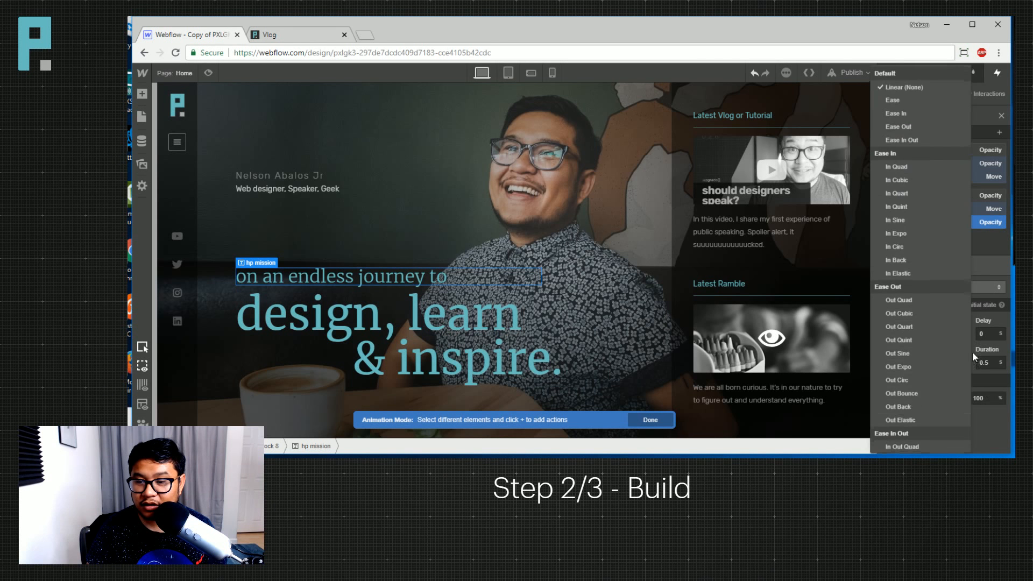
left_click(919, 336)
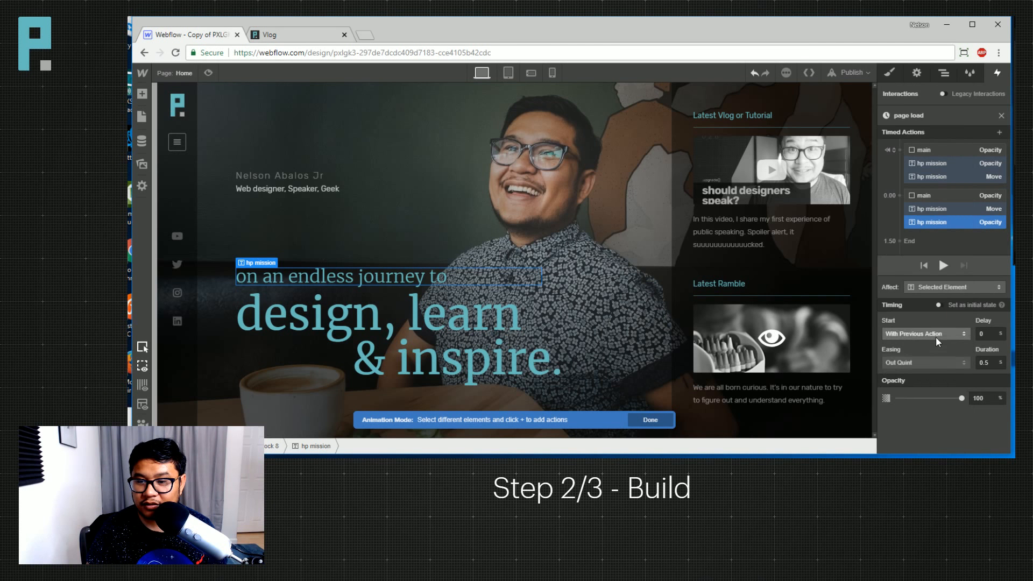
Play back the page load animation several times to check how the hp mission text enters.
left_click(945, 264)
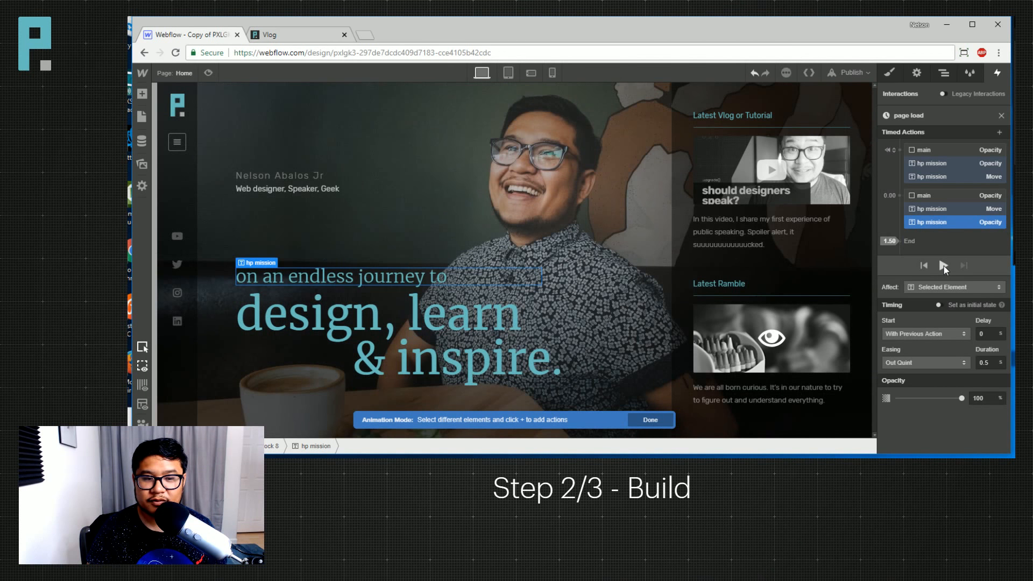
left_click(944, 266)
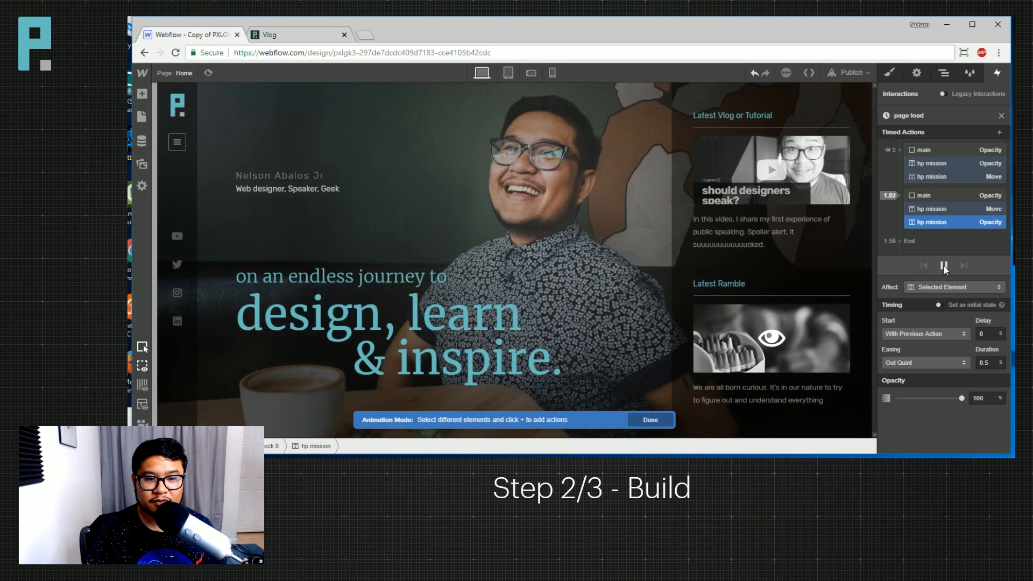
left_click(944, 266)
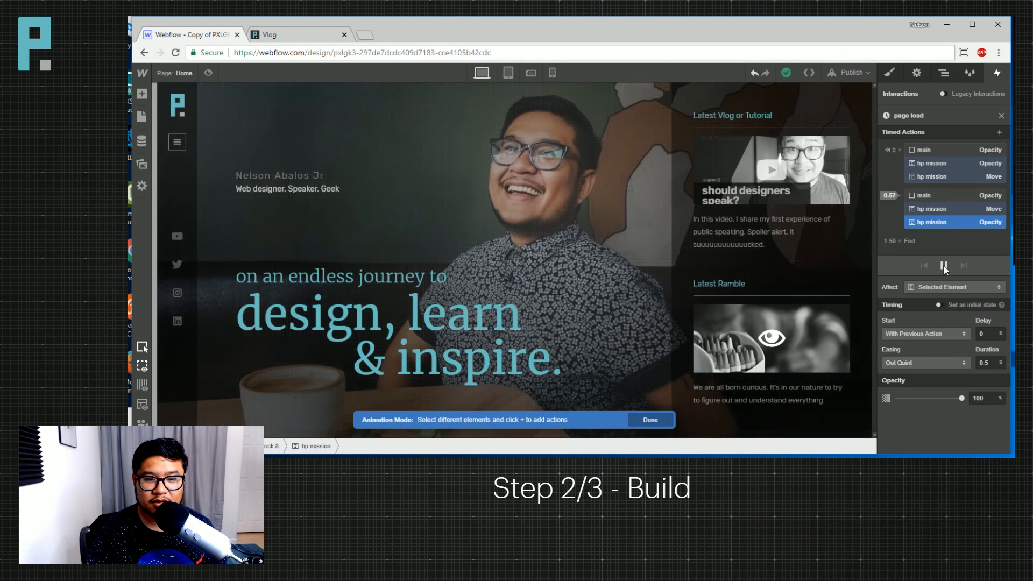
Set a 0.5 s delay on both the final Move and Opacity actions of hp mission and preview the animation.
left_click(929, 205, "shift")
left_click(982, 335)
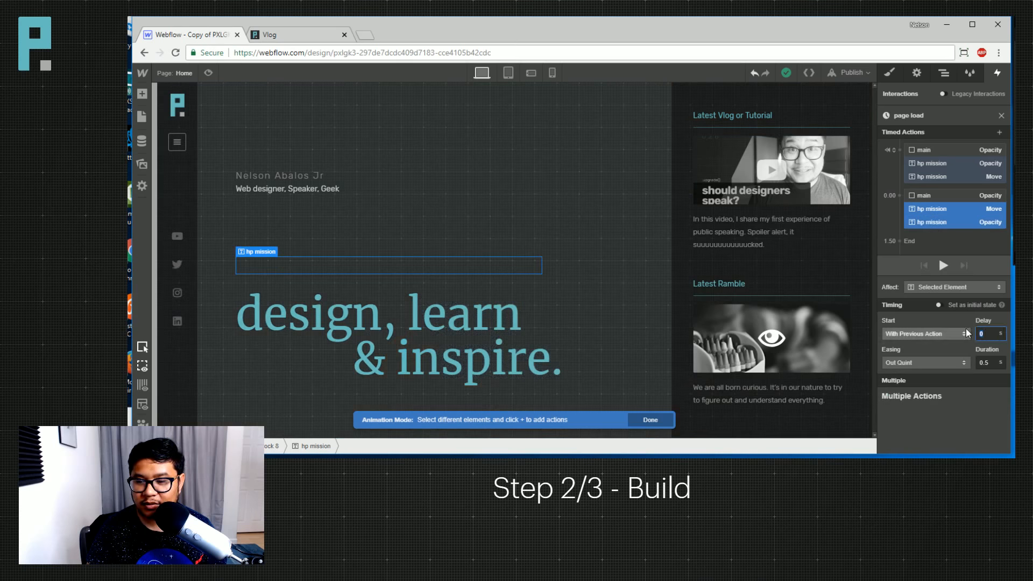
type("0.5")
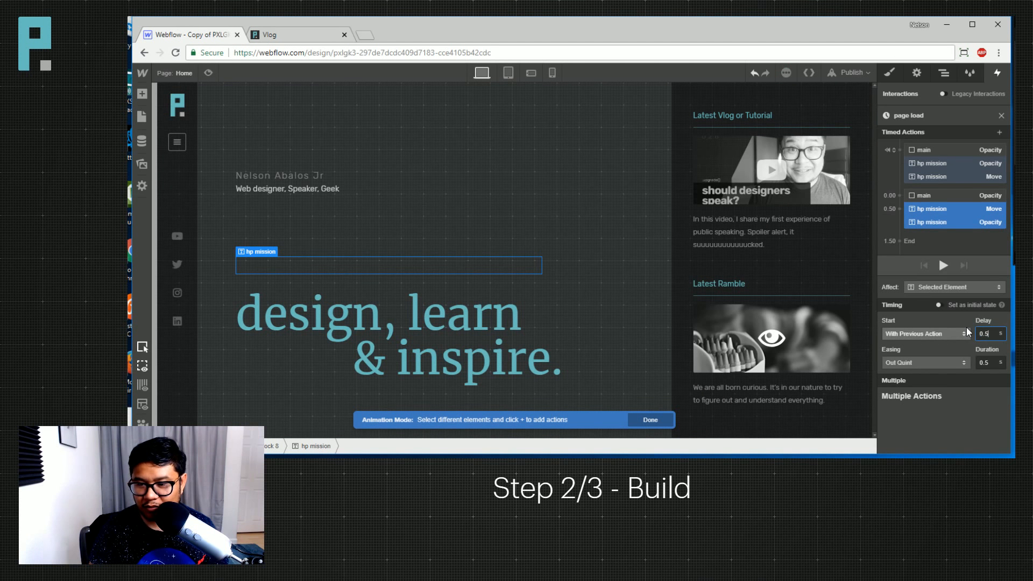
key("BackSpace")
key("BackSpace")
type(".5")
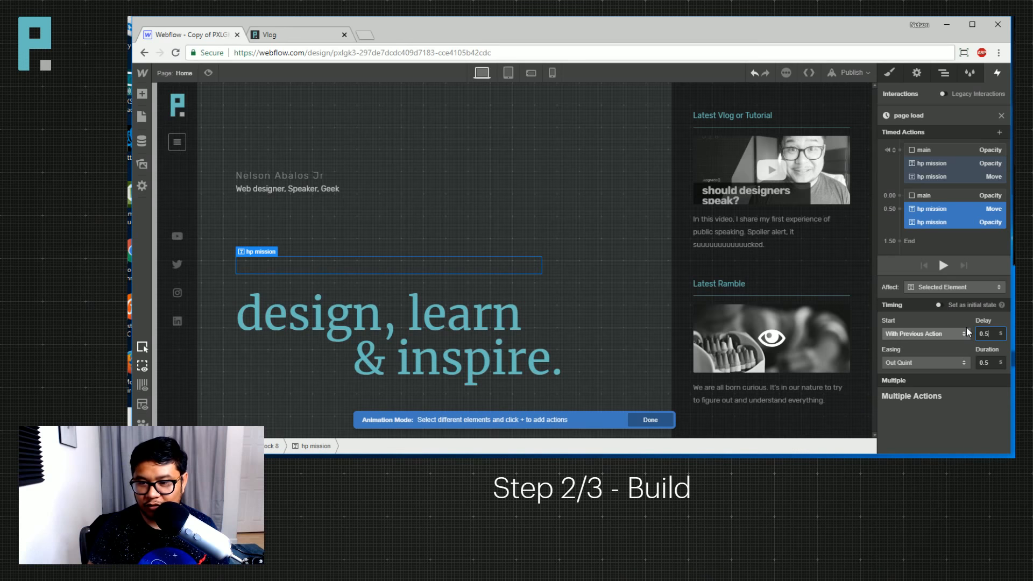
left_click(943, 265)
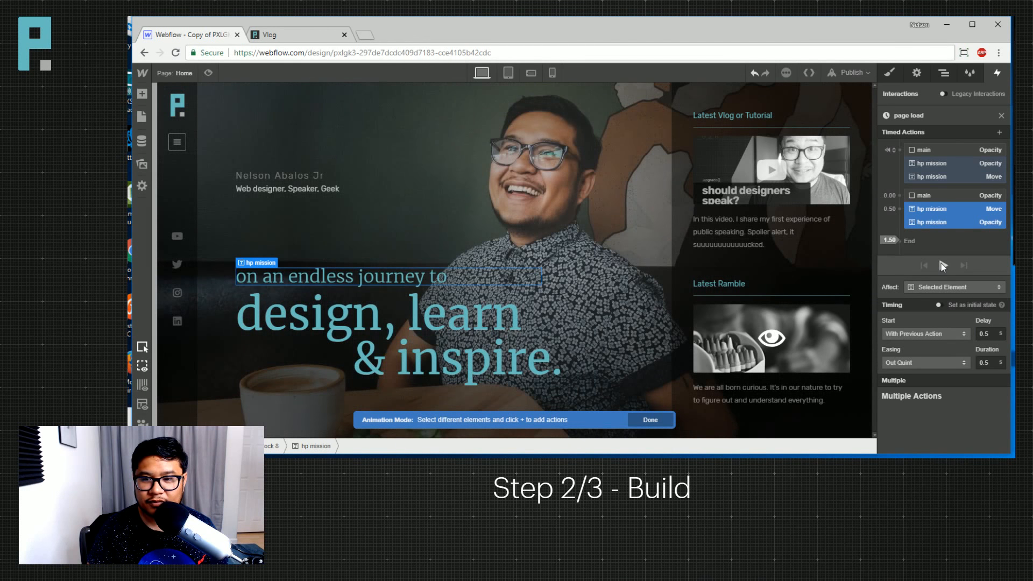
Set the delay of both final hp mission actions to 0.75 s and preview the animation again.
left_click(995, 333)
key("BackSpace")
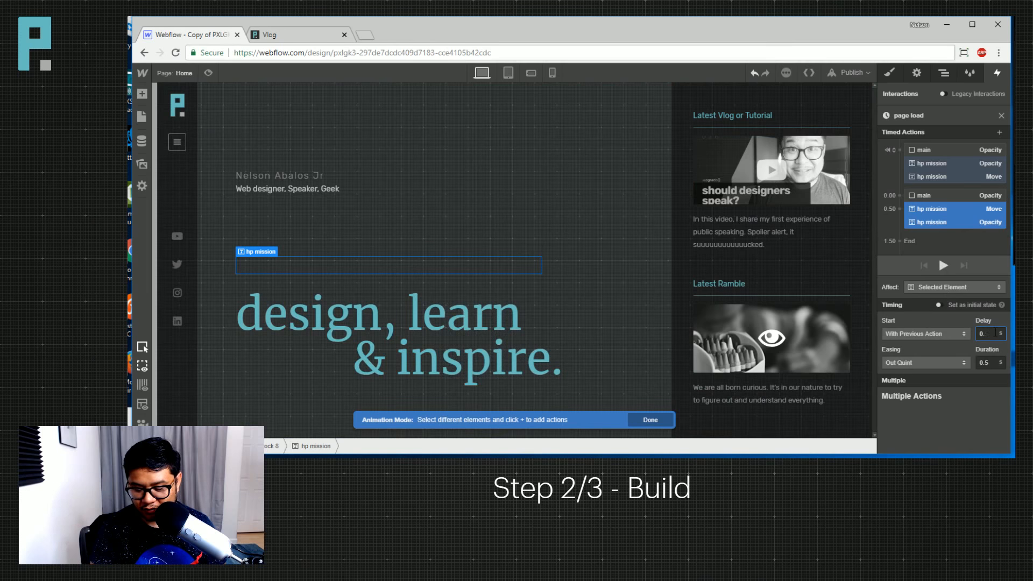
type("75")
left_click(943, 265)
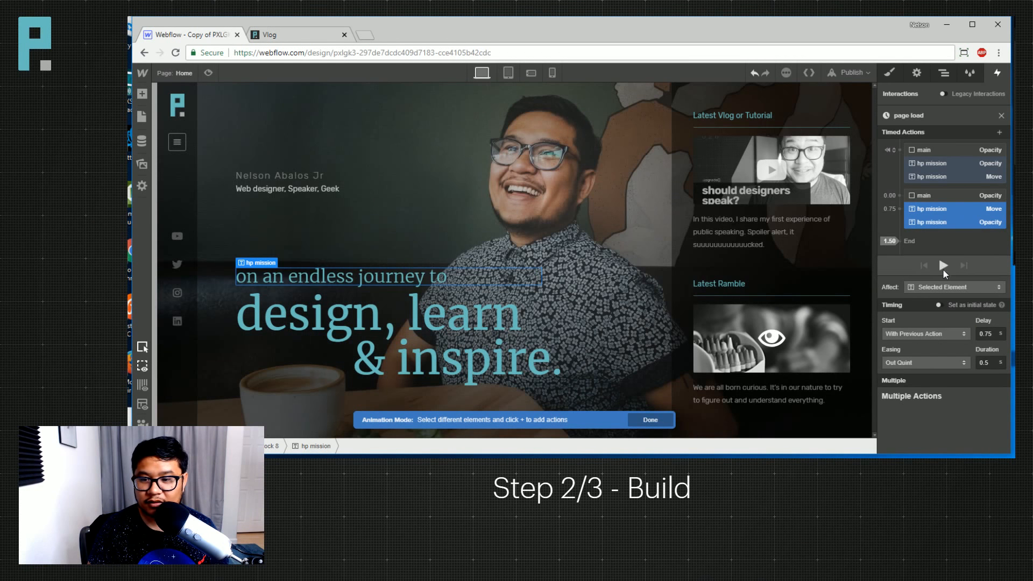
Set the duration of both final hp mission actions to 0.75 s and play the animation from its initial state.
left_click_drag(995, 362, 967, 360)
type(".75")
left_click(955, 195)
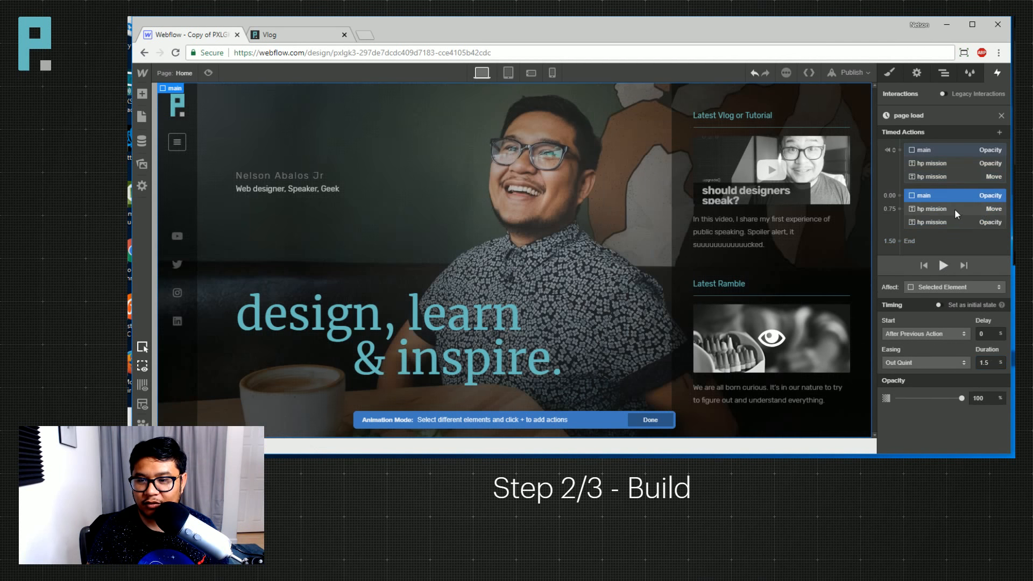
left_click(936, 149)
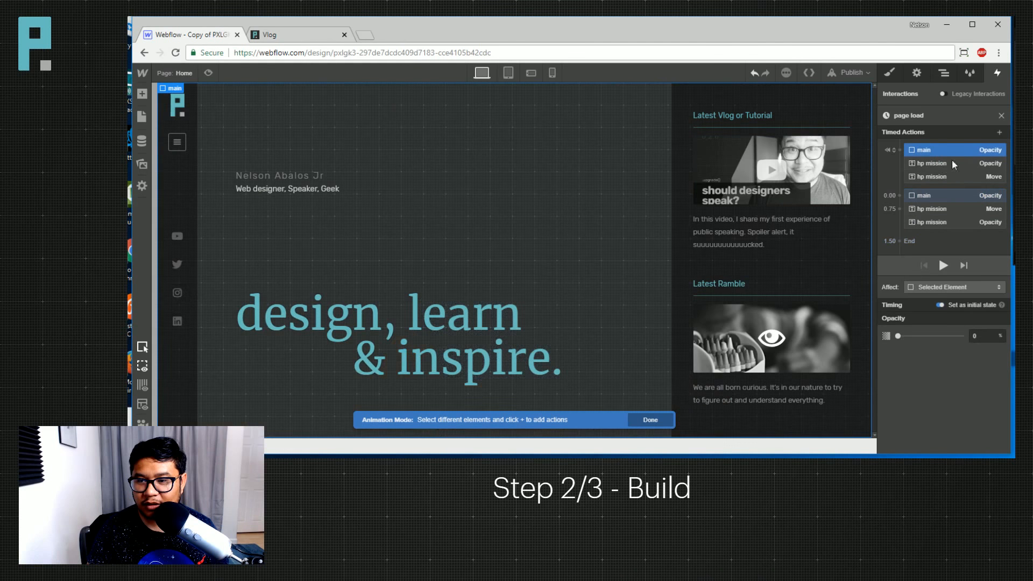
left_click(943, 263)
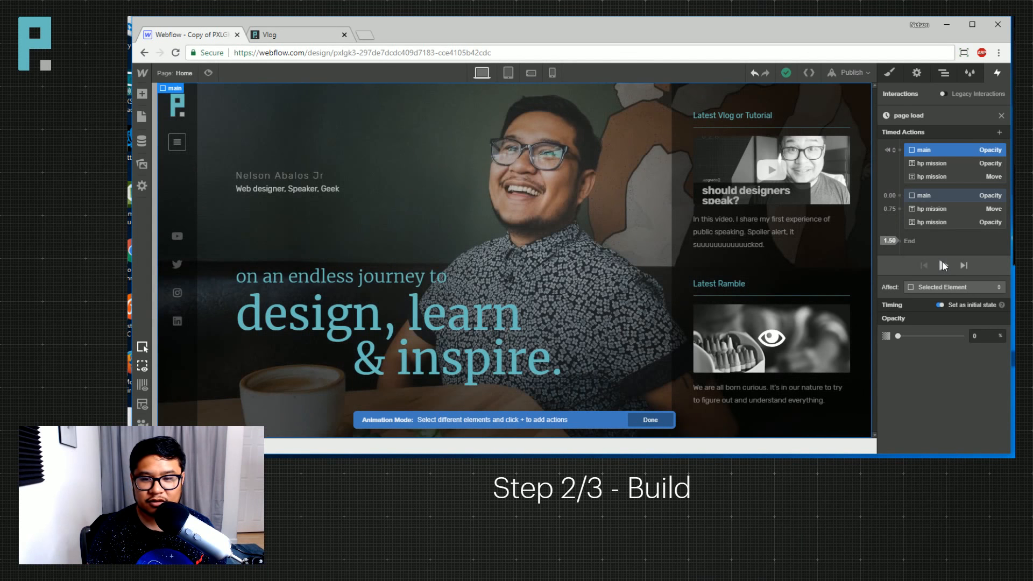
Play back the page load animation repeatedly to check how the background and first mission line enter.
left_click(943, 267)
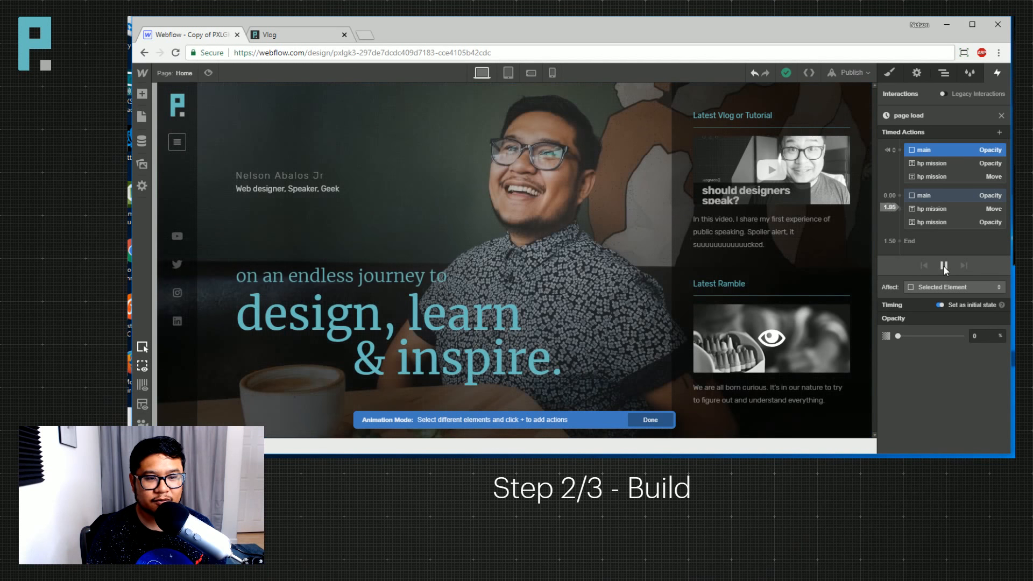
left_click(943, 267)
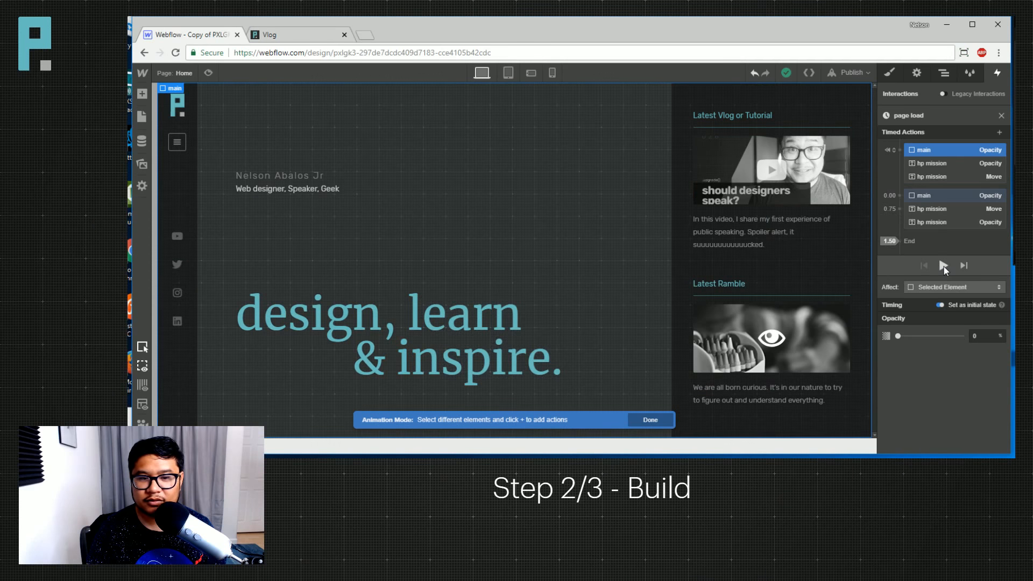
left_click(945, 264)
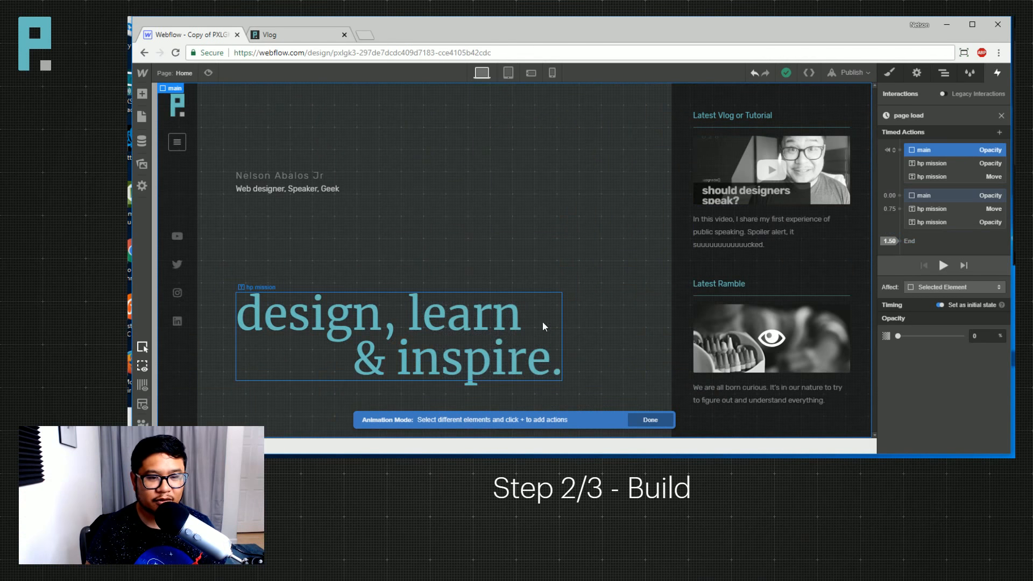
Add an initial-state Move action of -20 px on the Y axis to the "design, learn & inspire." hp mission text.
left_click(531, 334)
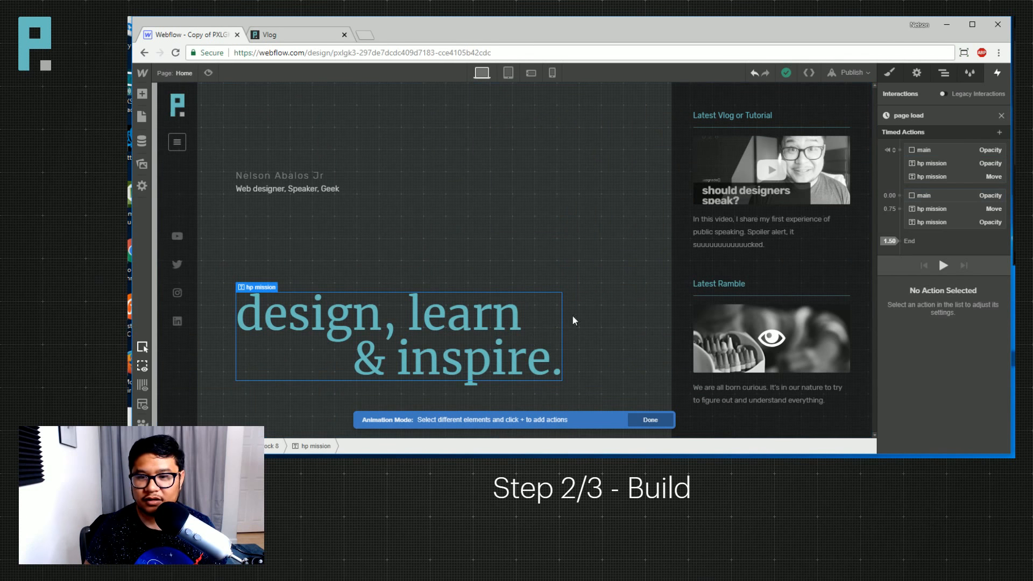
left_click(899, 151)
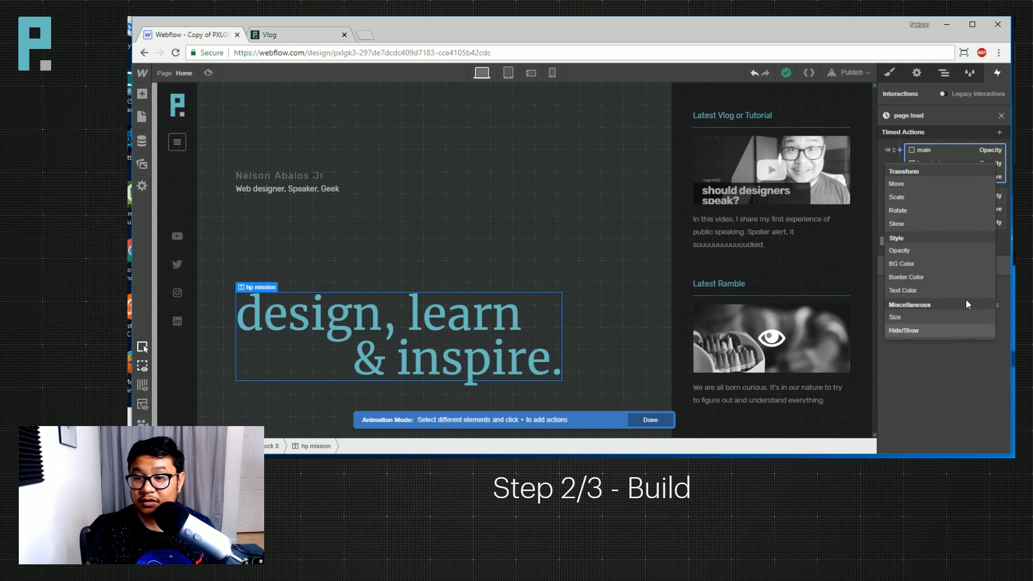
left_click(929, 187)
left_click(983, 351)
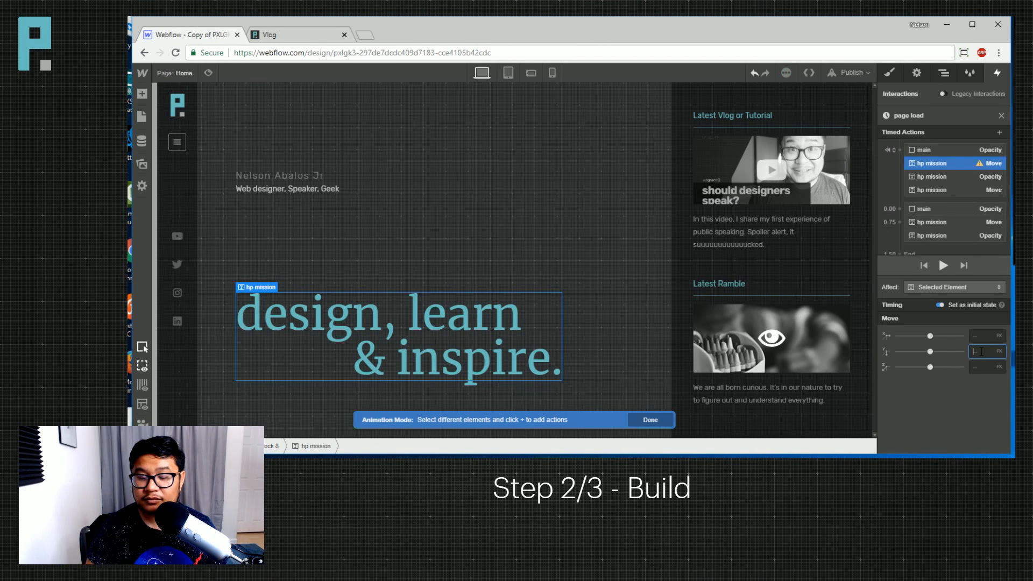
type("-20")
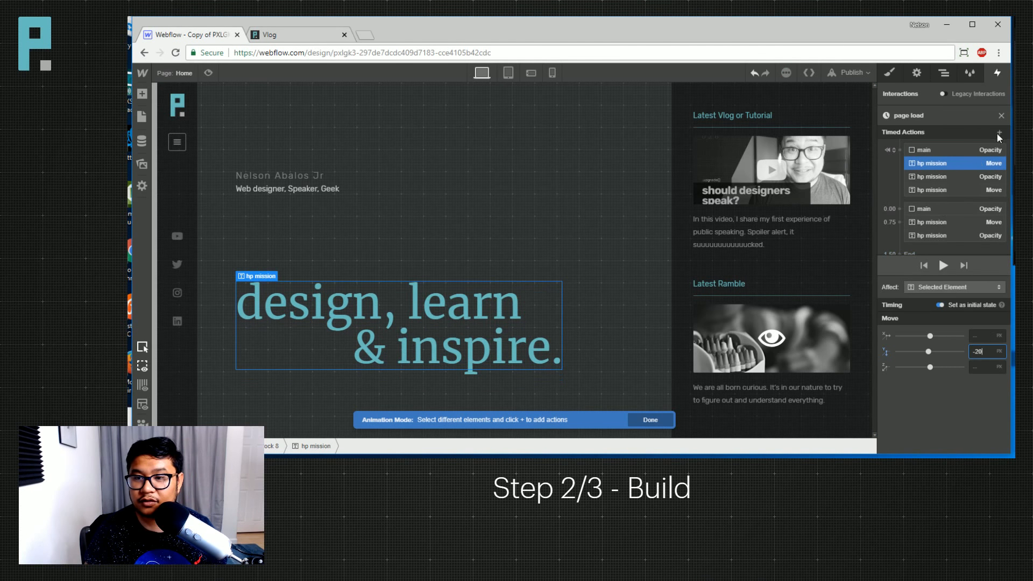
Add an initial-state Opacity action of 0% to the "design, learn & inspire." text.
left_click(900, 150)
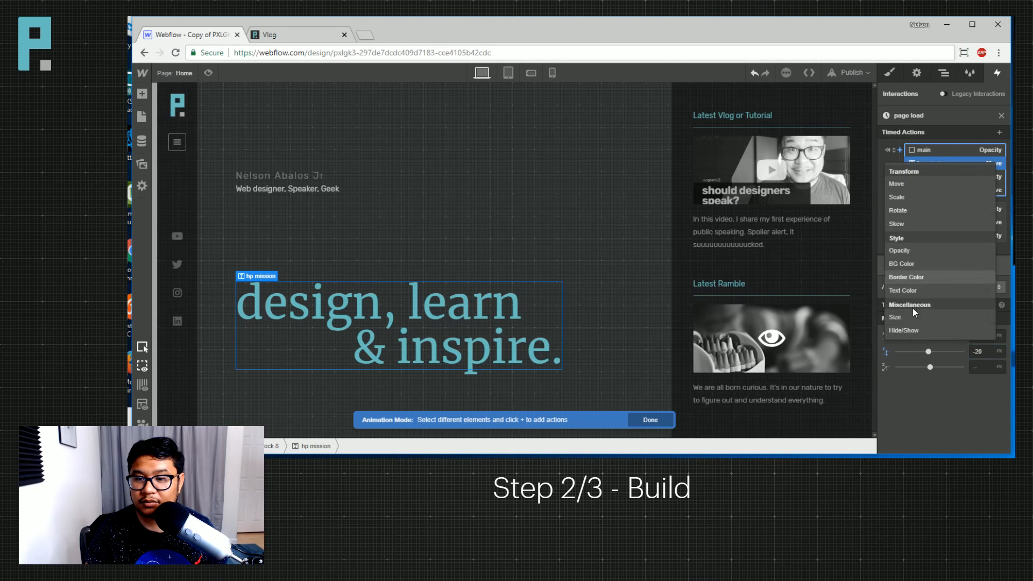
left_click(916, 249)
left_click(977, 336)
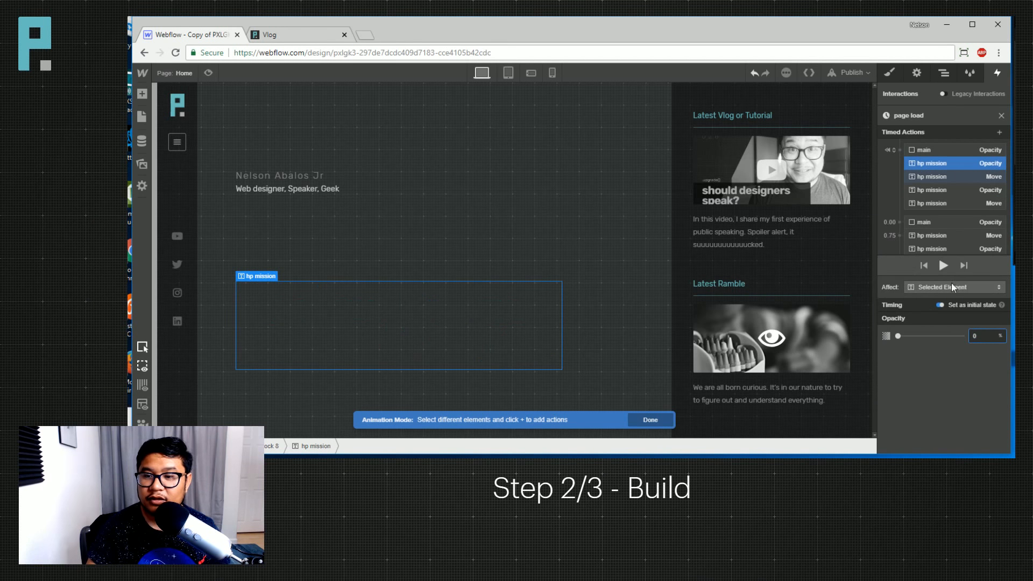
Add a final Move action to the "design, learn & inspire." text with Y at 0 px and a 0.75 s duration.
scroll(952, 221, "down", 1)
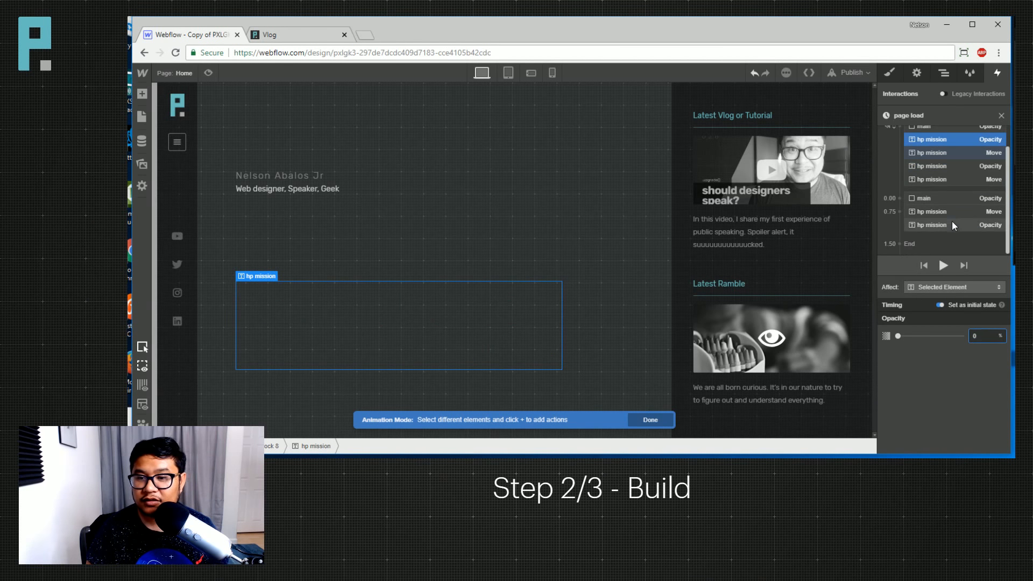
left_click(900, 211)
left_click(918, 248)
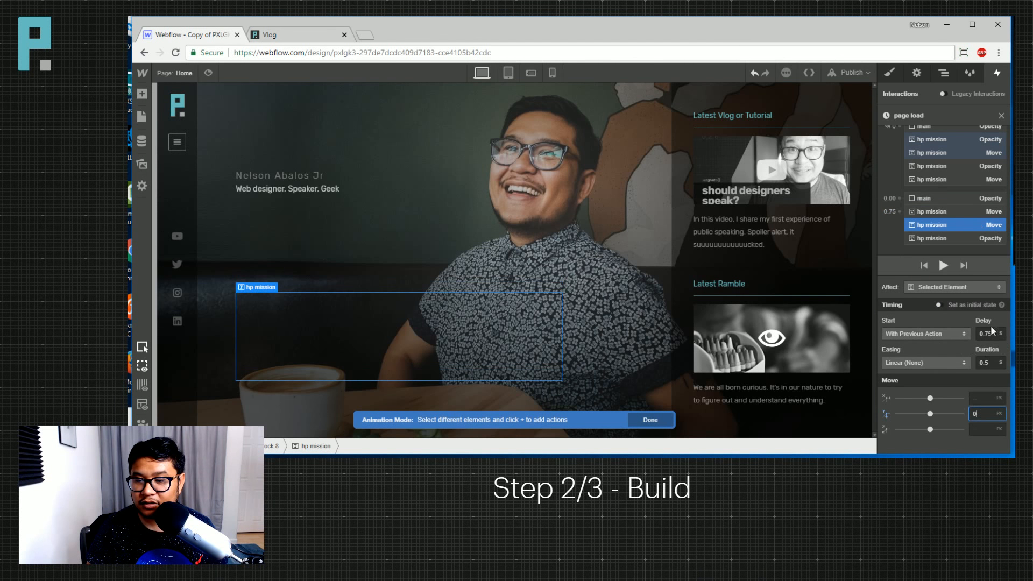
left_click(993, 363)
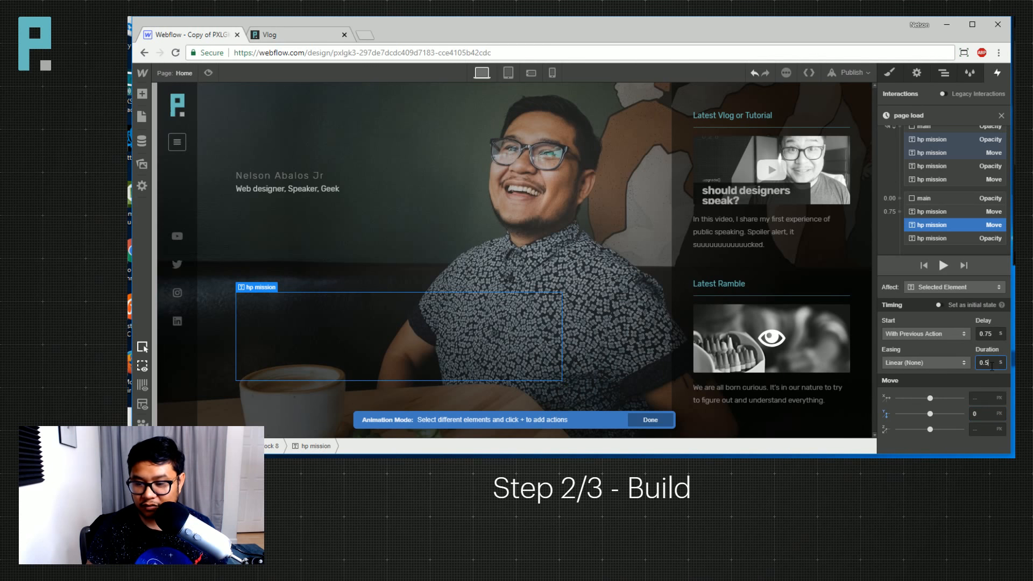
Set the final Move action of the "design, learn & inspire." text to a 0.85 s delay with Out Quint easing.
left_click(986, 333)
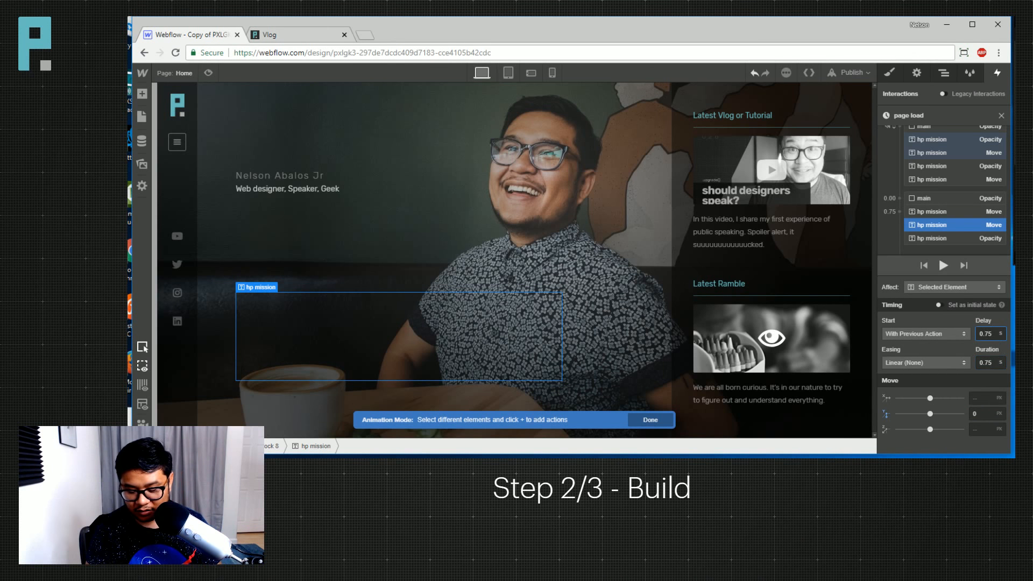
key("BackSpace")
key("BackSpace")
type("58")
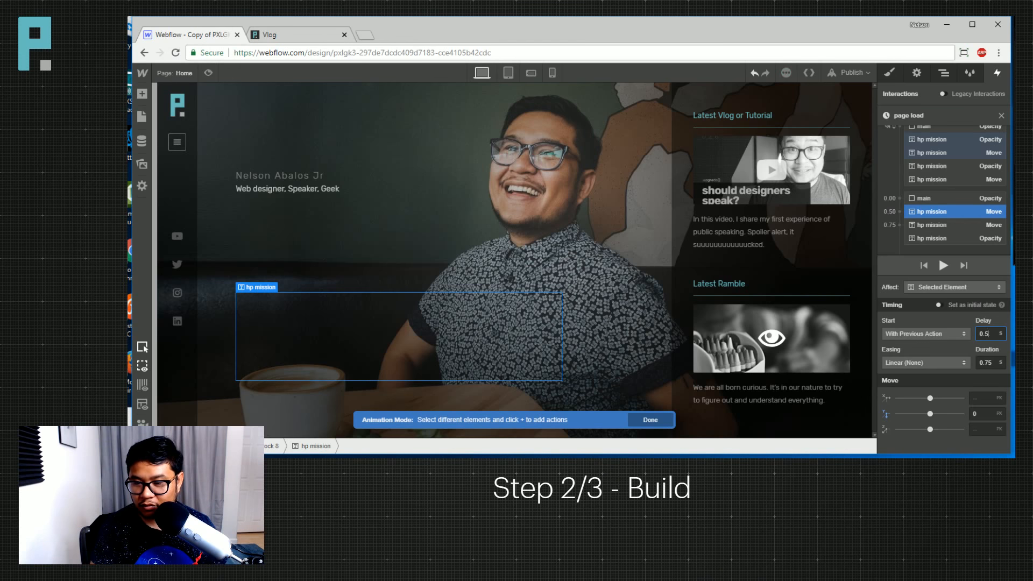
key("BackSpace")
key("BackSpace")
type("85")
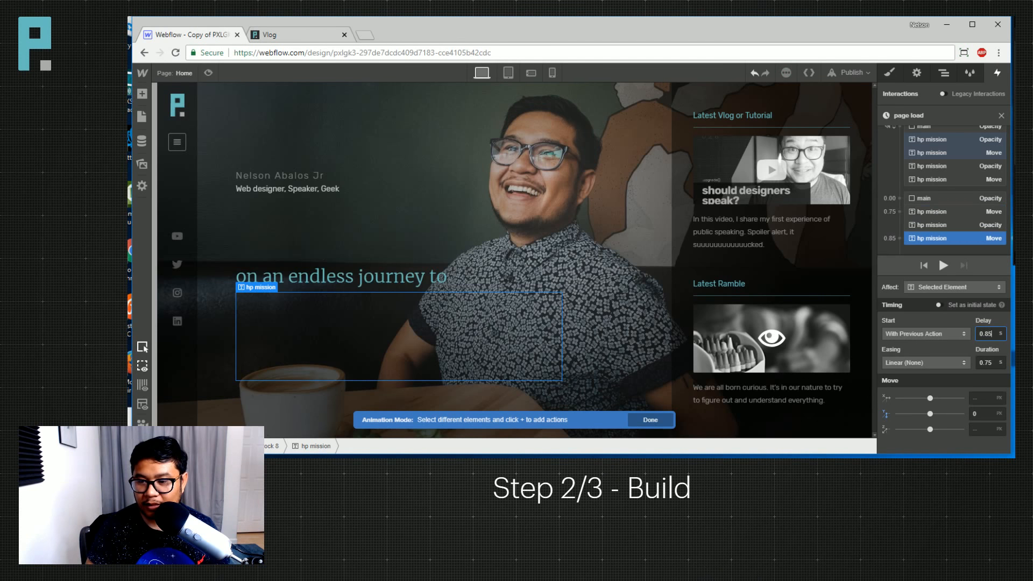
left_click(938, 362)
left_click(922, 339)
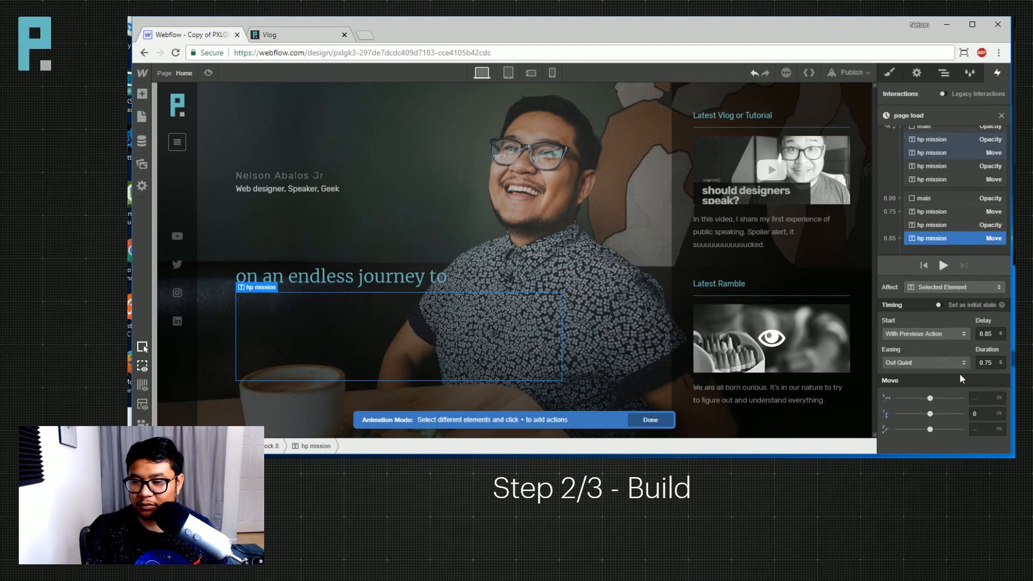
Add a final 100% Opacity action at 0.85 s for the "design, learn & inspire." text and preview the animation.
left_click(899, 238)
left_click(918, 339)
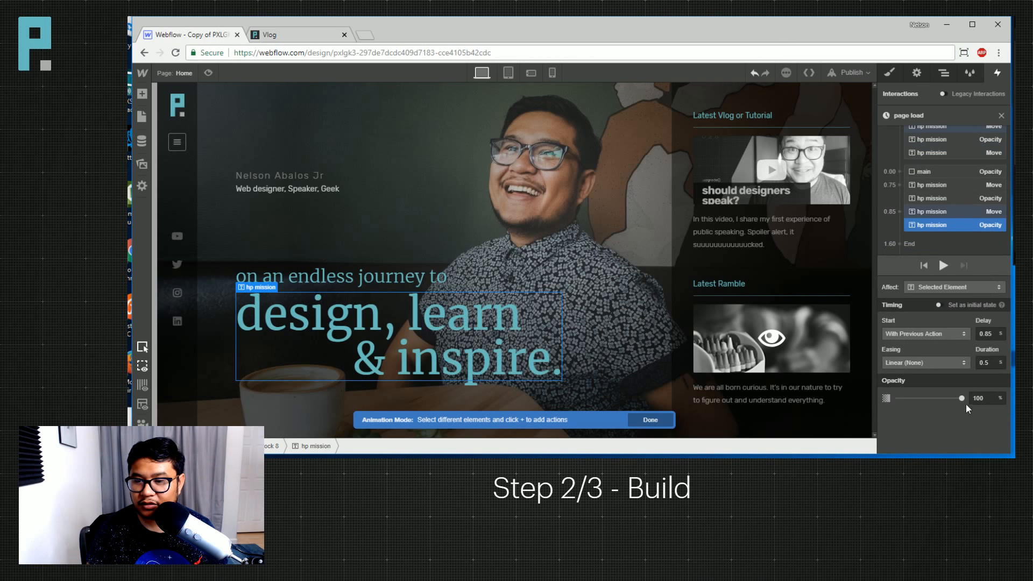
left_click(942, 266)
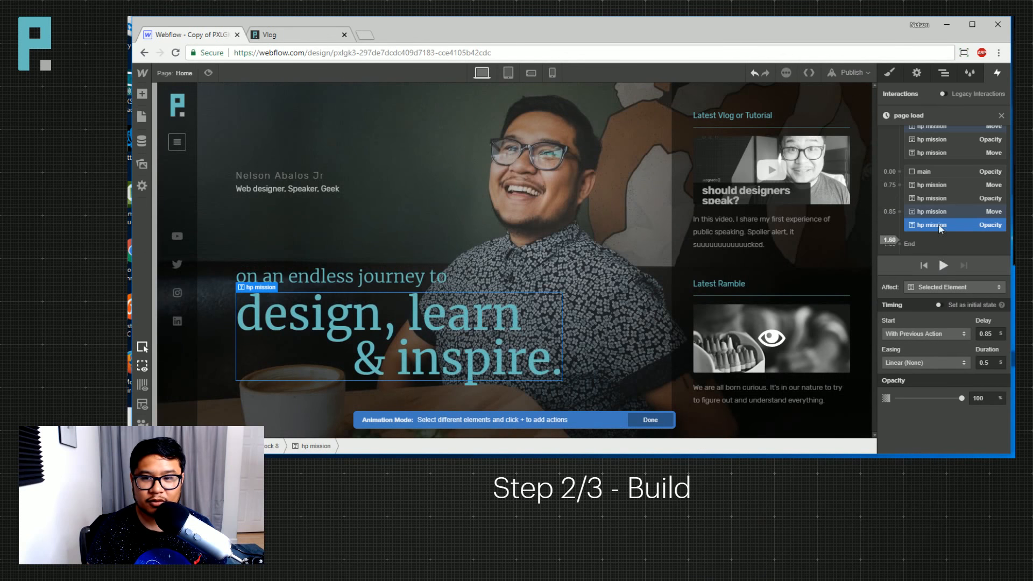
left_click(944, 266)
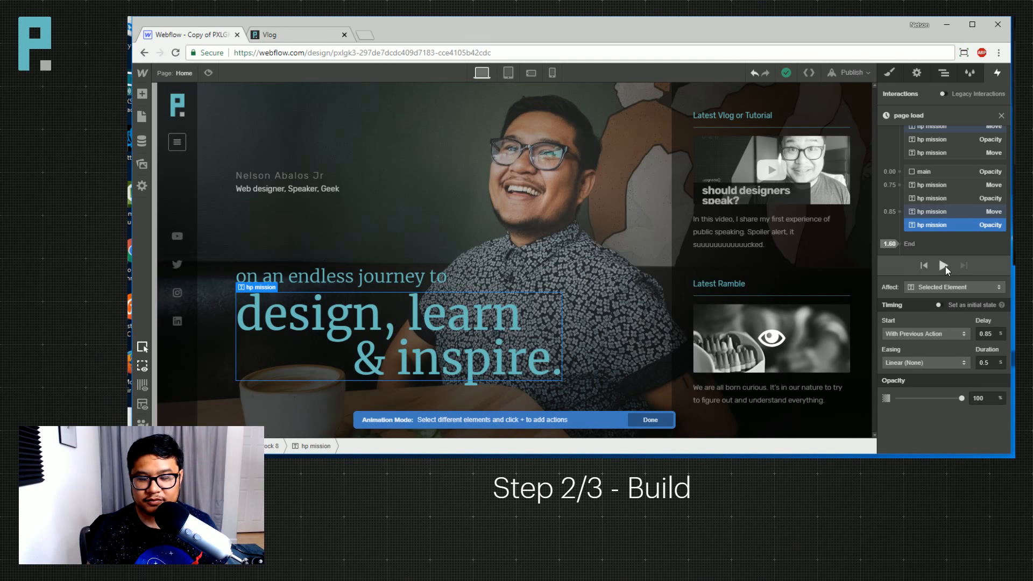
left_click(943, 265)
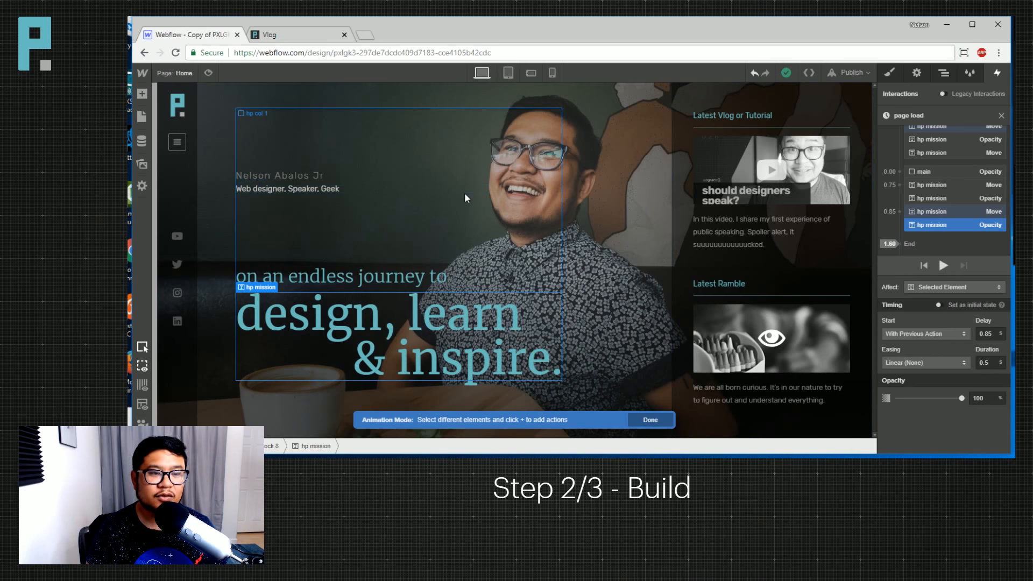
Add an initial-state Move action of -20 px on the Y axis to the hp h1 heading.
left_click(377, 177)
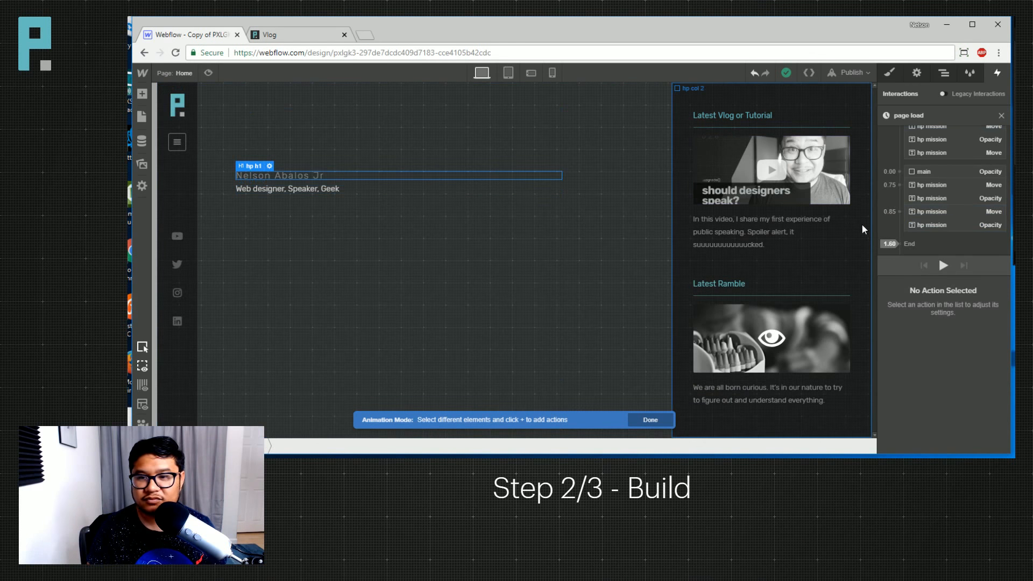
scroll(942, 204, "up", 2)
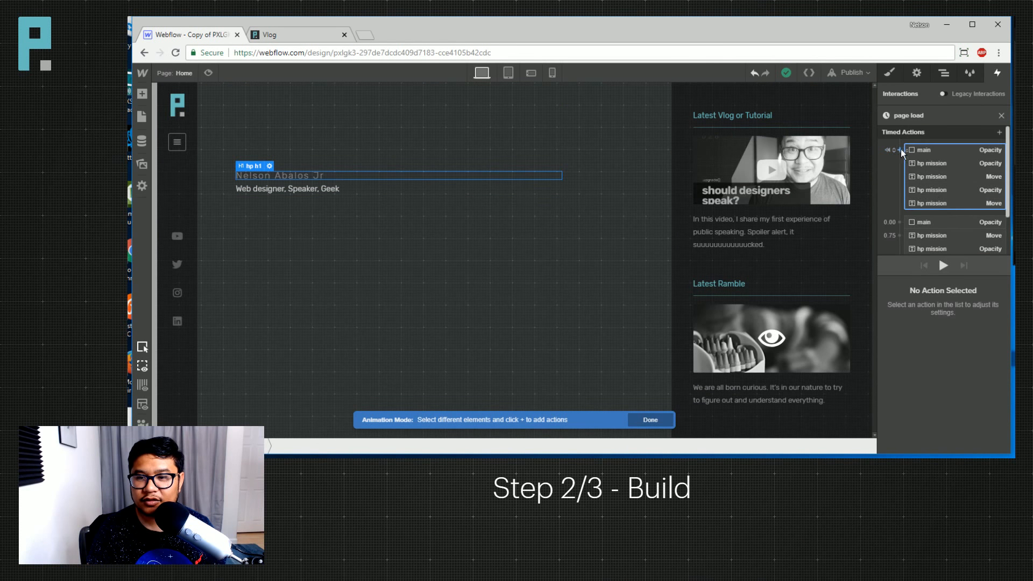
left_click(900, 149)
left_click(915, 184)
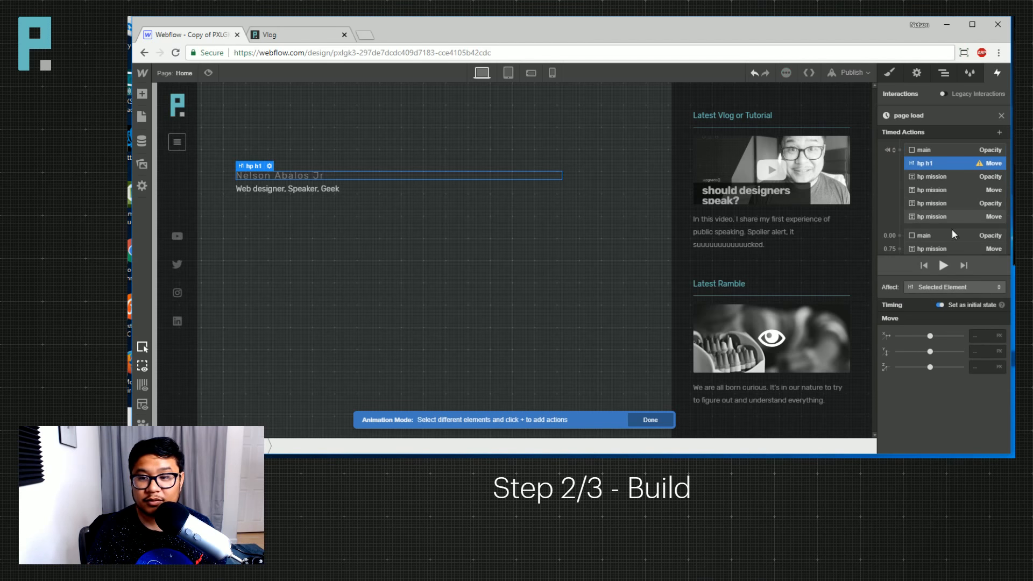
left_click(979, 351)
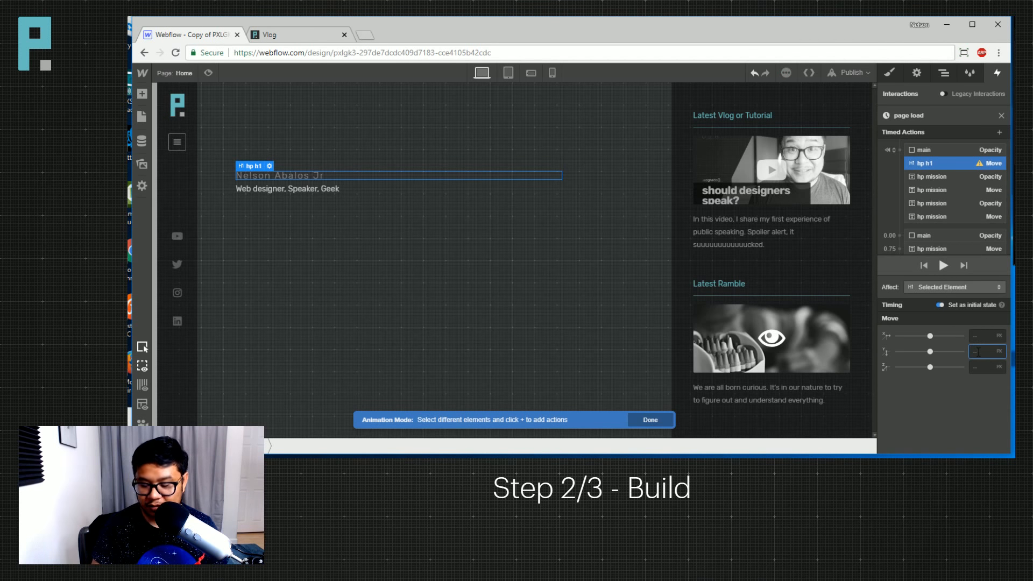
type("-20")
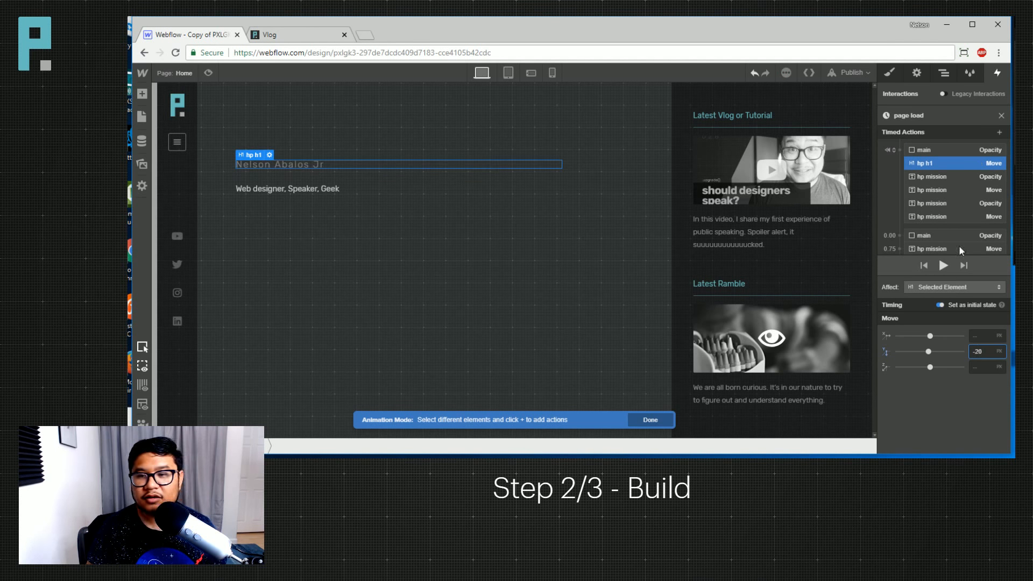
Add an initial-state Opacity action of 0% to the hp h1 heading.
left_click(1002, 131)
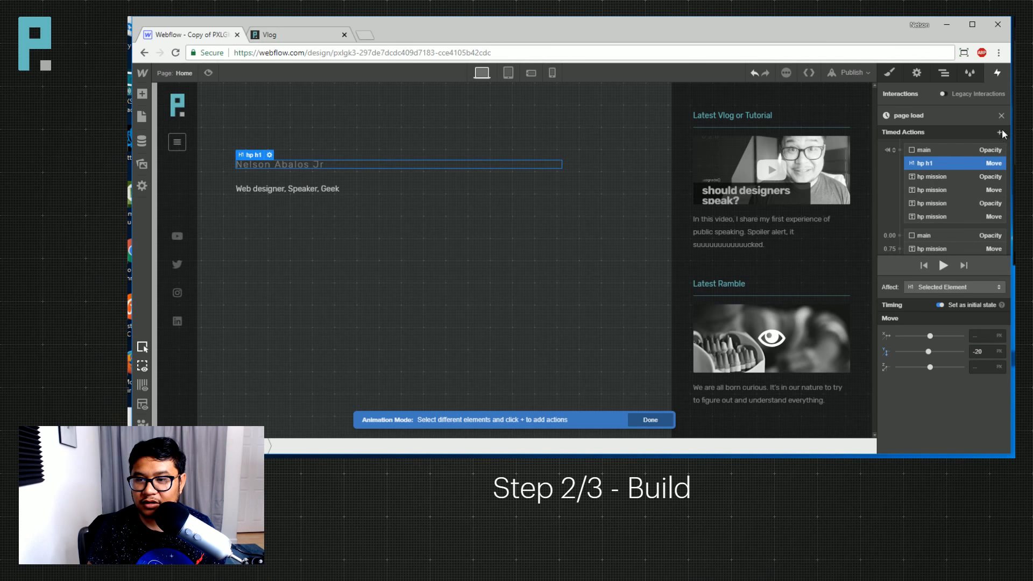
left_click(958, 287)
left_click(980, 337)
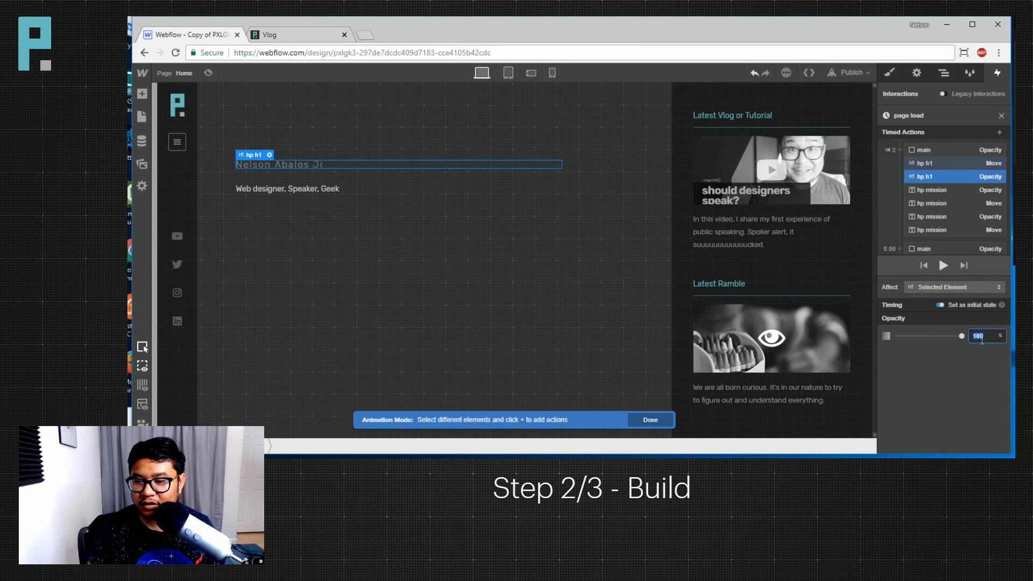
type("0")
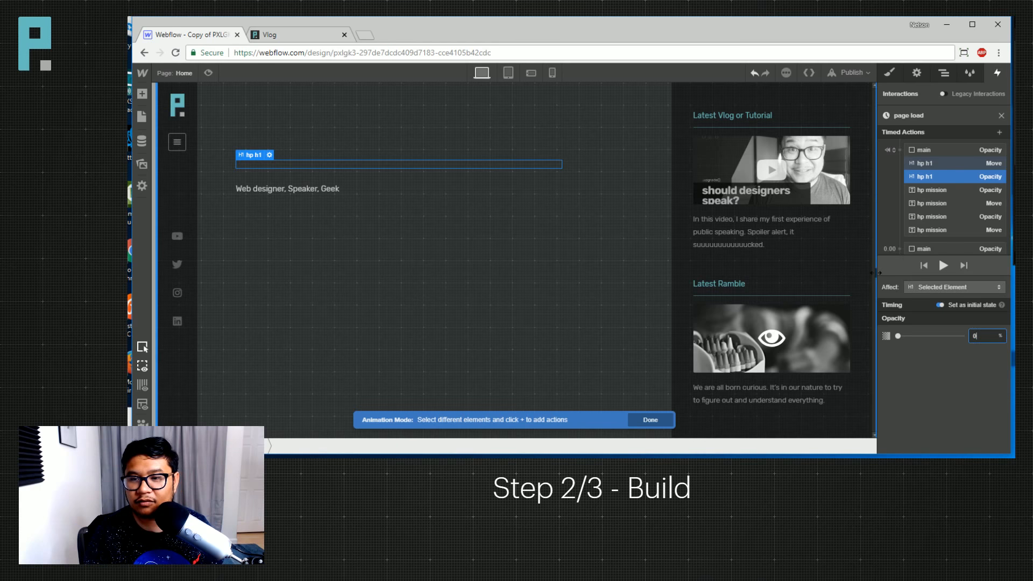
Add a final Move action to the hp h1 heading with Y at 0 px and a 0.95 s delay.
scroll(958, 210, "down", 2)
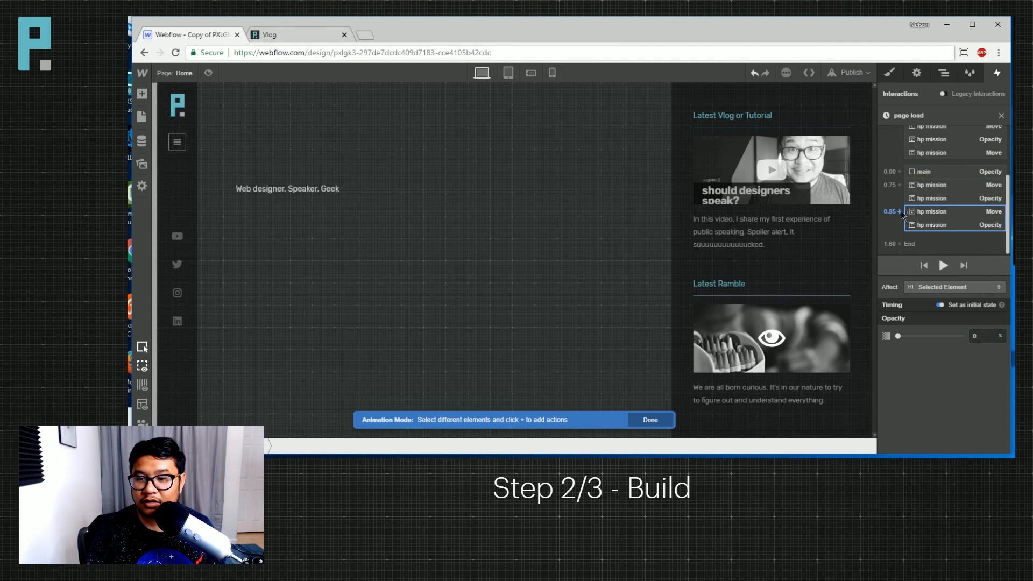
left_click(900, 211)
left_click(908, 247)
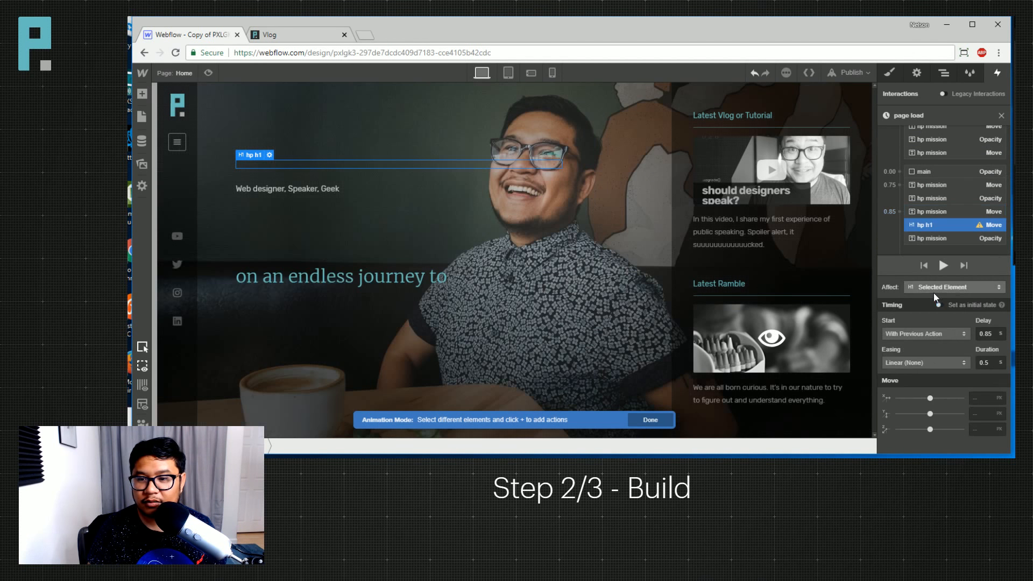
left_click(988, 414)
type("0")
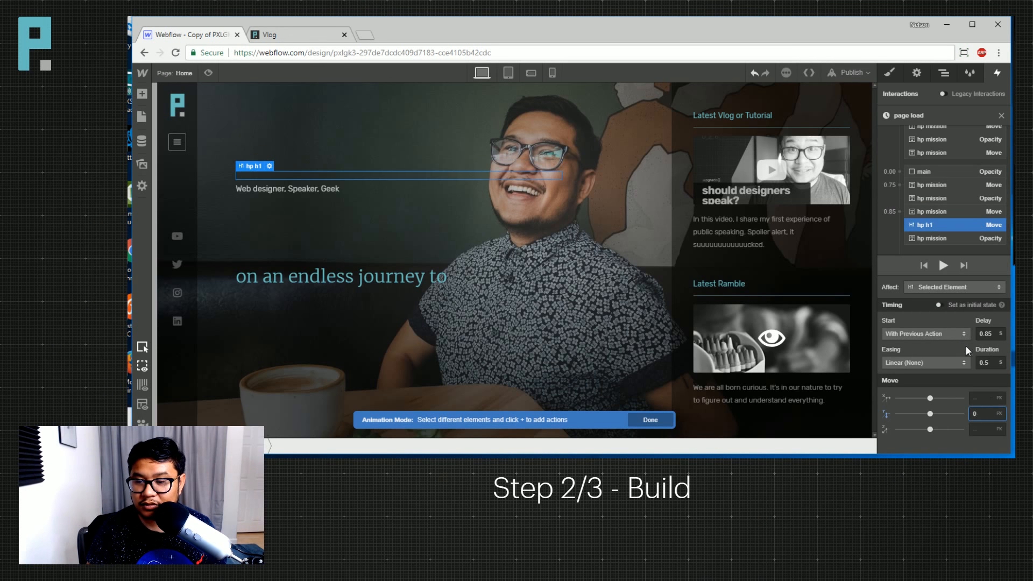
left_click(986, 333)
type("0.59")
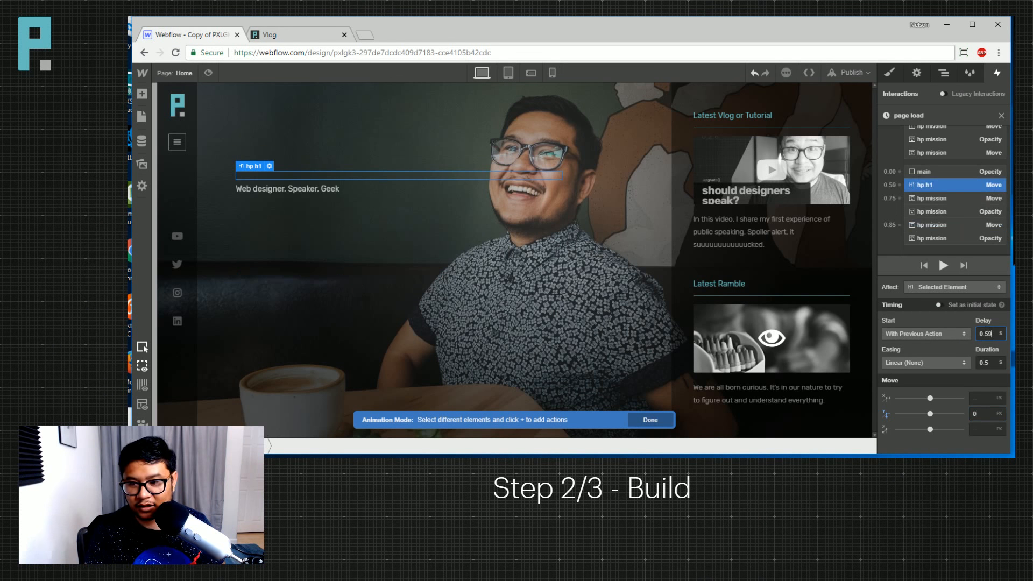
type("9")
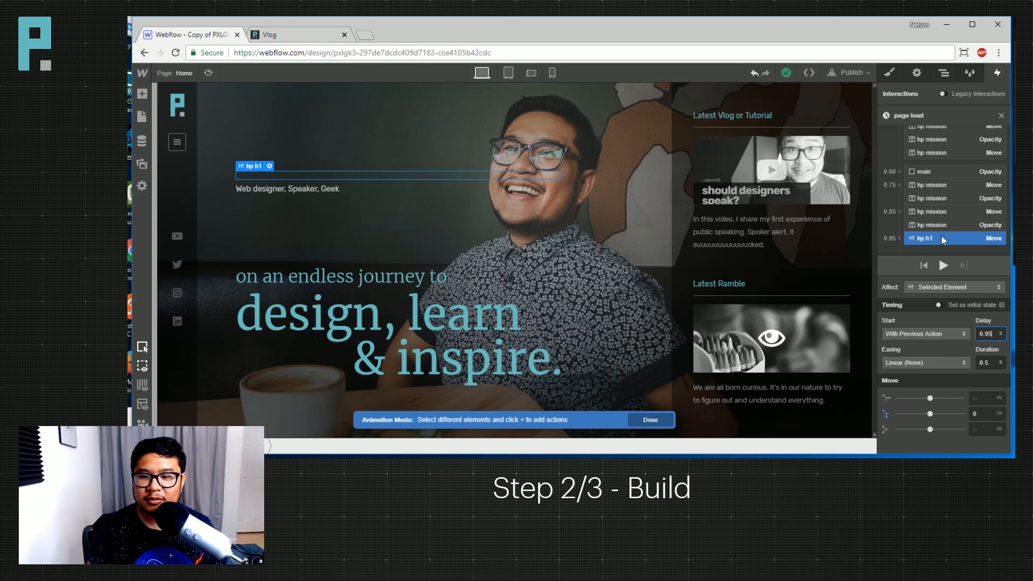
Add a final 100% Opacity action to the hp h1 heading with a 0.75 s duration.
scroll(941, 234, "down", 2)
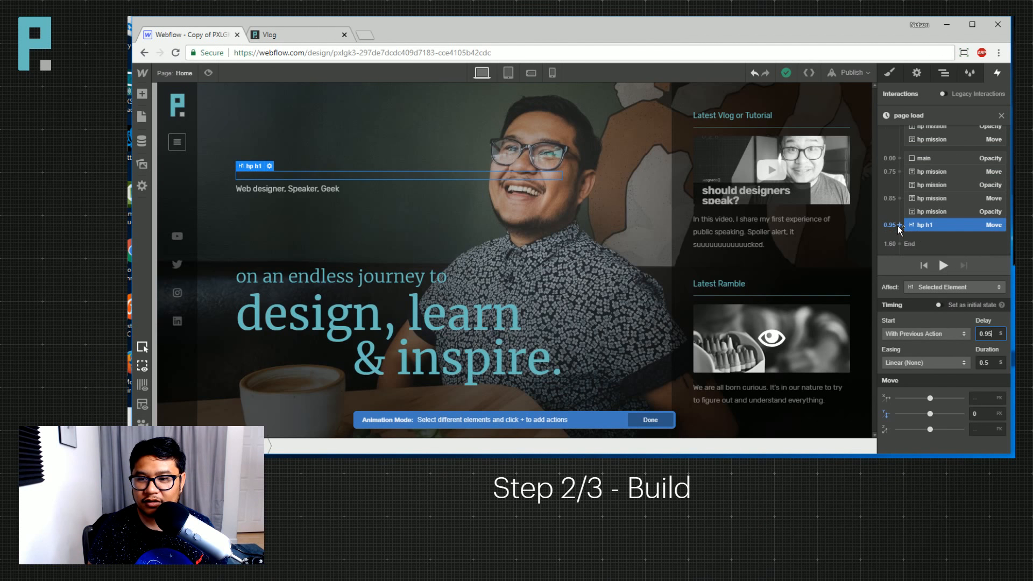
left_click(900, 225)
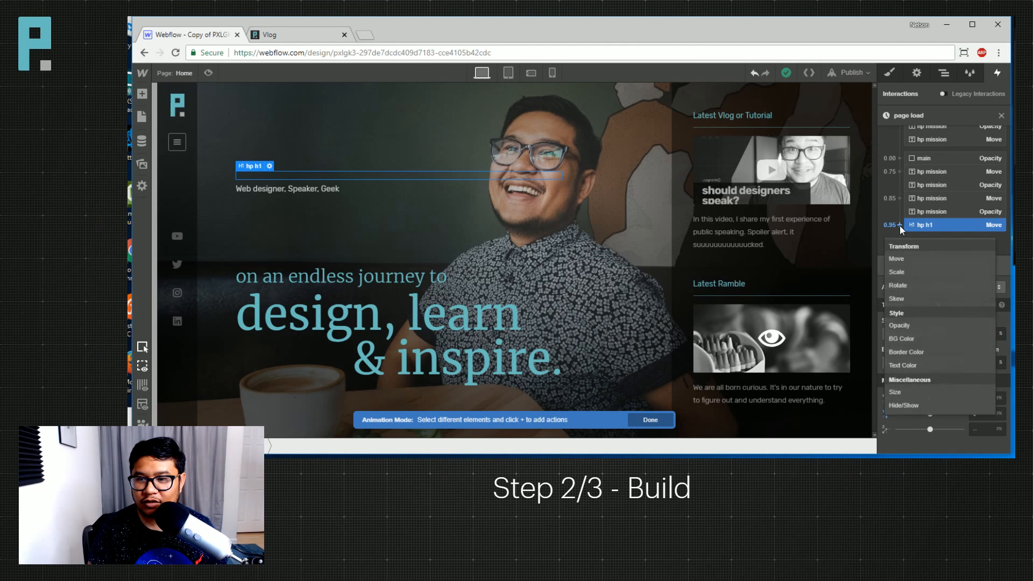
left_click(925, 327)
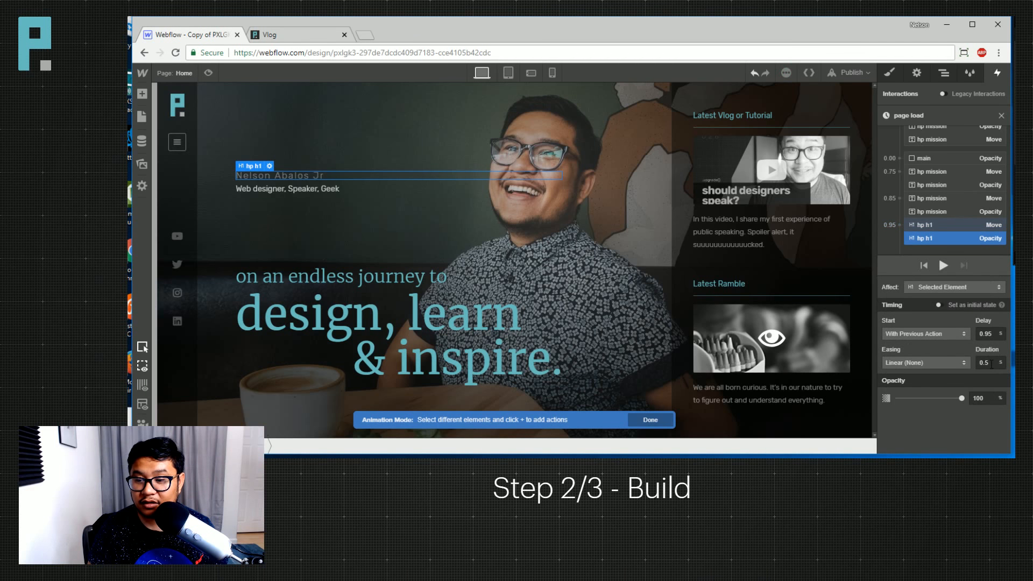
left_click(985, 363)
type("0.75")
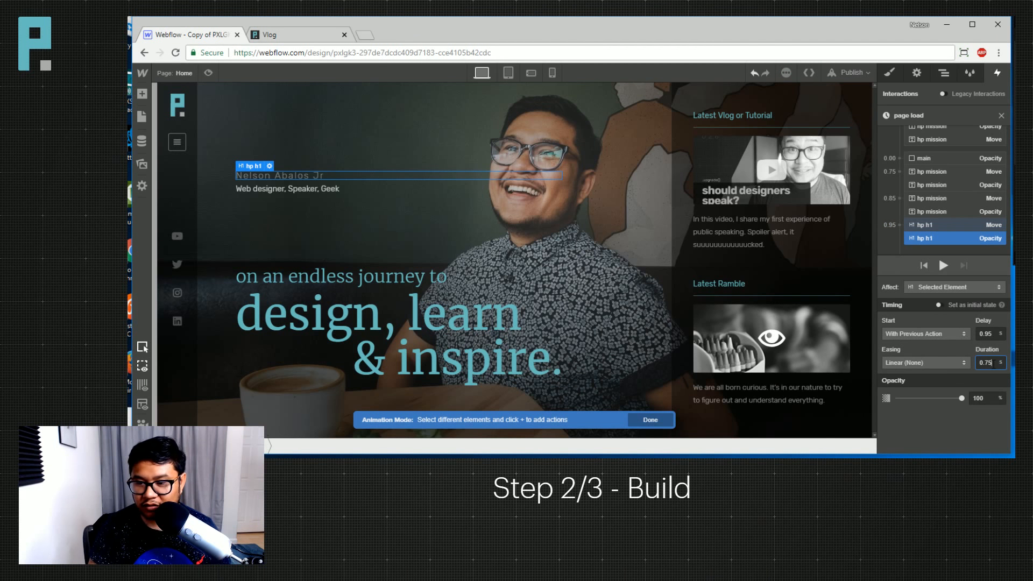
Set the hp h1 heading's final Move duration to 0.75 s and apply Out Quint easing to its final Move and Opacity actions.
left_click(951, 224)
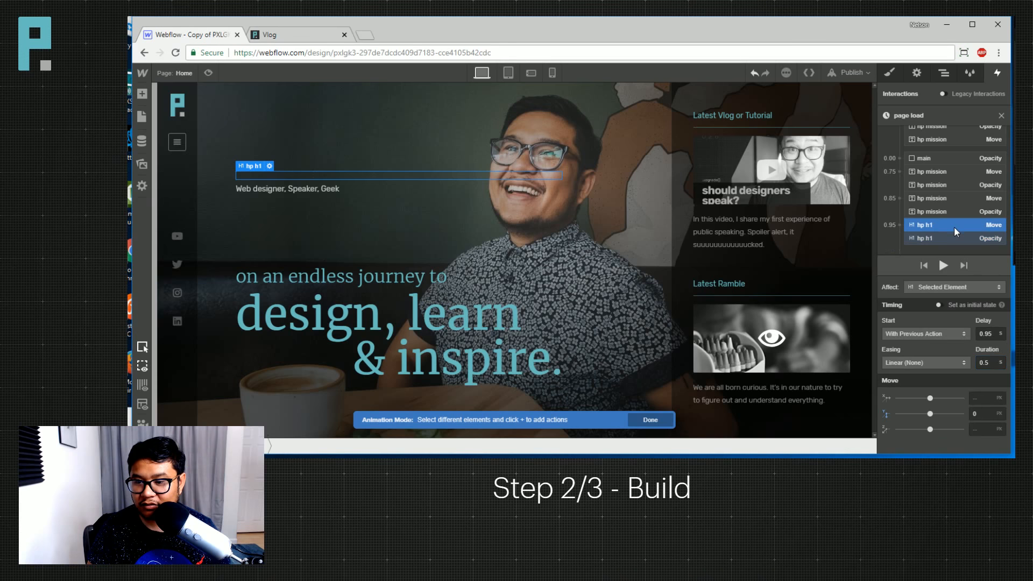
left_click(994, 362)
type("0.75")
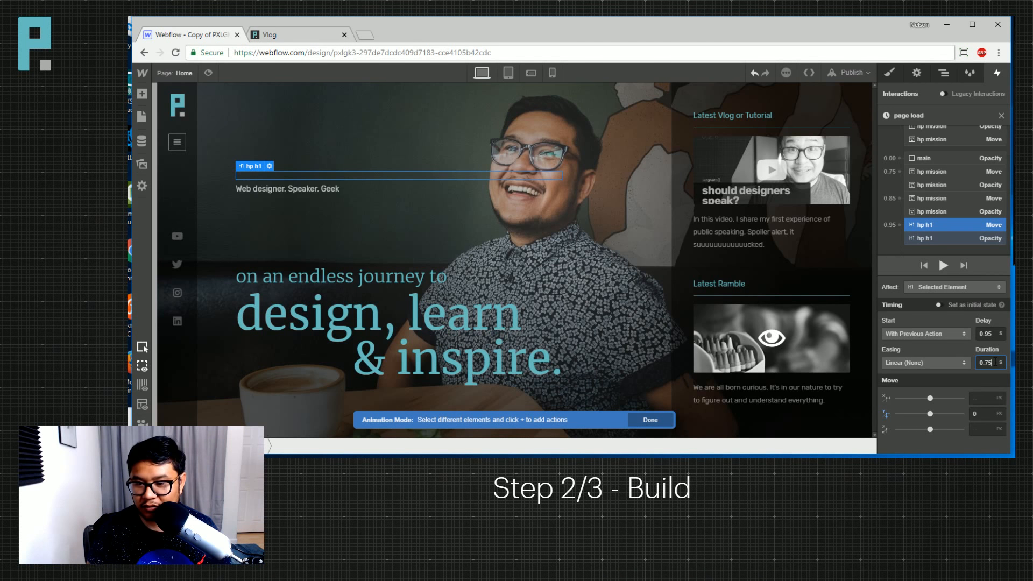
left_click(944, 239)
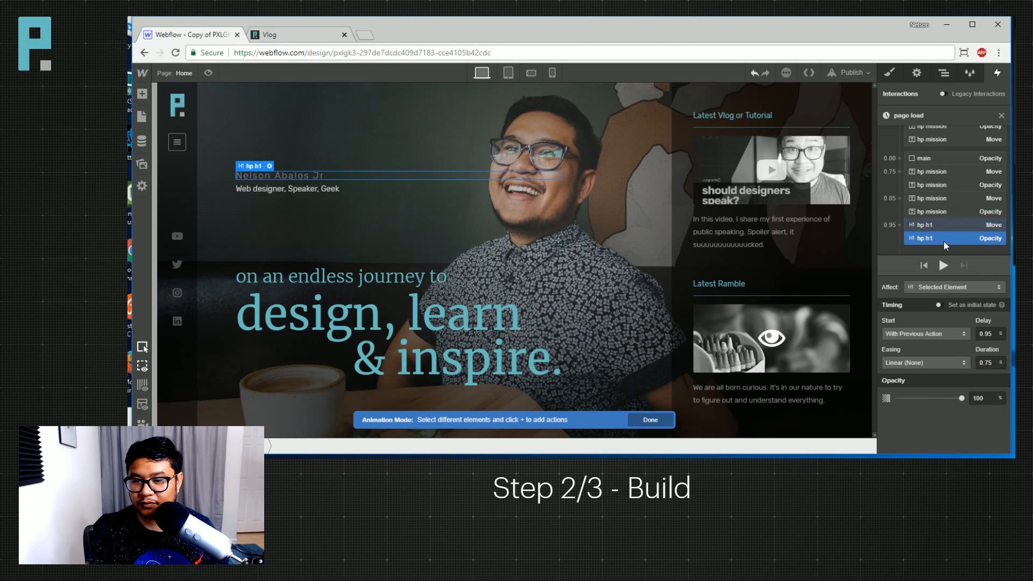
left_click(940, 224, "shift")
left_click(921, 364)
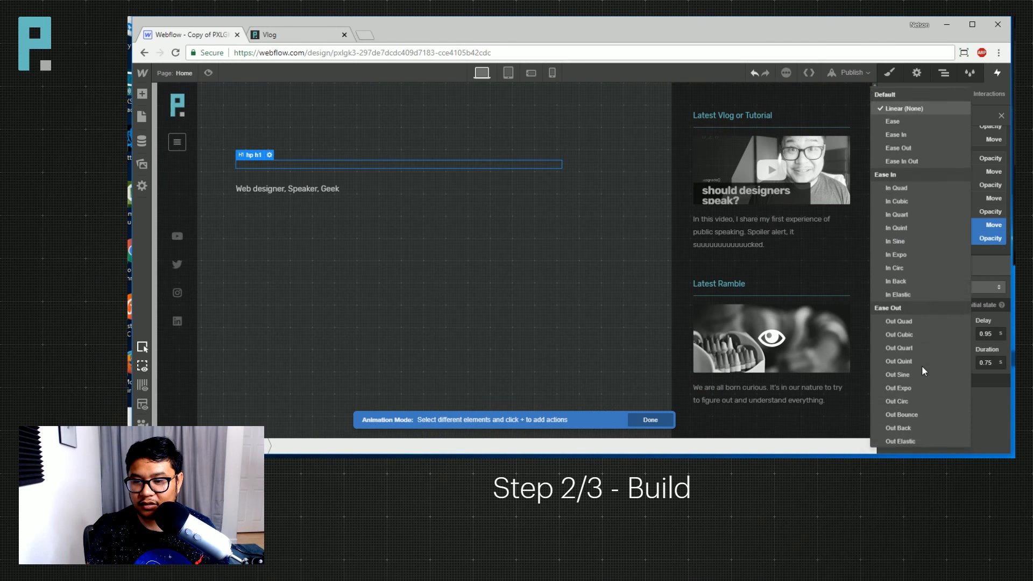
left_click(919, 336)
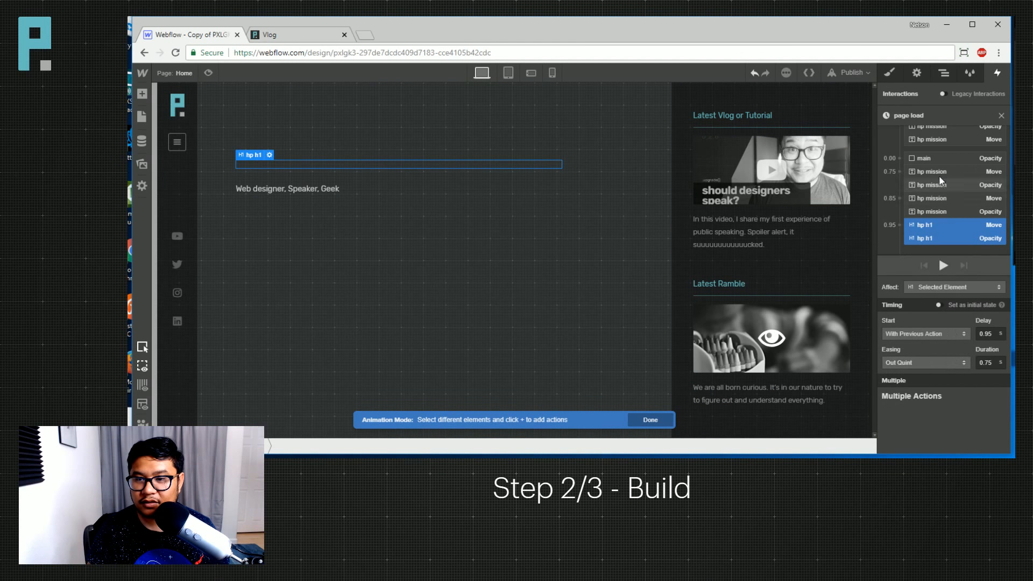
Preview the page load animation from its initial state.
scroll(933, 148, "up", 3)
left_click(933, 149)
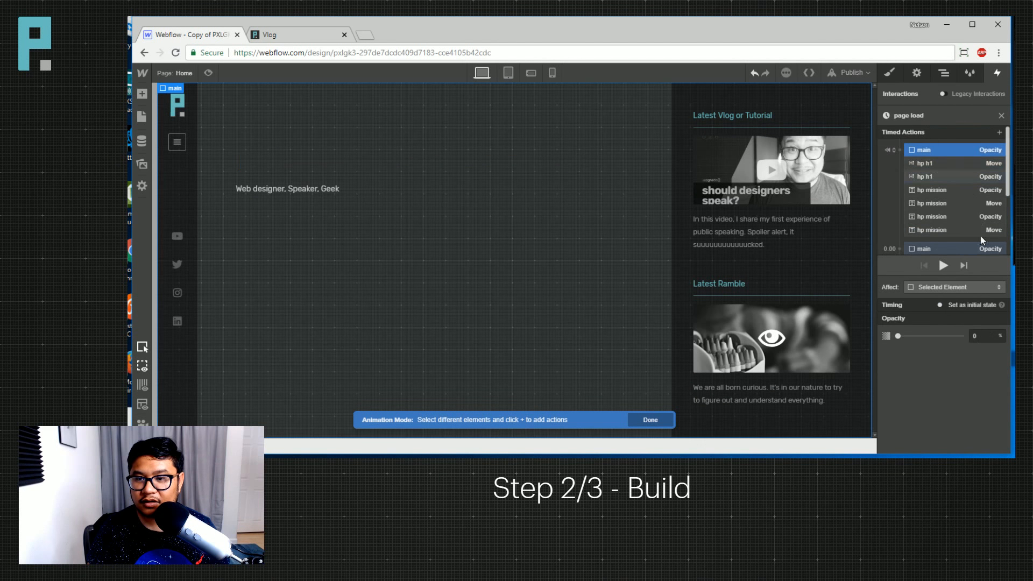
left_click(944, 266)
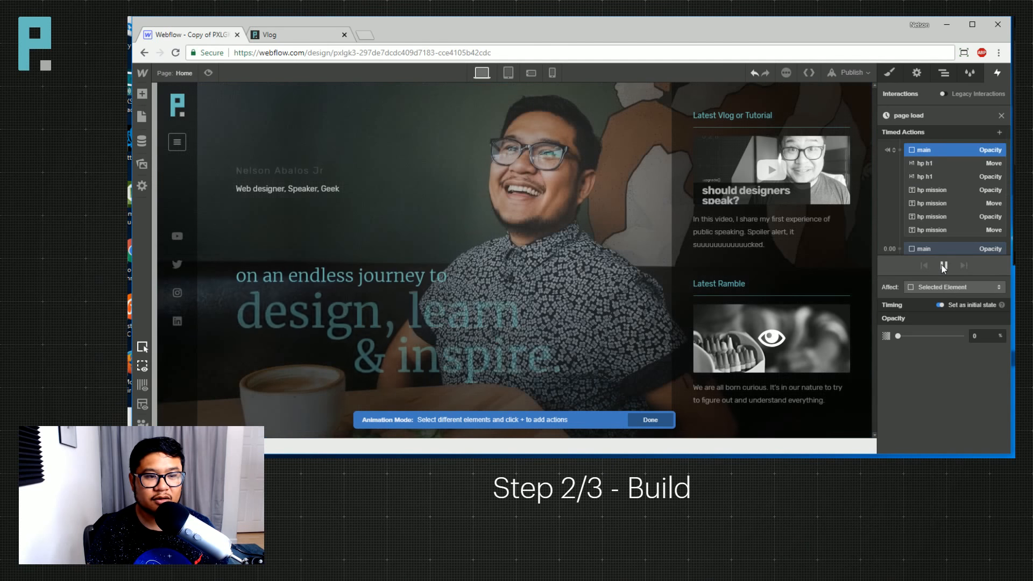
left_click(943, 266)
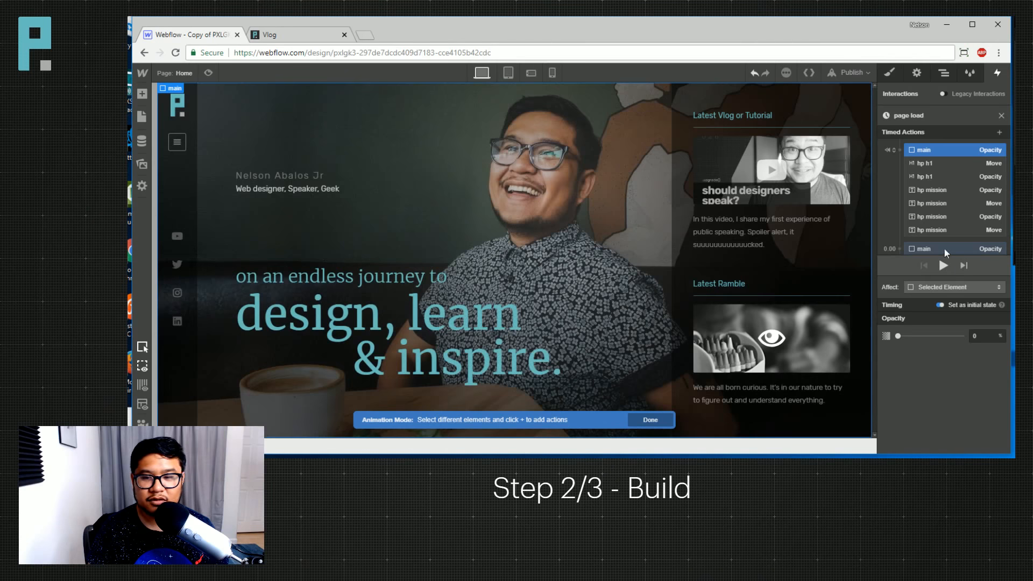
Set the delay of the hp h1 heading's final Move and Opacity actions to 1.05 s and preview the animation.
left_click(922, 226)
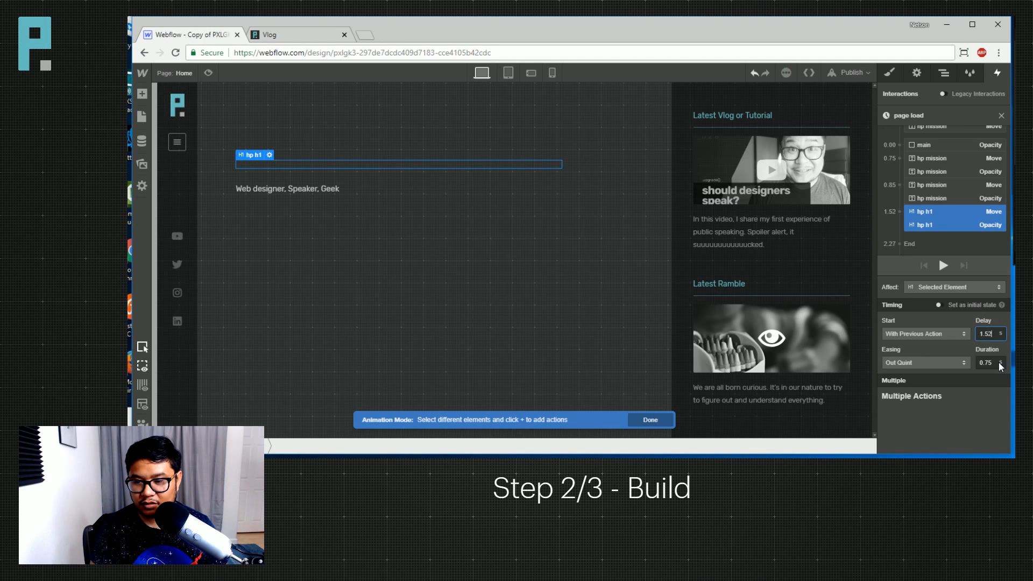
key("BackSpace")
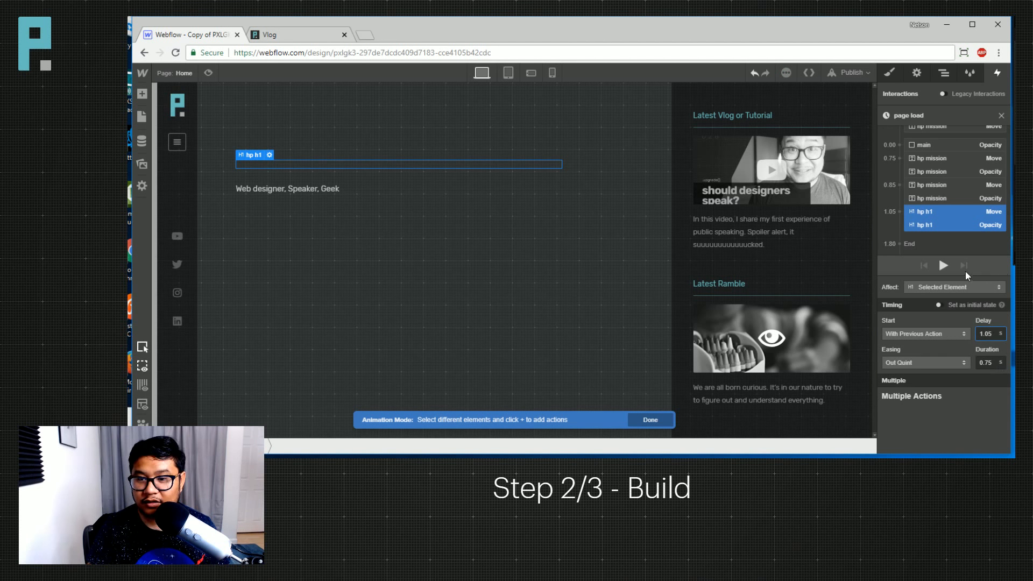
left_click(941, 265)
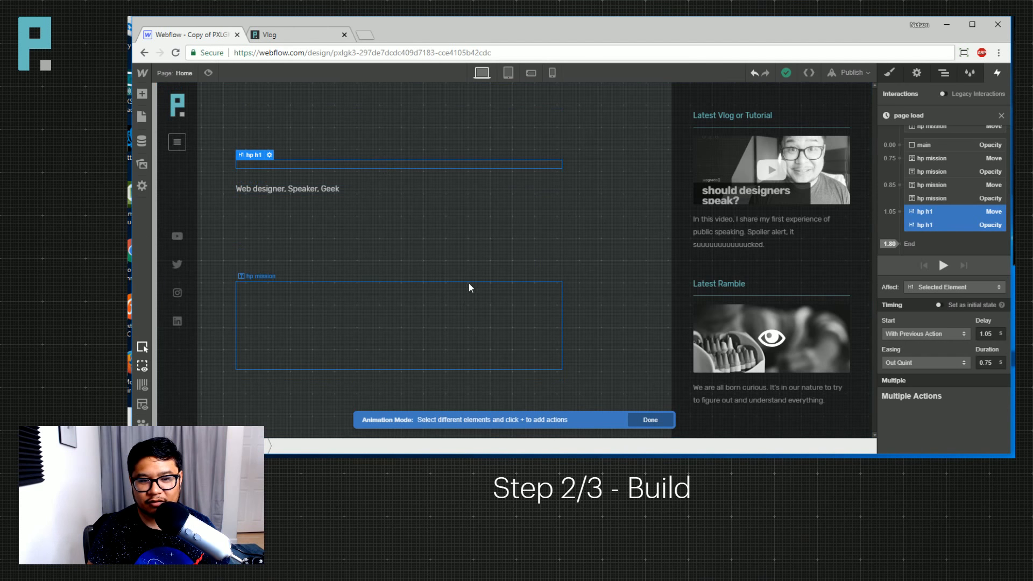
Set the delay of the hp h1 heading's final Move and Opacity actions to 1.15 s and replay the animation.
left_click(984, 334)
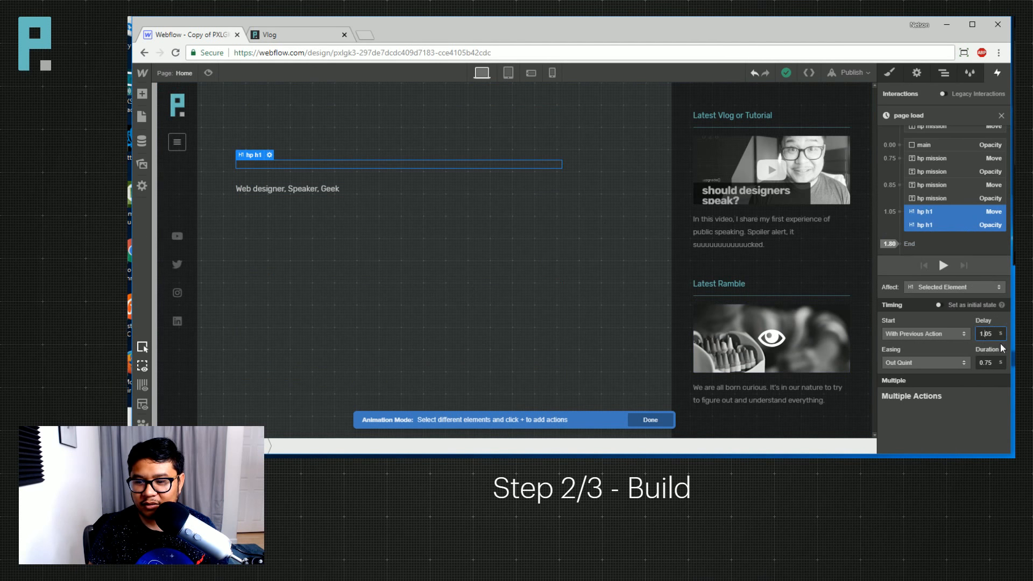
key("Delete")
key("BackSpace")
key("BackSpace")
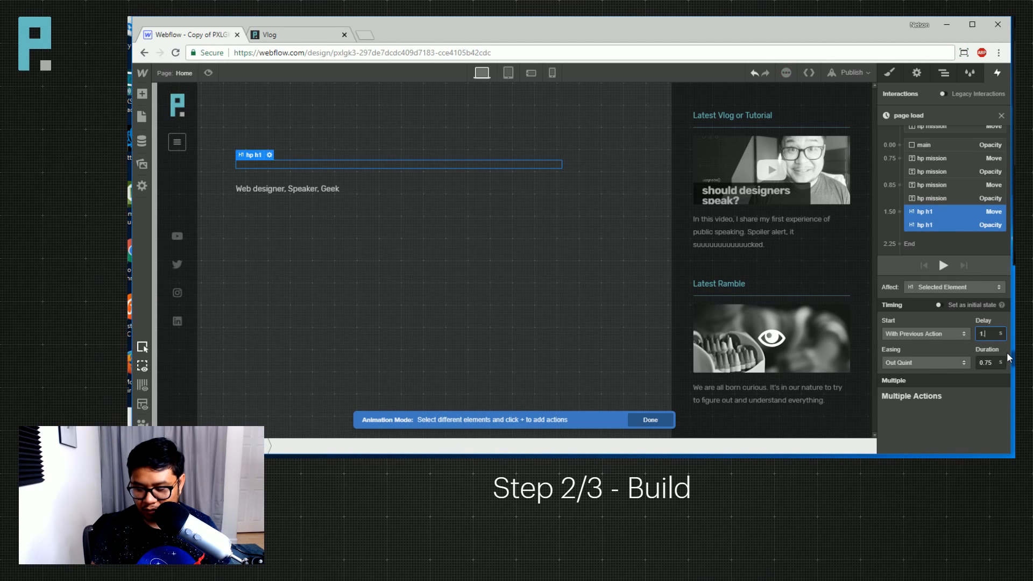
left_click(942, 267)
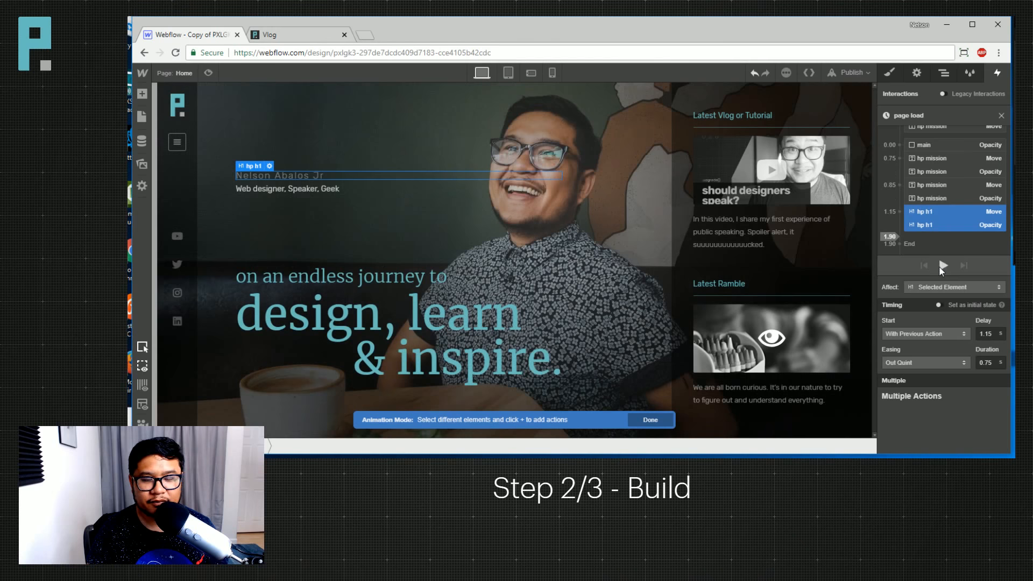
left_click(940, 268)
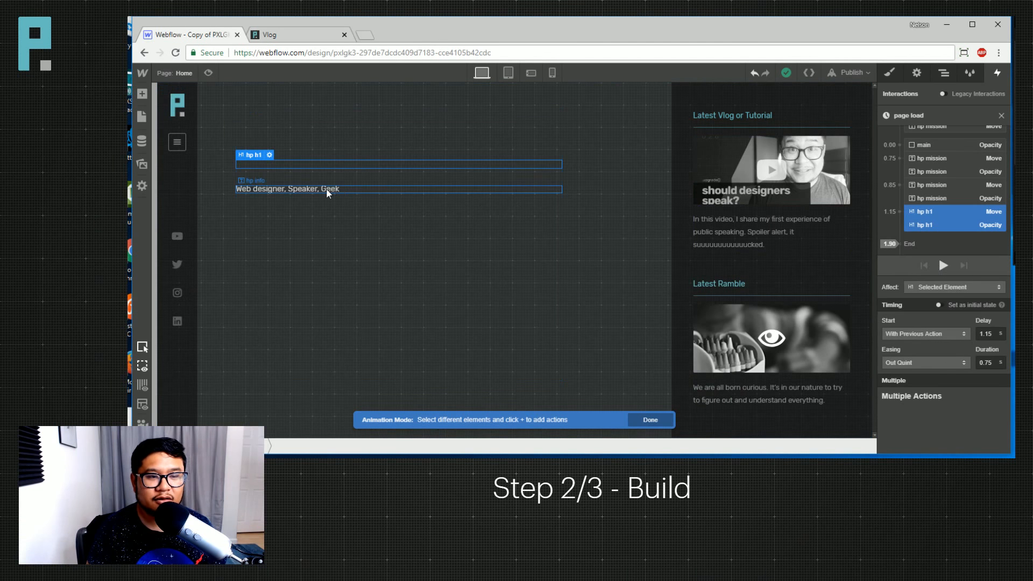
Add an initial-state Move action of -20 px on the Y axis to the hp info text "Web designer, Speaker, Geek".
left_click(326, 188)
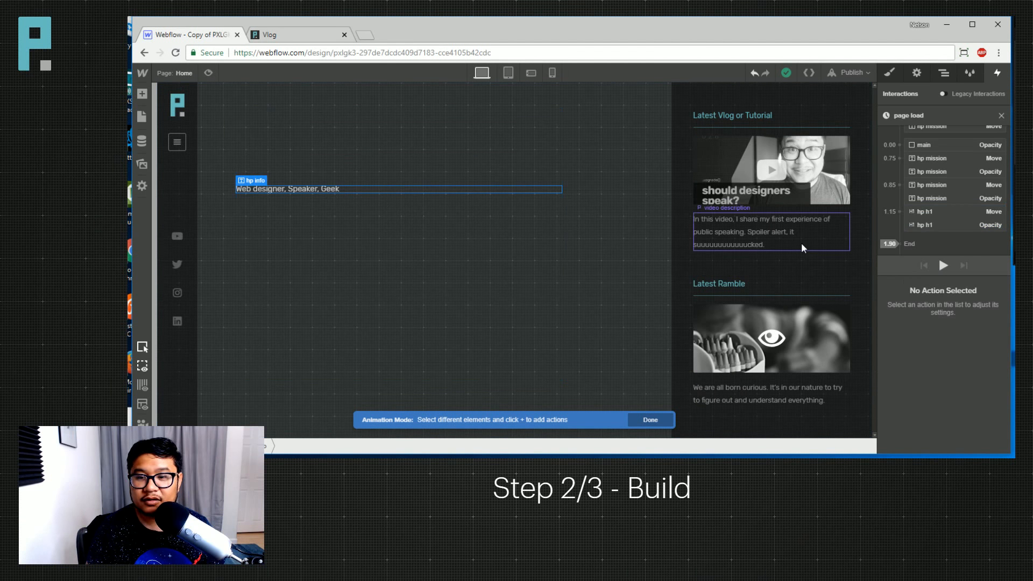
scroll(958, 192, "up", 5)
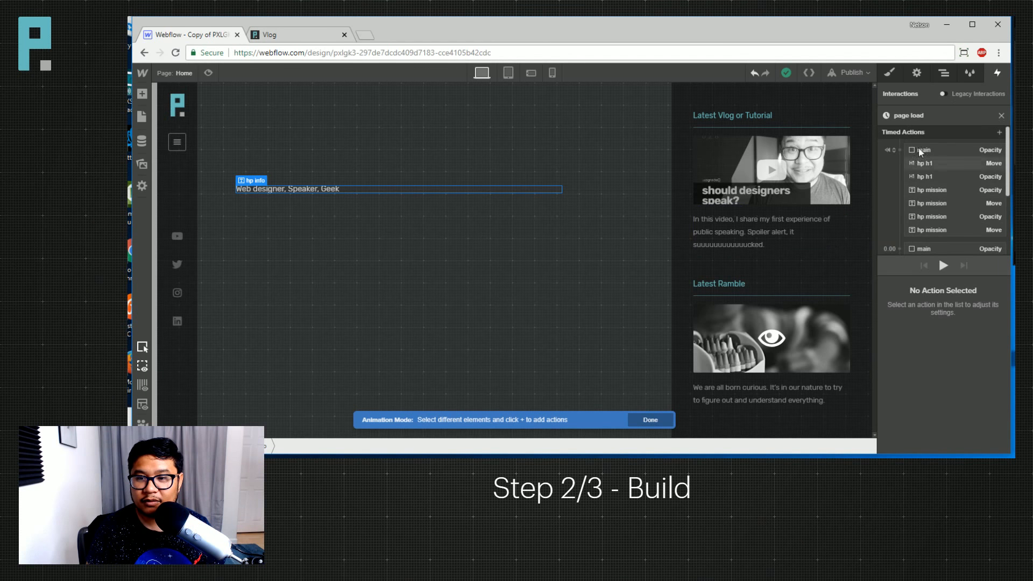
left_click(901, 149)
left_click(913, 184)
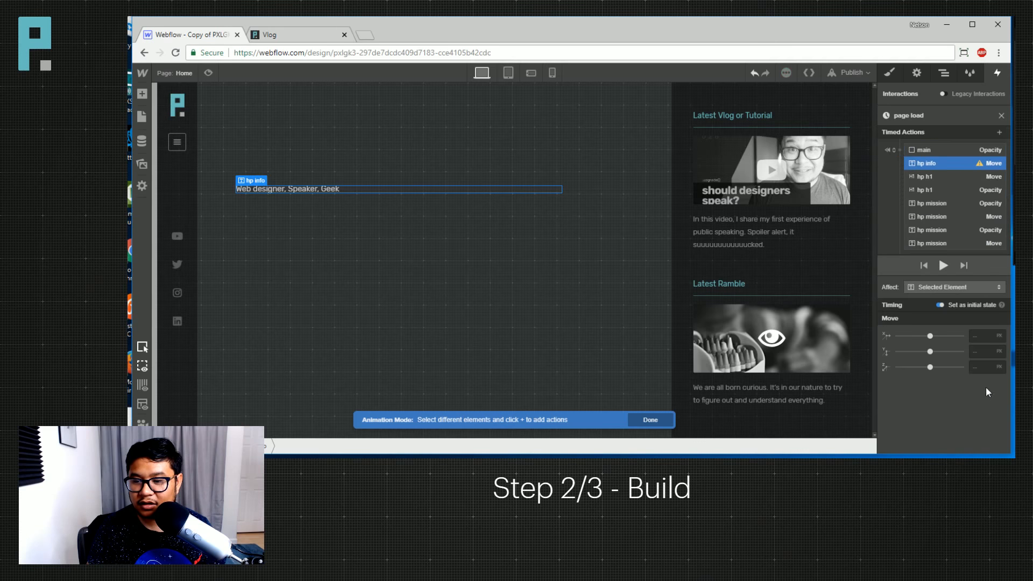
left_click(985, 351)
type("-20")
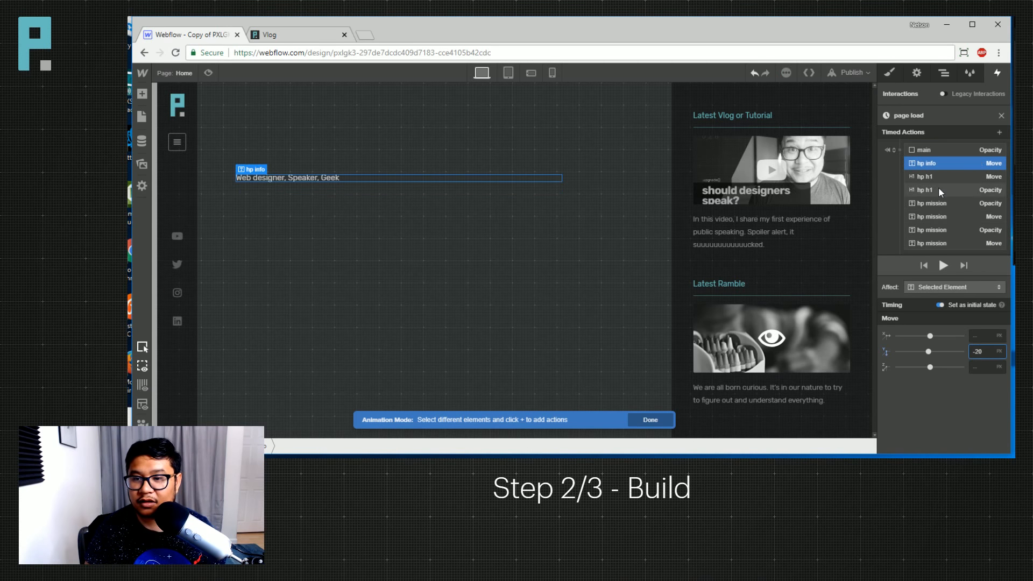
Add an initial-state Opacity action of 0% to the hp info text.
left_click(900, 150)
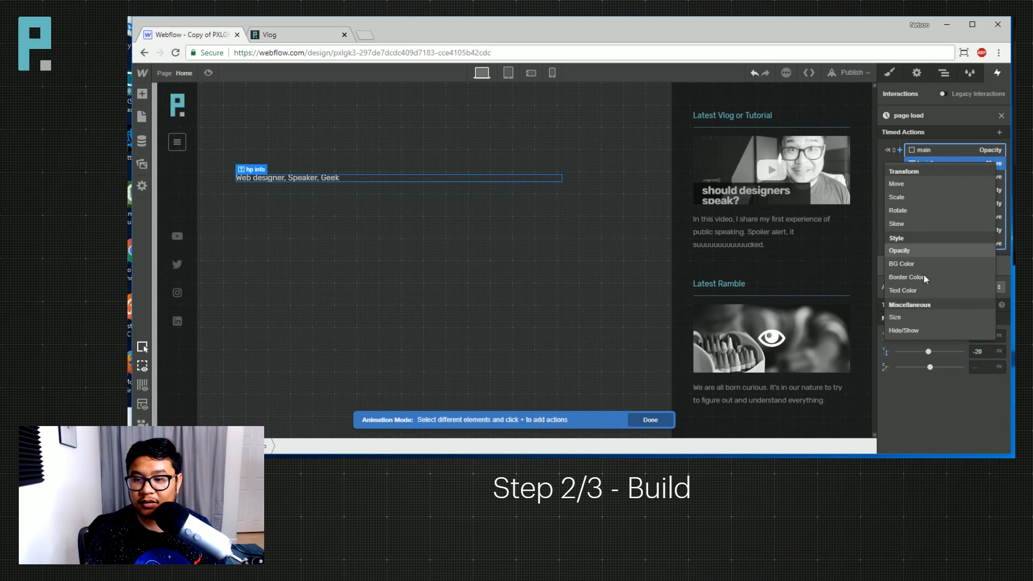
left_click(900, 251)
left_click(982, 335)
type("0")
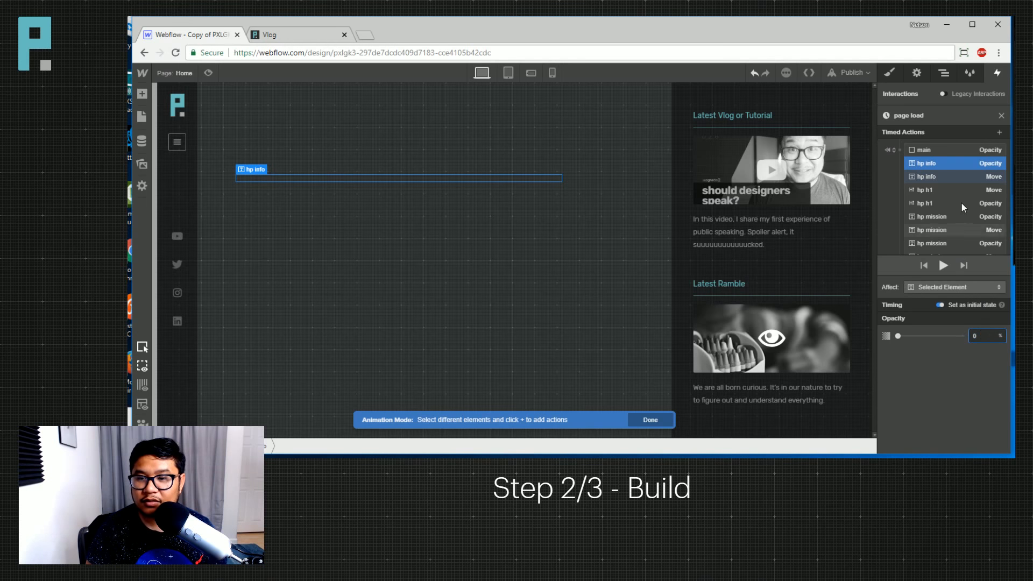
Add a final Move action to the hp info text with Y at 0 px and a 1.25 s delay.
scroll(959, 200, "down", 4)
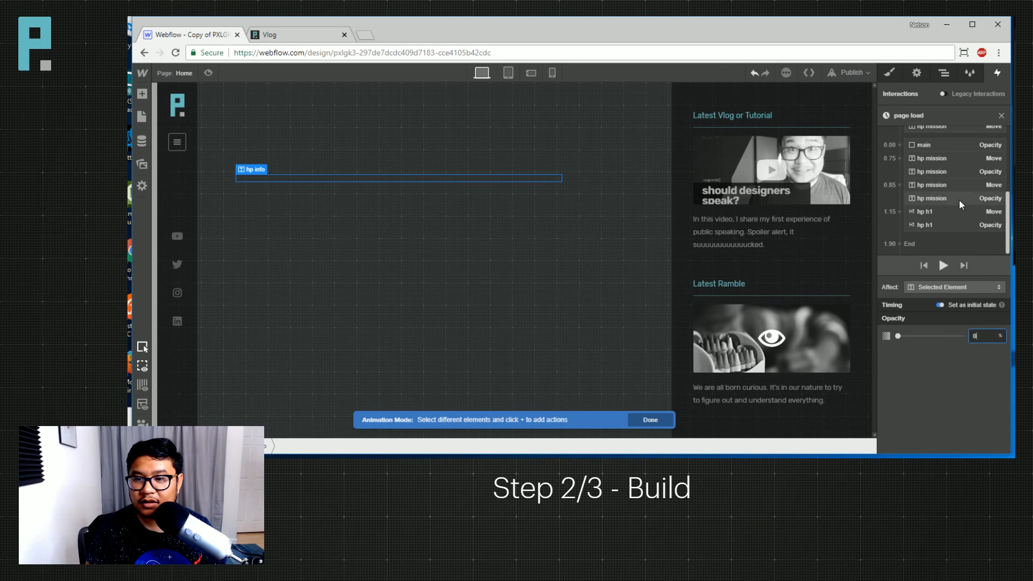
left_click(899, 211)
left_click(912, 247)
left_click(986, 413)
type("0")
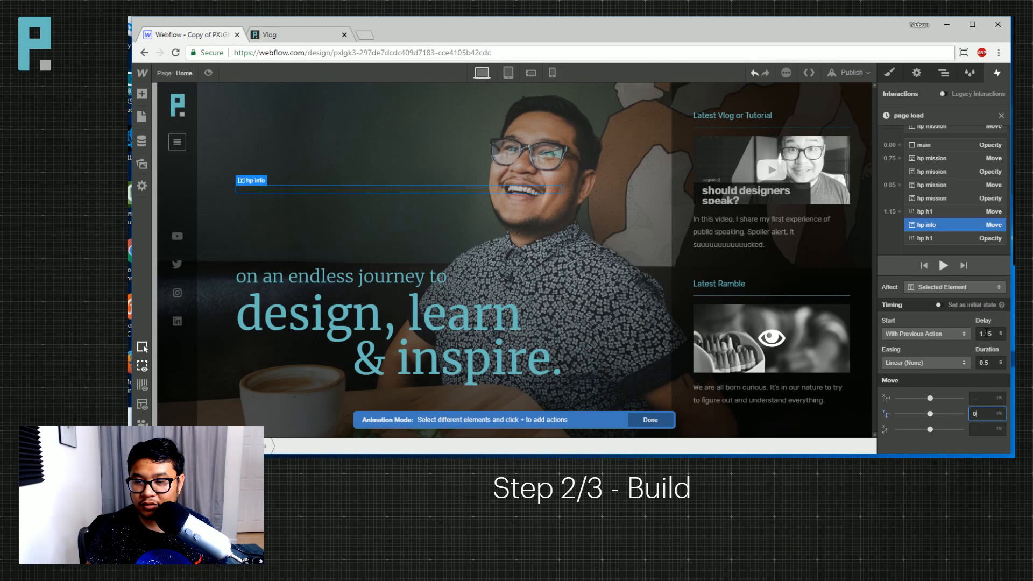
left_click(985, 333)
key("BackSpace")
key("BackSpace")
type("52")
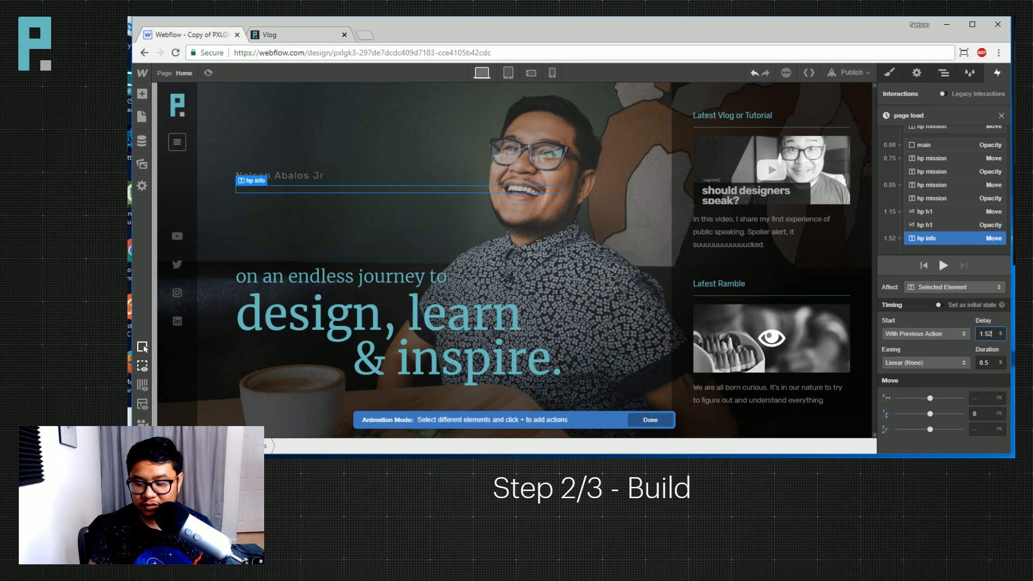
key("BackSpace")
key("BackSpace")
type("25")
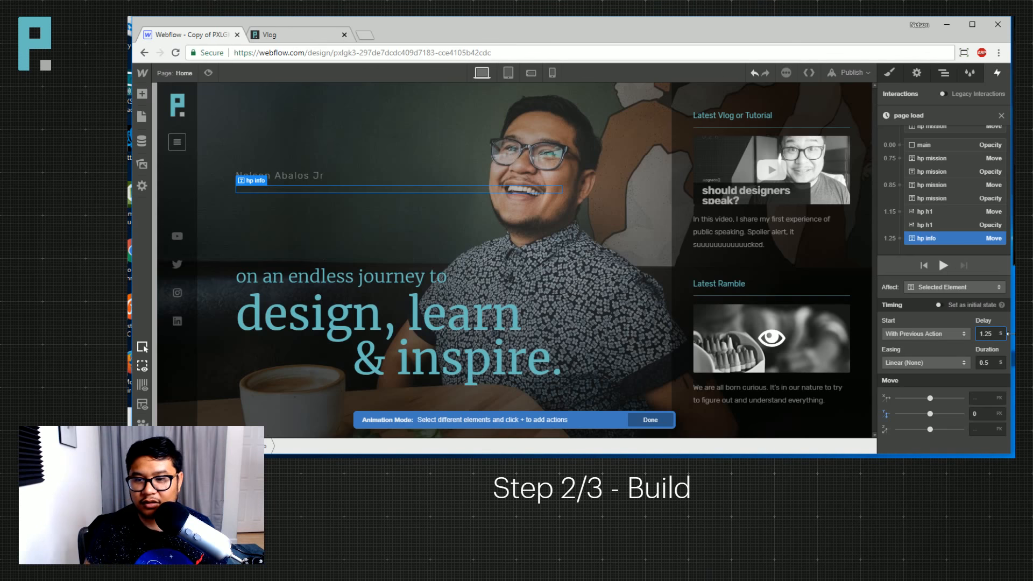
Add a final 100% Opacity action at 1.25 s for the hp info text.
scroll(936, 205, "down", 1)
left_click(899, 225)
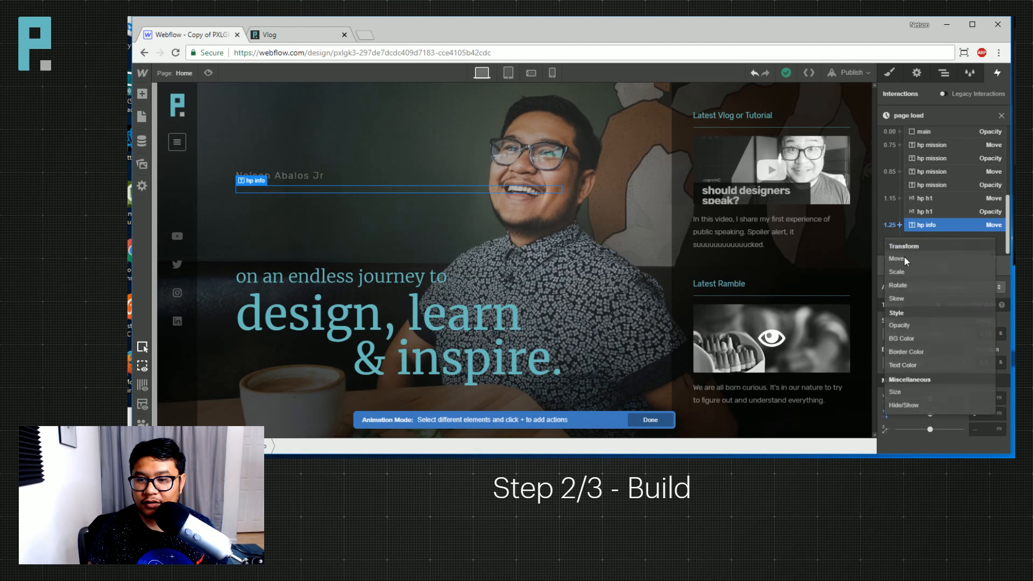
left_click(922, 325)
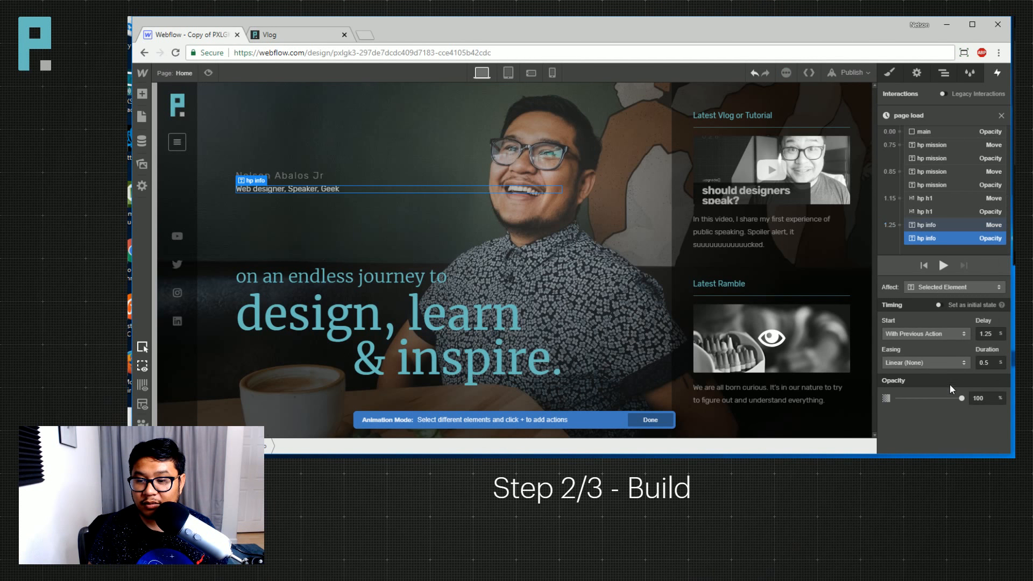
Set the hp info text's final Move and Opacity actions to a 0.75 s duration with Out Quint easing.
left_click(954, 225, "shift")
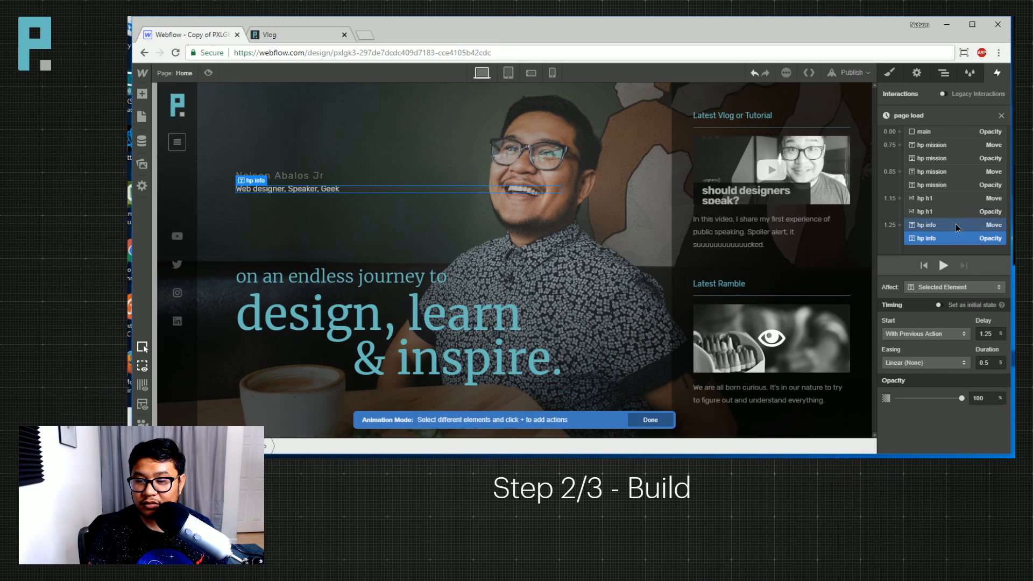
left_click(984, 363)
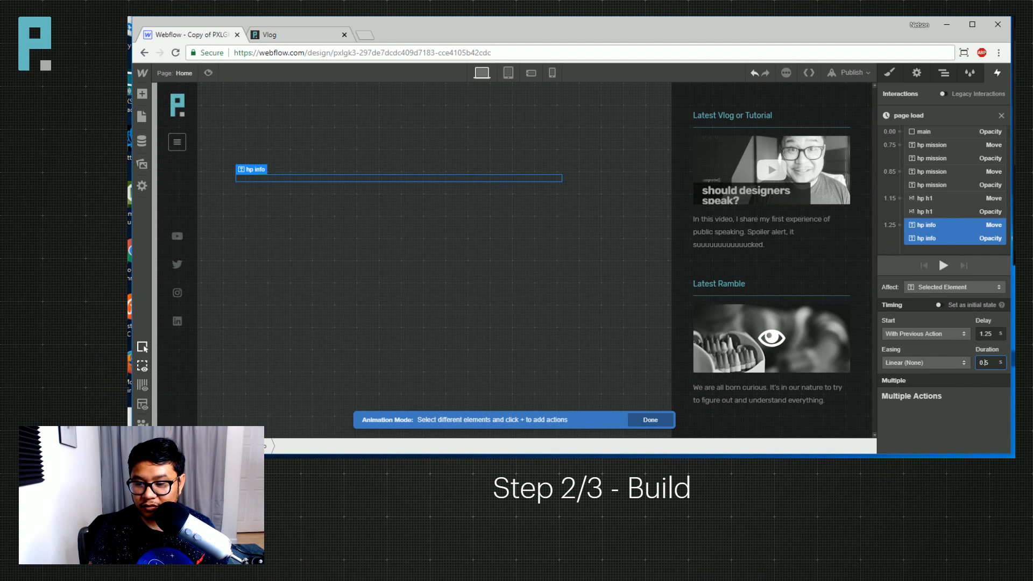
type("7")
left_click(925, 362)
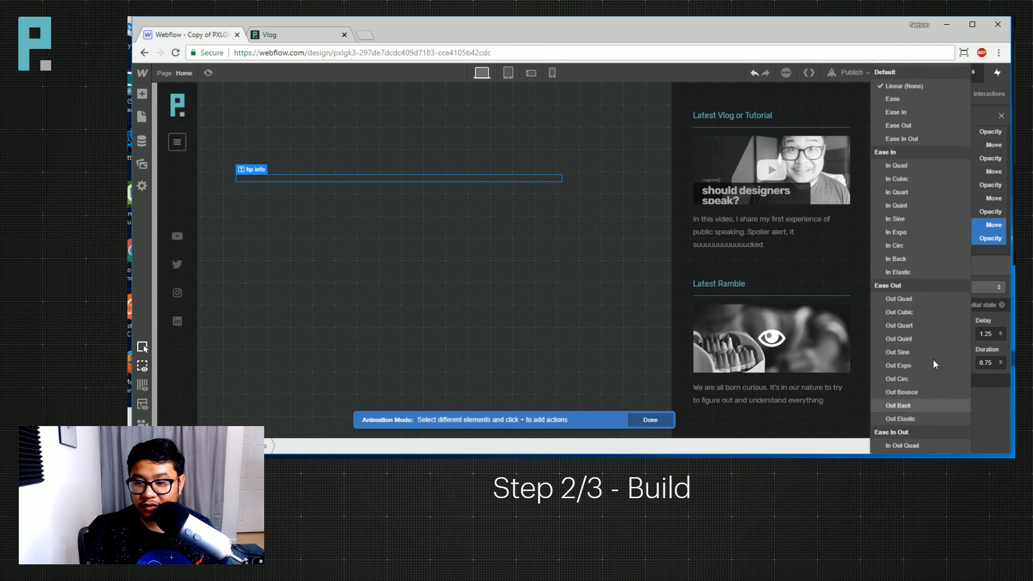
left_click(931, 341)
left_click(953, 213)
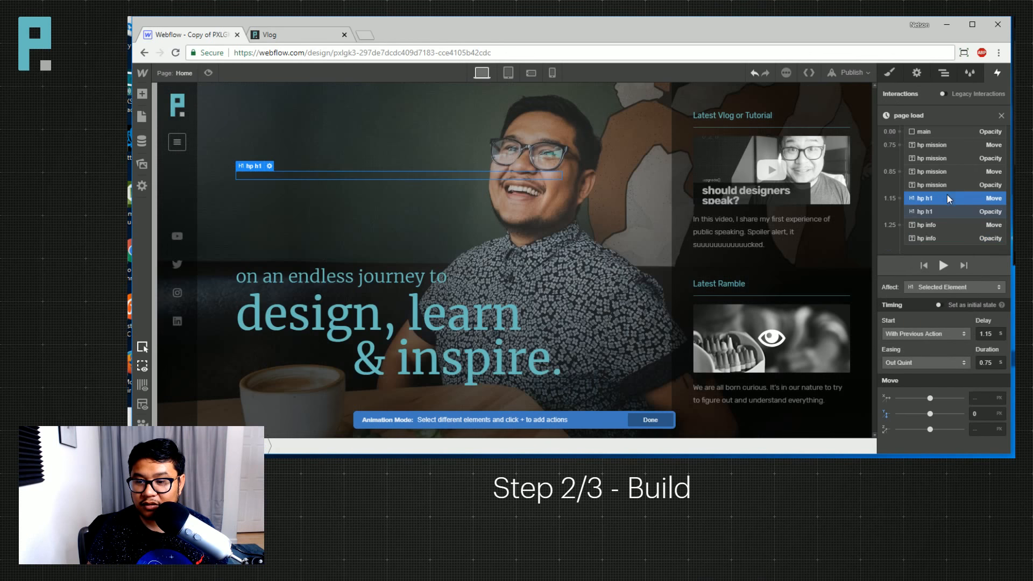
Set the second hp mission text's final Opacity action at 0.85 s to a 0.75 s duration with Out Quint easing.
left_click(942, 184)
left_click(935, 185)
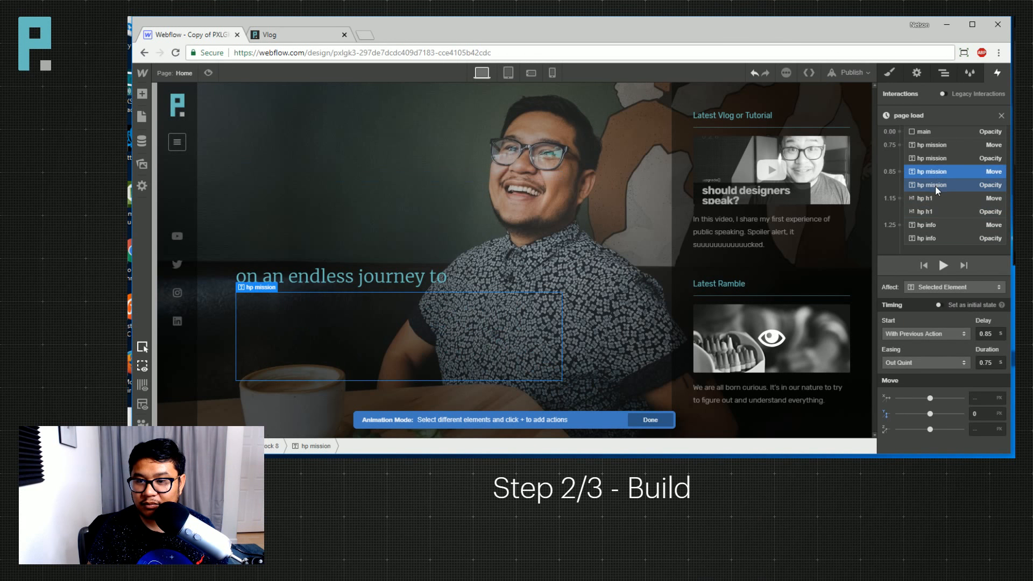
left_click(987, 361)
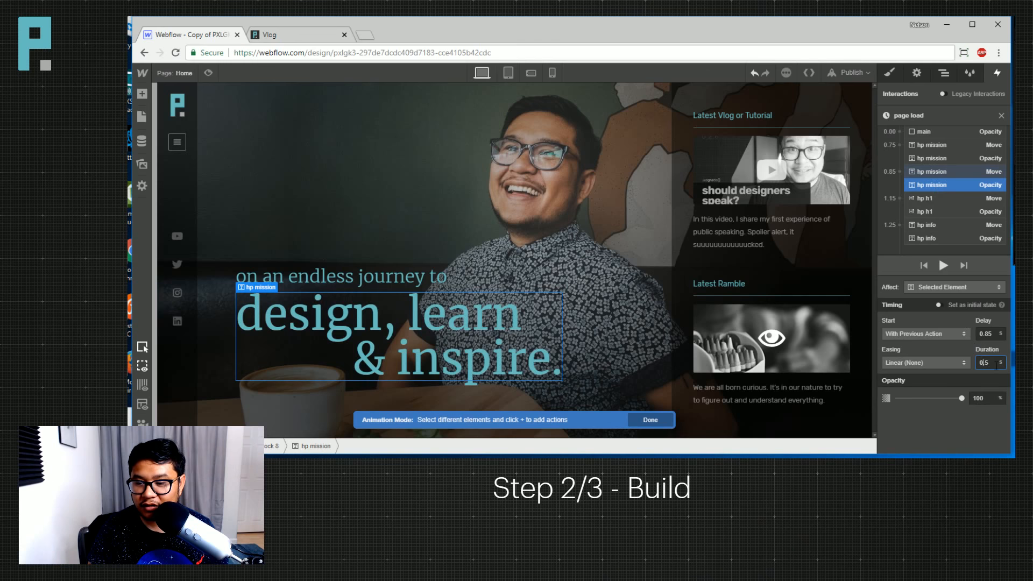
key("BackSpace")
type("75")
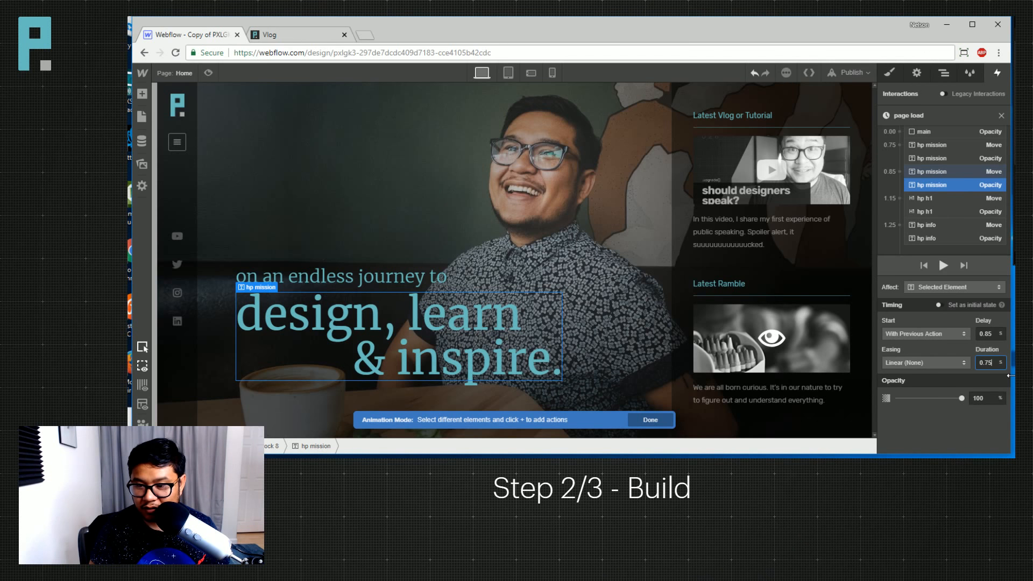
left_click(945, 172)
left_click(947, 185)
left_click(941, 363)
scroll(936, 322, "down", 1)
left_click(934, 336)
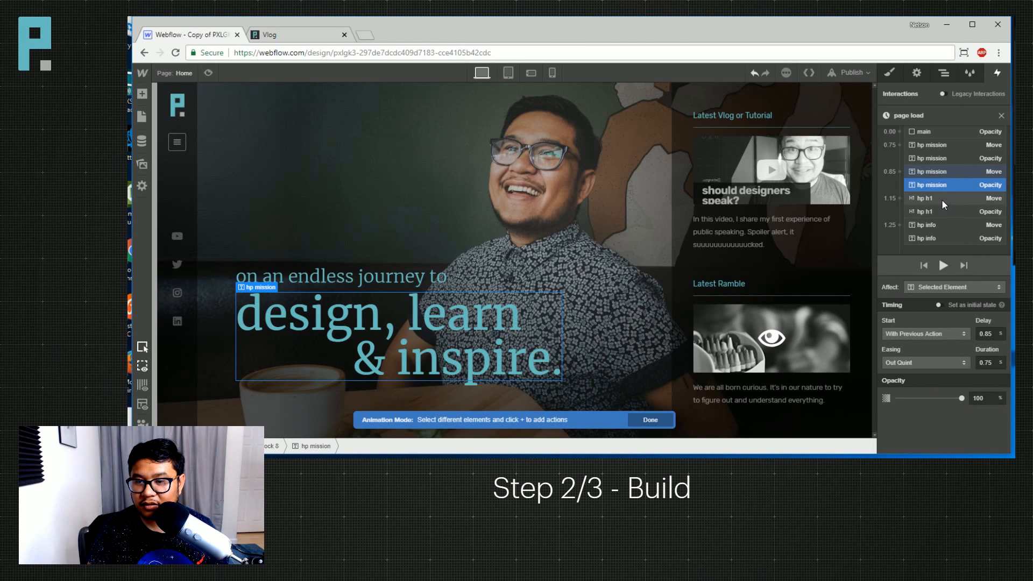
Review the initial-state and timed Move and Opacity actions of the hp info, hp h1, hp mission and main elements for consistent settings.
left_click(942, 198)
left_click(938, 225)
left_click(924, 248)
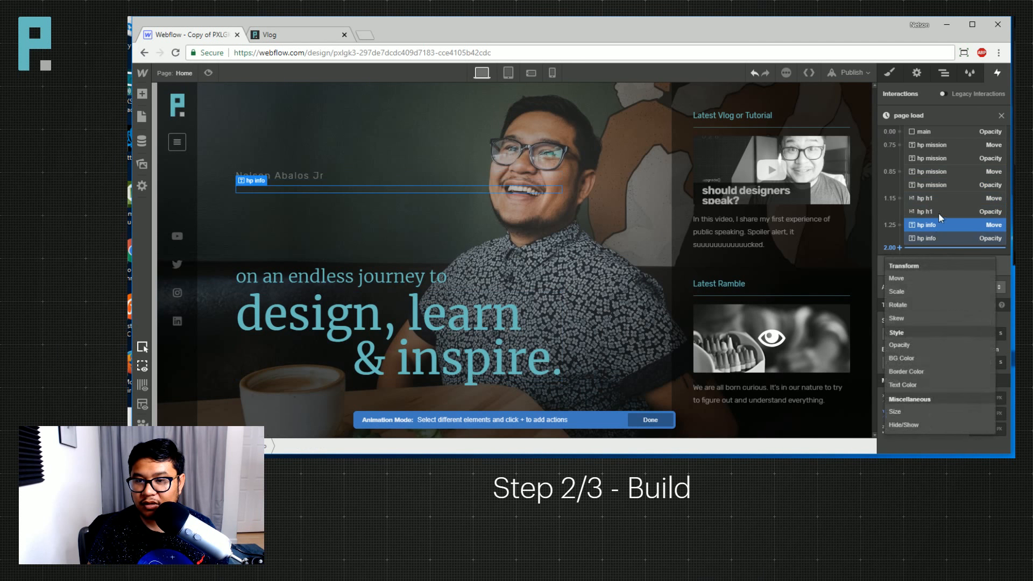
left_click(924, 239)
left_click(940, 240)
scroll(950, 238, "up", 3)
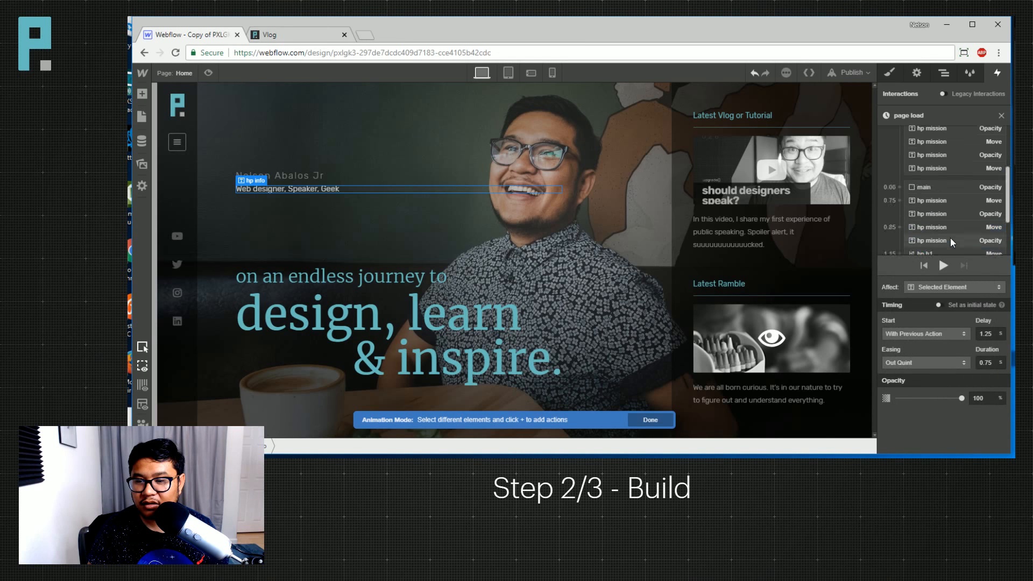
left_click(928, 152)
left_click(929, 165)
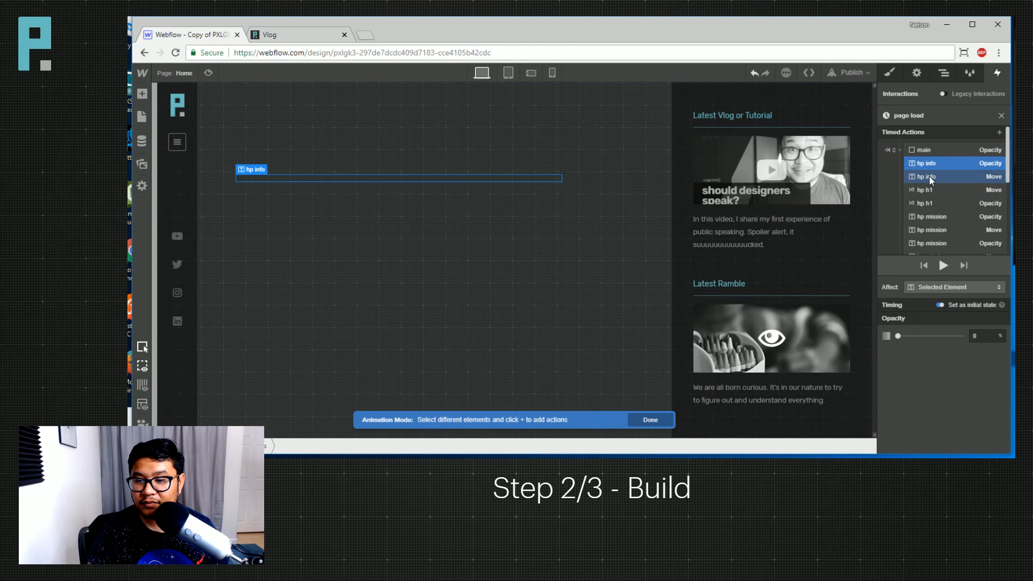
left_click(929, 177)
scroll(937, 216, "down", 3)
scroll(935, 178, "up", 1)
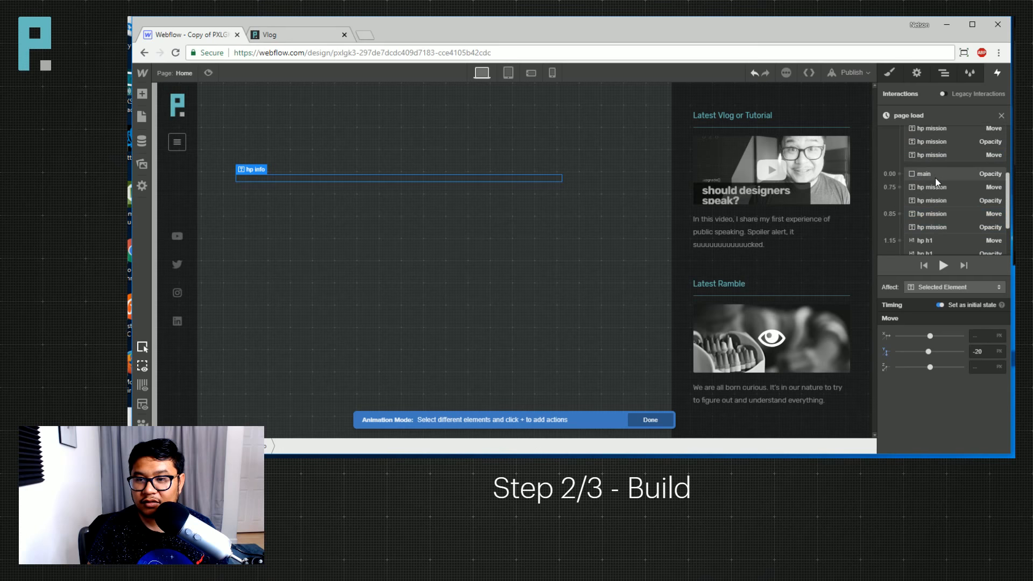
left_click(932, 189)
left_click(930, 201)
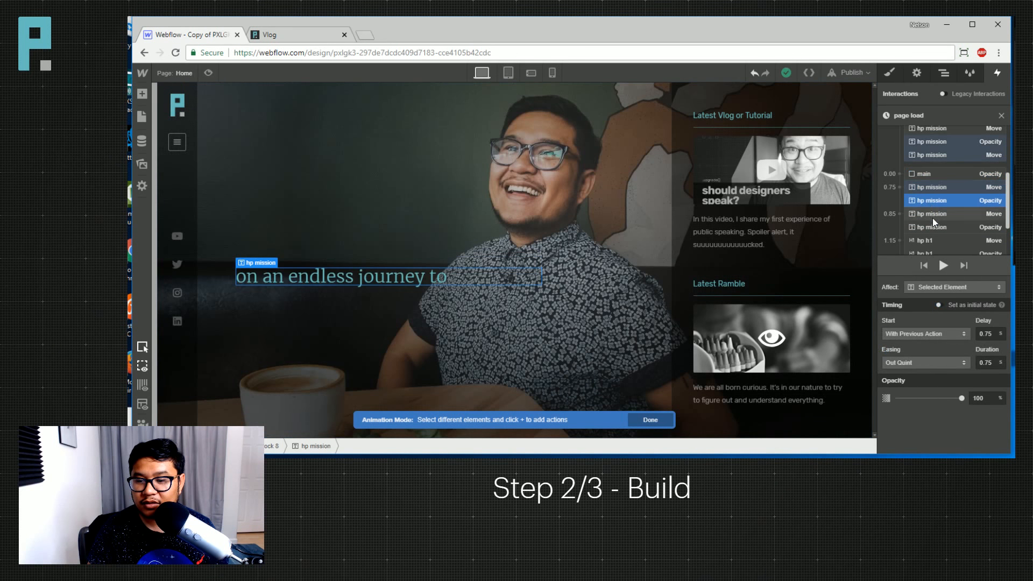
left_click(938, 237)
scroll(937, 228, "up", 3)
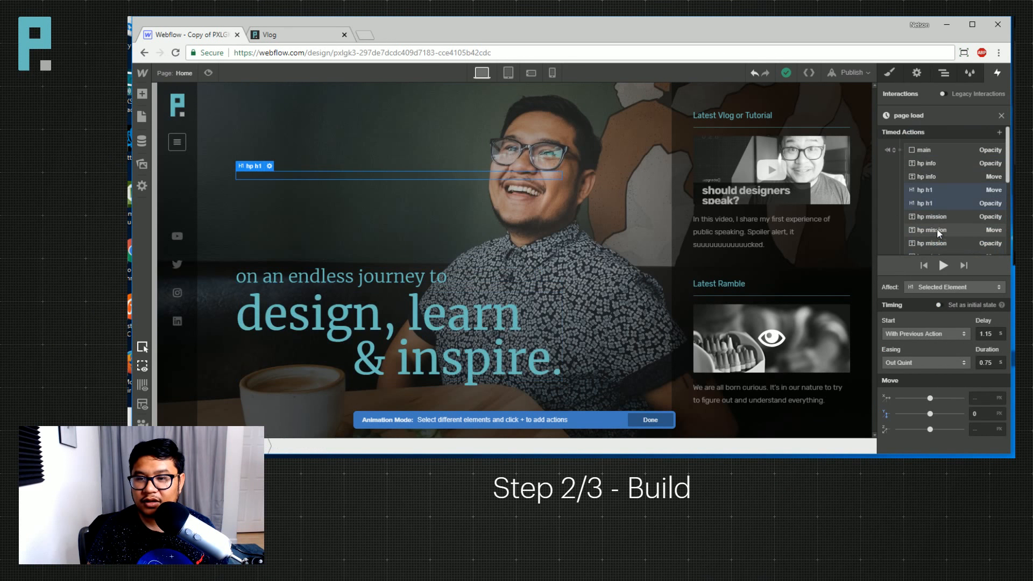
left_click(924, 150)
Play the page load animation and preview it twice on the Home page.
left_click(943, 265)
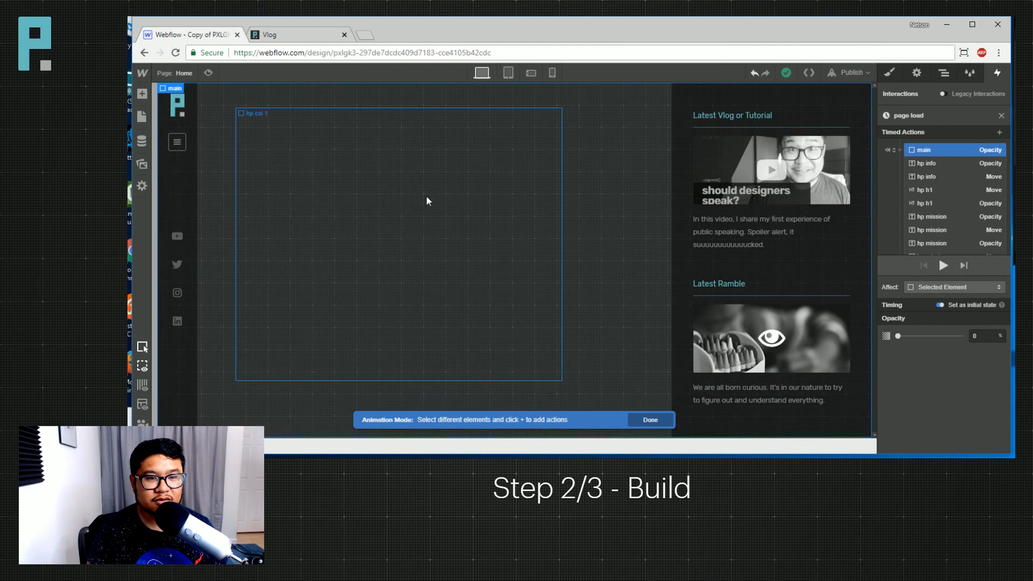
left_click(209, 72)
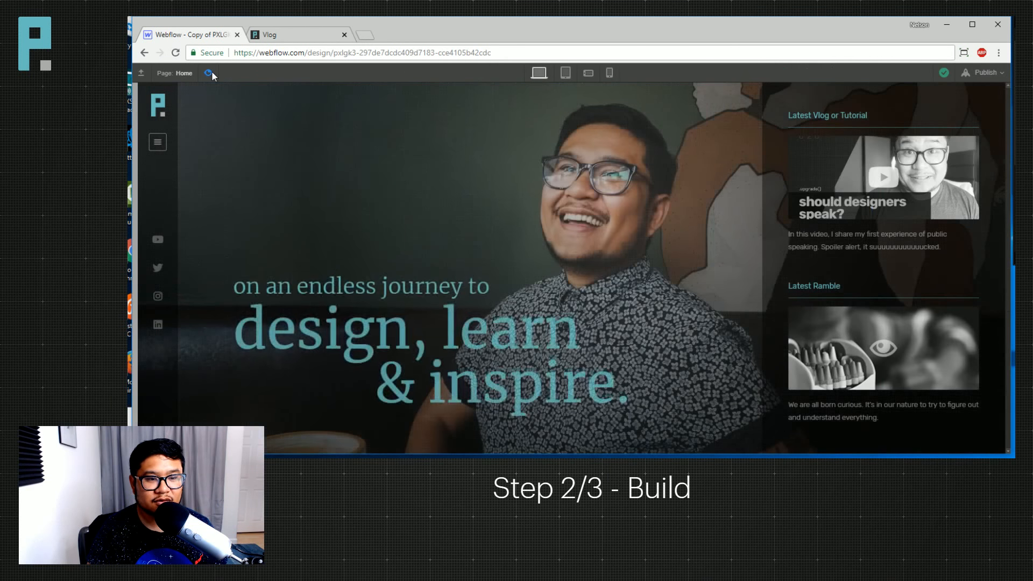
left_click(210, 72)
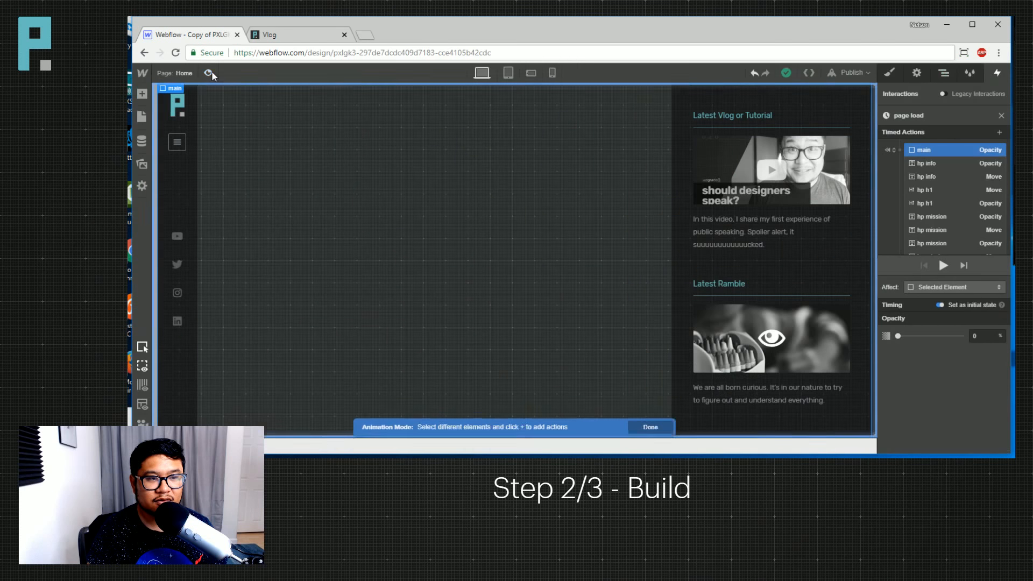
left_click(209, 72)
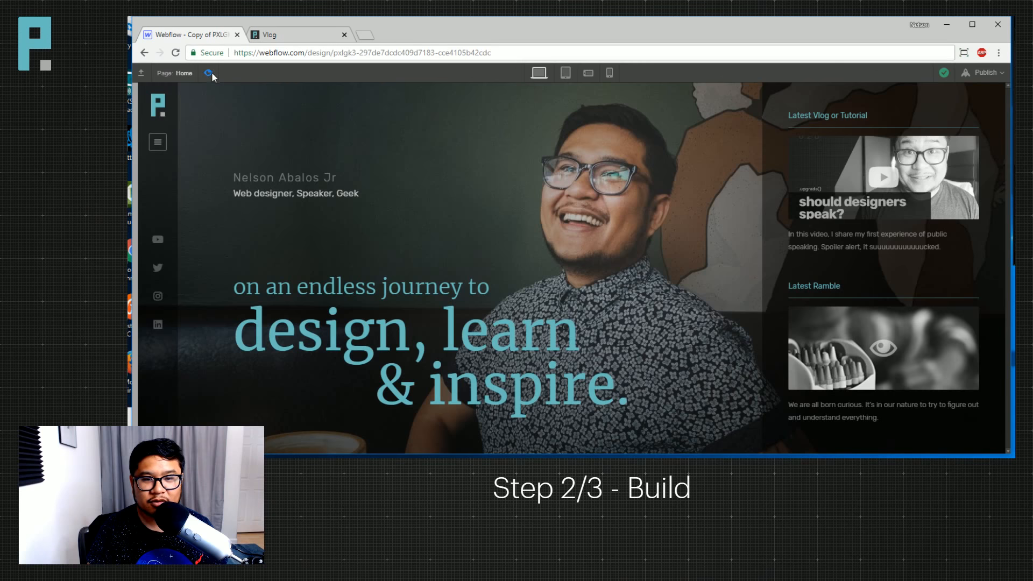
left_click(210, 72)
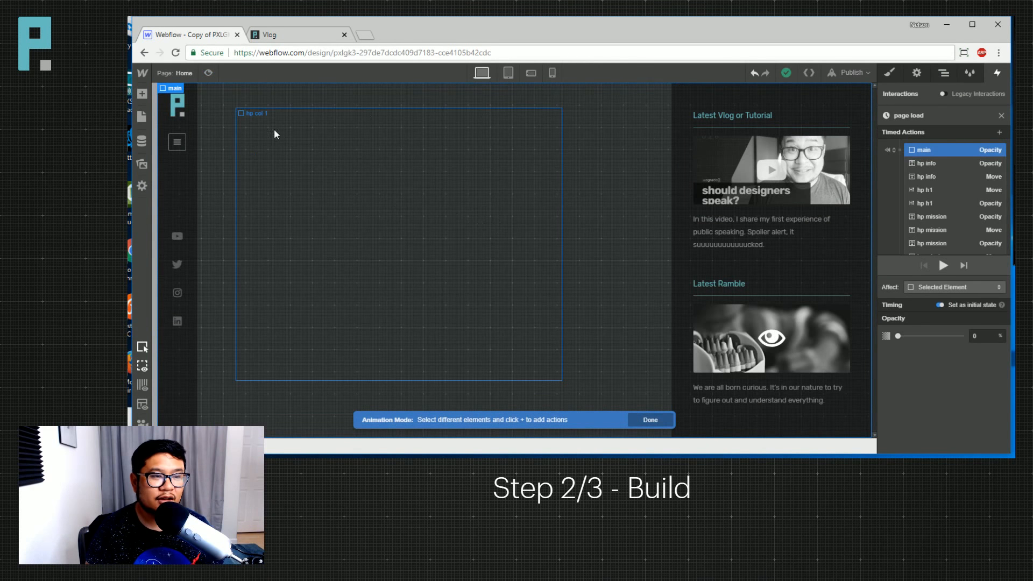
Add an initial-state Move action to the left bar with X at -100%.
left_click(182, 196)
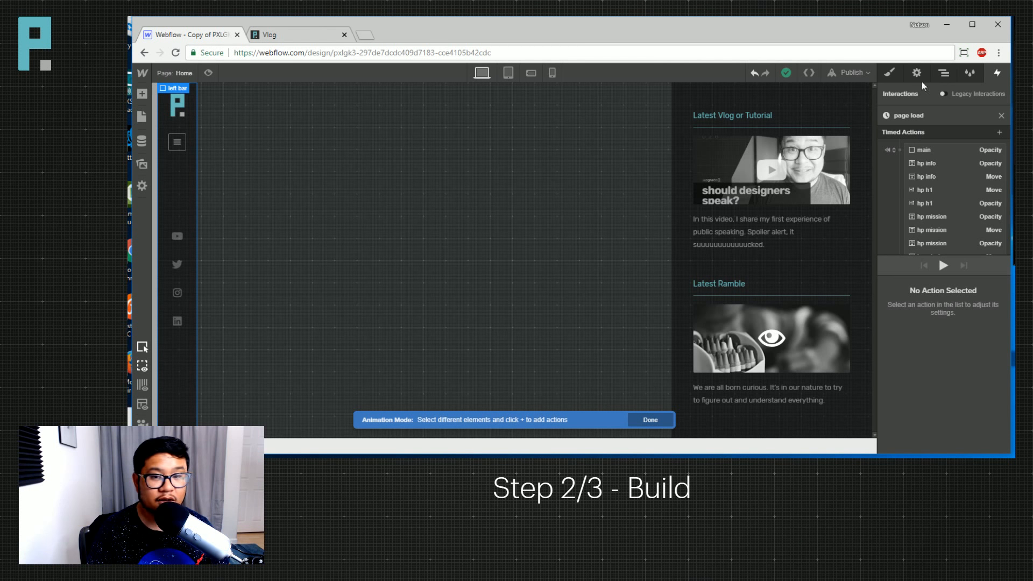
left_click(899, 149)
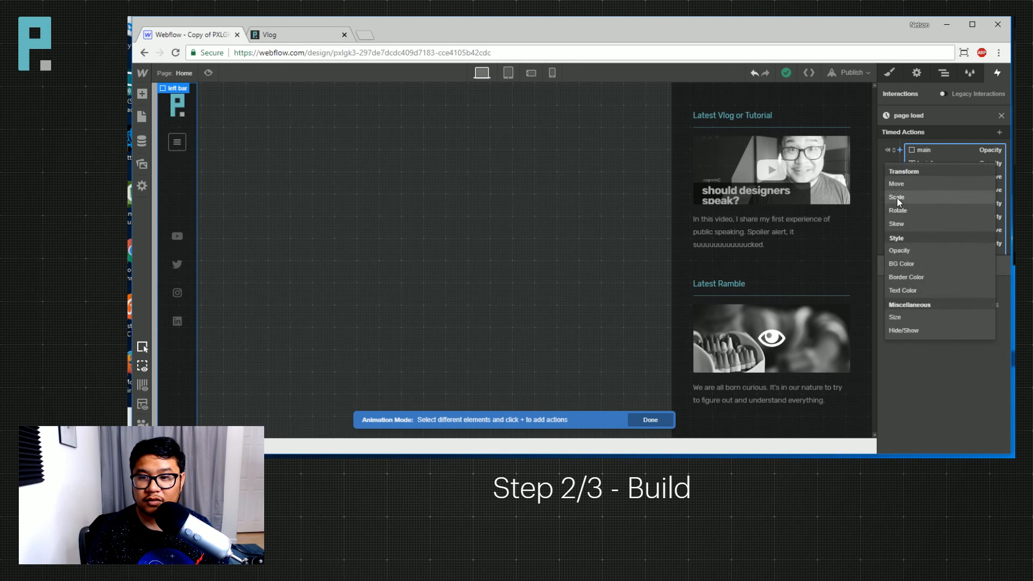
left_click(911, 230)
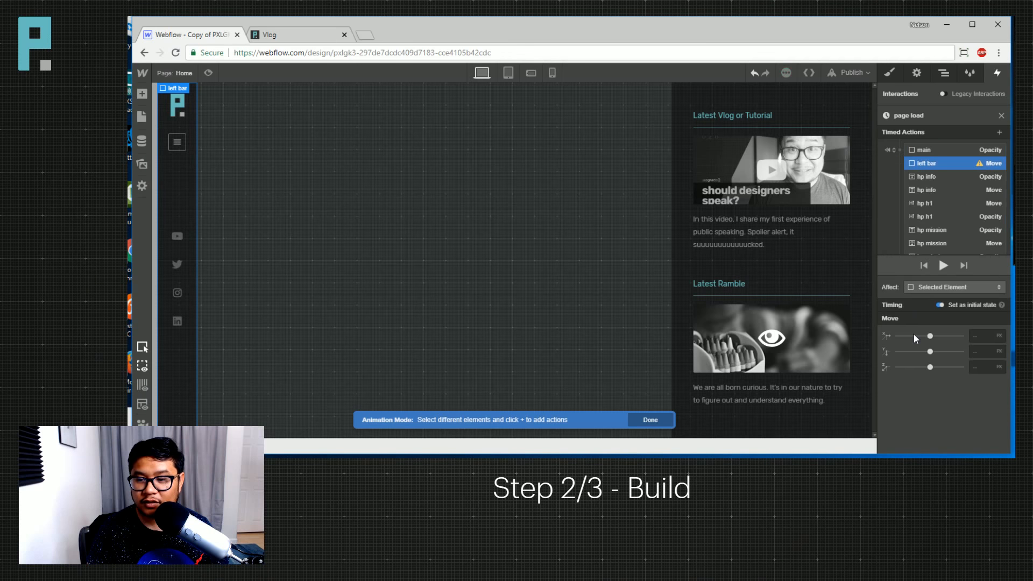
left_click(981, 341)
type("-100")
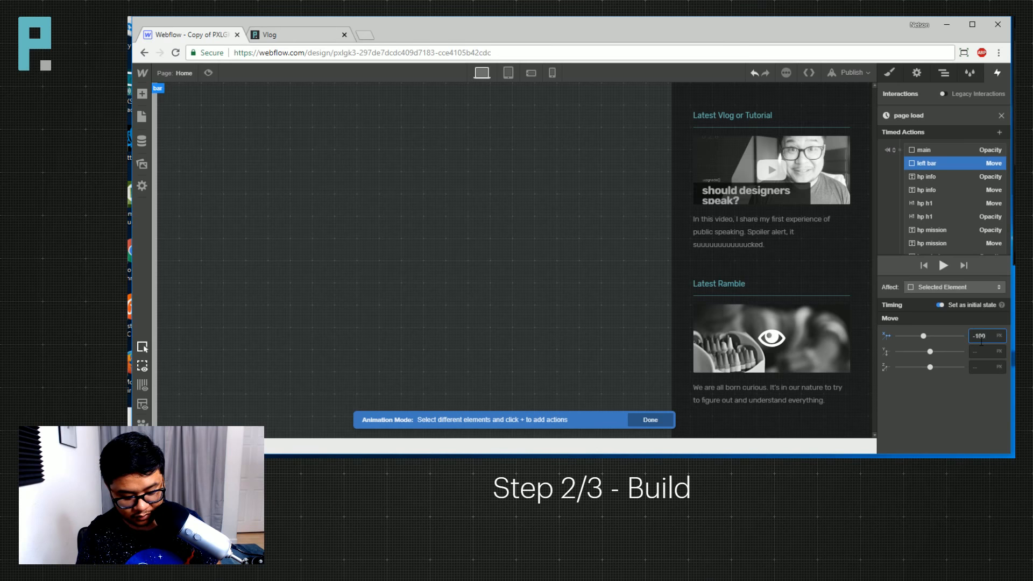
type("%")
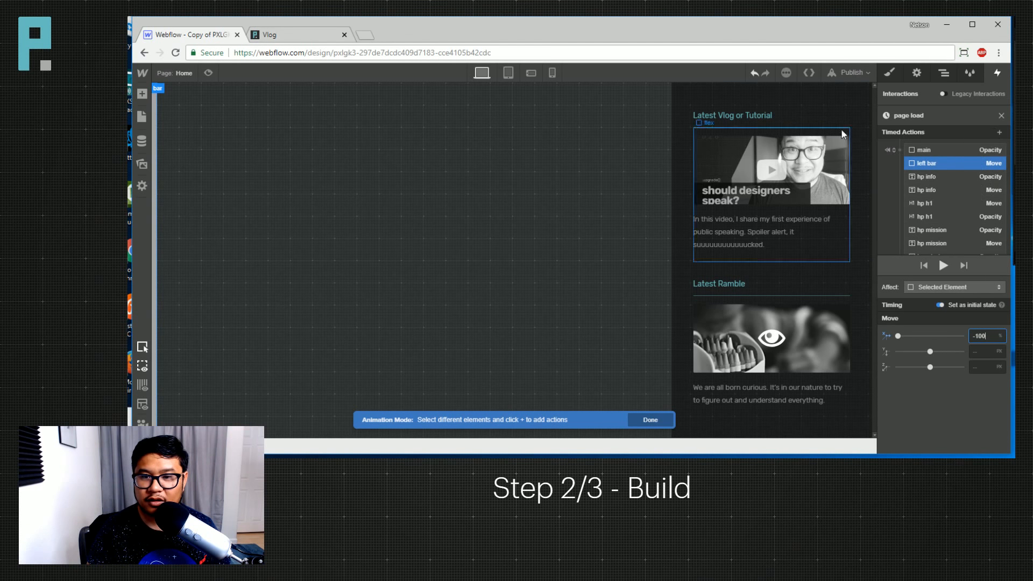
Add a final Move action to the left bar with X at 0%, alongside the 1.25 s hp info actions.
scroll(964, 229, "down", 3)
left_click(899, 211)
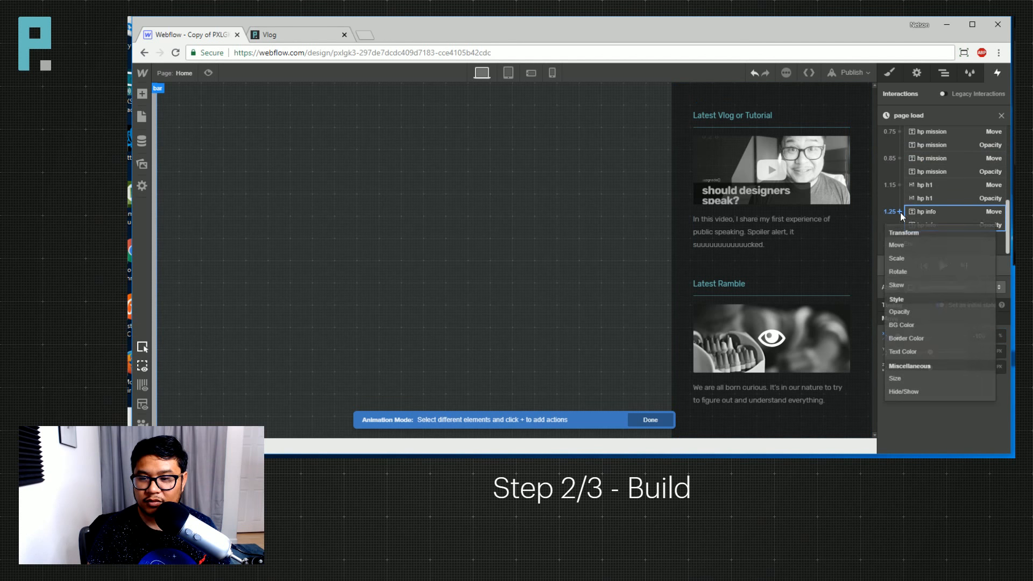
left_click(919, 247)
left_click(985, 414)
left_click(983, 398)
type("0%")
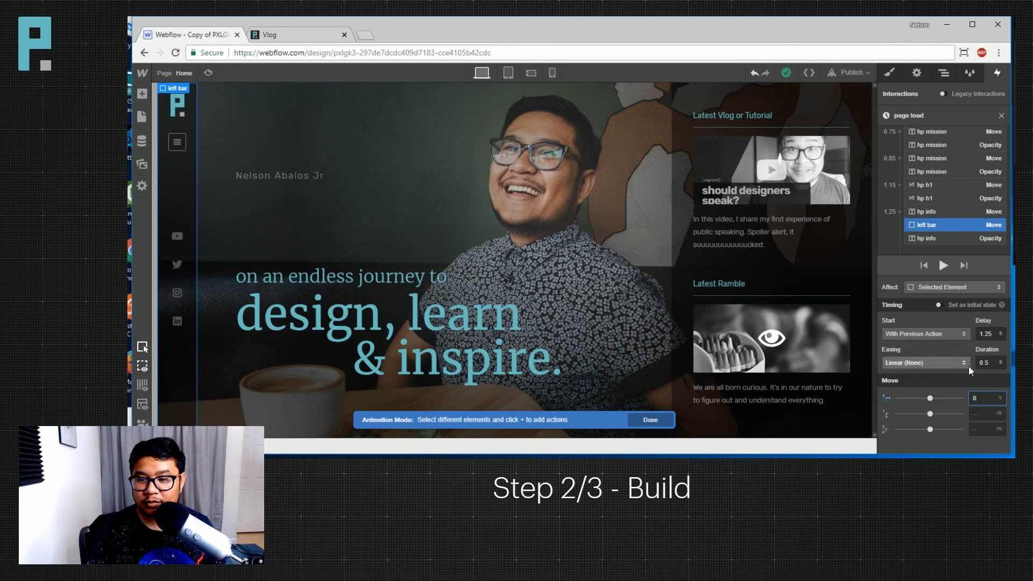
Set the left bar's final Move action to a 1.55 s delay, Out Quint easing and a 0.75 s duration.
left_click(985, 335)
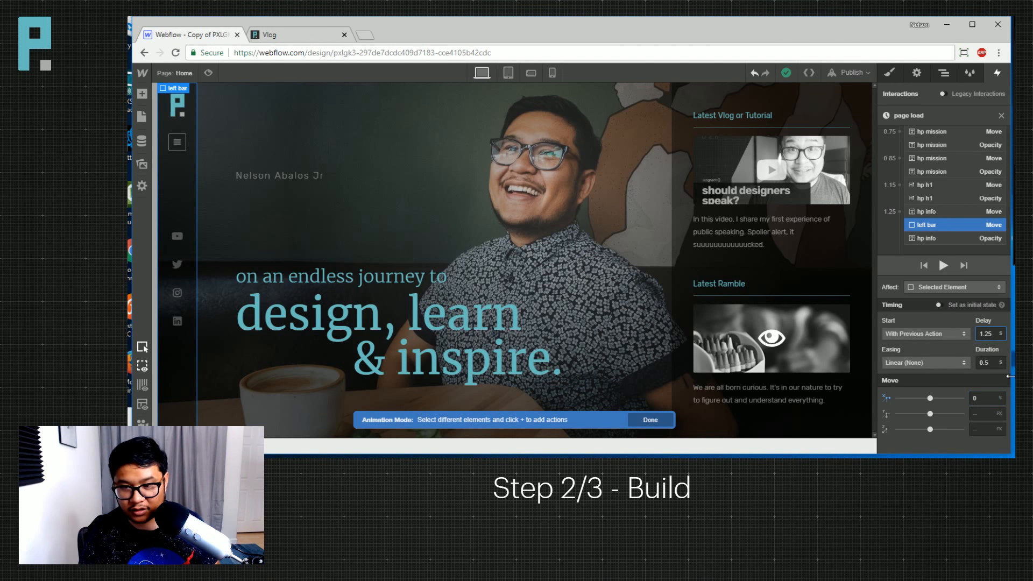
key("Delete")
key("Delete")
type("55")
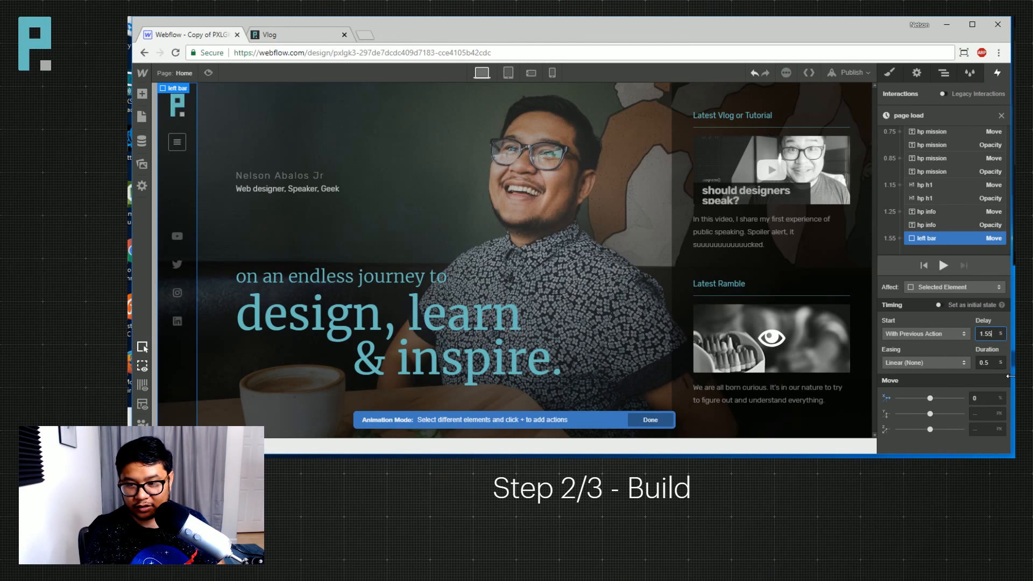
left_click(933, 363)
left_click(916, 339)
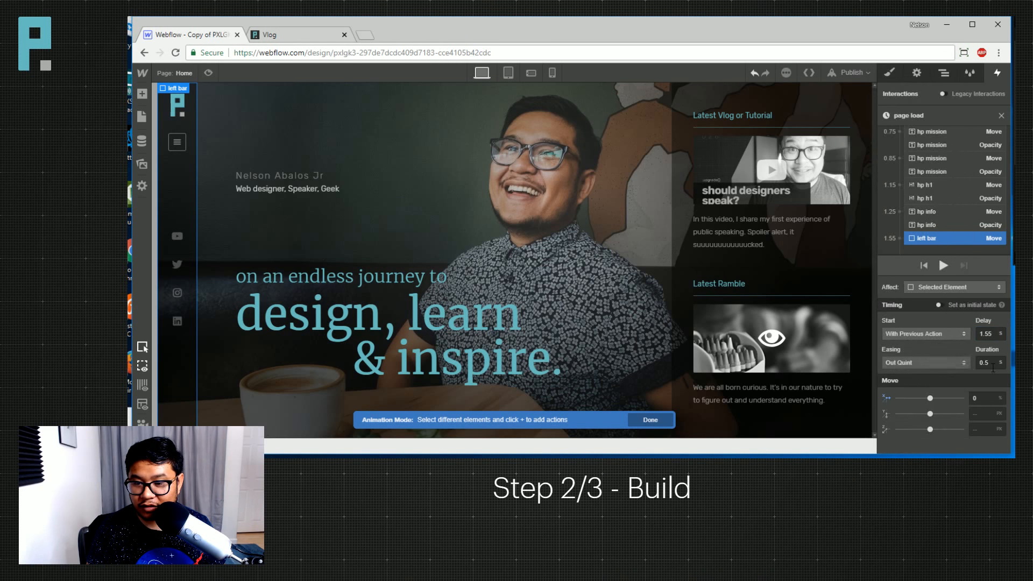
key("BackSpace")
type("75")
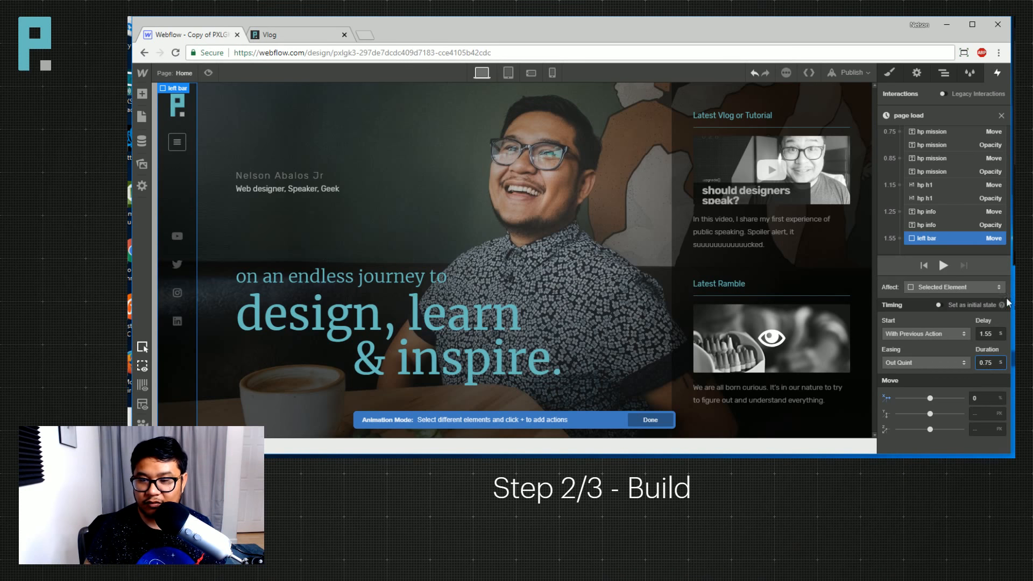
Add an initial-state Move action to the hp col 2 block with X at 100%.
left_click(767, 92)
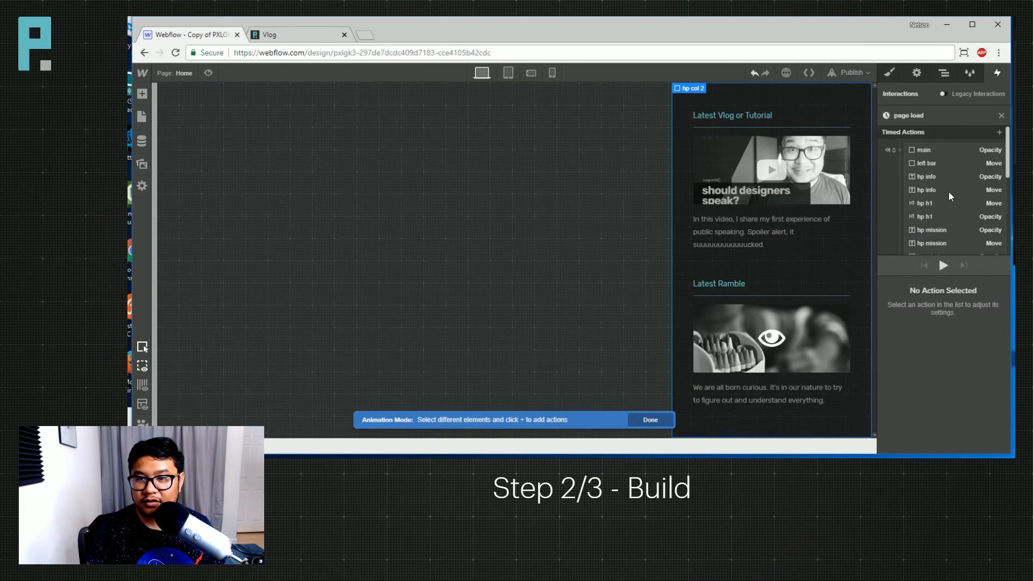
left_click(899, 149)
left_click(915, 185)
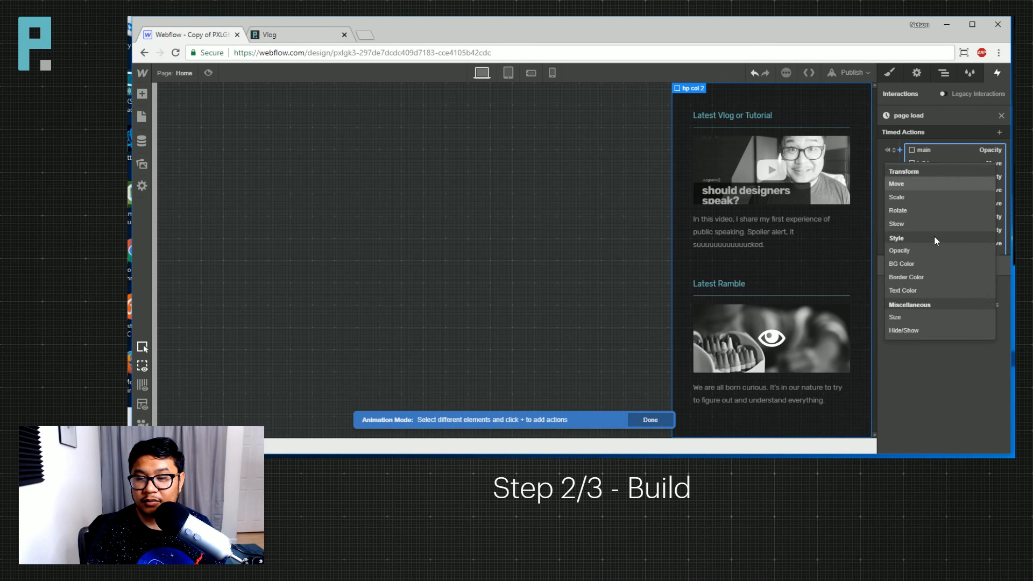
left_click(986, 336)
type("100%")
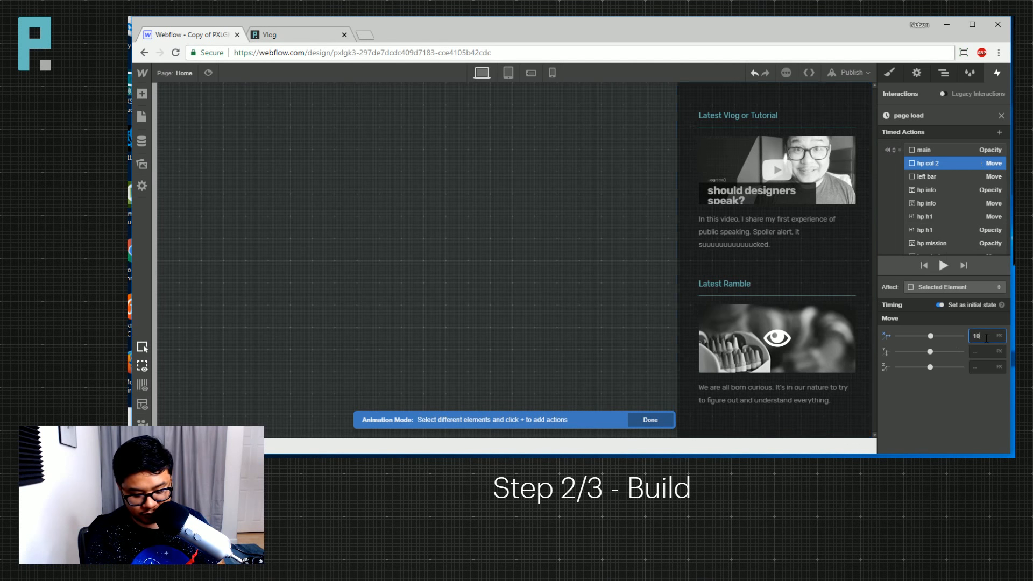
Add a final Move action to hp col 2 after the left bar's final Move, with a 1.65 s delay.
scroll(939, 181, "down", 5)
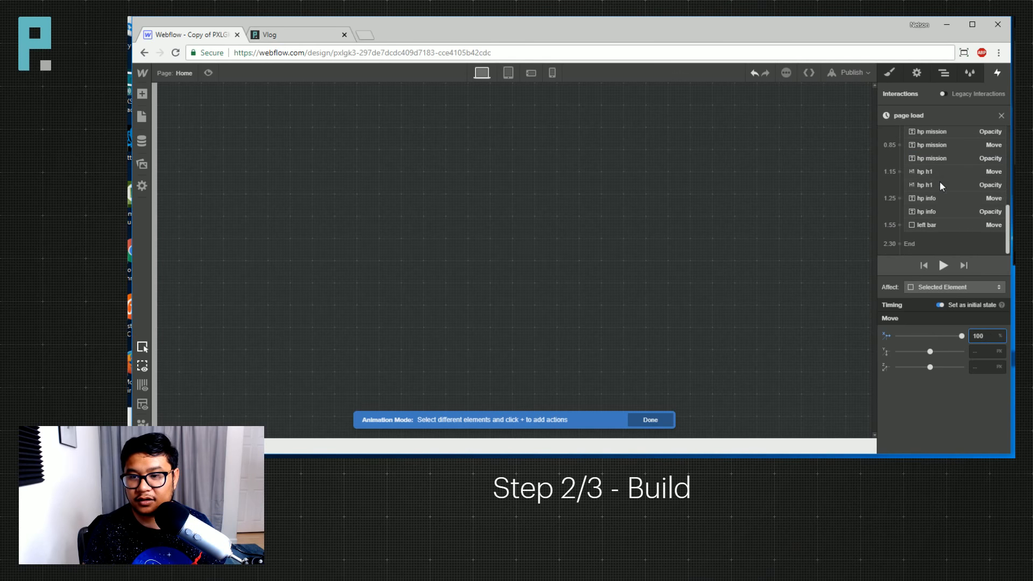
left_click(899, 226)
left_click(908, 261)
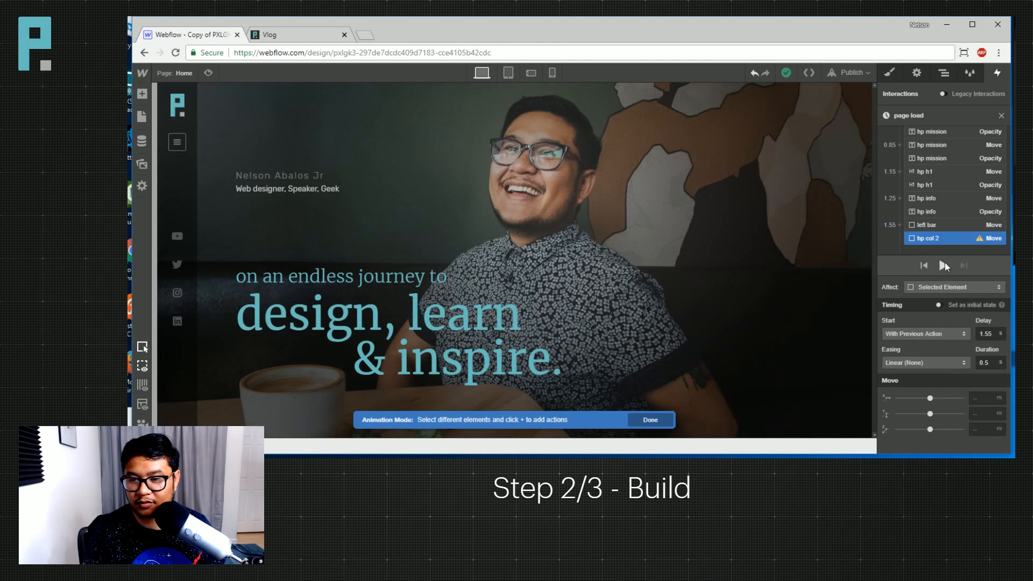
left_click_drag(984, 334, 1011, 370)
type("56")
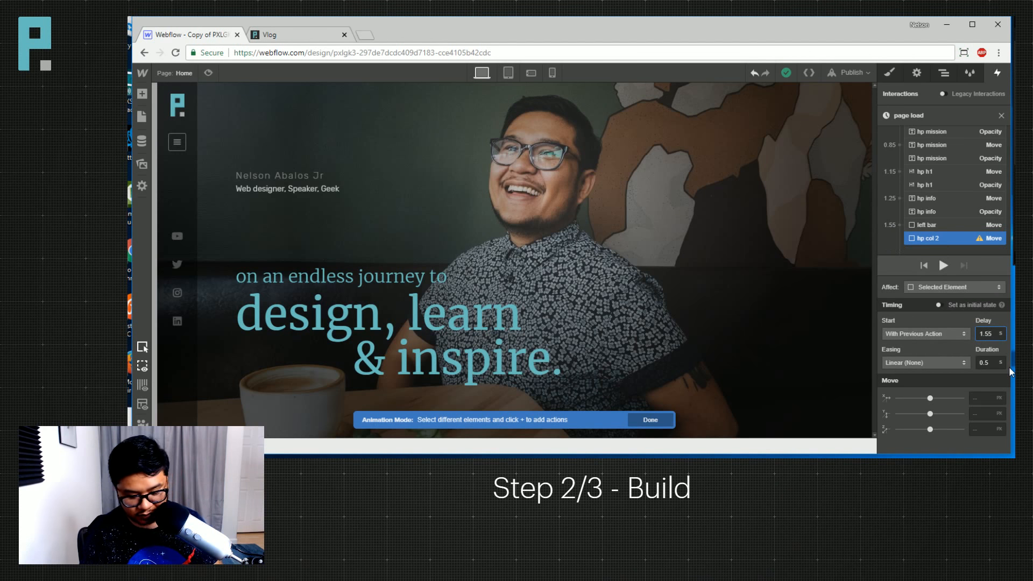
key("Return")
key("BackSpace")
key("BackSpace")
type("65")
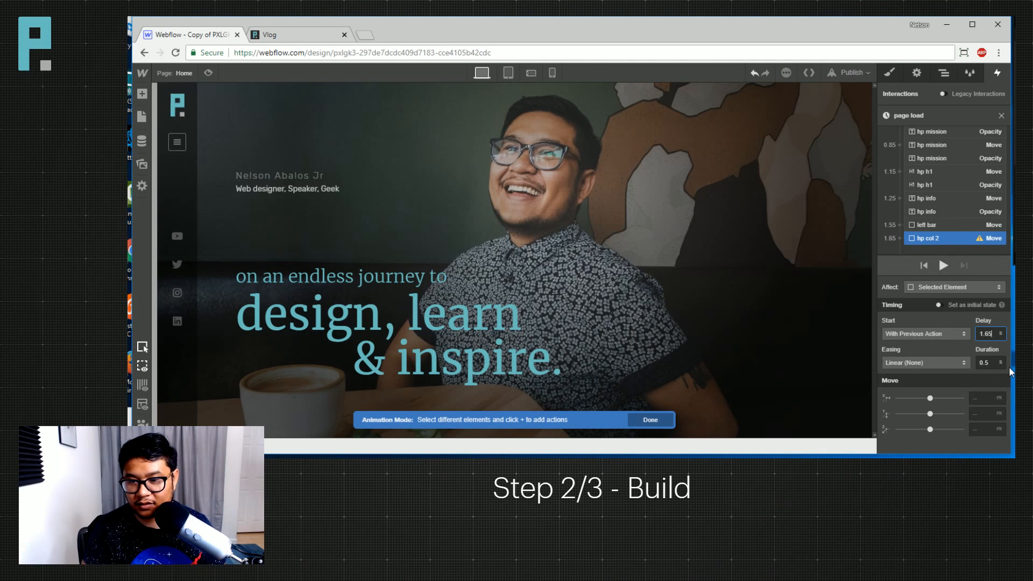
Set hp col 2's final Move action to Out Quint easing, a 0.75 s duration and X at 0%.
left_click(950, 363)
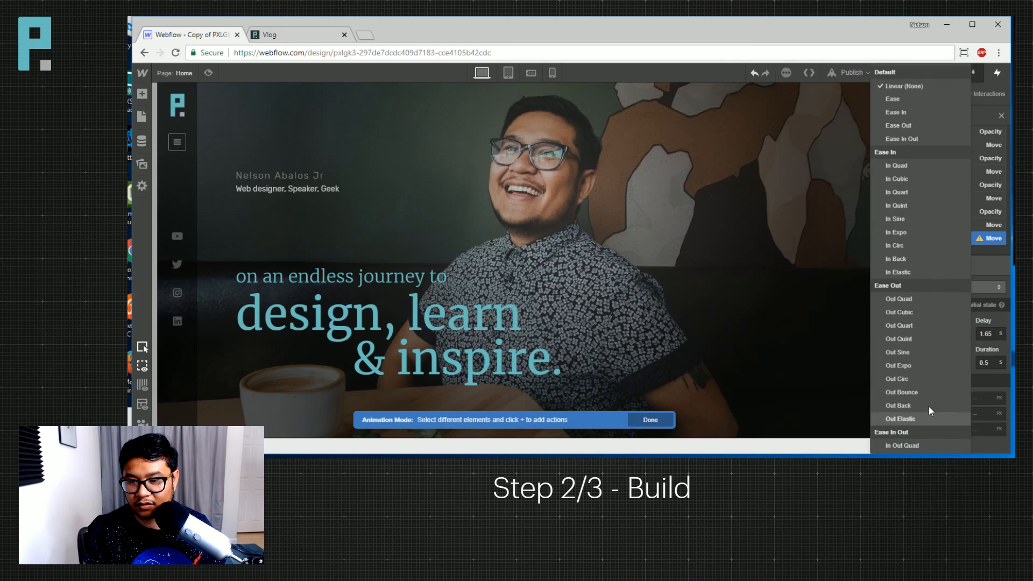
left_click(925, 337)
left_click(985, 363)
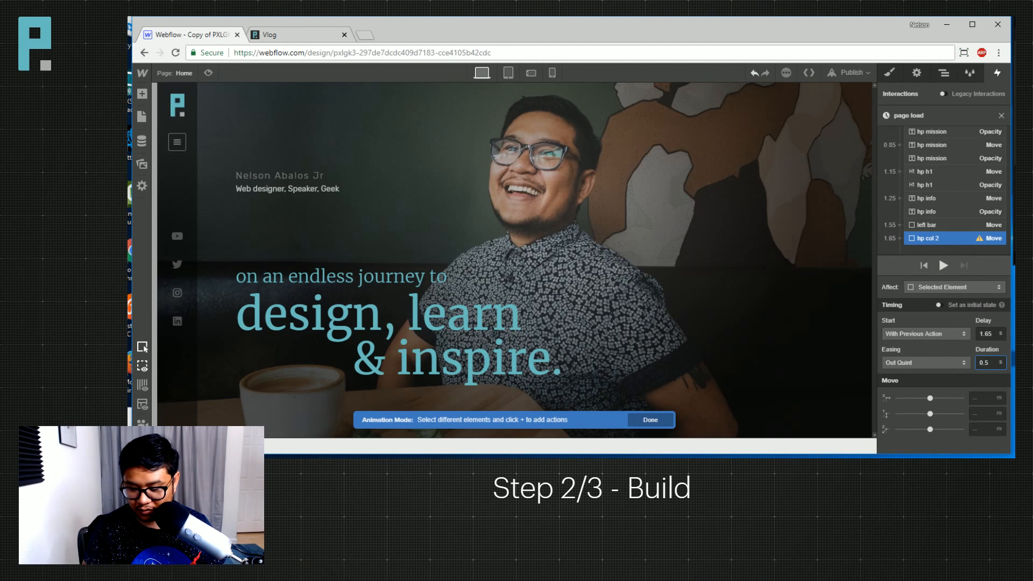
key("BackSpace")
type("75")
left_click(984, 398)
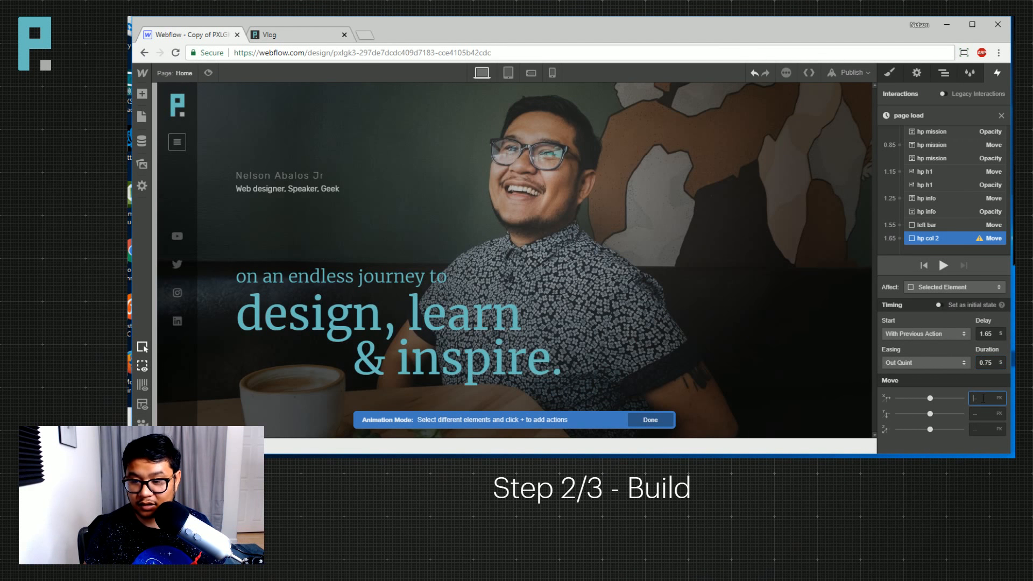
type("0%")
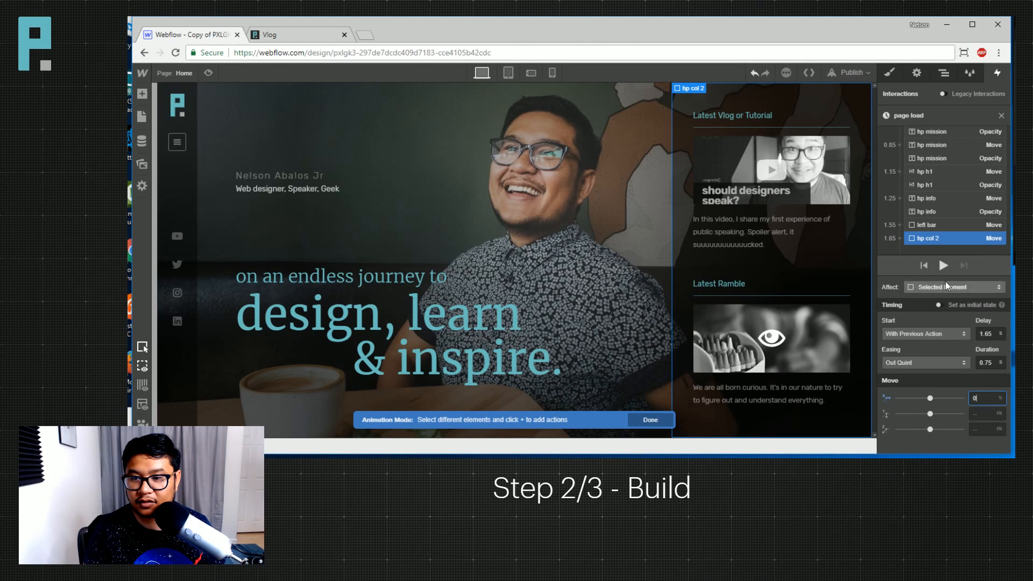
Preview the home page twice to check the complete page load animation, then return to editing.
left_click(208, 72)
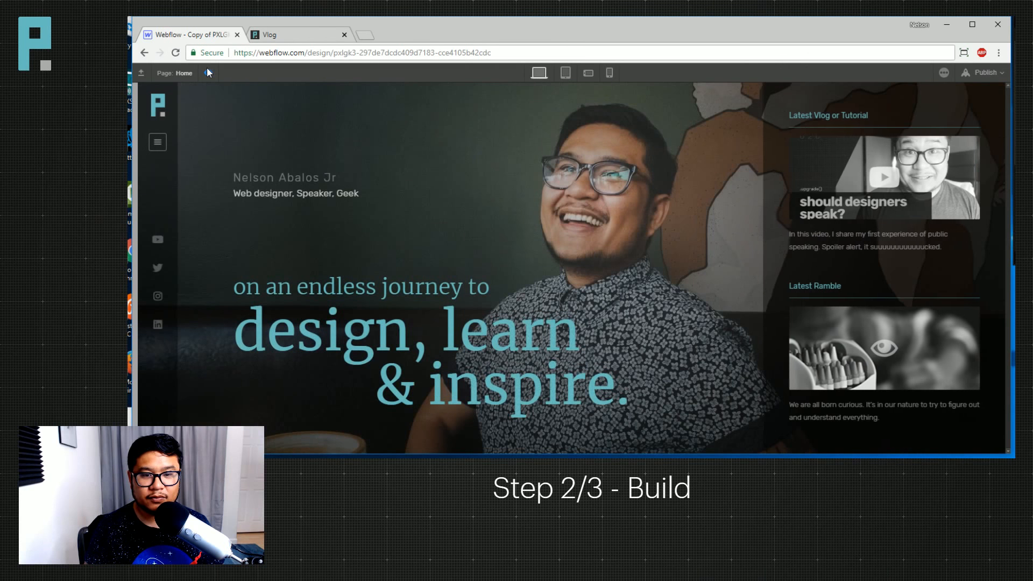
left_click(208, 73)
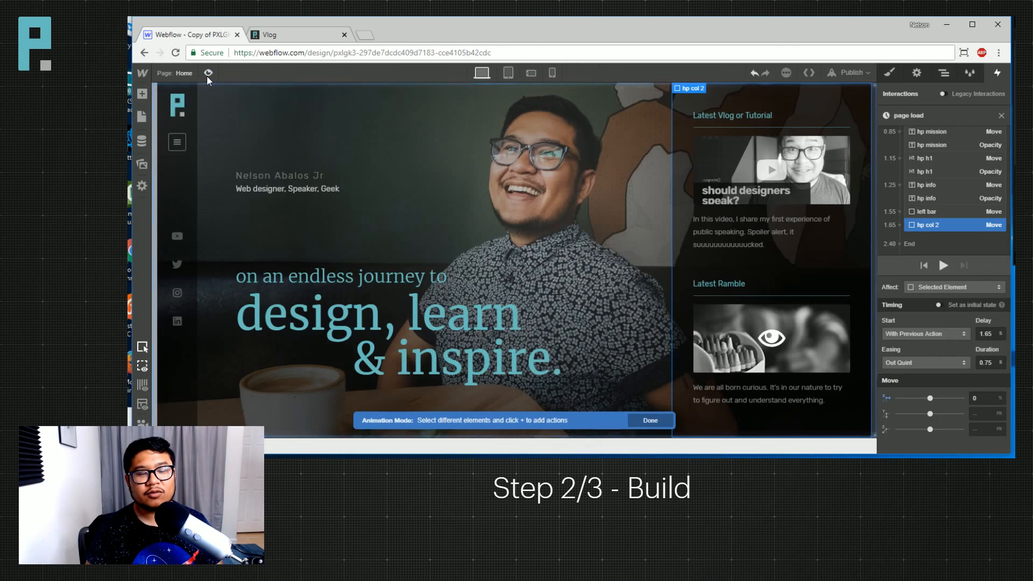
left_click(208, 74)
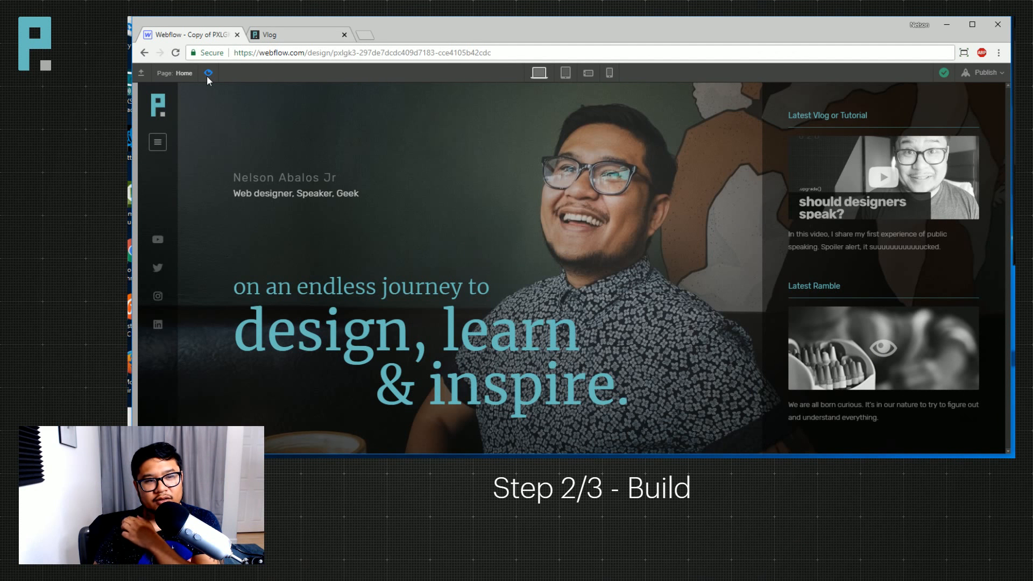
left_click(207, 74)
Set the duration of main's final Opacity action, the one at 100%, to 1 s.
scroll(953, 205, "up", 3)
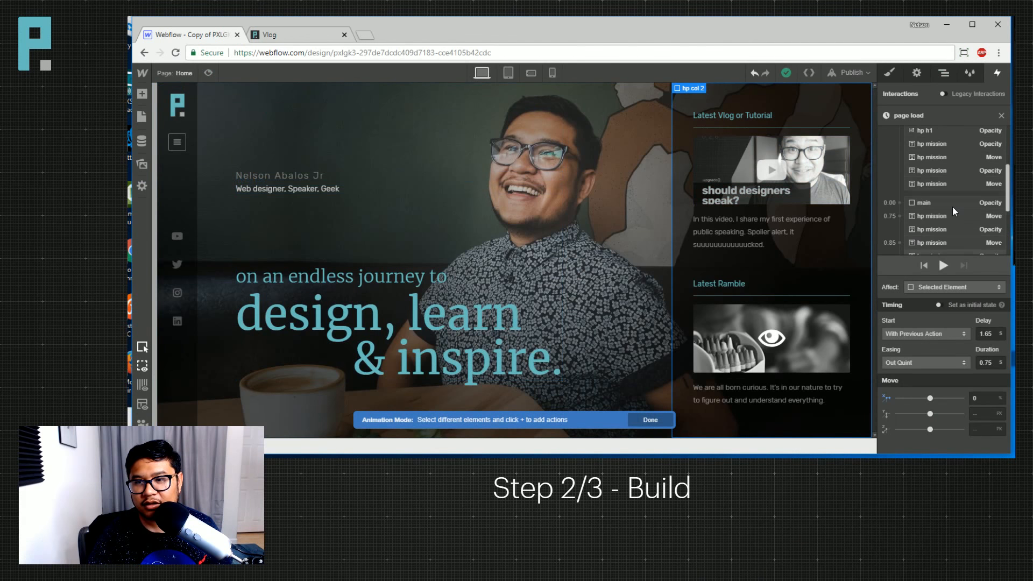
left_click(928, 147)
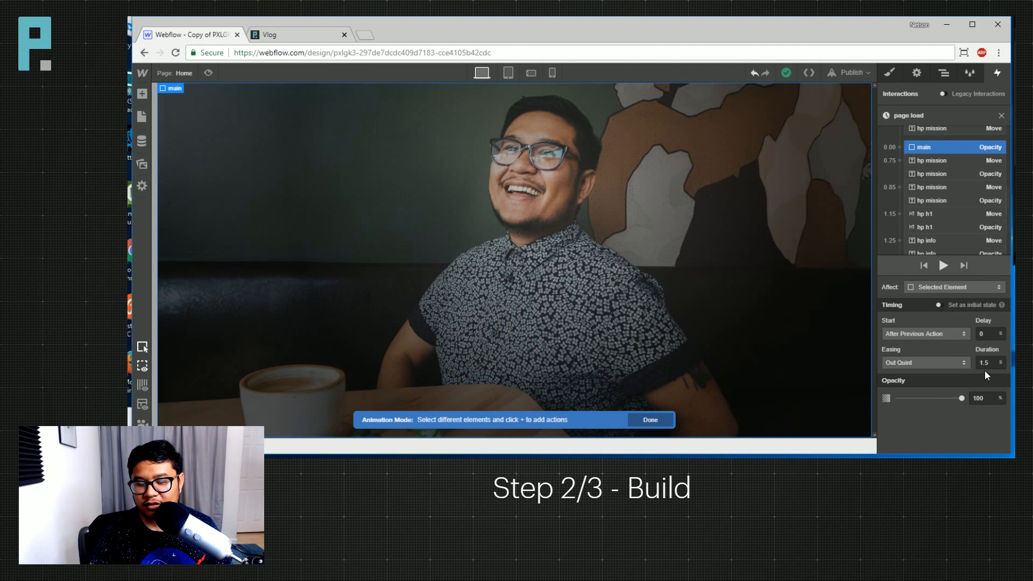
left_click_drag(989, 362, 977, 363)
type("1")
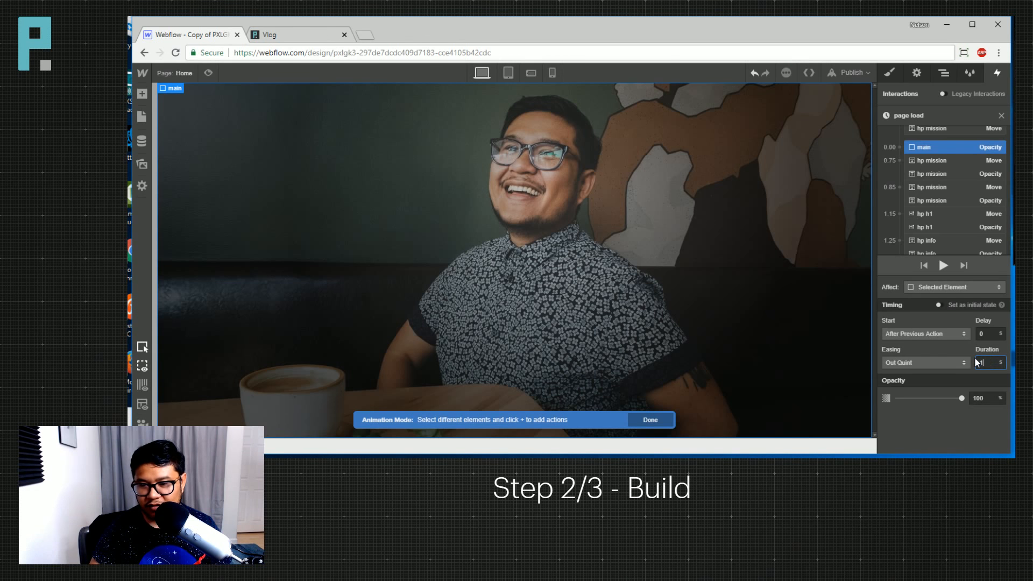
key("Return")
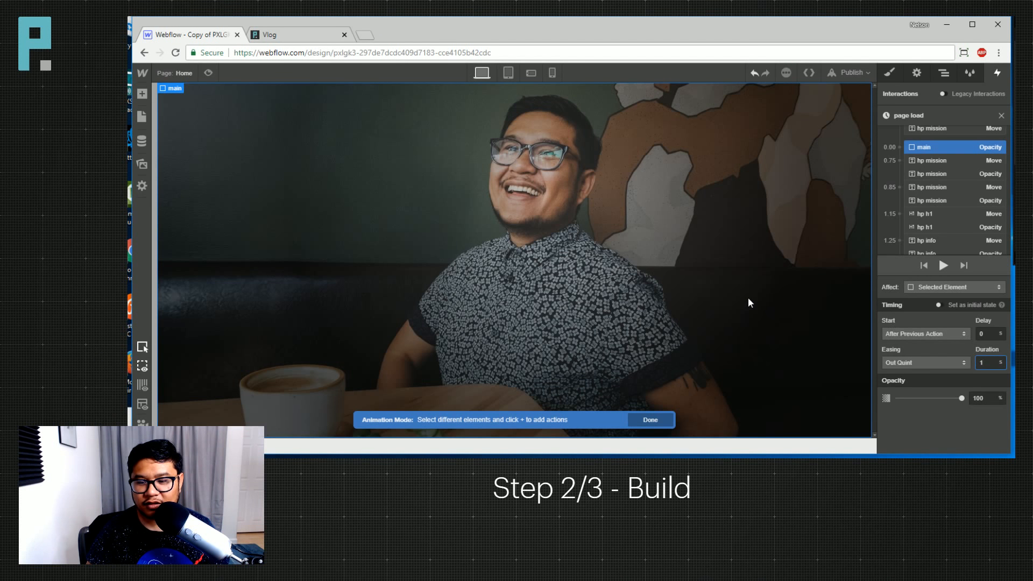
Preview the home page again to check the pacing of the load animation with the new background fade duration.
left_click(209, 73)
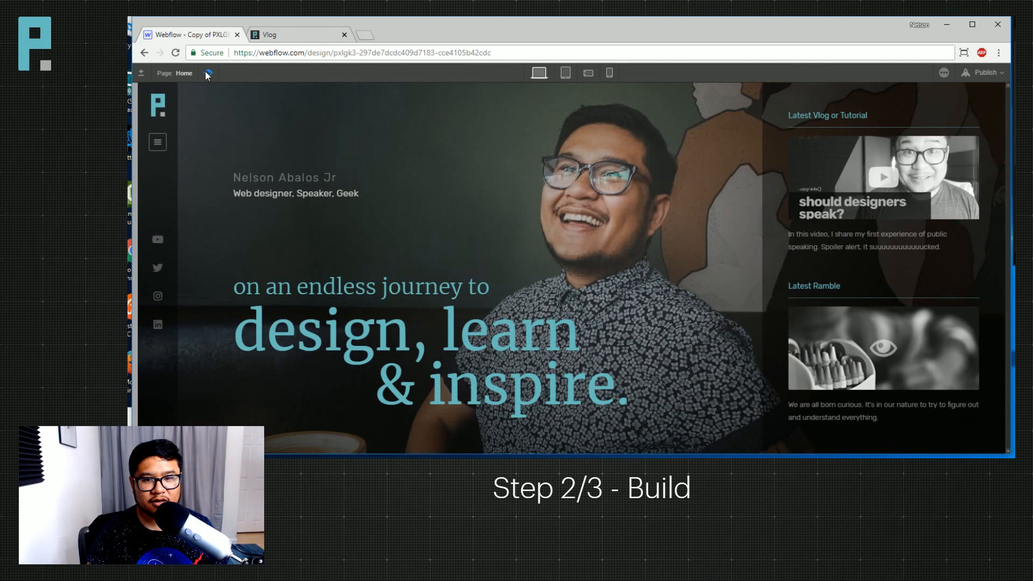
left_click(208, 73)
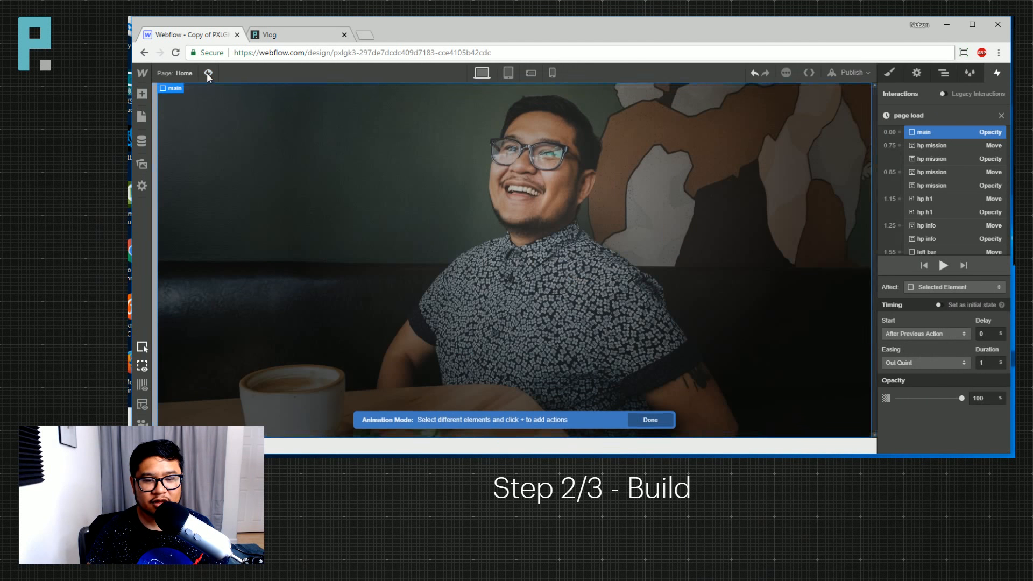
left_click(208, 74)
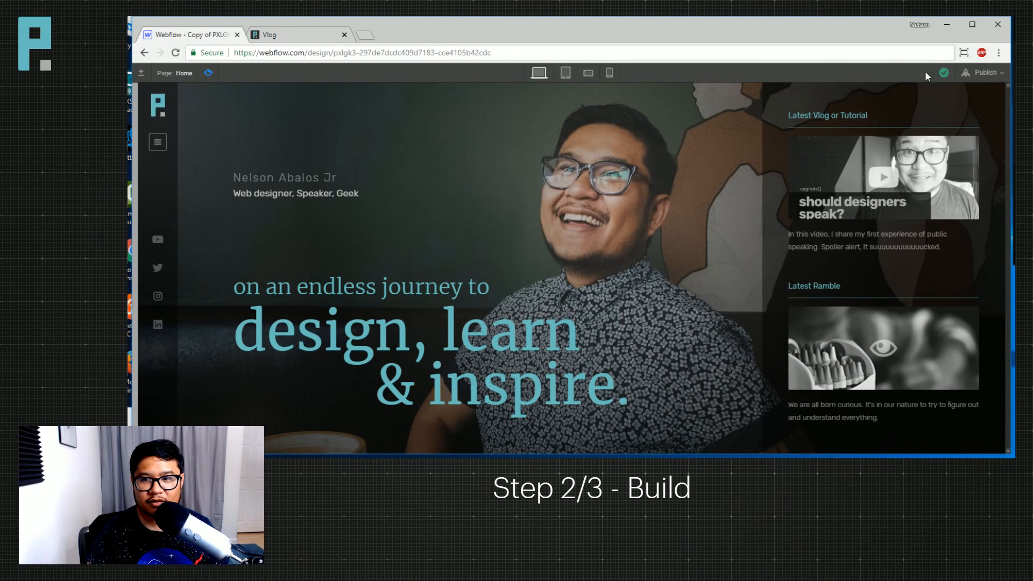
Publish the site to its webflow.io domain, then open the published page and reload it to replay the animation.
left_click(985, 73)
left_click(909, 180)
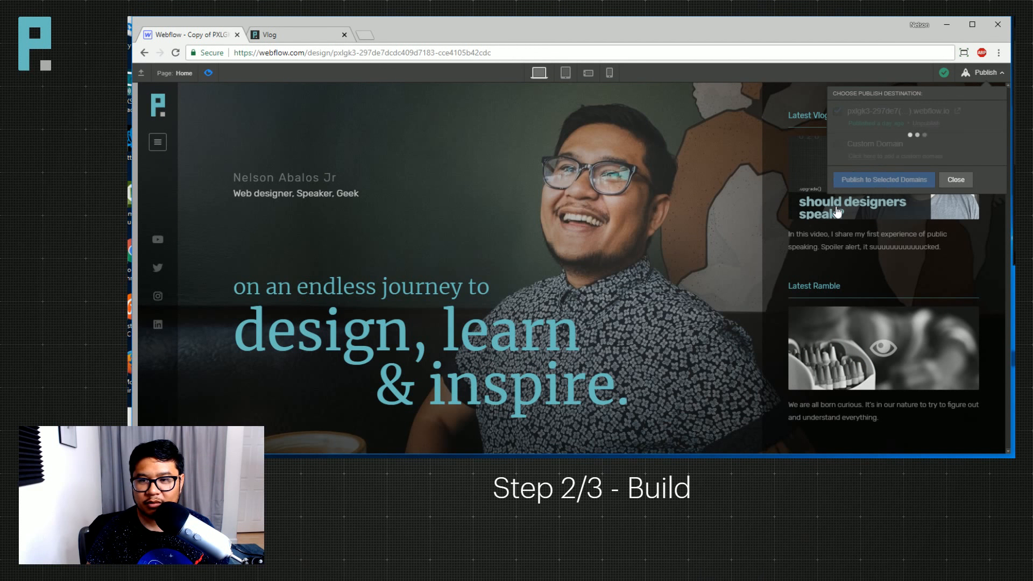
left_click(959, 110)
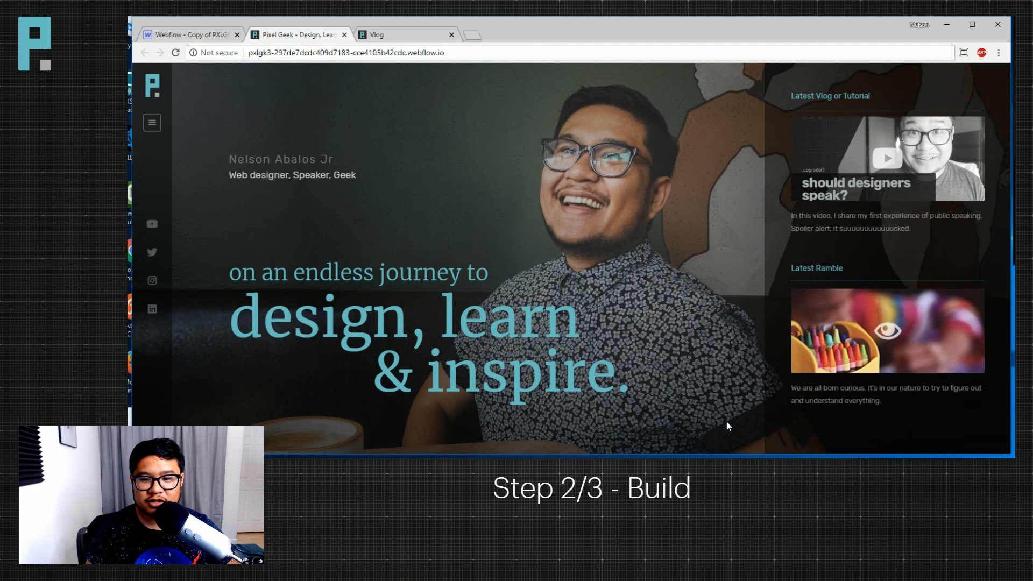
left_click(176, 53)
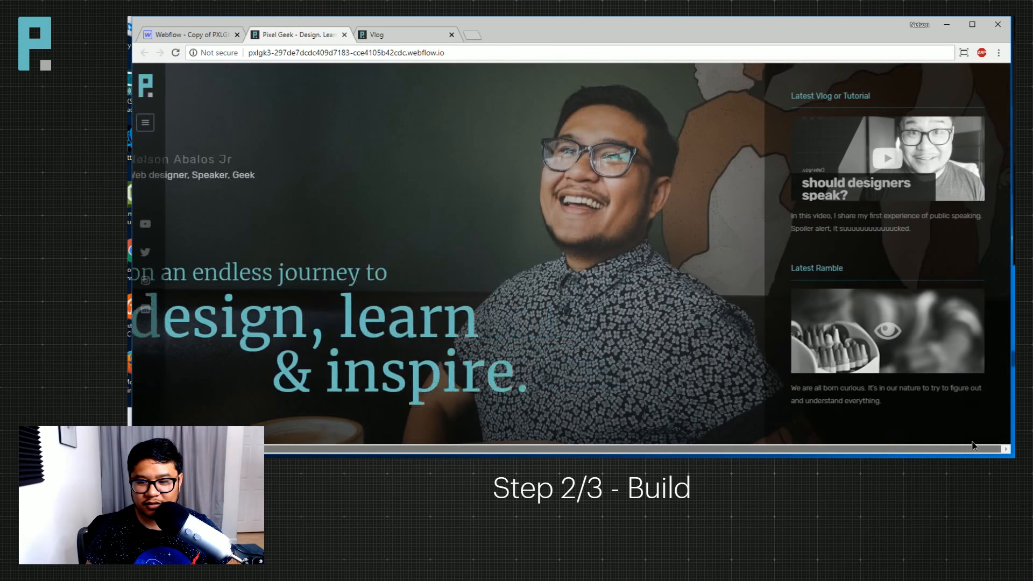
Back in the Webflow Designer, set the Body element's overflow to hidden.
left_click(209, 38)
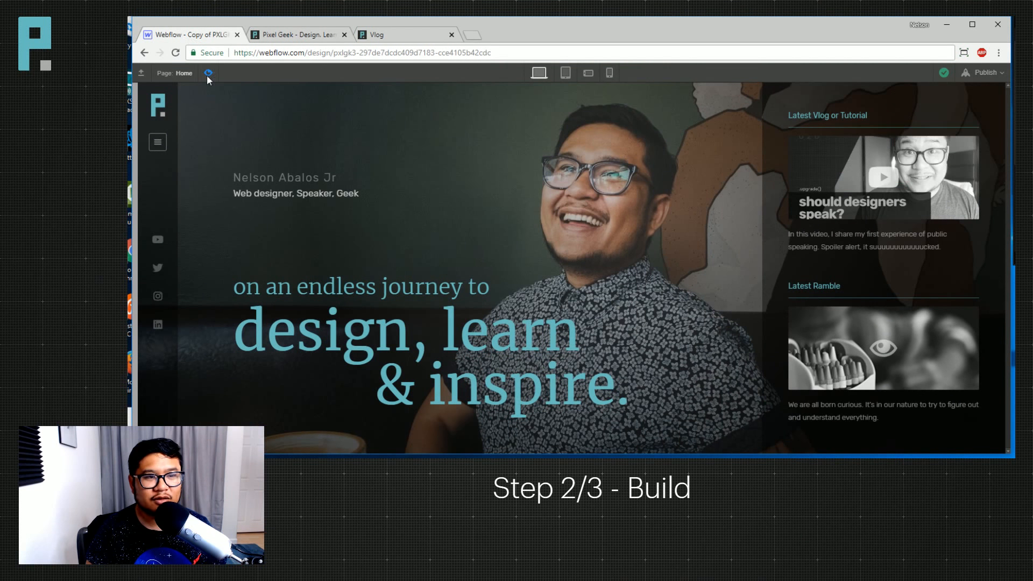
left_click(208, 73)
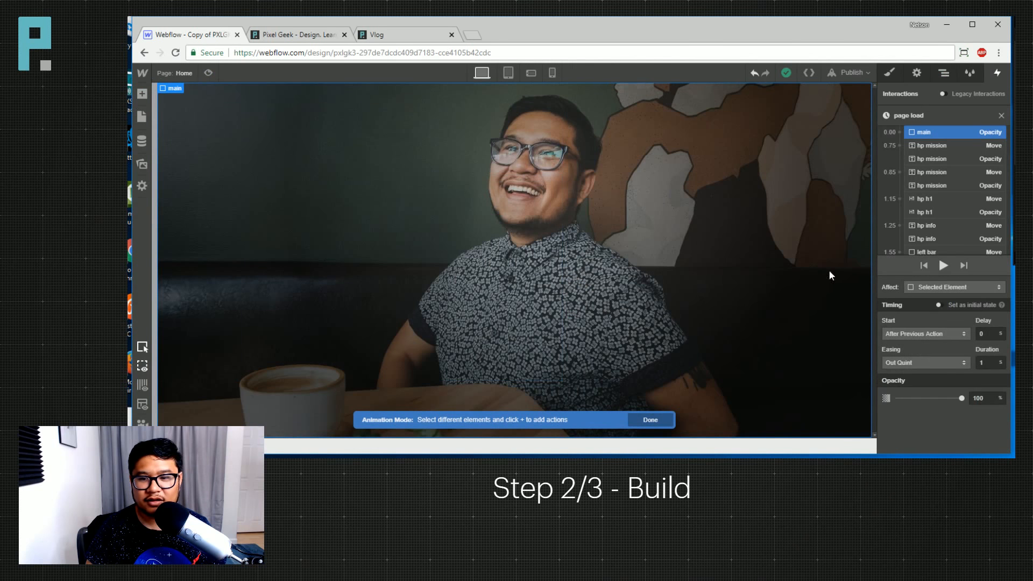
left_click(945, 81)
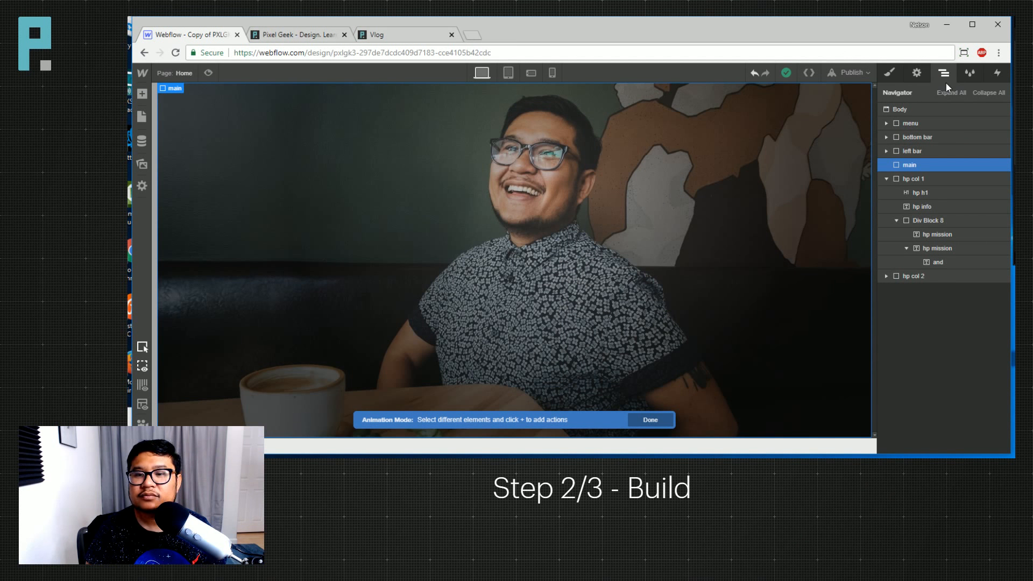
left_click(919, 109)
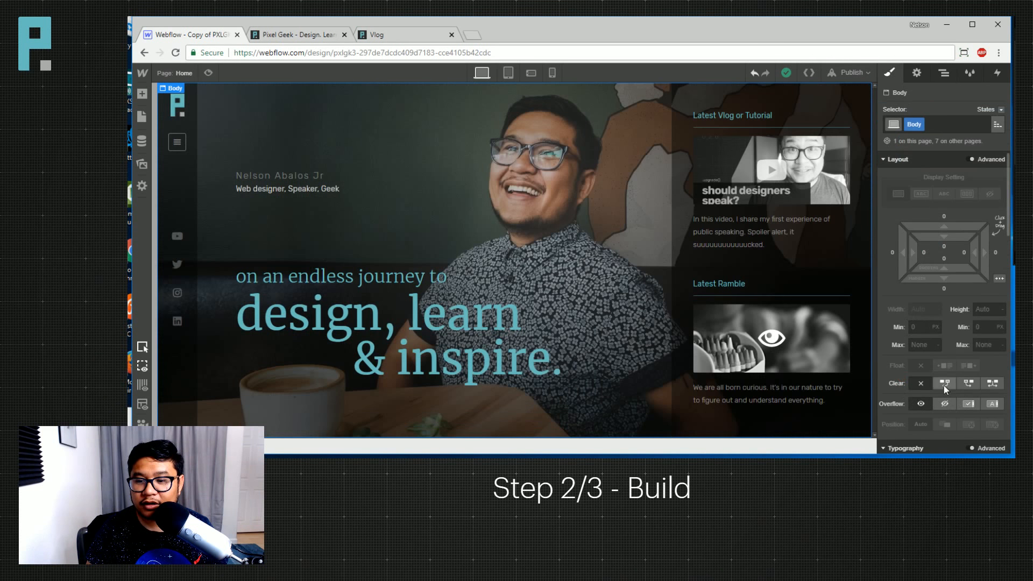
left_click(946, 404)
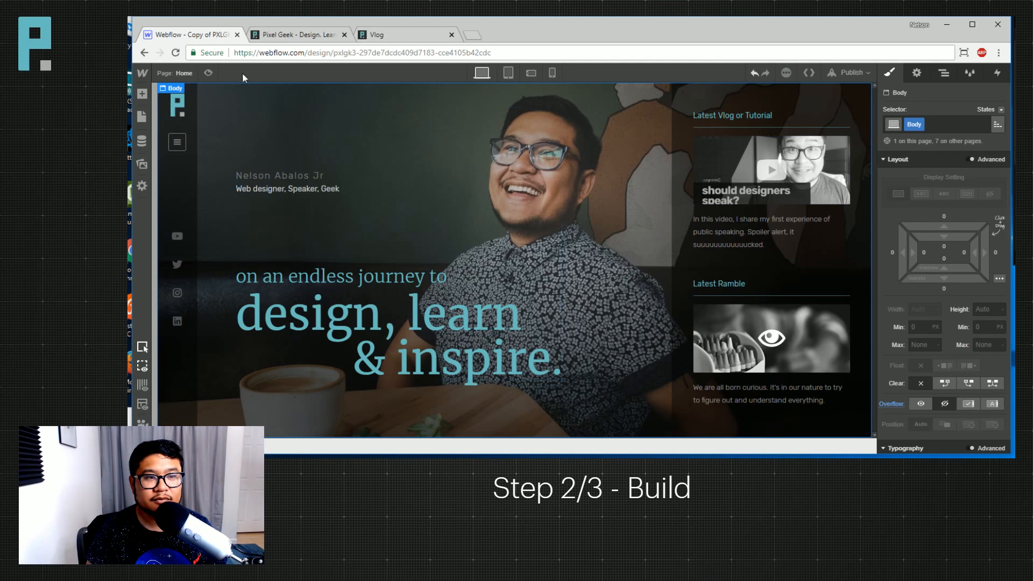
Republish the site with the Body overflow change and reload the published page to check the animation.
left_click(859, 76)
left_click(760, 179)
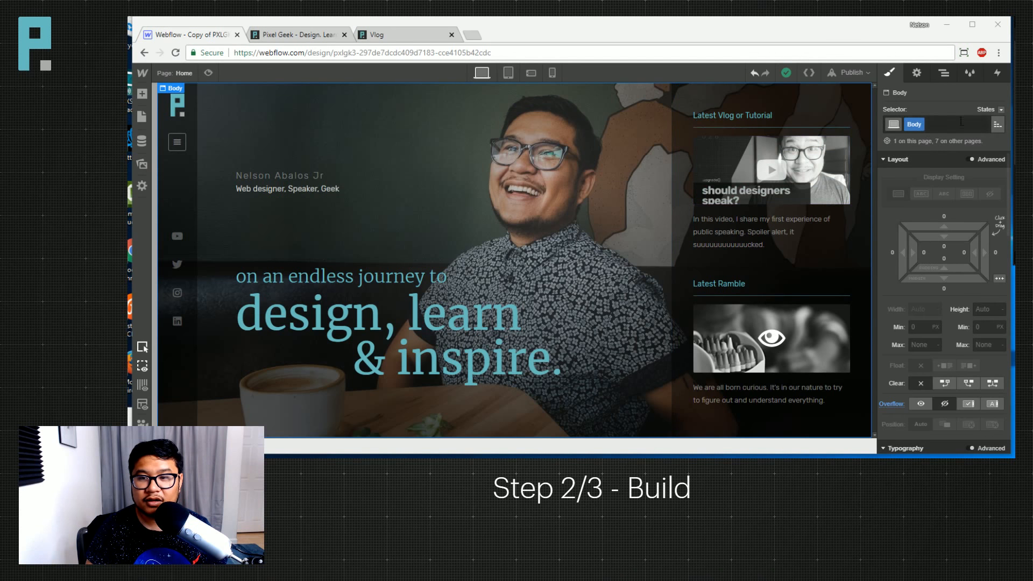
left_click(332, 34)
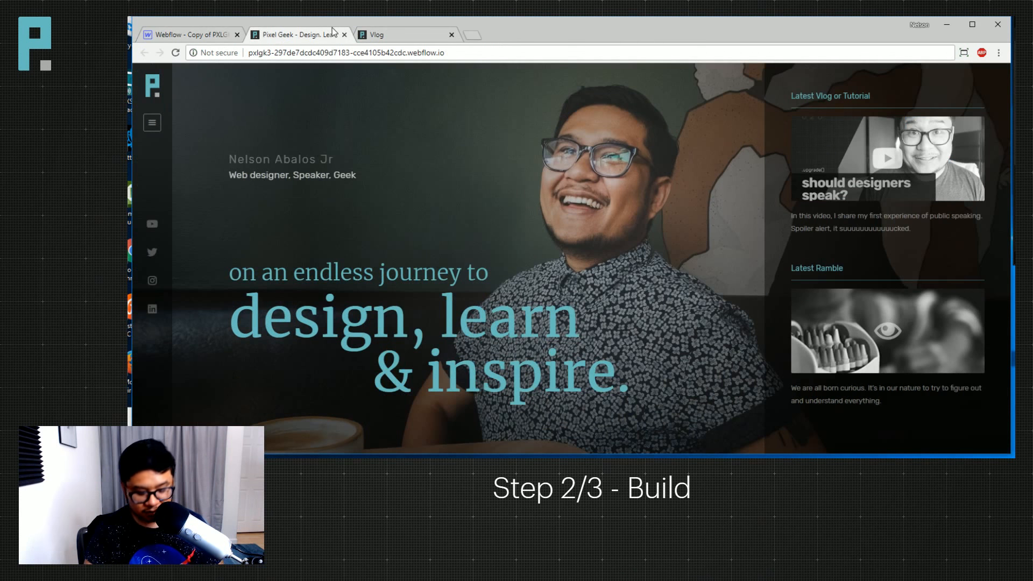
key("ctrl+r")
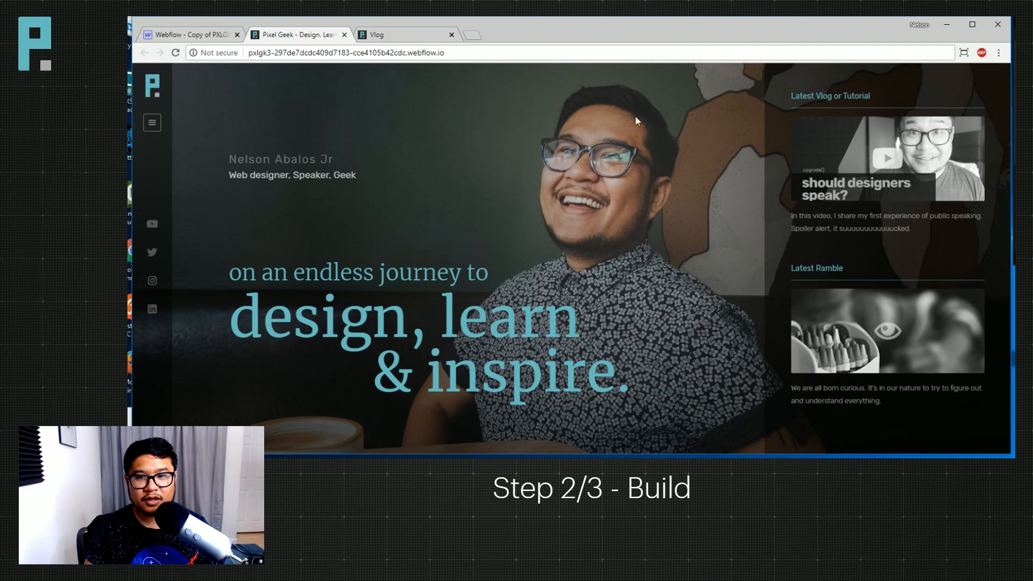
Return to the page load animation in Webflow and set the duration of hp col 2's final Move action to 1 s.
left_click(215, 35)
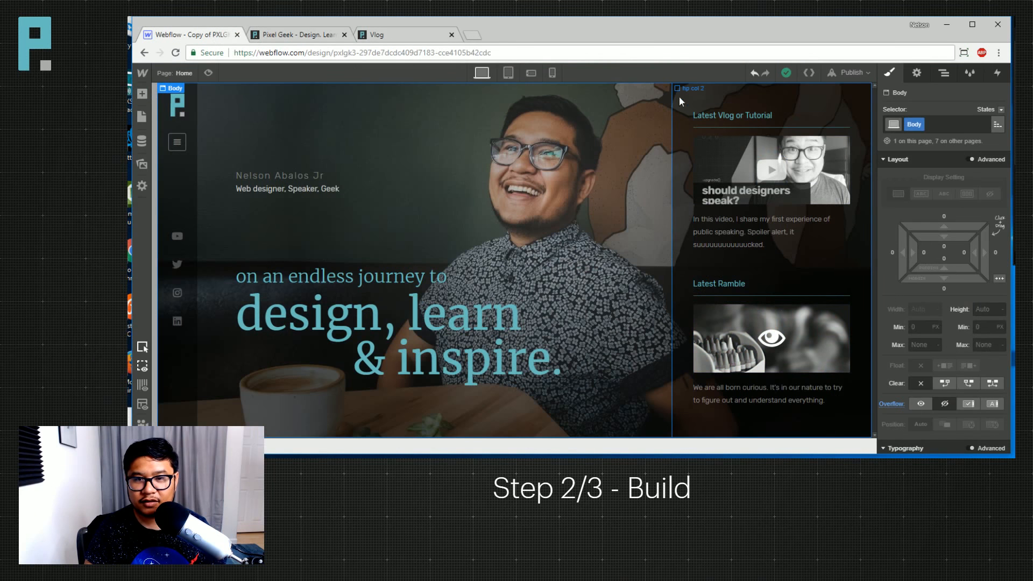
left_click(996, 73)
left_click(916, 241)
scroll(952, 376, "down", 6)
left_click(911, 362)
left_click(911, 362)
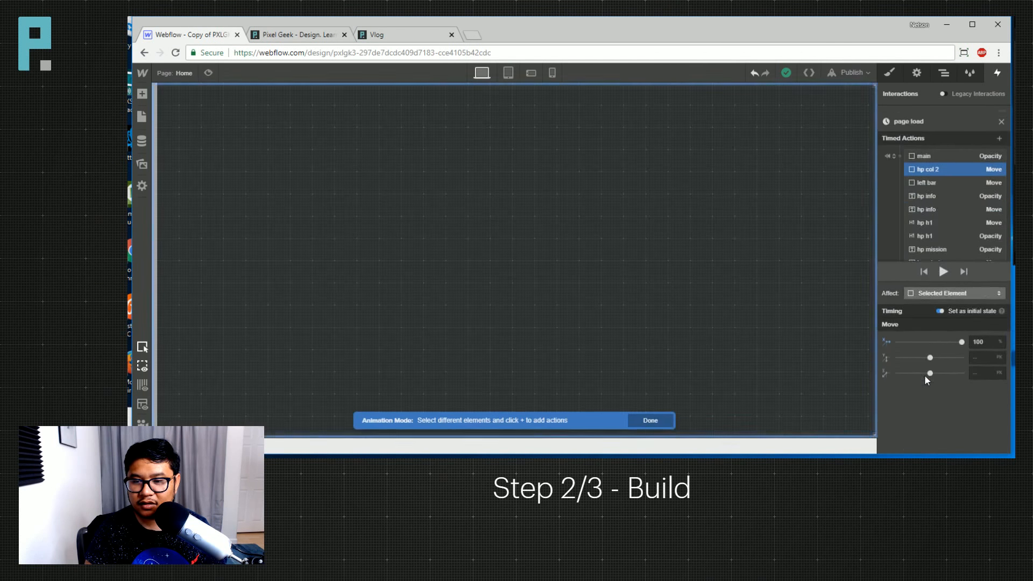
scroll(962, 228, "down", 5)
left_click(957, 224)
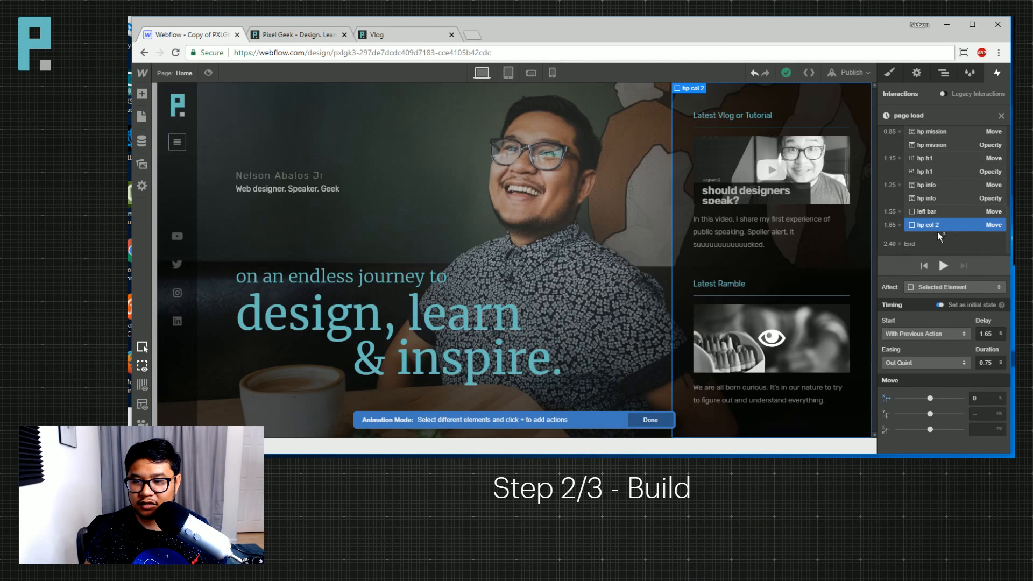
double_click(988, 363)
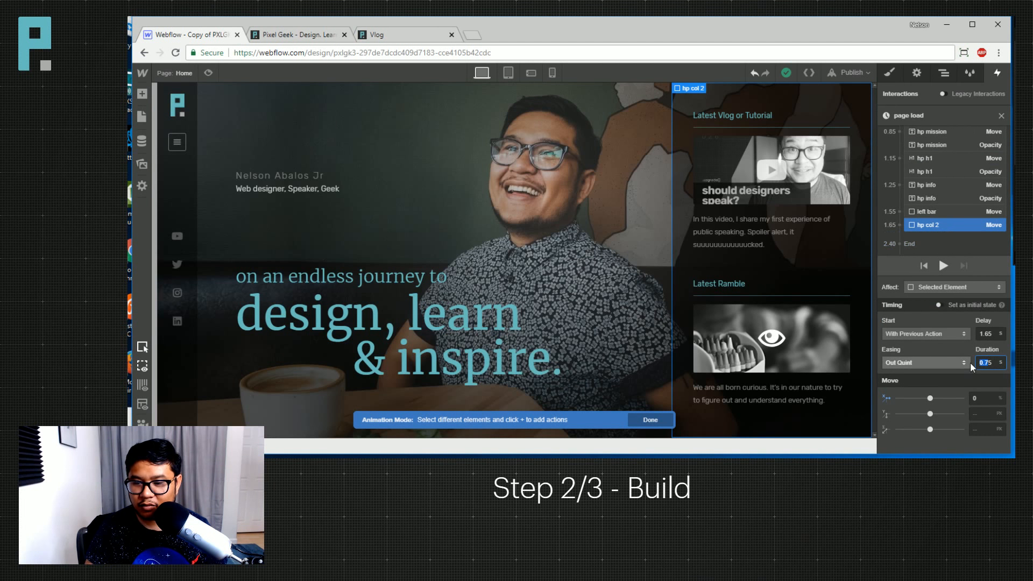
type("15")
key("BackSpace")
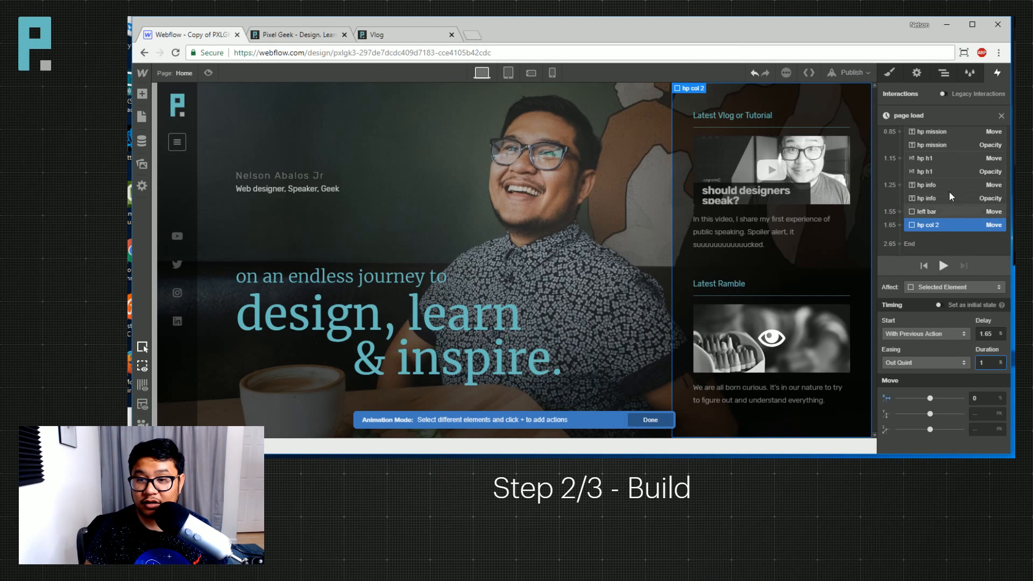
Publish the updated hp col 2 timing and reload the live page several times to review the load animation.
left_click(842, 72)
left_click(745, 181)
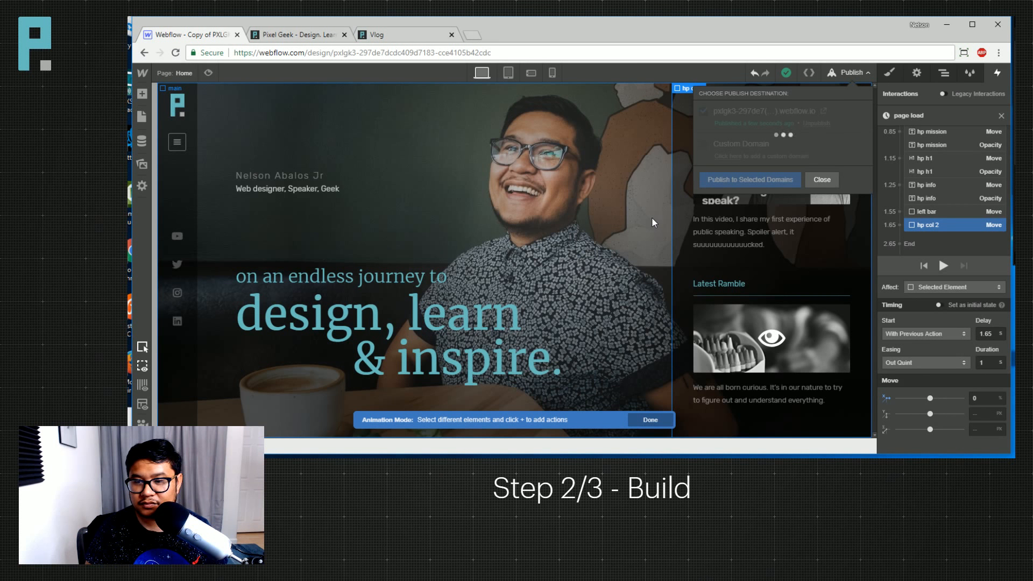
left_click(317, 35)
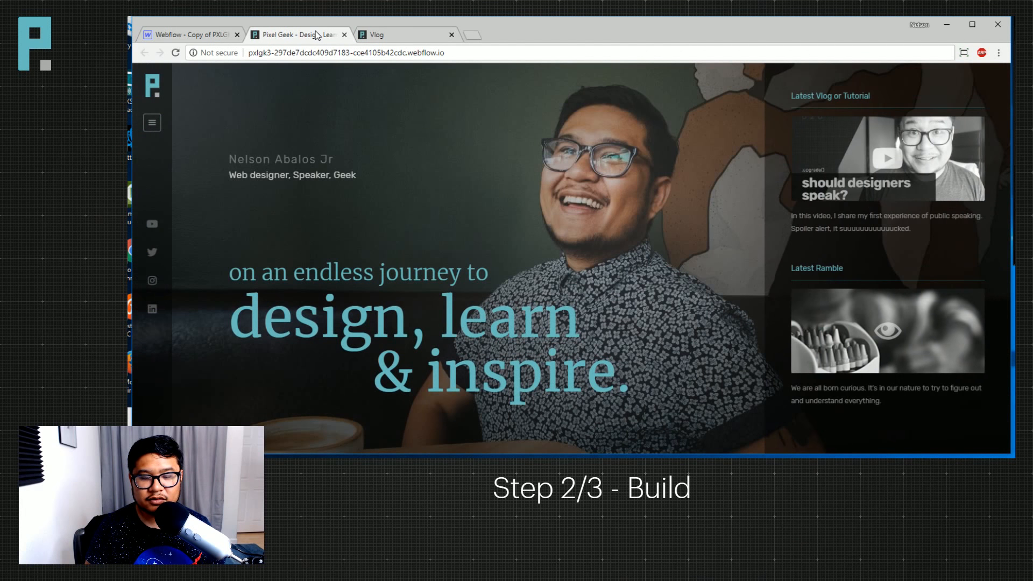
key("F5")
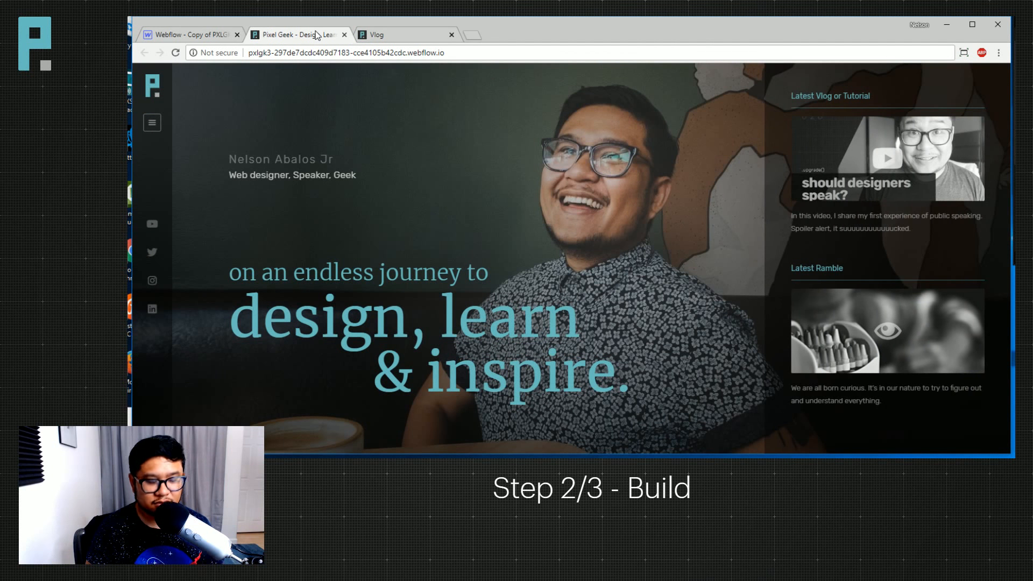
key("F5")
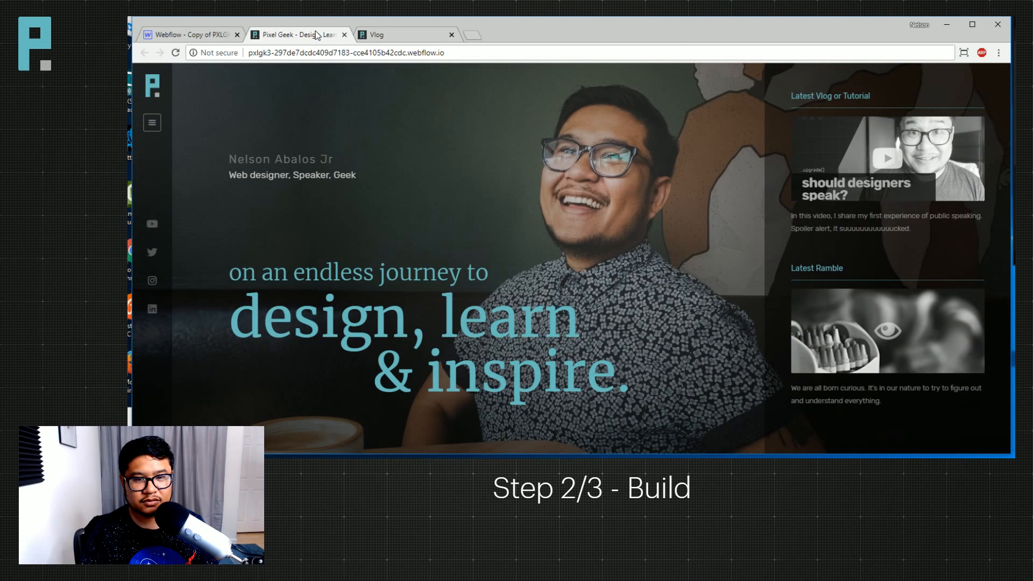
key("F5")
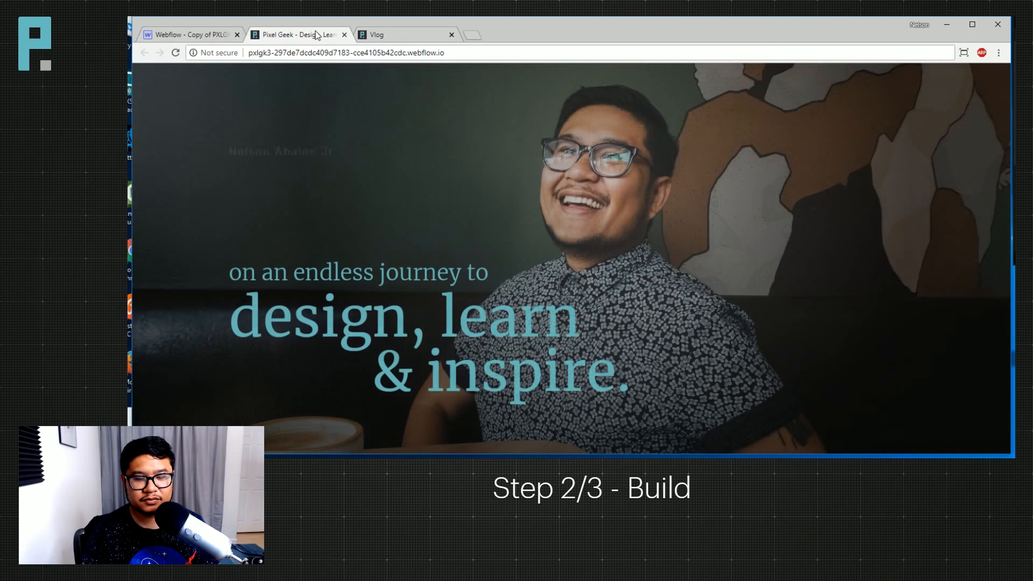
Return to the Webflow page load animation and add an initial-state Scale action of 1.25 to the main element.
left_click(189, 35)
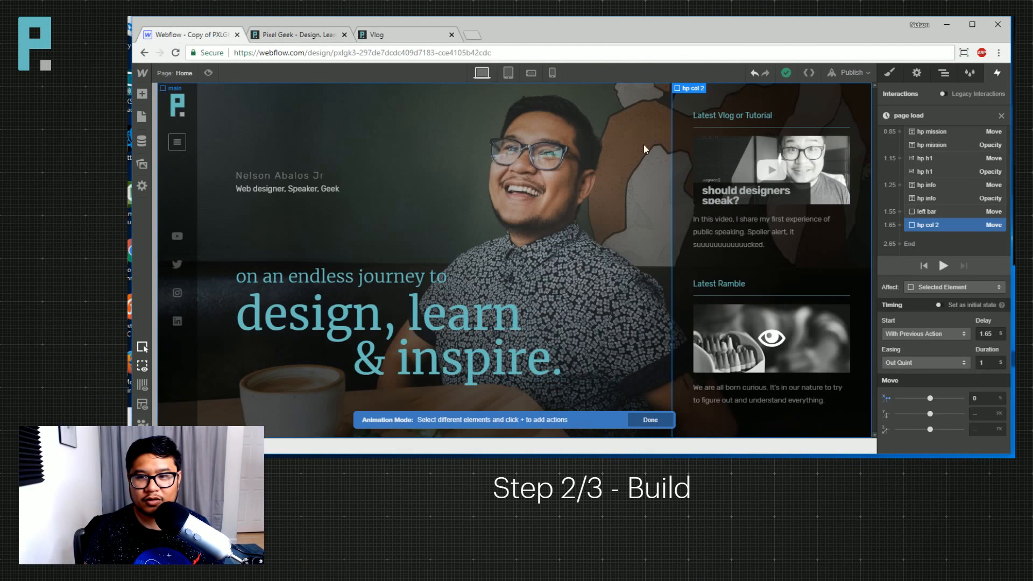
scroll(961, 218, "up", 5)
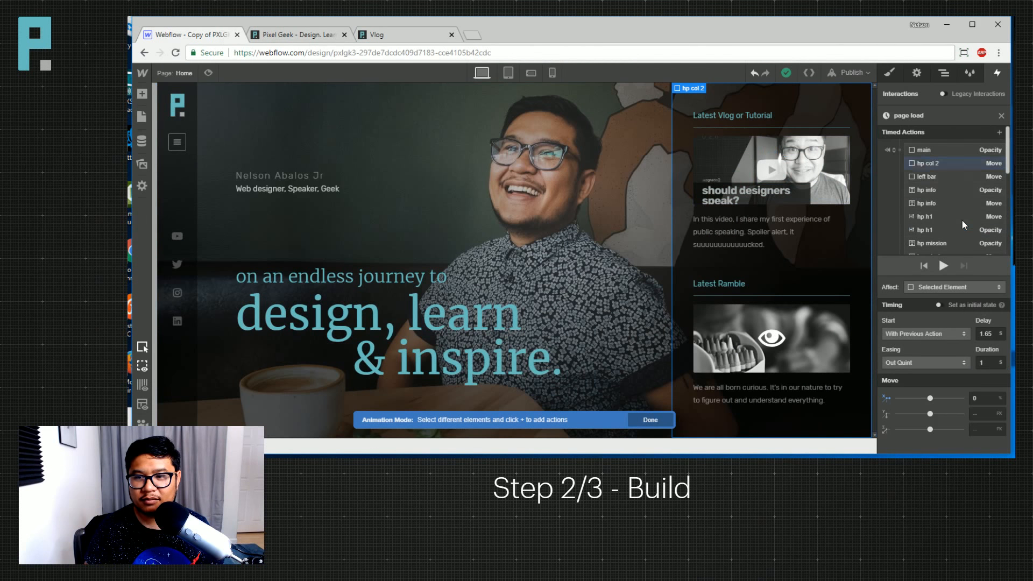
left_click(926, 152)
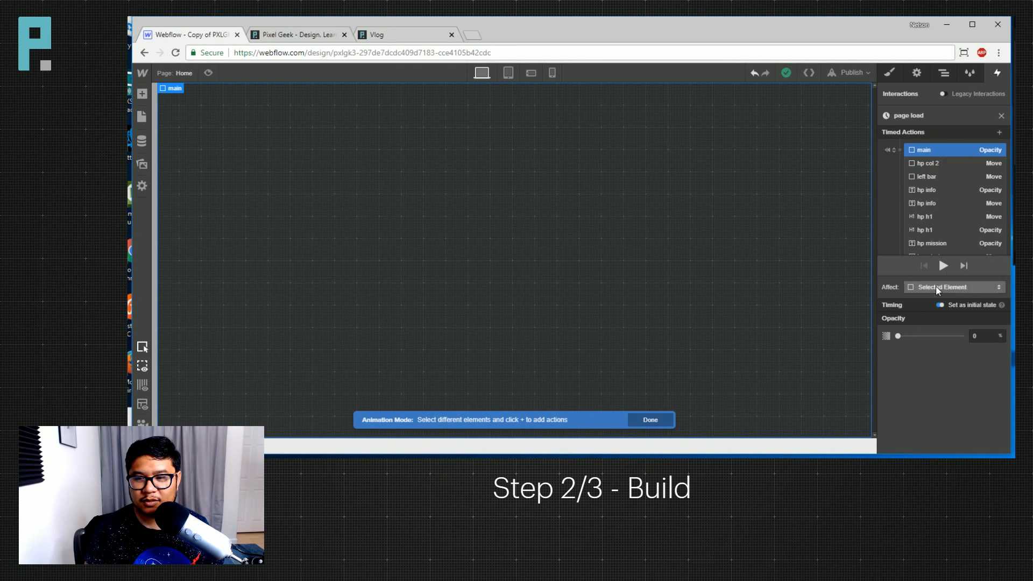
left_click(999, 133)
left_click(925, 174)
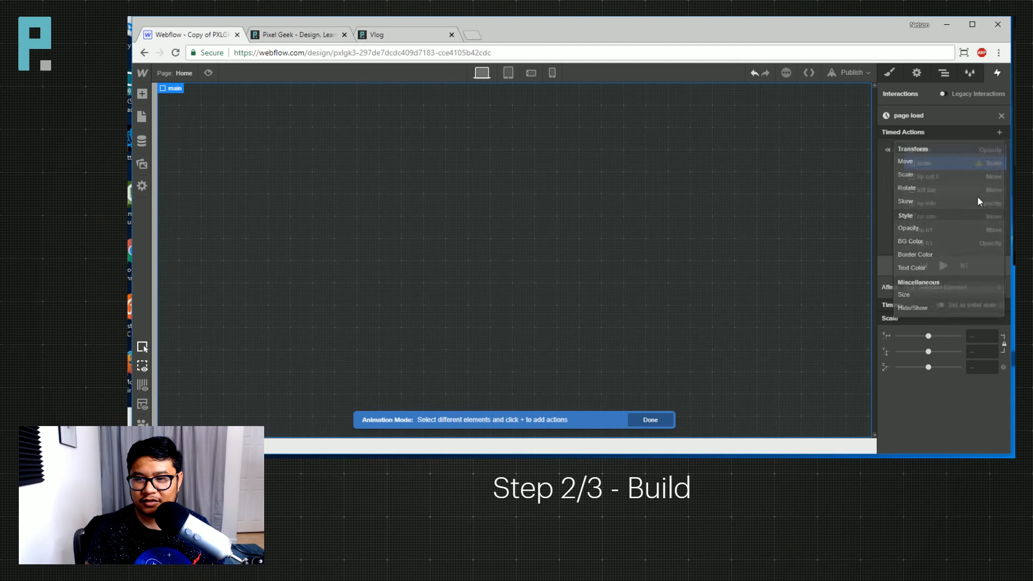
left_click(977, 336)
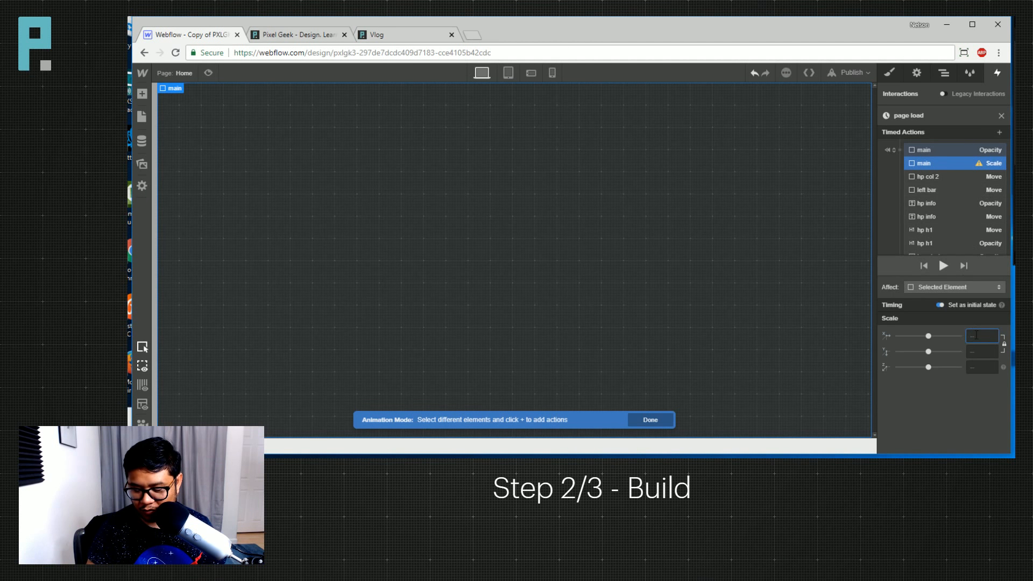
type(".25")
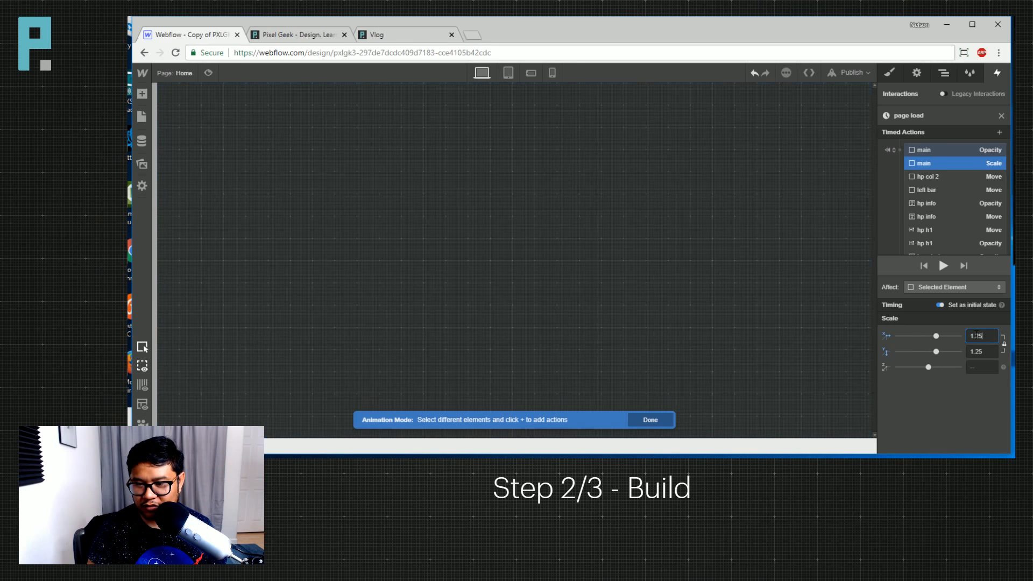
Add a Scale action to the main element alongside its Opacity action at 0 s, with a scale of 1.
scroll(960, 195, "down", 3)
scroll(978, 204, "up", 3)
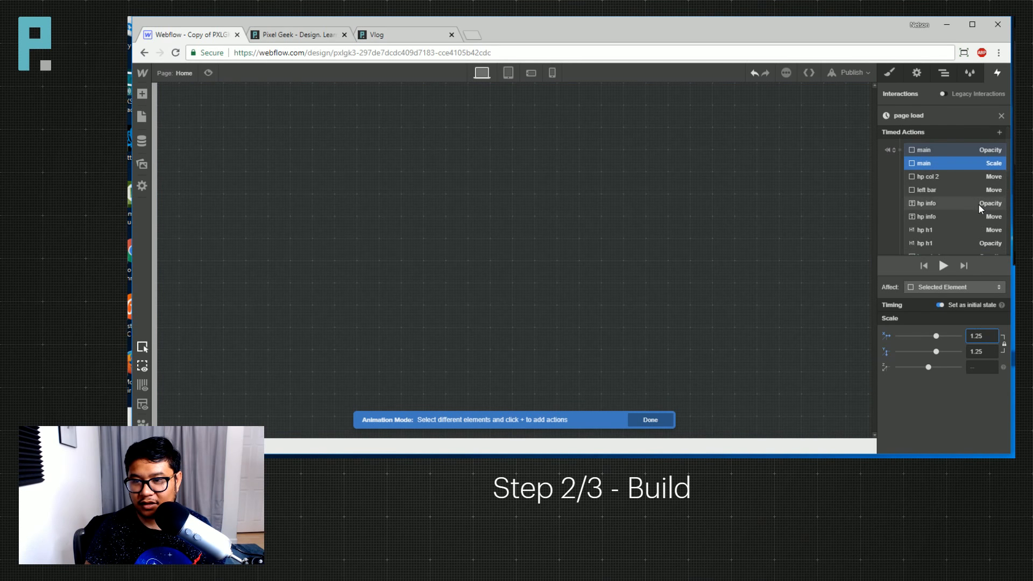
scroll(978, 203, "down", 3)
left_click(900, 149)
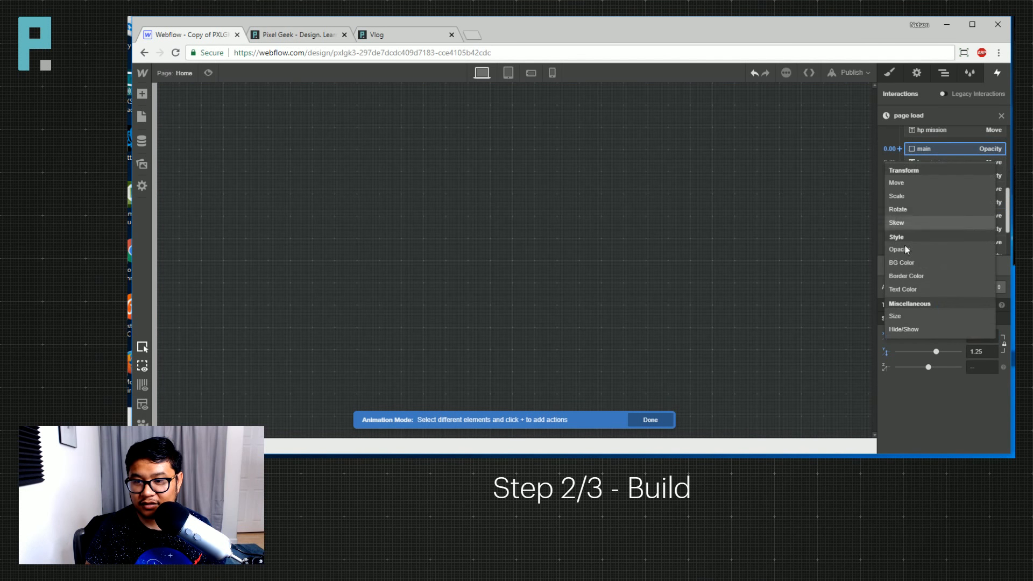
left_click(909, 195)
left_click(979, 399)
type("1")
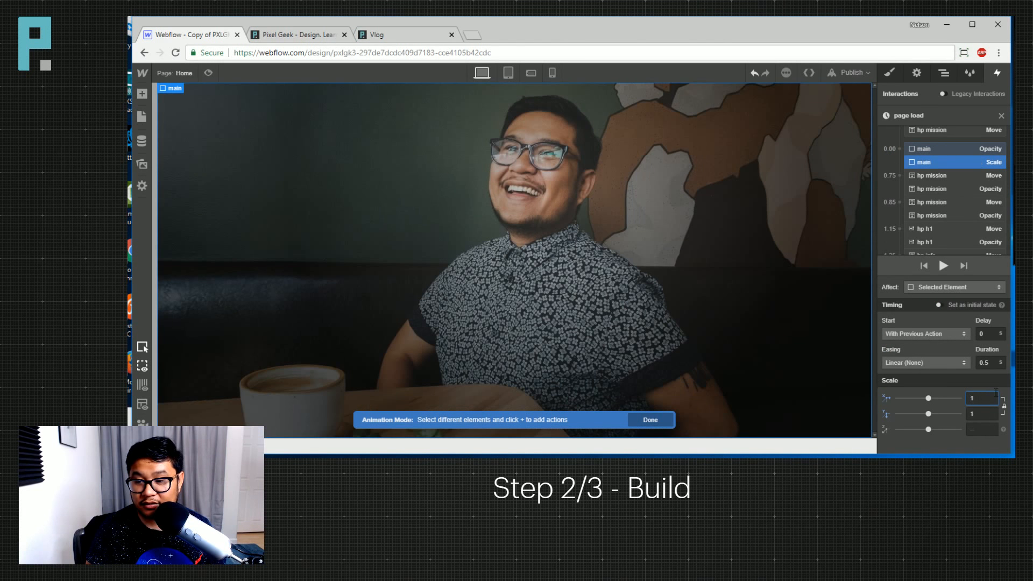
Set the duration of the main element's final Scale action to 1.5 s and its easing to Out Quint.
left_click(977, 362)
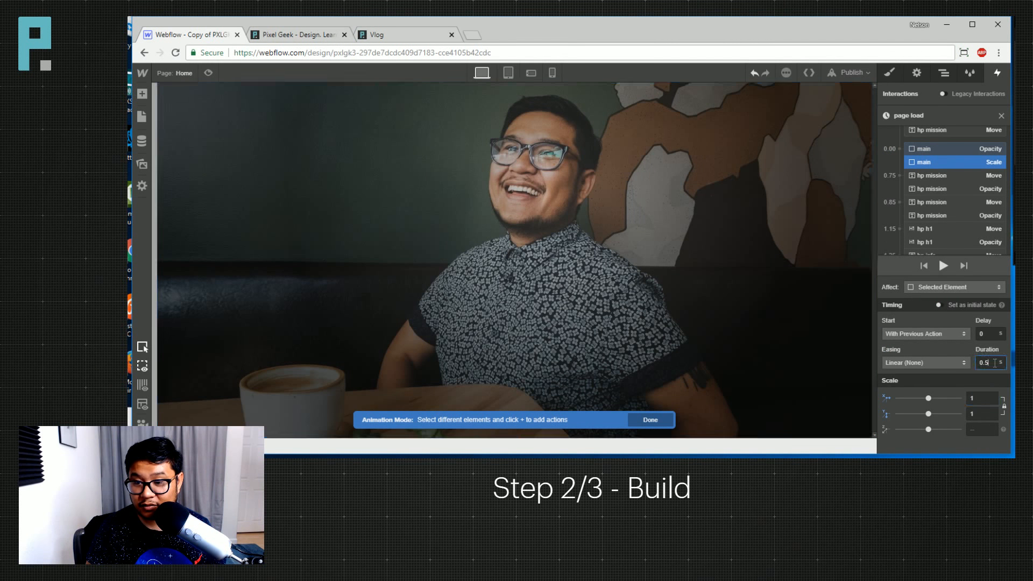
type("1.5")
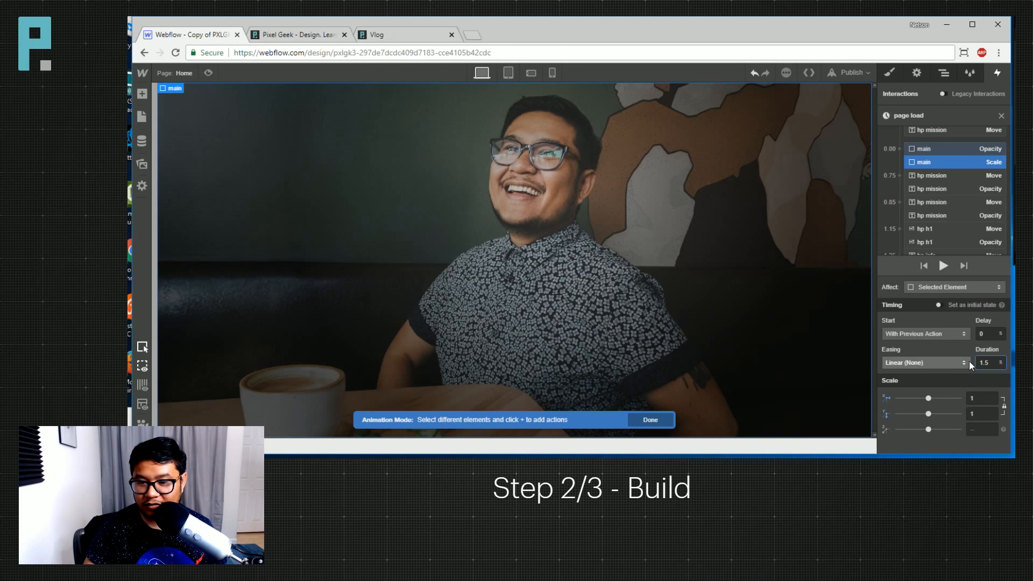
left_click(967, 362)
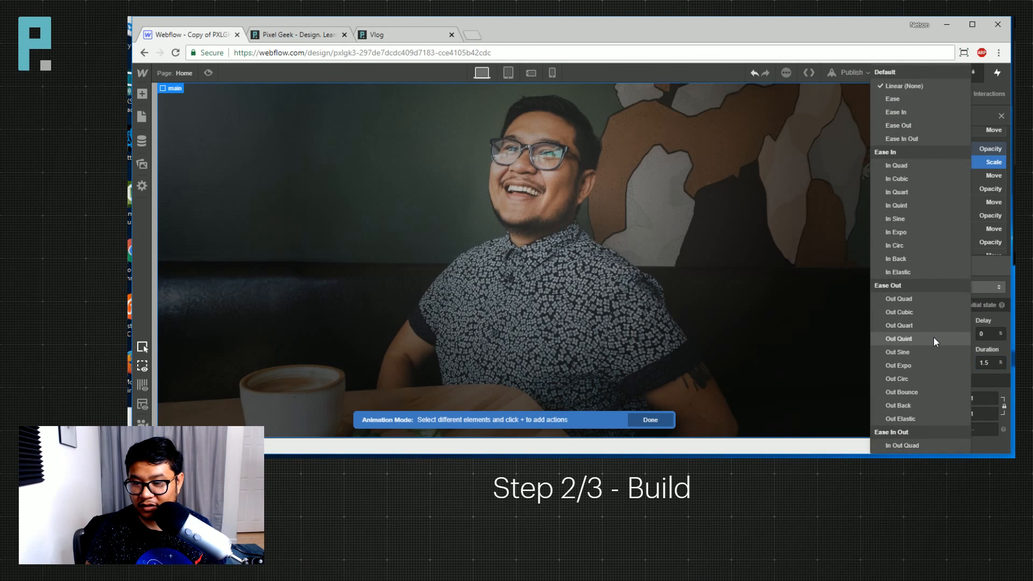
left_click(934, 339)
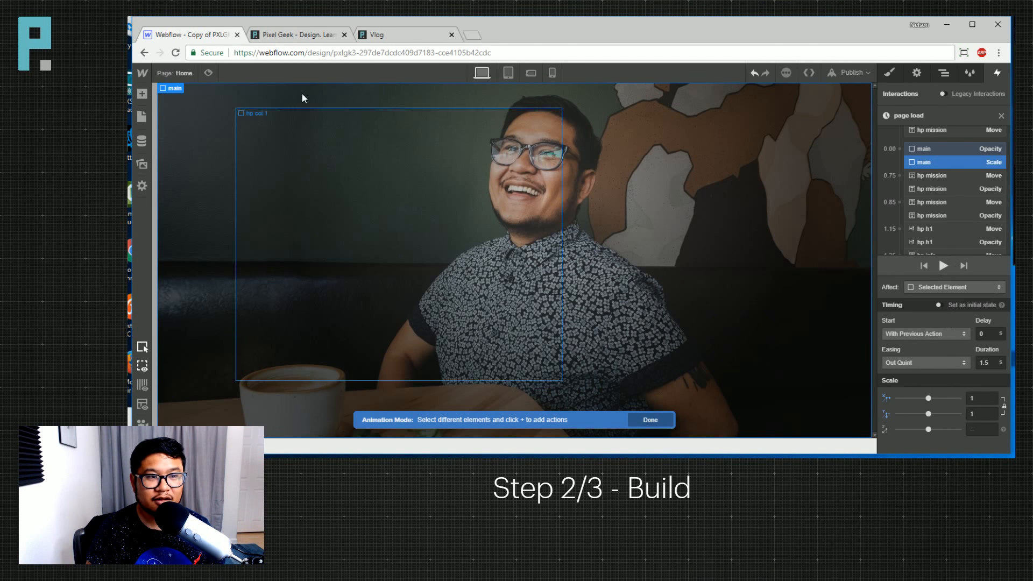
Preview the page load animation twice to check the background scaling together with the fade.
left_click(209, 74)
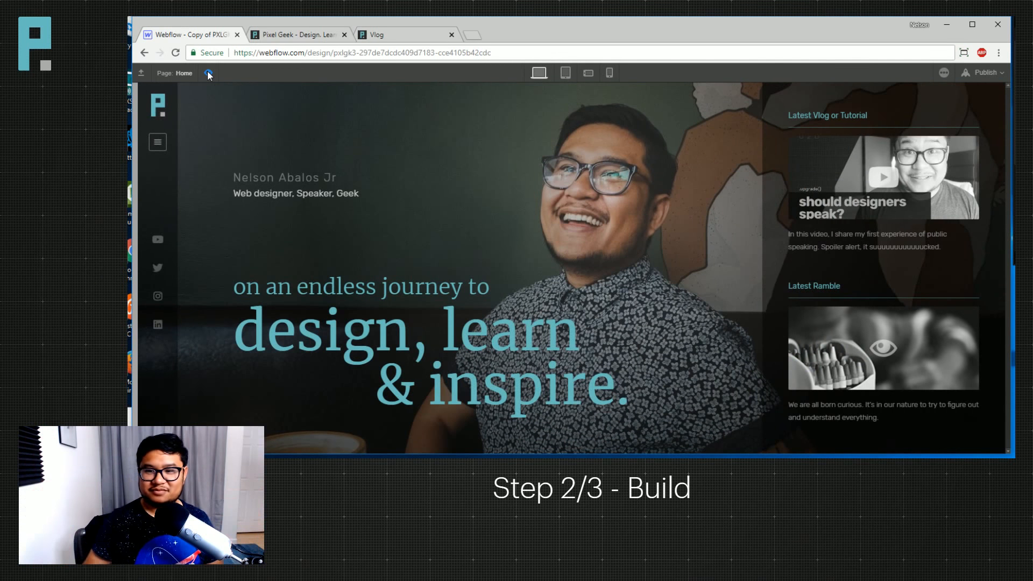
left_click(210, 74)
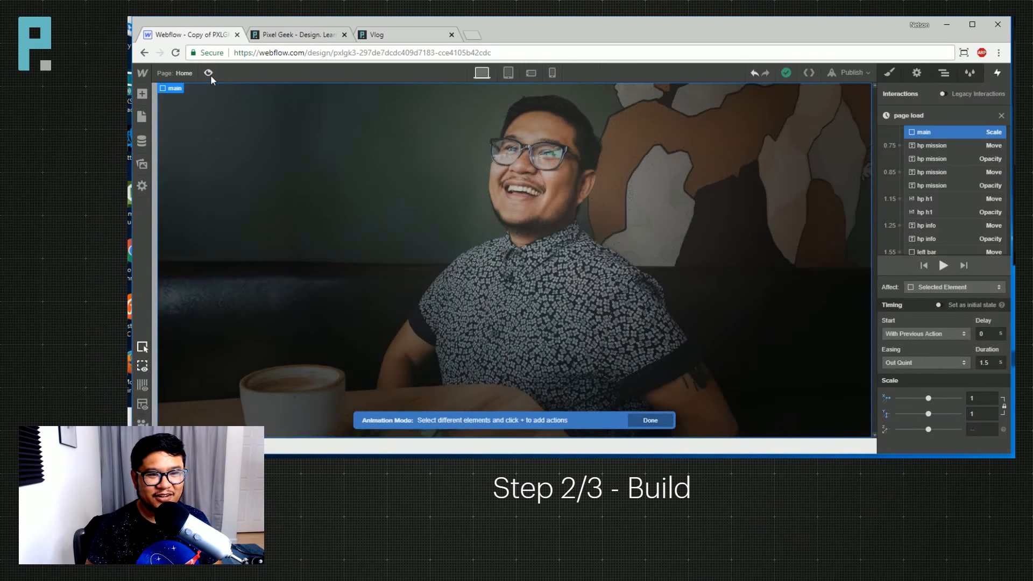
left_click(210, 74)
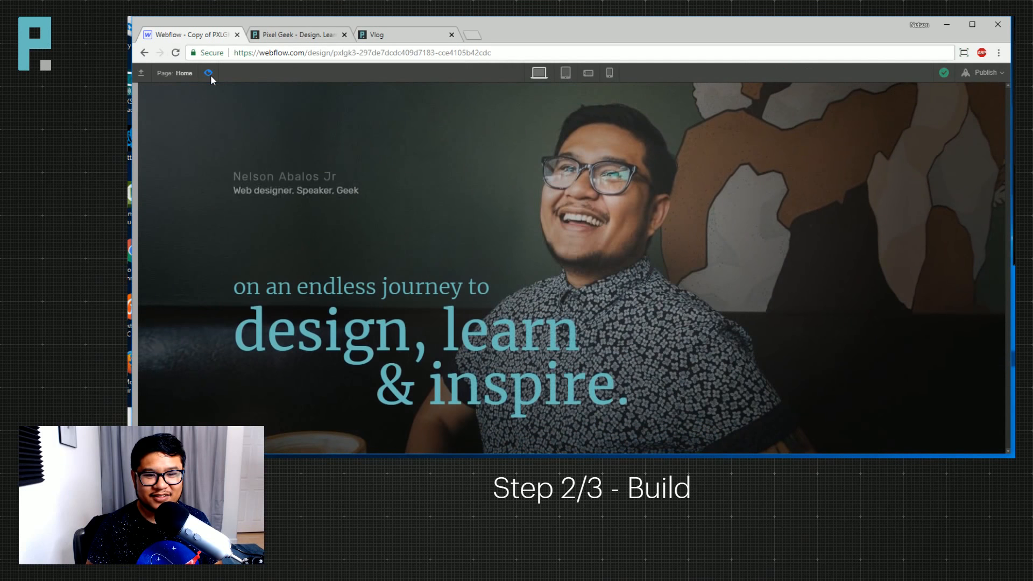
left_click(211, 75)
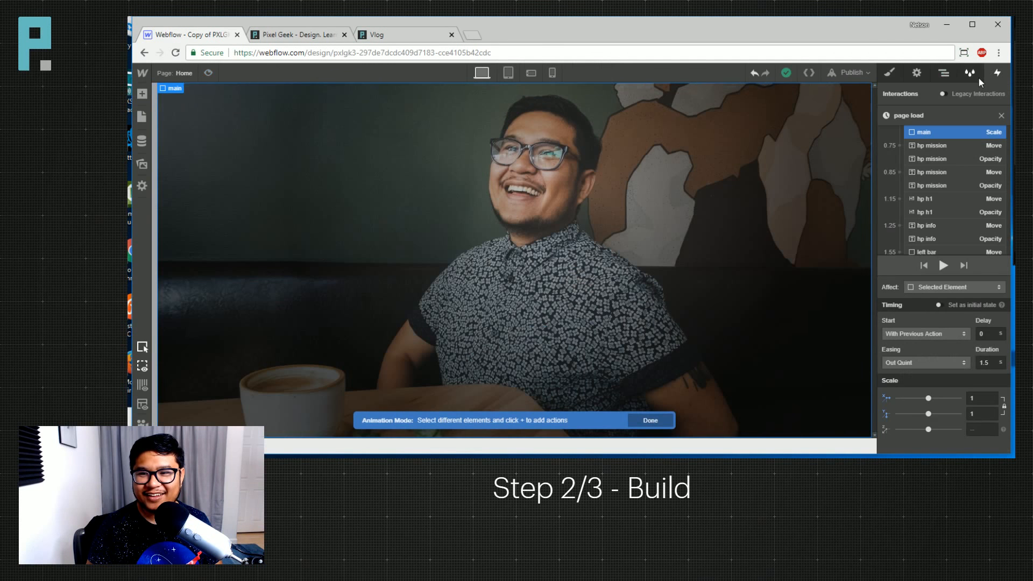
Publish the main element's scale animation to the webflow.io domain and check the load animation on the live page.
left_click(977, 77)
left_click(890, 73)
left_click(852, 73)
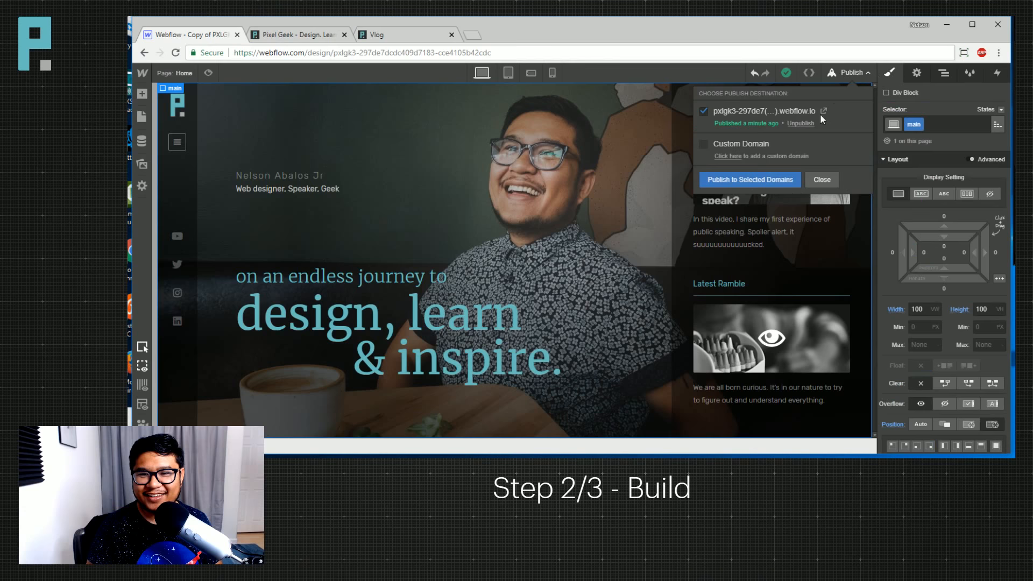
left_click(759, 177)
left_click(311, 35)
left_click(308, 53)
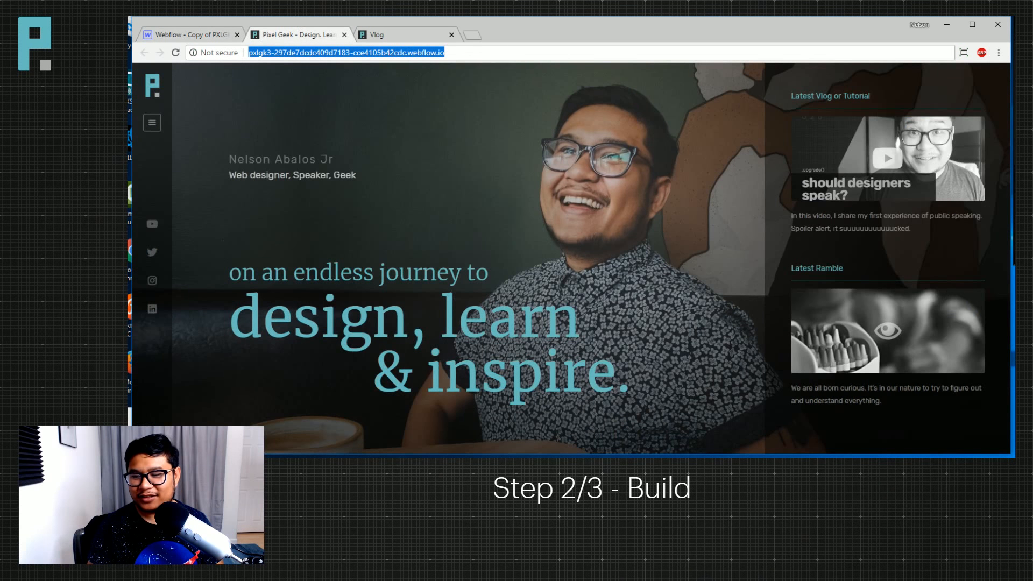
key("alt+Tab")
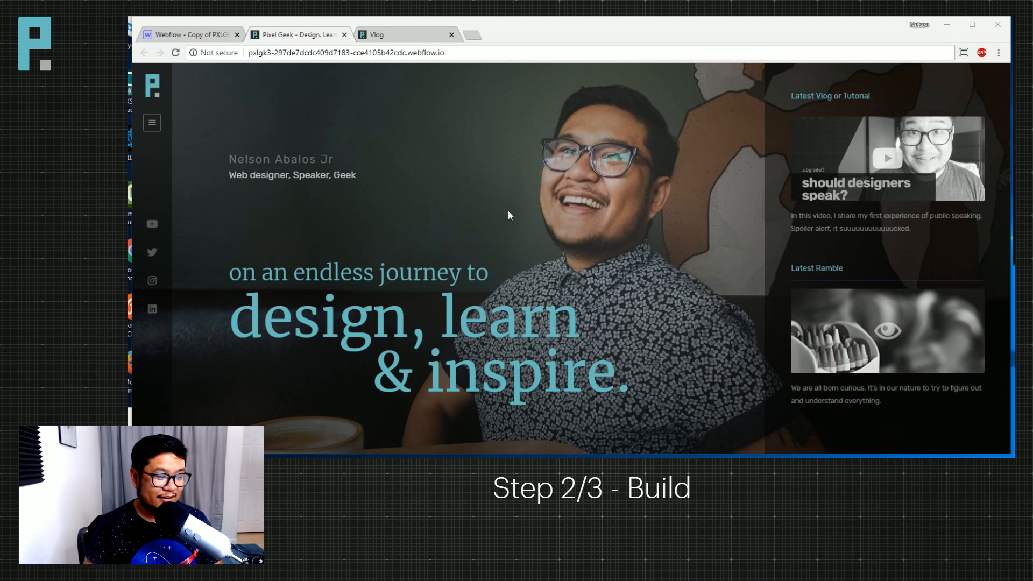
Return to the Webflow Designer and preview the page load animation twice in the desktop view.
left_click(208, 36)
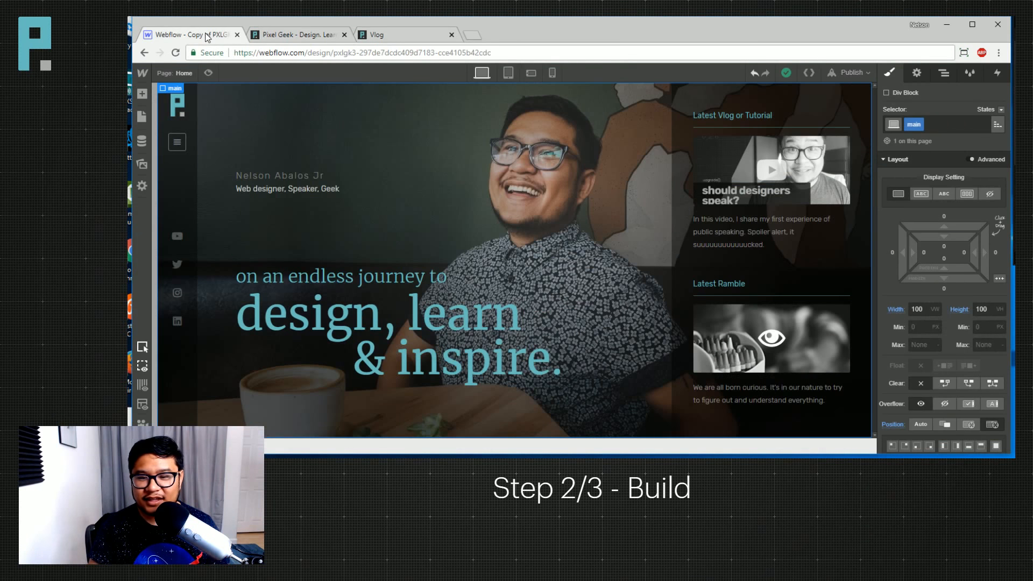
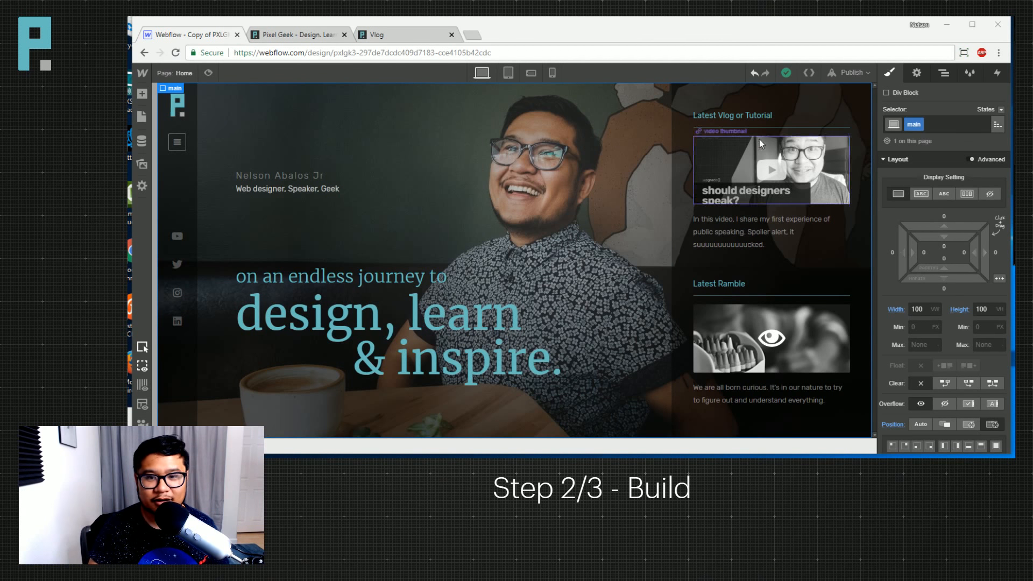
left_click(802, 103)
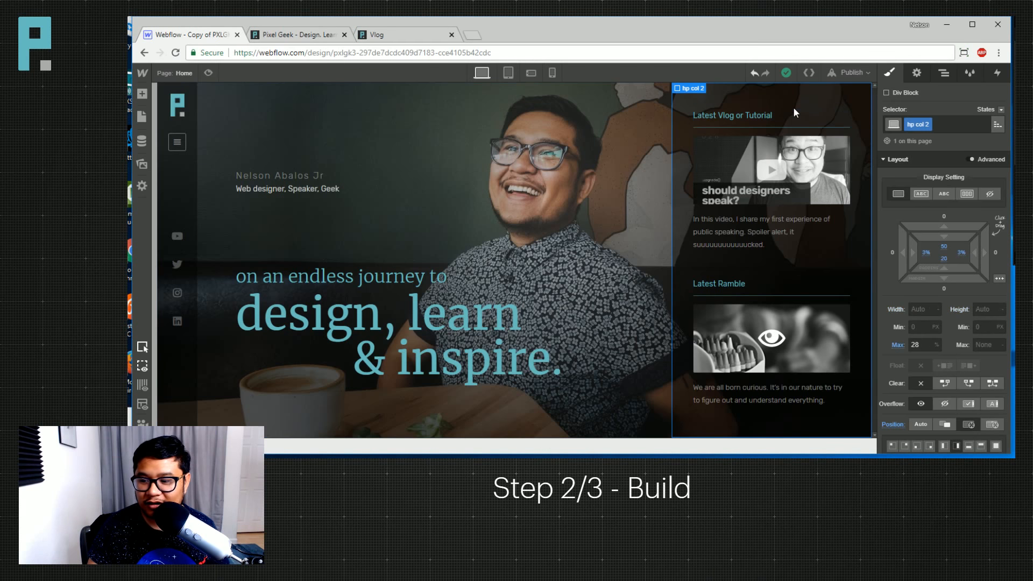
left_click(589, 231)
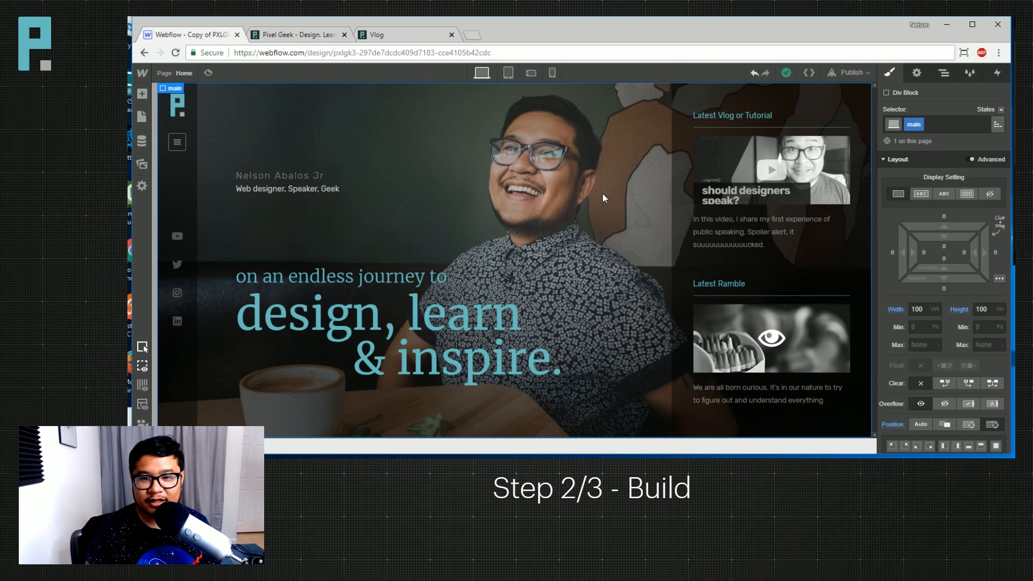
left_click(204, 74)
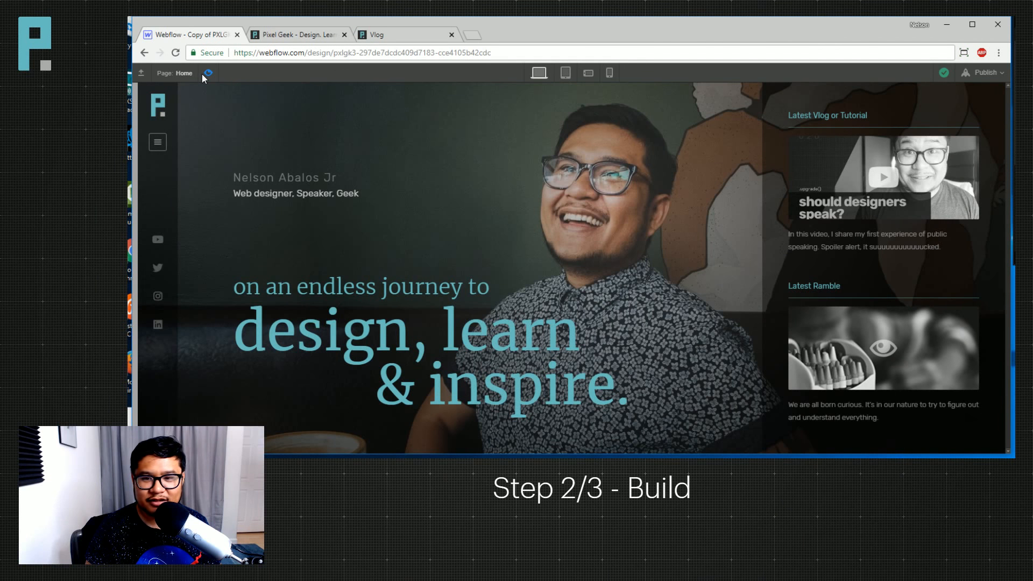
left_click(202, 74)
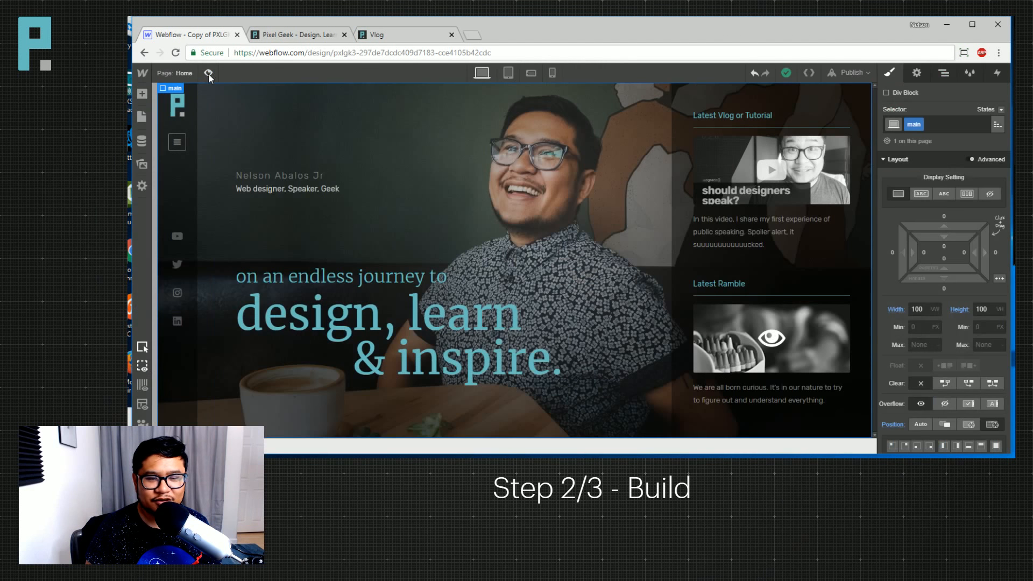
left_click(204, 73)
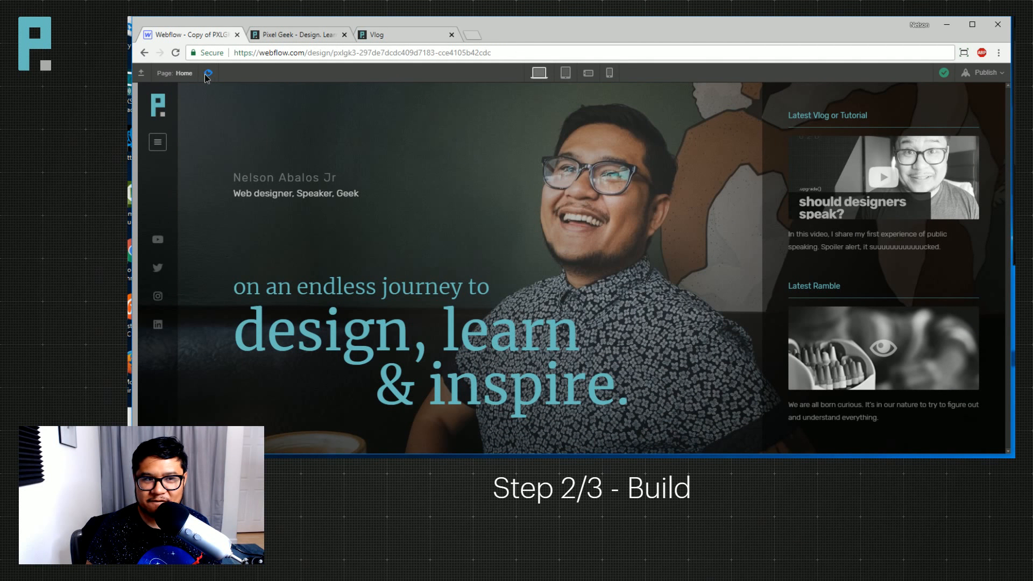
left_click(206, 74)
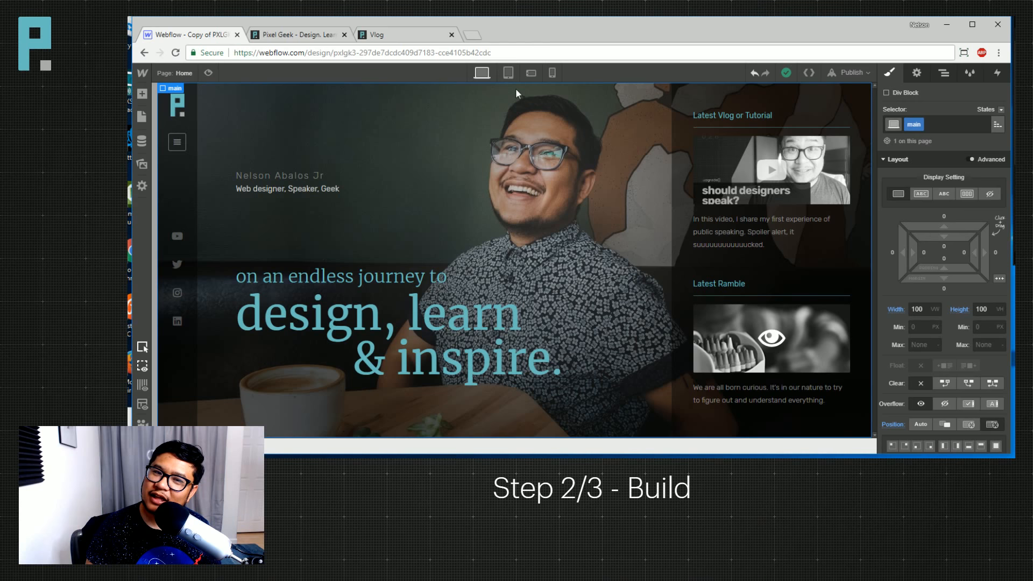
Switch to the Tablet - Portrait view and preview the page load animation there.
left_click(511, 75)
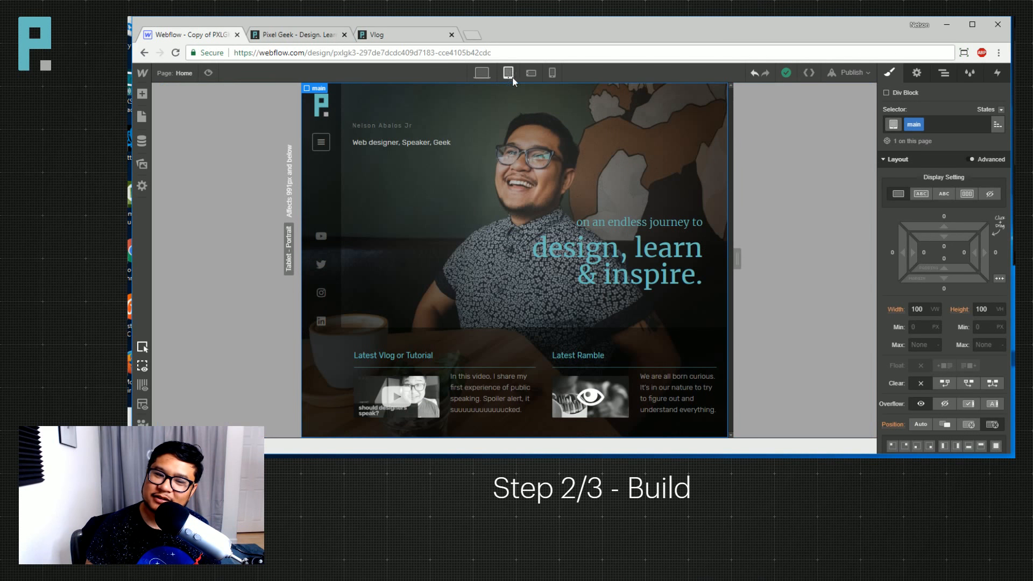
left_click(209, 73)
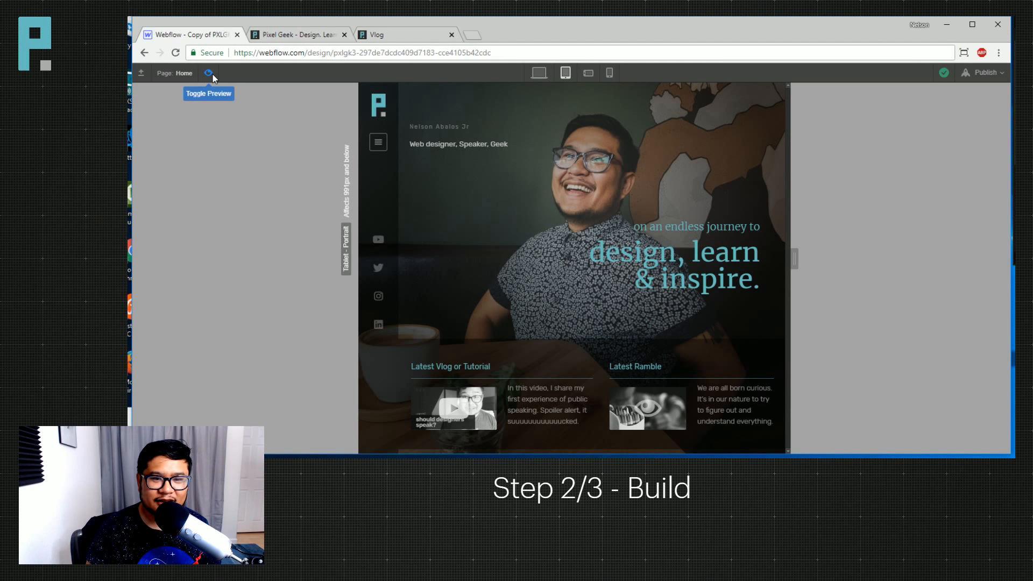
left_click(211, 75)
left_click(211, 75)
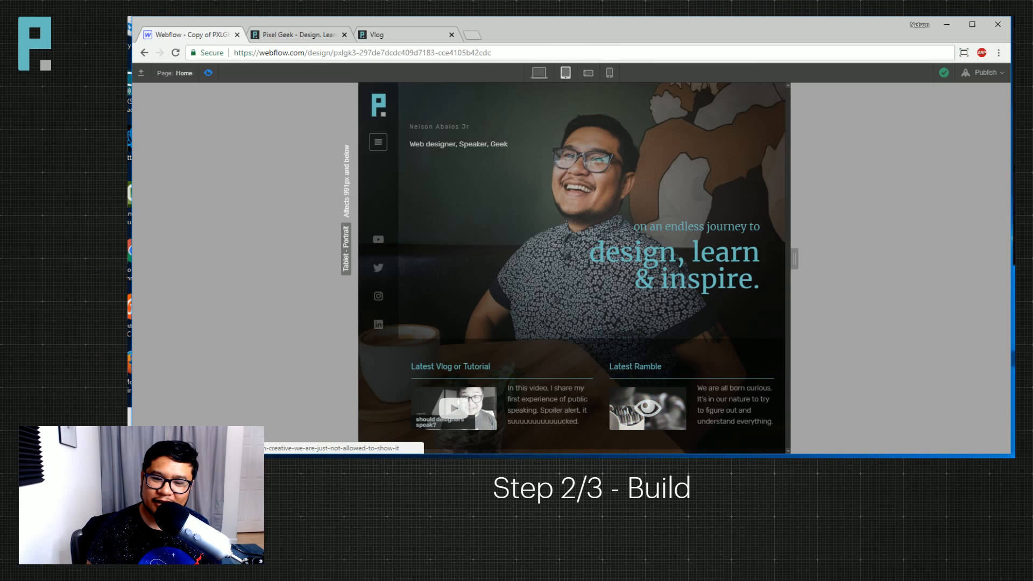
left_click(207, 73)
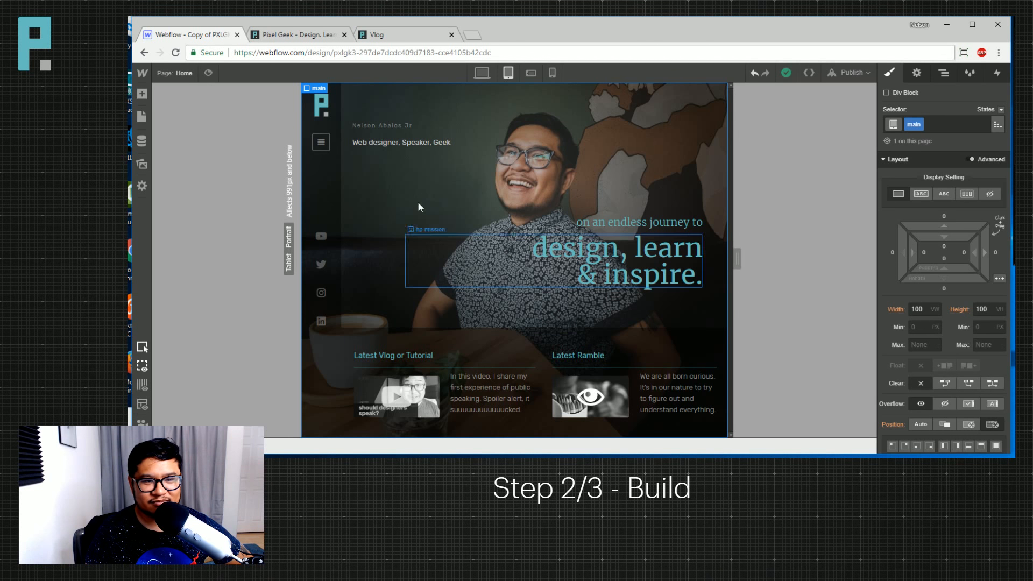
Clear the top margin of the hp info text block in the tablet view.
left_click(410, 142)
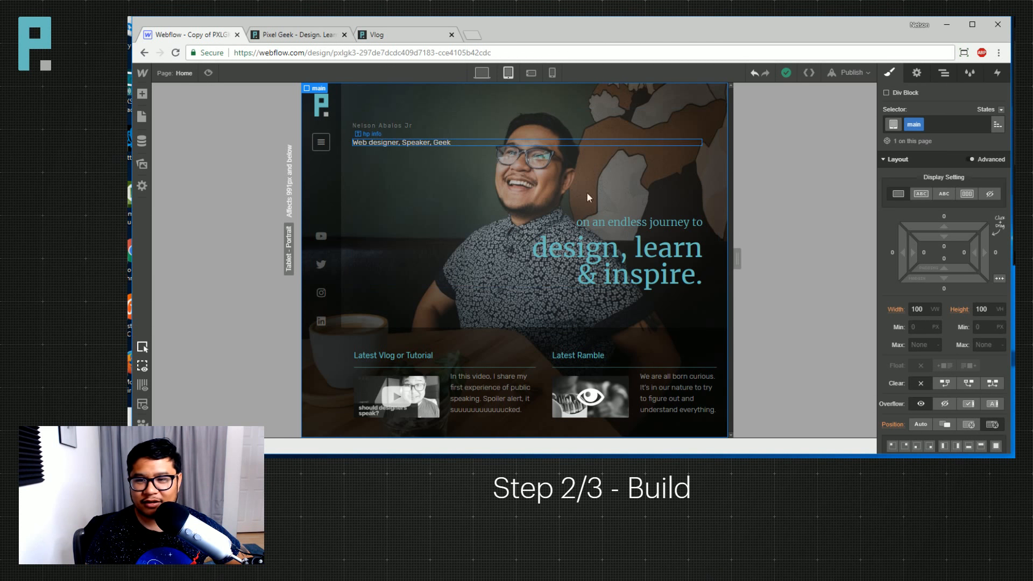
left_click(944, 216)
left_click(934, 261)
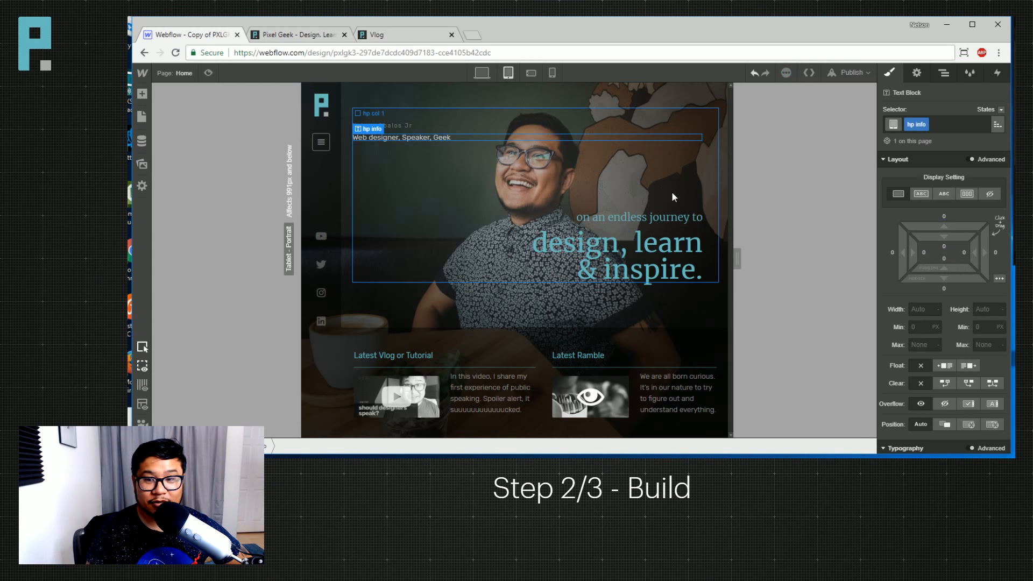
Clear the hp h1 heading's bottom margin to 0 in the tablet view, then raise it slightly.
left_click(400, 126)
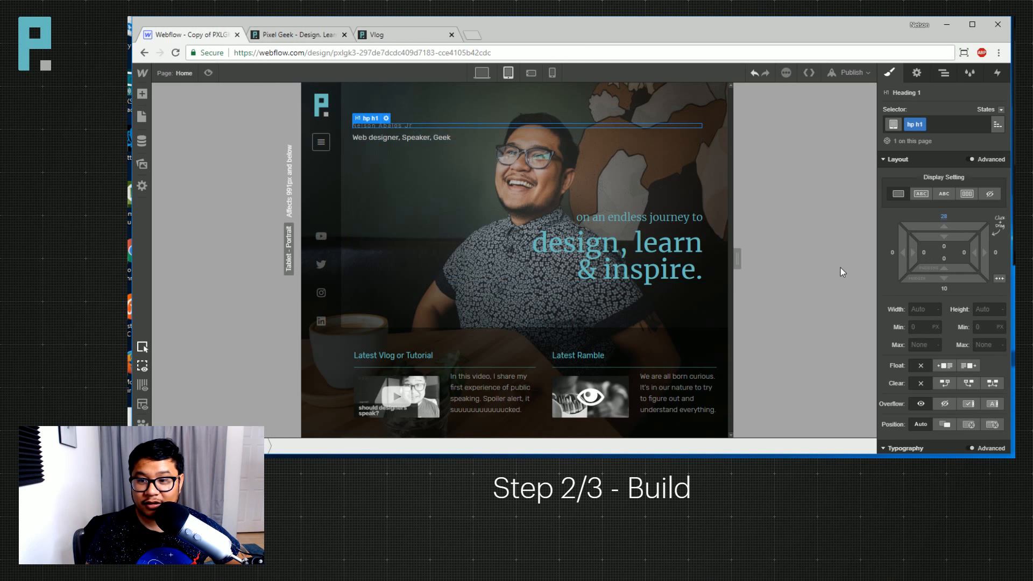
left_click(943, 289)
type("0")
key("Return")
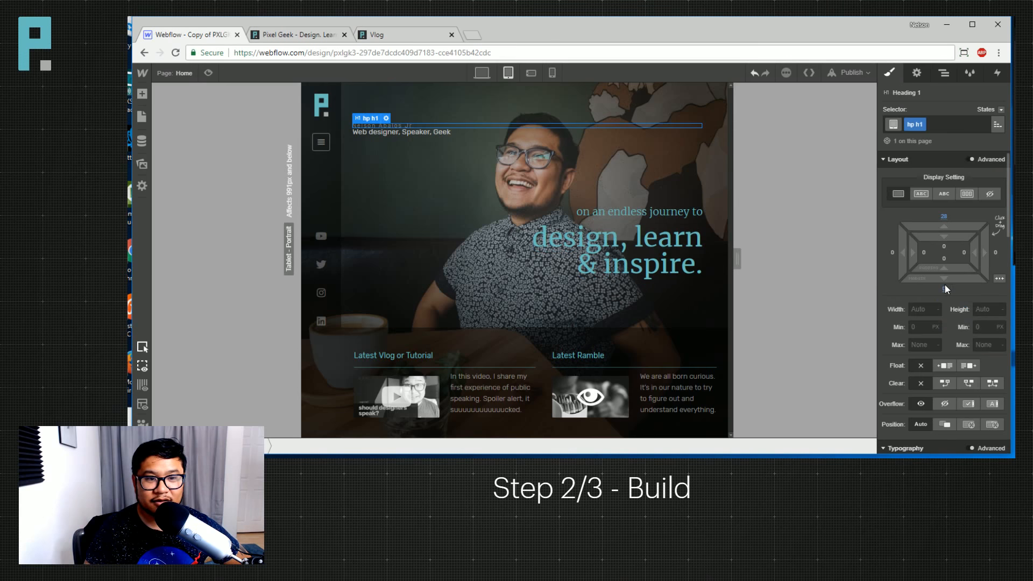
left_click_drag(952, 278, 953, 283)
left_click(495, 169)
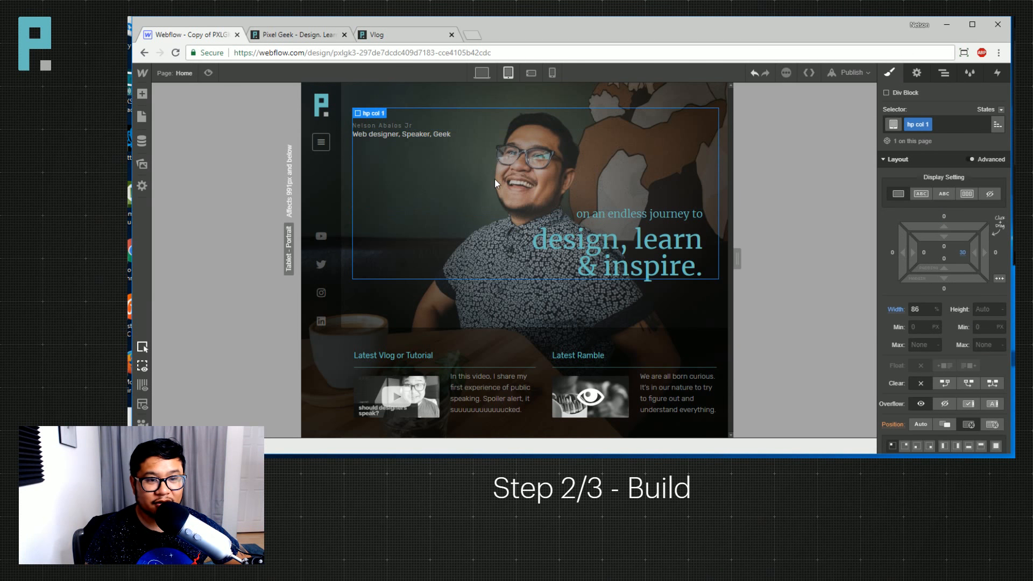
Set the hp h1 heading's font size and line height to 2 VW each in the tablet view.
left_click(388, 125)
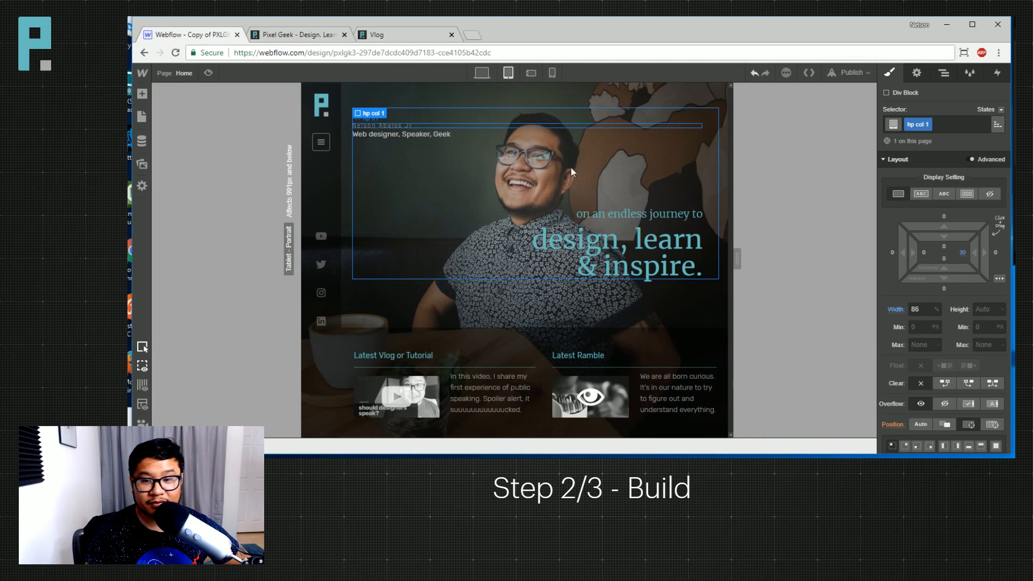
scroll(924, 376, "down", 3)
left_click(918, 359)
type("2.3")
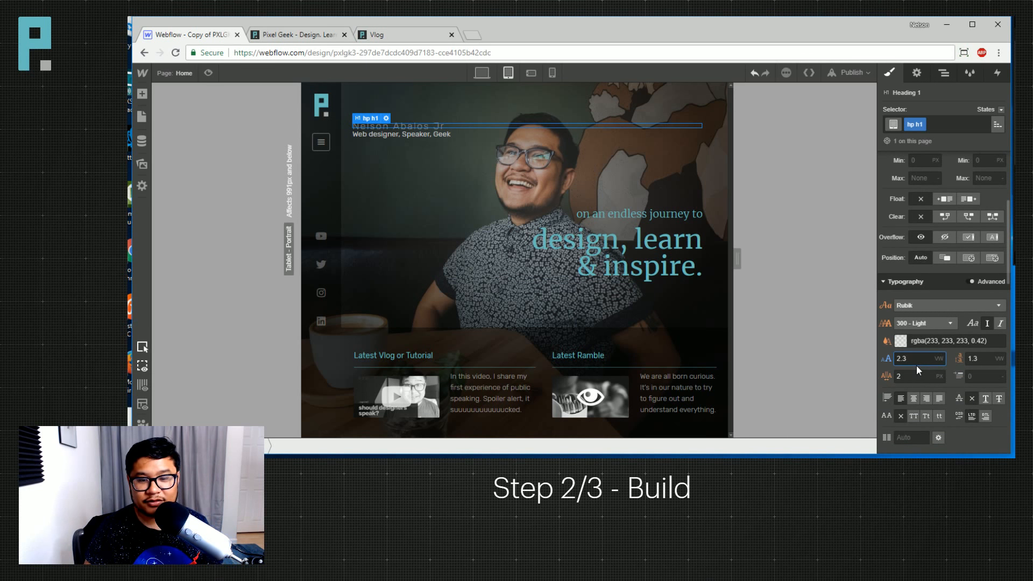
key("BackSpace")
key("BackSpace")
key("Tab")
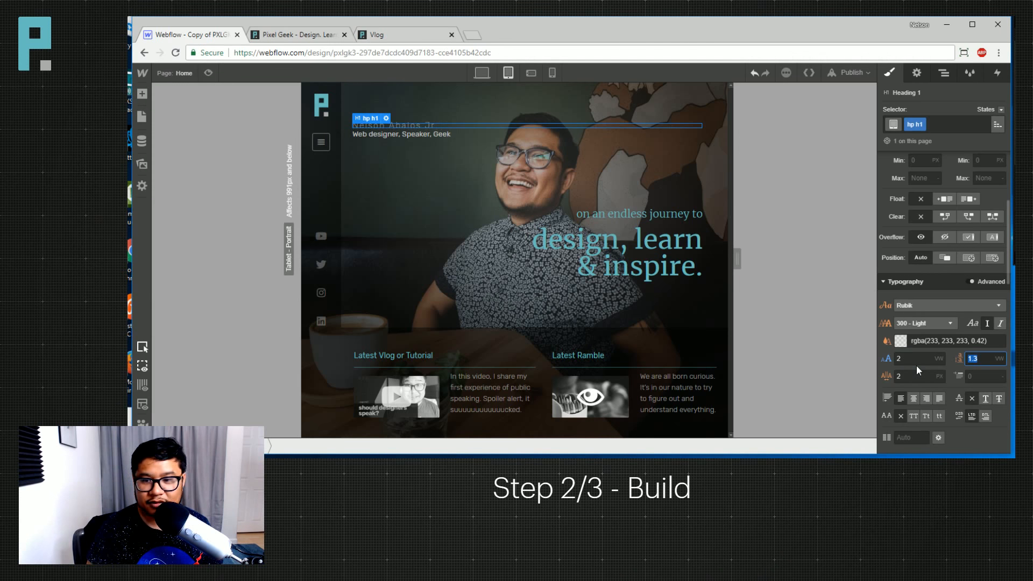
type("2")
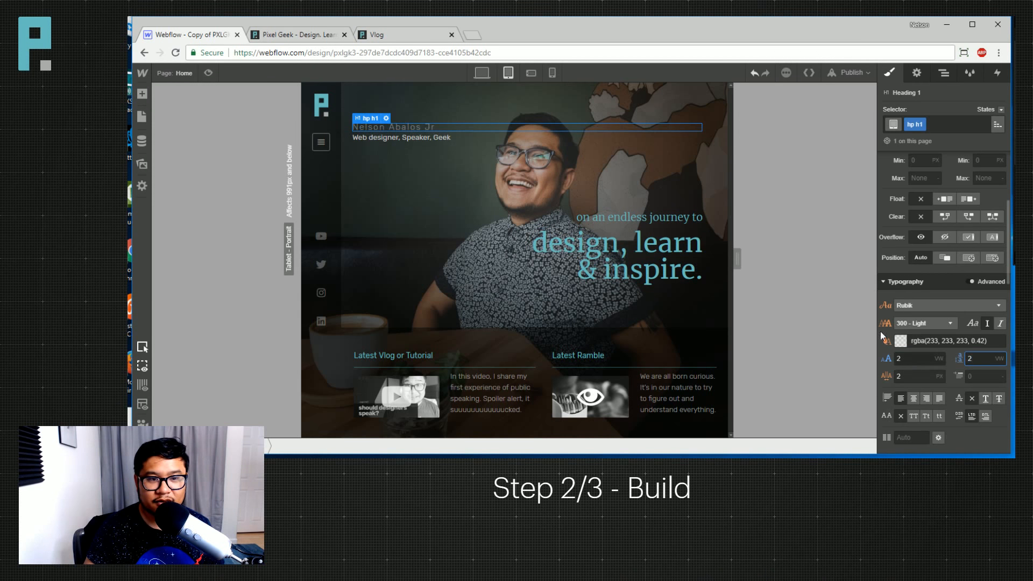
left_click(459, 182)
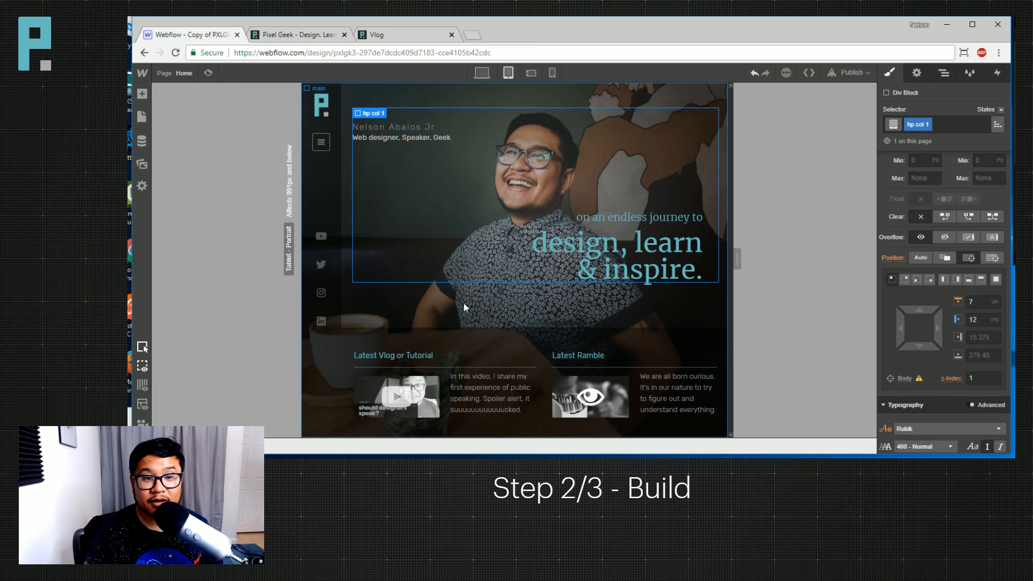
Increase the top margin of the mission text's first line to 24vh in the tablet view.
left_click(639, 218)
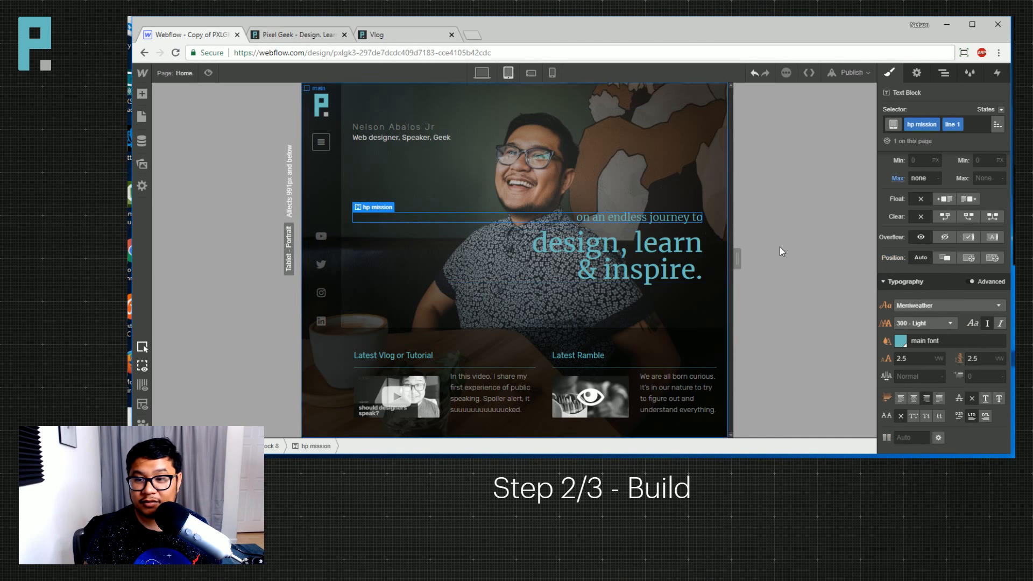
scroll(947, 226, "up", 5)
mouse_move(956, 228)
left_mouse_down()
mouse_move(957, 211)
mouse_move(956, 220)
left_mouse_up()
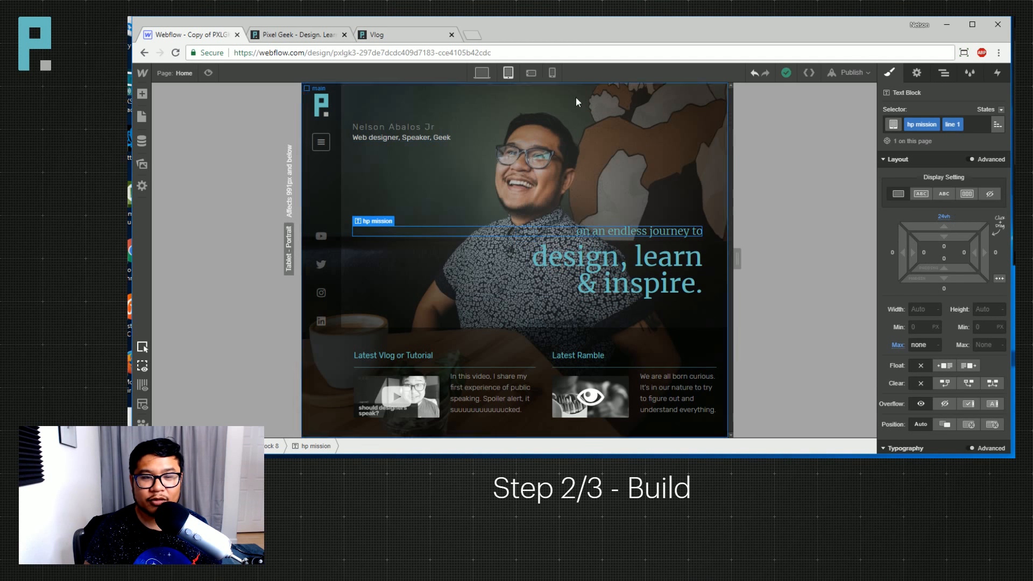
Compare the desktop layout with the tablet one, inspect hp col 1 and hp col 2, and preview the tablet page load animation.
left_click(482, 73)
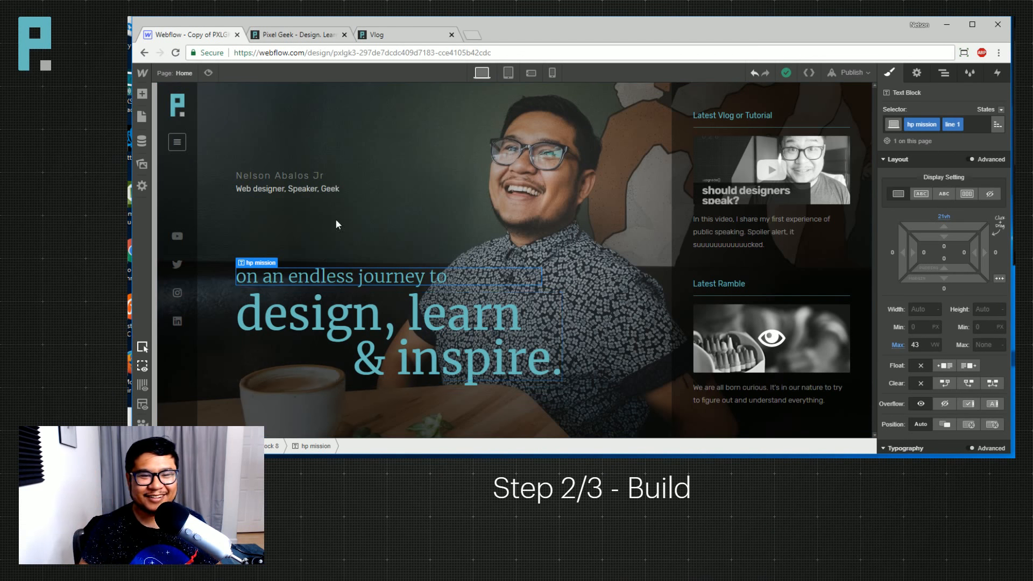
left_click(508, 73)
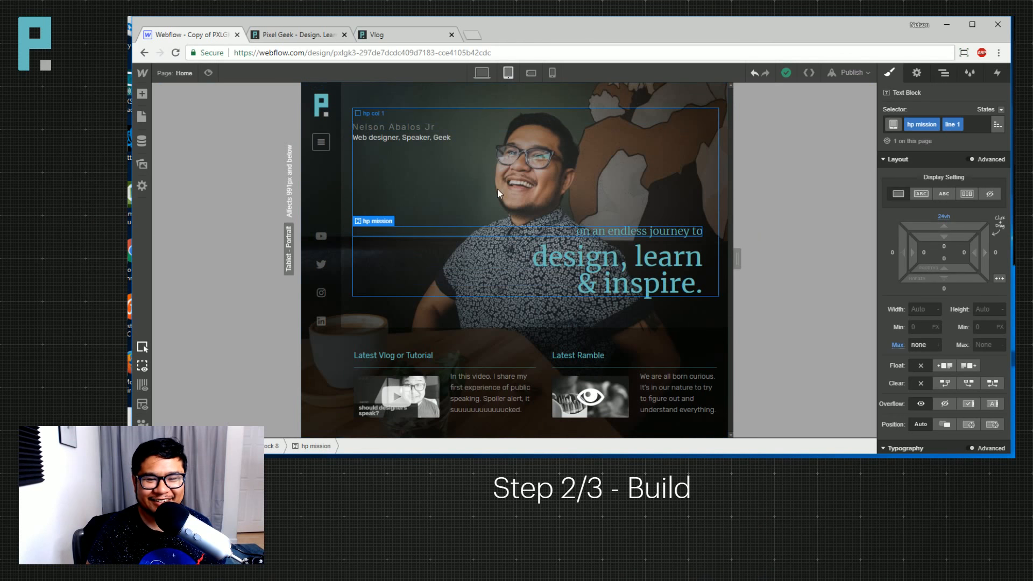
left_click(401, 293)
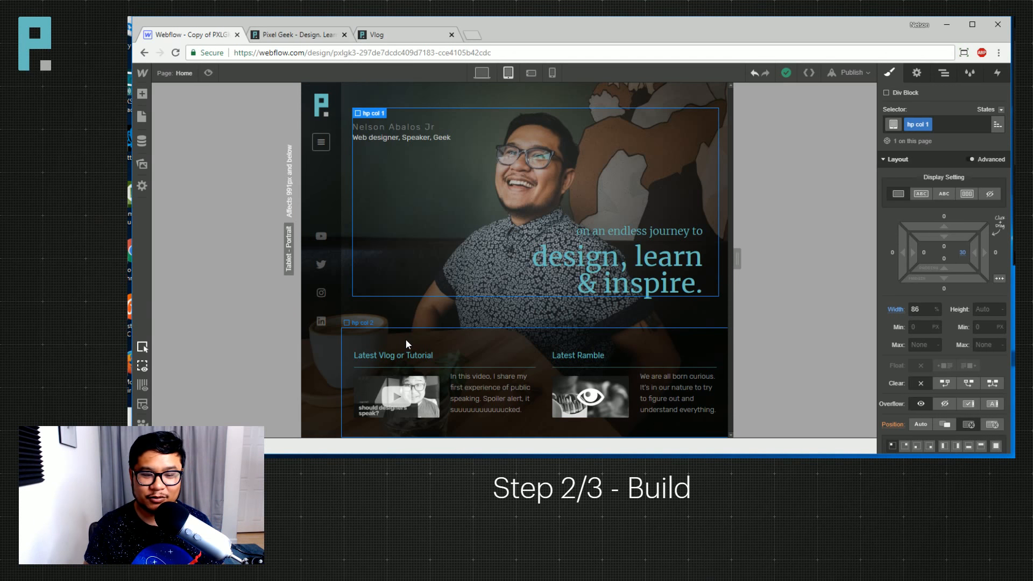
left_click(435, 340)
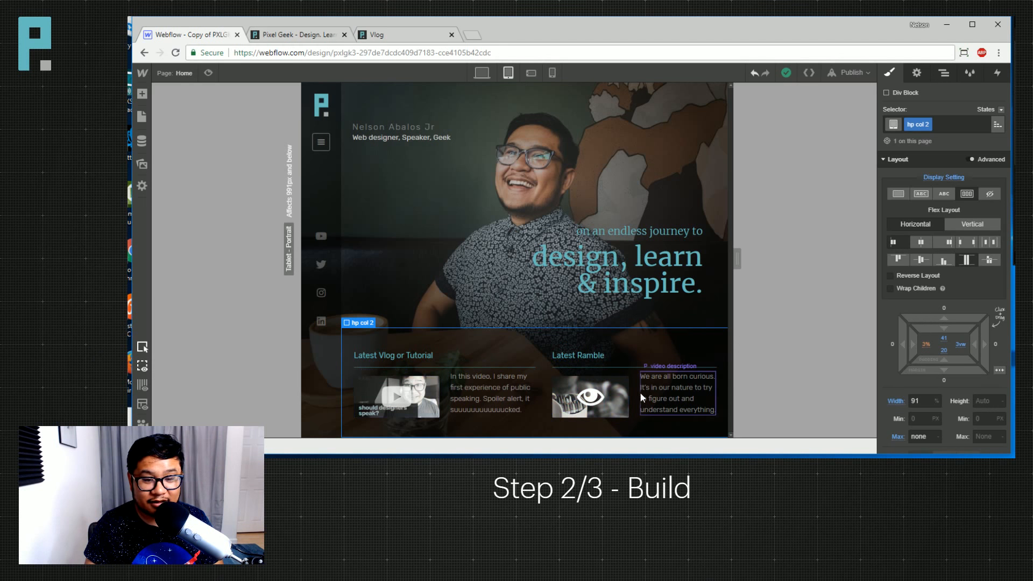
left_click(210, 72)
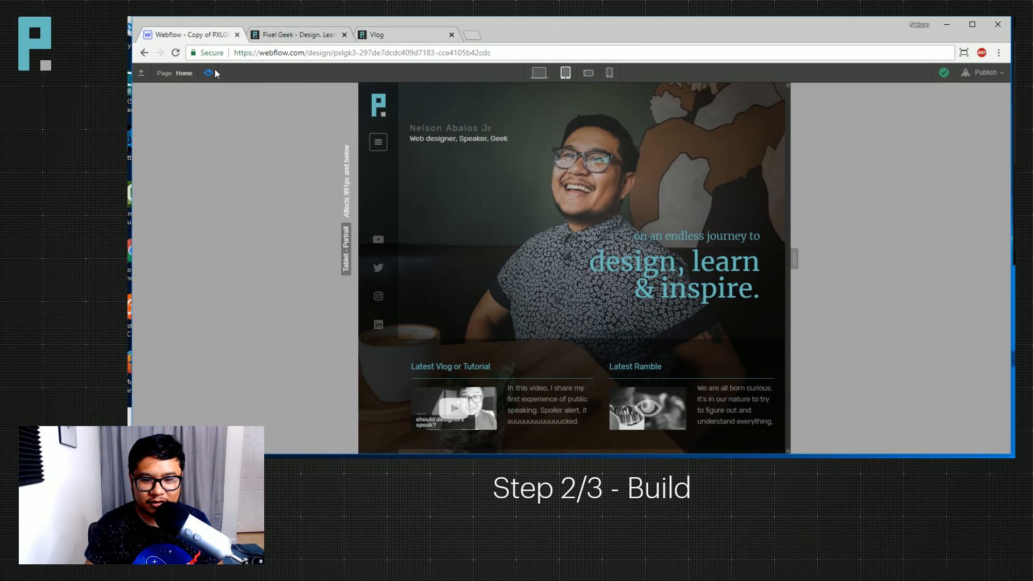
left_click(208, 73)
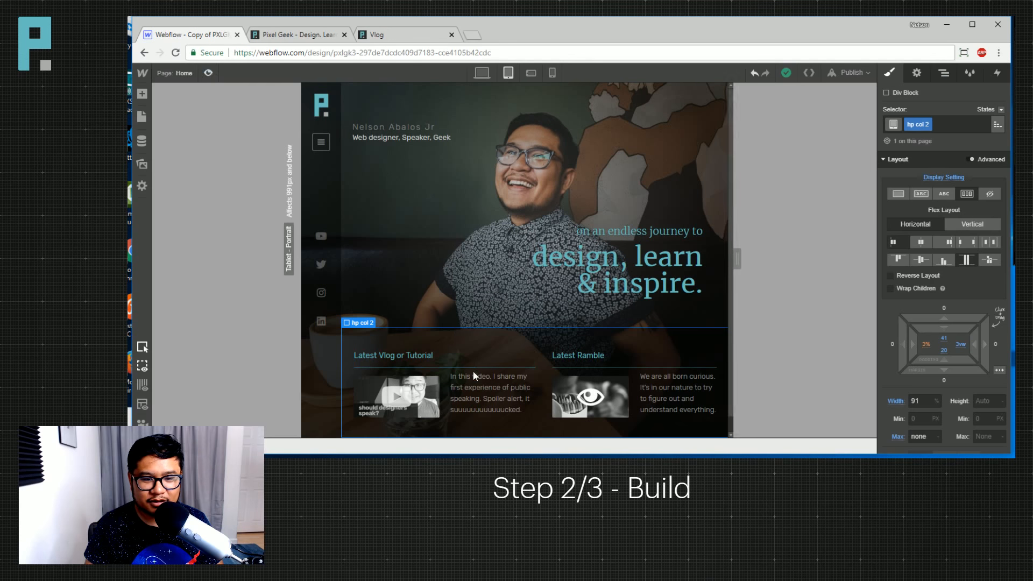
Increase hp col 2's bottom padding to 35 px in the tablet view and preview the page.
scroll(957, 338, "down", 3)
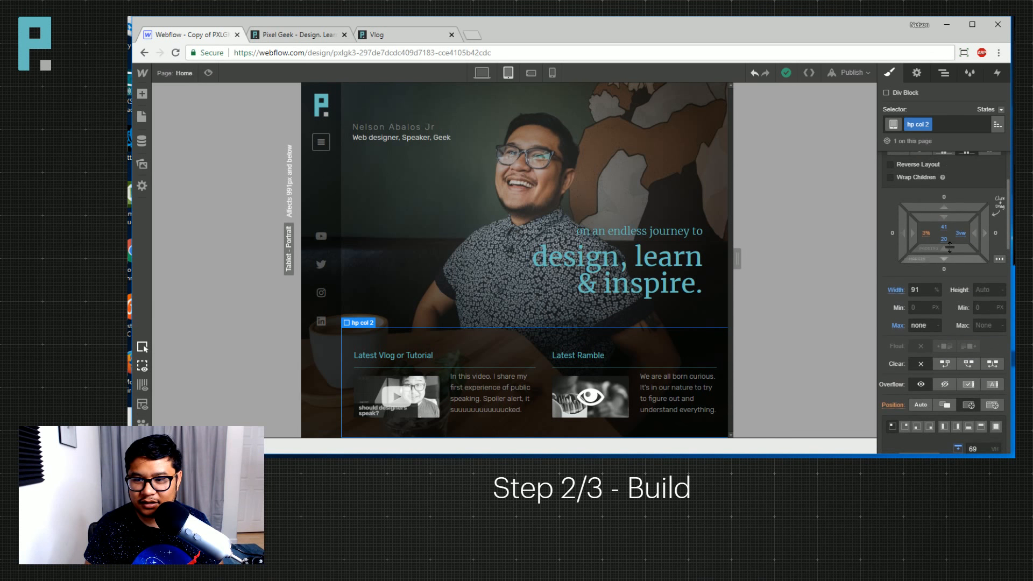
left_click_drag(949, 247, 896, 225)
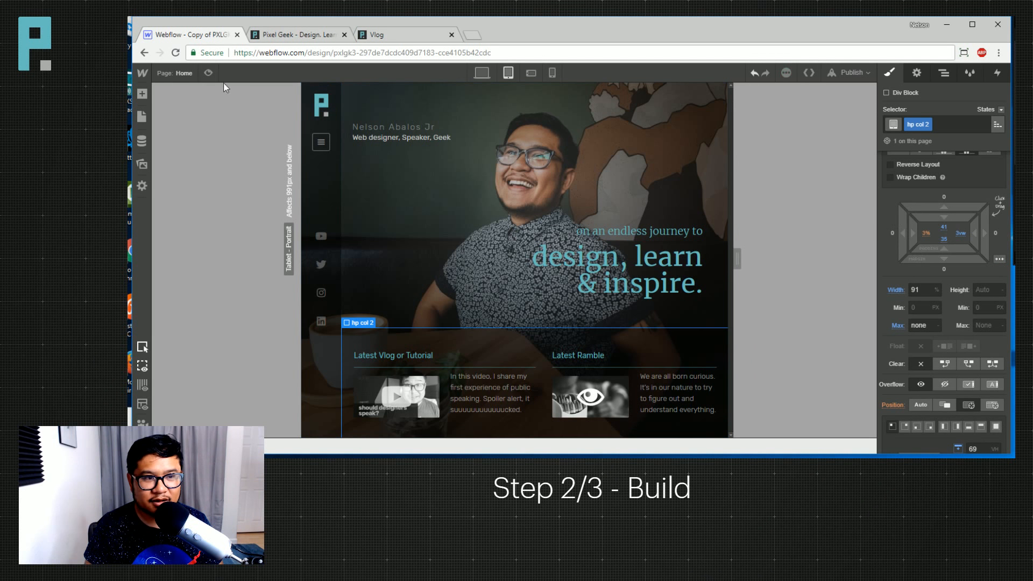
left_click(209, 73)
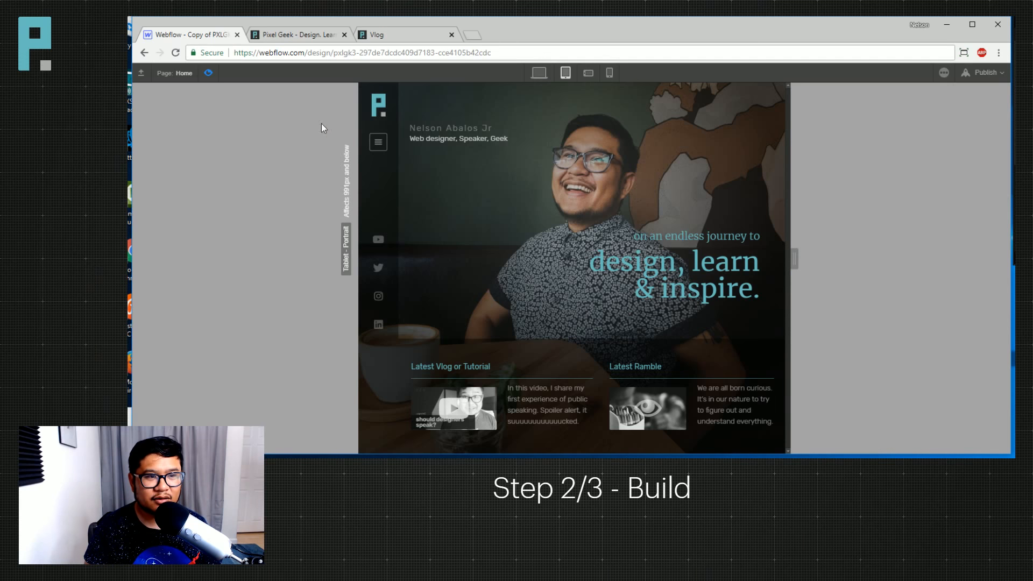
left_click(207, 73)
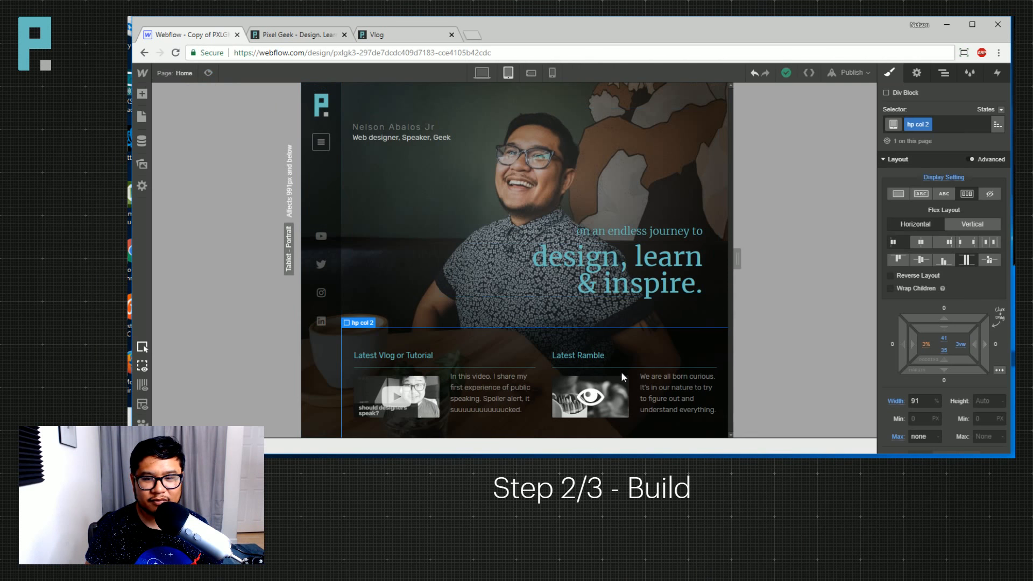
Change hp col 2's bottom padding to a vh value, fine-tune it and preview the tablet page.
left_click(944, 351)
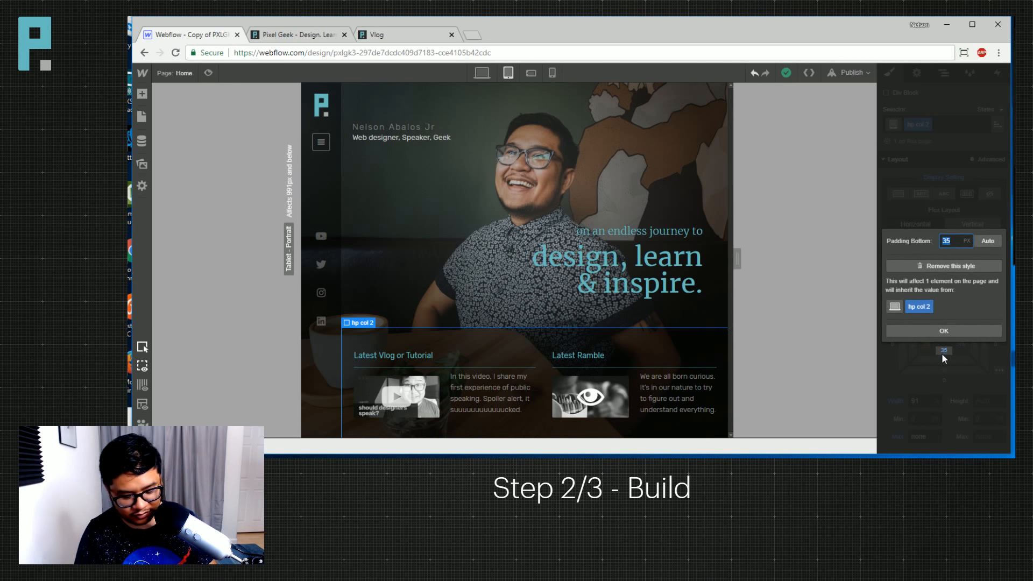
key("Return")
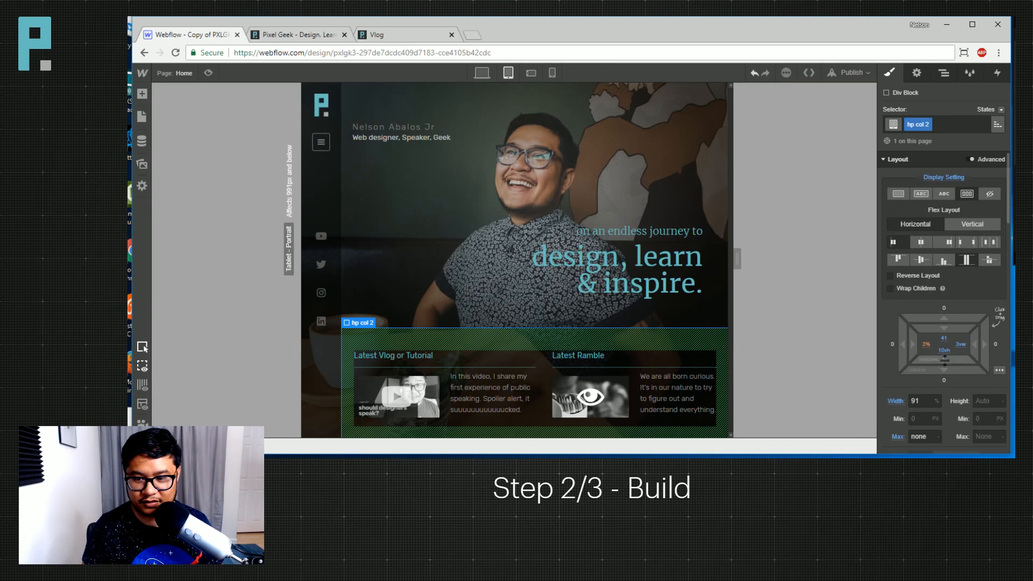
left_click_drag(534, 436, 534, 451)
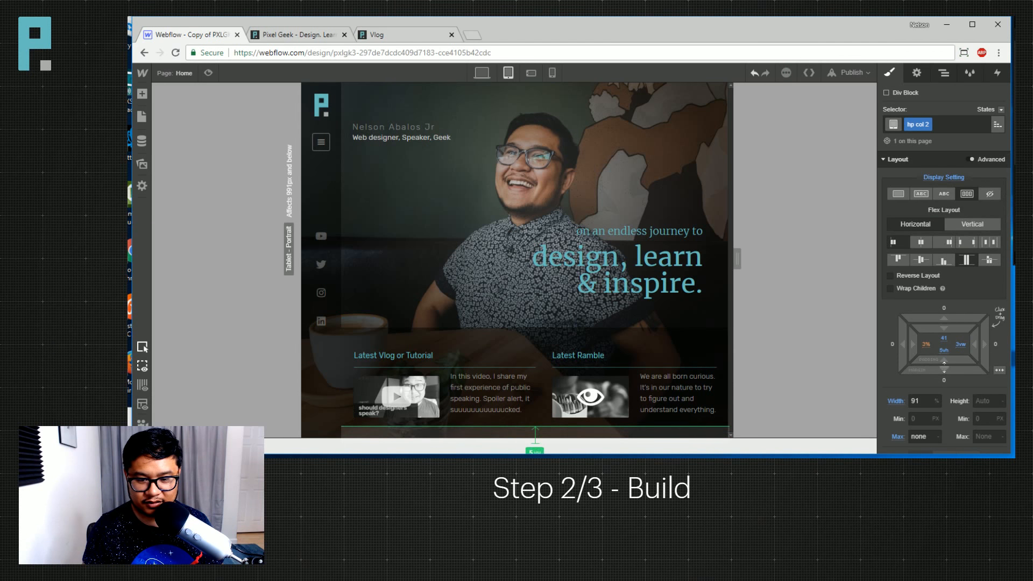
left_click(207, 73)
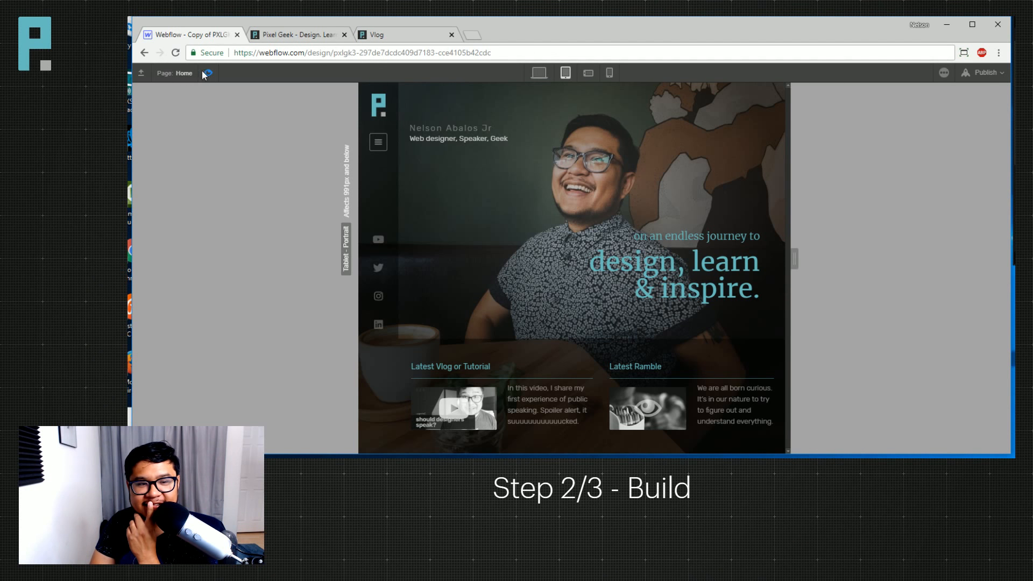
left_click(206, 73)
Remove the tablet left margin override from the "and" text span, then try a larger left margin and undo it.
left_click(586, 284)
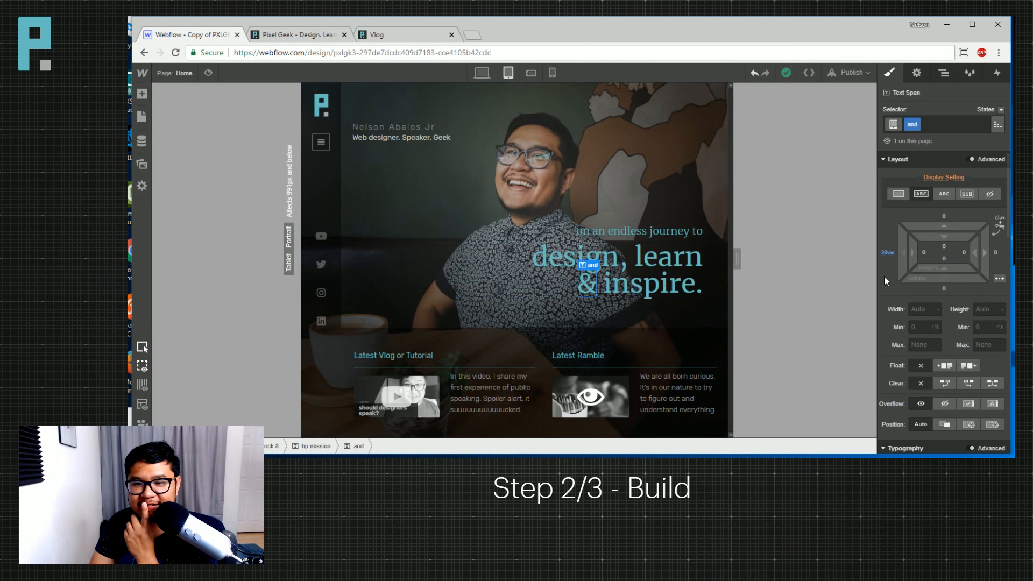
left_click(888, 252)
left_click(908, 298)
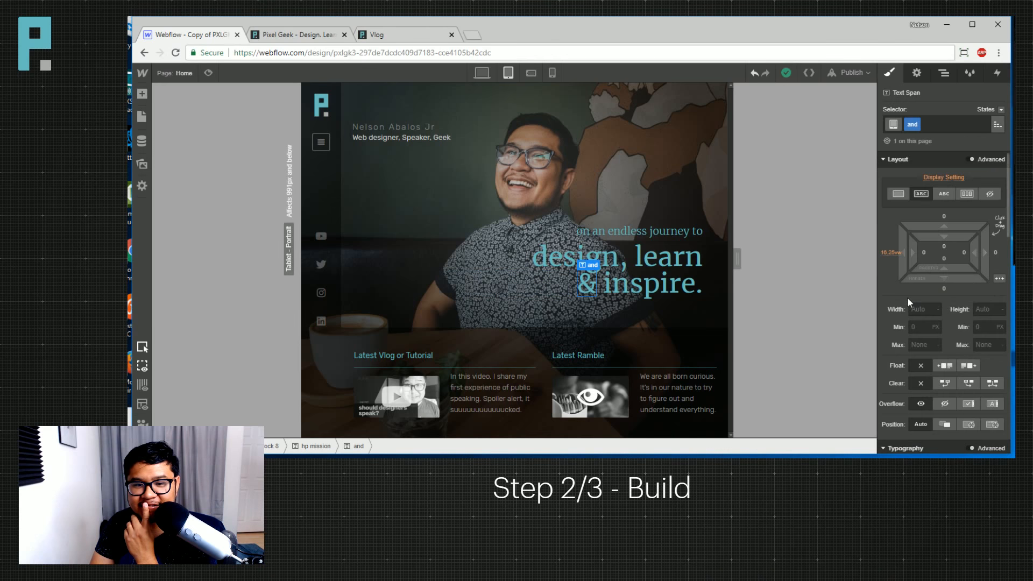
left_click_drag(897, 261, 865, 262)
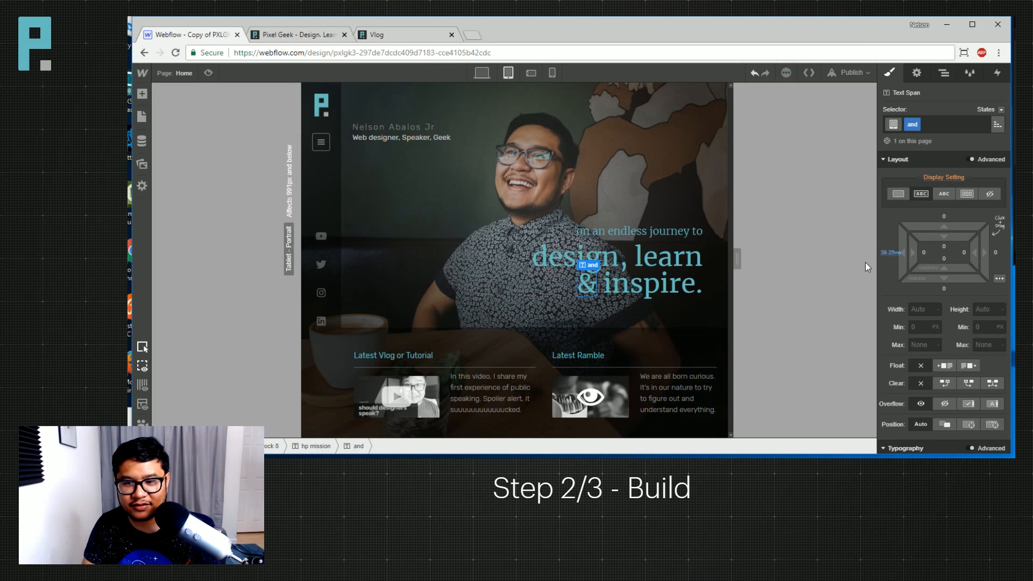
key("ctrl+z")
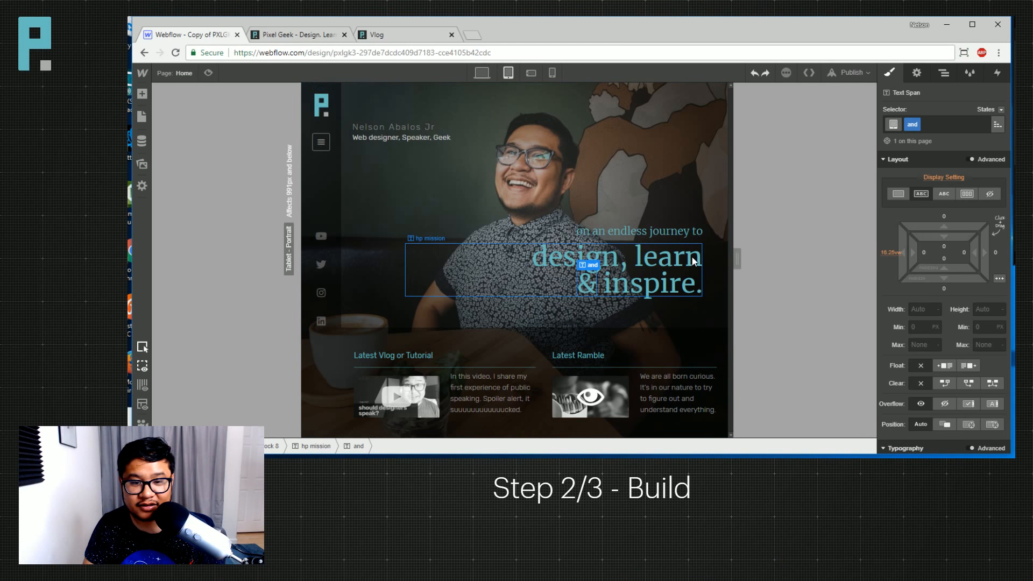
Add spaces after "learn" in the mission text's second line in the desktop view and check the tablet view.
left_click(505, 262)
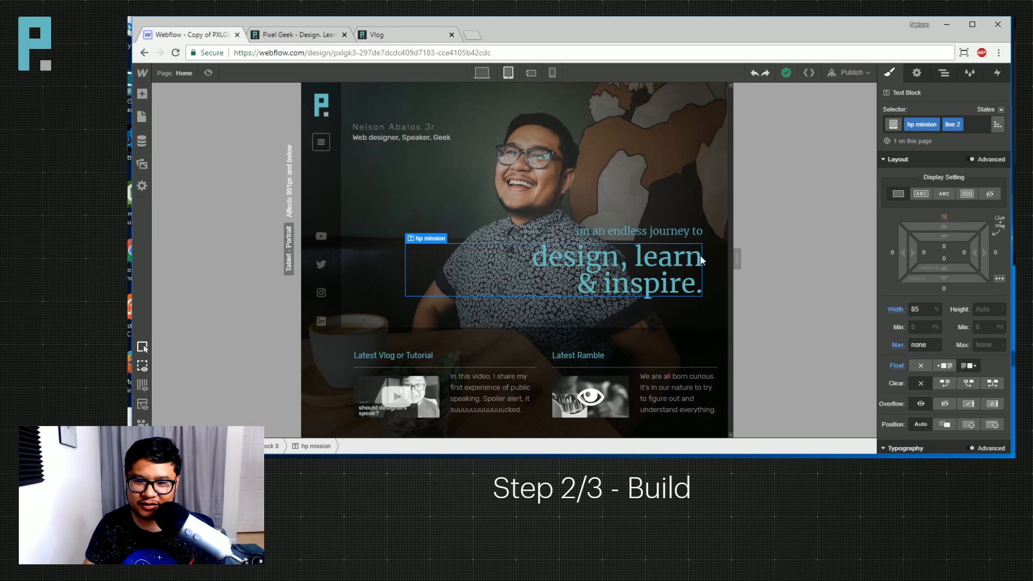
key("shift+1")
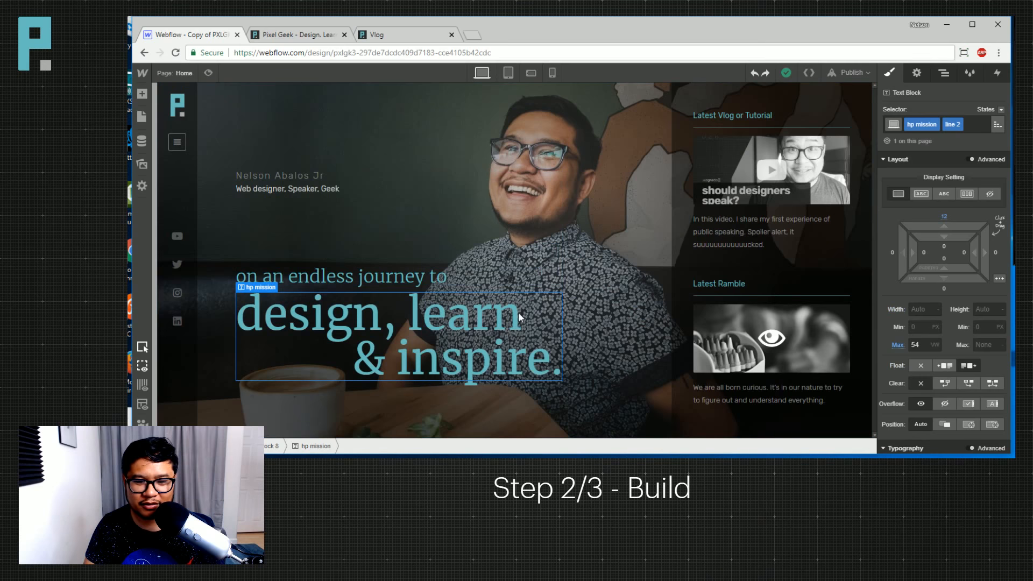
double_click(407, 321)
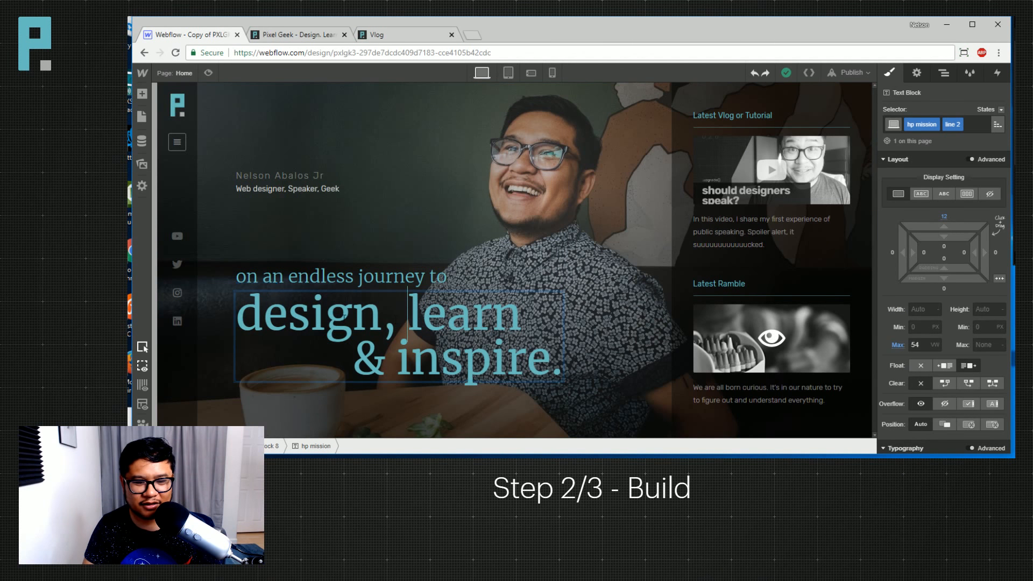
left_click(527, 318)
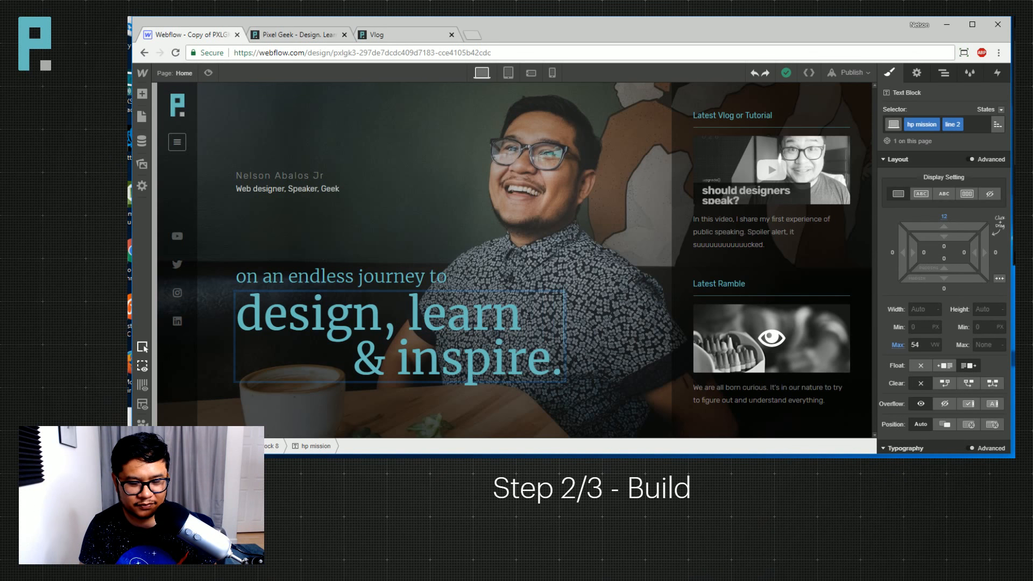
key("Escape")
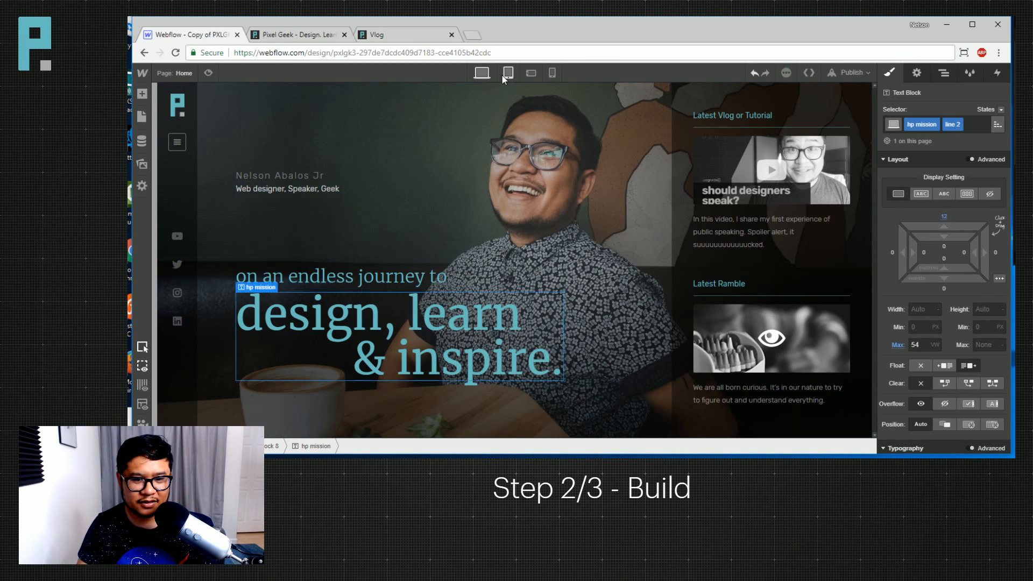
left_click(508, 73)
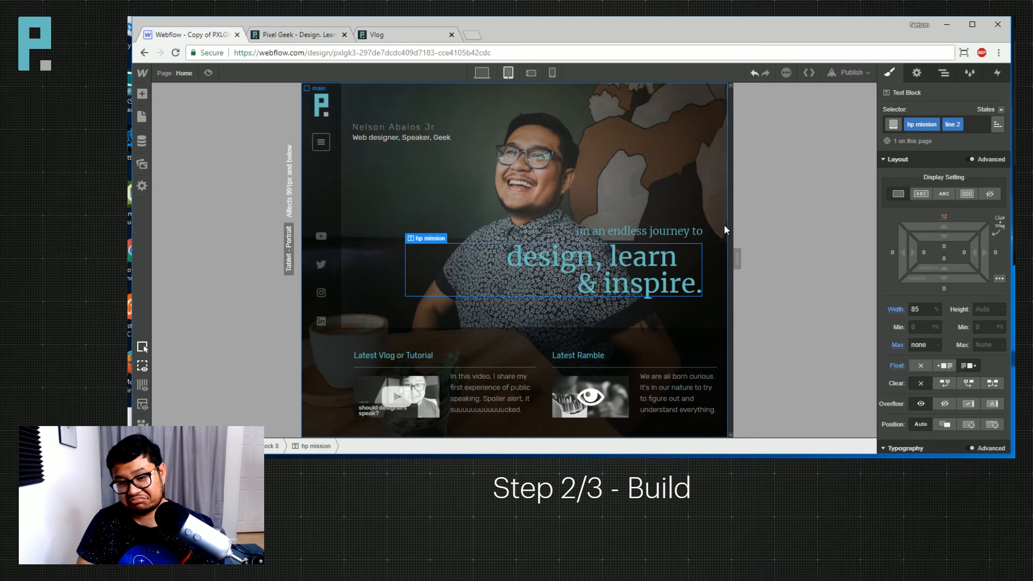
Try a right padding of 107 on the mission text's first line and remove that padding.
left_click(681, 229)
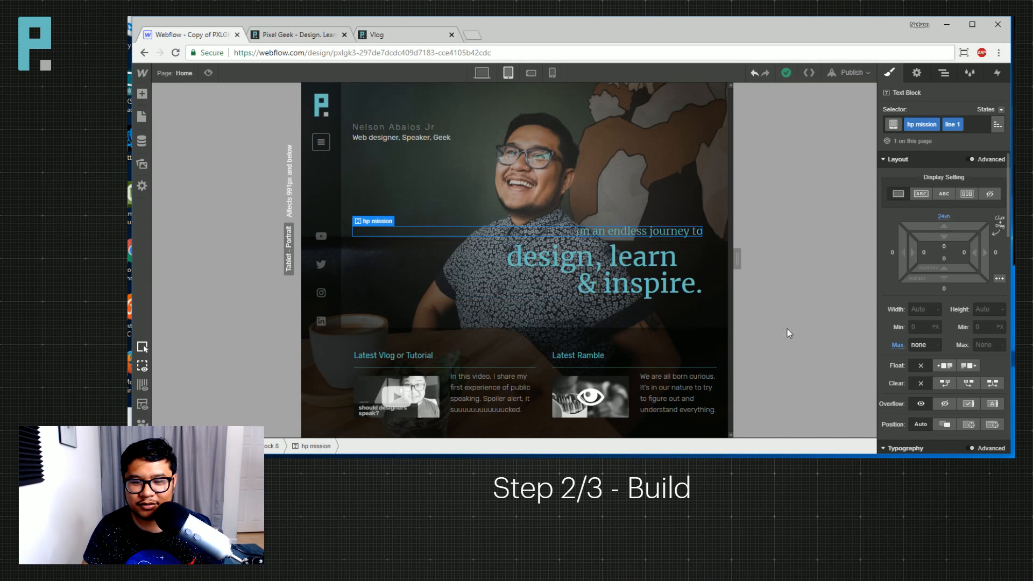
left_click_drag(975, 253, 812, 269)
left_click(955, 252)
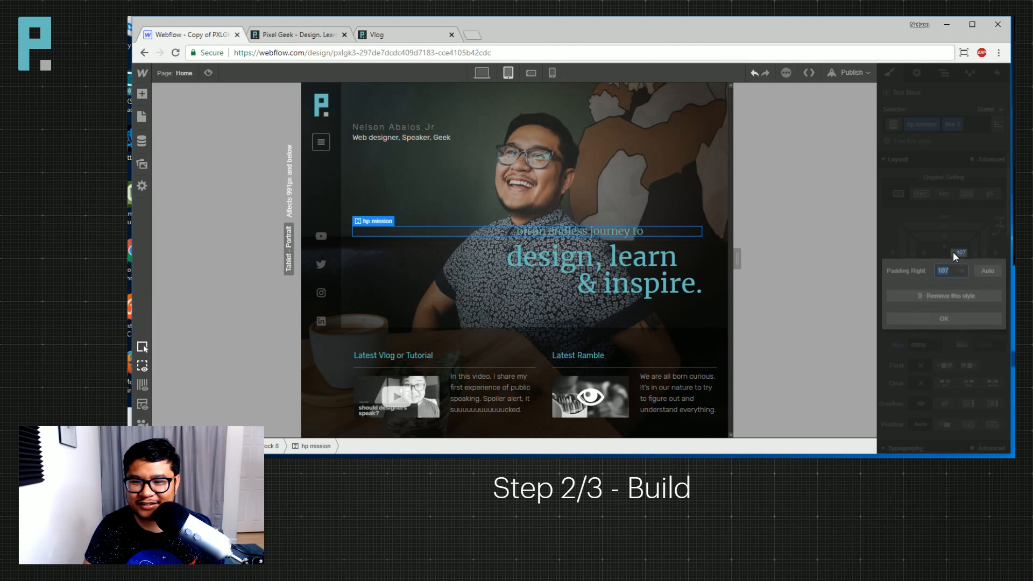
left_click(928, 299)
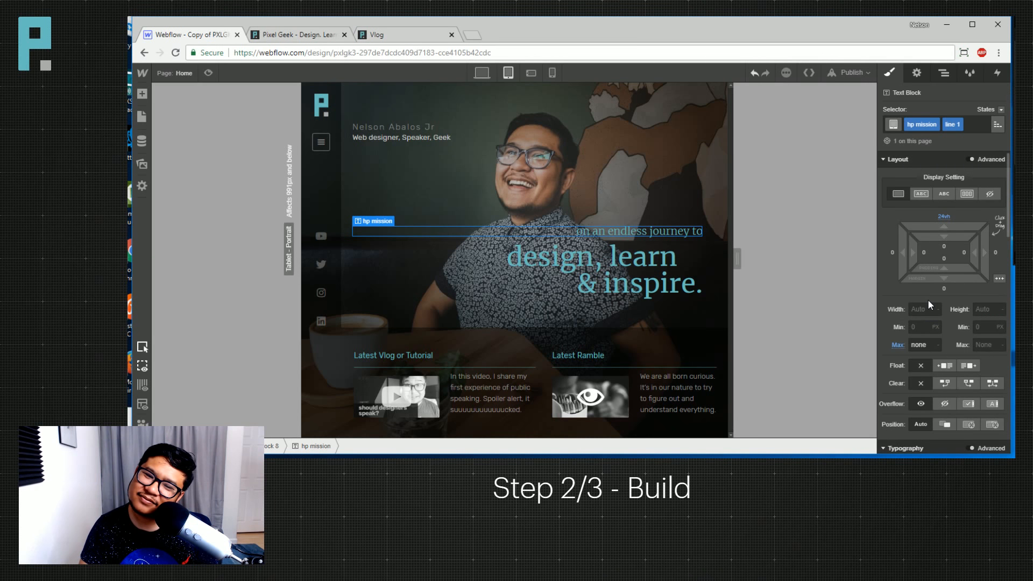
Delete the extra spaces after "learn" in the mission text's second line.
left_click(647, 254)
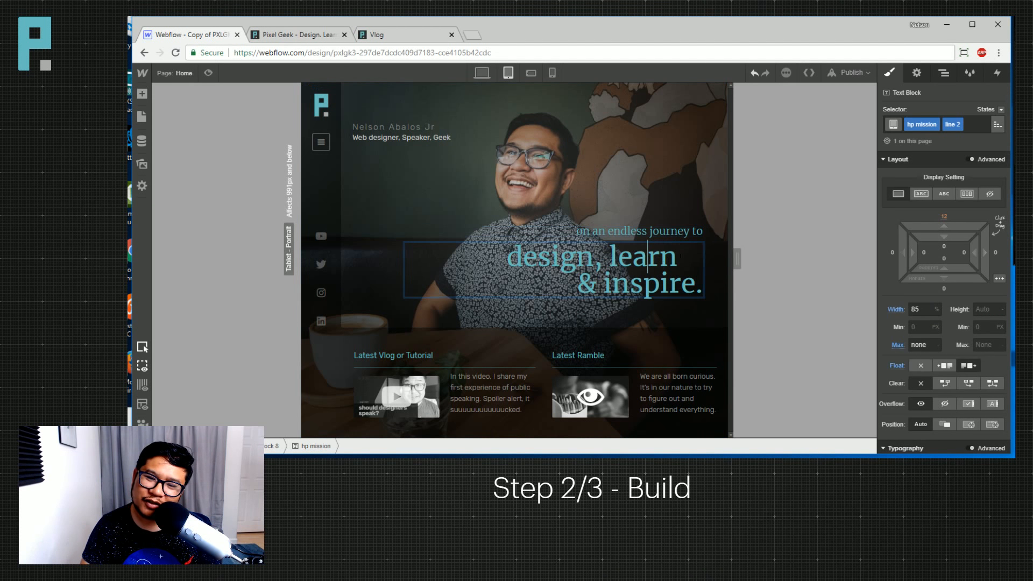
left_click(682, 256)
key("Delete")
key("Delete")
key("Delete")
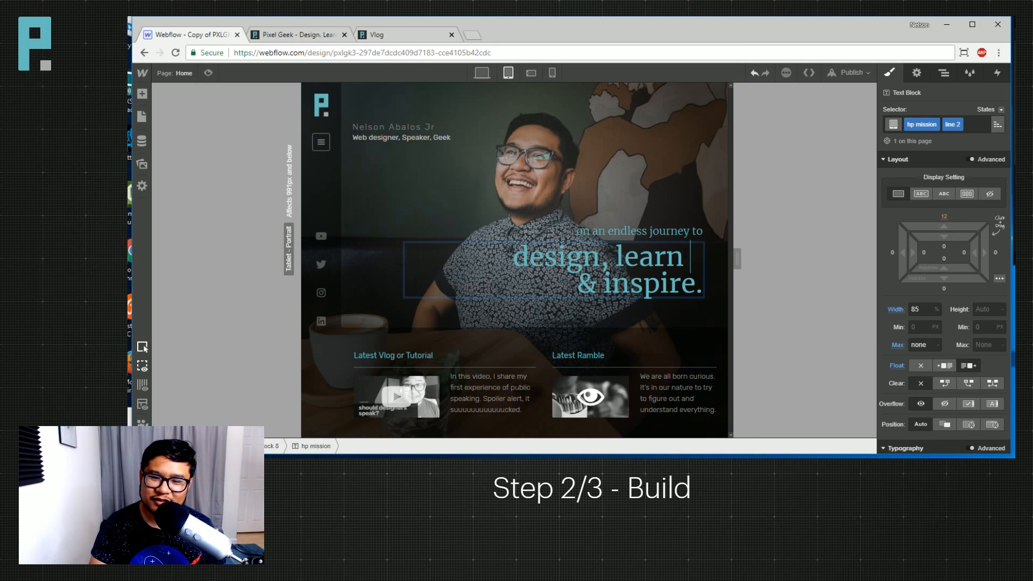
key("BackSpace")
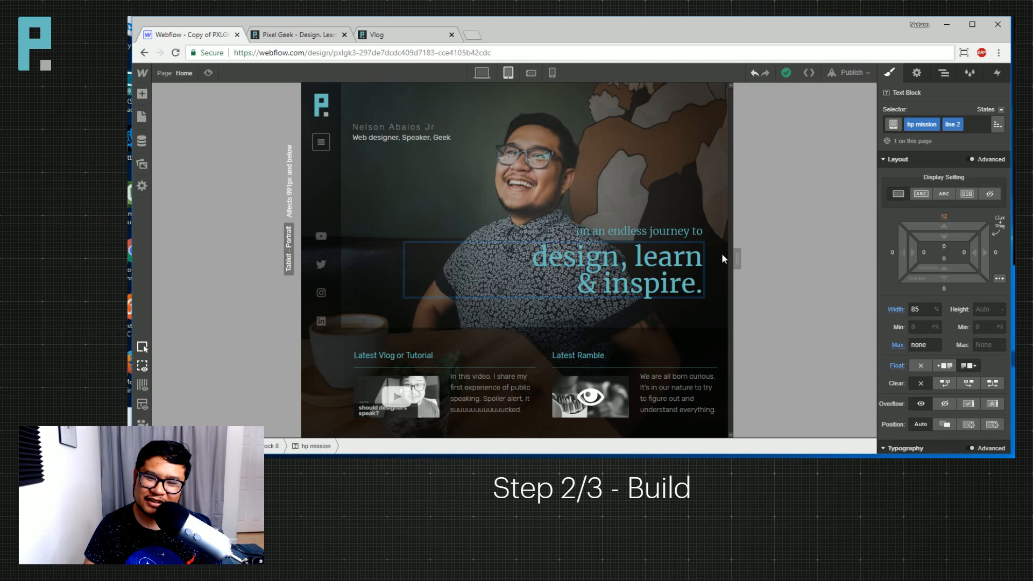
Remove the tablet left-margin override from the ampersand's "and" text span in the mission statement.
left_click(586, 283)
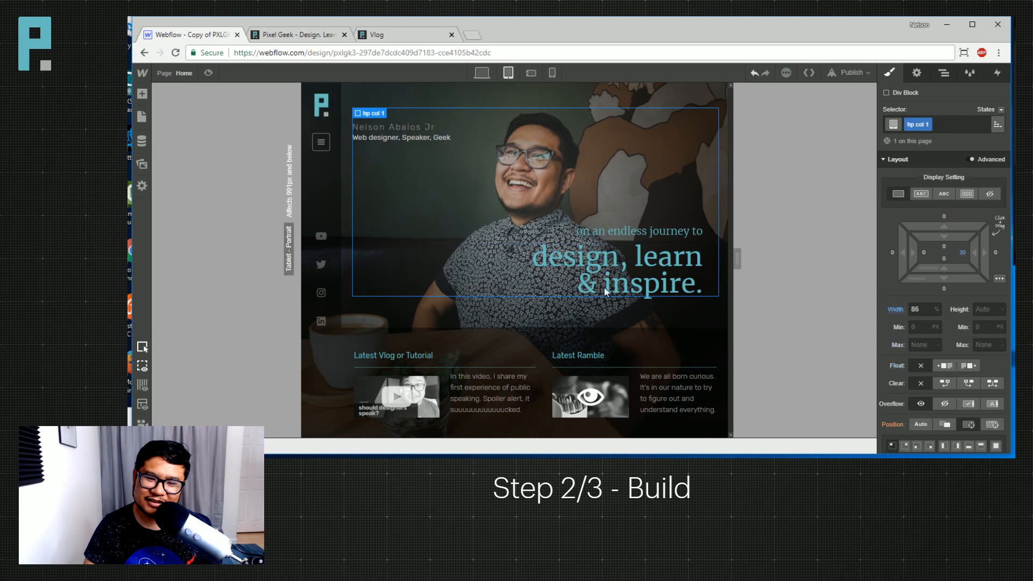
left_click_drag(899, 259, 990, 251)
left_click(888, 253)
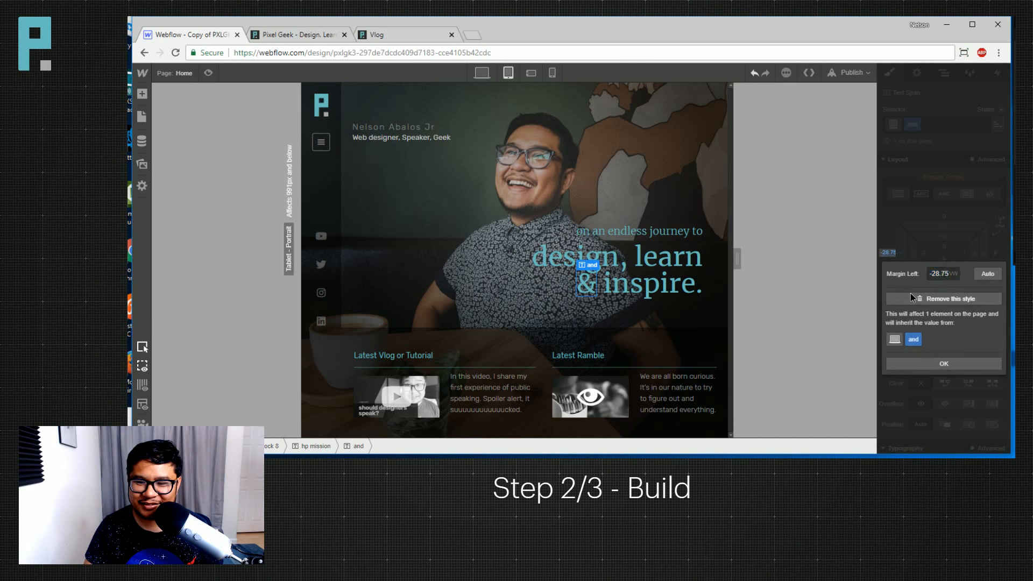
left_click(911, 295)
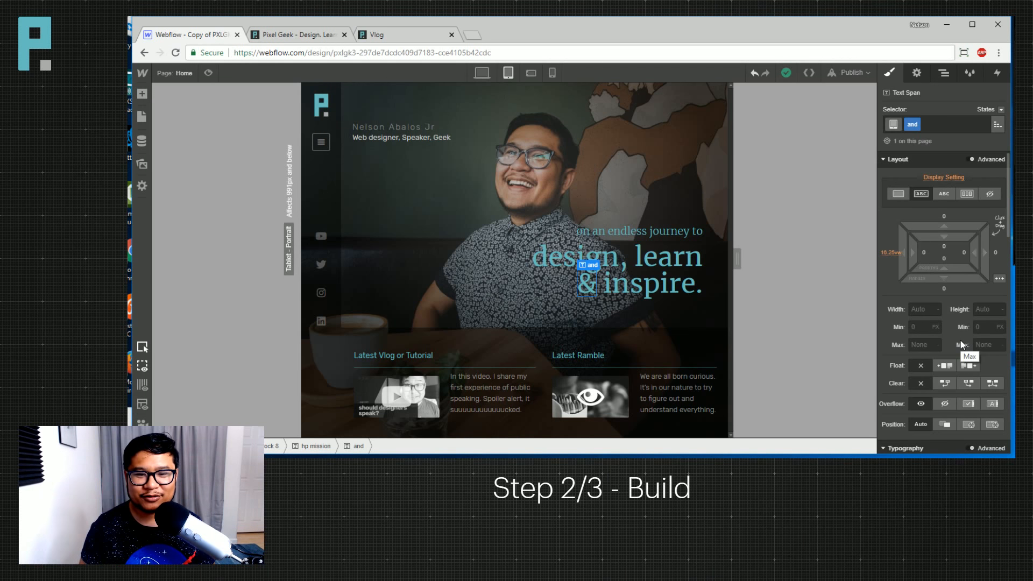
Reduce the top margin of the "design, learn & inspire." block to about 6 px and set the ampersand span's top margin to 10 px.
left_click(678, 293)
left_click(592, 288)
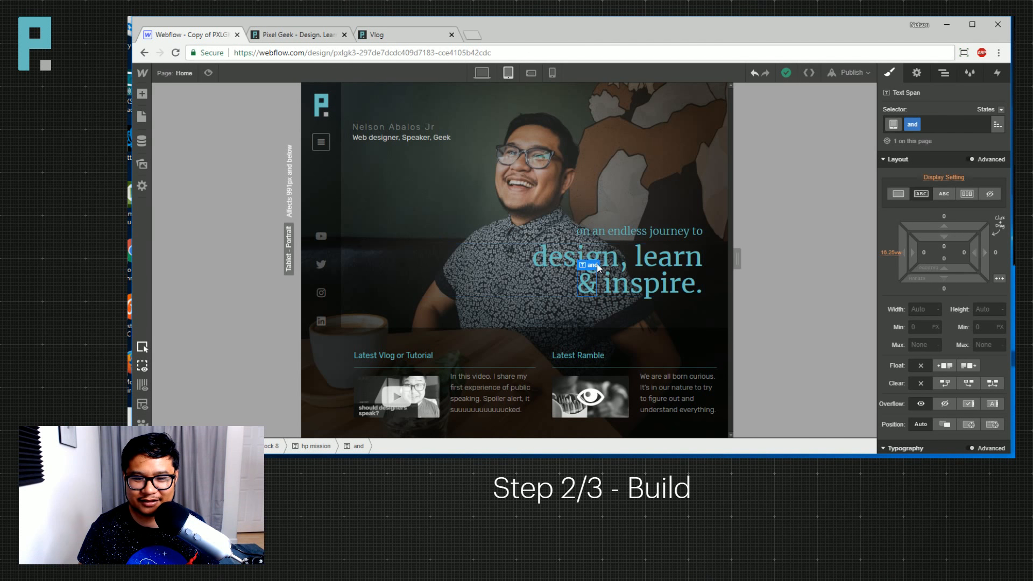
left_click(549, 295)
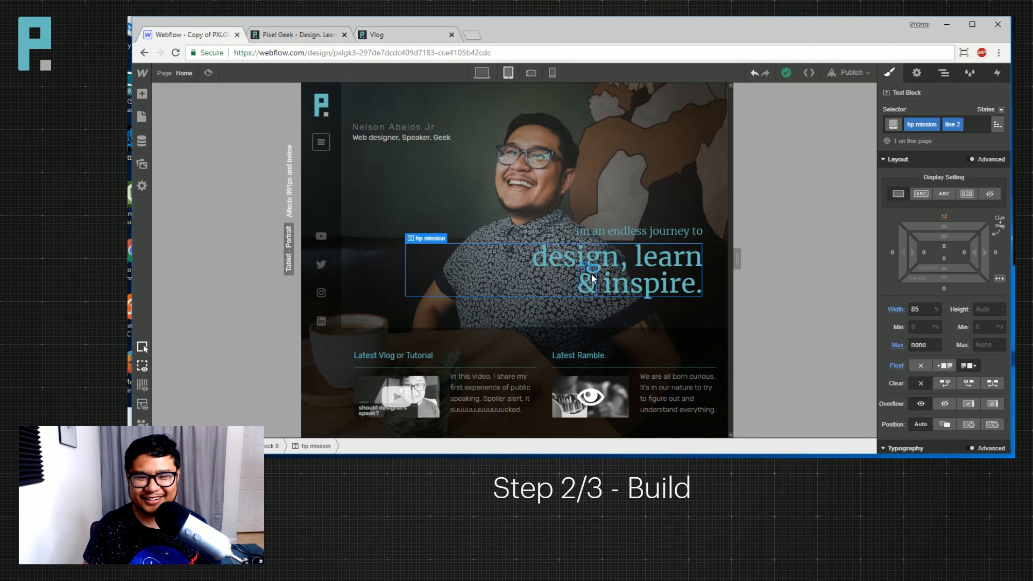
left_click(660, 228)
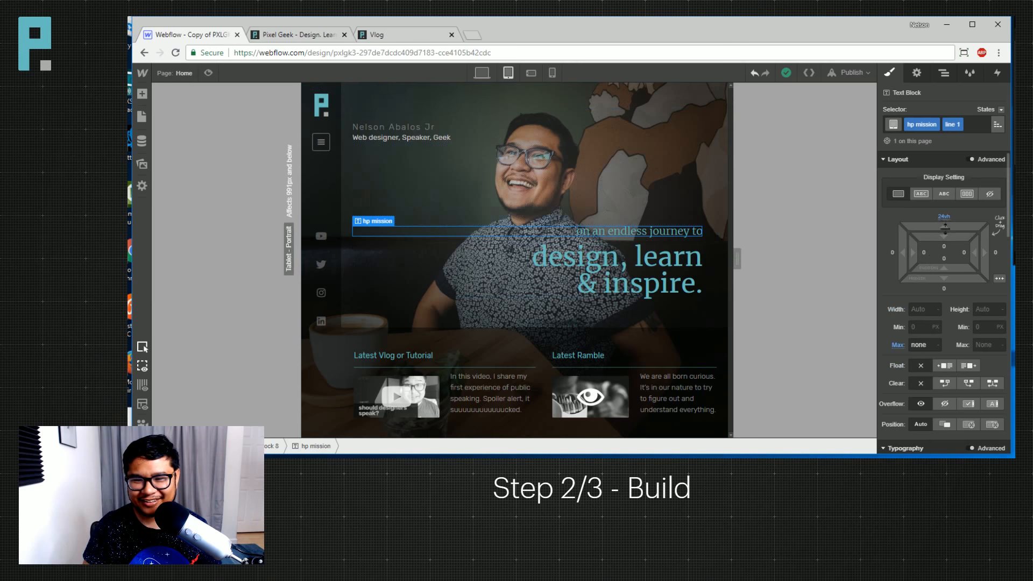
left_click(699, 261)
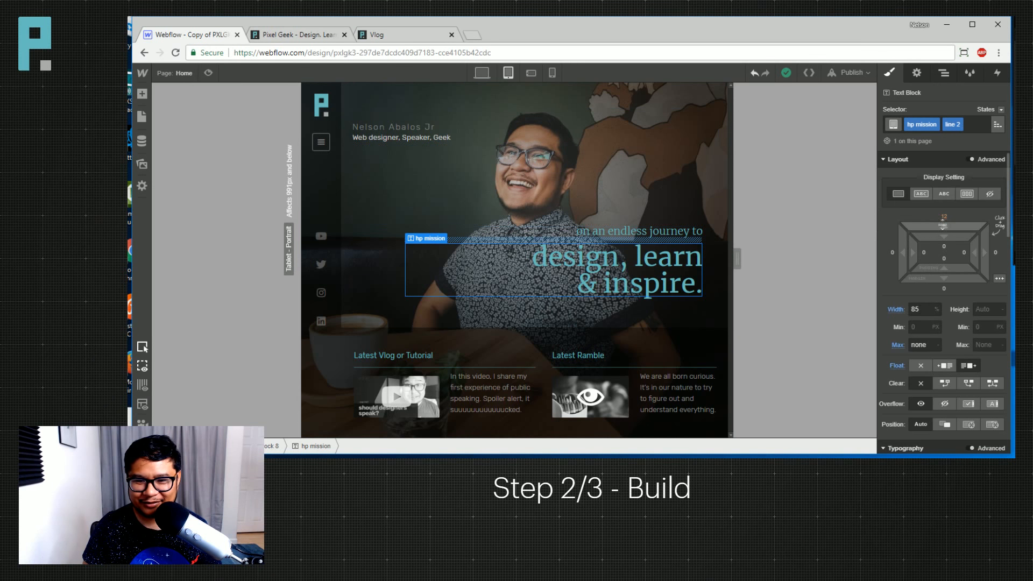
left_click_drag(942, 231, 931, 212)
left_click(603, 297)
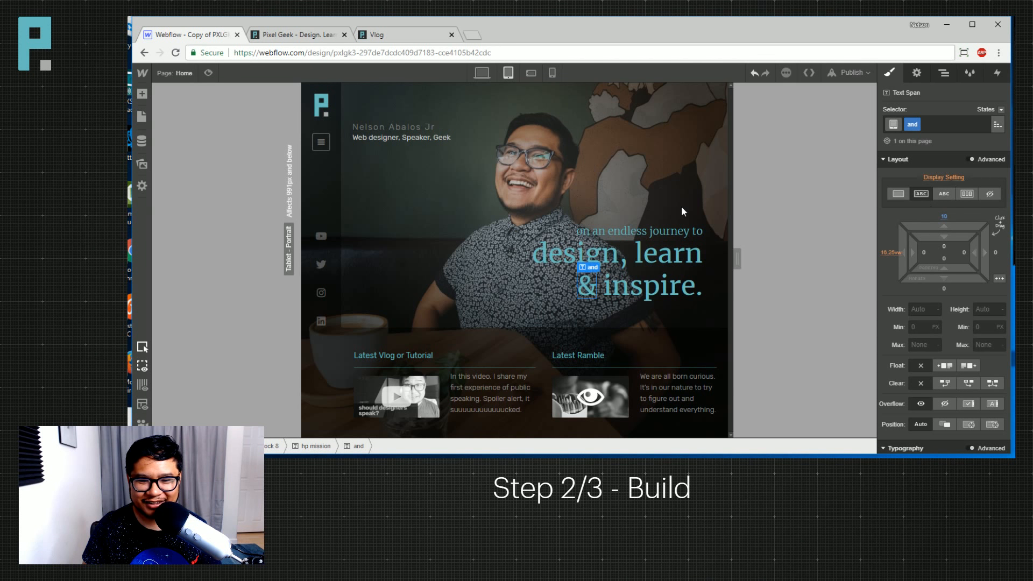
Set the top margin of the "design, learn & inspire." text block to 12 px.
left_click(479, 278)
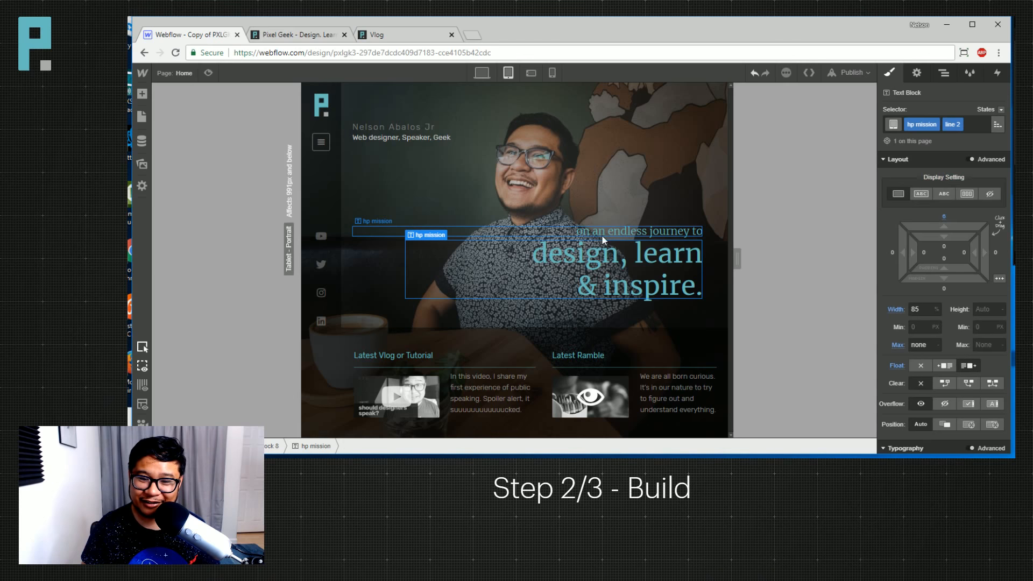
left_click(664, 232)
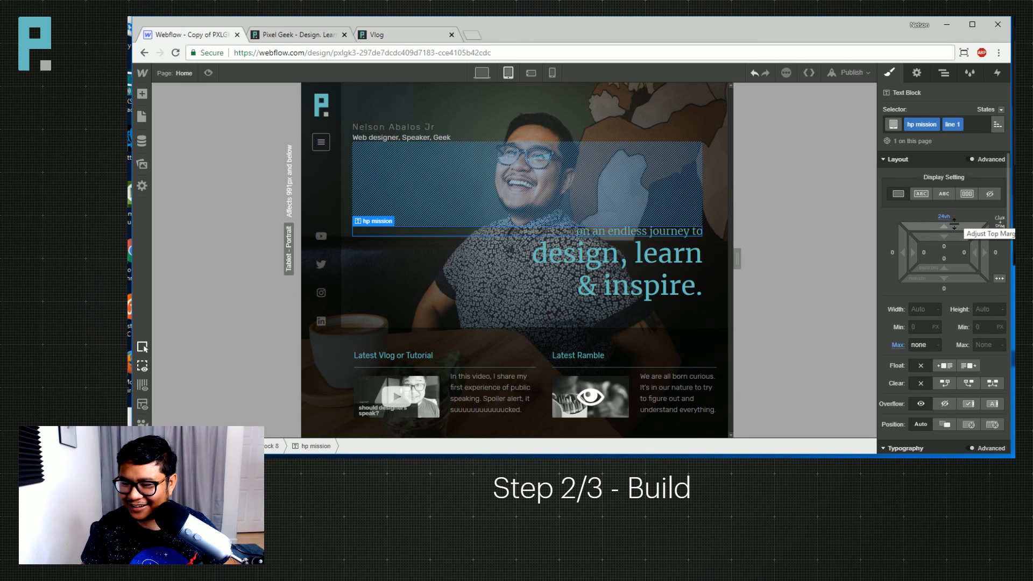
left_click(584, 260)
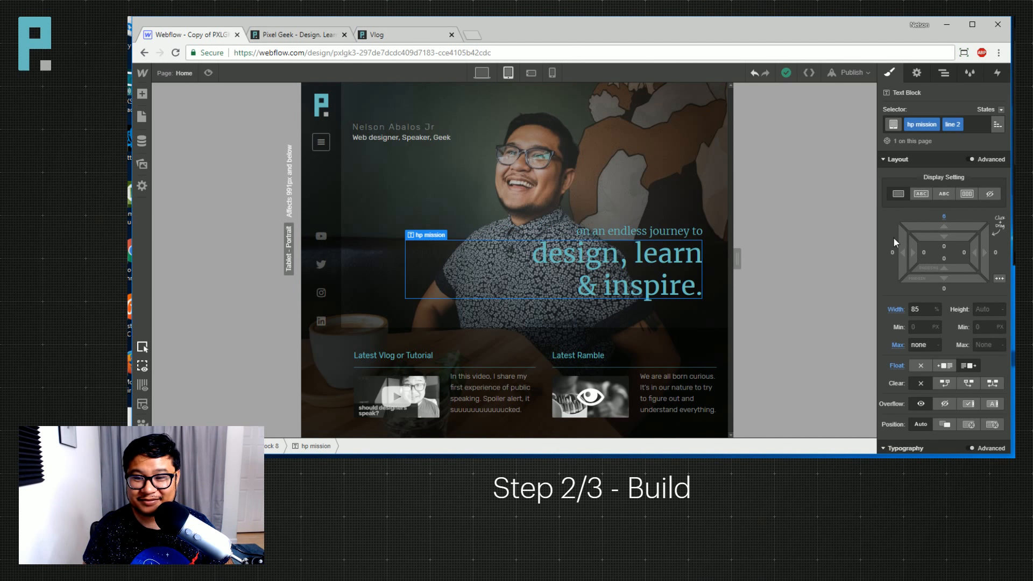
left_click_drag(928, 225, 930, 213)
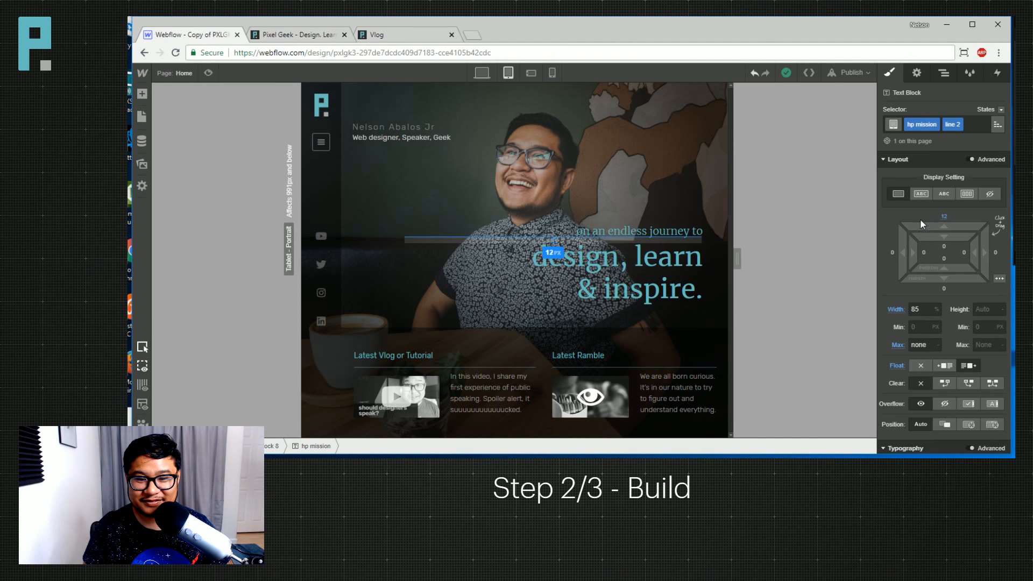
left_click(681, 215)
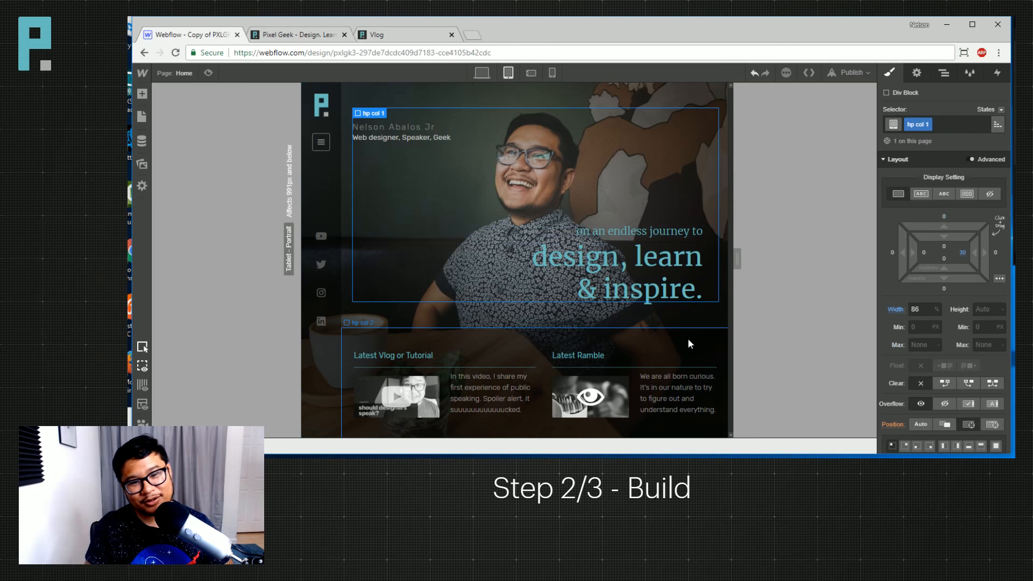
Increase the ampersand span's top margin slightly to widen the gap between the two mission lines, and preview the tablet layout.
left_click(576, 291)
left_click_drag(957, 218, 956, 220)
left_click(673, 207)
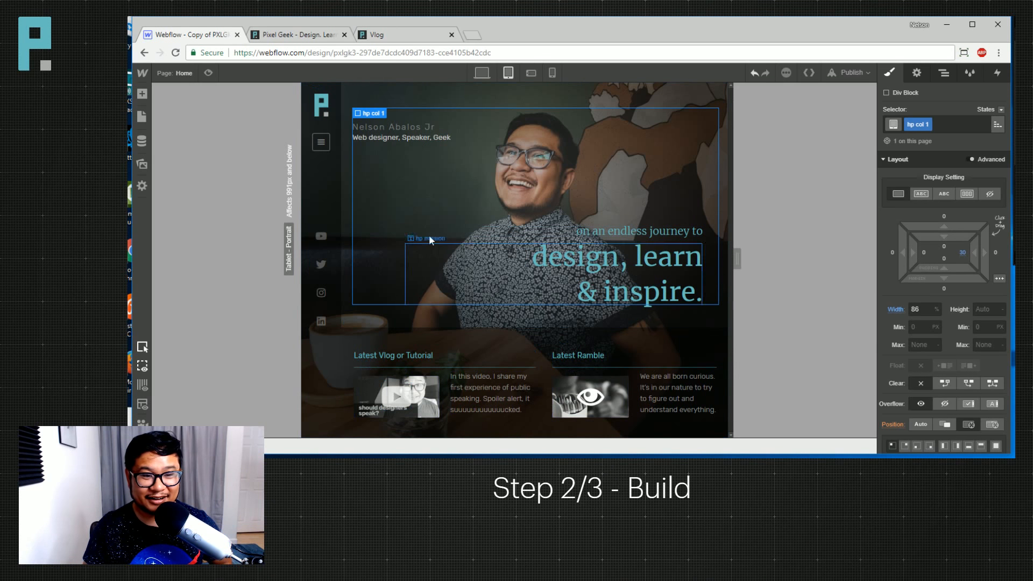
left_click(428, 235)
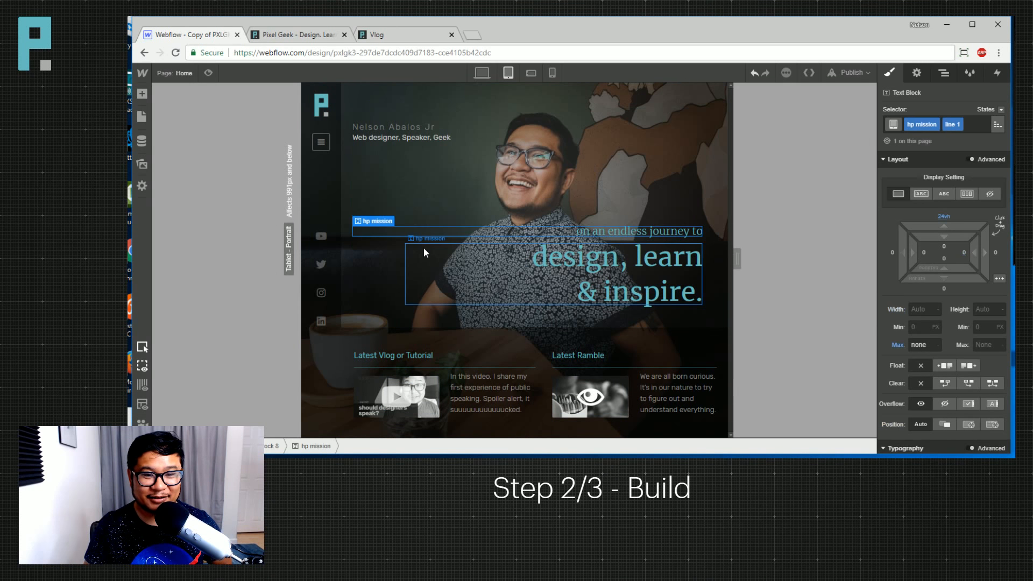
left_click(209, 73)
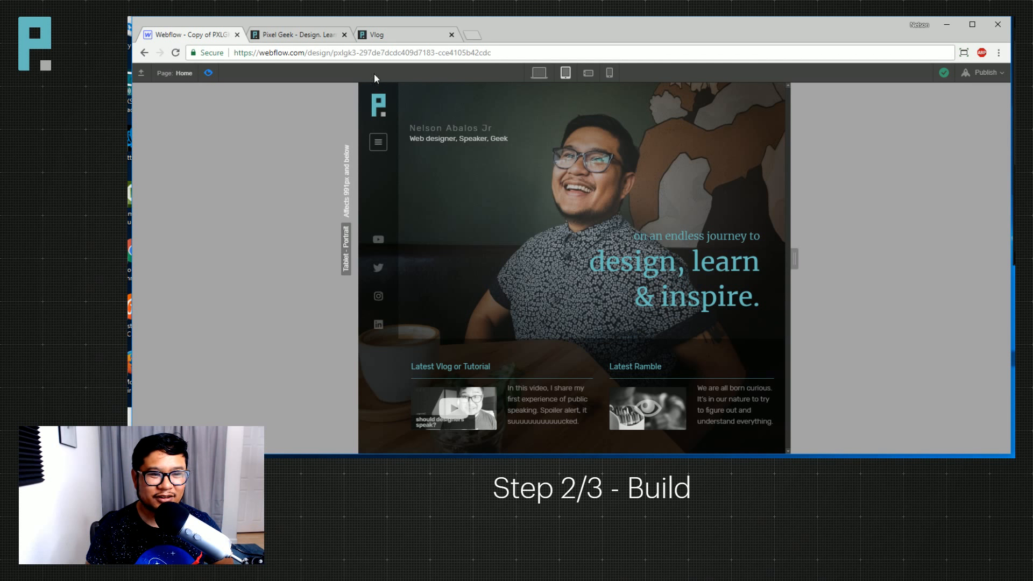
left_click(210, 75)
Increase the top margin of the name heading (hp h1) to 47 px in the tablet layout.
left_click(357, 126)
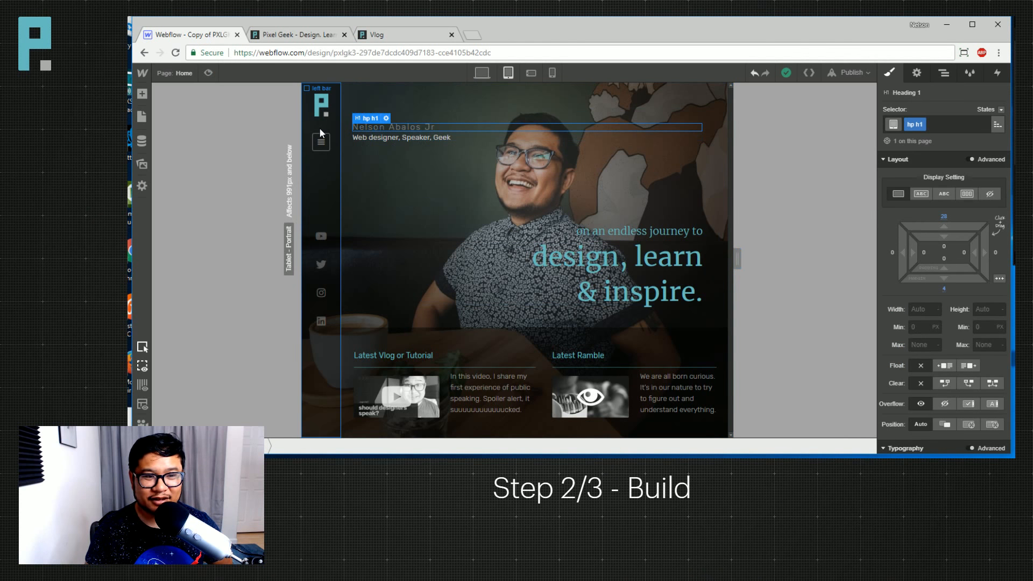
left_click_drag(957, 225, 955, 192)
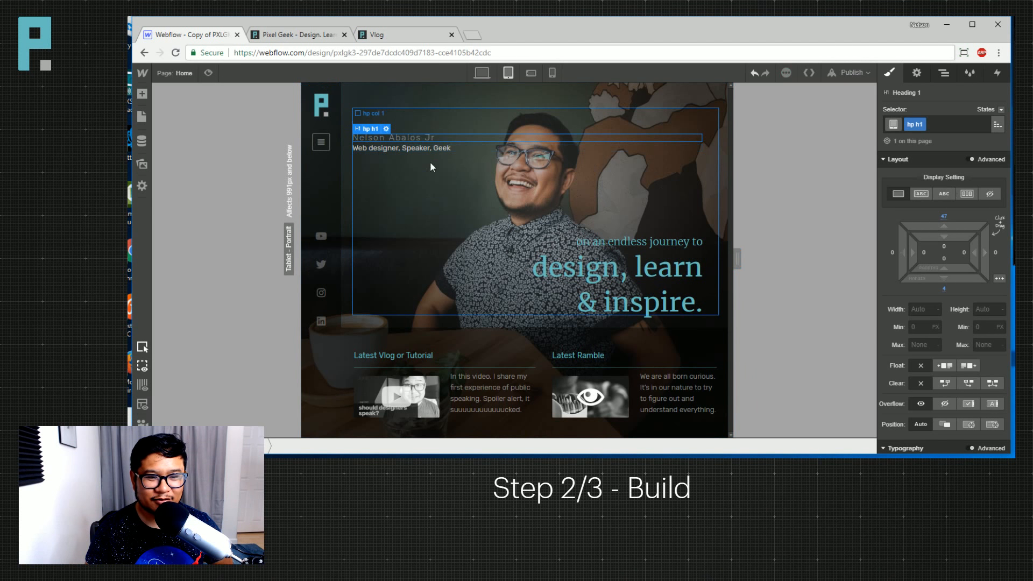
left_click(429, 176)
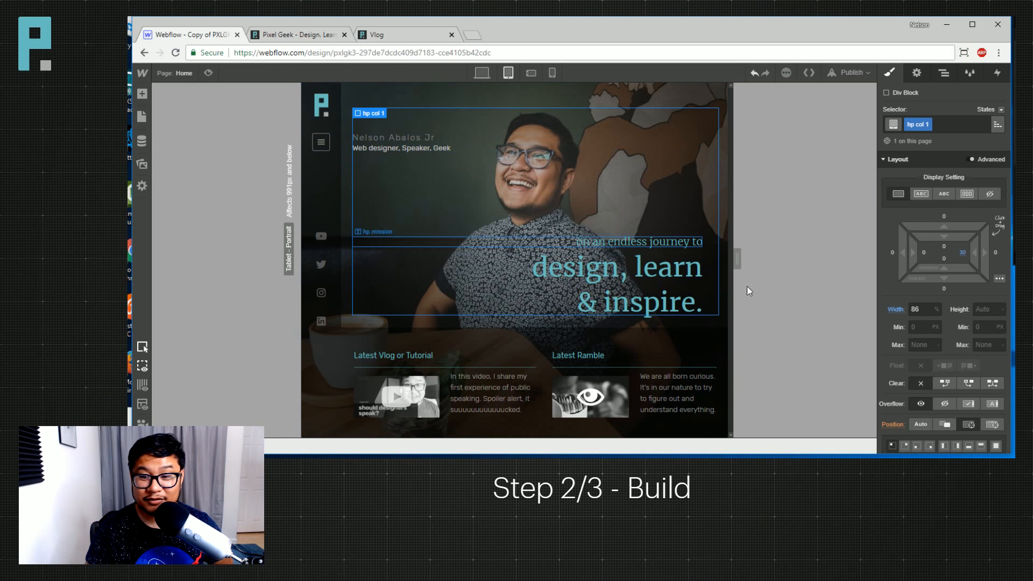
Reduce the top margin of the "on an endless journey to" line to raise the mission statement, and preview the page.
left_click(640, 242)
left_click_drag(957, 223, 958, 238)
left_click(209, 73)
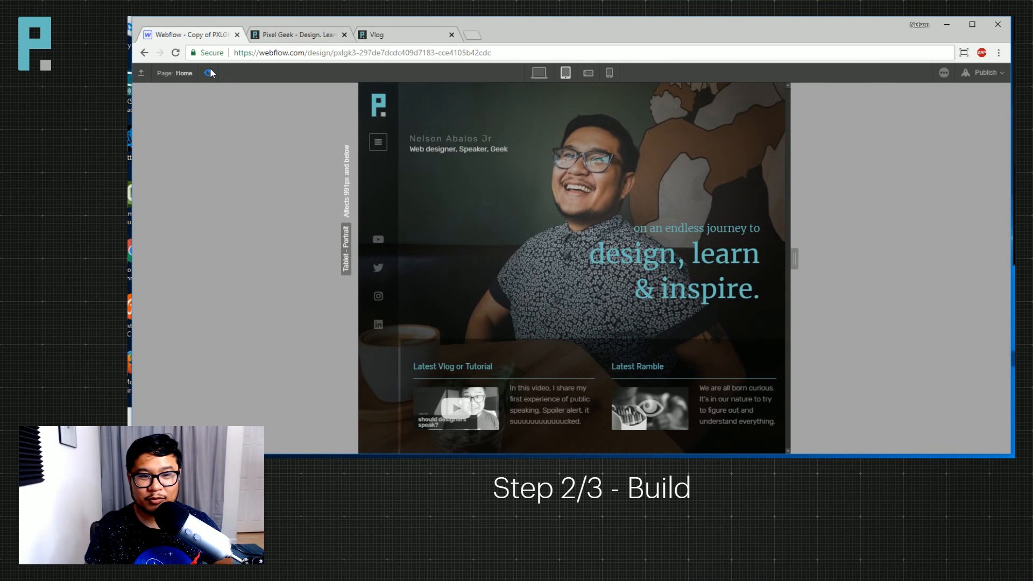
left_click(210, 72)
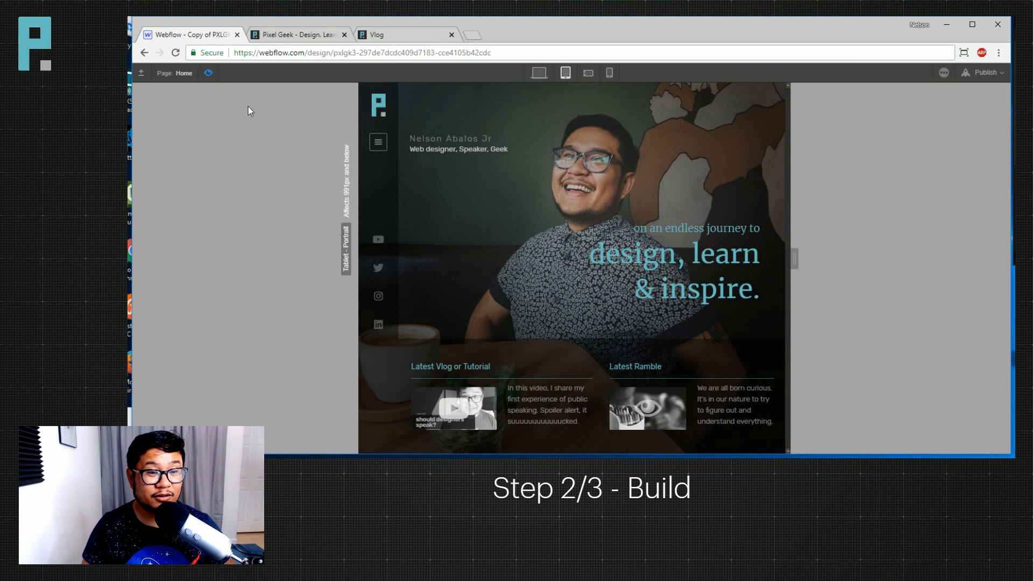
Set the name heading's top margin to 46 px, and try removing its tablet bottom-margin override.
left_click(414, 135)
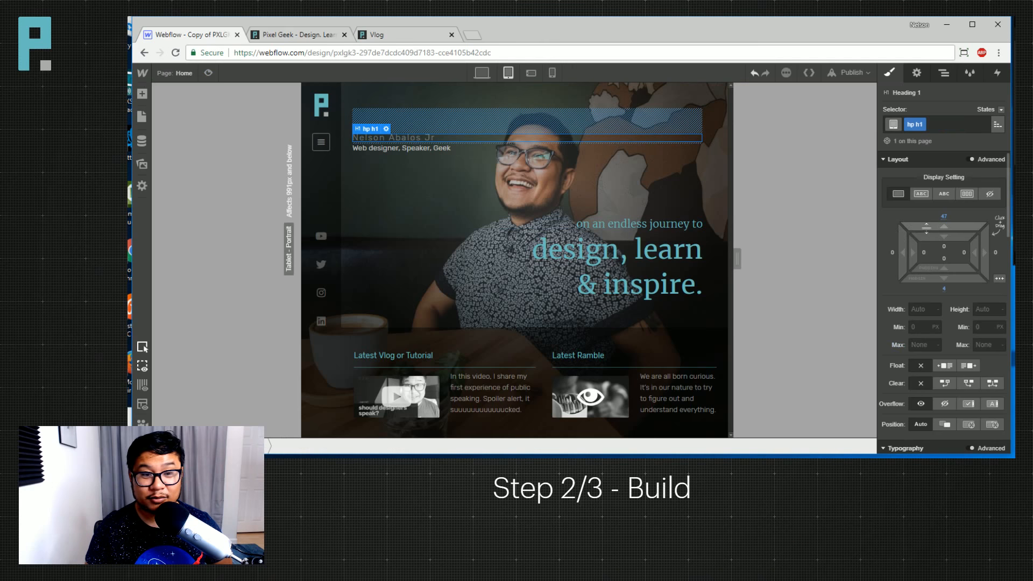
left_click_drag(926, 228, 927, 230)
left_click(943, 289)
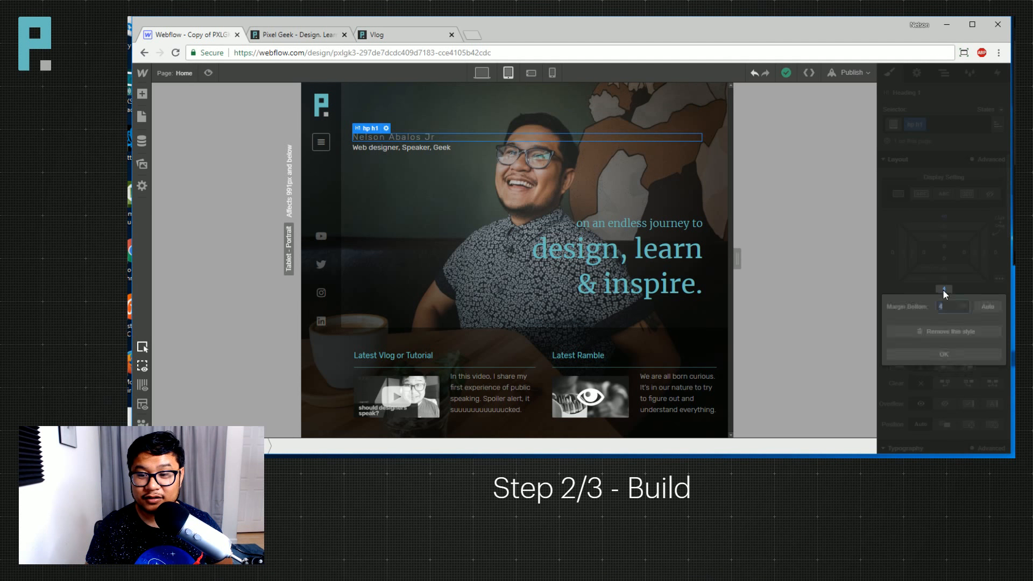
left_click(941, 331)
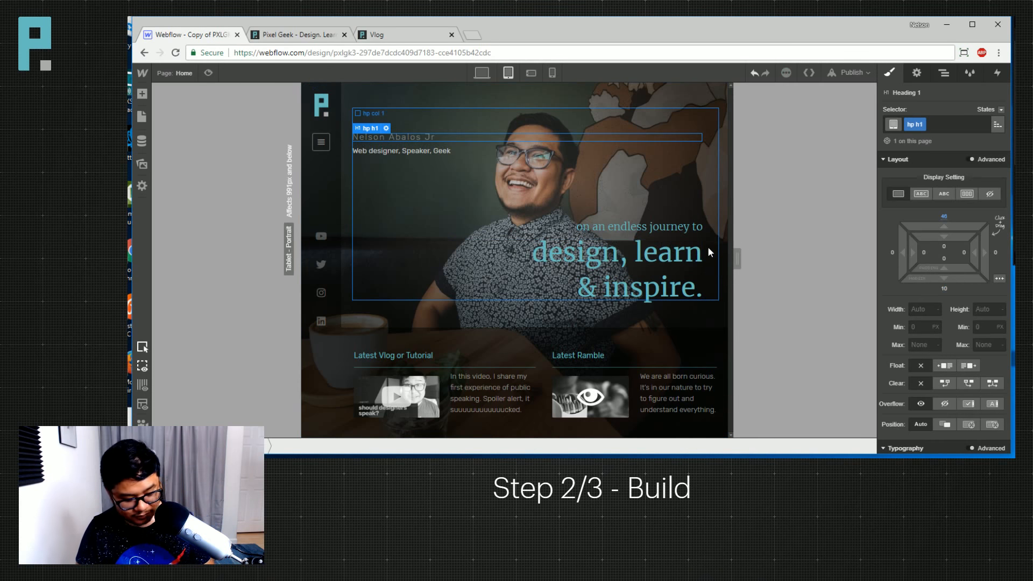
key("ctrl+z")
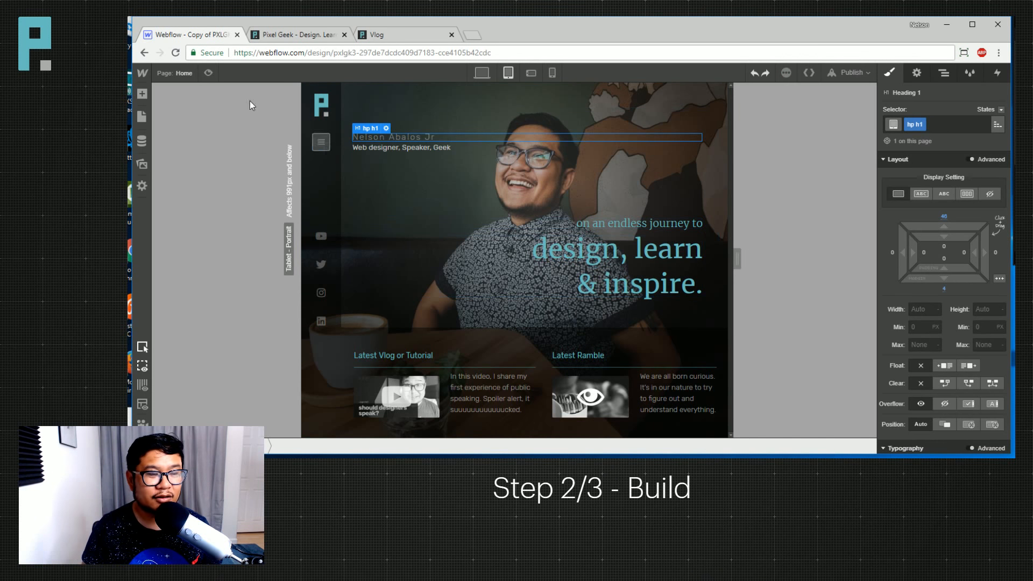
Preview the tablet layout and fine-tune the name heading's top margin to 45 px.
left_click(209, 74)
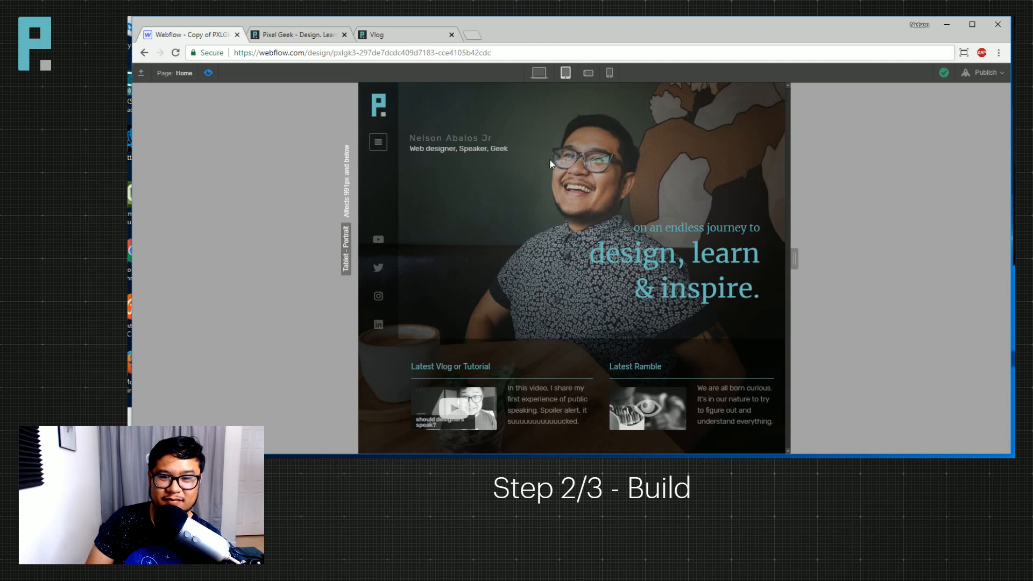
left_click(209, 73)
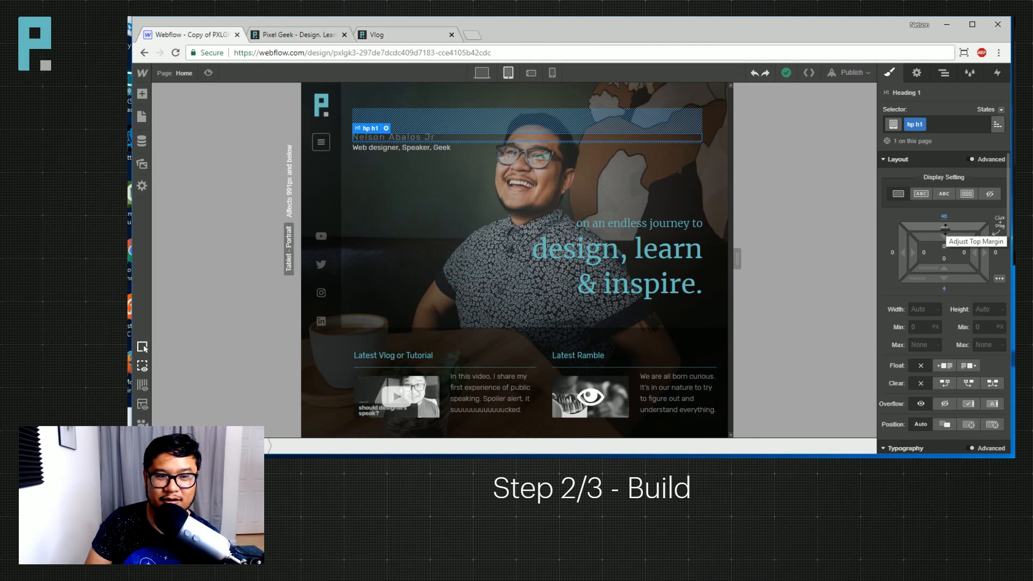
left_click_drag(945, 229, 943, 231)
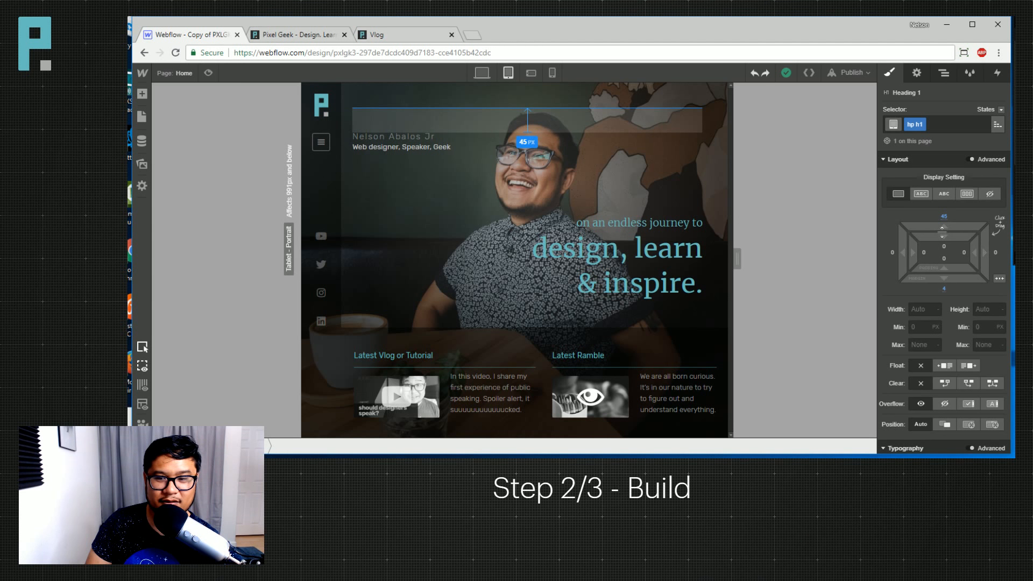
left_click_drag(943, 230, 943, 231)
left_click(474, 218)
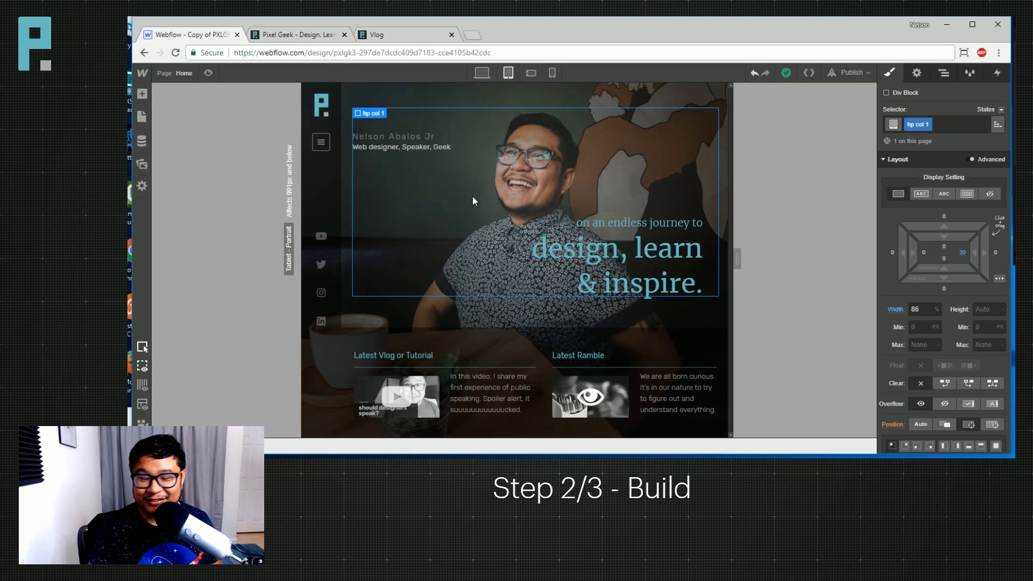
left_click(351, 189)
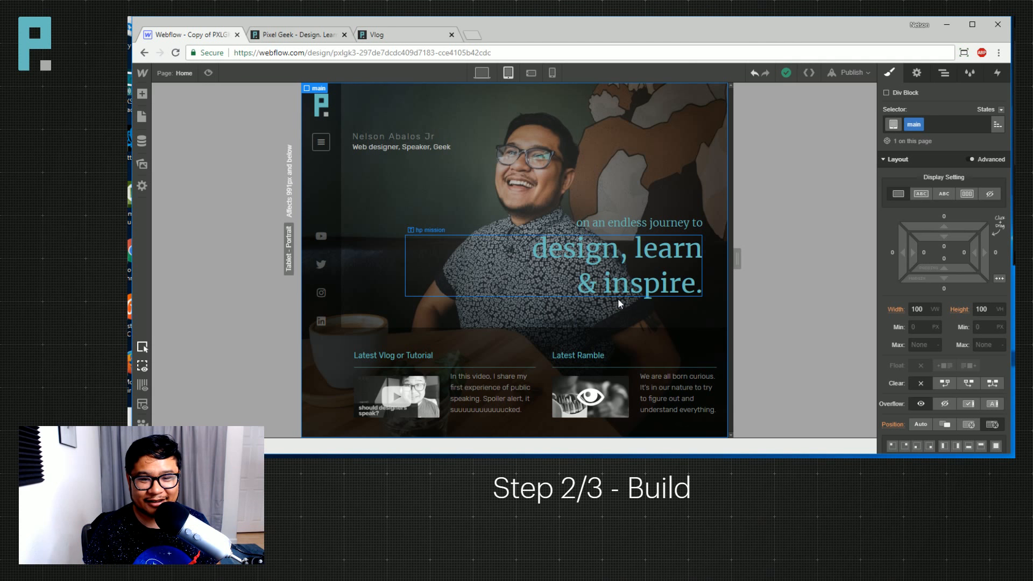
left_click(592, 288)
left_click(616, 190)
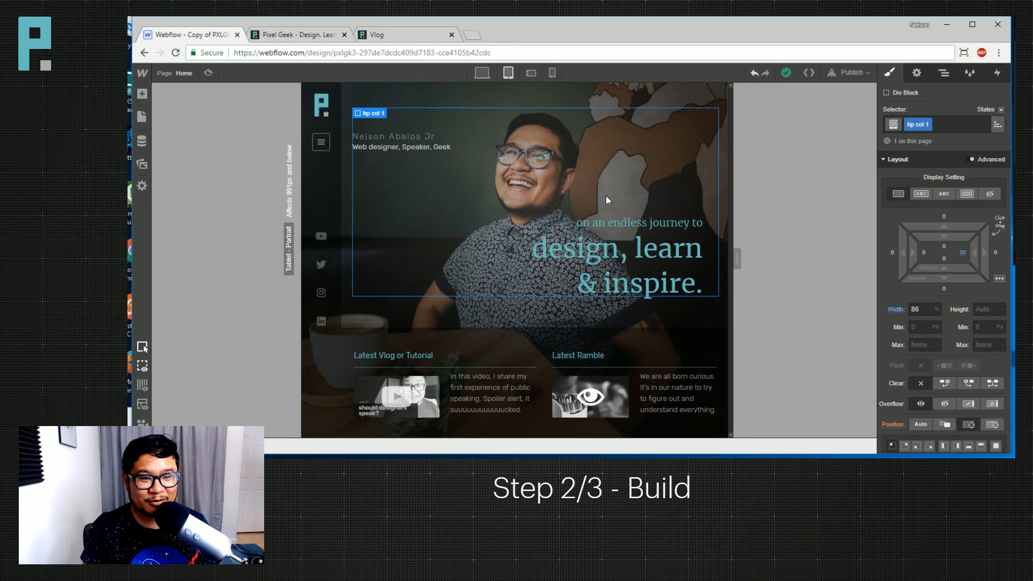
left_click(538, 321)
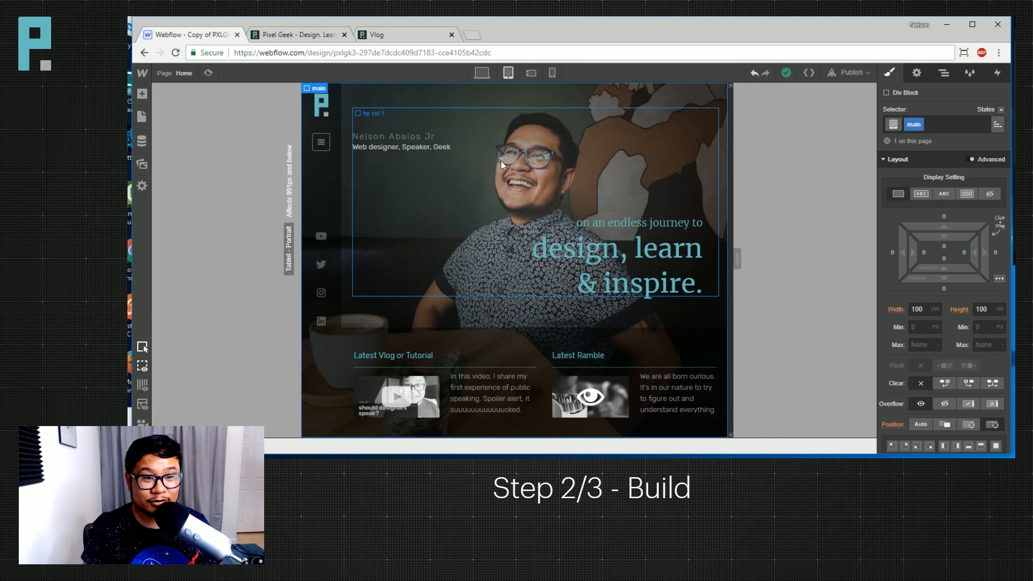
Switch to the desktop breakpoint and reduce the name heading's top margin to about 45 px.
left_click(481, 72)
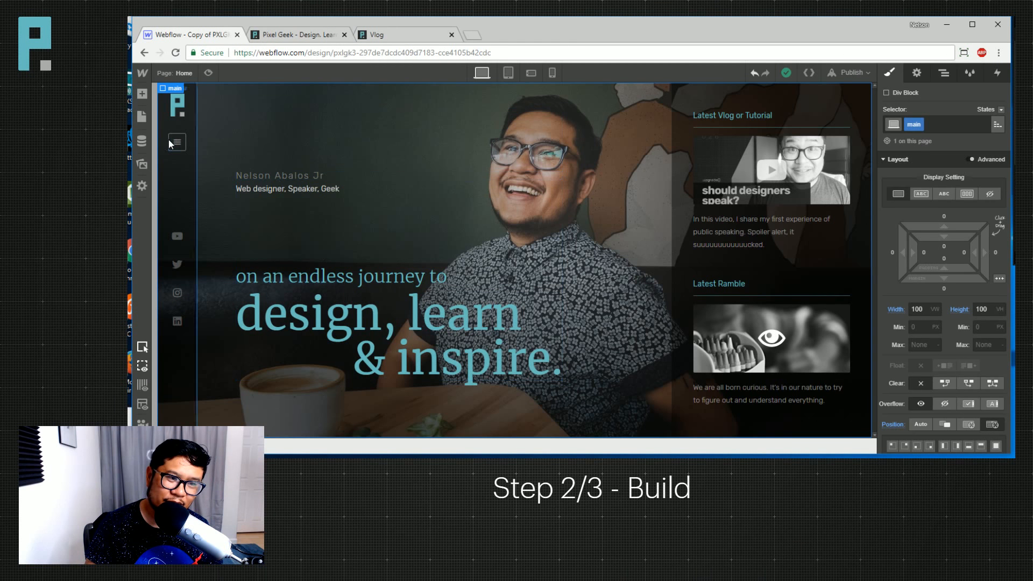
left_click(280, 176)
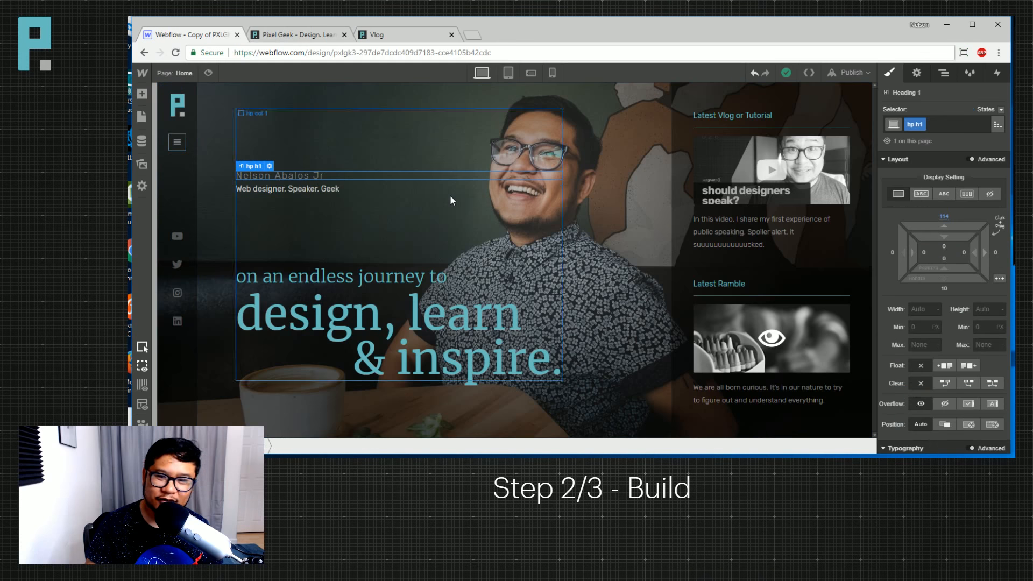
left_click_drag(943, 223, 920, 337)
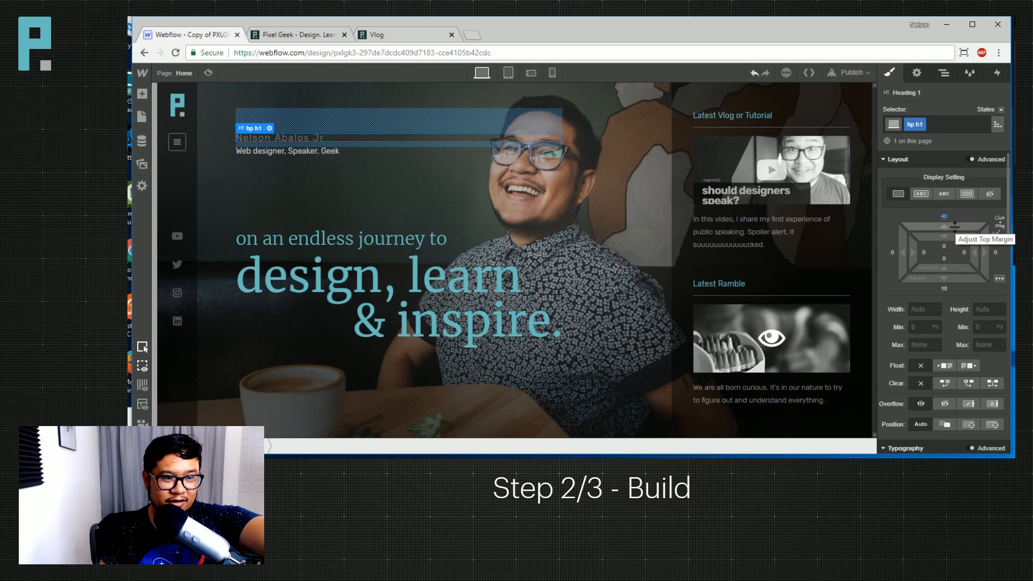
On desktop, set the name heading's top margin to 45 px and increase the "on an endless journey to" line's top margin to about 33 VH.
left_click_drag(956, 227, 956, 229)
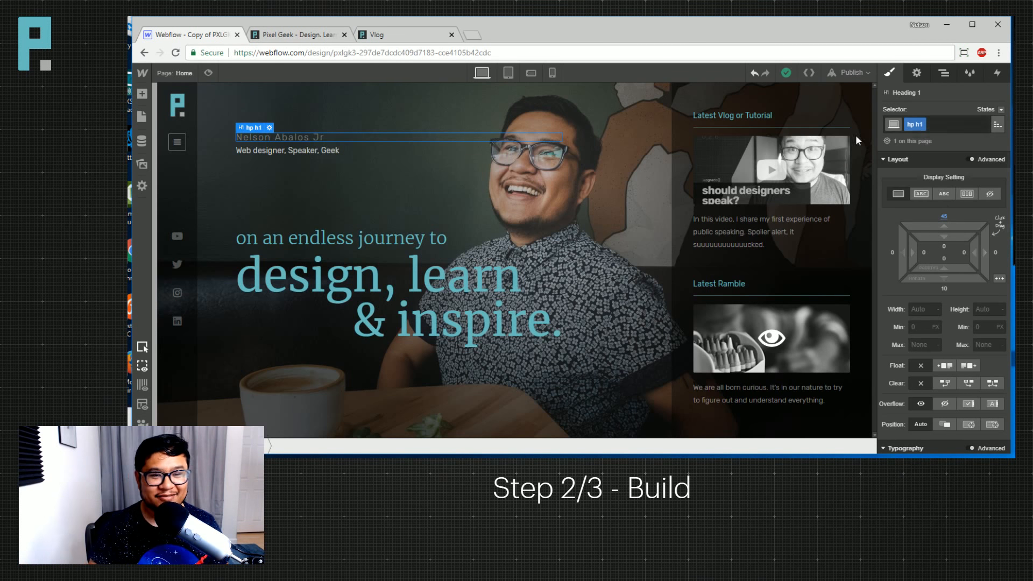
left_click(340, 238)
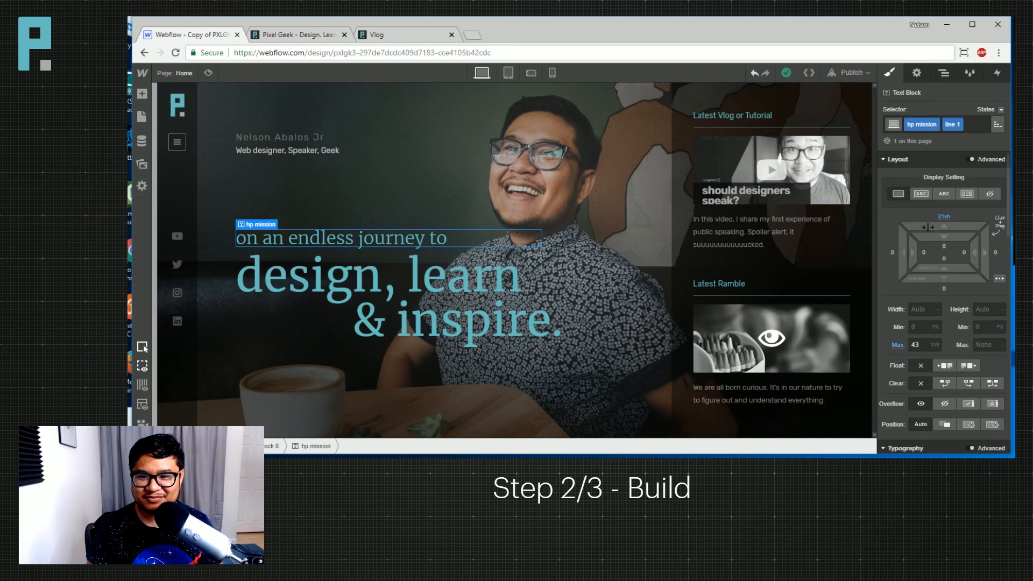
left_click_drag(943, 226, 934, 210)
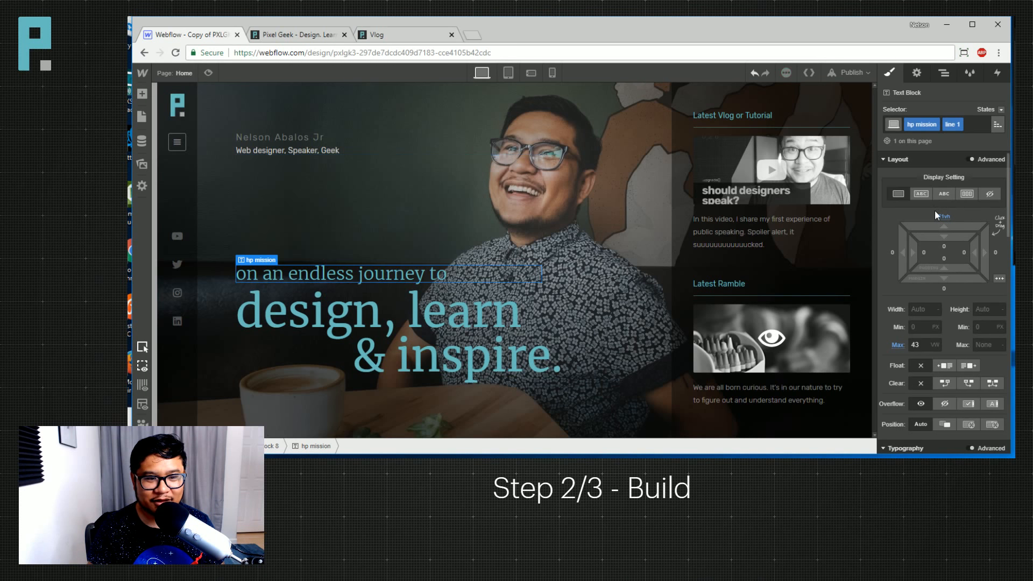
left_click(437, 226)
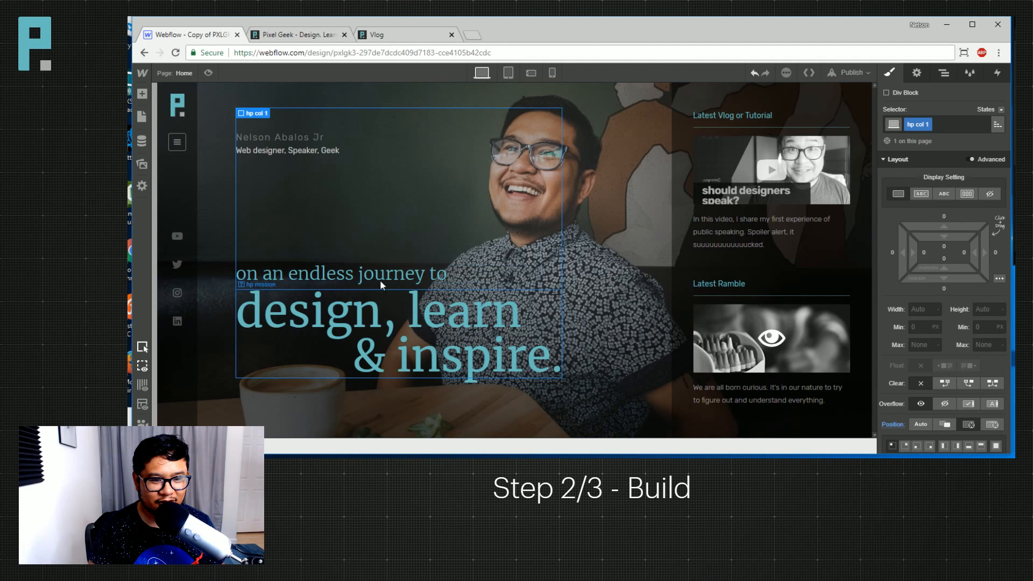
left_click(344, 266)
left_click_drag(941, 225, 942, 221)
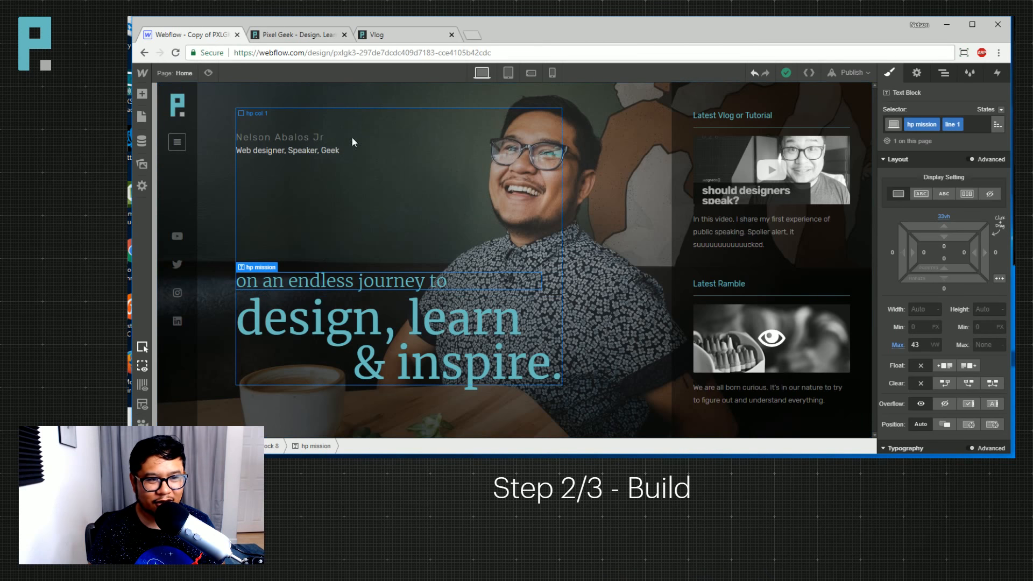
Preview the desktop layout, check the tablet and phone landscape breakpoints, and open the Page Load interaction.
left_click(209, 74)
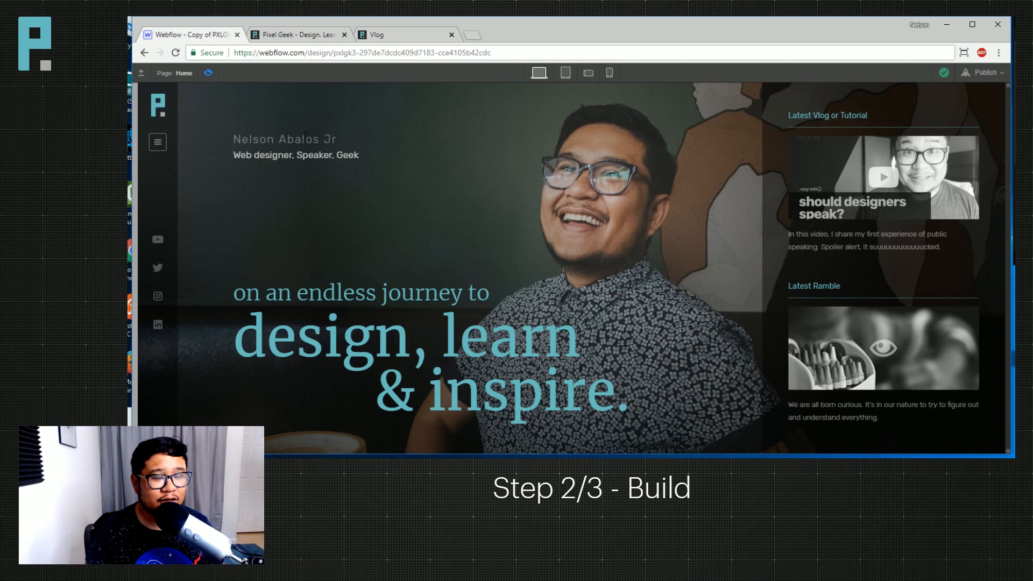
left_click(209, 74)
left_click(505, 75)
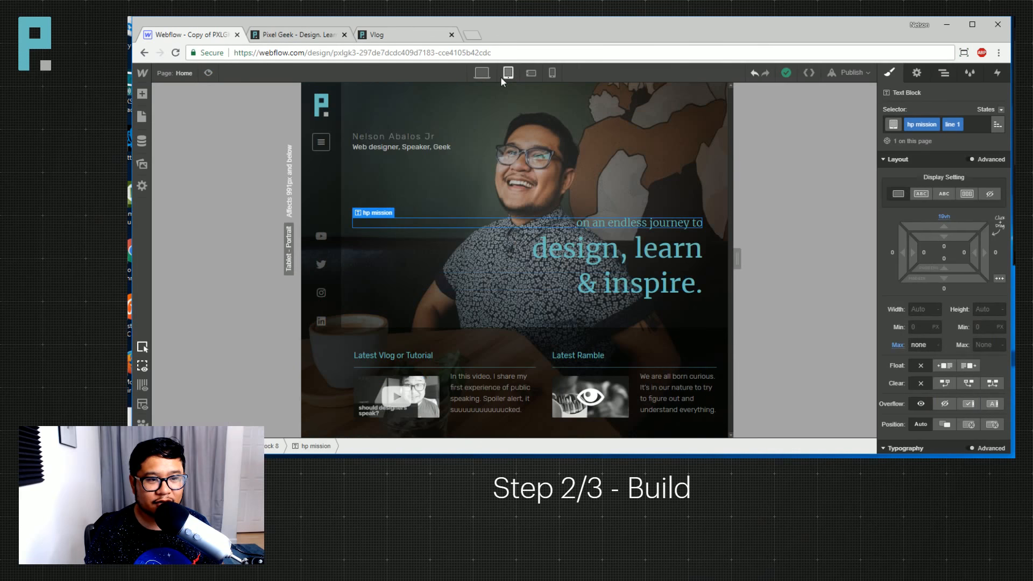
left_click(539, 72)
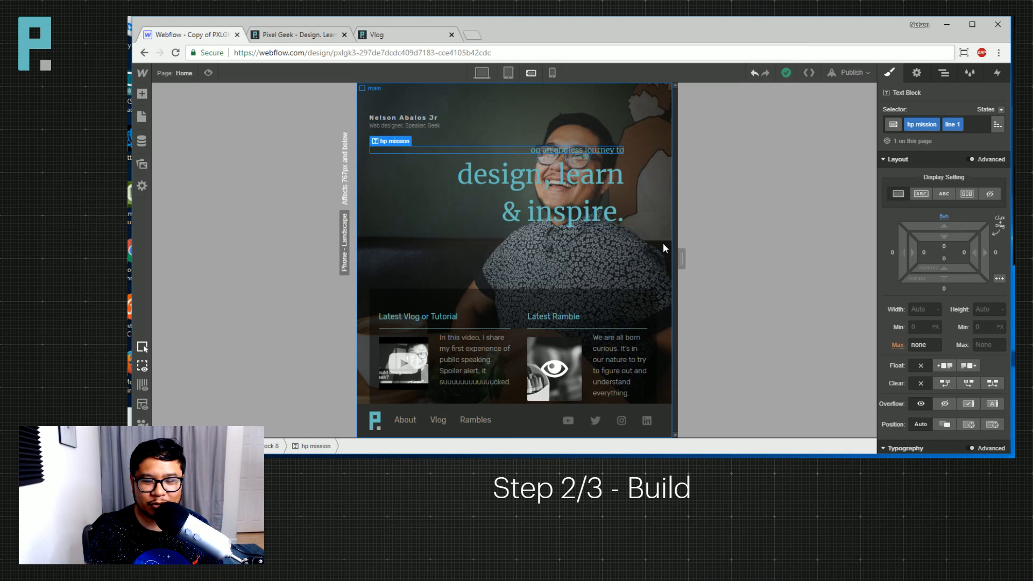
left_click(999, 75)
left_click(912, 247)
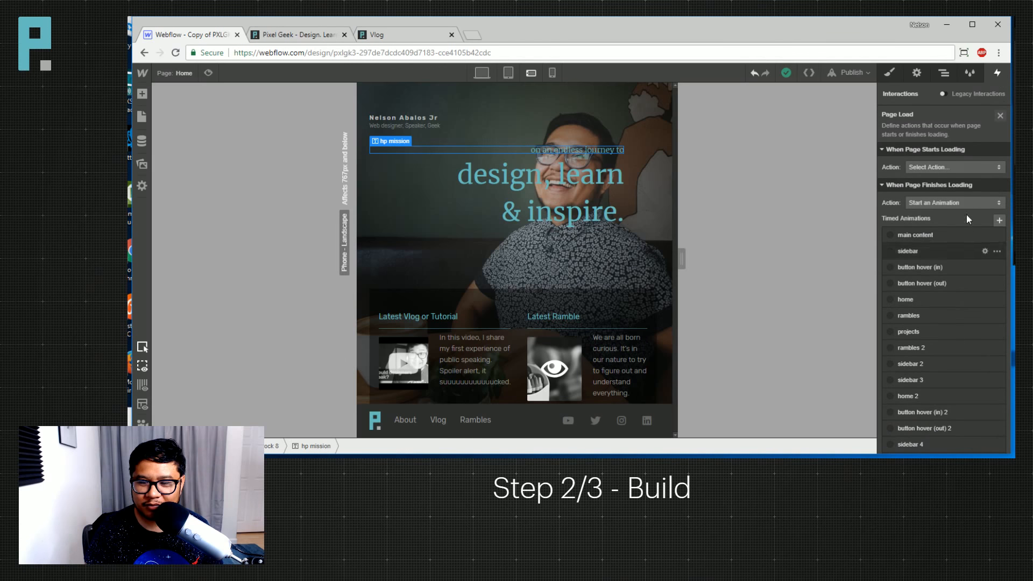
Preview the home page's load animation on the desktop, tablet and phone landscape breakpoints.
left_click(508, 72)
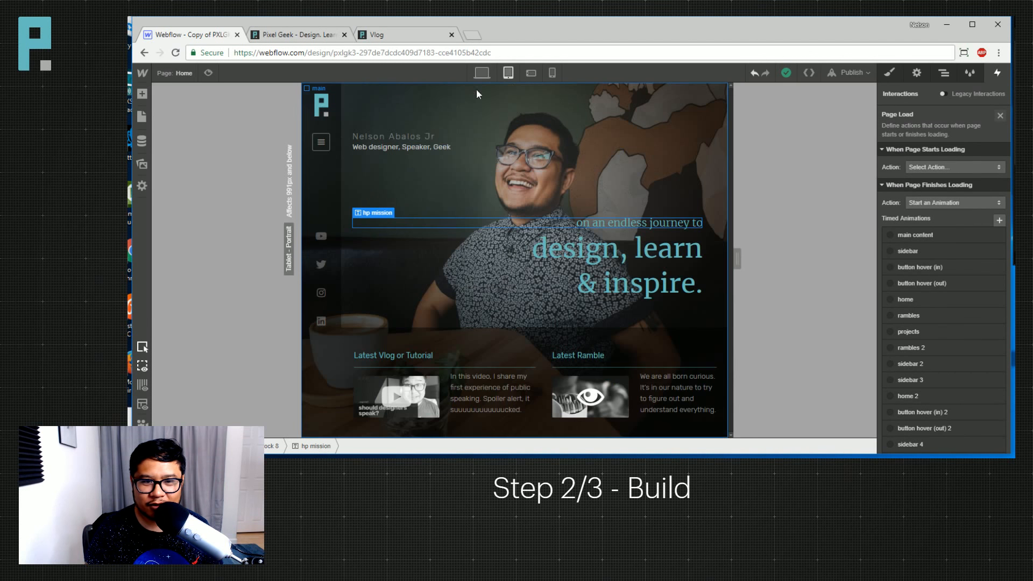
left_click(482, 72)
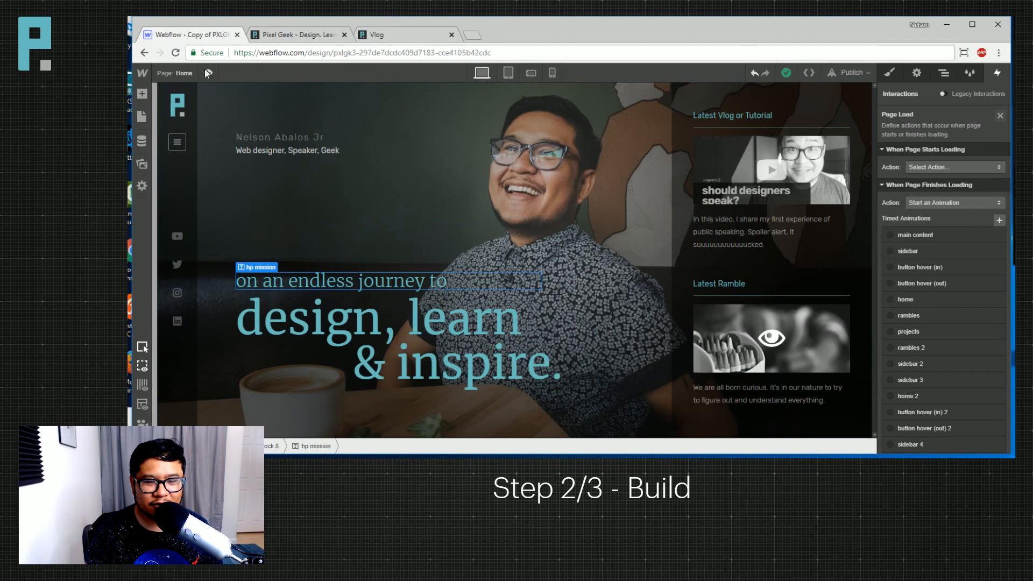
left_click(207, 73)
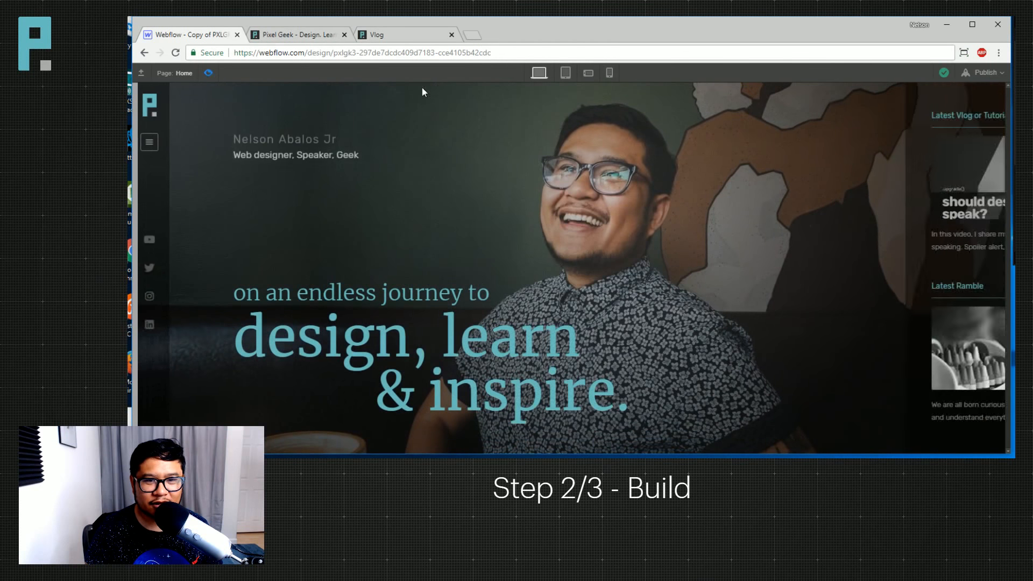
left_click(209, 73)
left_click(508, 73)
left_click(208, 73)
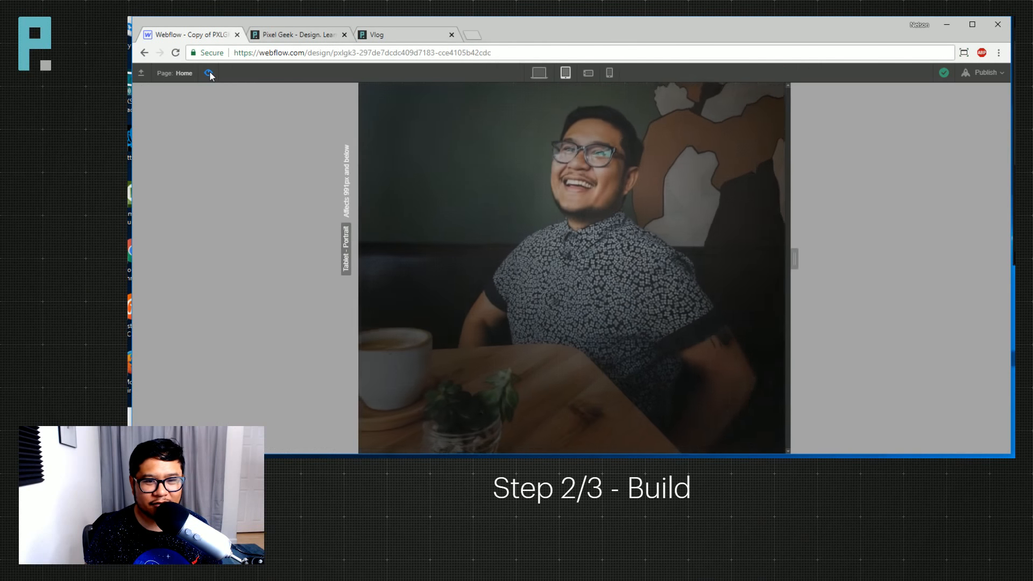
left_click(208, 74)
left_click(532, 73)
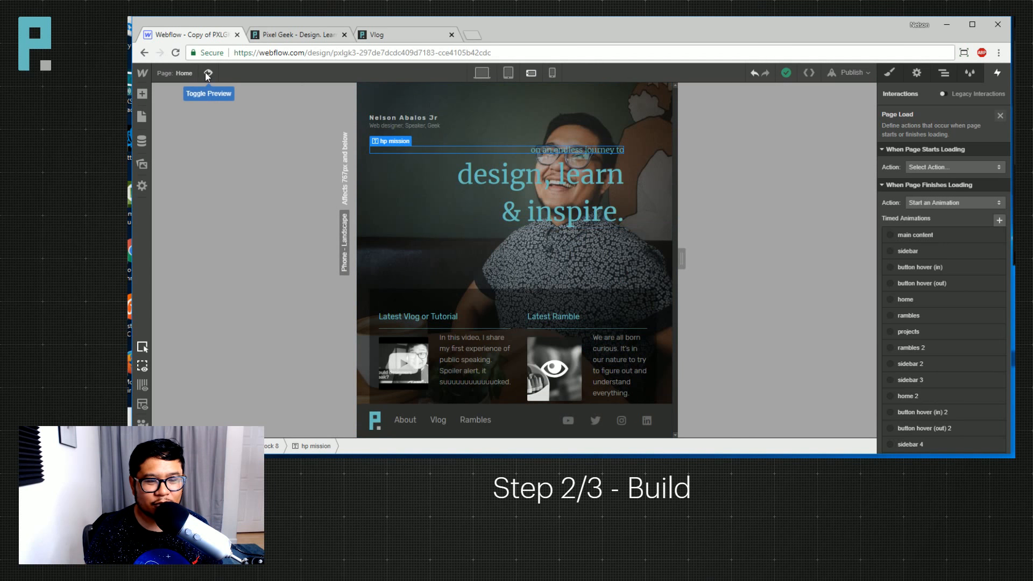
left_click(207, 74)
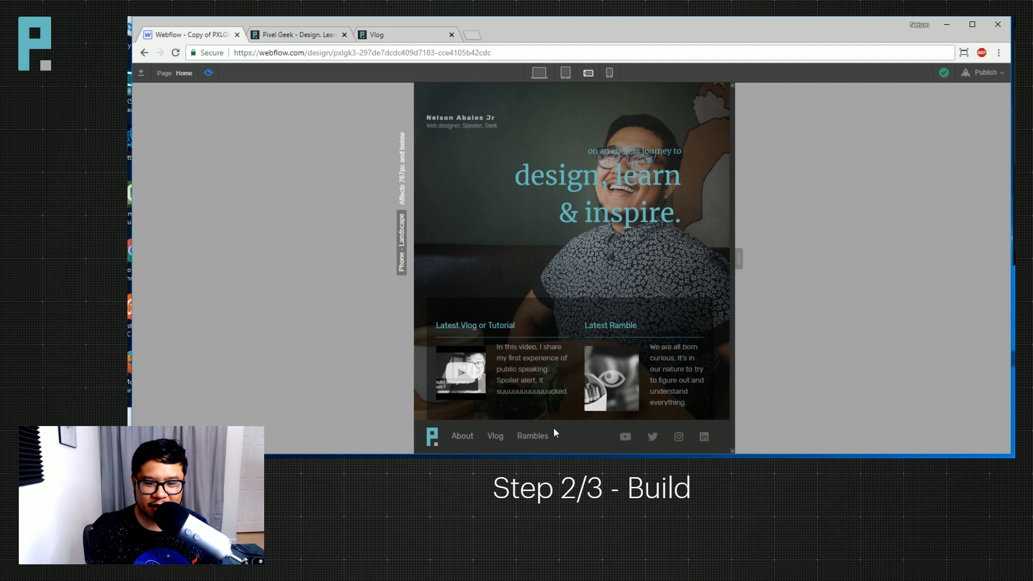
left_click(208, 73)
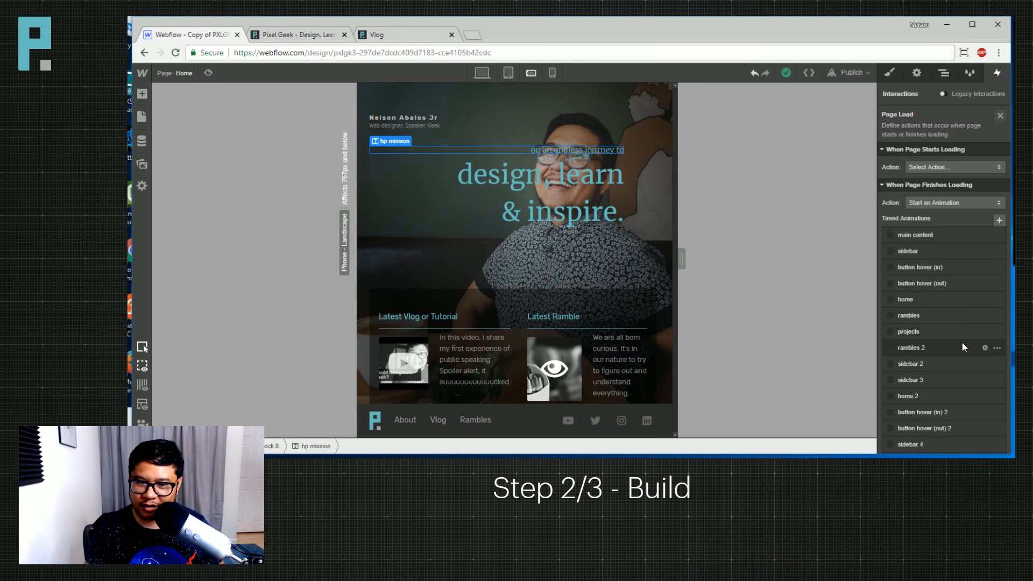
Restrict the page load trigger to desktop and tablet only.
mouse_move(969, 336)
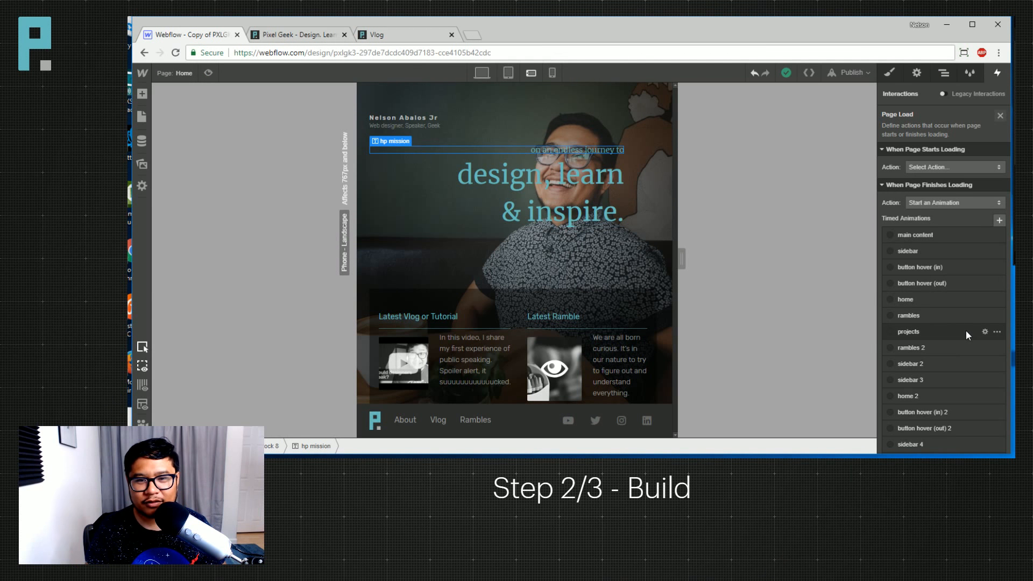
scroll(967, 330, "down", 5)
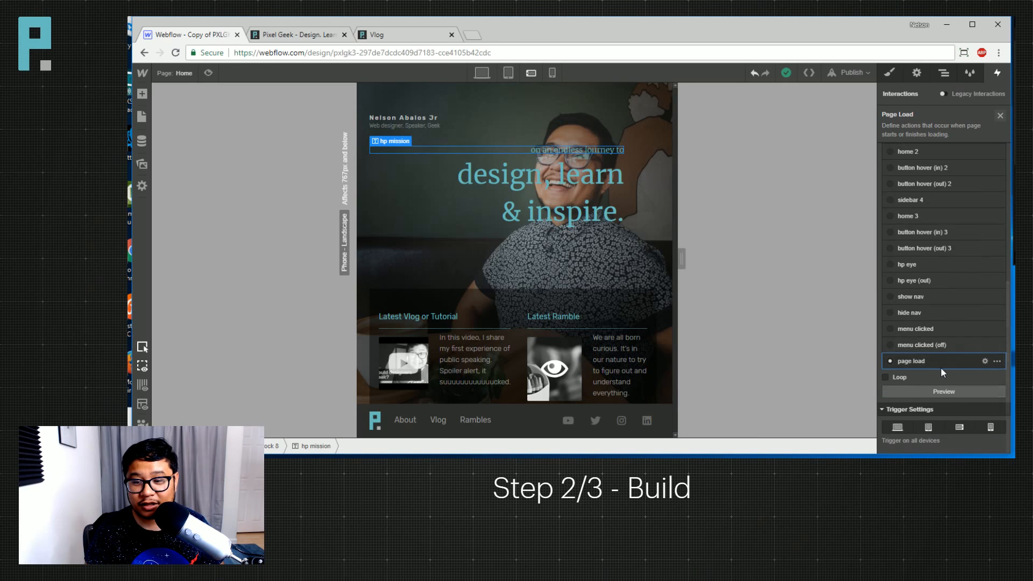
mouse_move(987, 359)
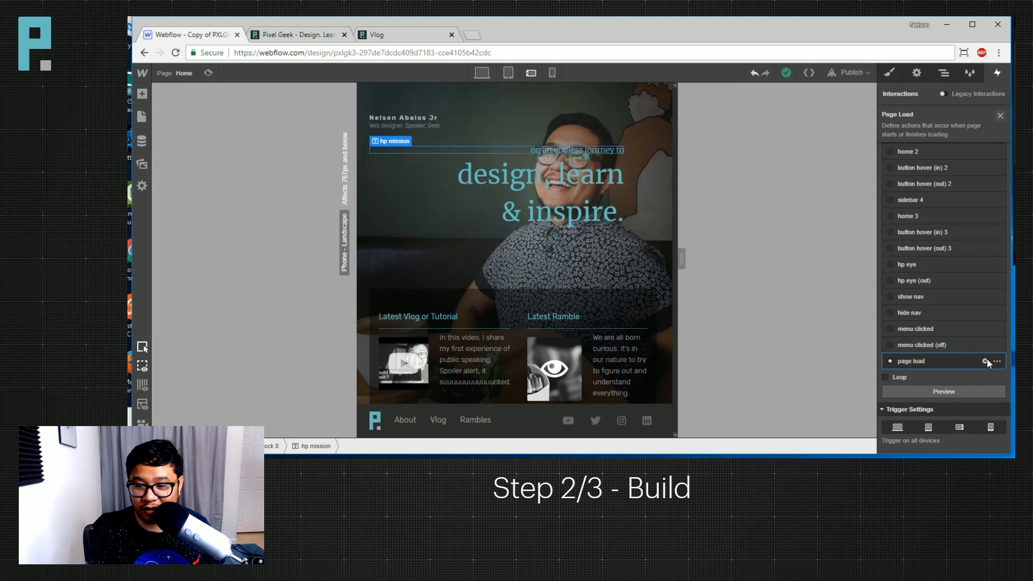
left_click(958, 427)
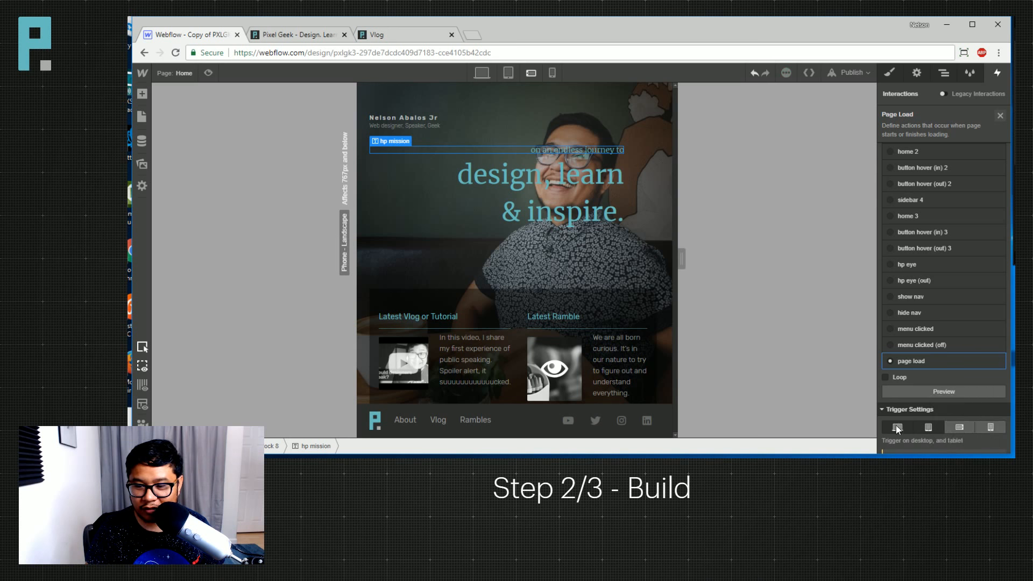
Duplicate the "page load" timed animation and choose the copy as the animation to run when the page finishes loading.
scroll(913, 440, "down", 1)
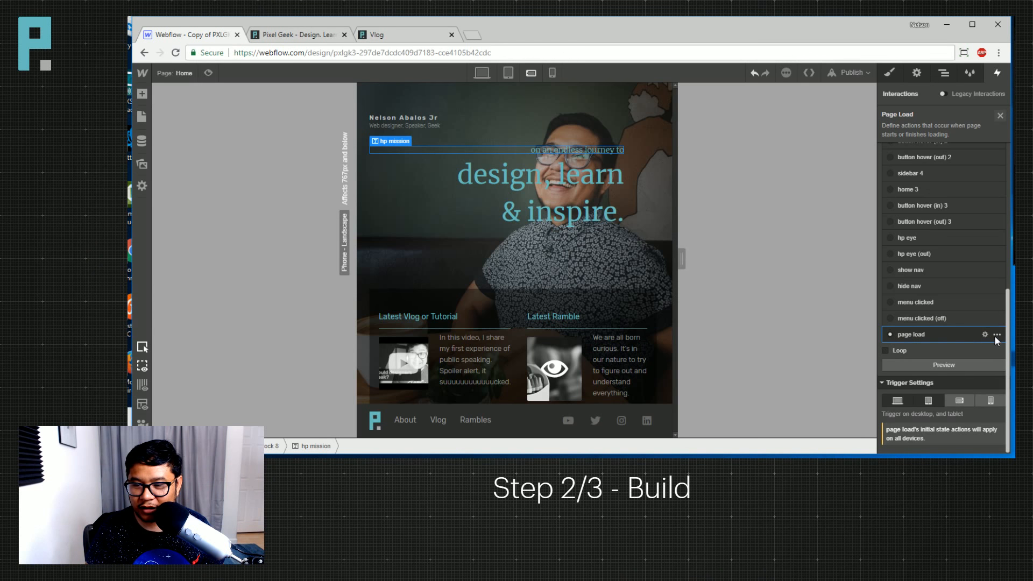
left_click(997, 335)
left_click(970, 376)
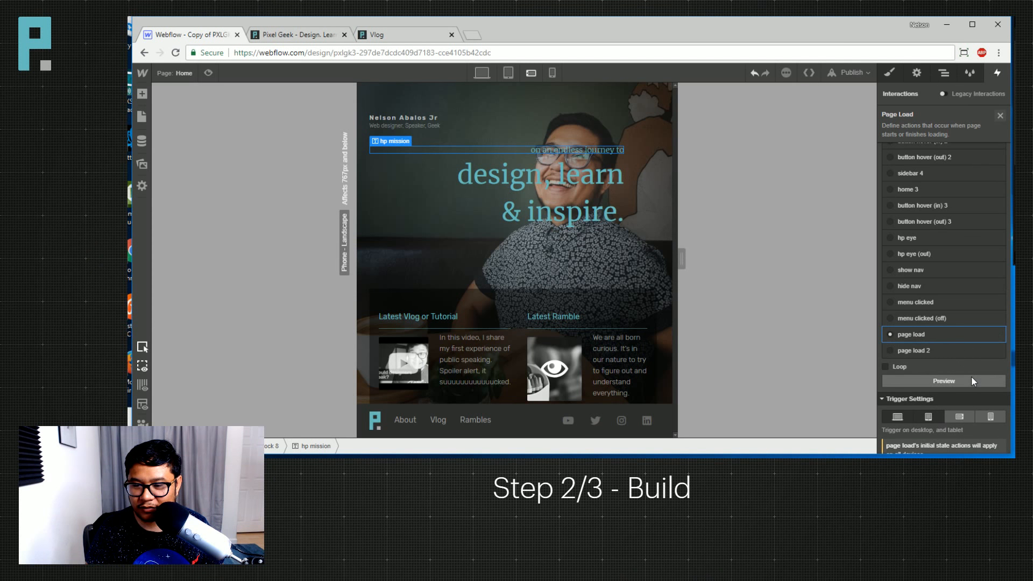
left_click(914, 350)
Set the duplicated animation's trigger to run only on phone landscape and phone portrait.
scroll(943, 373, "down", 1)
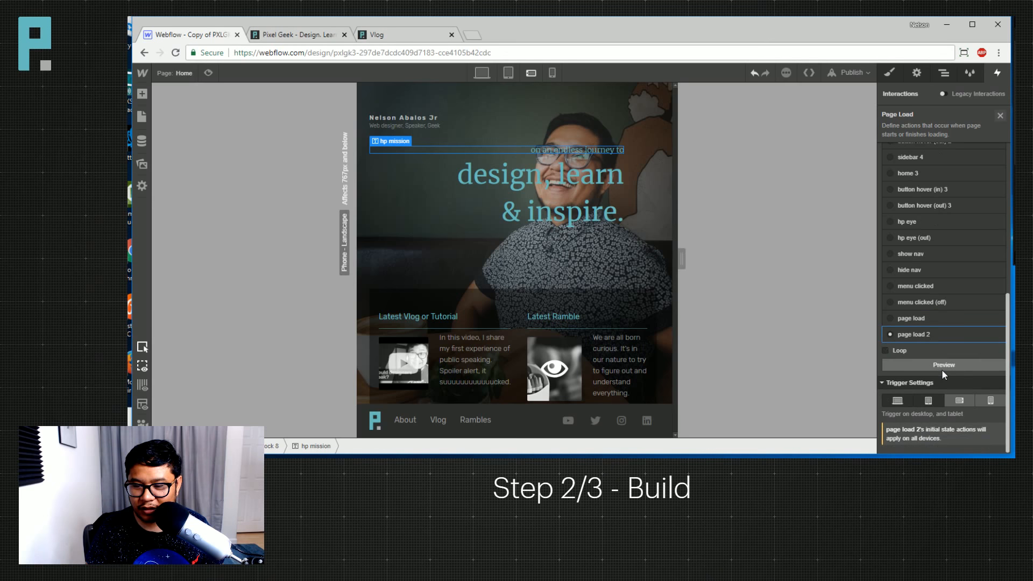
left_click(898, 402)
left_click(928, 402)
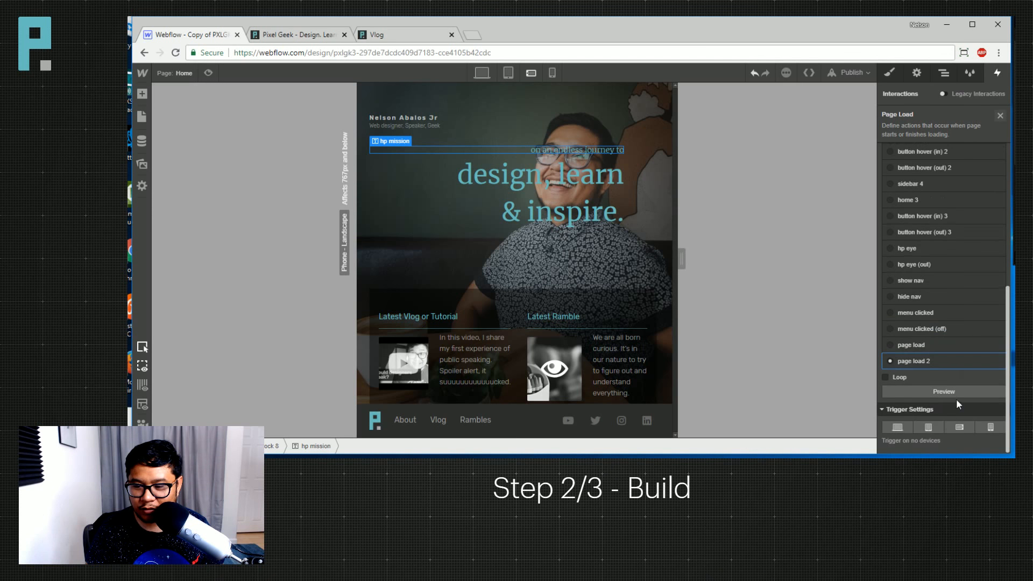
left_click(961, 428)
scroll(993, 424, "down", 1)
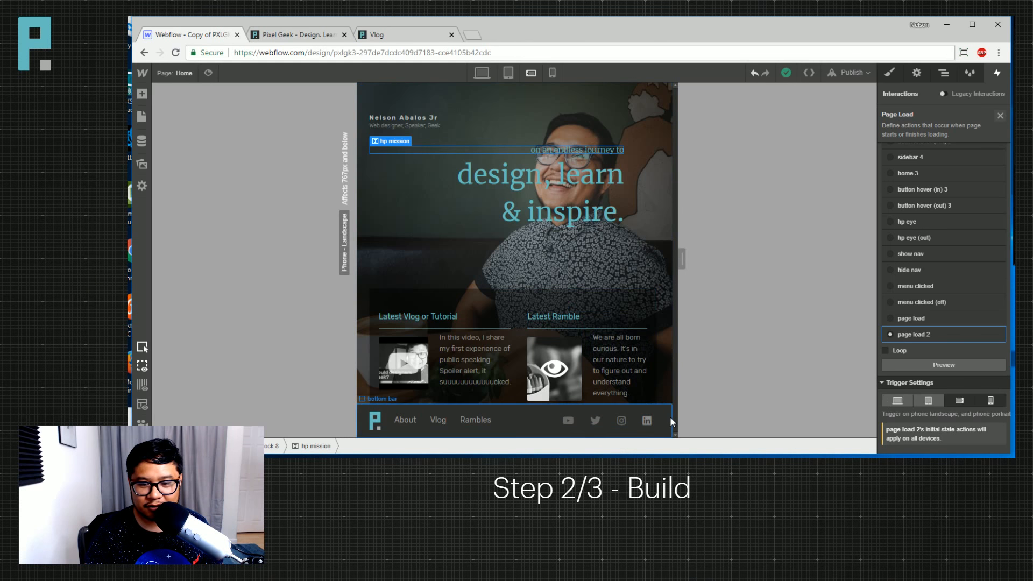
Open the duplicated page load animation for editing and delete the left bar's initial-state Move action.
left_click(961, 337)
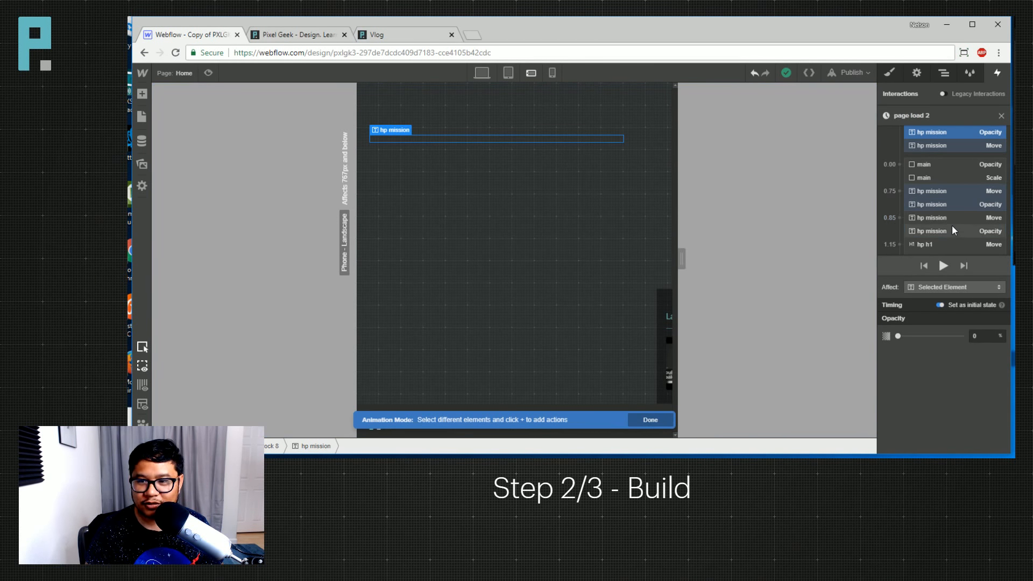
scroll(952, 226, "up", 3)
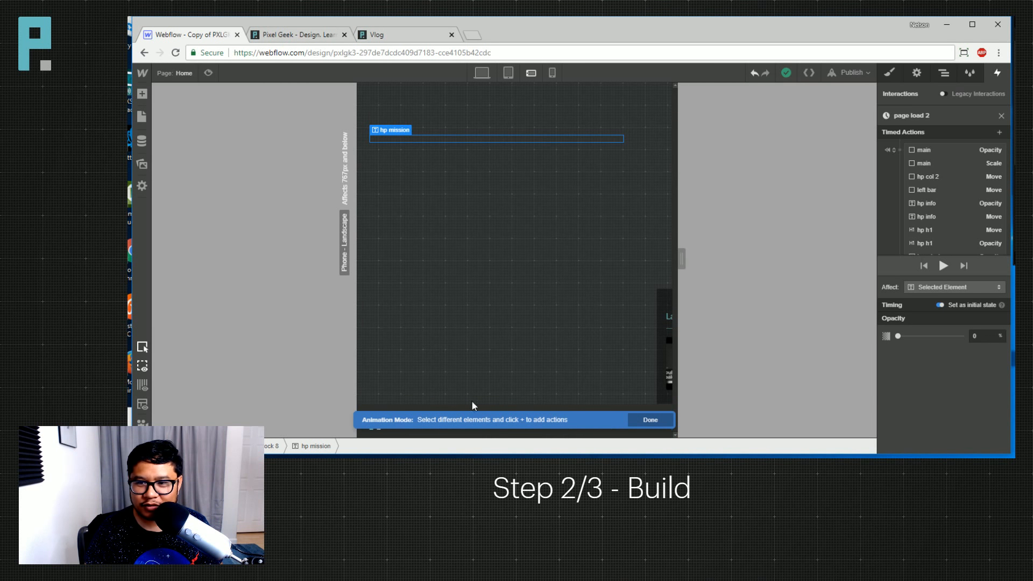
left_click(940, 190)
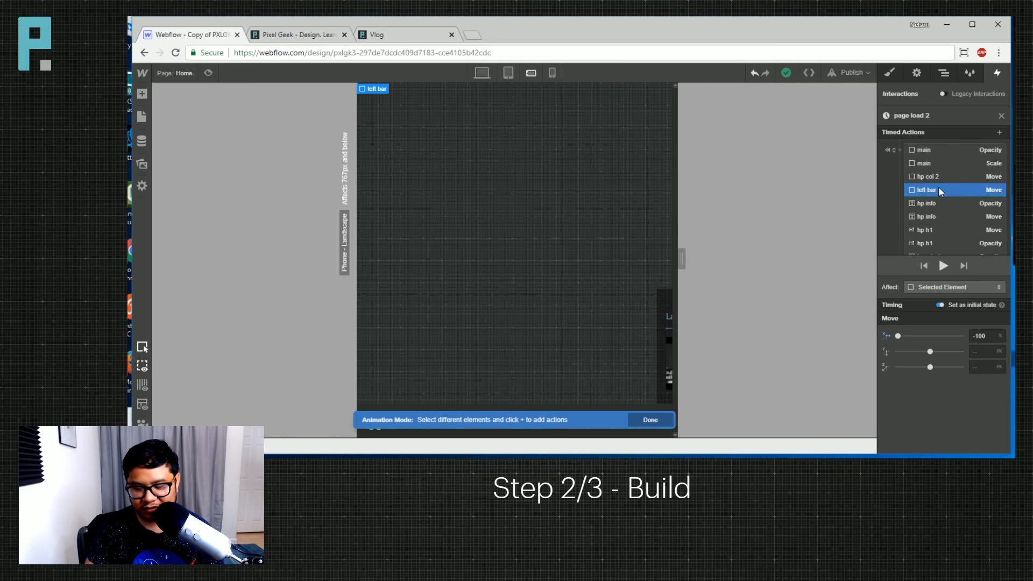
key("Delete")
Delete the left bar's timed Move action at 1.55 s from the duplicated animation.
scroll(955, 243, "down", 3)
scroll(955, 242, "up", 3)
scroll(955, 242, "down", 3)
scroll(956, 242, "down", 2)
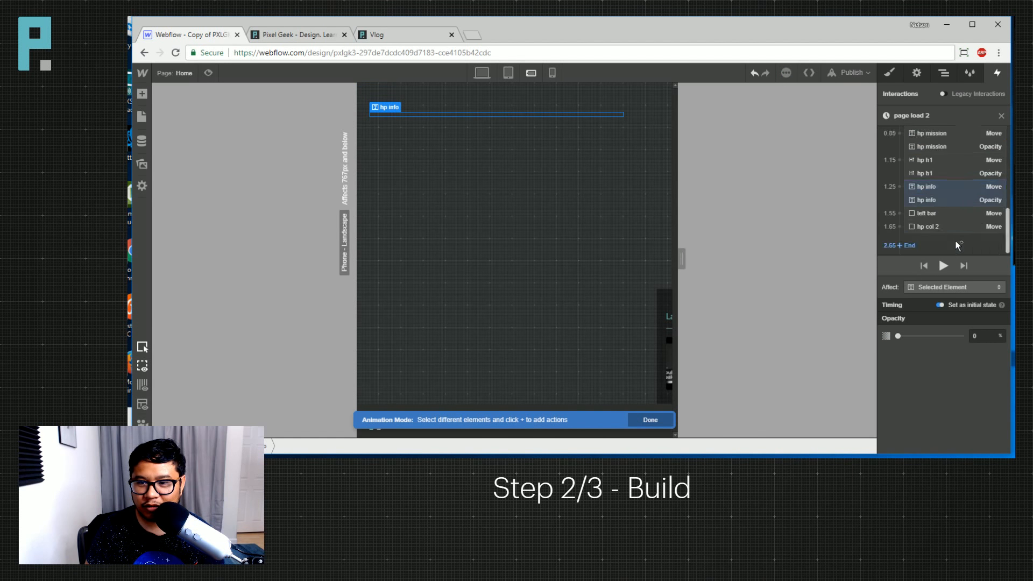
left_click(923, 210)
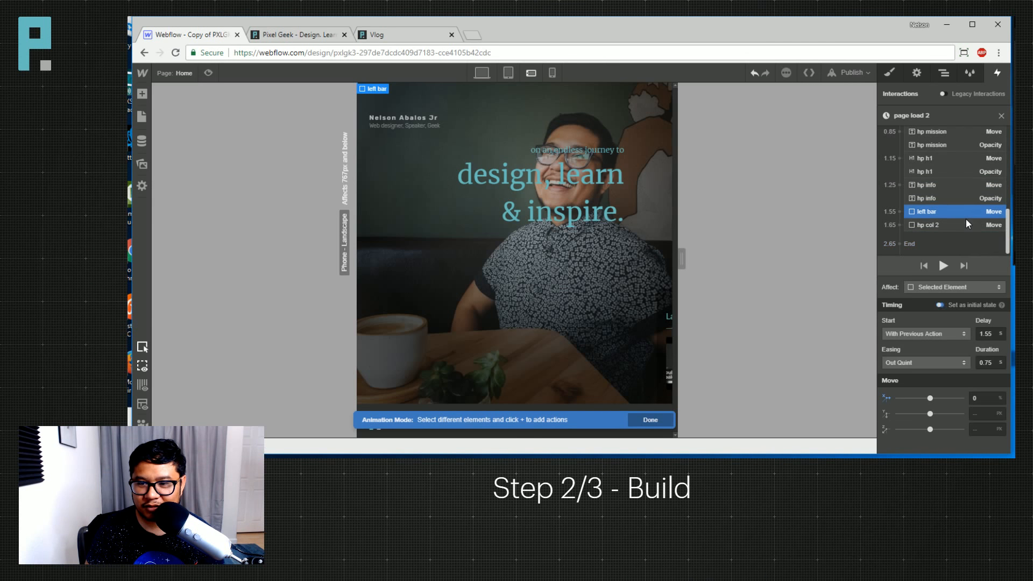
key("Delete")
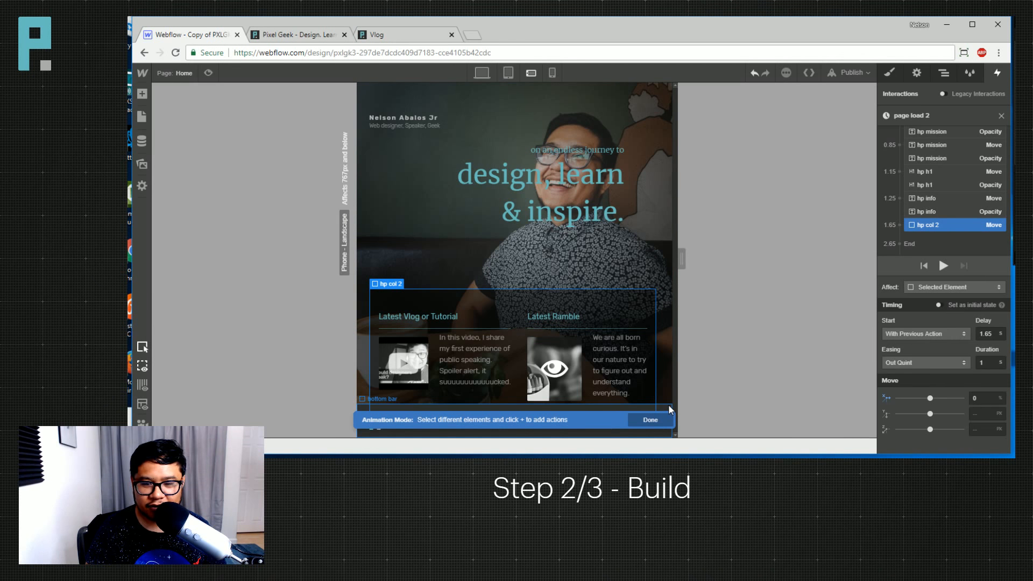
Play the duplicated animation on phone landscape and review its remaining timed actions.
scroll(944, 220, "up", 5)
left_click(944, 265)
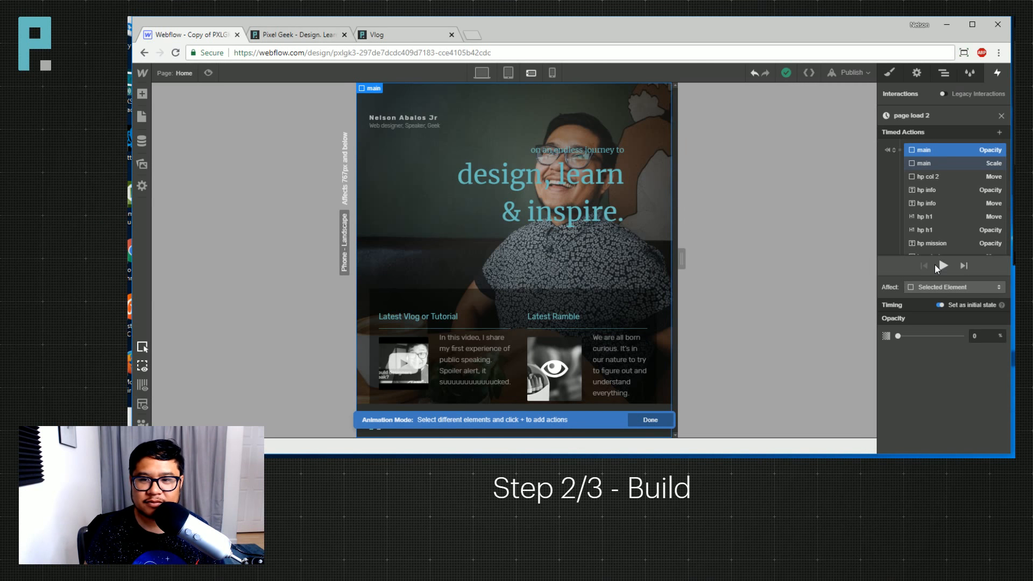
left_click(936, 265)
scroll(947, 193, "down", 5)
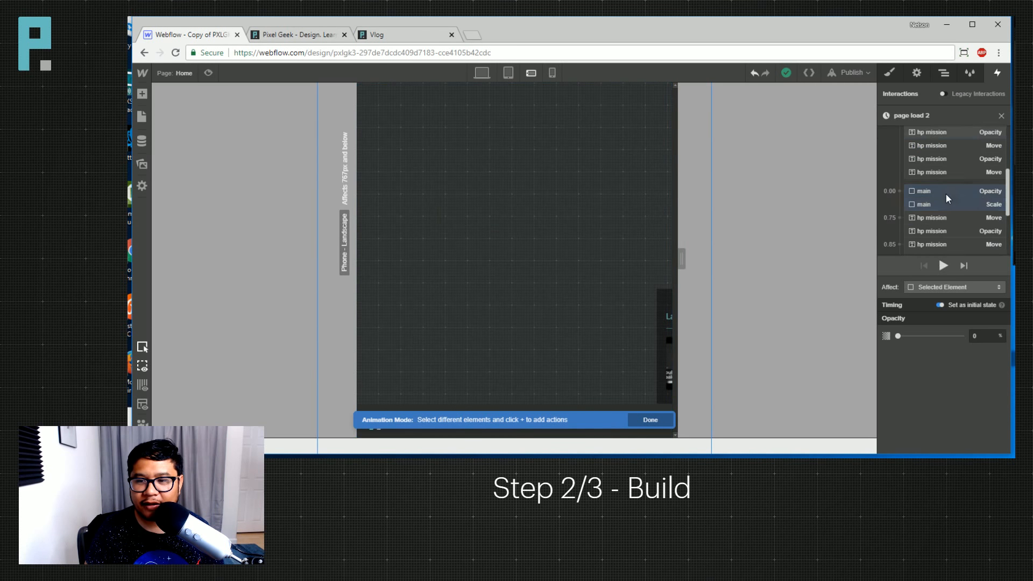
scroll(947, 199, "down", 3)
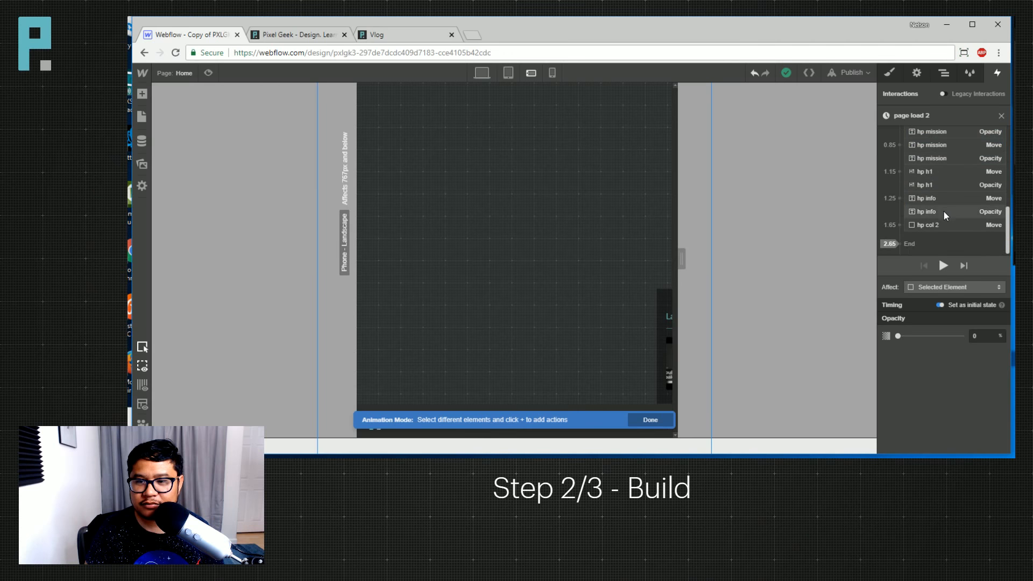
scroll(944, 210, "up", 8)
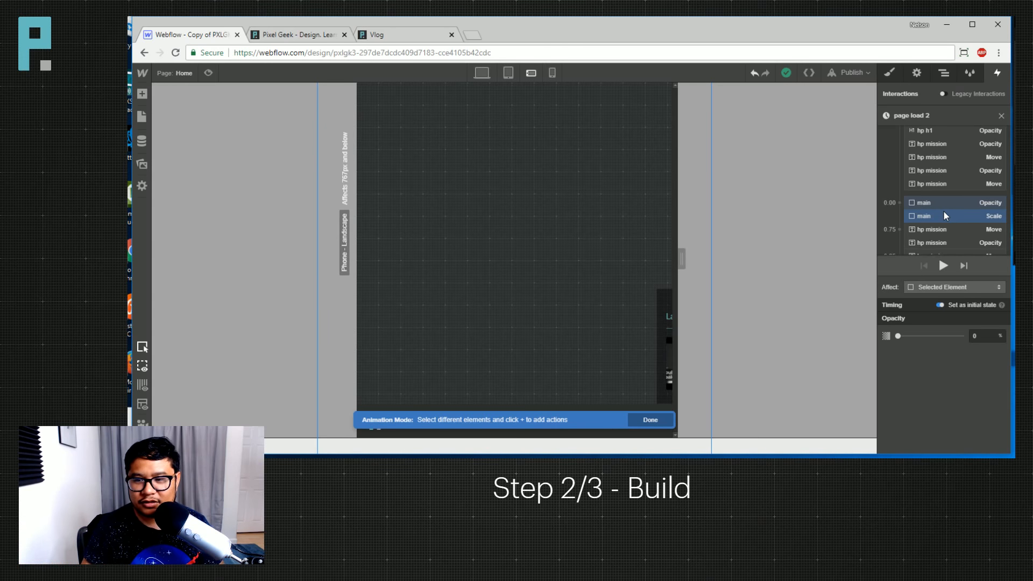
Add an initial-state Move action for the bottom bar with its vertical offset at 100%.
scroll(944, 215, "up", 5)
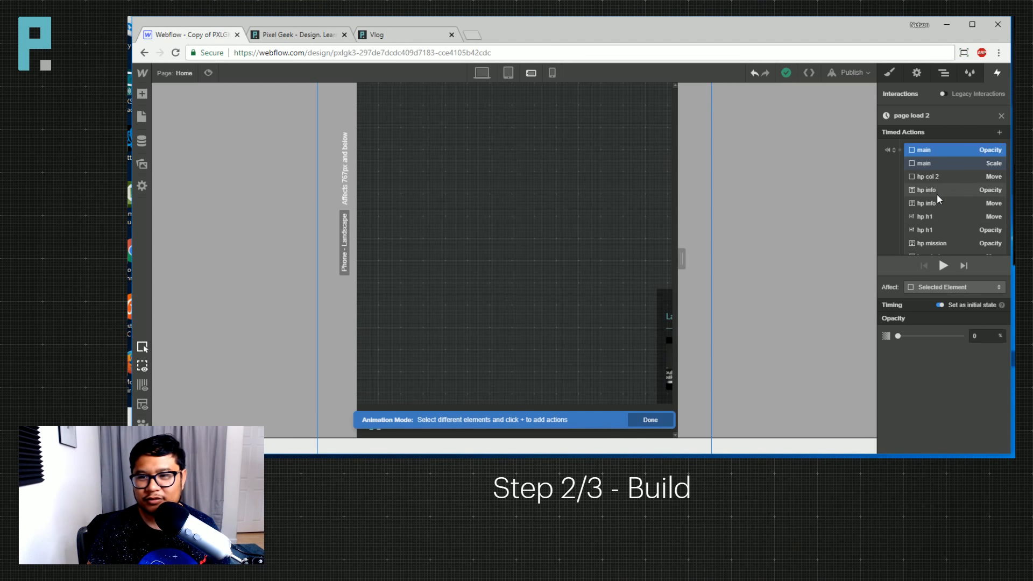
left_click(369, 412)
left_click(900, 149)
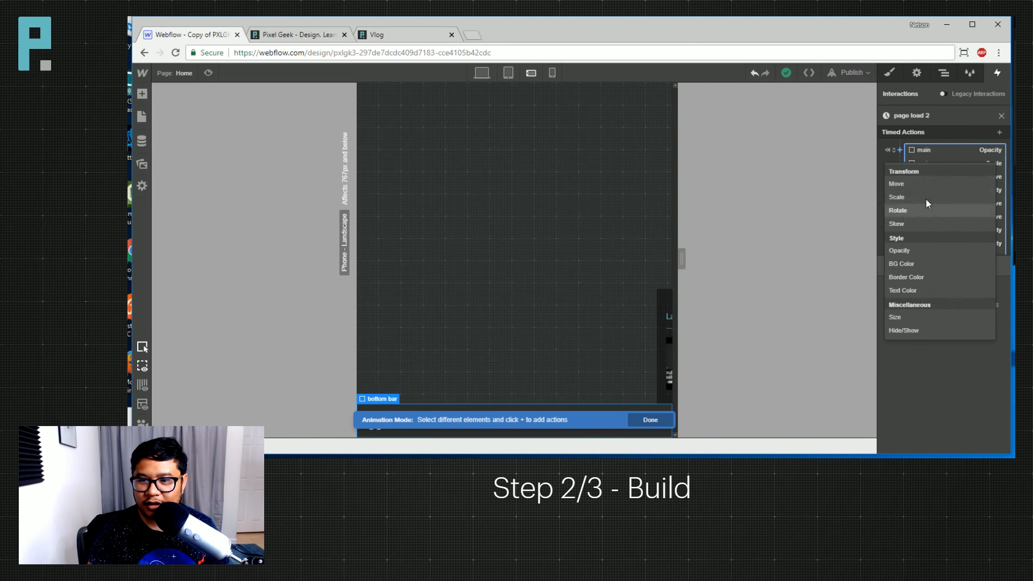
left_click(928, 183)
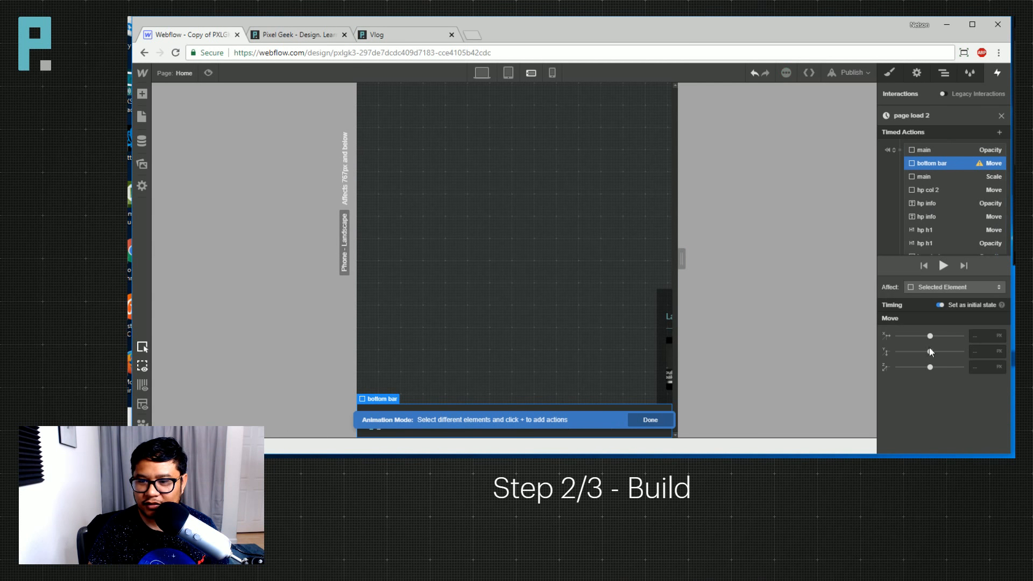
left_click(982, 350)
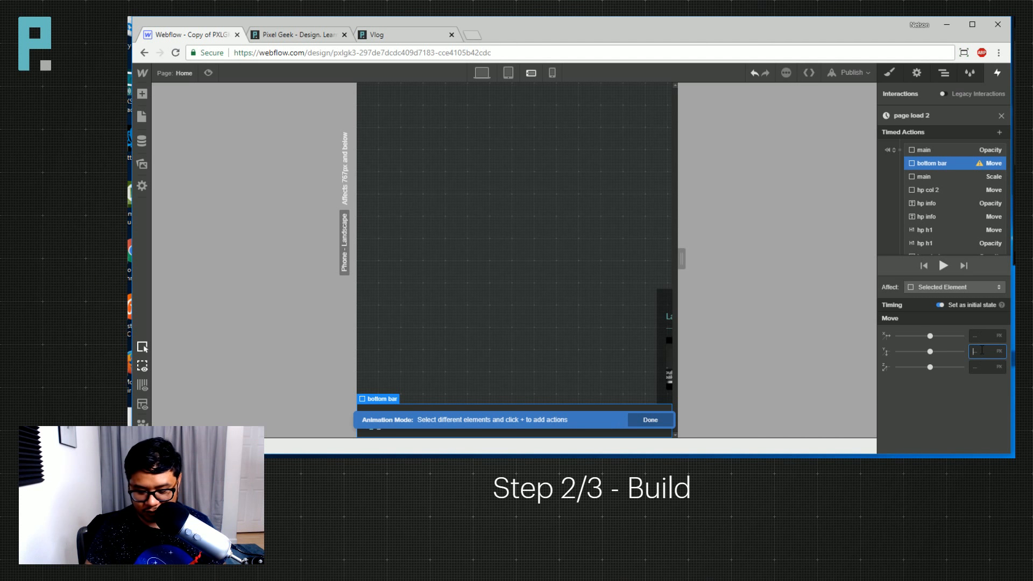
type("100")
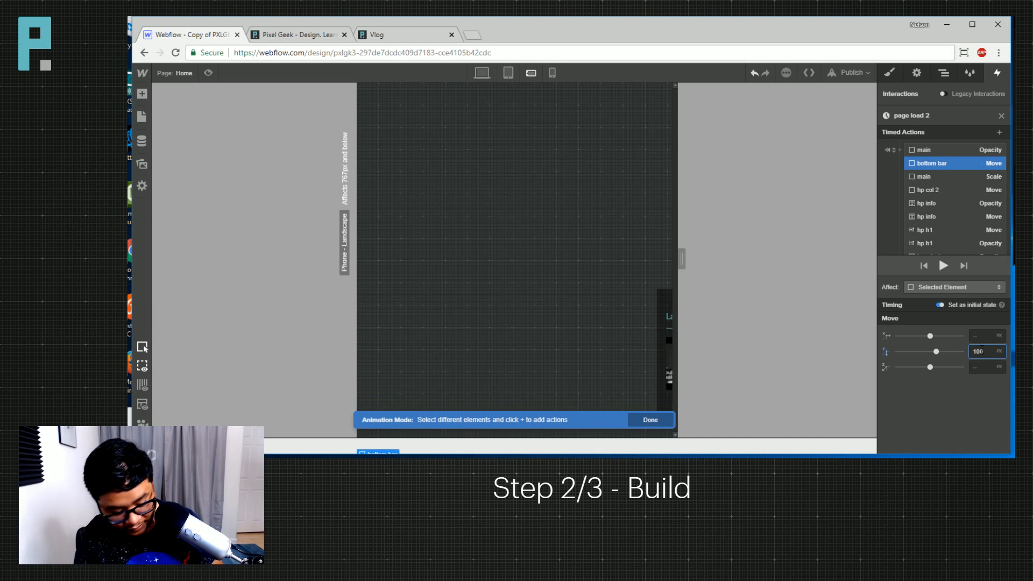
type("%")
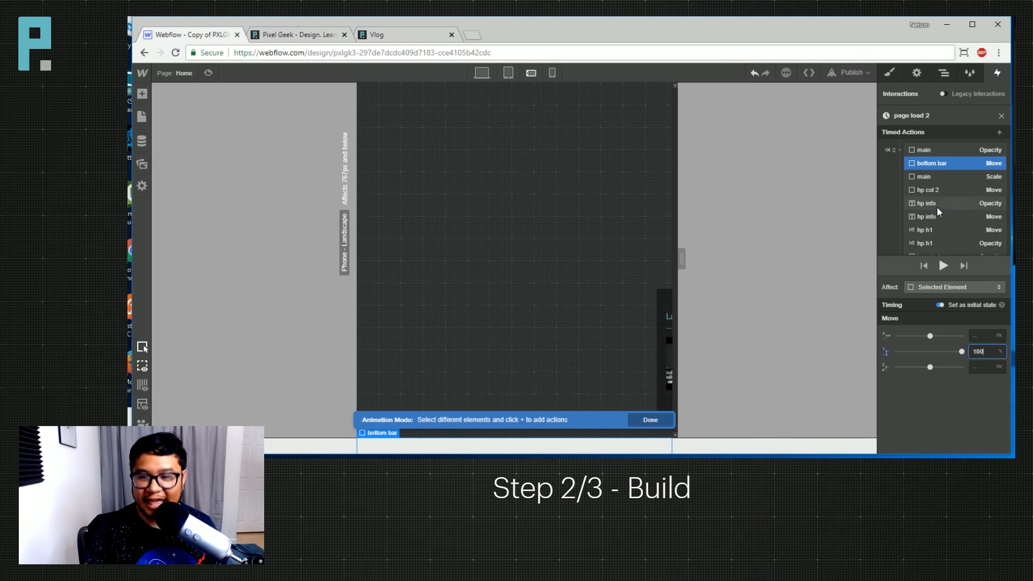
Add a Move action for the bottom bar to the timed actions at 0.00 s.
scroll(937, 206, "down", 2)
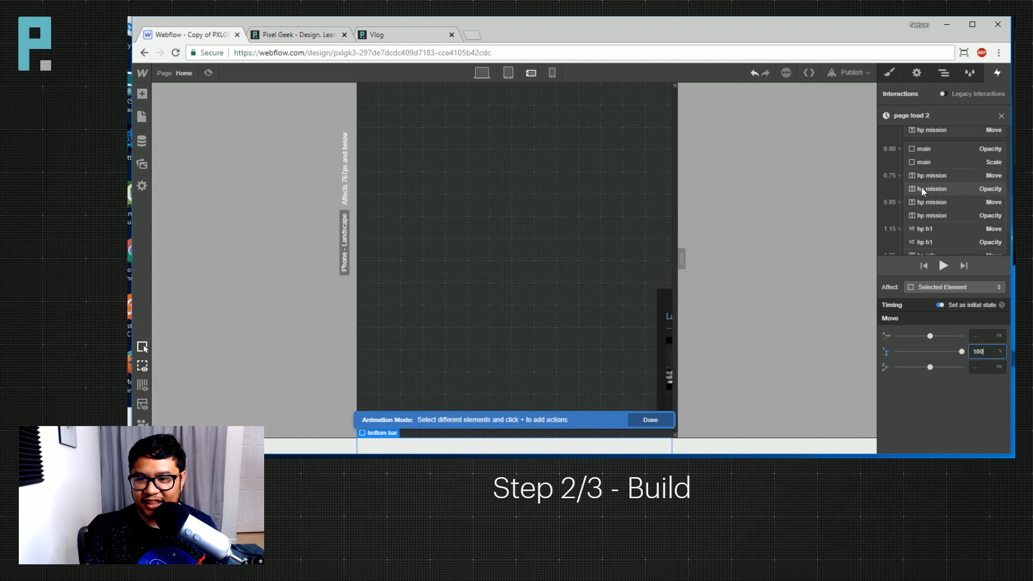
scroll(922, 192, "down", 1)
scroll(923, 213, "up", 2)
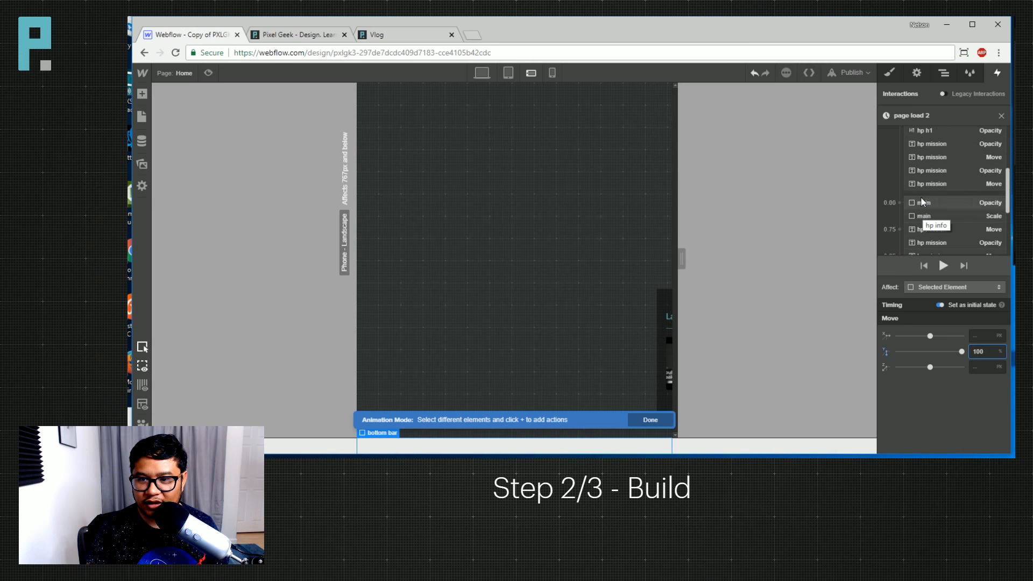
left_click(897, 203)
left_click(914, 236)
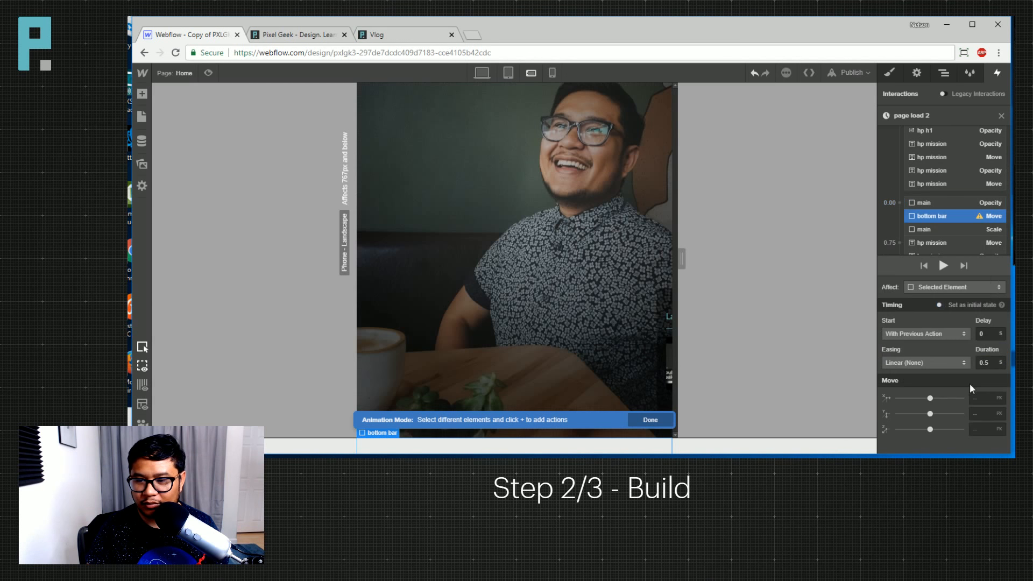
Set the vertical offset of the bottom bar's timed Move action to 0%.
left_click(985, 414)
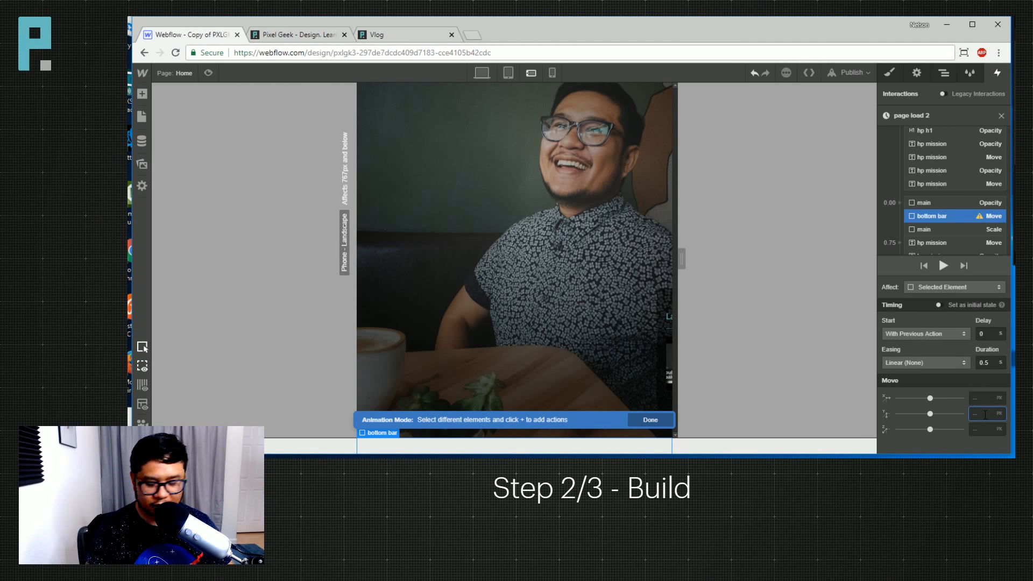
type("0")
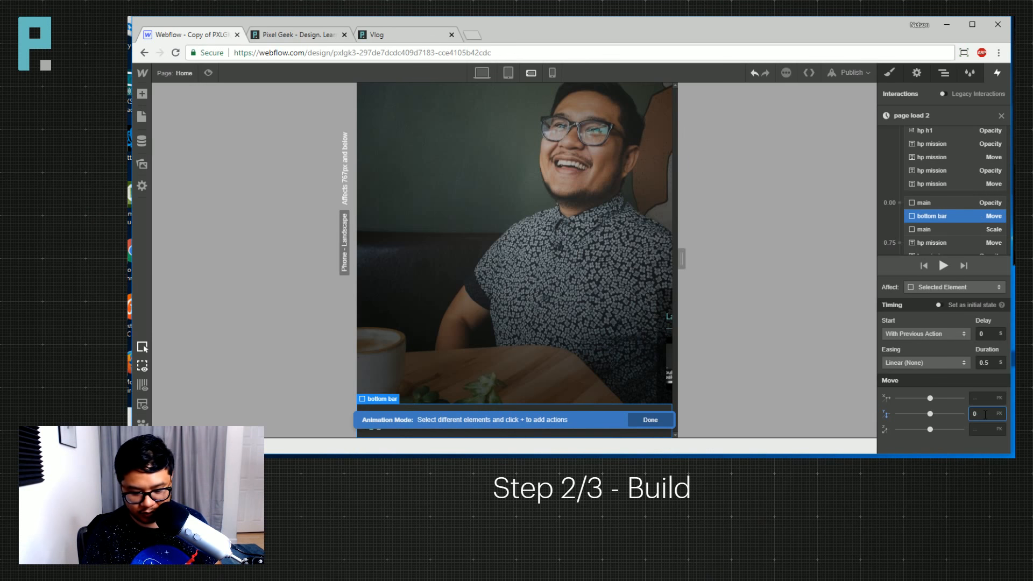
type("^%")
key("Return")
type("0^")
key("BackSpace")
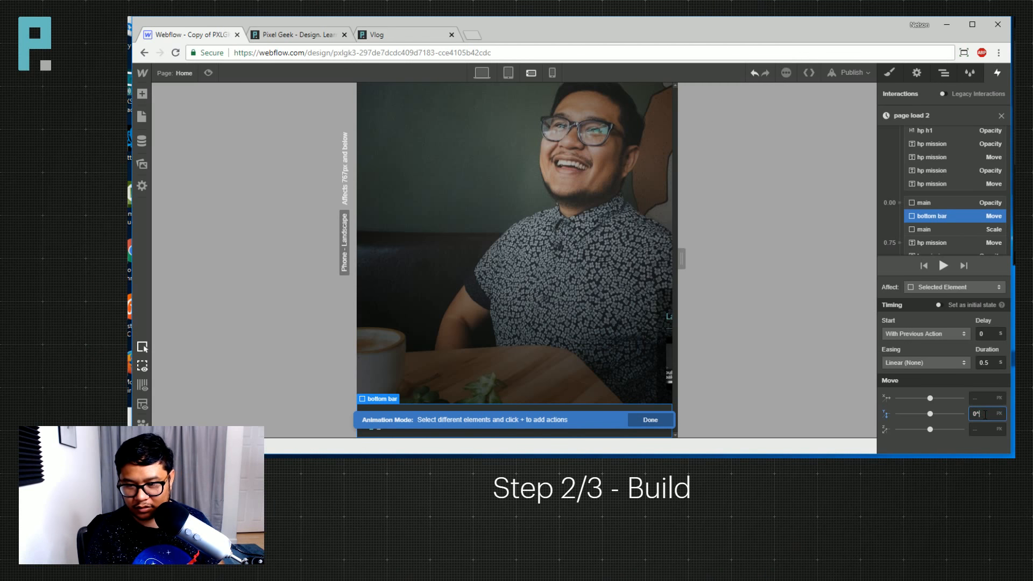
type("^")
left_click_drag(985, 415, 952, 415)
type("0^")
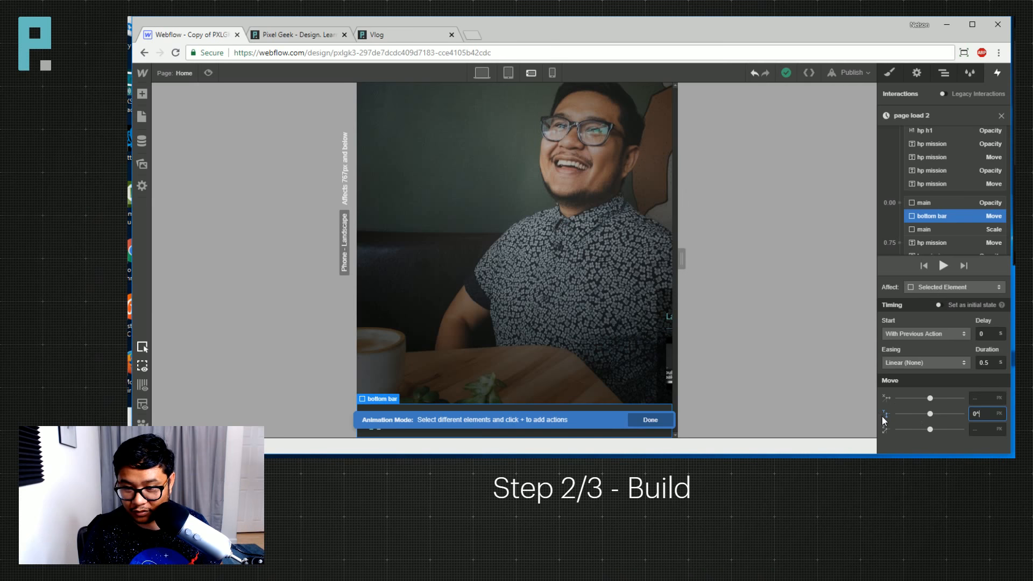
key("BackSpace")
key("BackSpace")
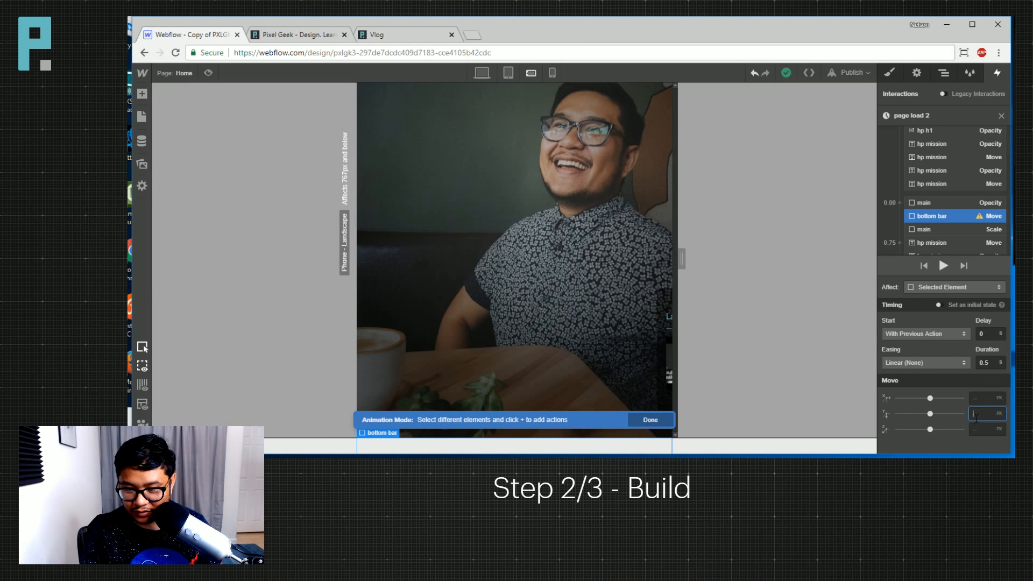
type("0%")
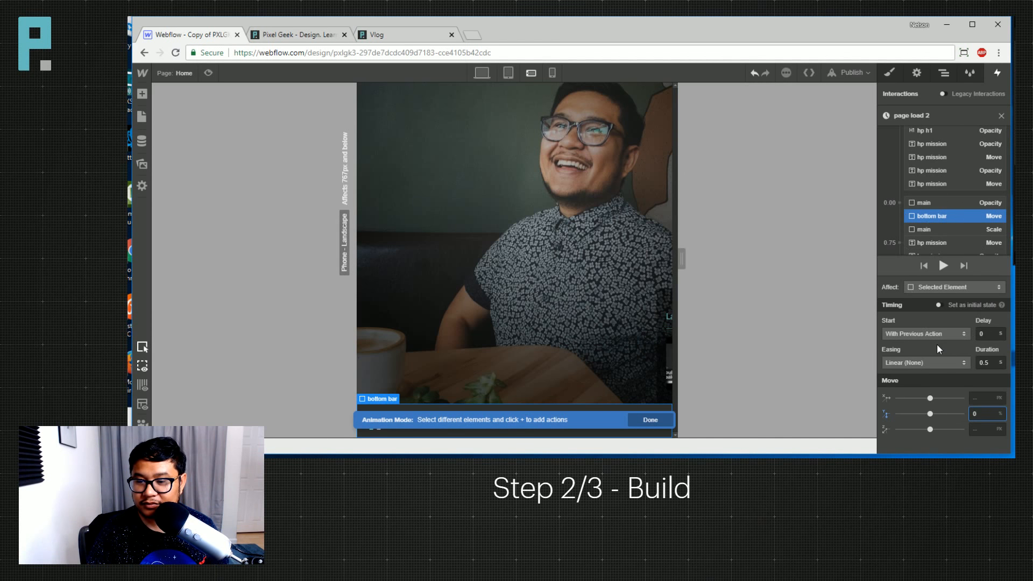
Give the bottom bar's timed Move action a 0.75 s duration and Out Quint easing.
left_click(996, 365)
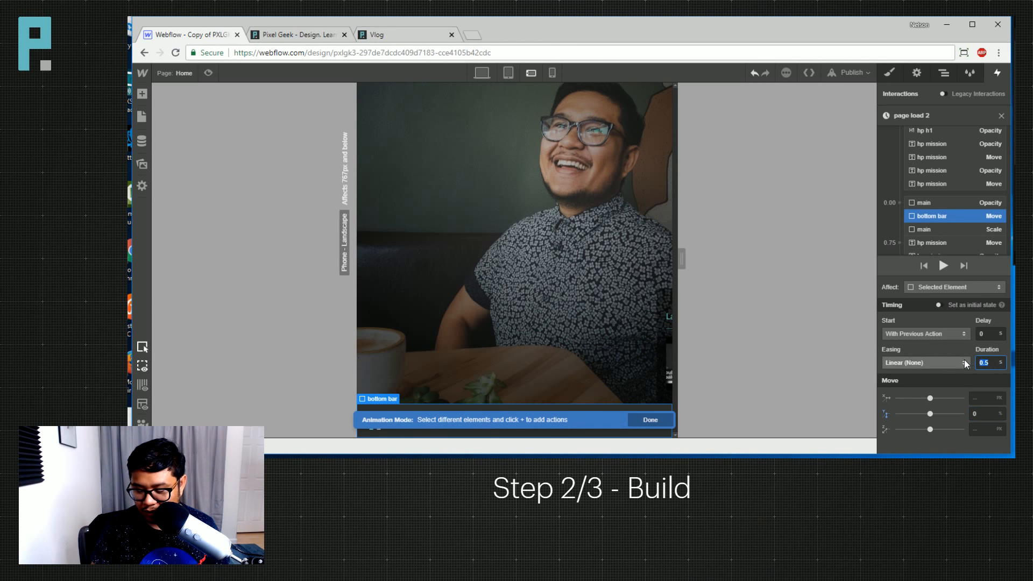
type(".75")
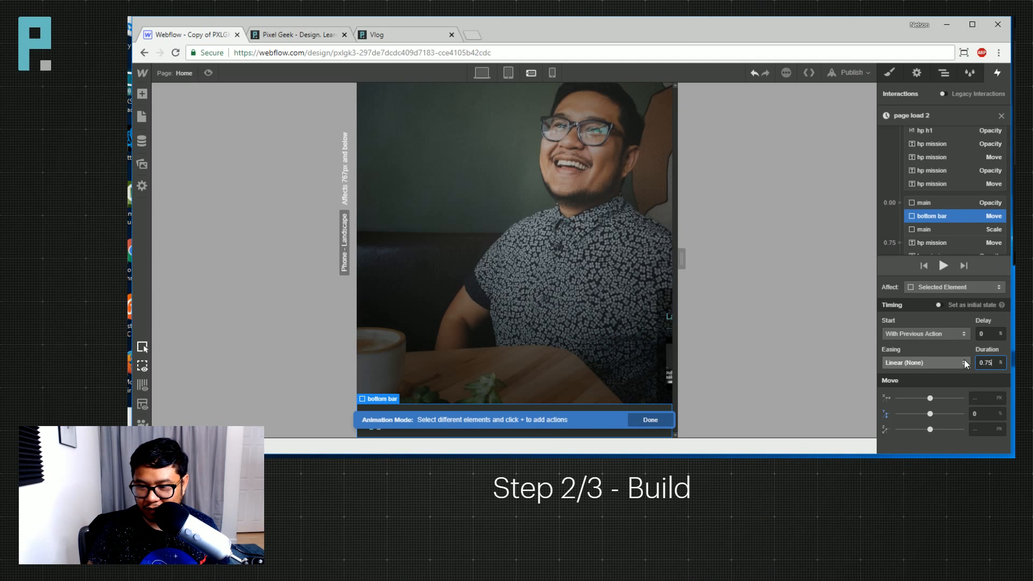
key("Return")
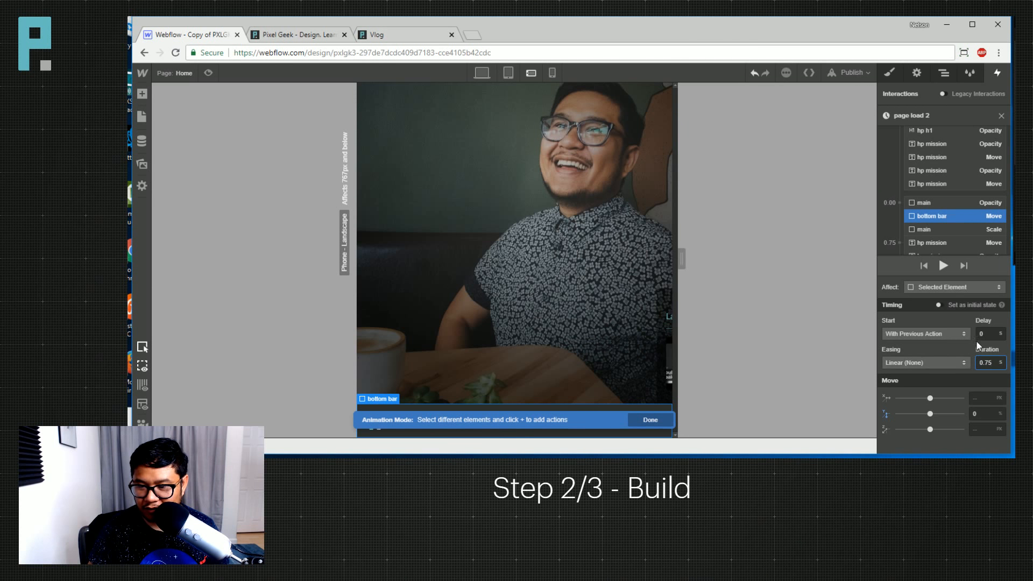
left_click(929, 361)
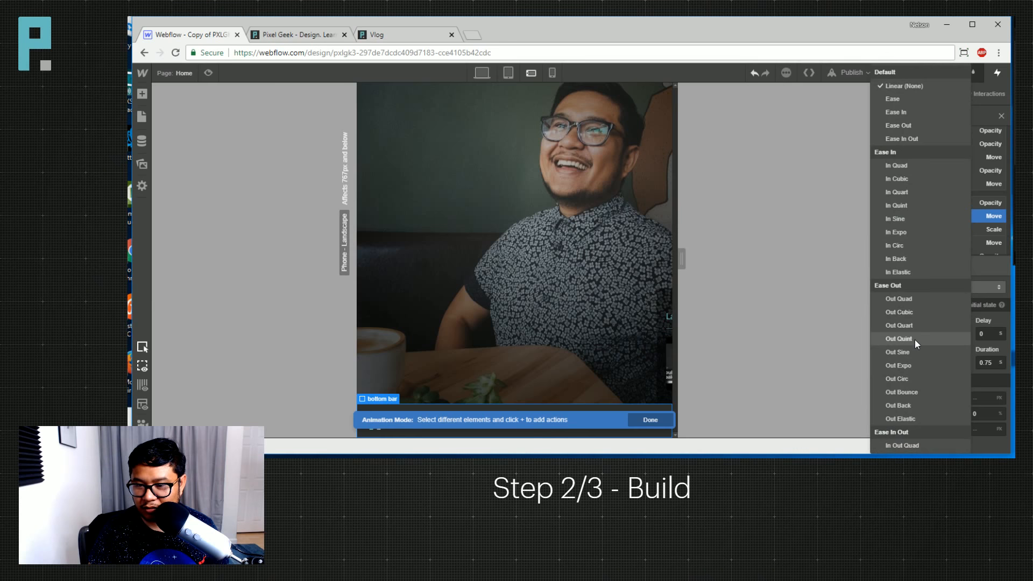
left_click(915, 340)
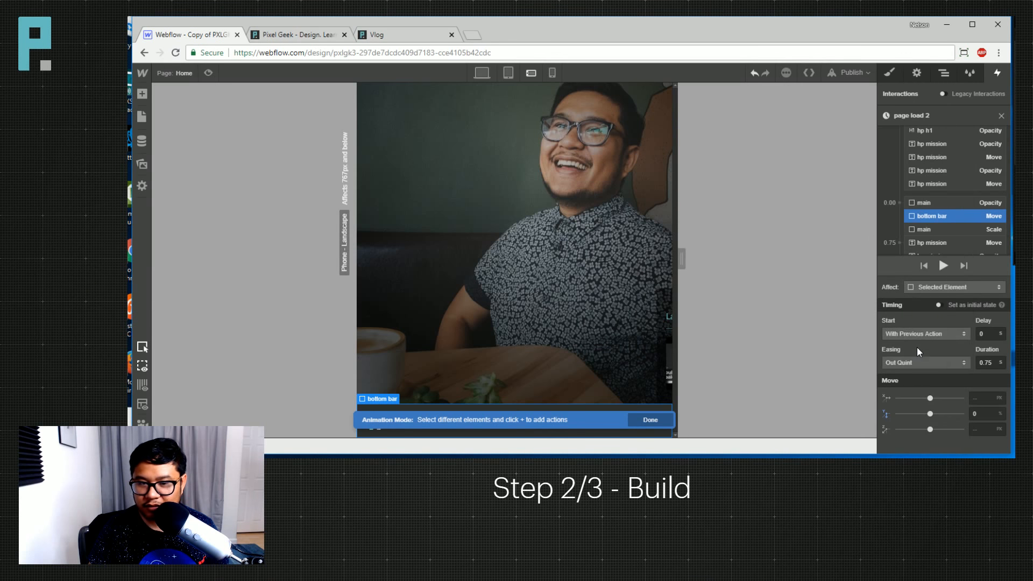
Preview the phone page load animation twice, then close the animation and its page load trigger settings.
left_click(210, 72)
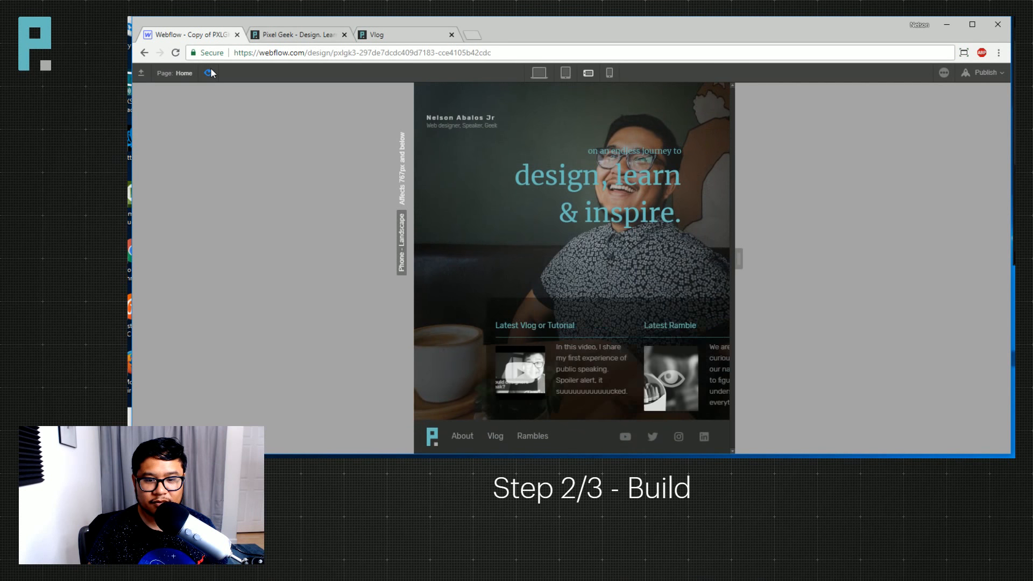
left_click(210, 72)
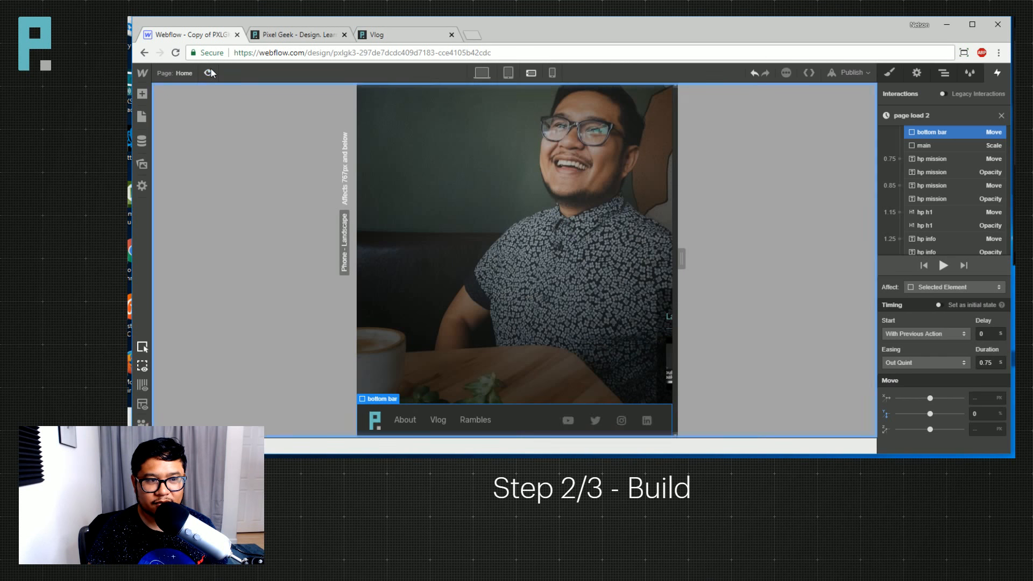
left_click(210, 73)
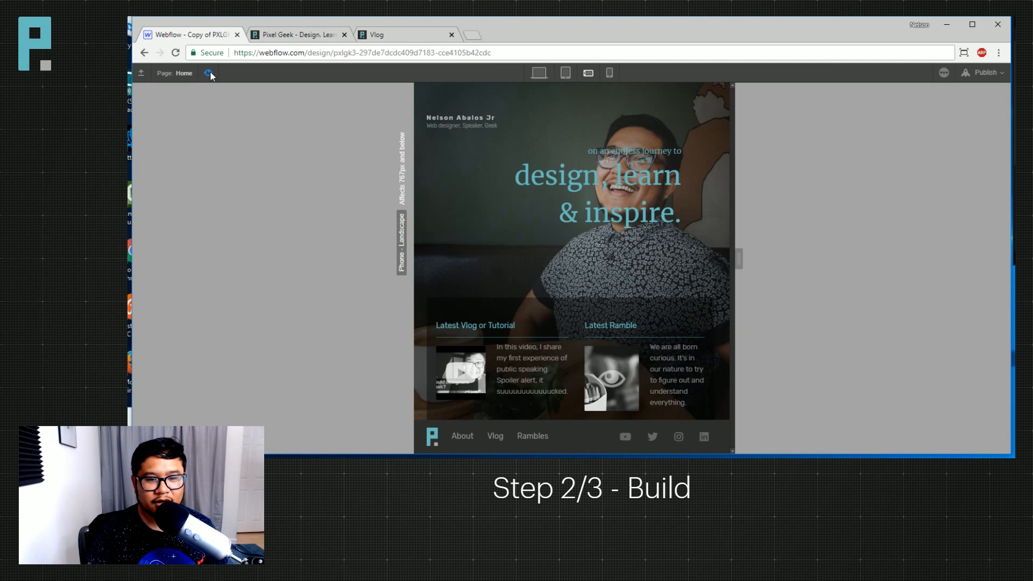
left_click(210, 73)
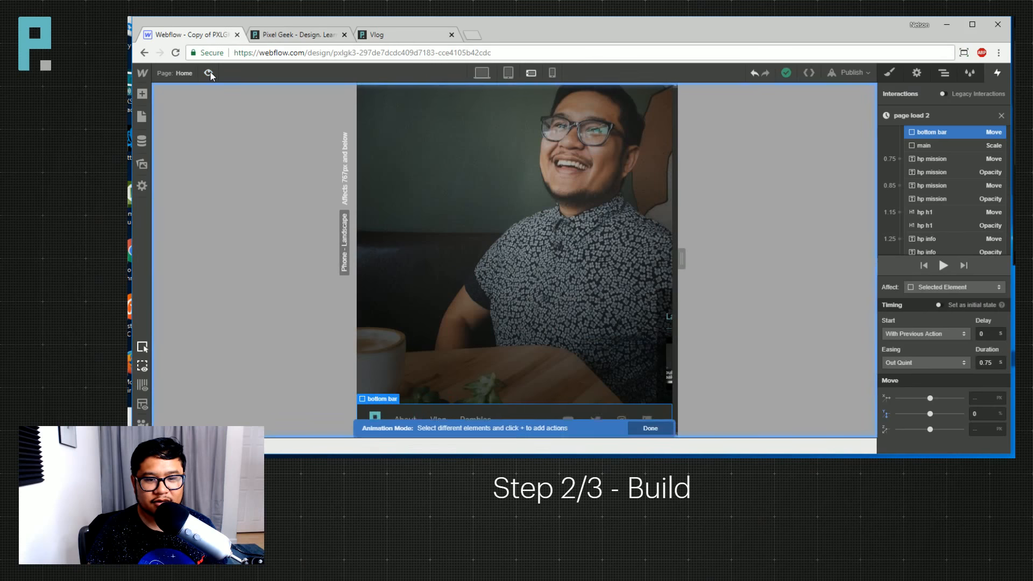
left_click(1001, 116)
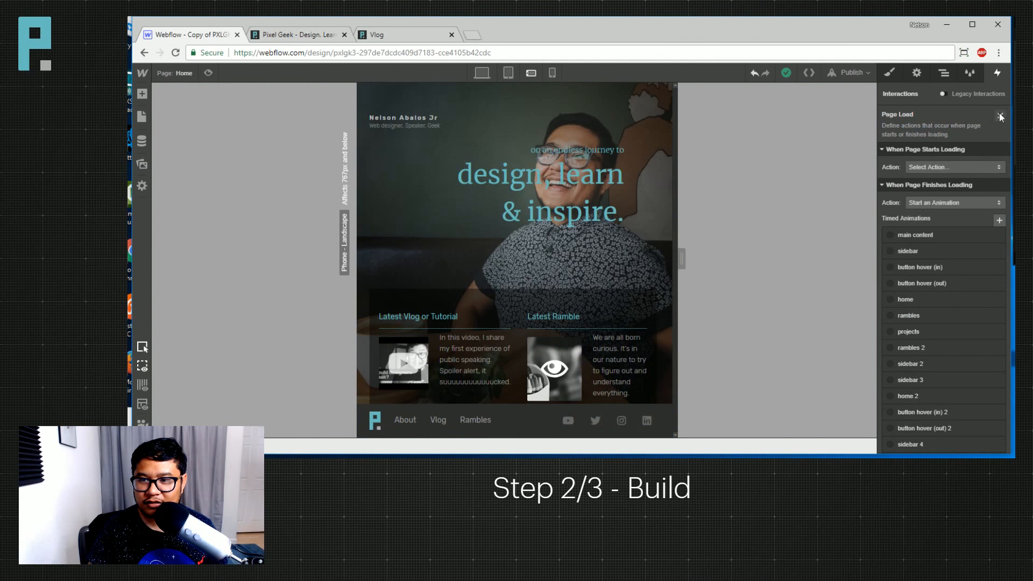
left_click(1000, 116)
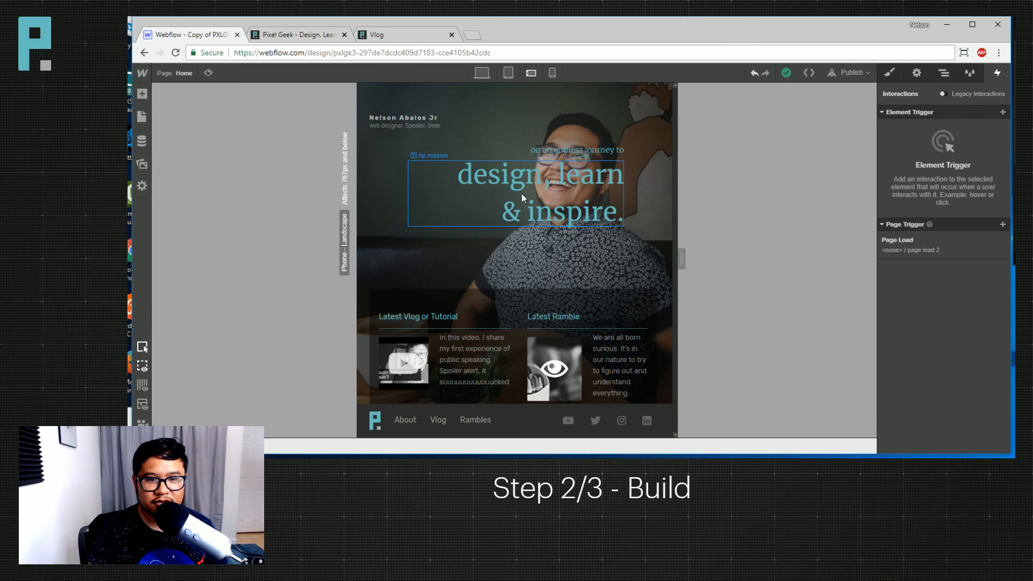
Set the font size of the hp h1 name heading to 2.5 VW on phone landscape.
left_click(423, 118)
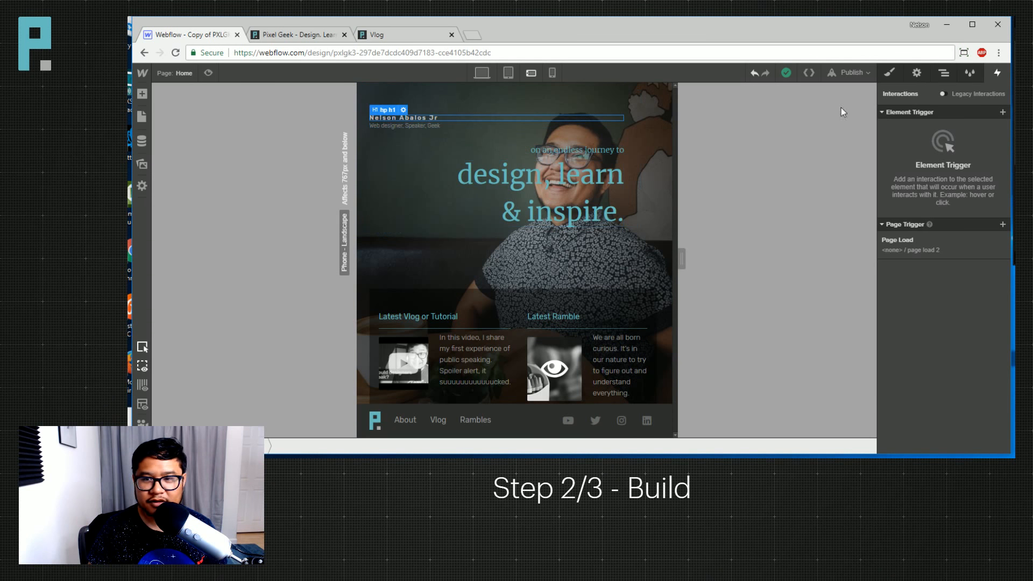
left_click(891, 74)
scroll(945, 372, "down", 4)
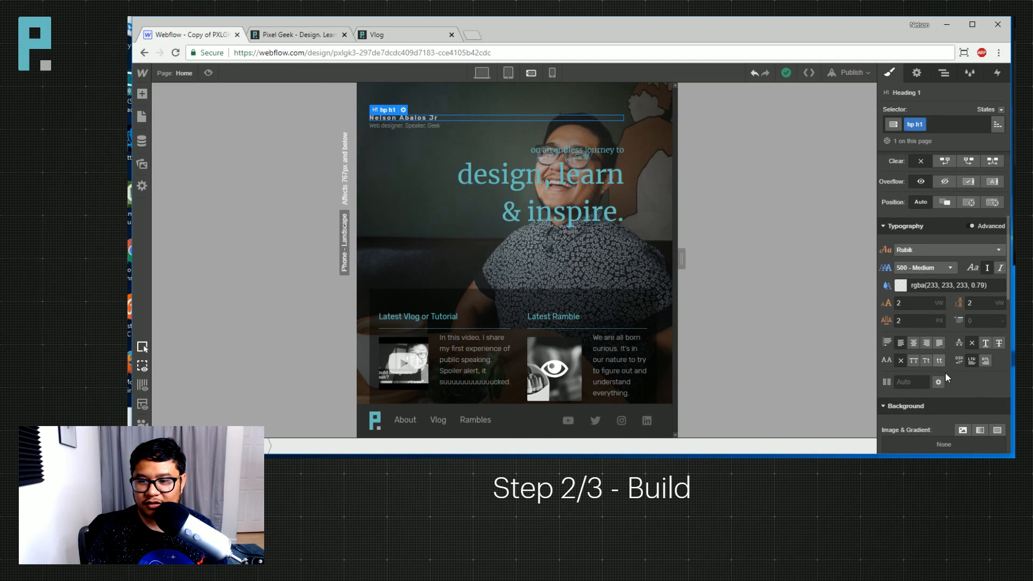
left_click(922, 304)
key("BackSpace")
type("12")
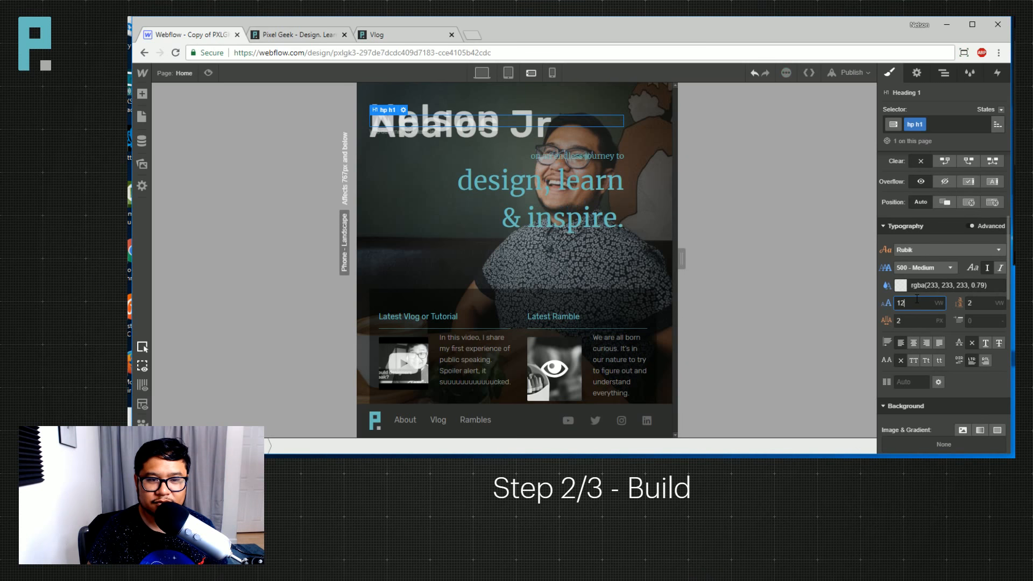
key("BackSpace")
key("BackSpace")
type("3")
key("BackSpace")
type("2")
key("BackSpace")
type("3")
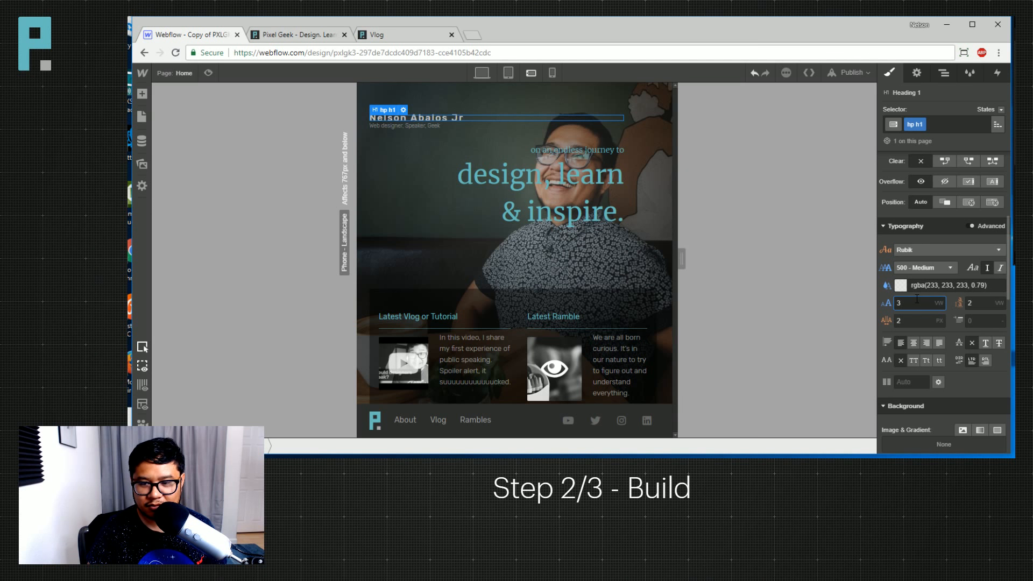
key("BackSpace")
type("22.5")
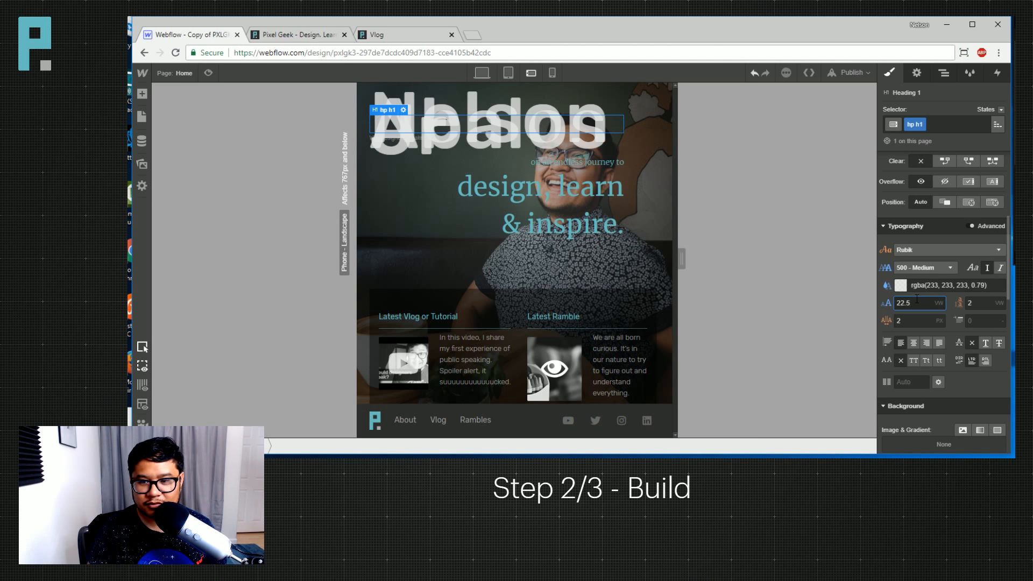
key("BackSpace")
key("BackSpace")
key("BackSpace")
type(".5")
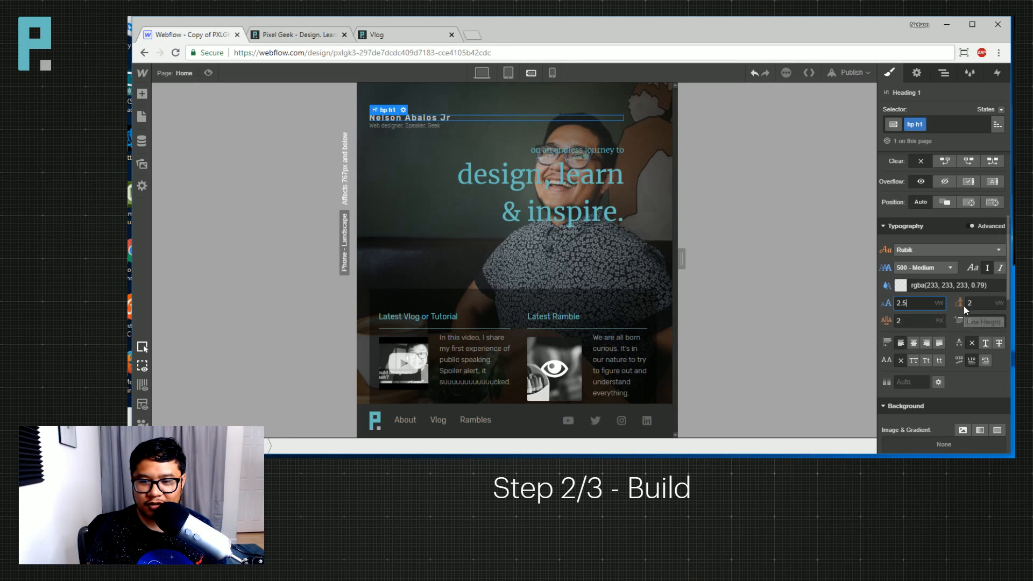
Widen the phone landscape canvas and set the hp info text's font size and line height to 2 VW.
left_click_drag(682, 257, 716, 251)
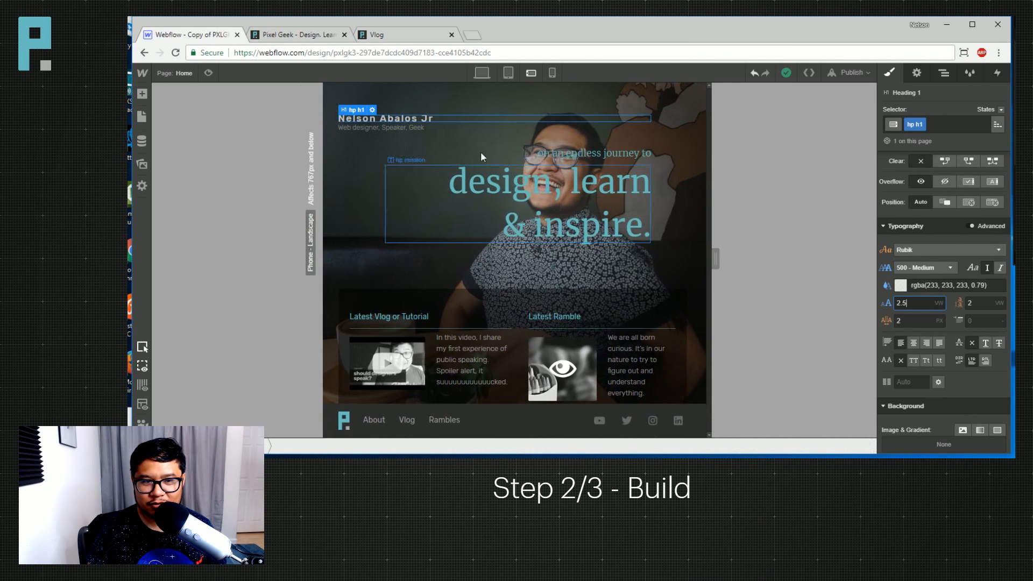
left_click(406, 126)
left_click(914, 302)
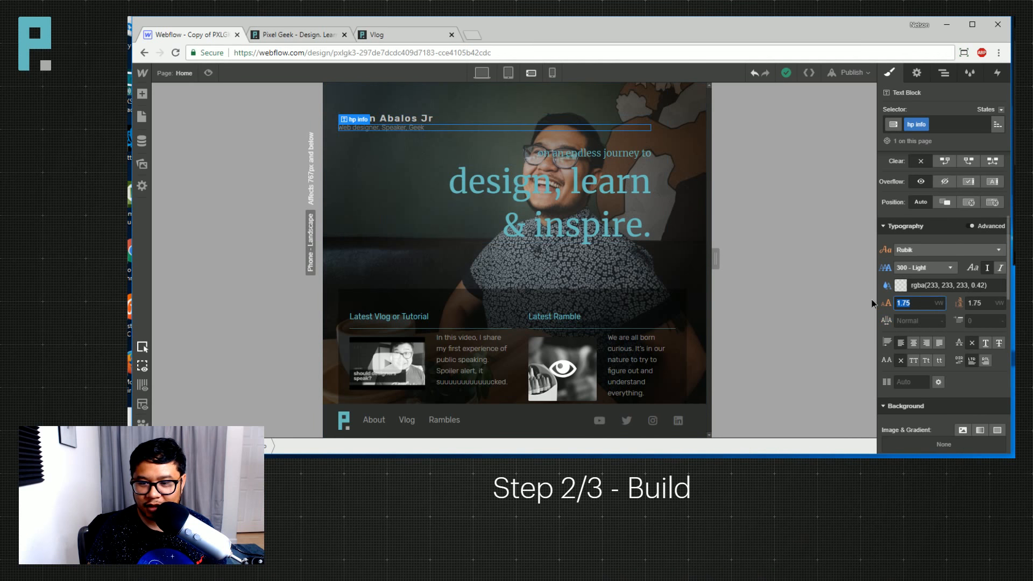
type("2")
key("Tab")
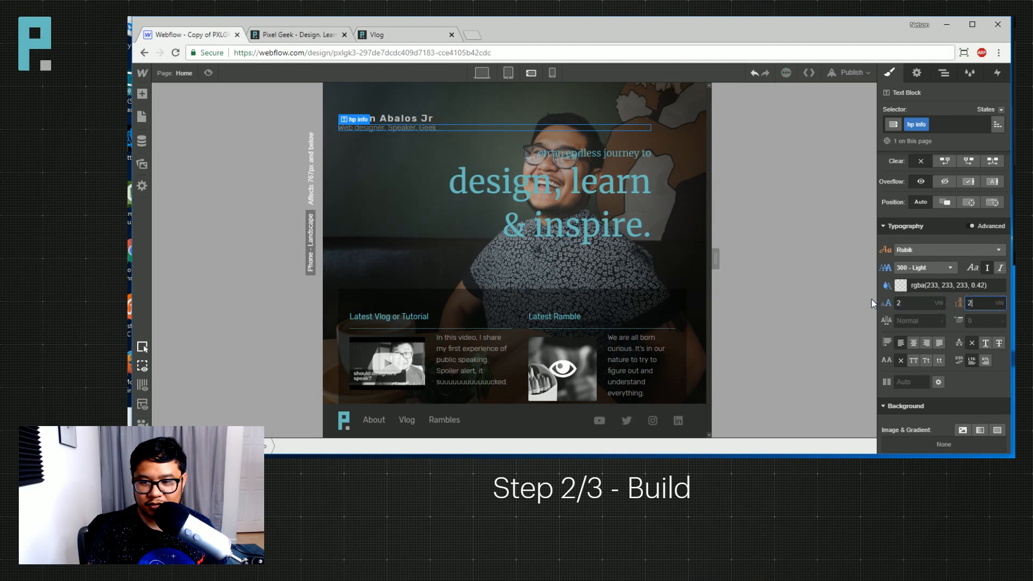
Set the hp info text's line height to 2 VW, widen the phone landscape canvas slightly and keep the text selected.
type("2")
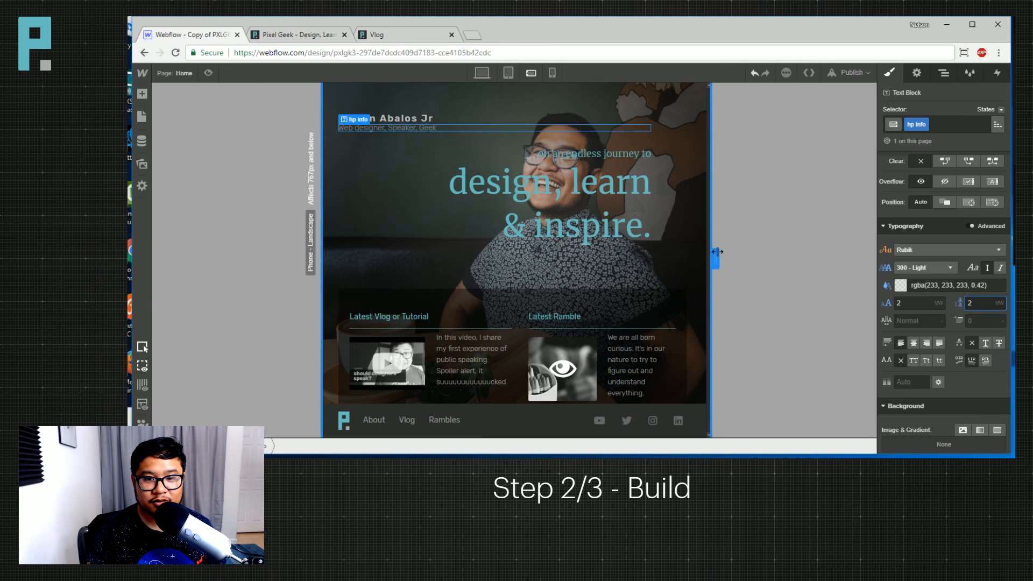
mouse_move(715, 258)
left_mouse_down()
mouse_move(694, 258)
mouse_move(768, 247)
mouse_move(719, 252)
left_mouse_up()
left_click(422, 127)
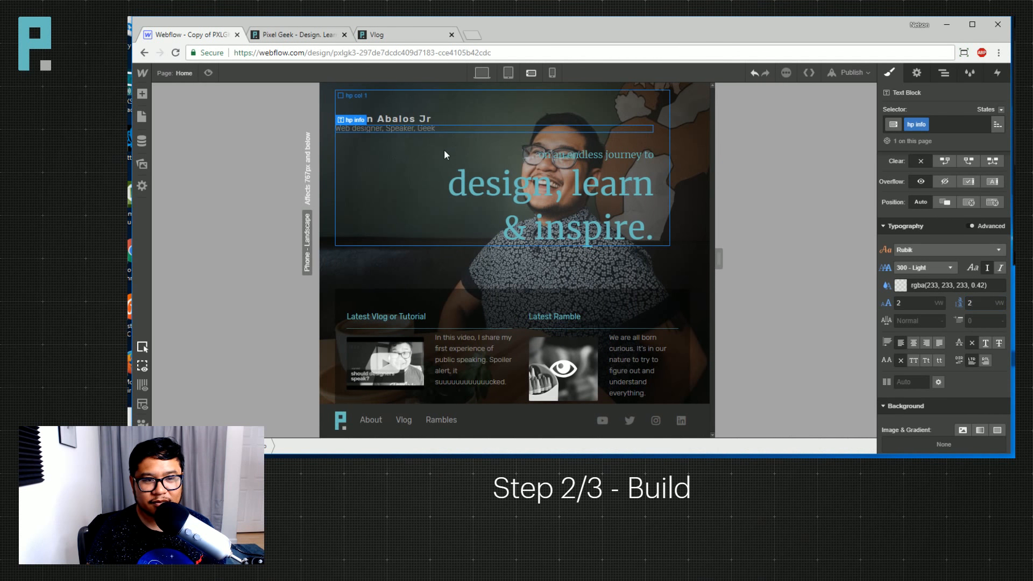
Fine-tune the hp info text's font size on phone landscape to 1.92 VW.
left_click_drag(914, 303, 866, 300)
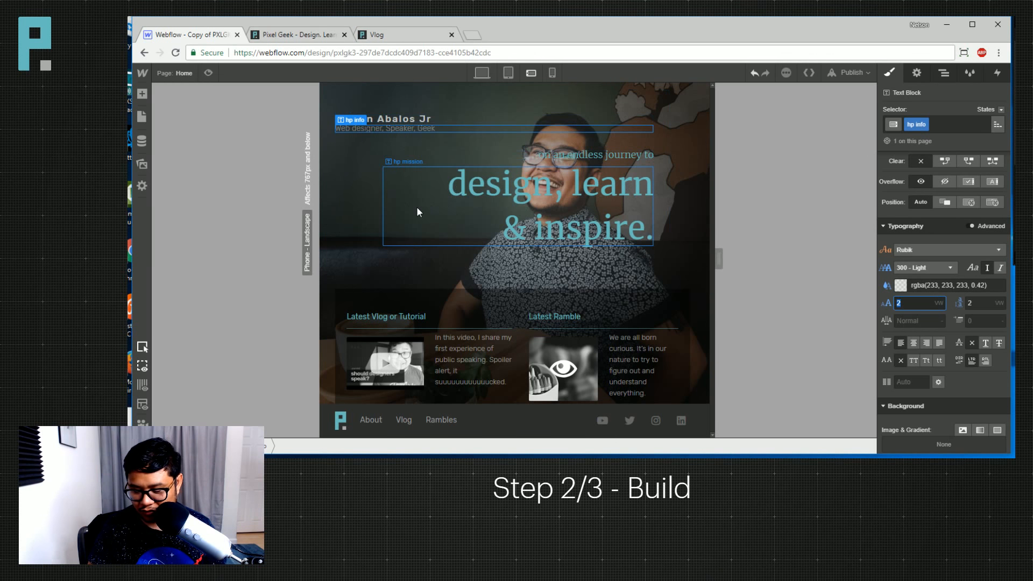
type("1.75")
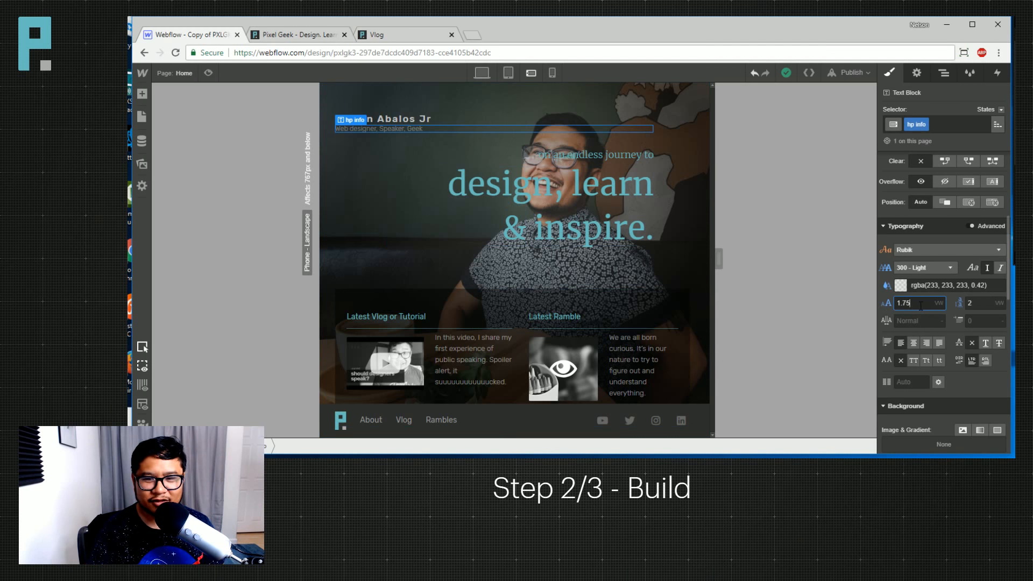
key("BackSpace")
key("BackSpace")
key("BackSpace")
key("BackSpace")
type("2")
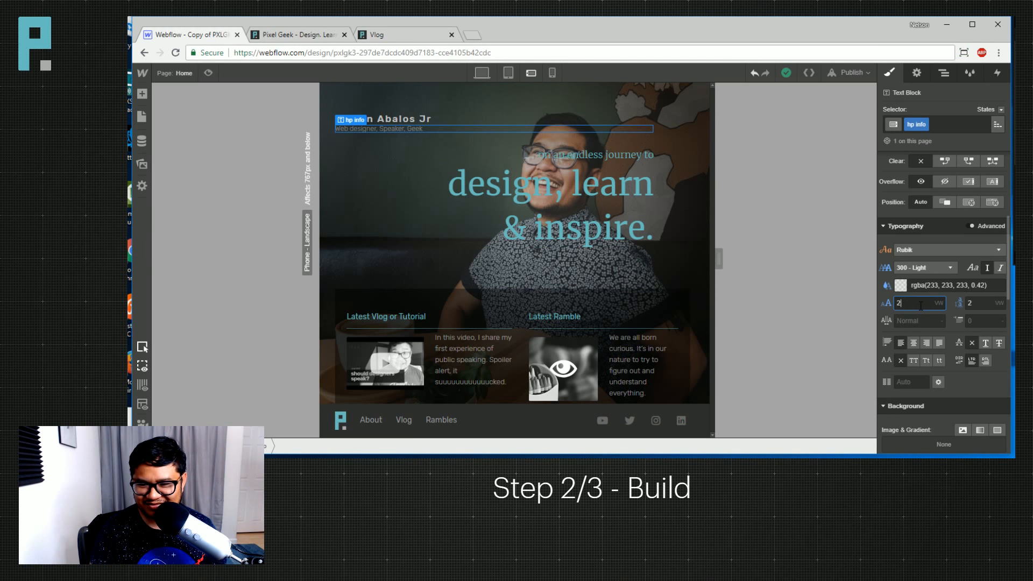
key("BackSpace")
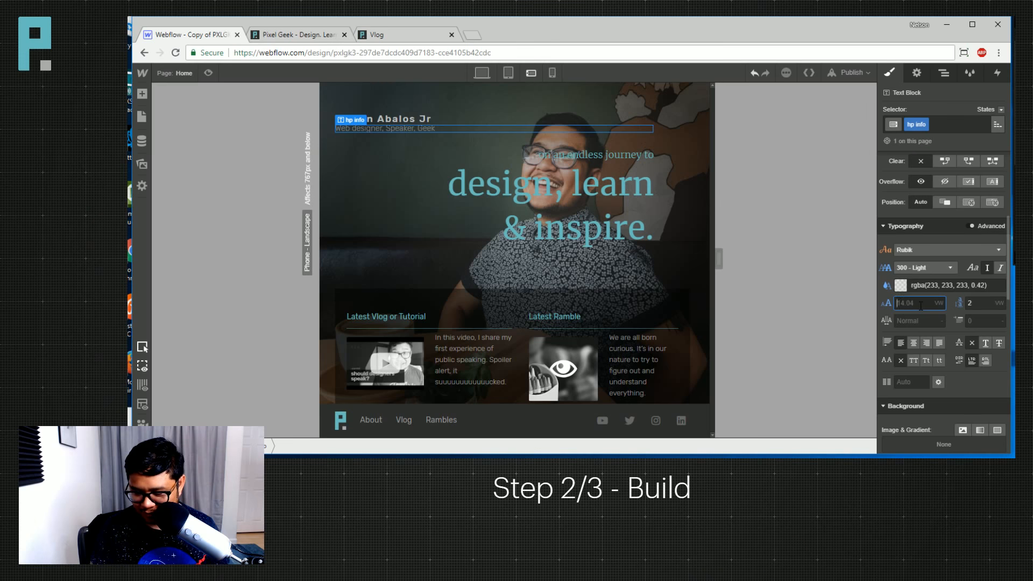
type("1.8")
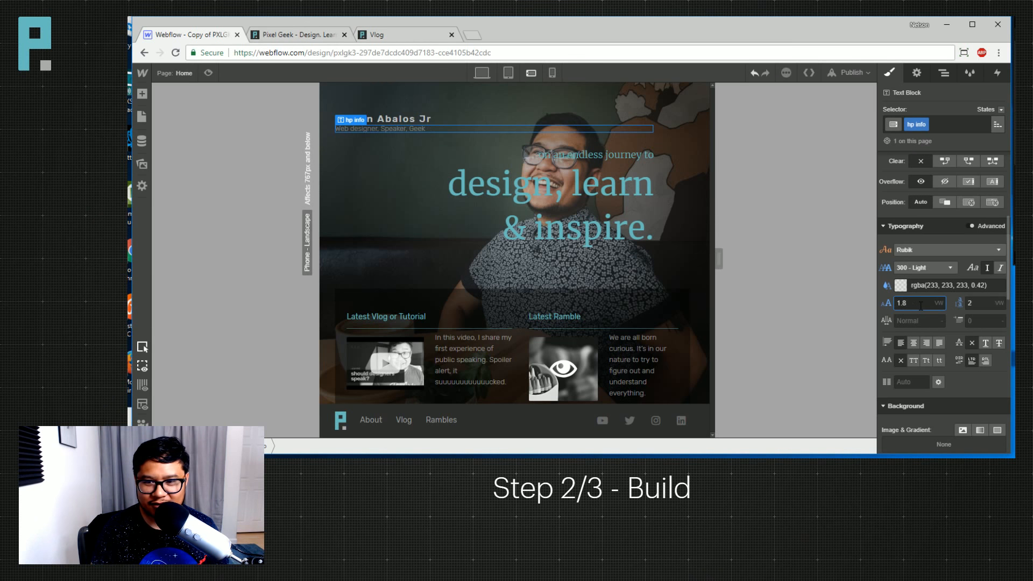
type("9")
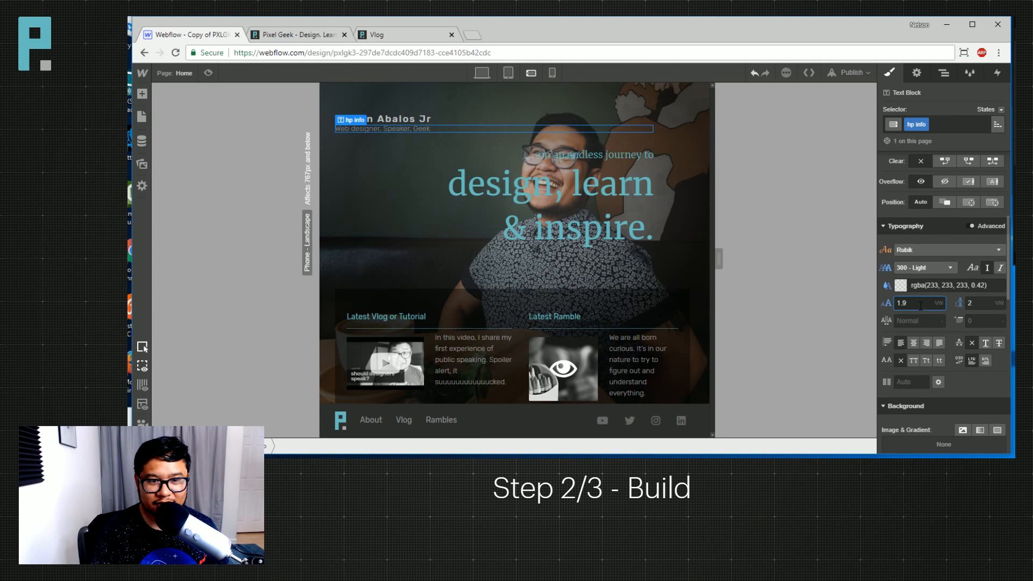
type("5")
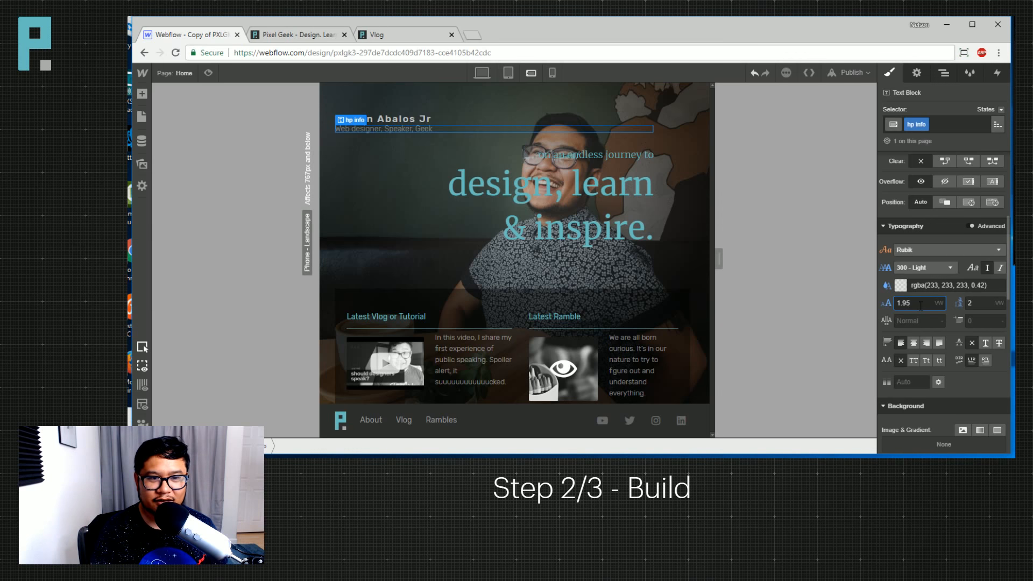
type("2")
key("Tab")
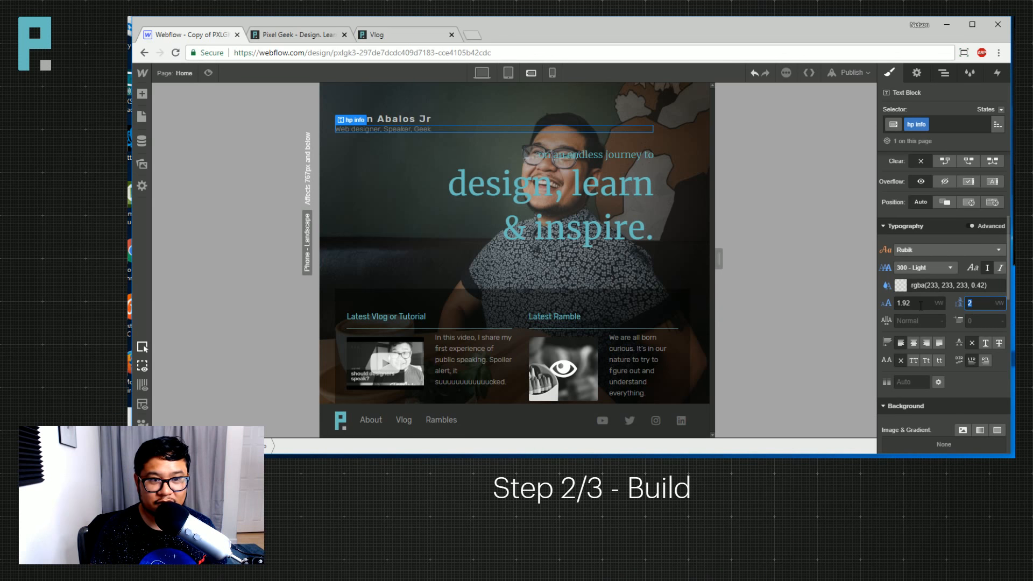
Widen the phone landscape canvas in small stages and compare the scaling of the name heading and the info line.
left_click(395, 159)
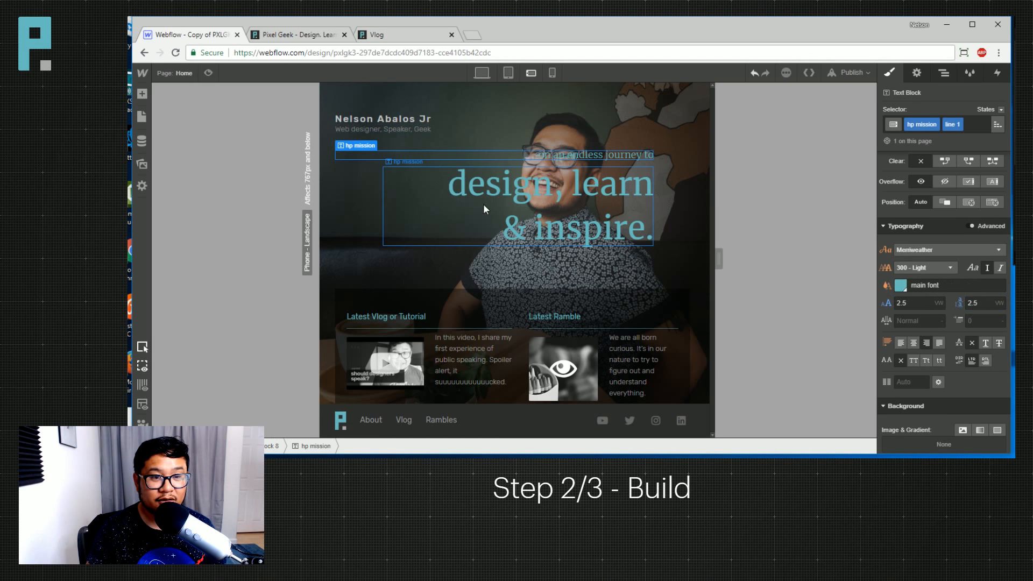
mouse_move(718, 257)
left_mouse_down()
mouse_move(730, 257)
mouse_move(648, 256)
mouse_move(737, 252)
mouse_move(722, 257)
left_mouse_up()
left_click(400, 119)
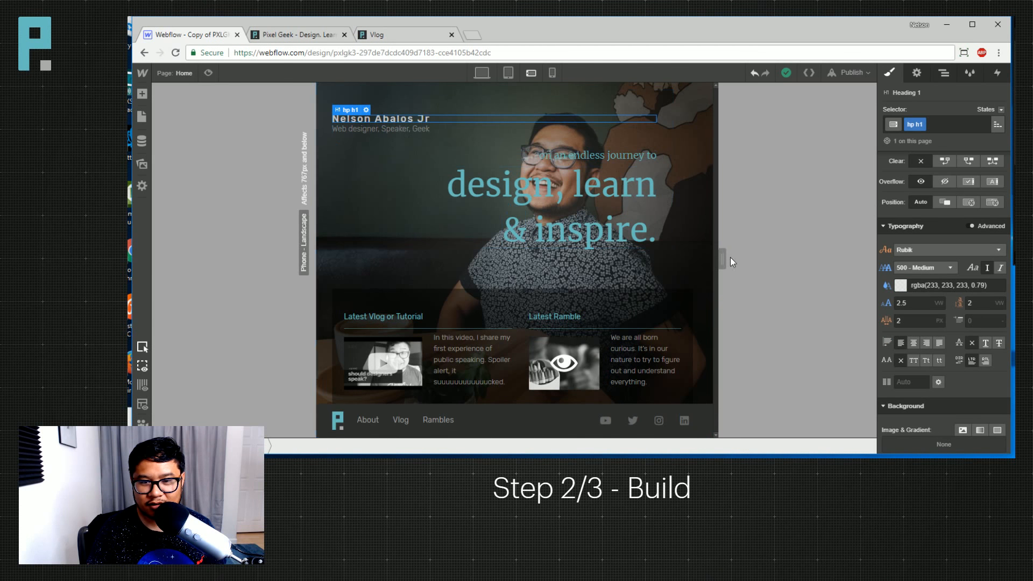
mouse_move(720, 258)
left_mouse_down()
mouse_move(654, 261)
mouse_move(727, 259)
left_mouse_up()
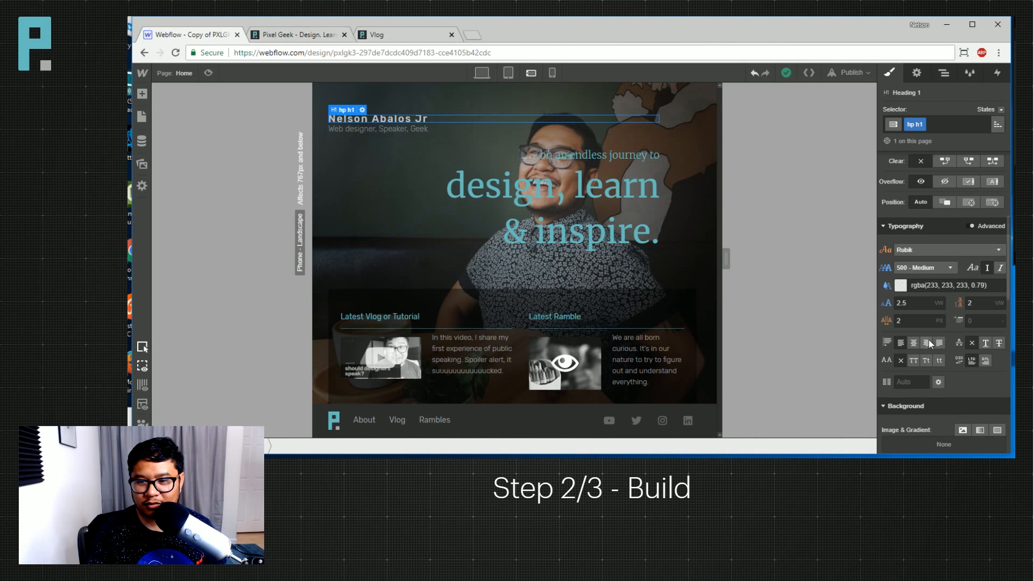
Change the hp h1 name heading's letter spacing to viewport-width units with a value of 2 VW.
left_click_drag(914, 321, 870, 319)
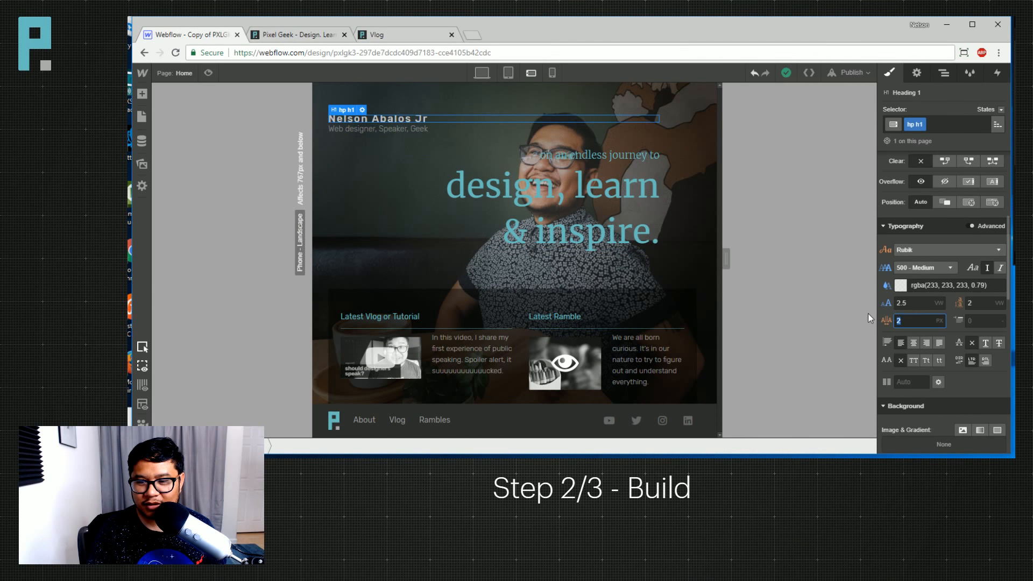
left_click(411, 130)
left_click(408, 115)
left_click(918, 321)
type("0")
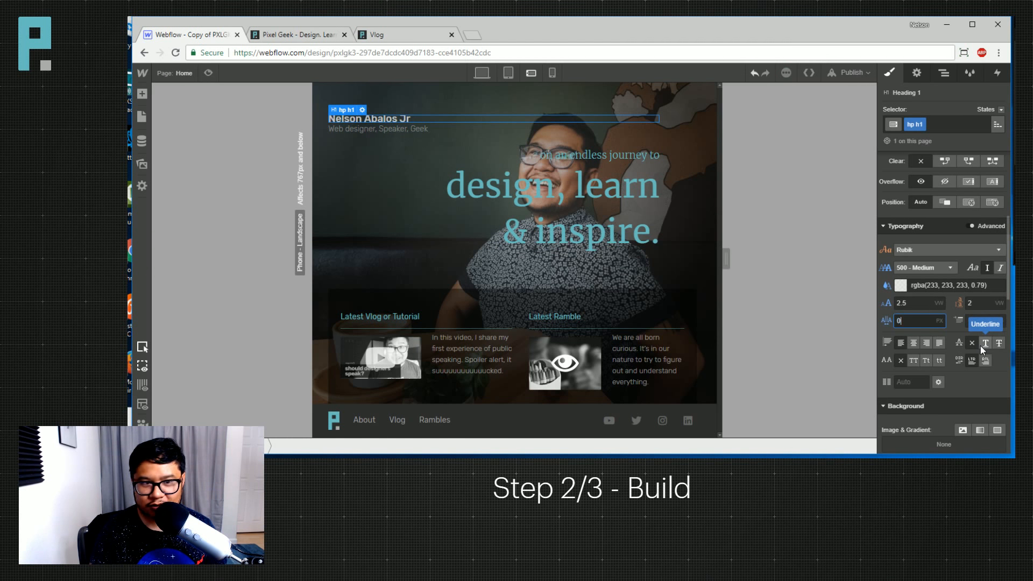
key("BackSpace")
type("2vw")
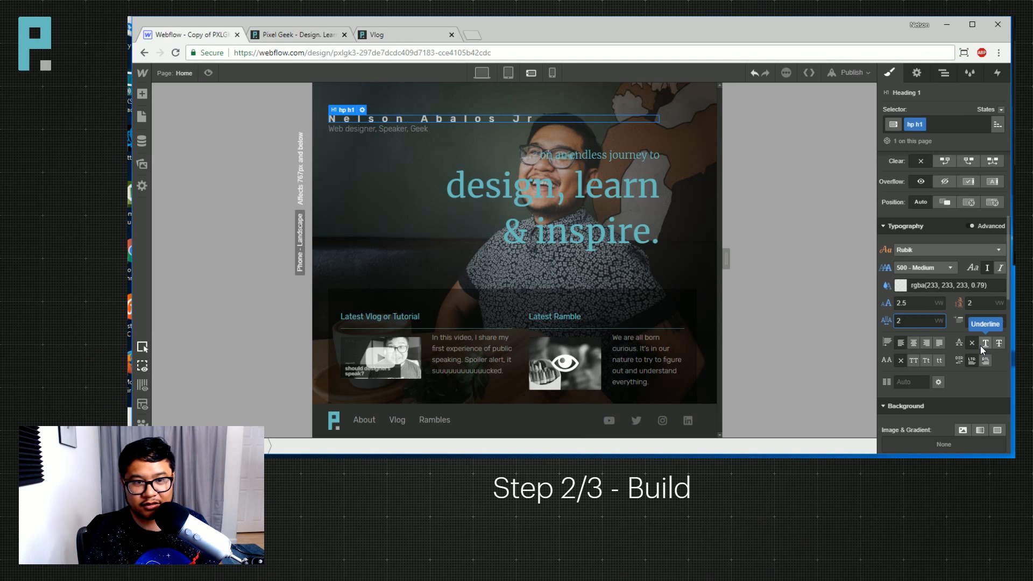
Reduce the hp h1 name heading's letter spacing to 0.29 VW to match the info line's width.
key("BackSpace")
type(".5")
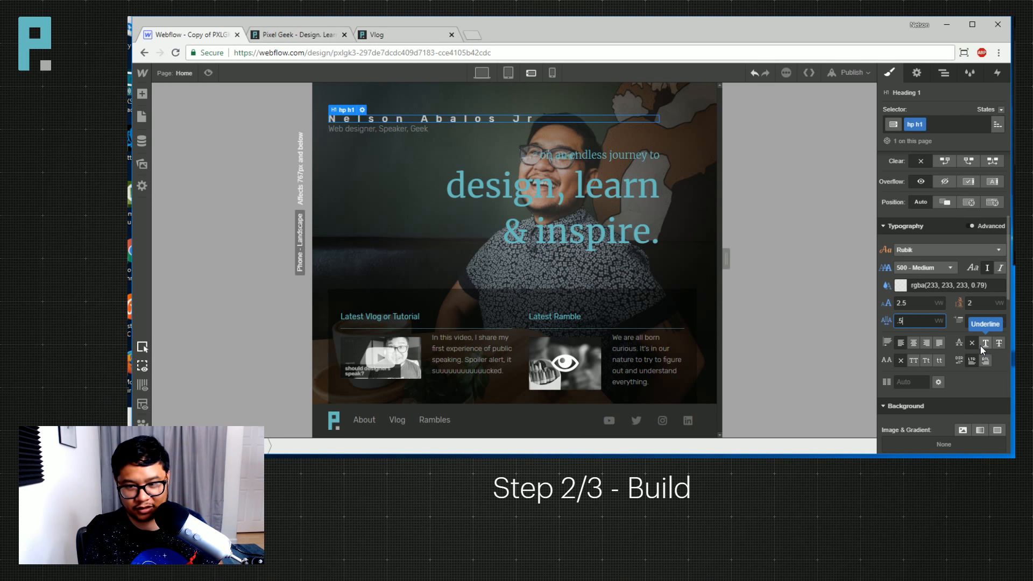
key("BackSpace")
type("1")
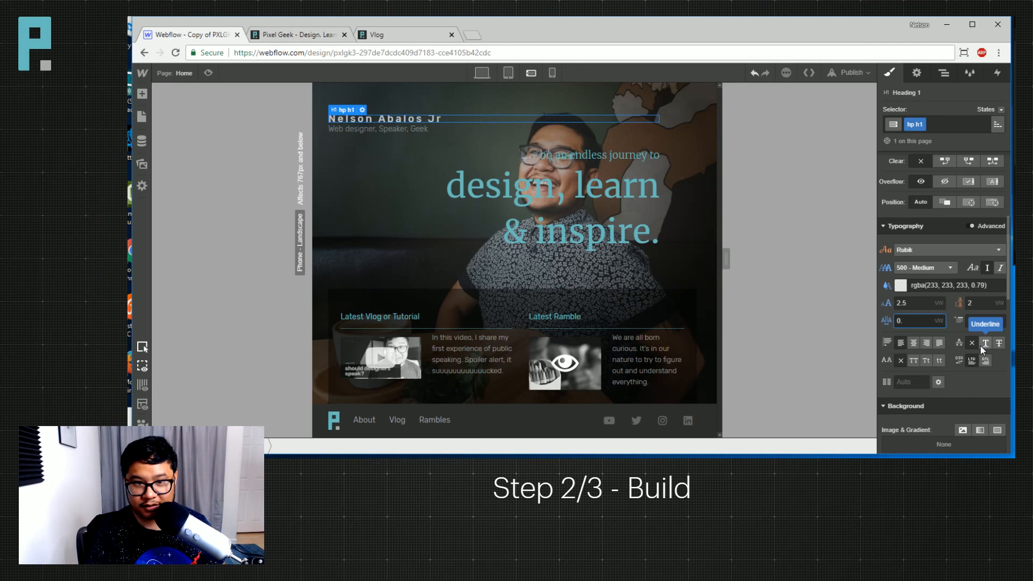
key("BackSpace")
type("2")
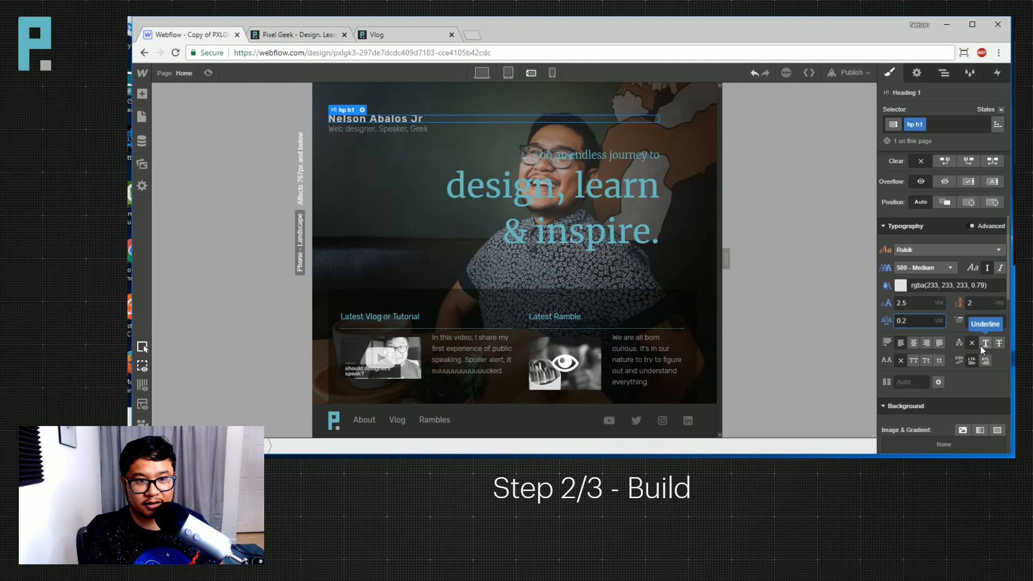
key("BackSpace")
type("3")
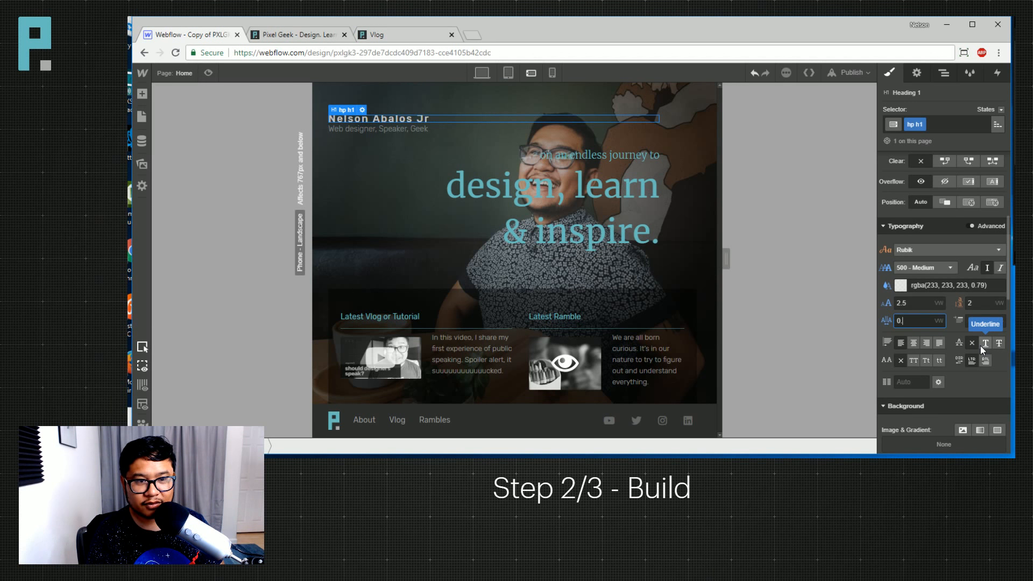
key("BackSpace")
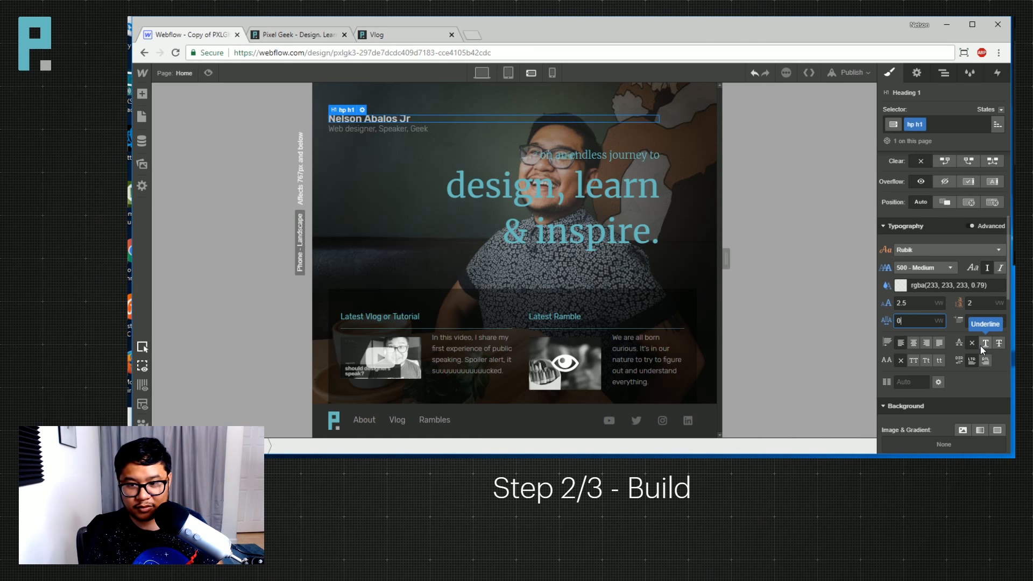
type(".3")
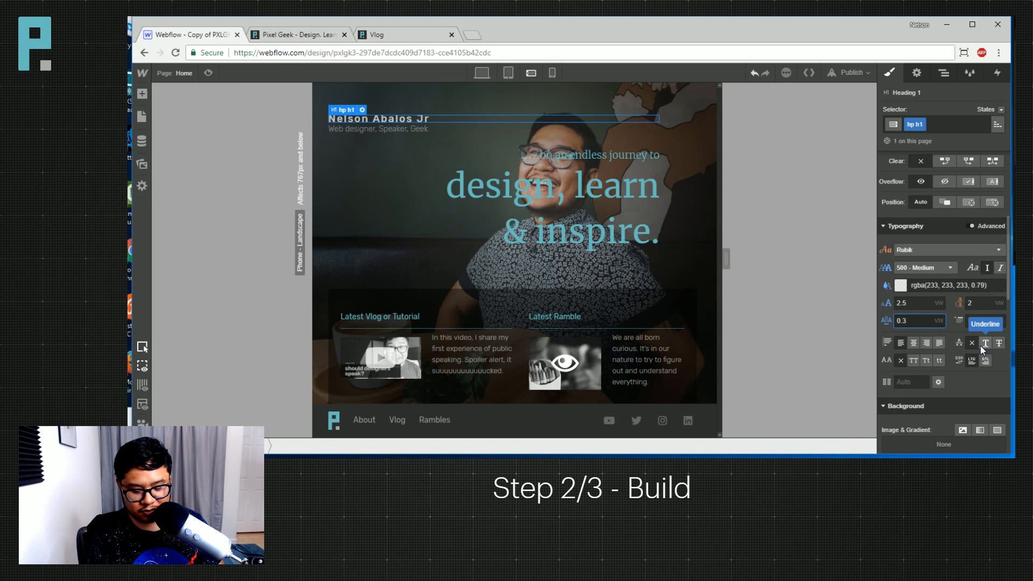
key("BackSpace")
type("25")
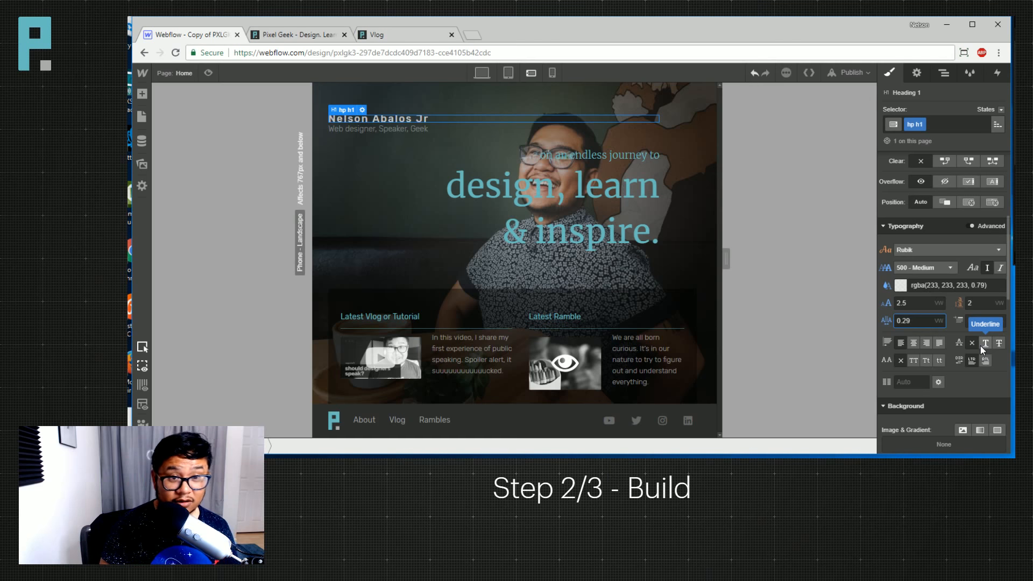
Check the name heading and mission text on a wider phone landscape canvas, then compare the tablet layout and return to phone landscape.
mouse_move(727, 259)
left_mouse_down()
mouse_move(773, 248)
mouse_move(643, 252)
mouse_move(745, 254)
left_mouse_up()
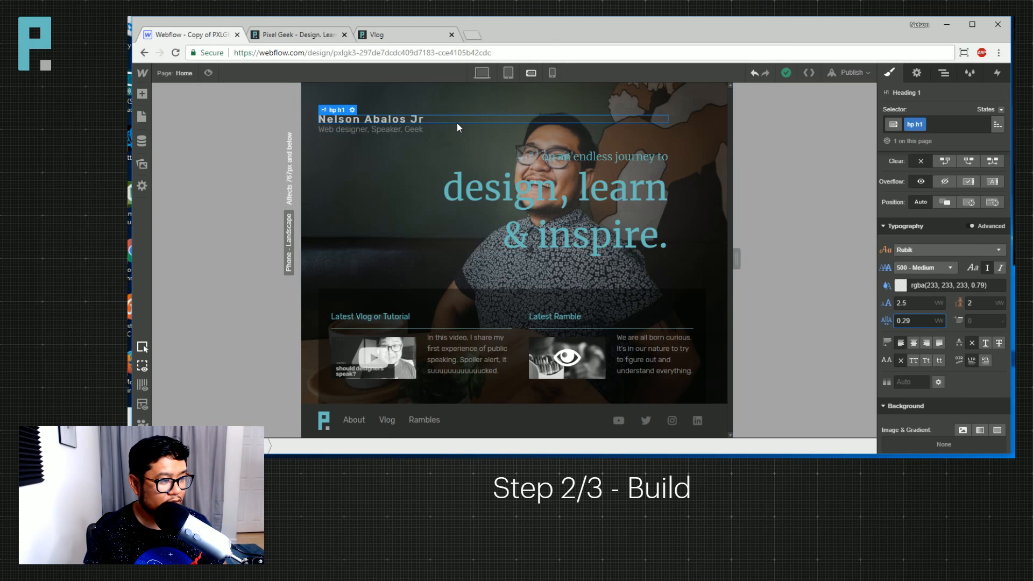
left_click(628, 155)
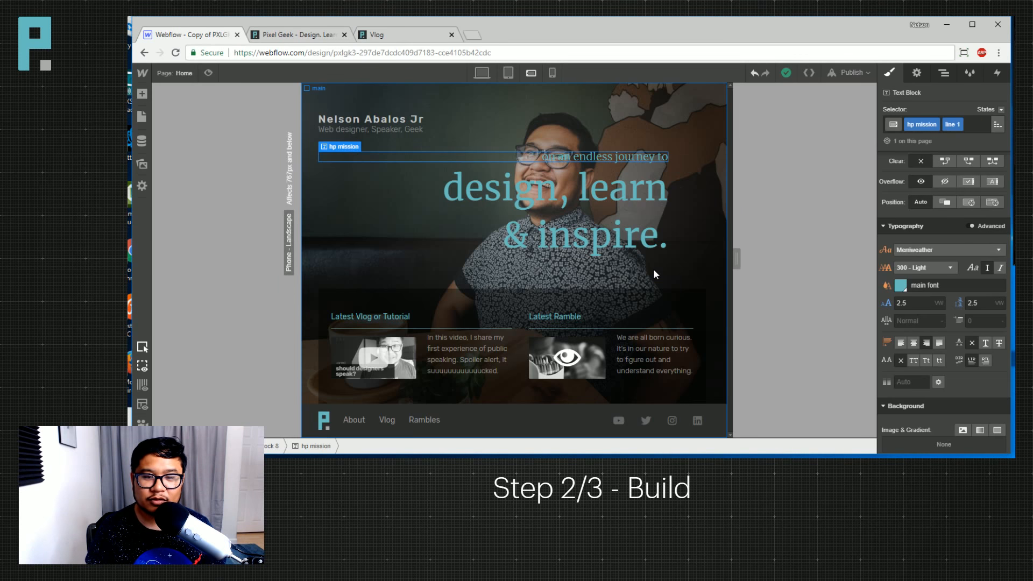
left_click(508, 73)
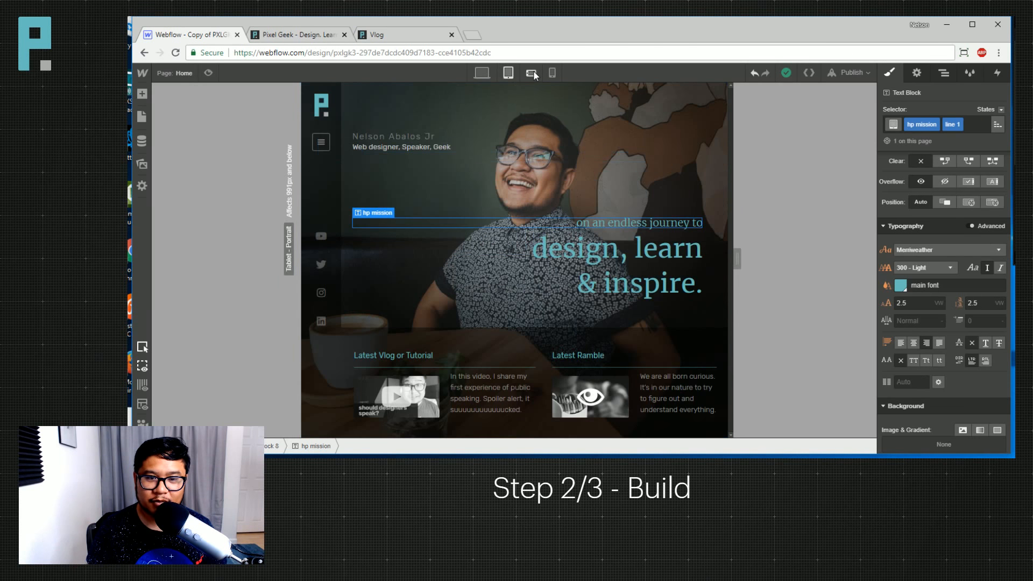
left_click(533, 73)
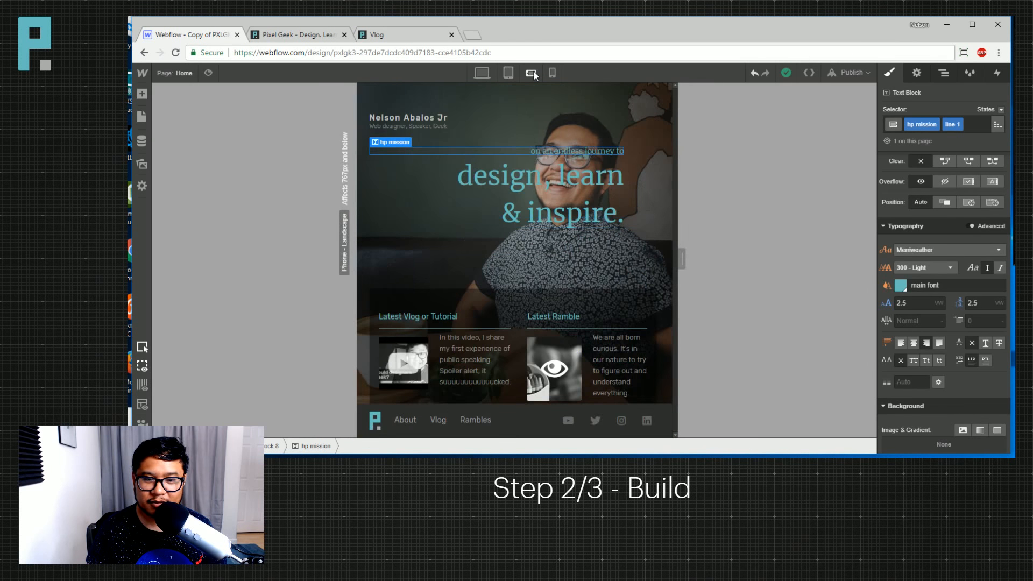
Remove the float from the hp mission line 2 text on phone landscape.
scroll(939, 360, "up", 3)
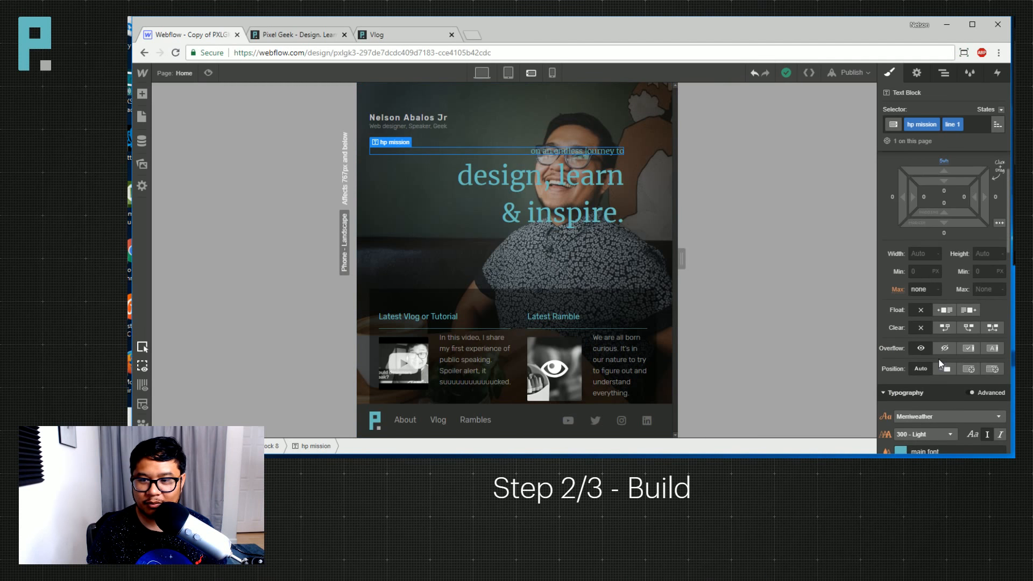
left_click(459, 171)
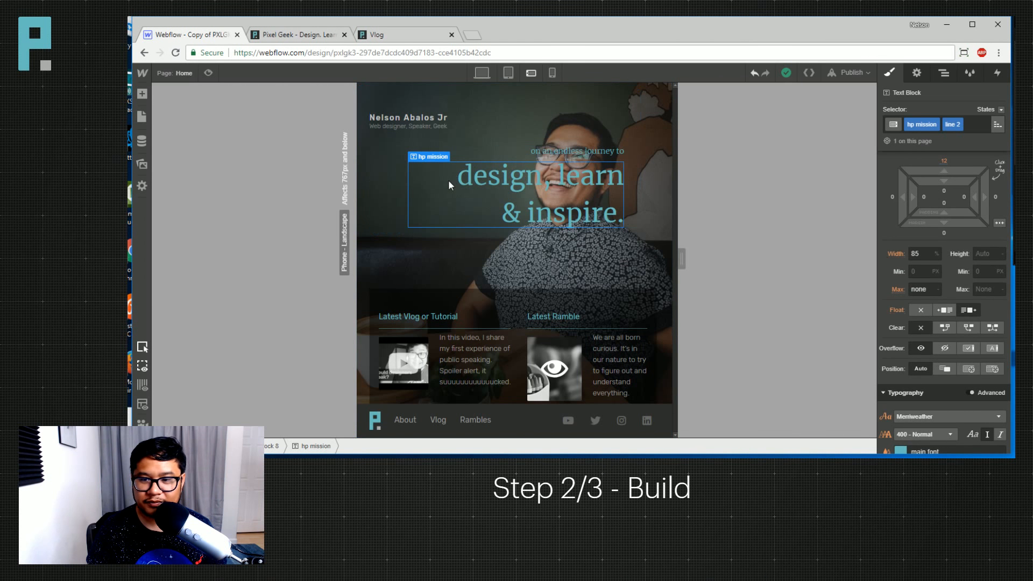
left_click(921, 310)
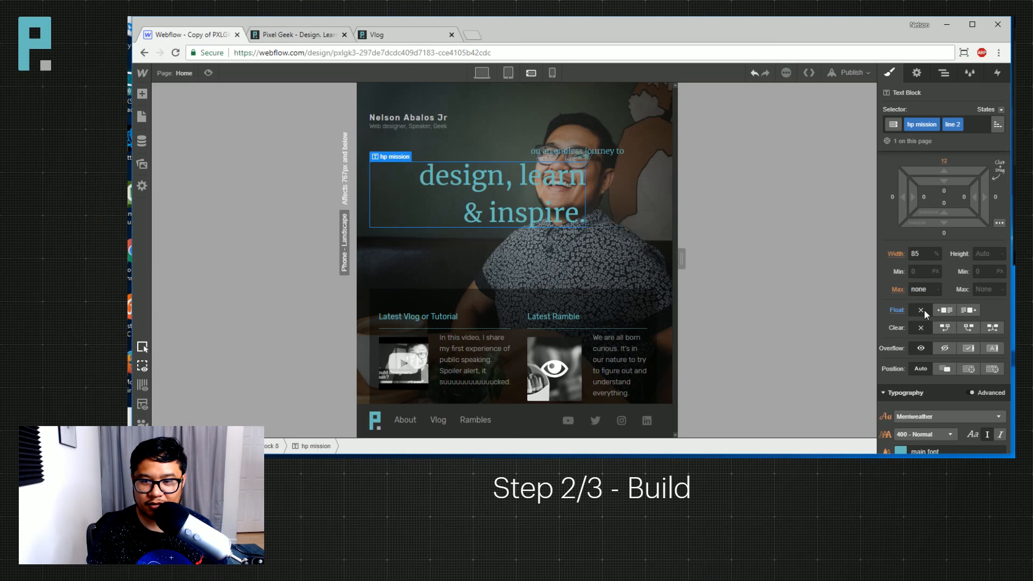
Left-align both hp mission lines, line 2 and line 1, on phone landscape.
left_click(467, 212)
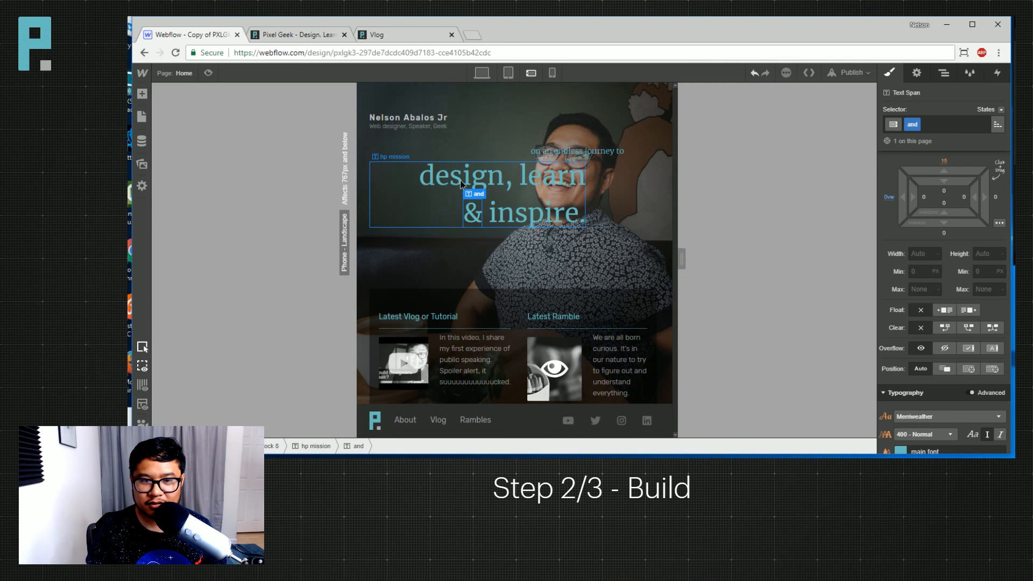
left_click(384, 189)
scroll(956, 315, "down", 3)
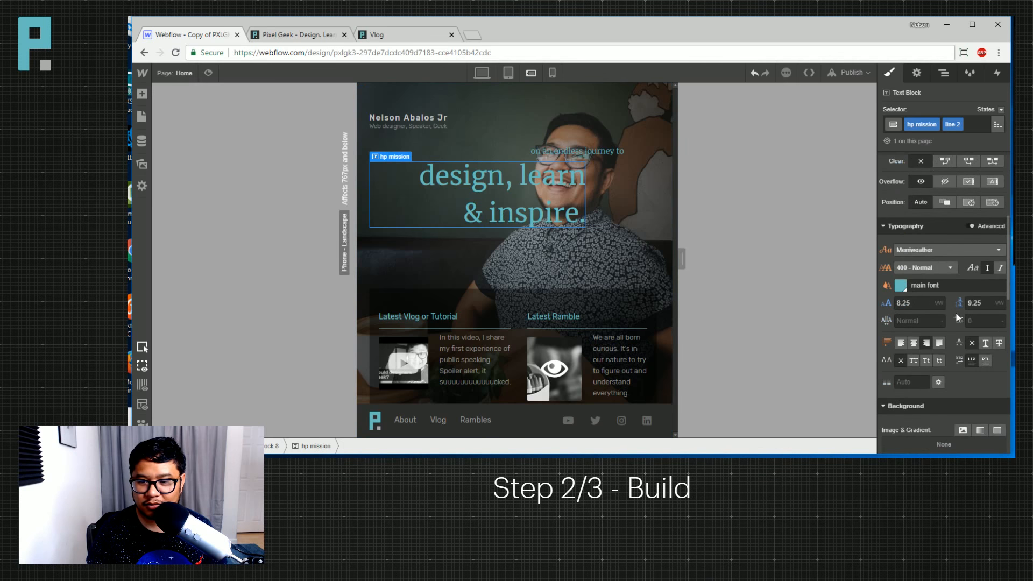
left_click(901, 343)
left_click(568, 151)
left_click(902, 343)
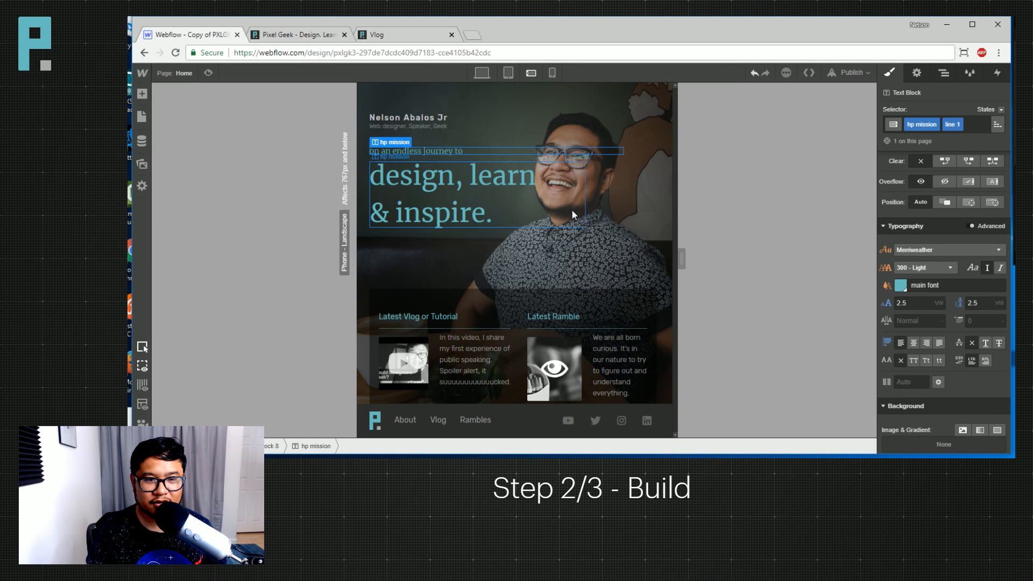
Indent the "and" text span in the mission text with a 21 VW left margin and reduce its top margin to 0.
left_click(383, 211)
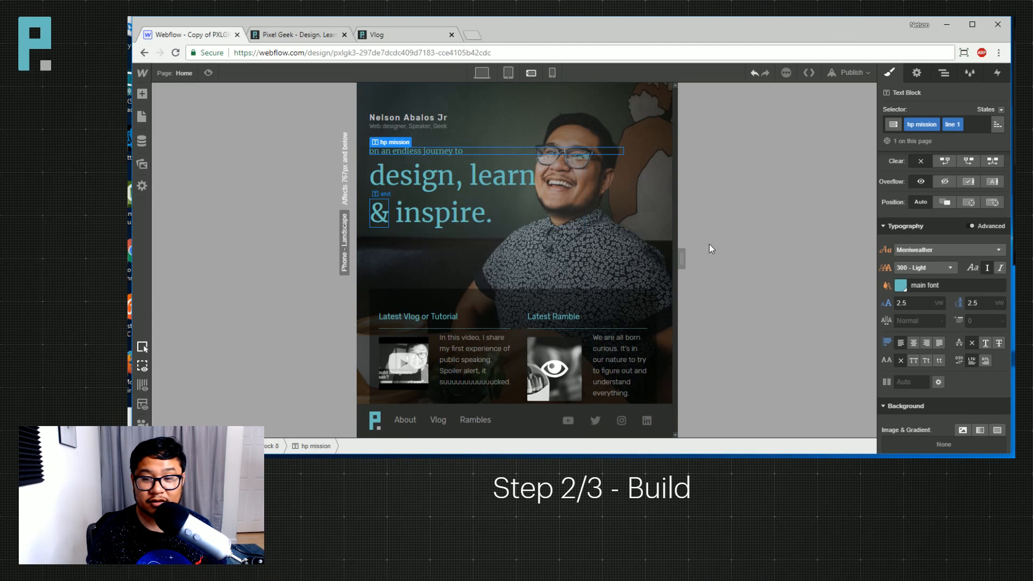
scroll(923, 282, "up", 3)
left_click_drag(904, 252, 869, 258)
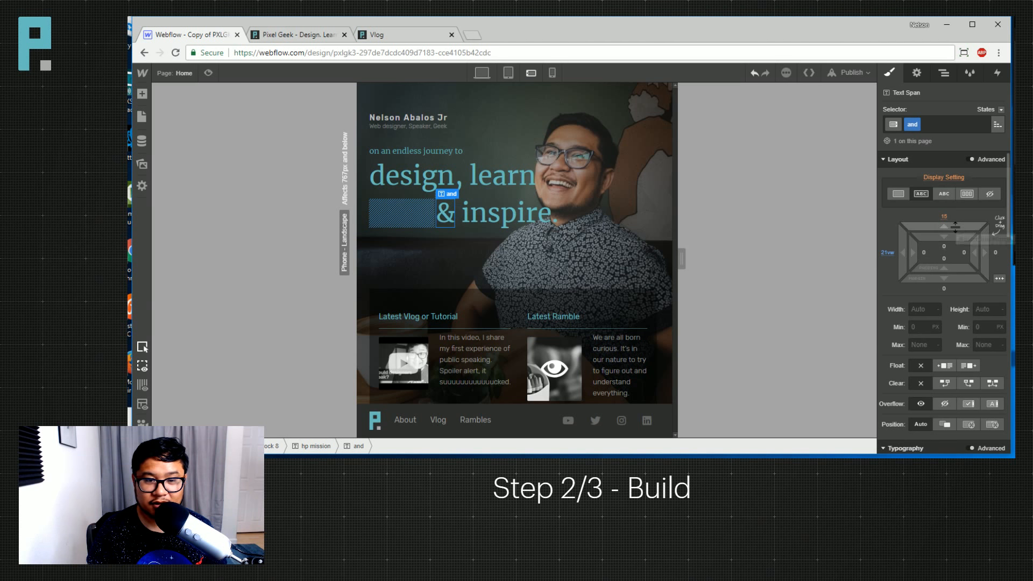
left_click_drag(947, 230, 947, 254)
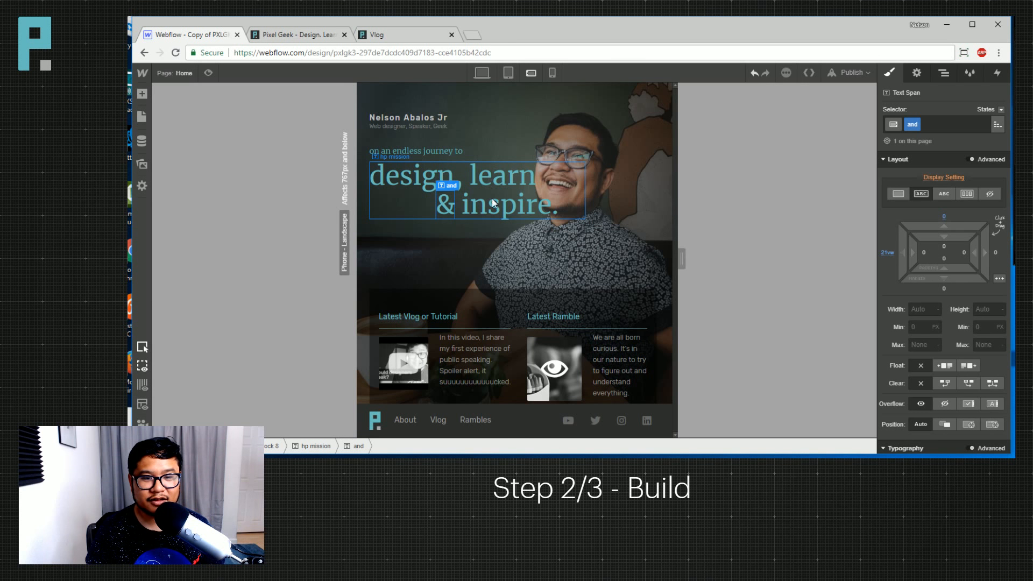
Reduce the top margin of hp mission line 2 to 6 px on phone landscape.
left_click(428, 150)
left_click(543, 183)
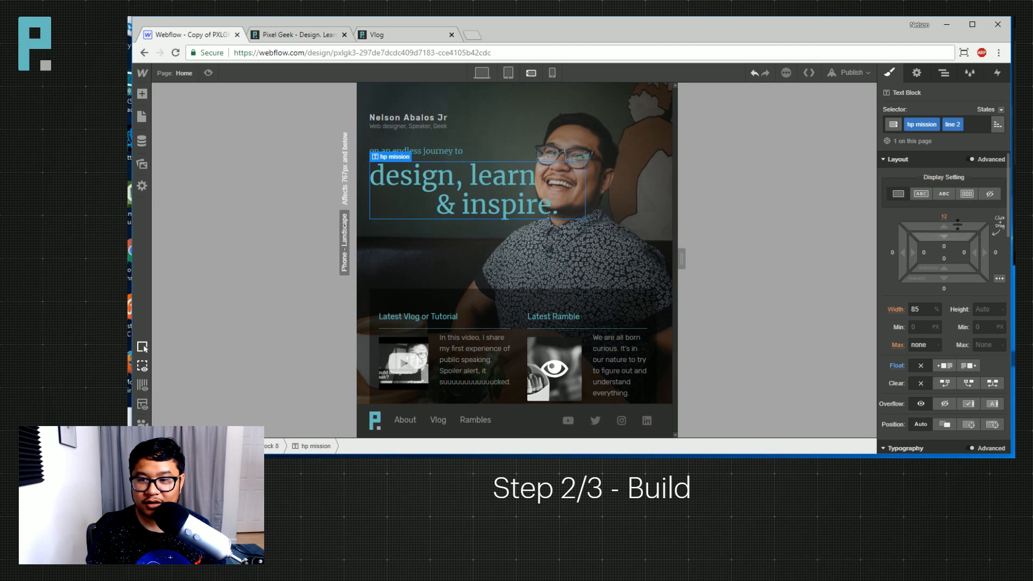
left_click_drag(951, 226, 950, 237)
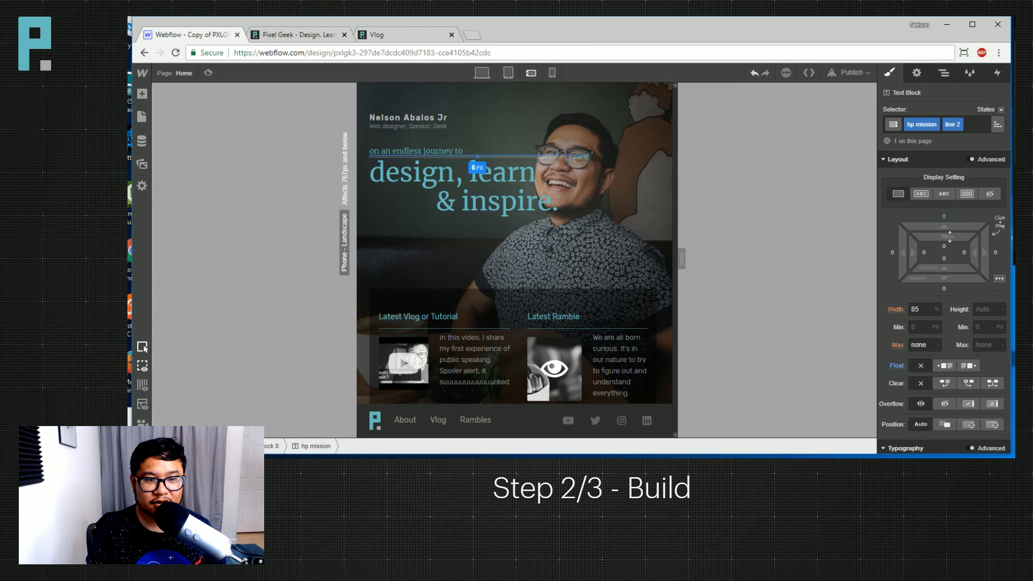
Set both the font size and line height of hp mission line 1 to 3.5 VW.
left_click(470, 149)
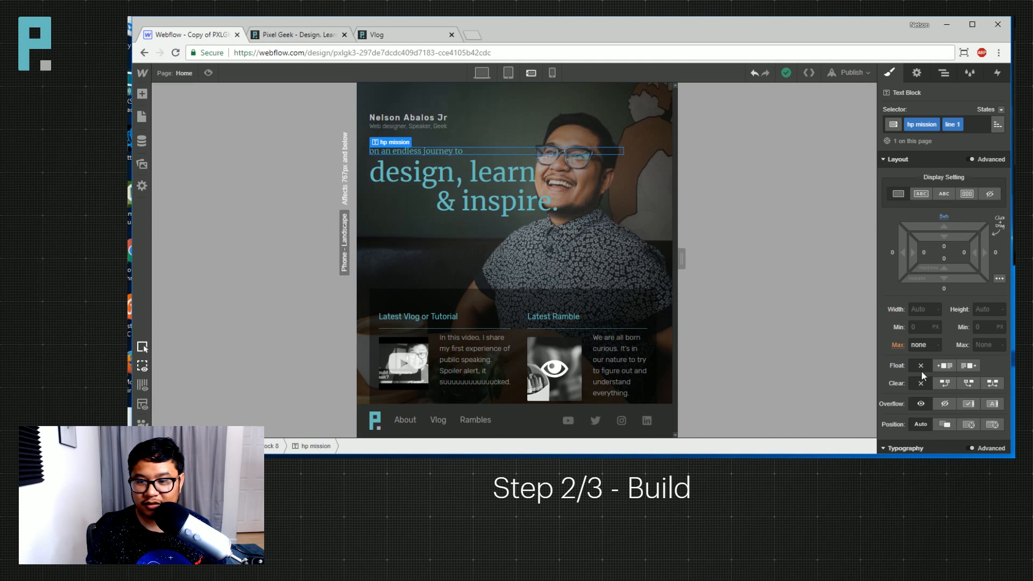
scroll(936, 355, "down", 2)
left_click(919, 415)
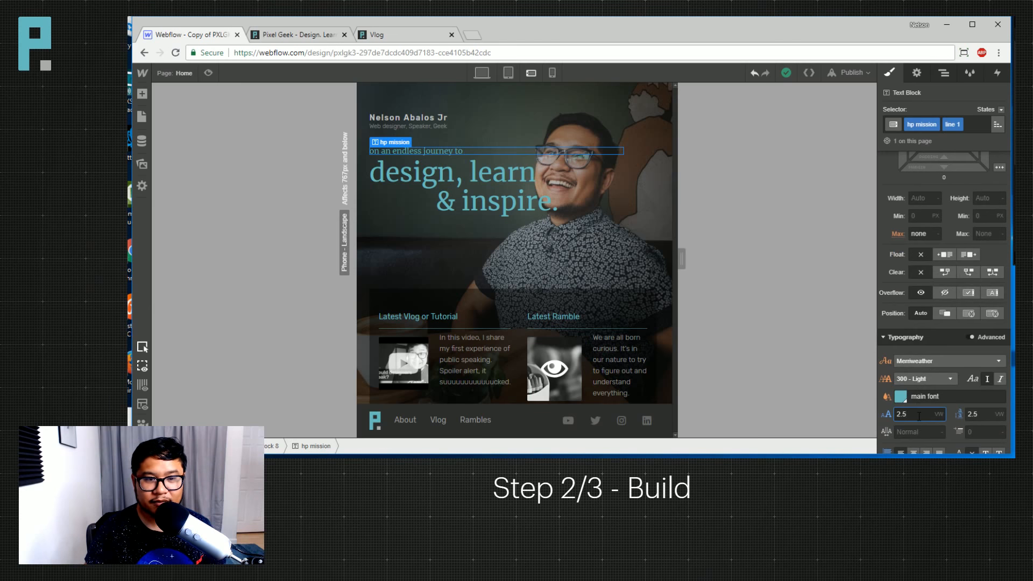
key("Up")
key("Up")
key("Down")
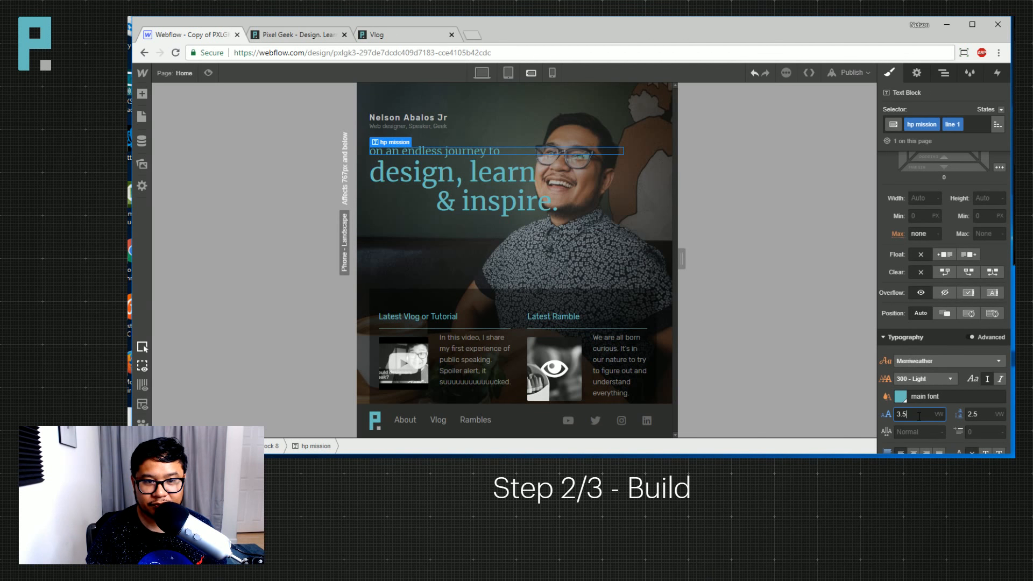
key("Tab")
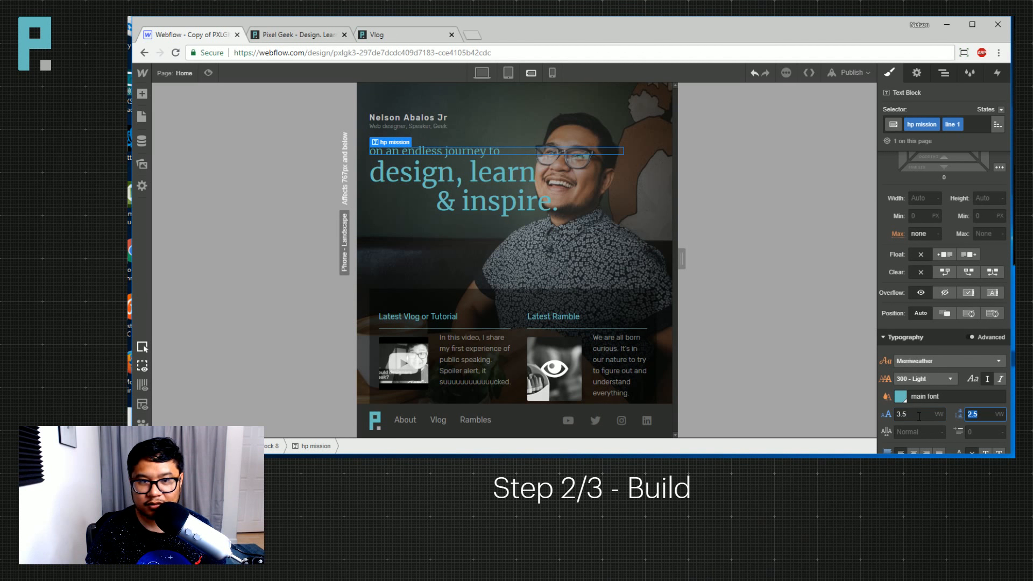
key("Up")
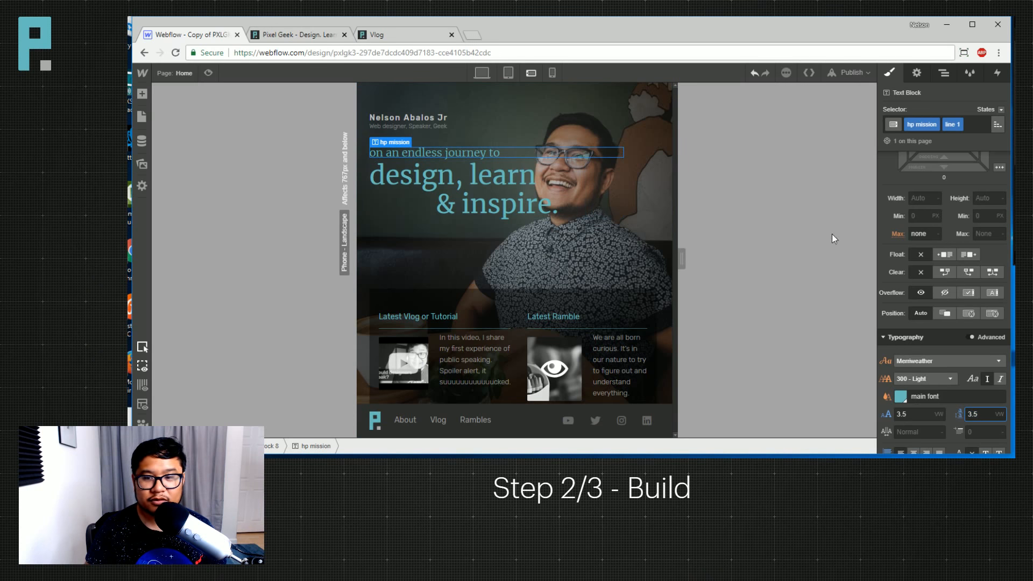
Set hp mission line 1's top margin to 21 VH and move the hp h1 name heading down with a larger top margin.
scroll(955, 237, "up", 2)
left_click_drag(950, 212, 953, 197)
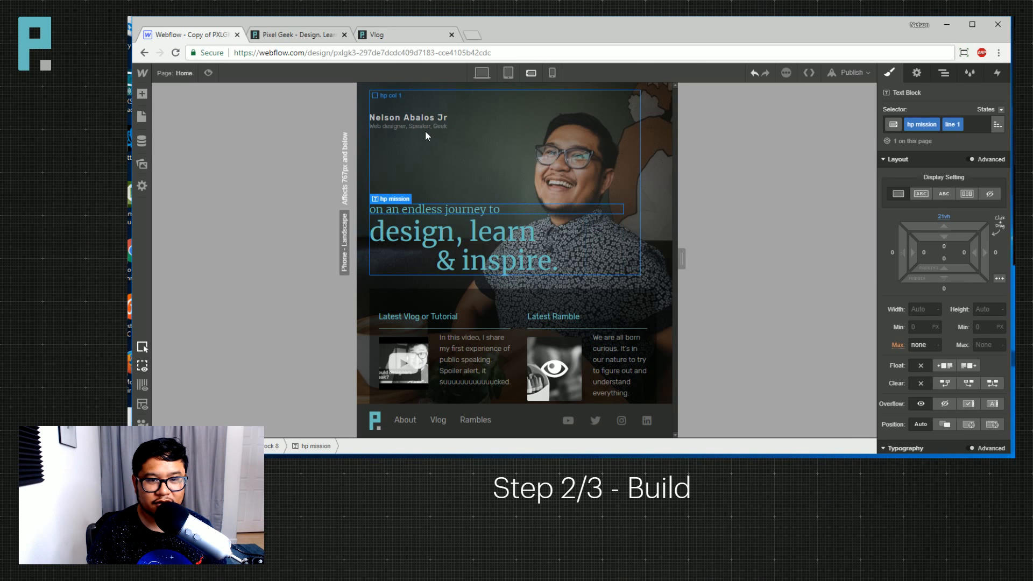
left_click(413, 118)
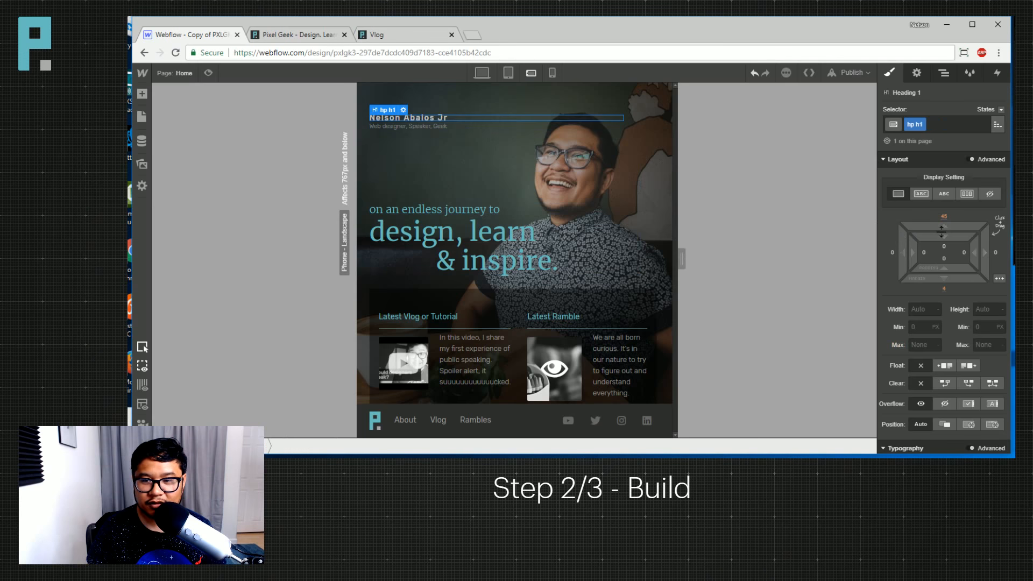
left_click_drag(944, 229, 907, 141)
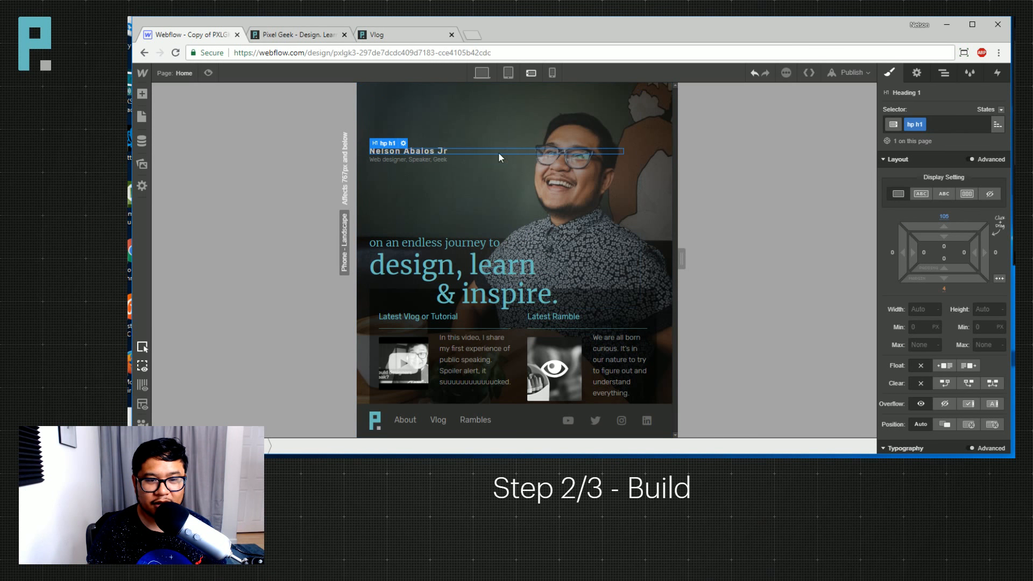
left_click_drag(950, 228, 951, 220)
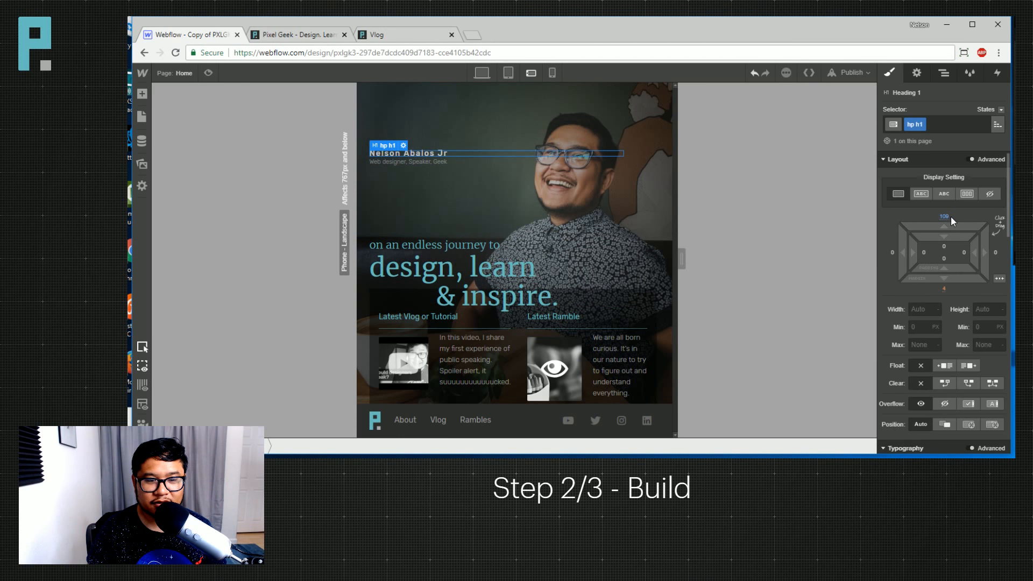
Reduce hp mission line 1's top margin to 10 VH and preview the phone landscape page.
left_click(430, 246)
left_click_drag(952, 232, 949, 247)
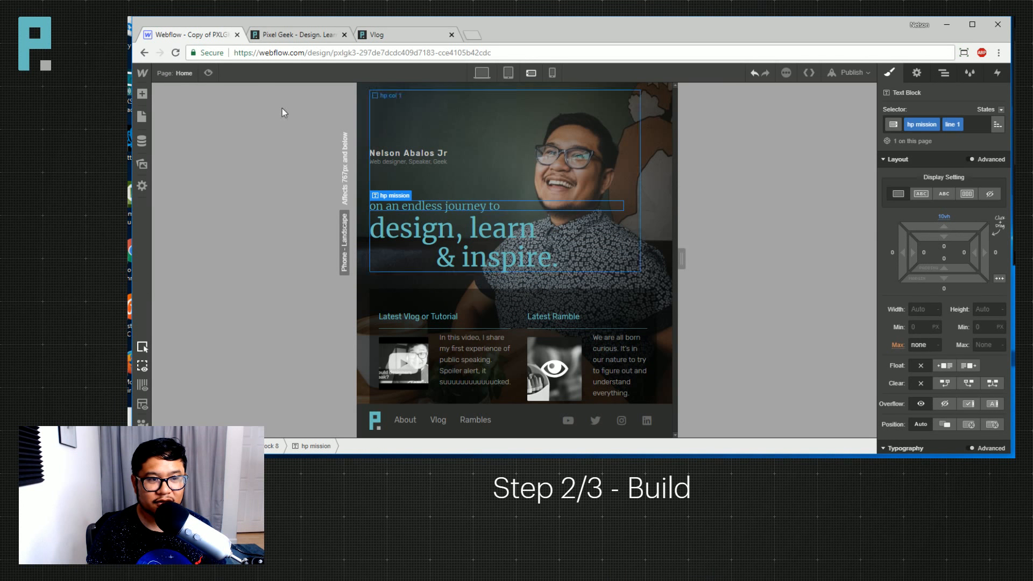
left_click(208, 73)
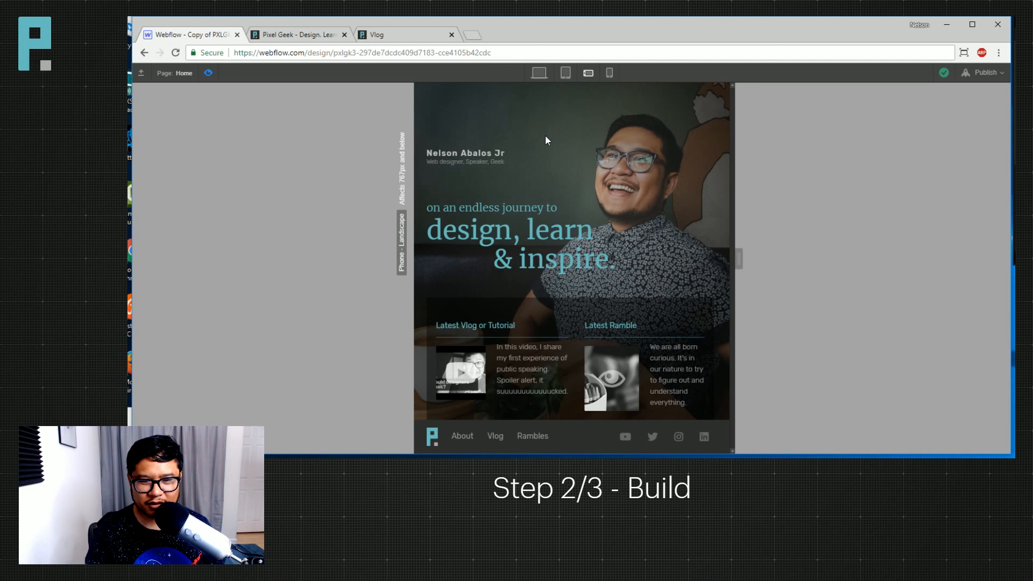
left_click(208, 72)
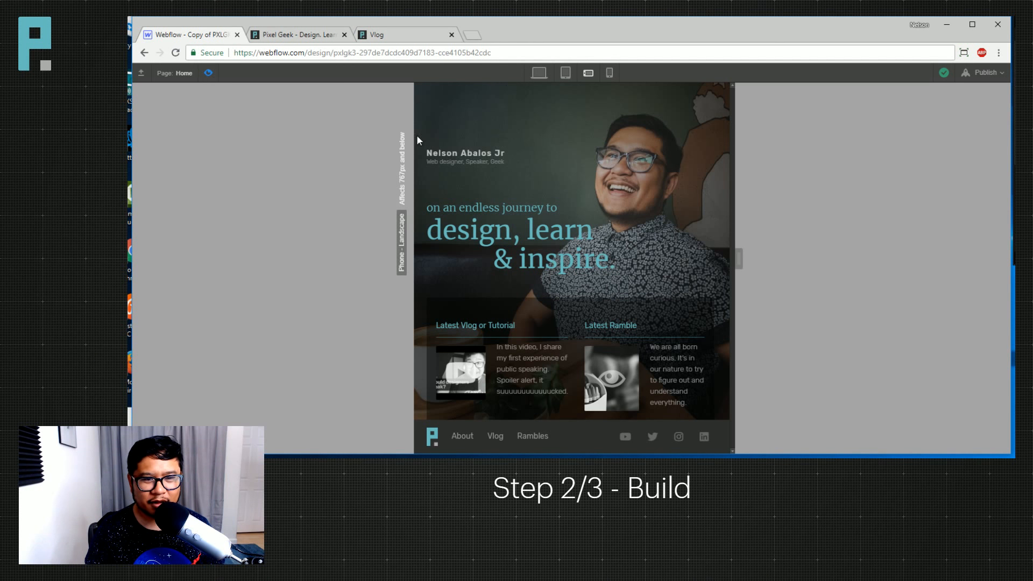
Move the hp h1 name heading back up by reducing its top margin, and set hp mission line 1's top margin to 20 VH.
left_click(408, 153)
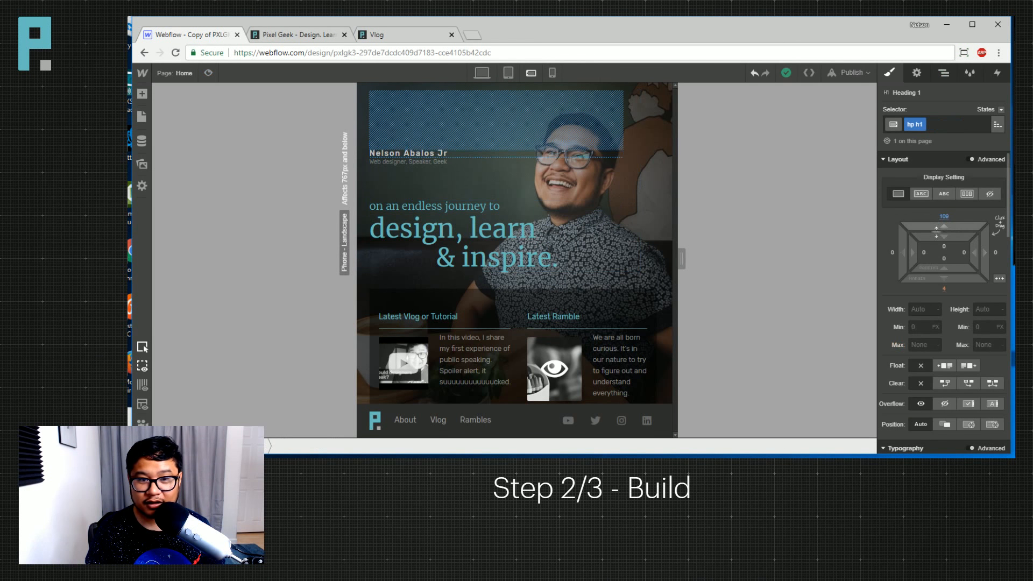
left_click_drag(943, 217, 927, 335)
left_click(452, 175)
left_click_drag(944, 221, 933, 210)
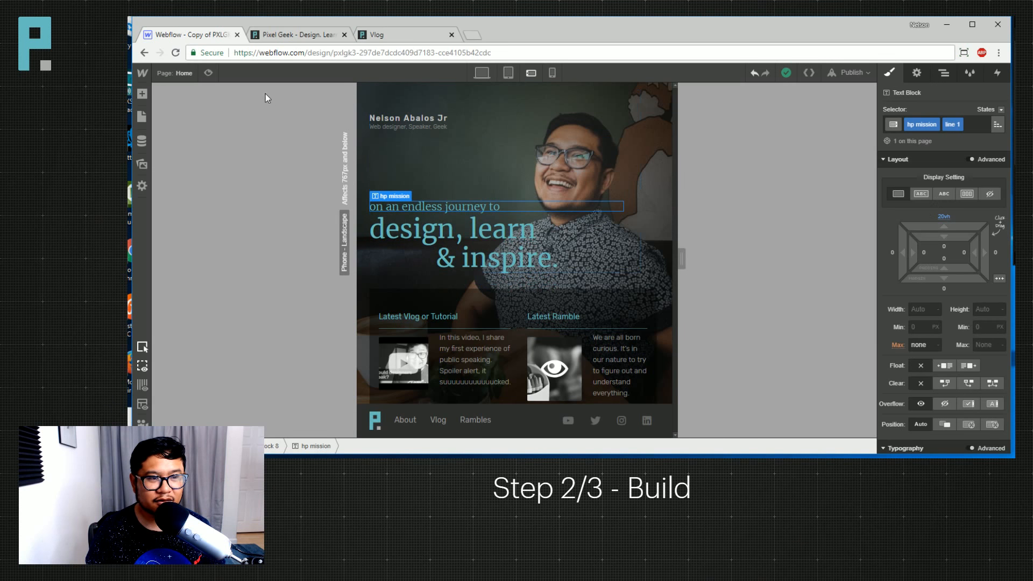
left_click(208, 73)
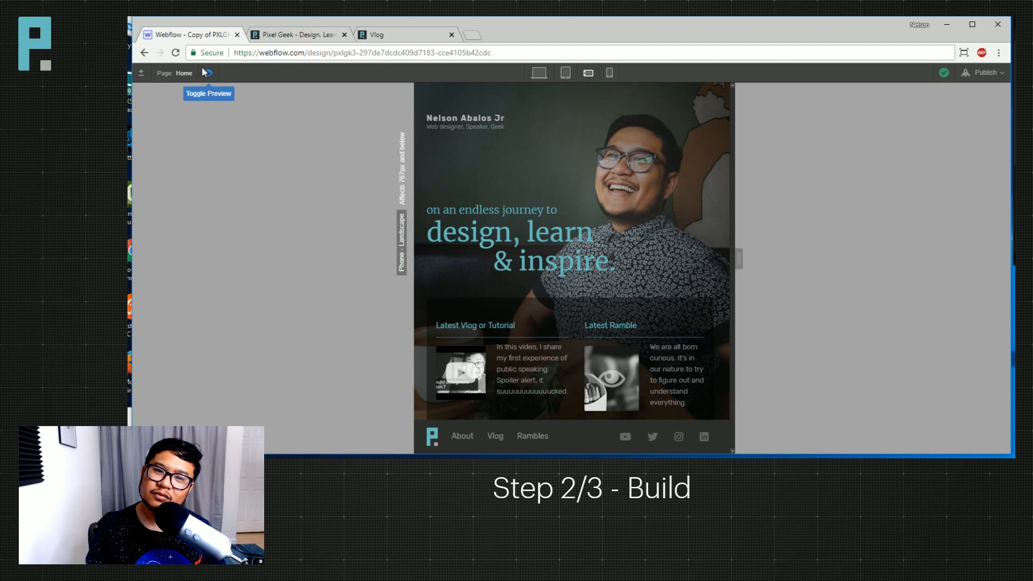
left_click(207, 73)
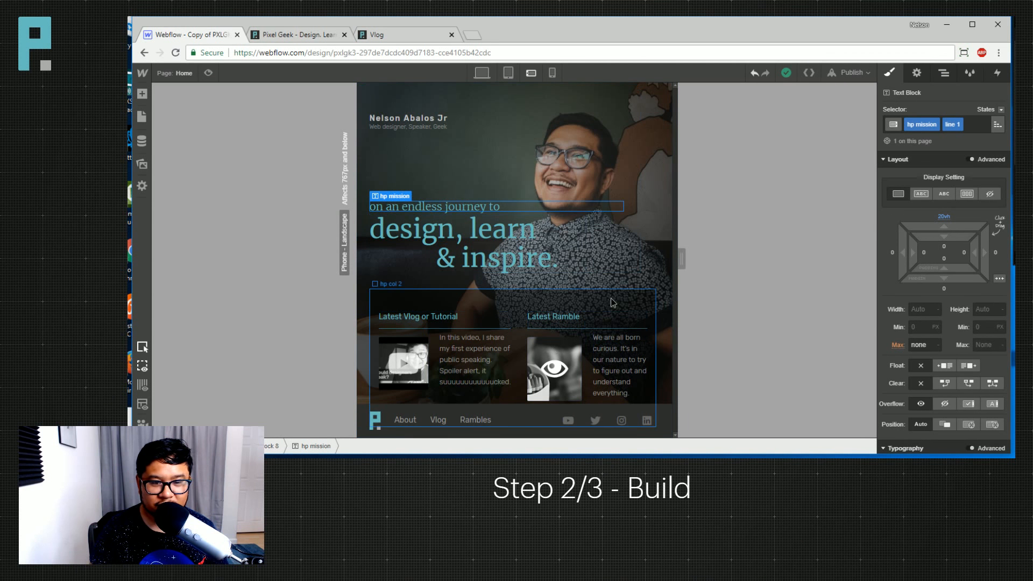
Stretch the hp col 2 block to full width by setting its width to 100% and its left offset to 0.
left_click(653, 306)
left_click(925, 402)
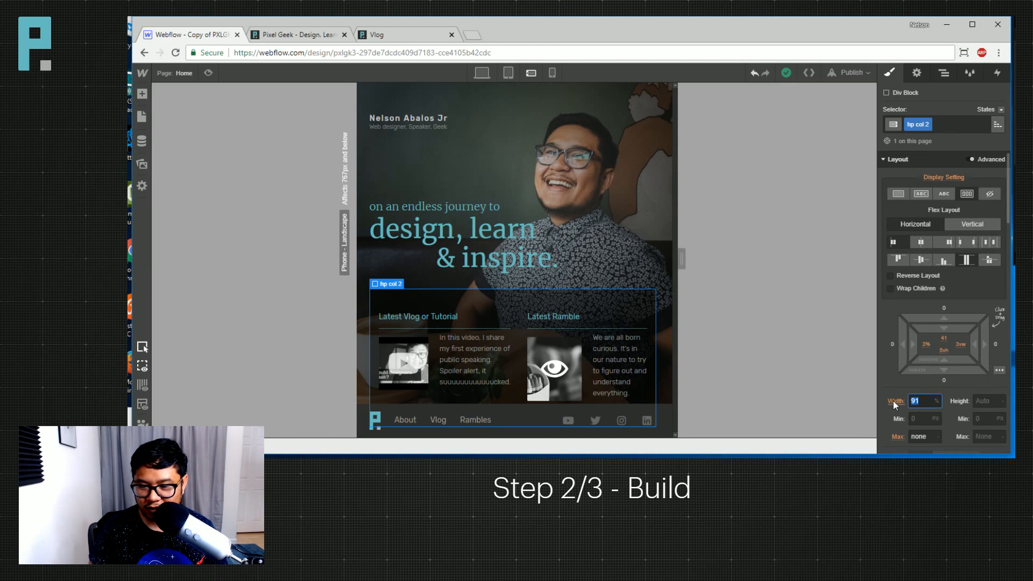
type("100")
key("Return")
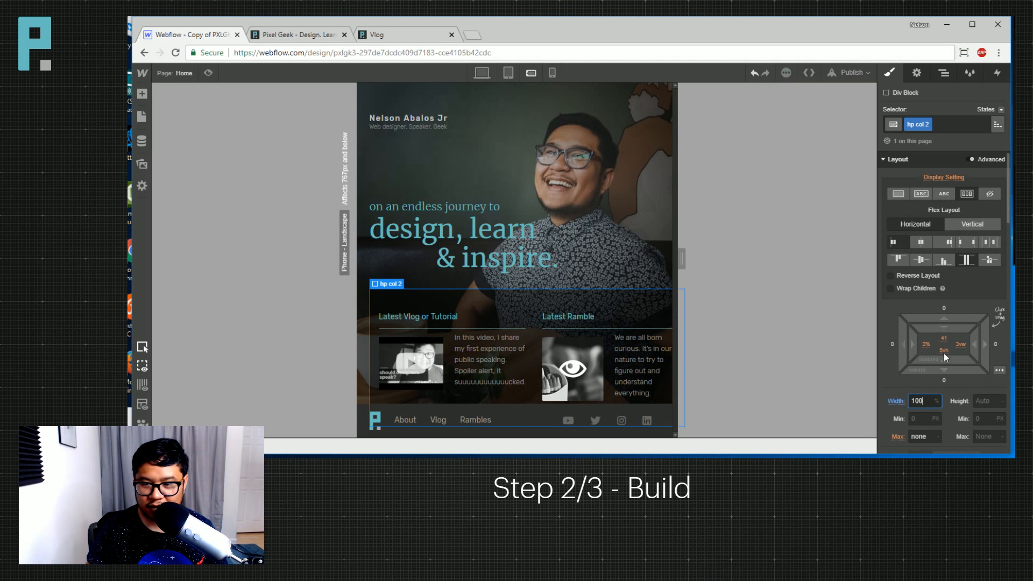
scroll(944, 351, "down", 5)
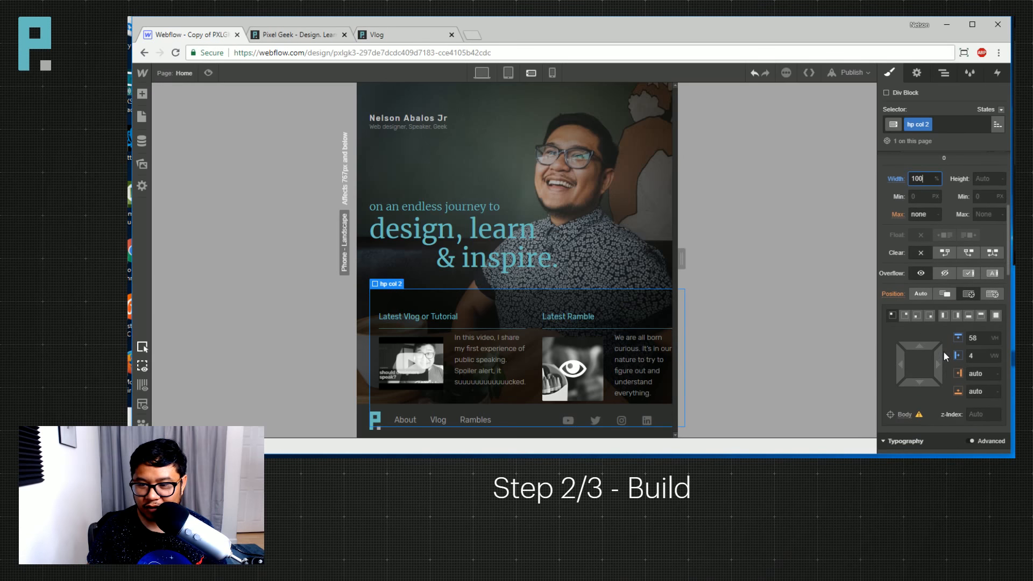
left_click(973, 356)
type("0")
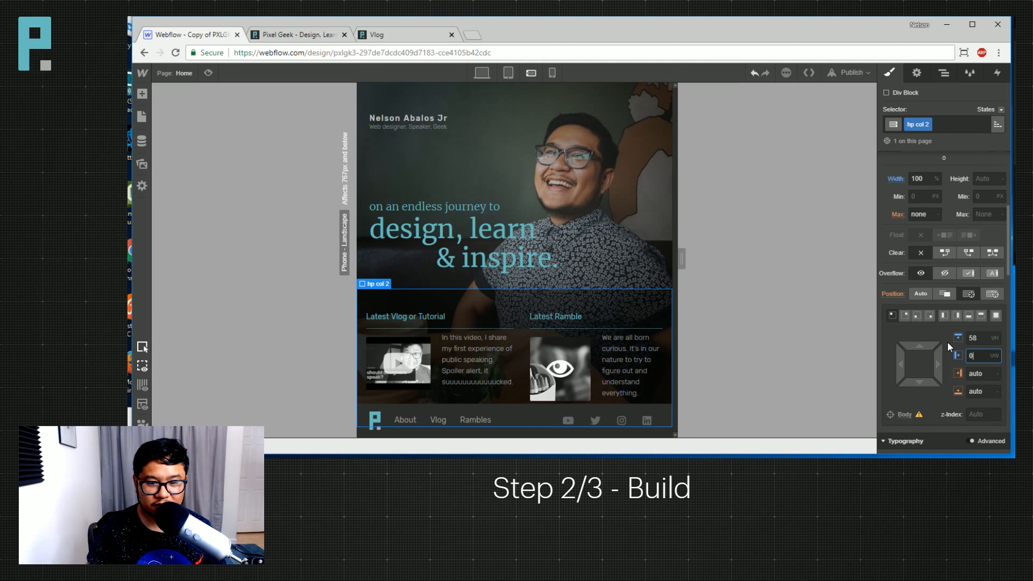
Set the hp col 2 block's bottom padding to 0 and top padding to about 30 px, then check the page in preview.
scroll(948, 334, "up", 4)
left_click(940, 295)
type("0")
key("Return")
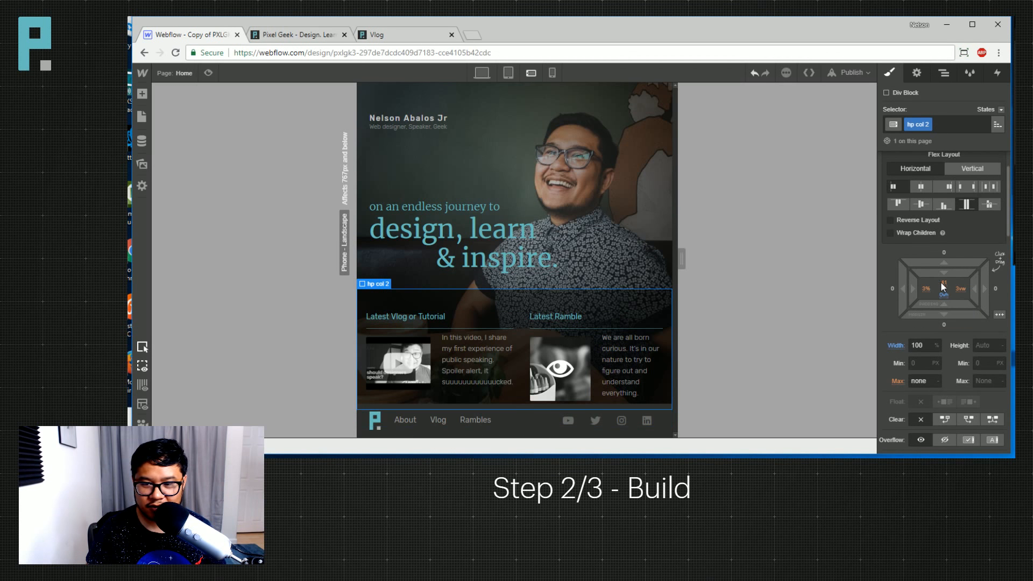
left_click_drag(948, 272, 953, 257)
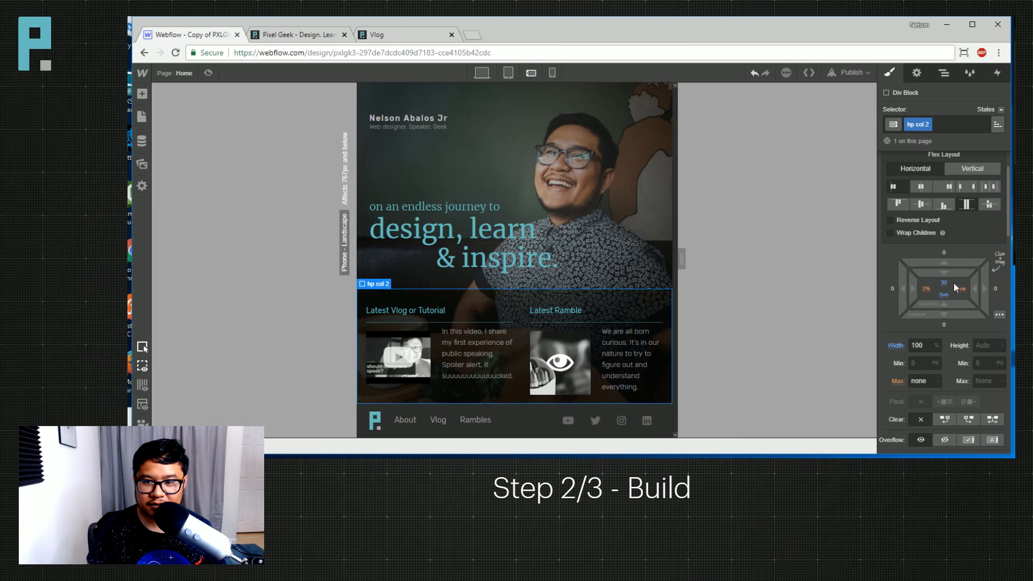
left_click(664, 258)
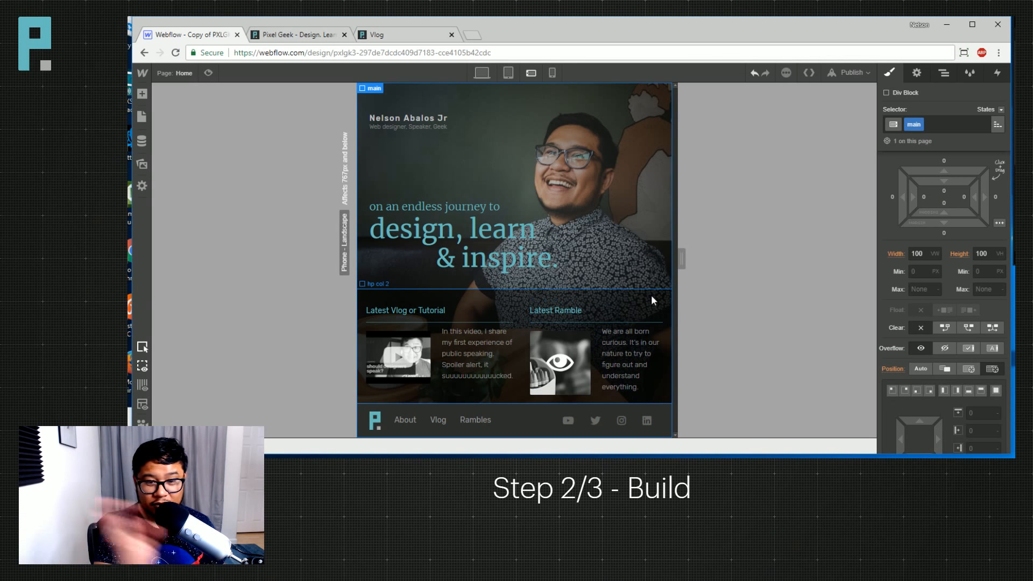
left_click(208, 73)
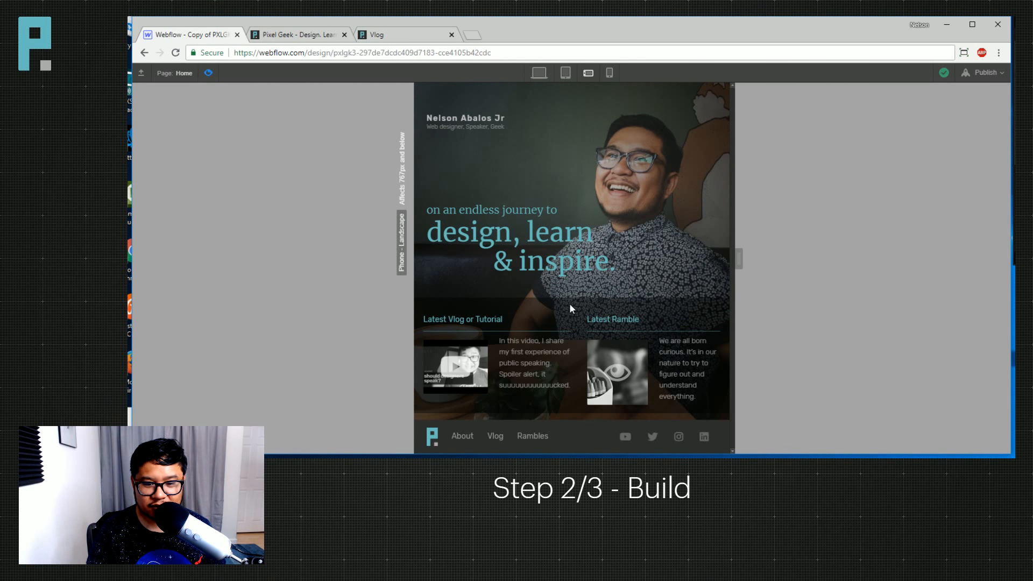
left_click(208, 73)
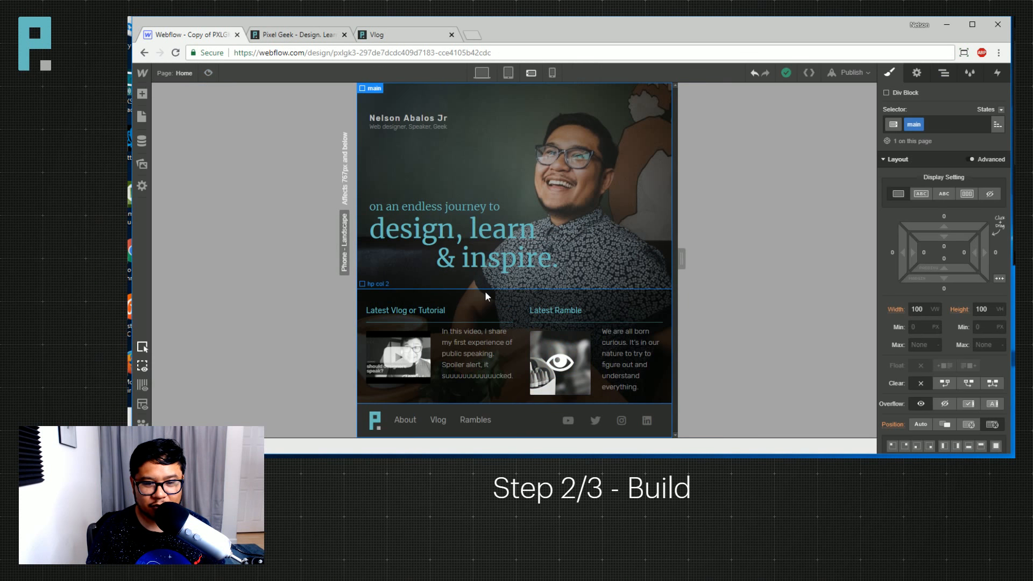
In the page load 2 animation, clear hp col 2's initial horizontal move and set its vertical move to 100%.
left_click(631, 299)
left_click(997, 73)
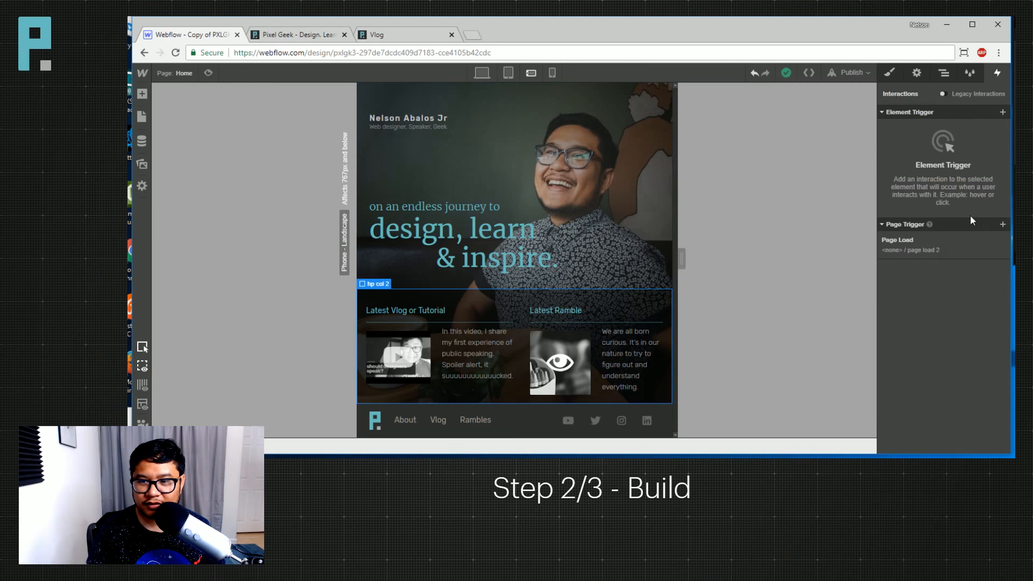
left_click(917, 251)
scroll(973, 331, "down", 5)
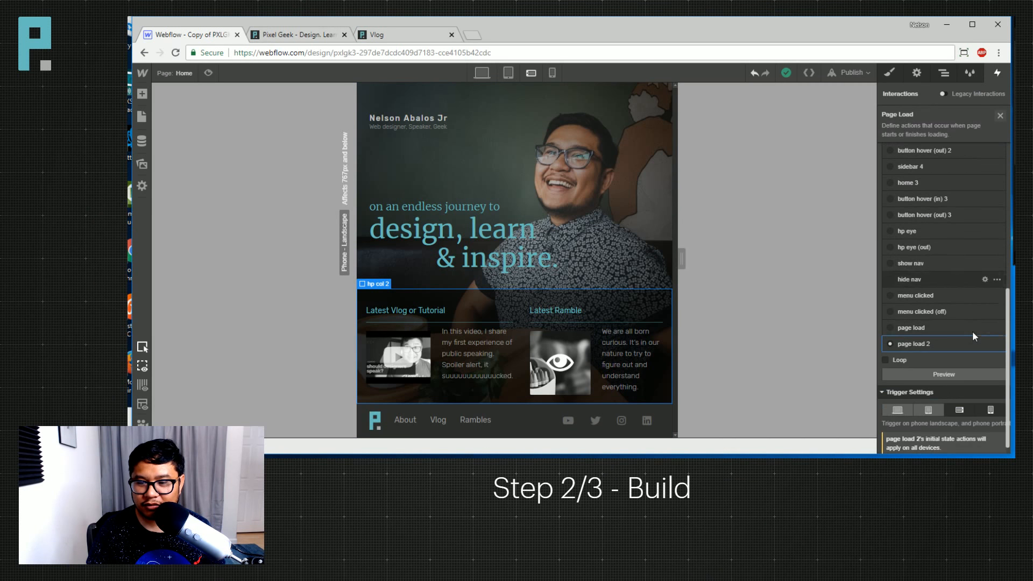
left_click(917, 346)
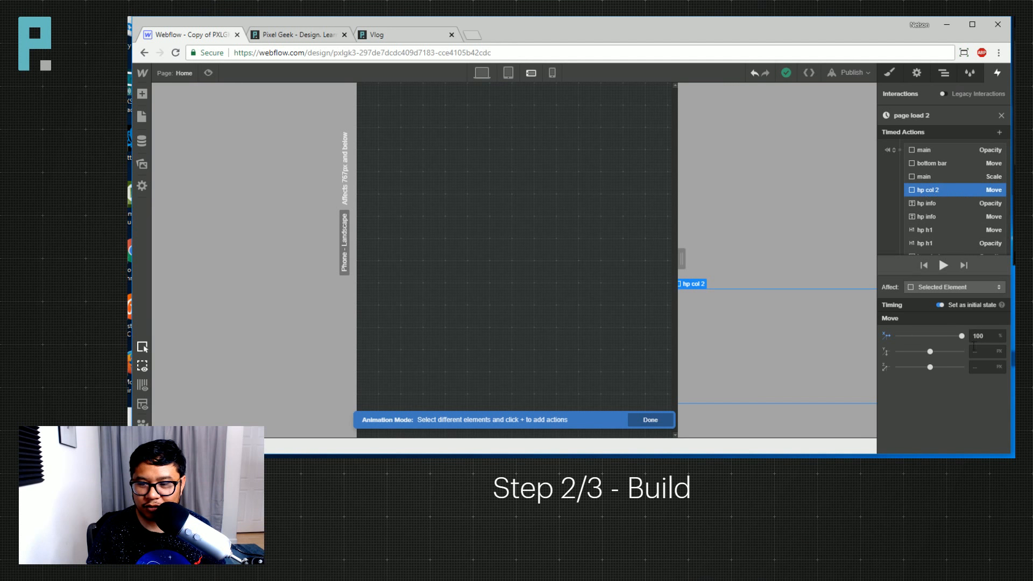
left_click(883, 332)
left_click(976, 353)
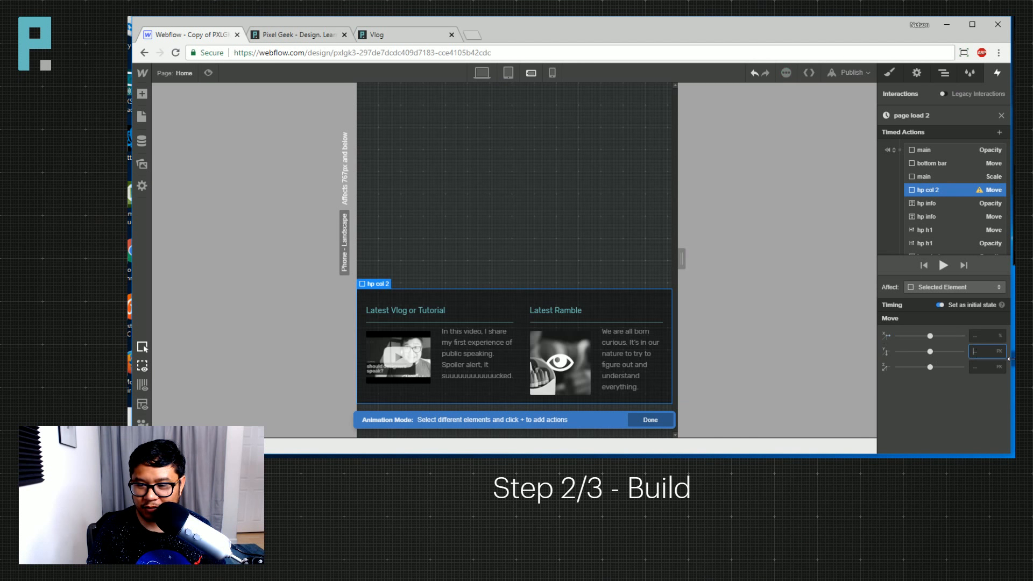
type("100%")
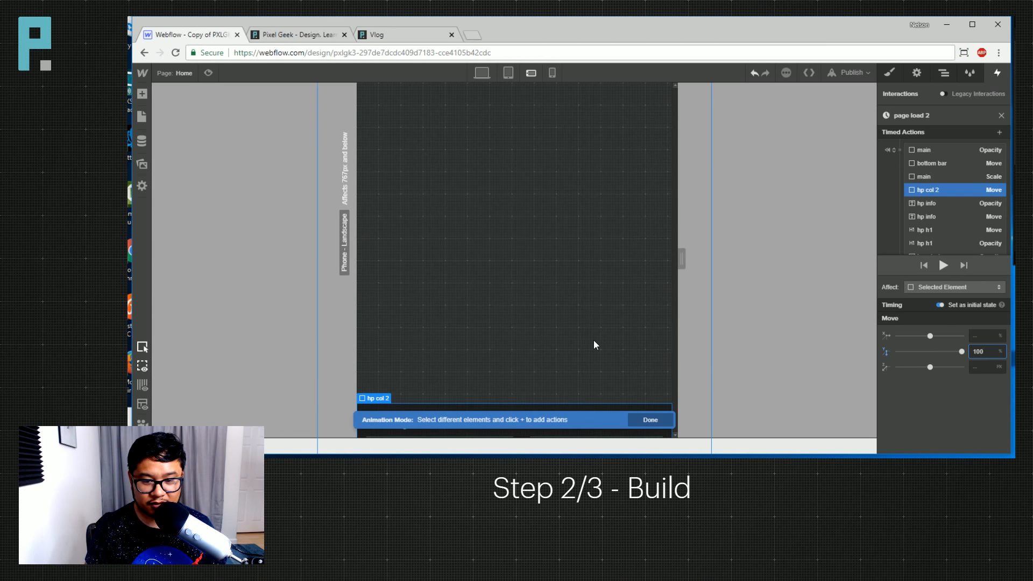
Set hp col 2's initial vertical move to 120%, and replace its final horizontal move with a vertical move of 0%.
key("shift+Up")
key("shift+Up")
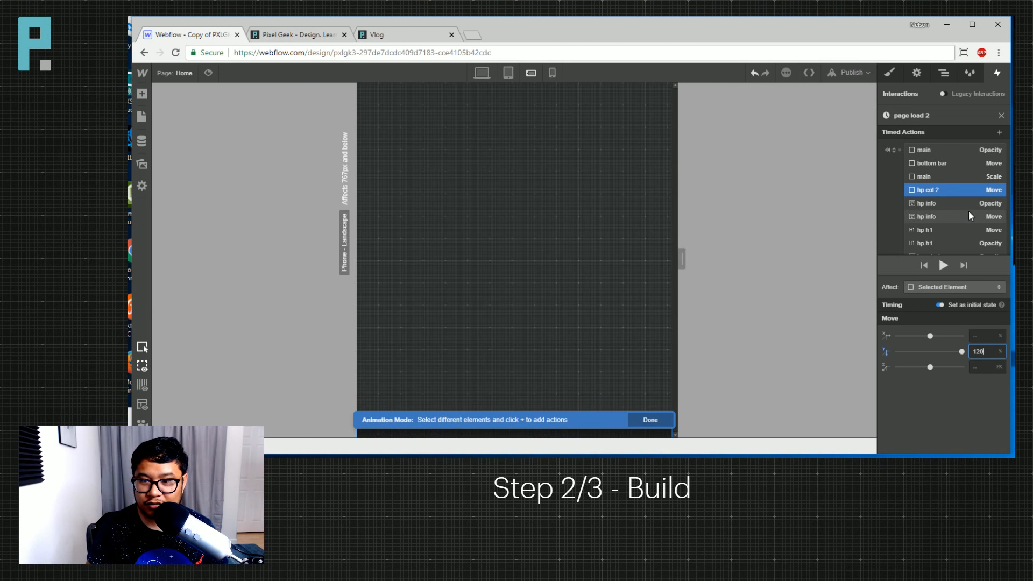
scroll(970, 189, "down", 5)
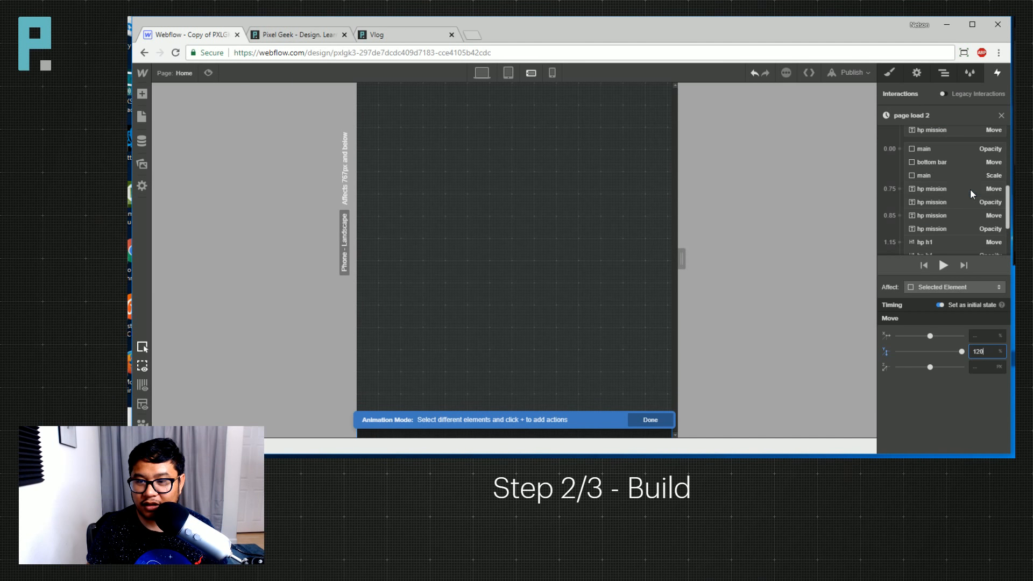
scroll(970, 189, "down", 3)
left_click(941, 239)
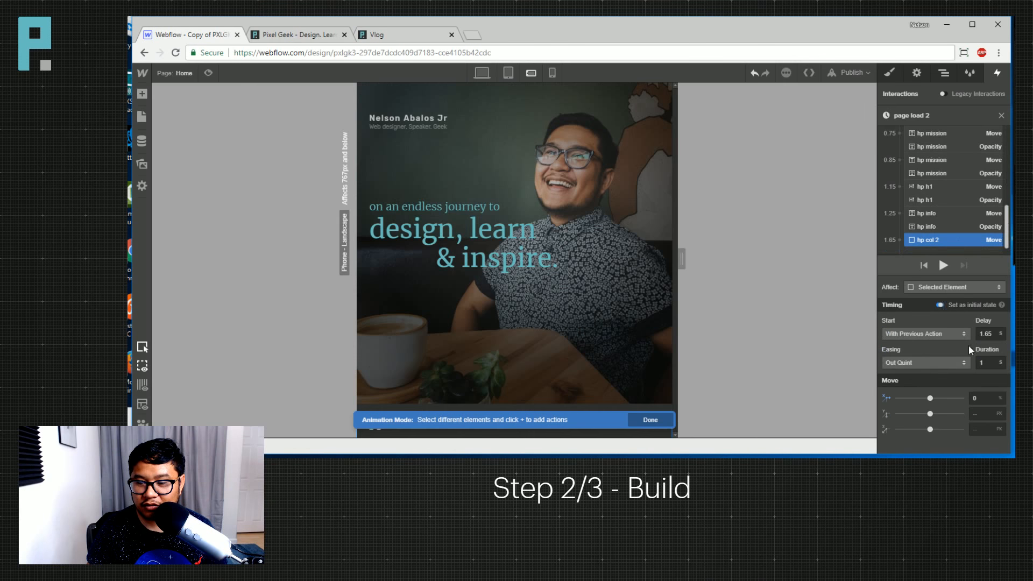
left_click(886, 398)
left_click(984, 413)
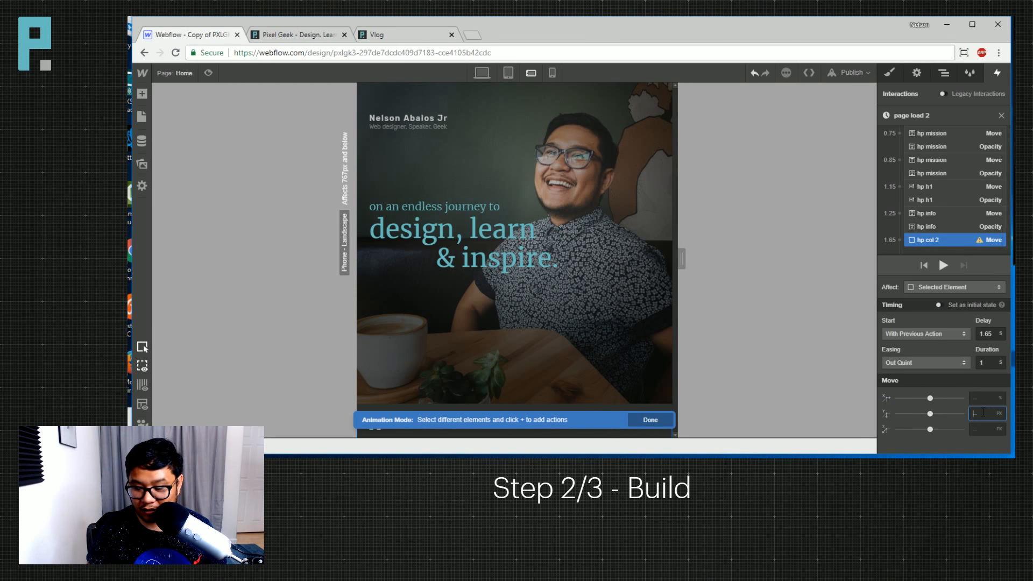
type("0")
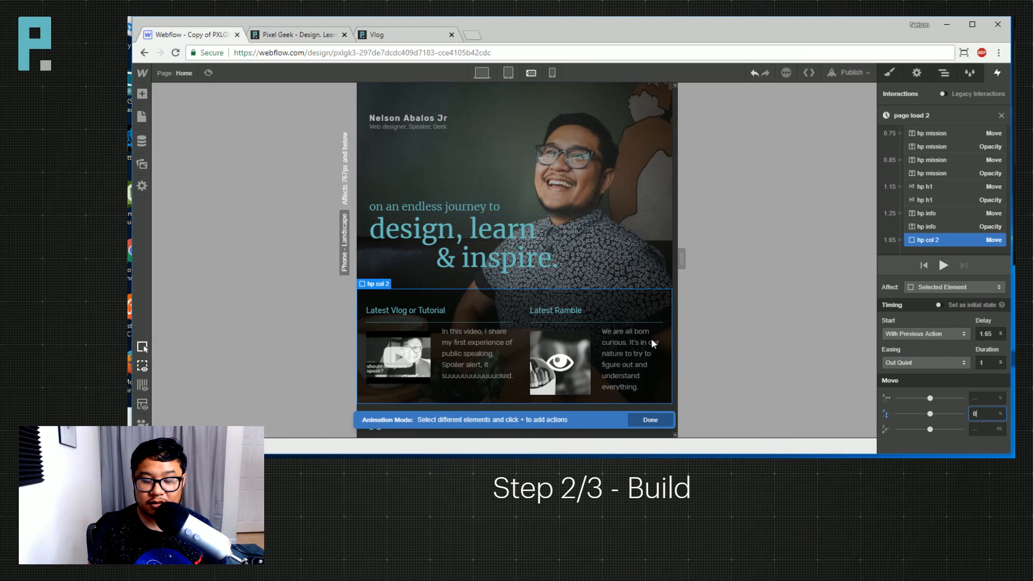
Preview the page load animation, shorten hp col 2's final move duration to 0.75 seconds, and preview it again.
left_click(207, 73)
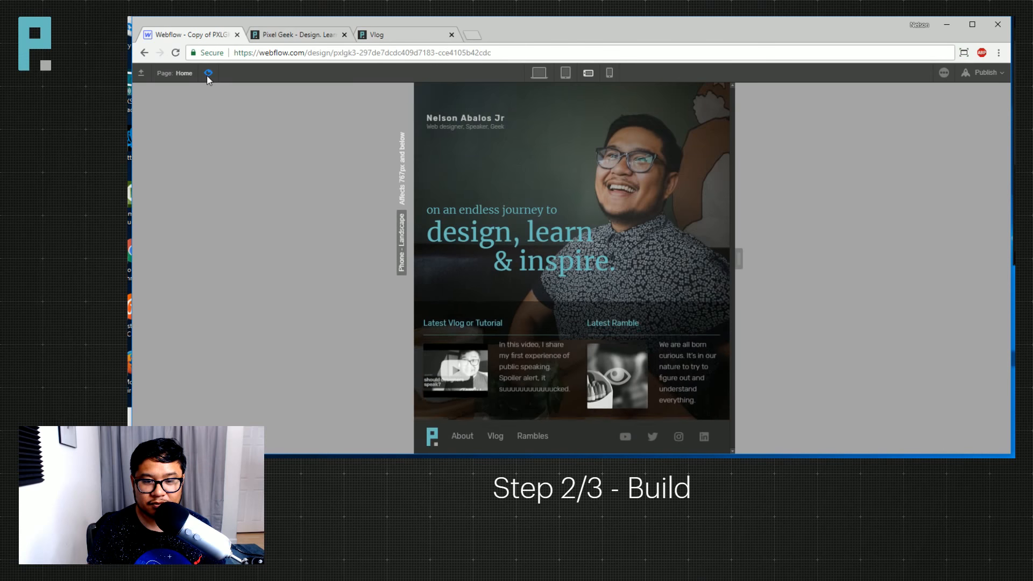
left_click(207, 73)
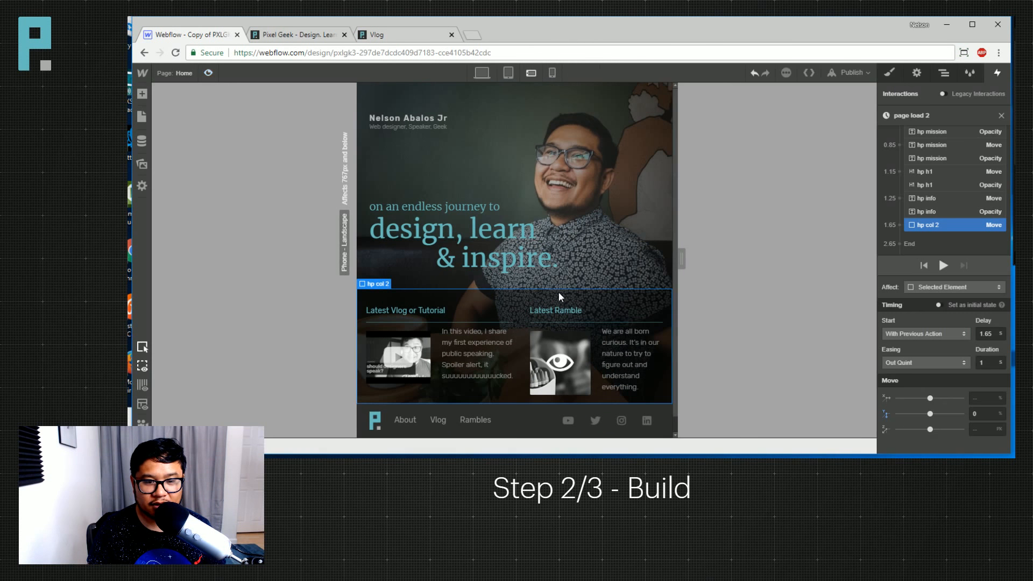
left_click(987, 363)
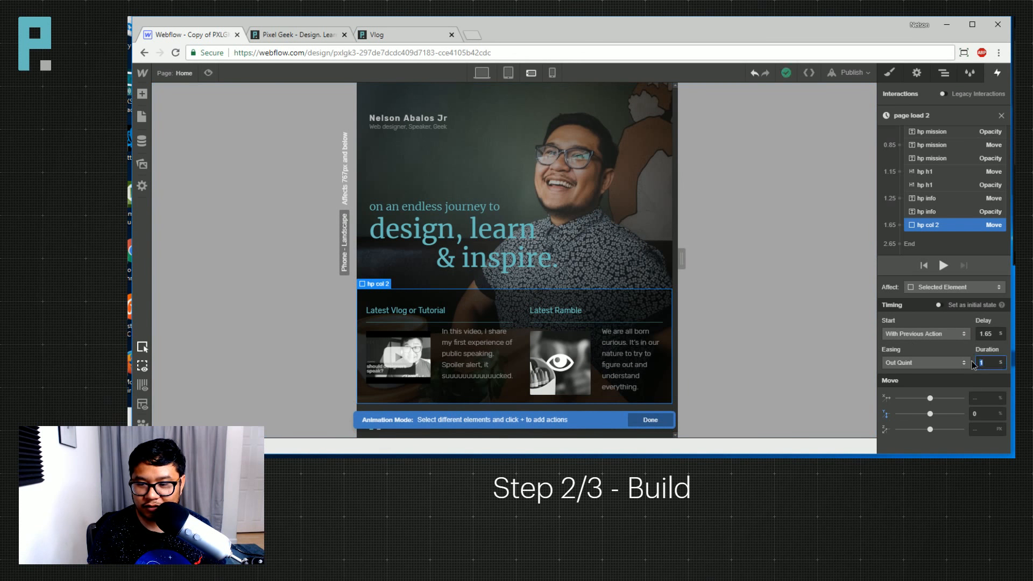
type("0.75")
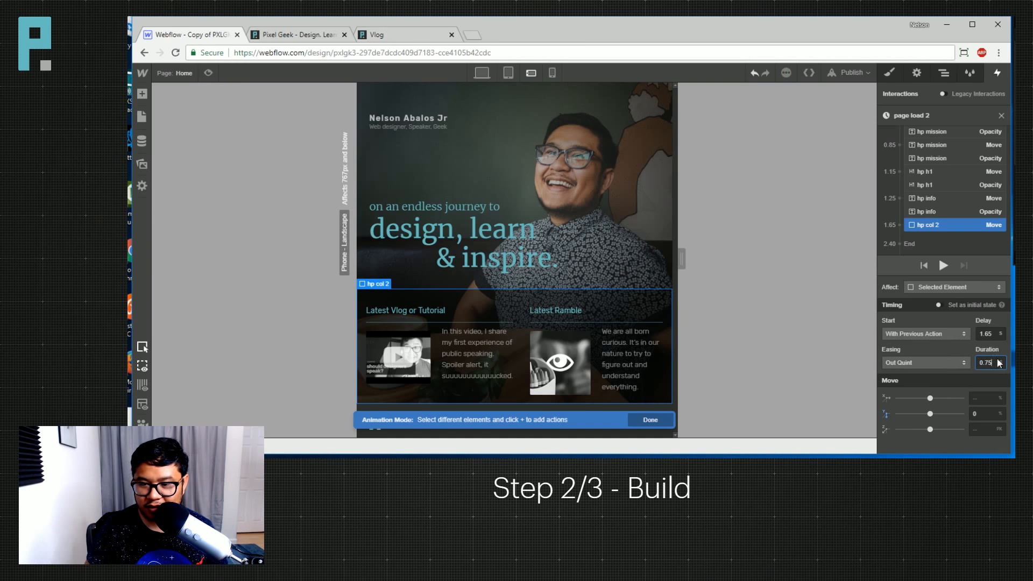
left_click(205, 74)
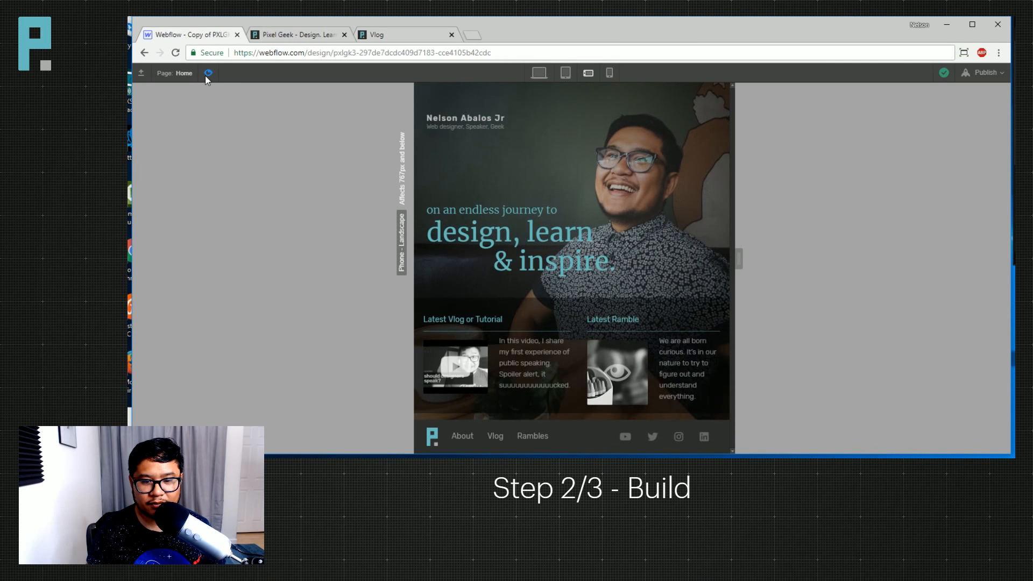
left_click(206, 74)
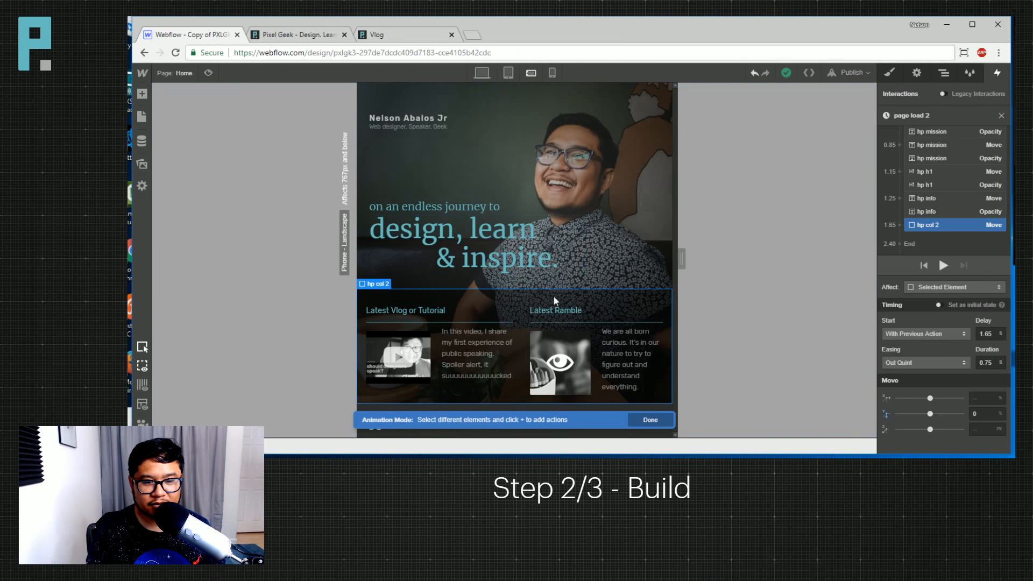
Set the hp col 2 block's bottom padding to 5 VH and check the phone landscape page in preview.
left_click(889, 72)
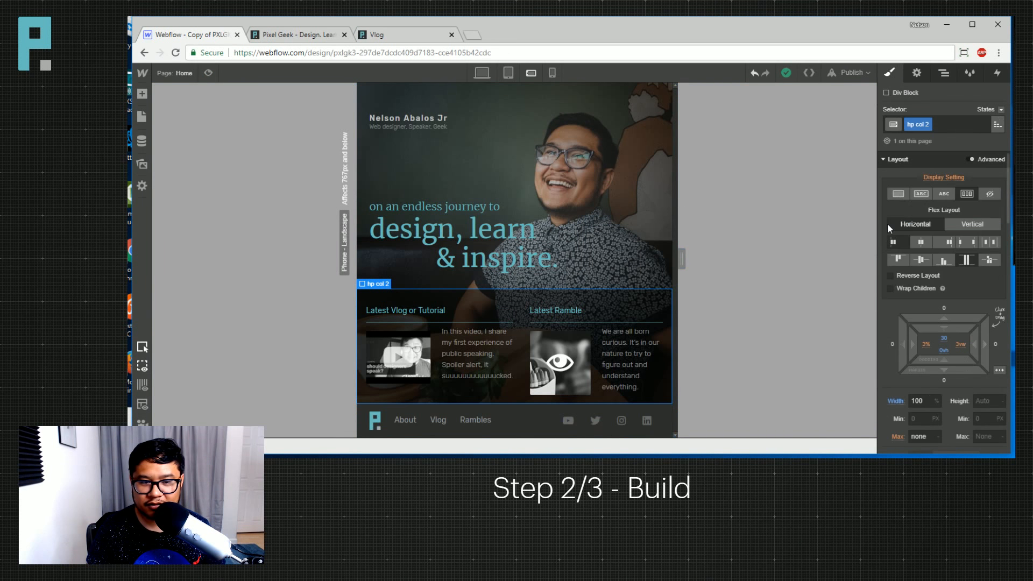
left_click_drag(945, 351, 951, 350)
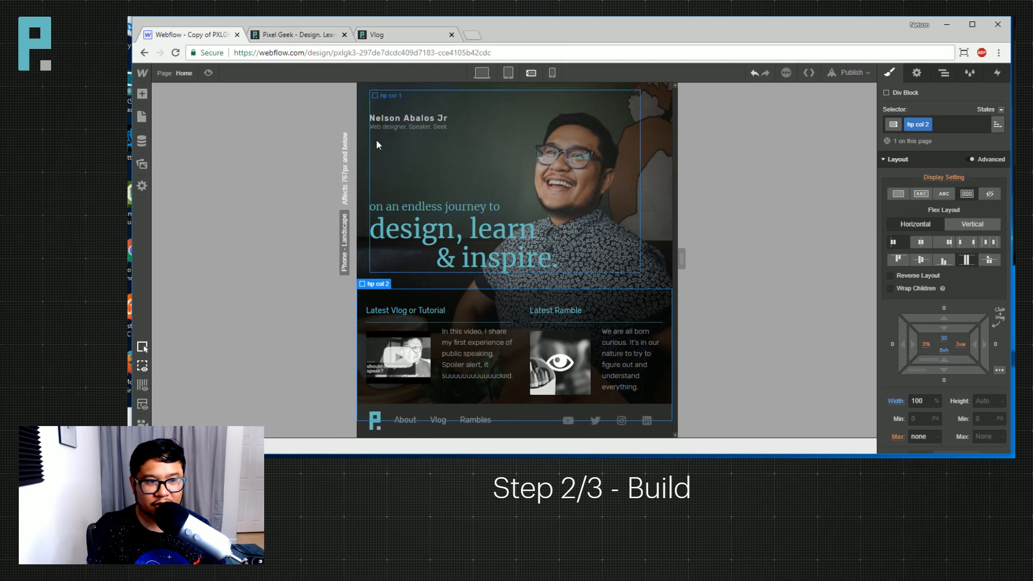
left_click(208, 73)
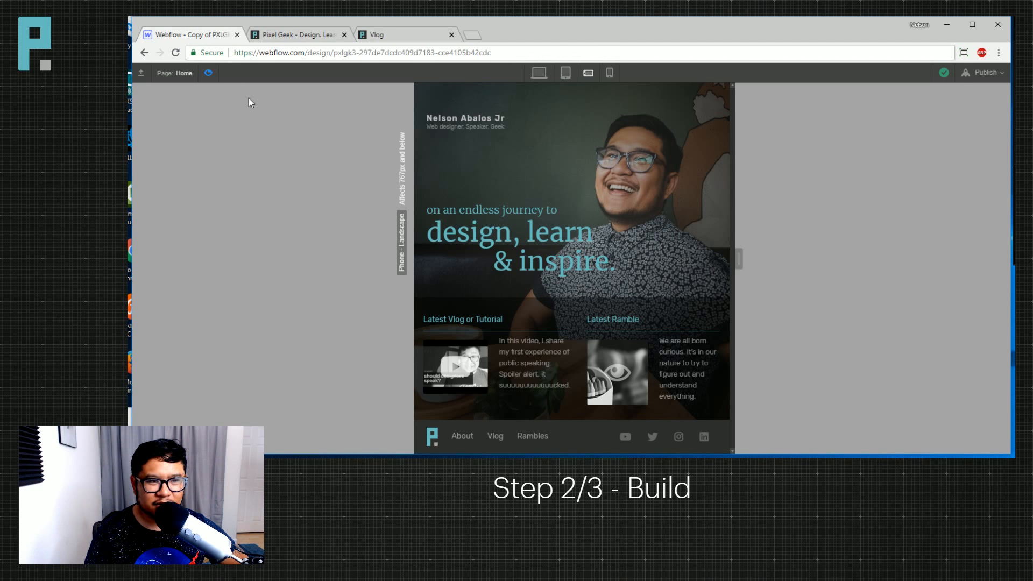
left_click(211, 73)
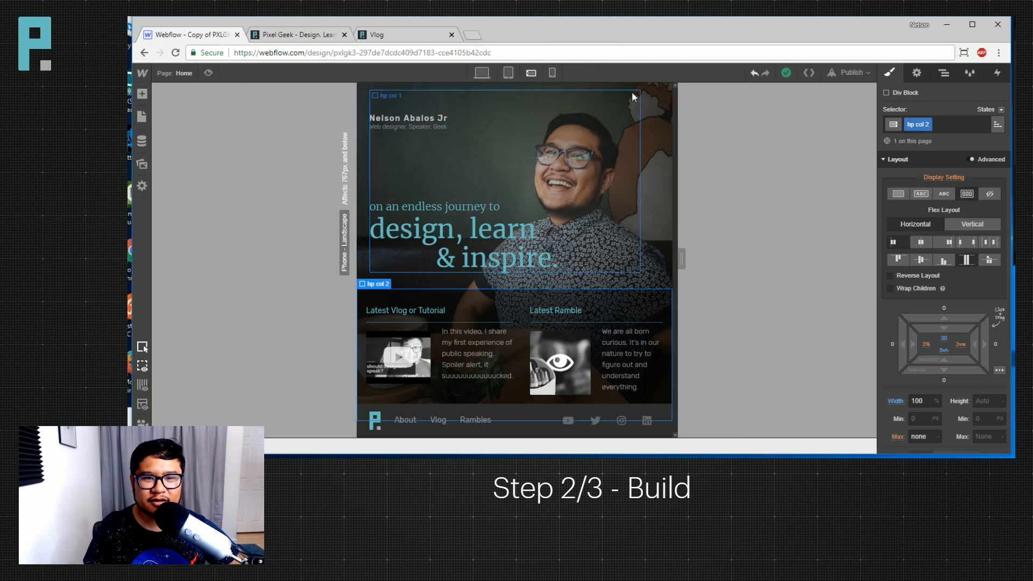
In the phone portrait view widened to 390 px, reduce the left margin of the "&" text span to about 6 VW.
left_click(553, 72)
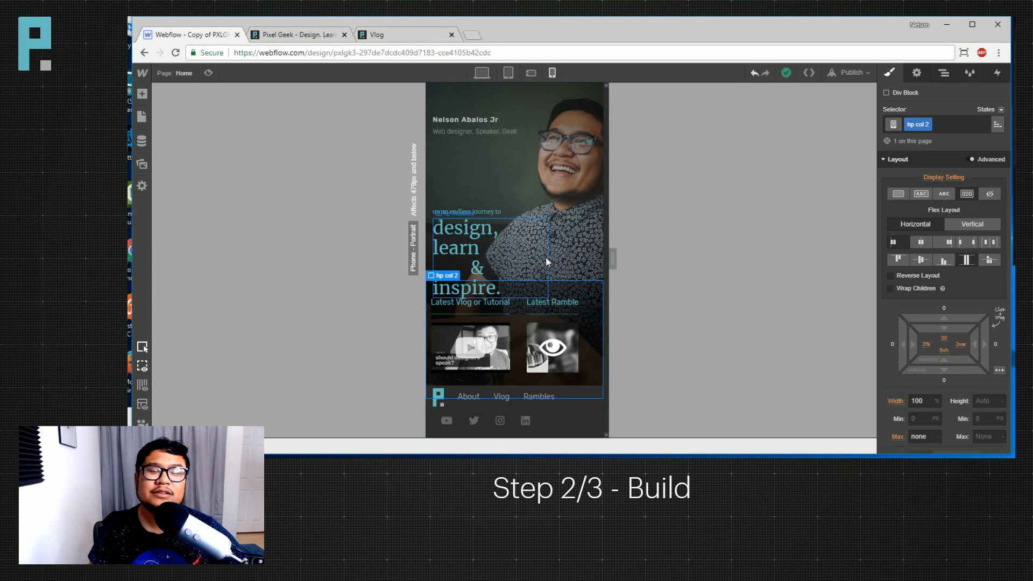
mouse_move(613, 259)
left_mouse_down()
mouse_move(668, 257)
mouse_move(584, 257)
mouse_move(633, 254)
left_mouse_up()
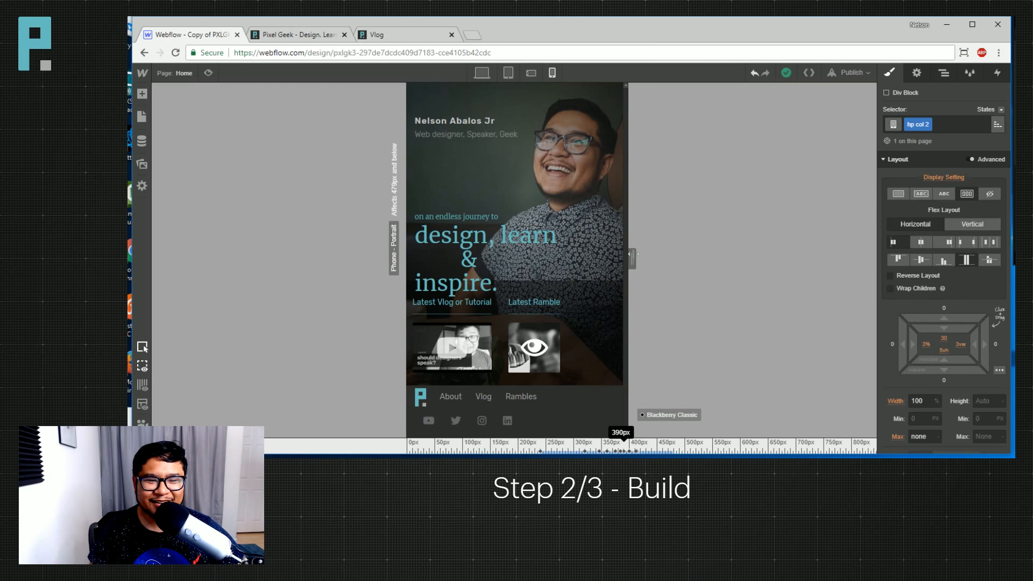
left_click(470, 262)
left_click_drag(898, 263, 925, 259)
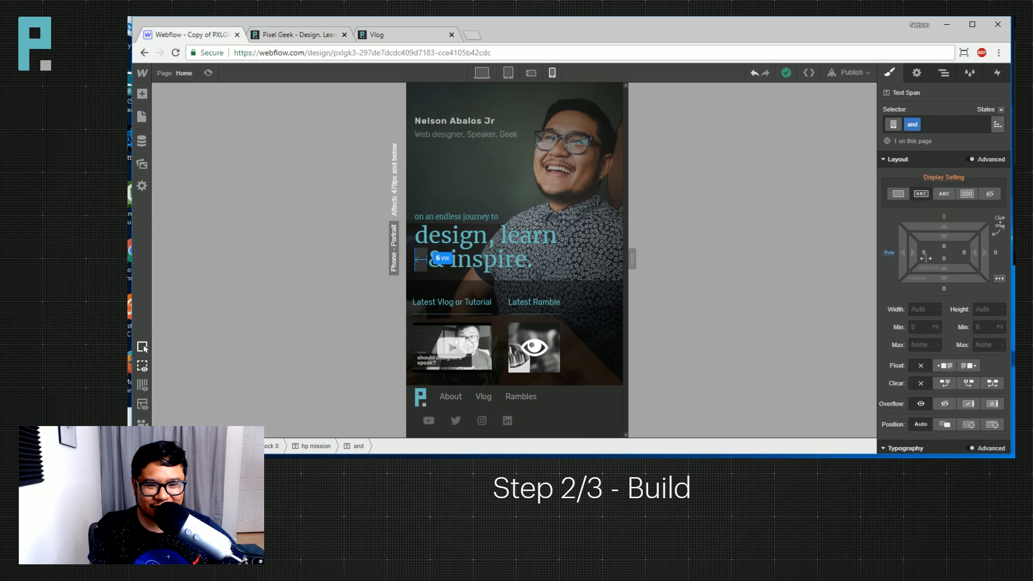
left_click_drag(925, 259, 929, 259)
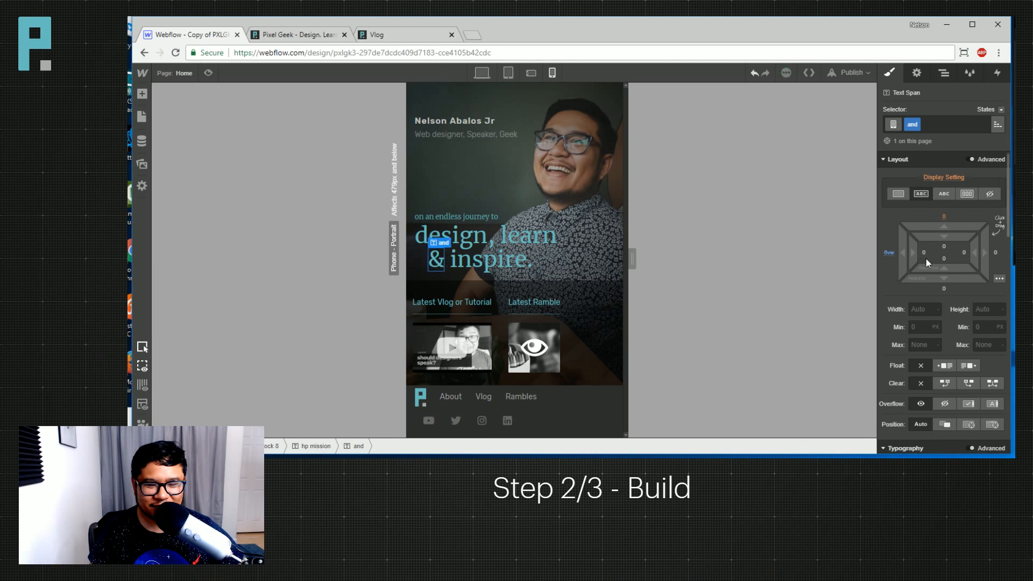
In the phone landscape view, reduce the "&" text span's left margin to about 5 VW and compare with phone portrait.
left_click(532, 74)
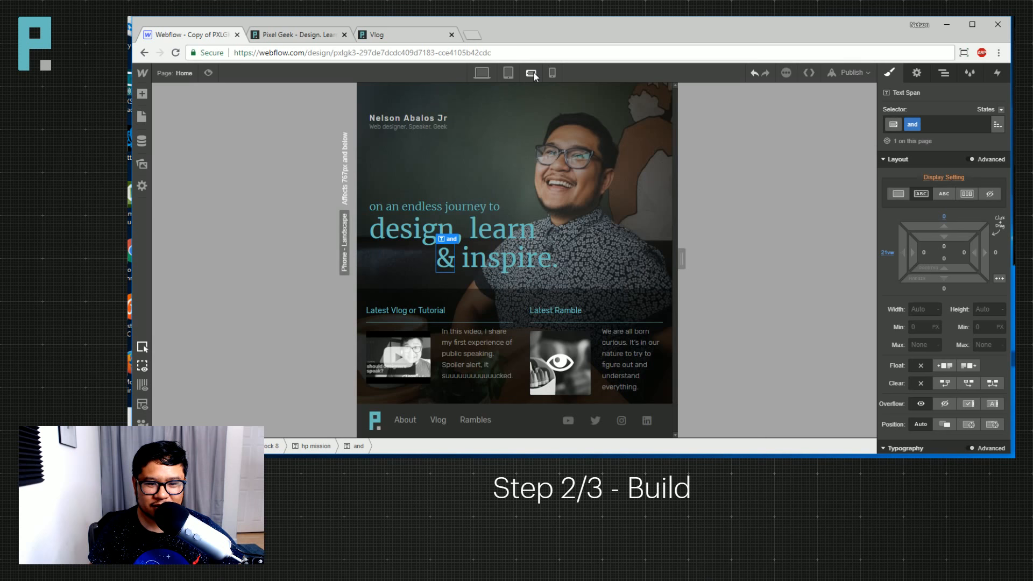
left_click_drag(906, 253, 927, 243)
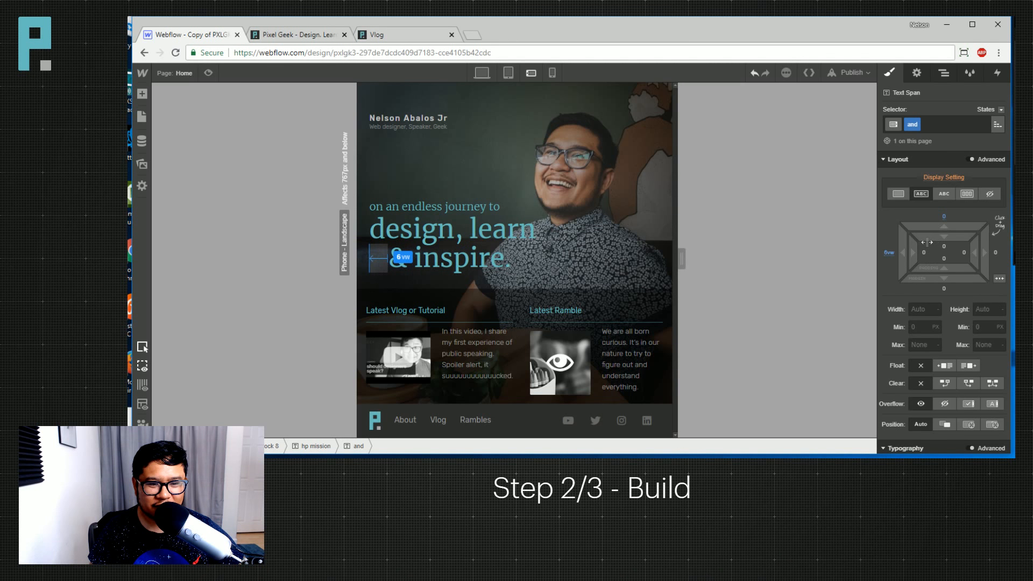
left_click_drag(928, 242, 900, 253)
left_click(553, 73)
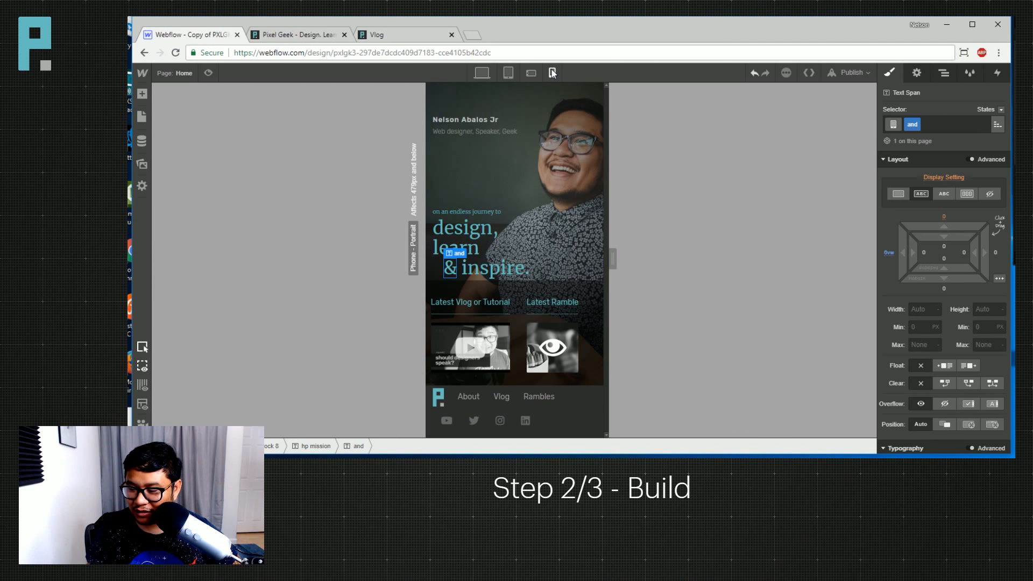
left_click(531, 72)
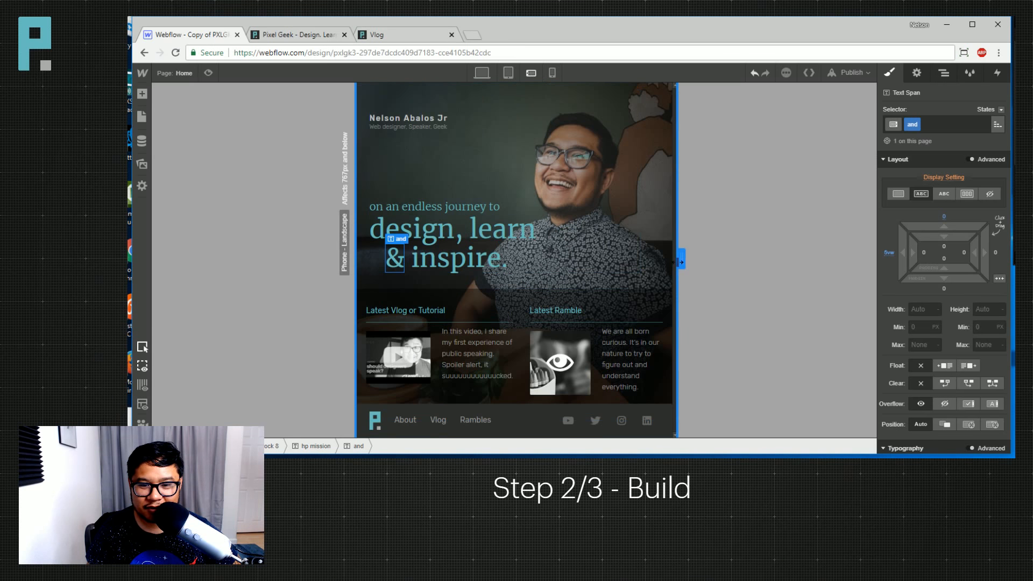
Narrow the phone landscape canvas and limit the video thumbnail link block's maximum height to 75 px.
left_click_drag(681, 263, 504, 262)
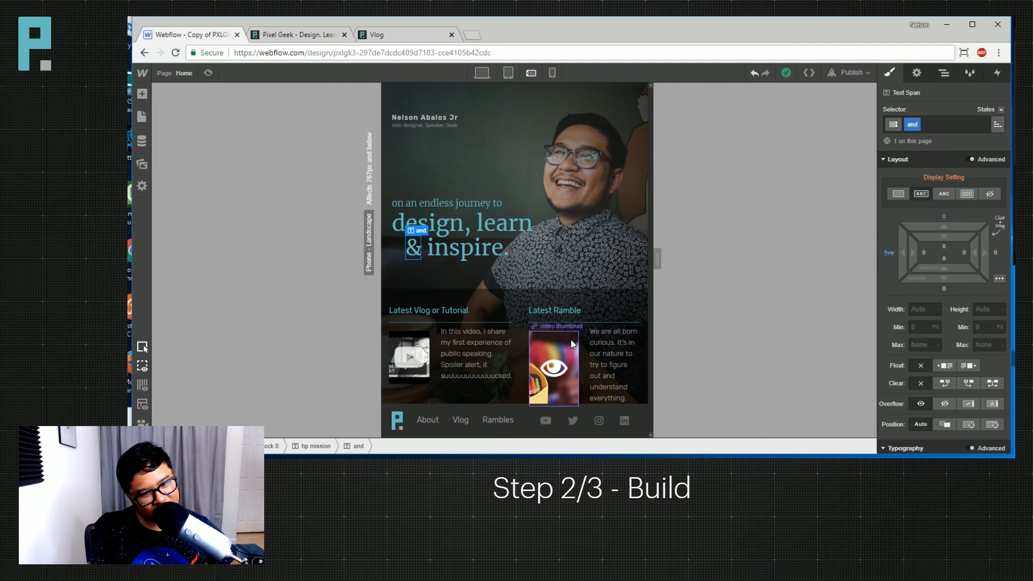
left_click(573, 345)
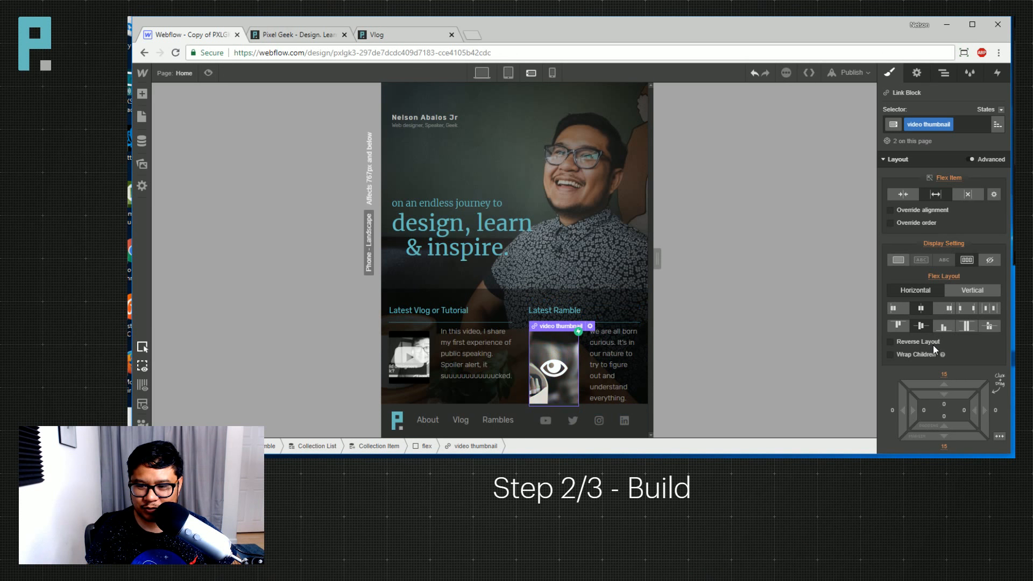
scroll(933, 344, "down", 5)
scroll(933, 344, "up", 5)
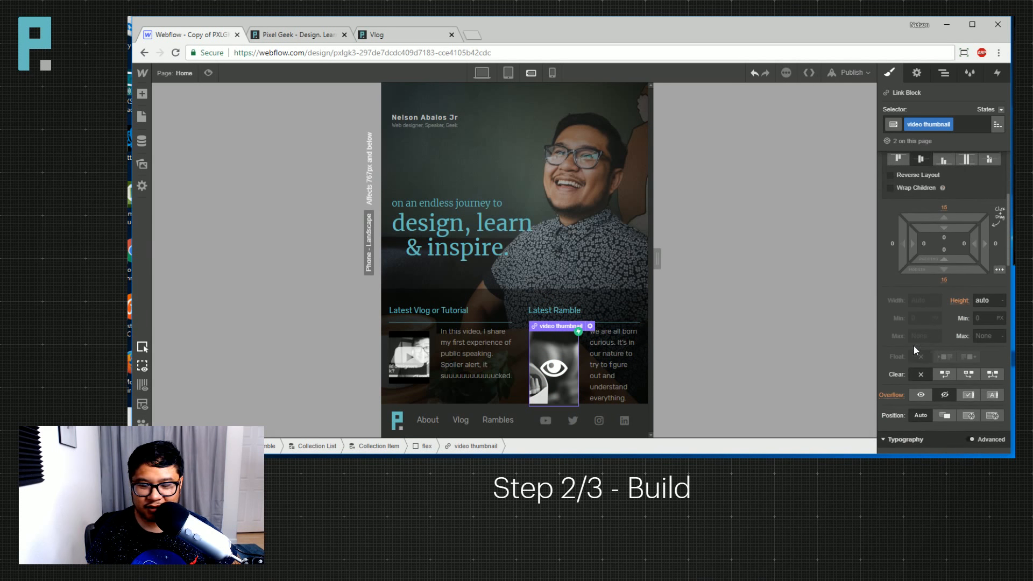
left_click(414, 338)
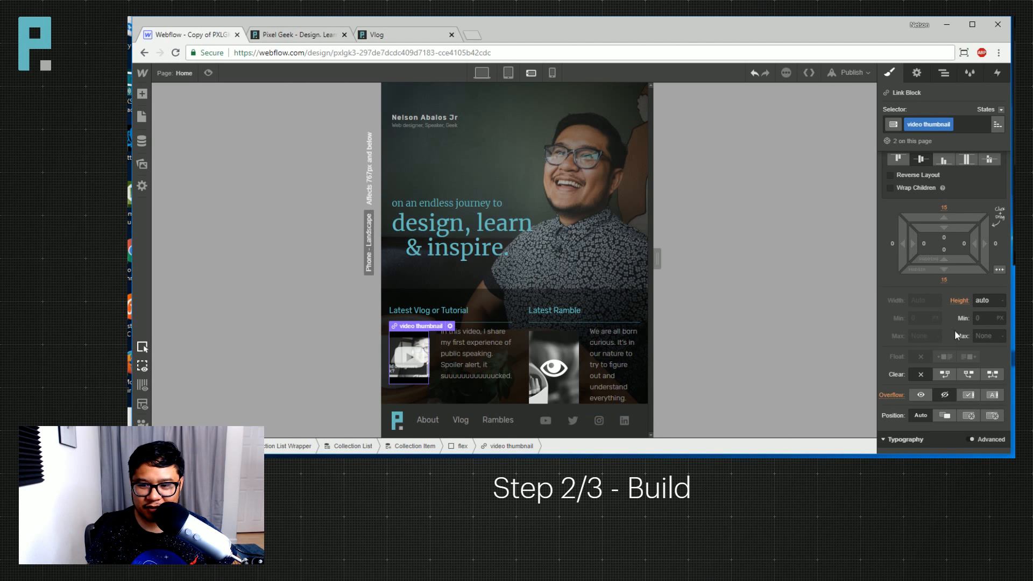
left_click(986, 318)
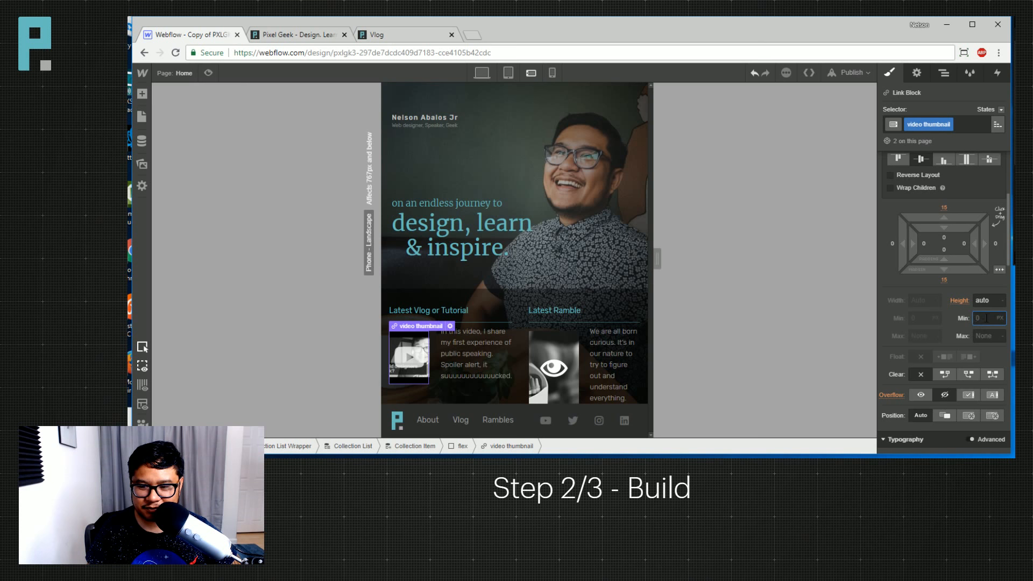
left_click(980, 336)
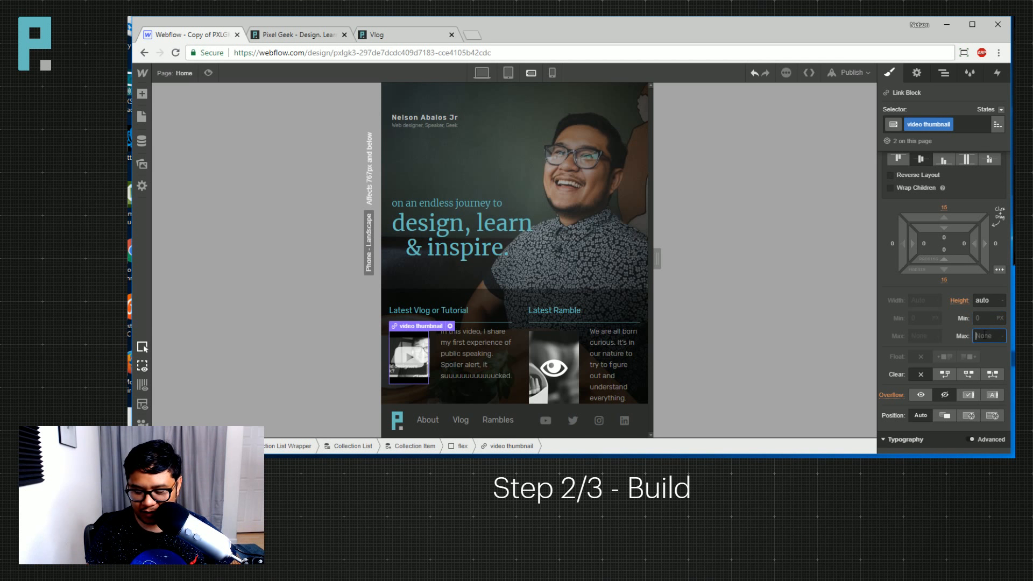
type("75")
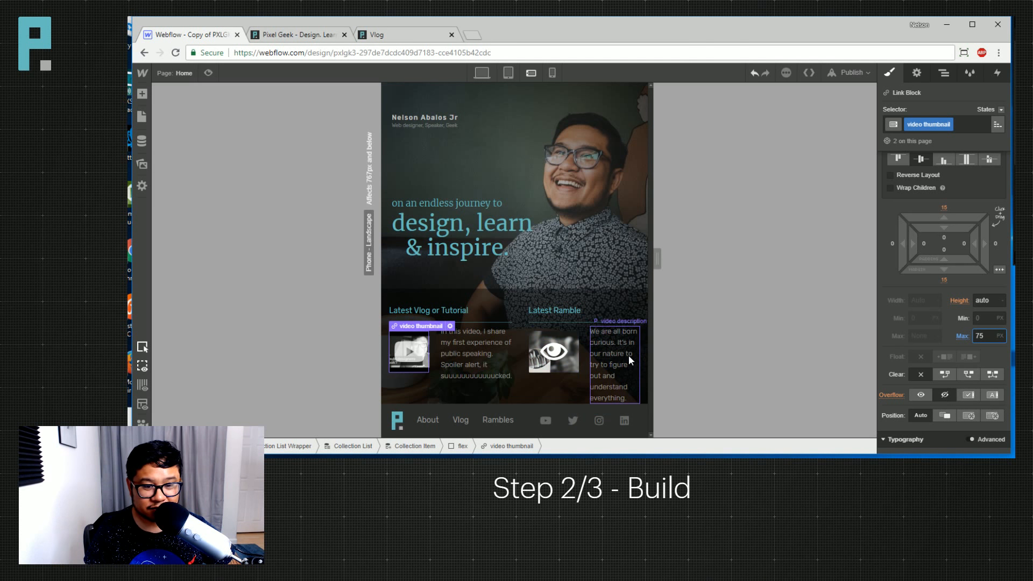
Widen the phone landscape canvas to its 767 px limit and examine the home page layout.
left_click_drag(657, 259, 736, 258)
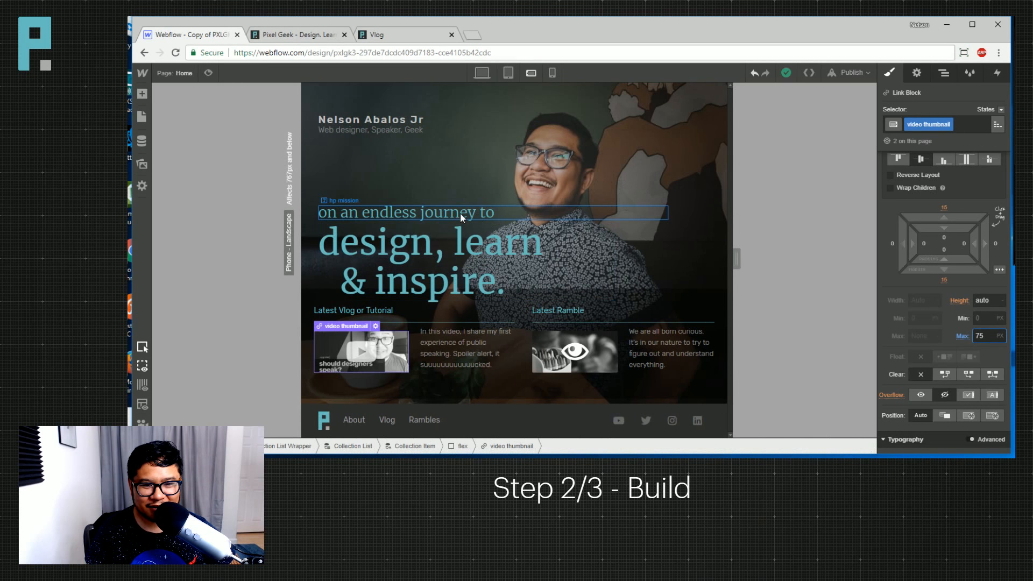
mouse_move(736, 259)
left_mouse_down()
mouse_move(632, 254)
mouse_move(726, 257)
mouse_move(617, 264)
mouse_move(764, 263)
mouse_move(747, 265)
left_mouse_up()
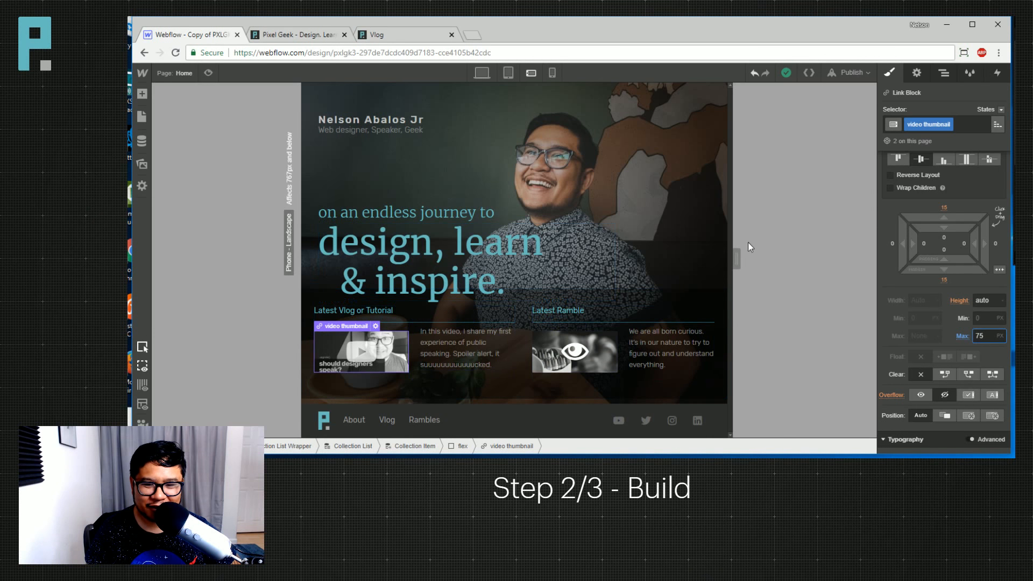
left_click_drag(736, 259, 765, 262)
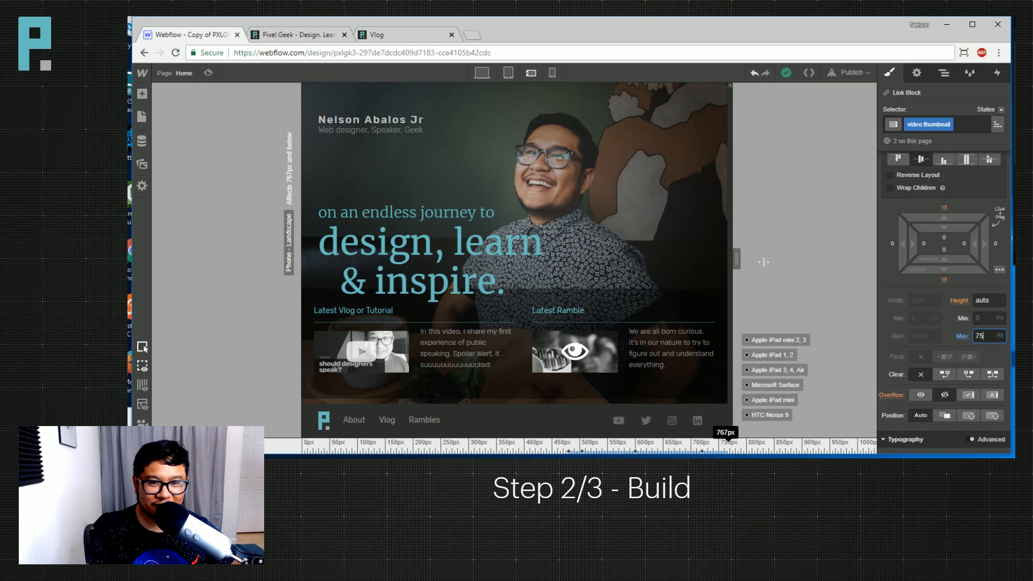
left_click_drag(763, 262, 764, 263)
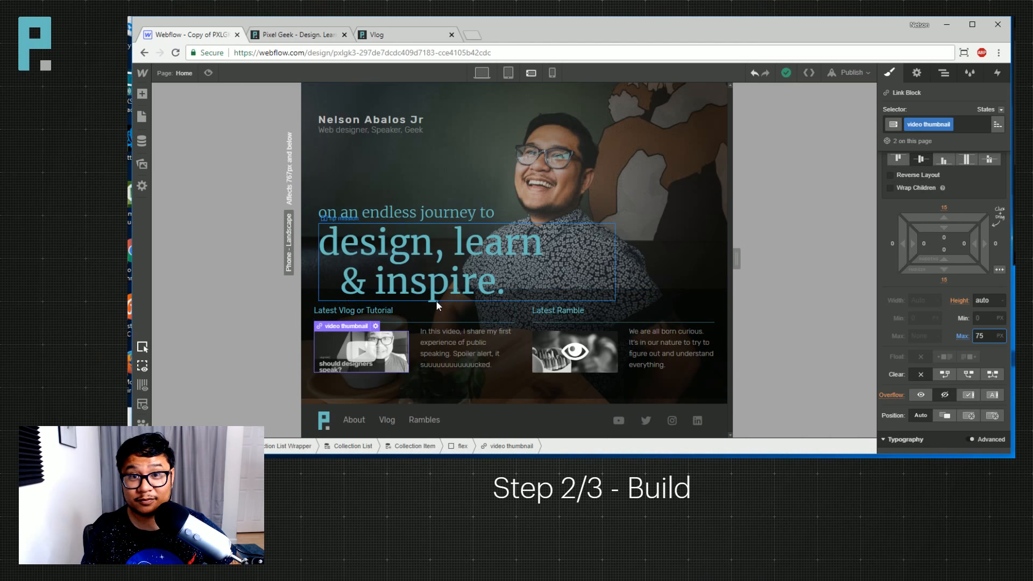
left_click_drag(736, 259, 767, 260)
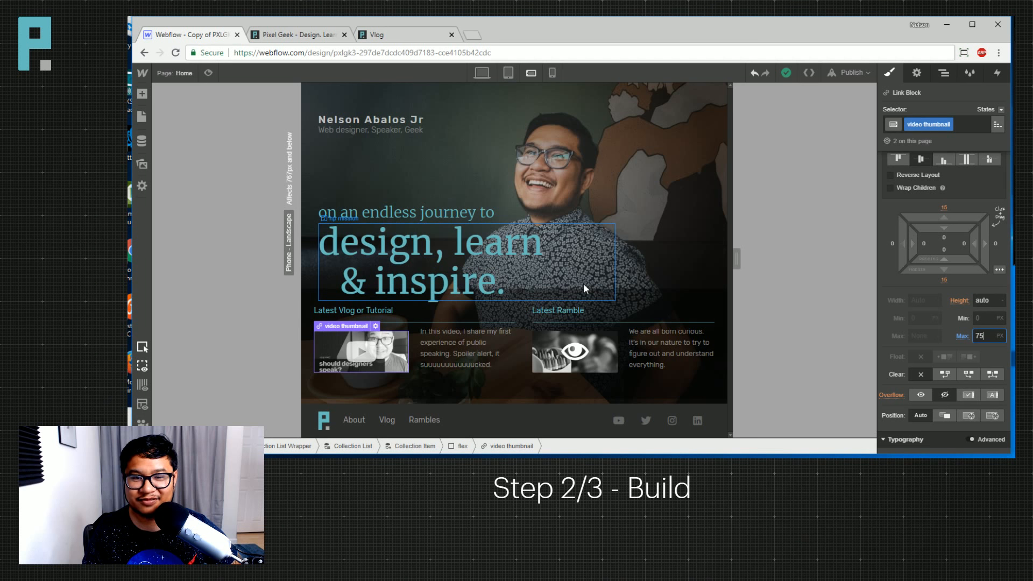
In the phone portrait view, hide the mobile logo link block and centre the bottom bar's Div Block 7 contents horizontally.
left_click(549, 75)
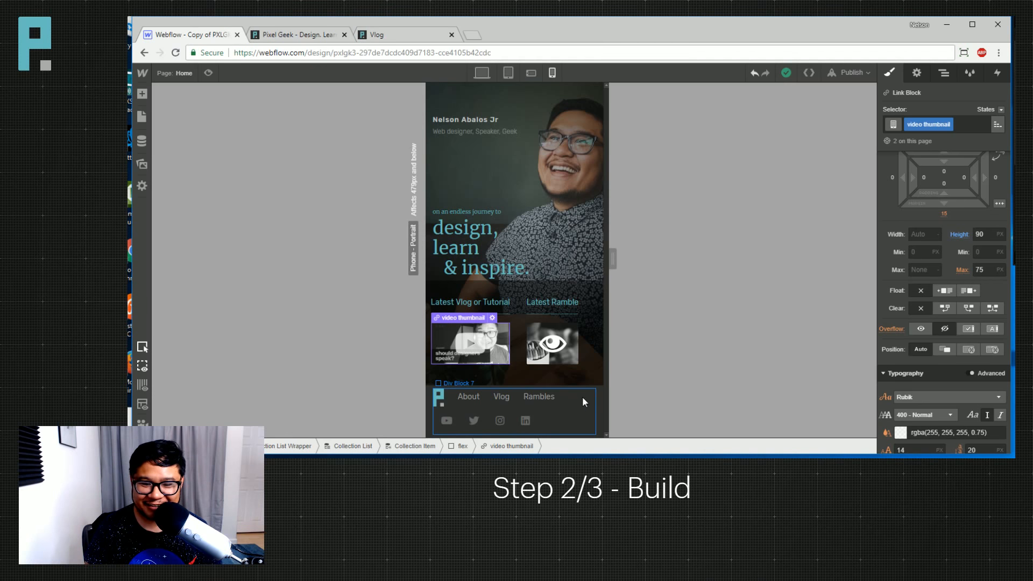
left_click(506, 402)
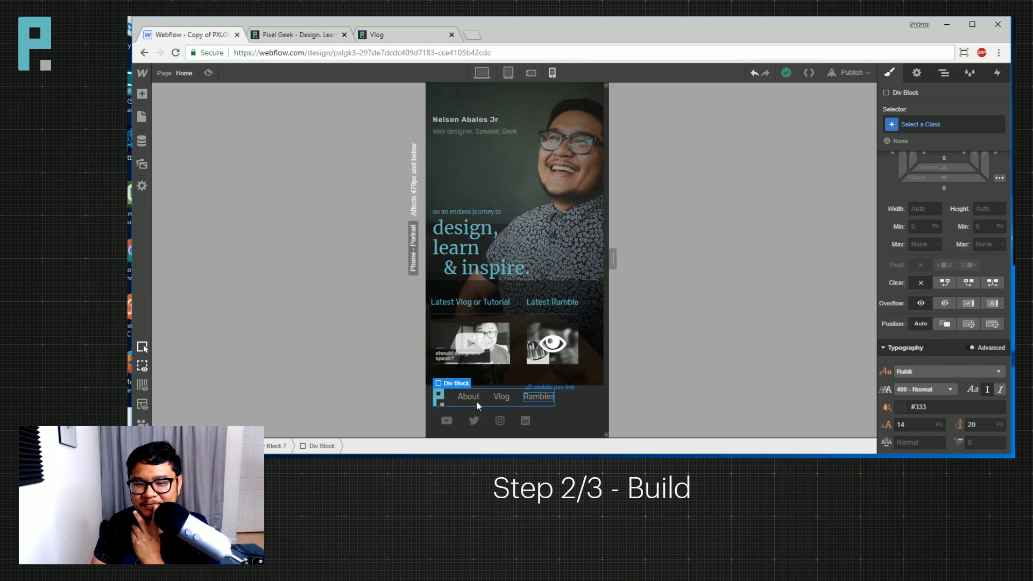
left_click(440, 397)
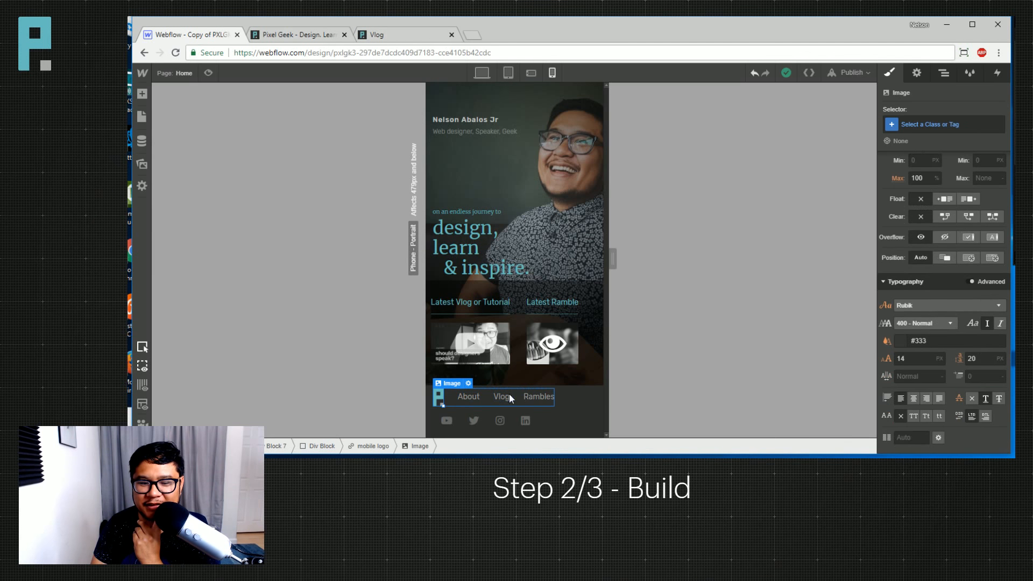
left_click(459, 402)
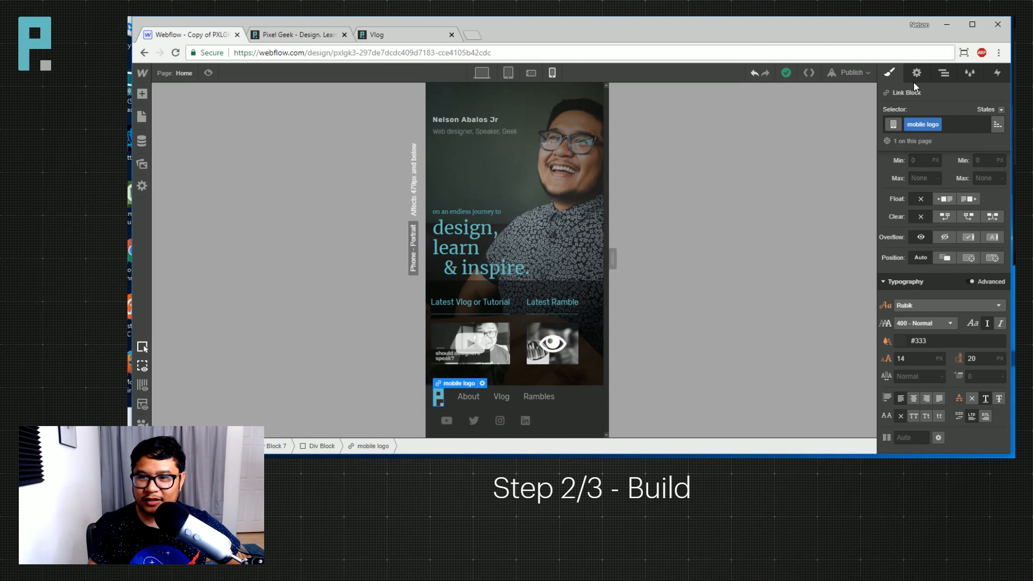
scroll(937, 249, "up", 3)
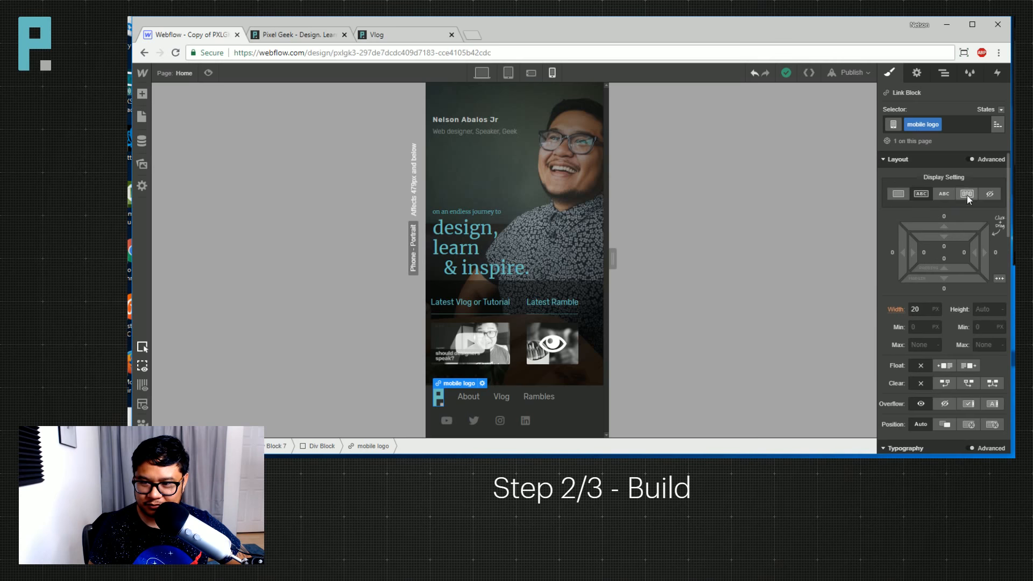
left_click(990, 194)
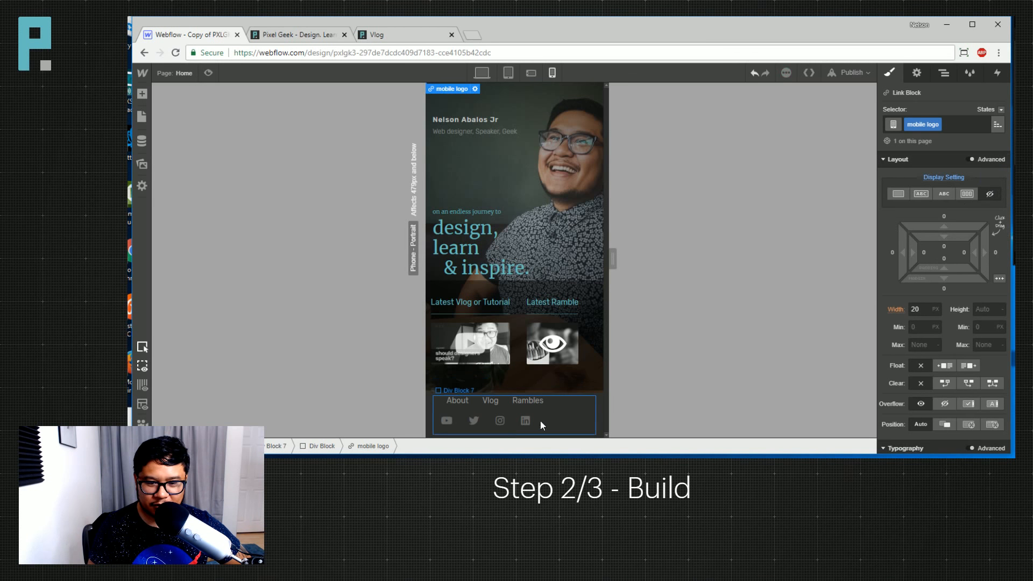
left_click(564, 407)
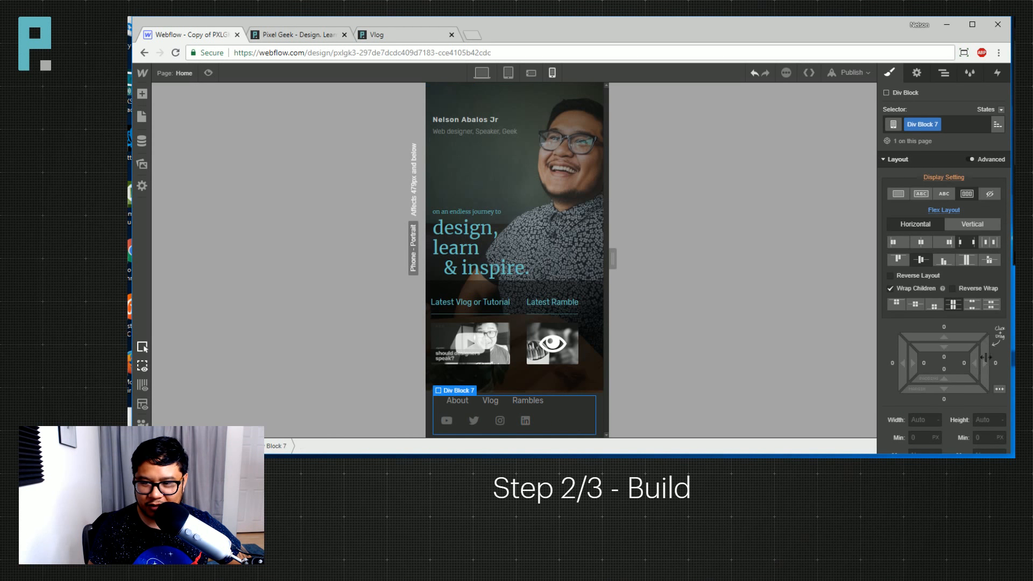
left_click(922, 243)
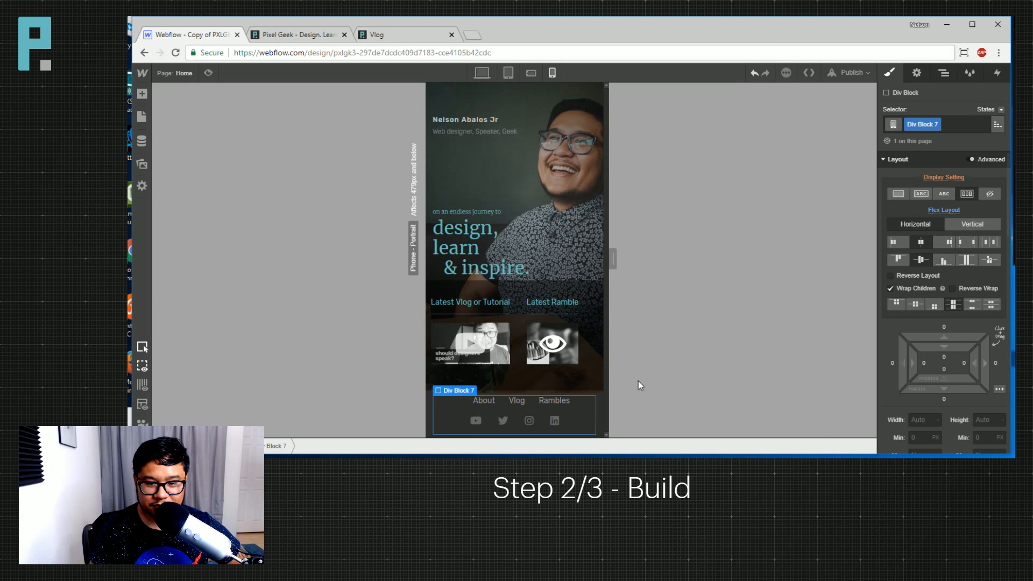
Set the mobile nav link's left margin to 0 and its display to inline-block.
left_click(481, 399)
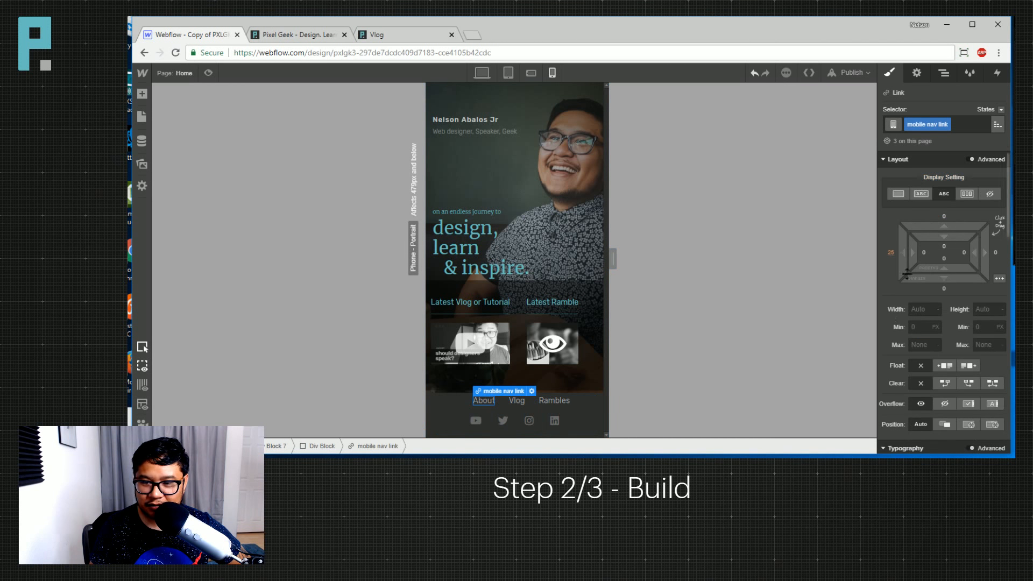
left_click(487, 398)
left_click(493, 401)
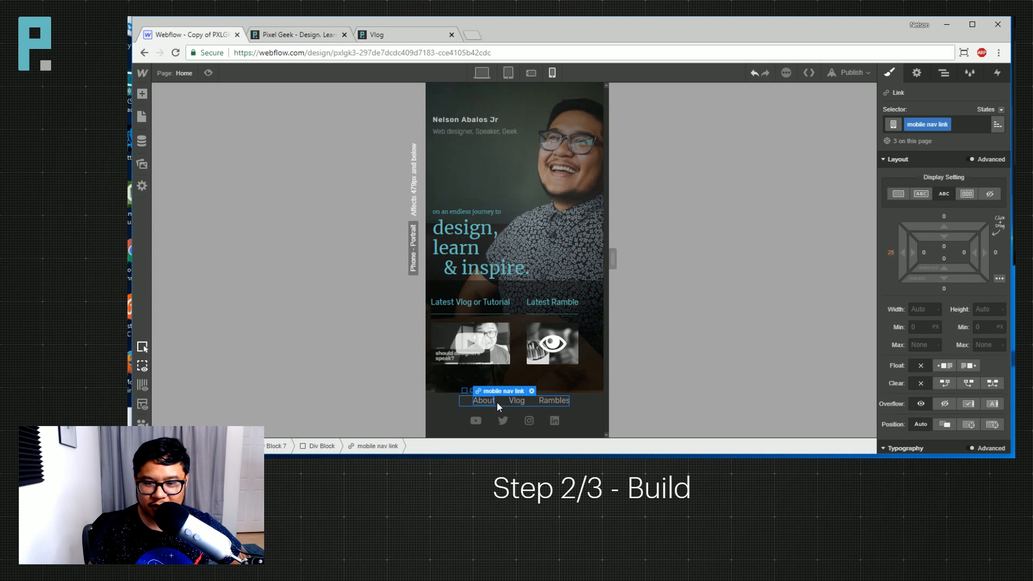
left_click(891, 253)
type("0")
key("Return")
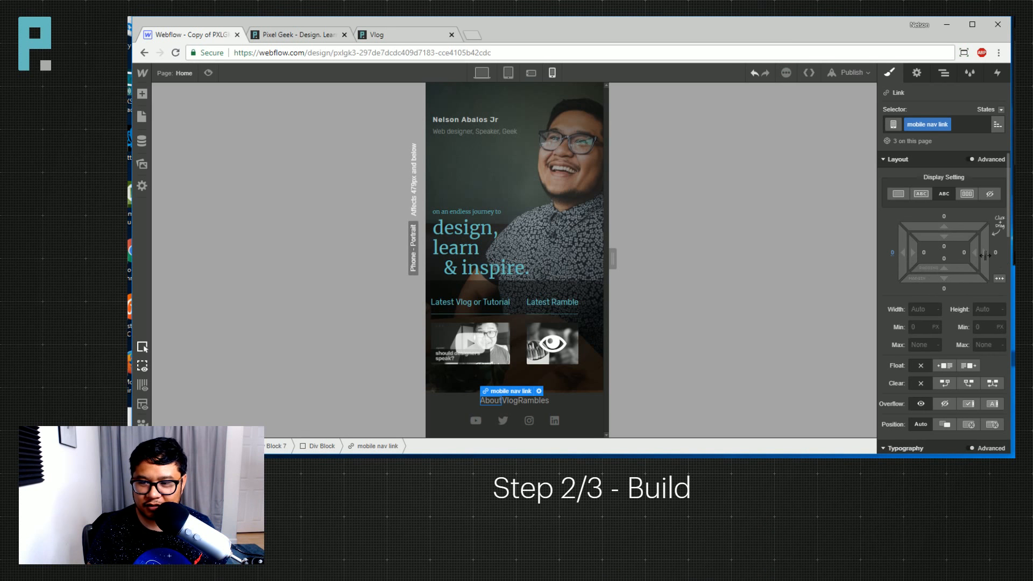
left_click(921, 194)
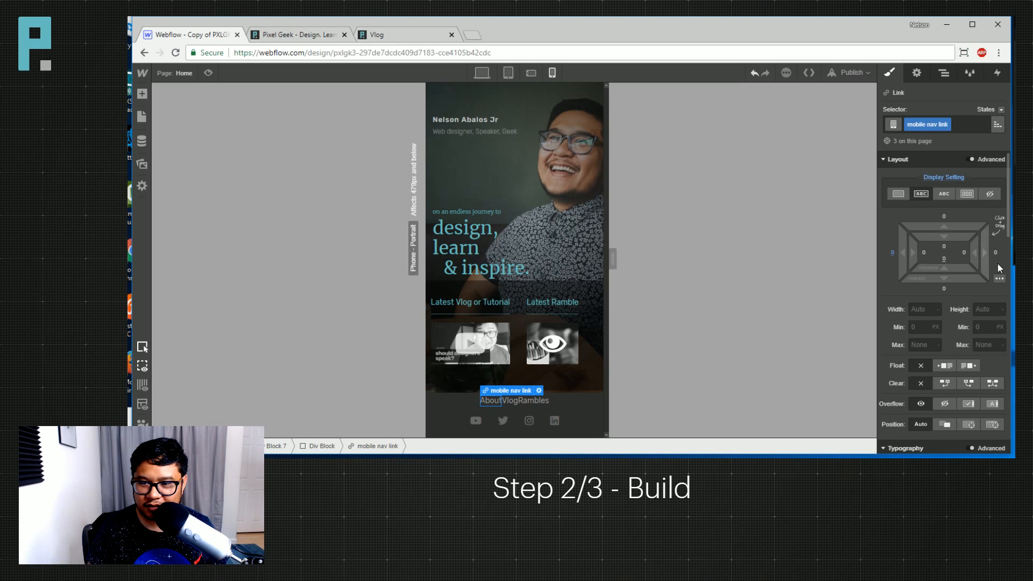
Give the mobile nav link 10 px padding on both sides and 5 px above and below, instead of side margins.
left_click_drag(984, 257, 1004, 254)
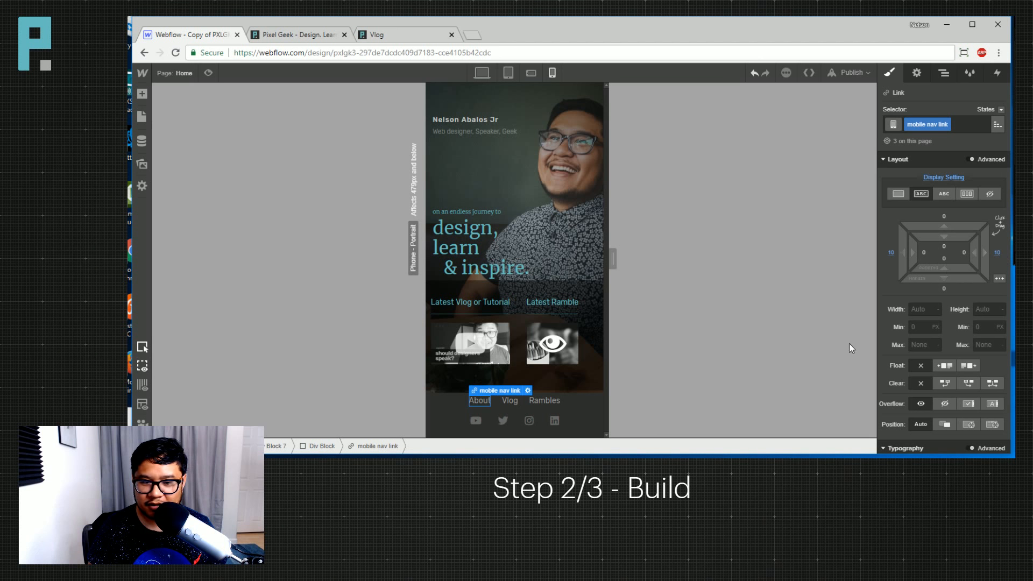
key("ctrl+z")
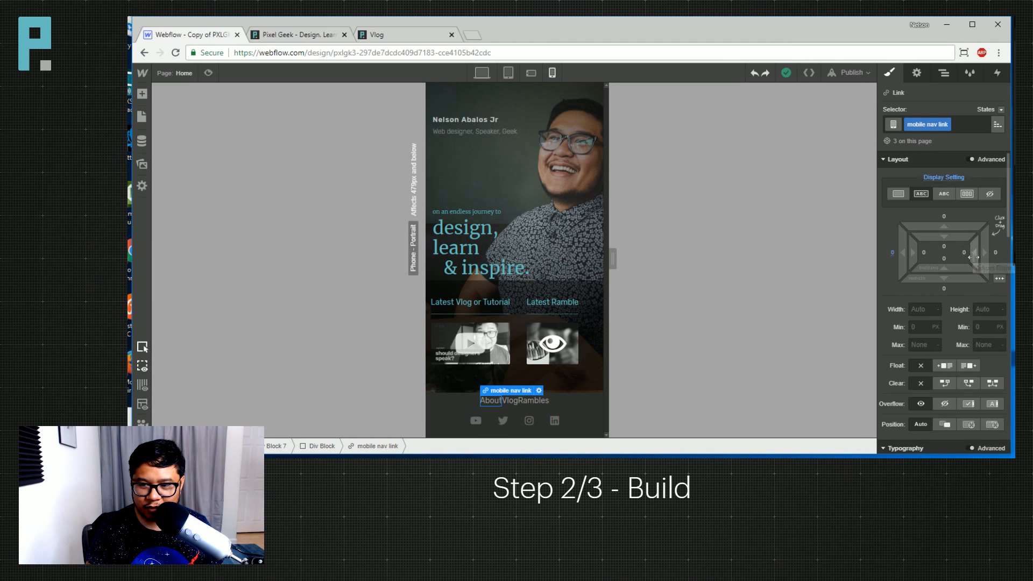
left_click_drag(972, 258, 962, 253)
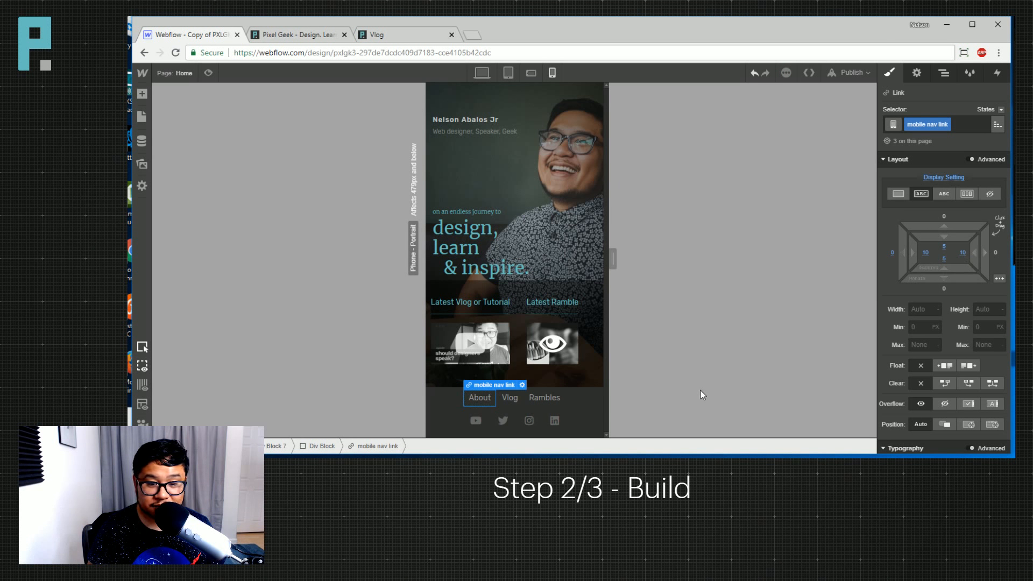
Reduce the social link's top and bottom padding to 5 px.
left_click(527, 399)
left_click(529, 421)
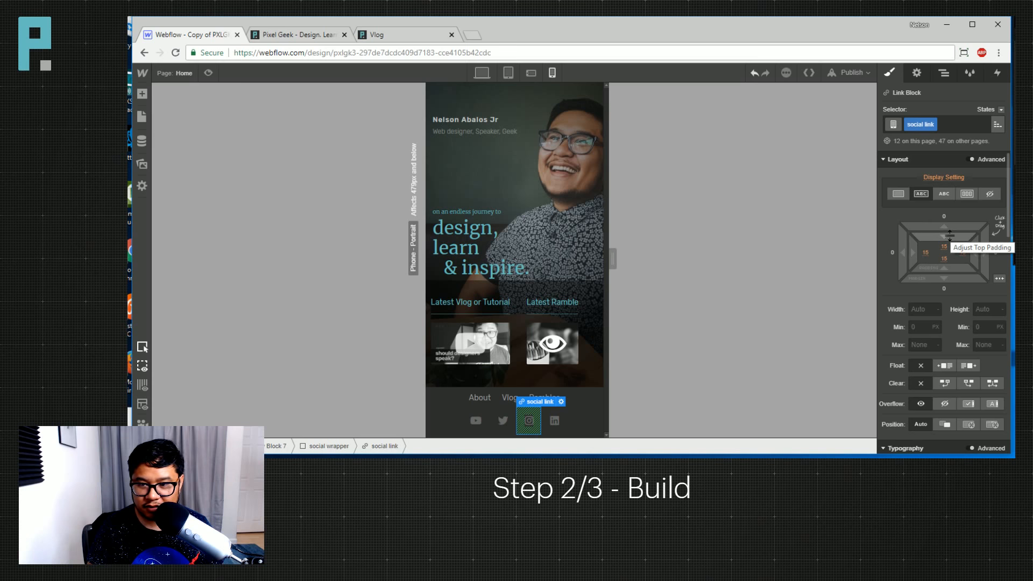
left_click_drag(950, 235, 951, 219)
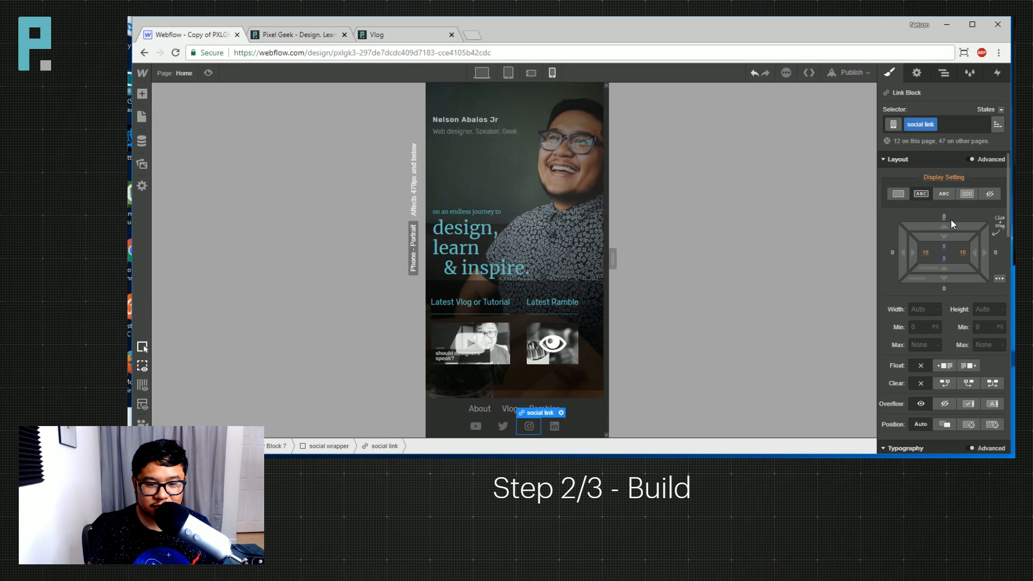
Centre the flex children of hp col 2 horizontally.
left_click(599, 424)
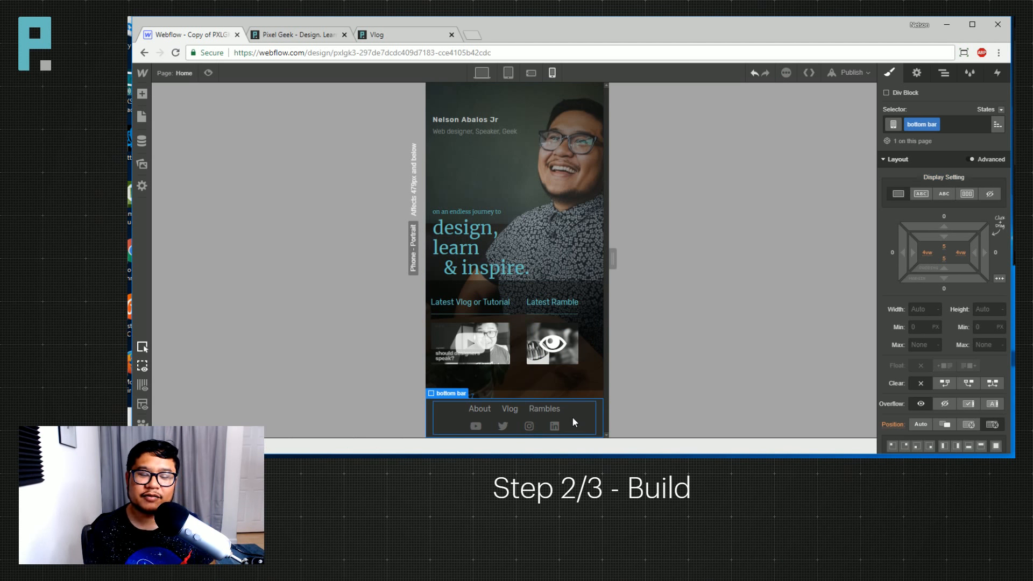
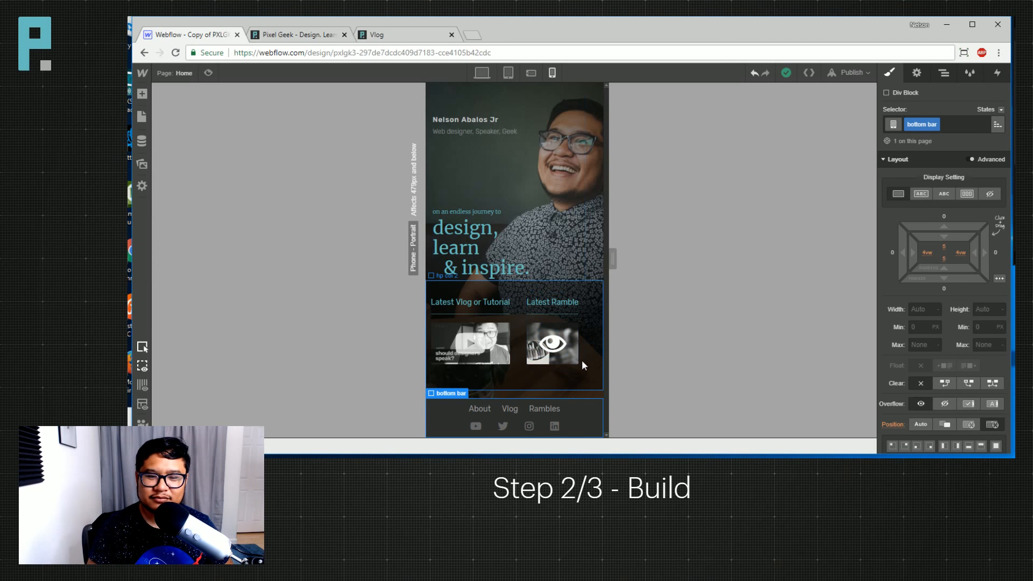
left_click(596, 382)
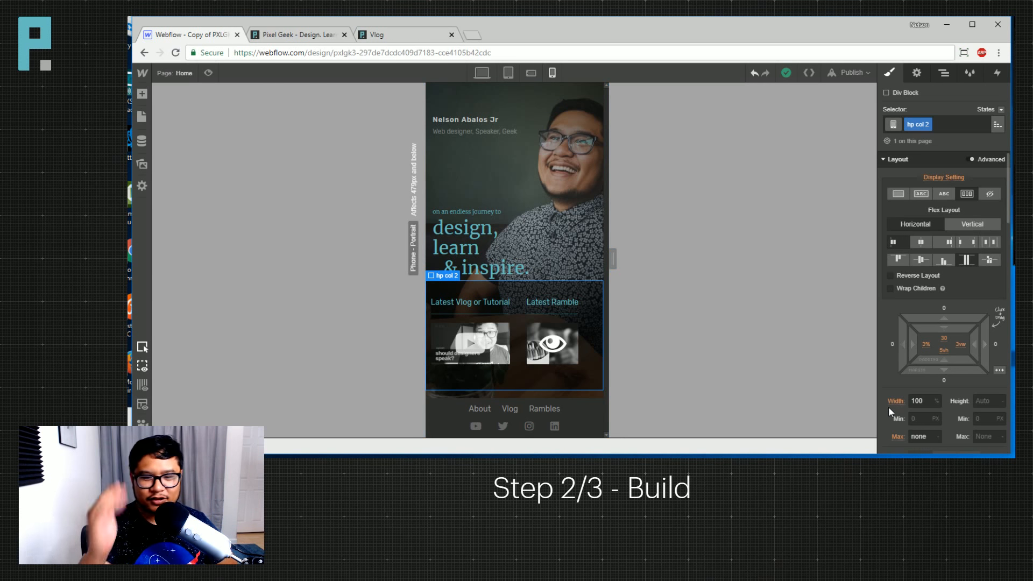
left_click(922, 243)
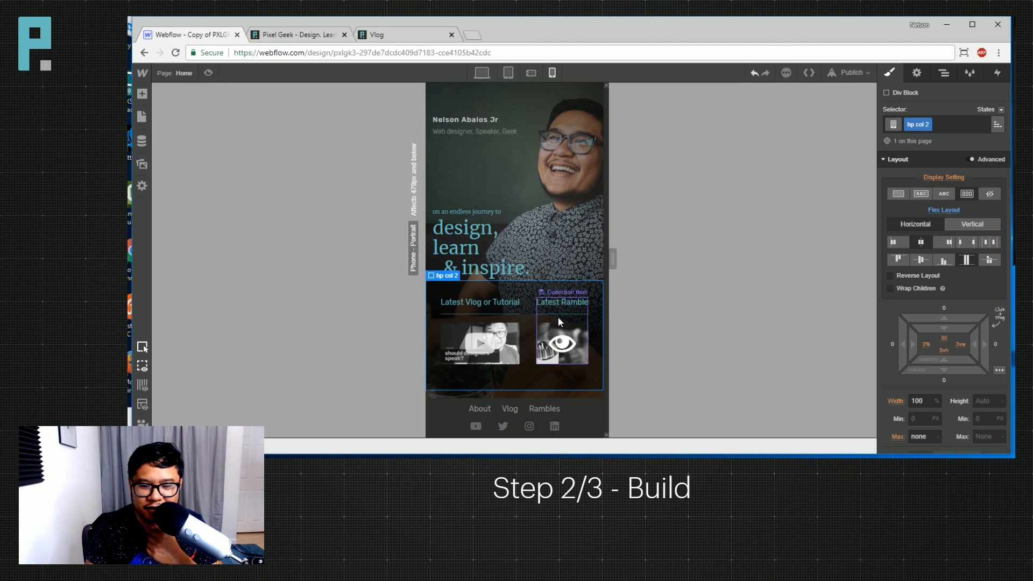
Set the flex basis of the hp ramble collection list wrapper to 50%.
left_click(945, 73)
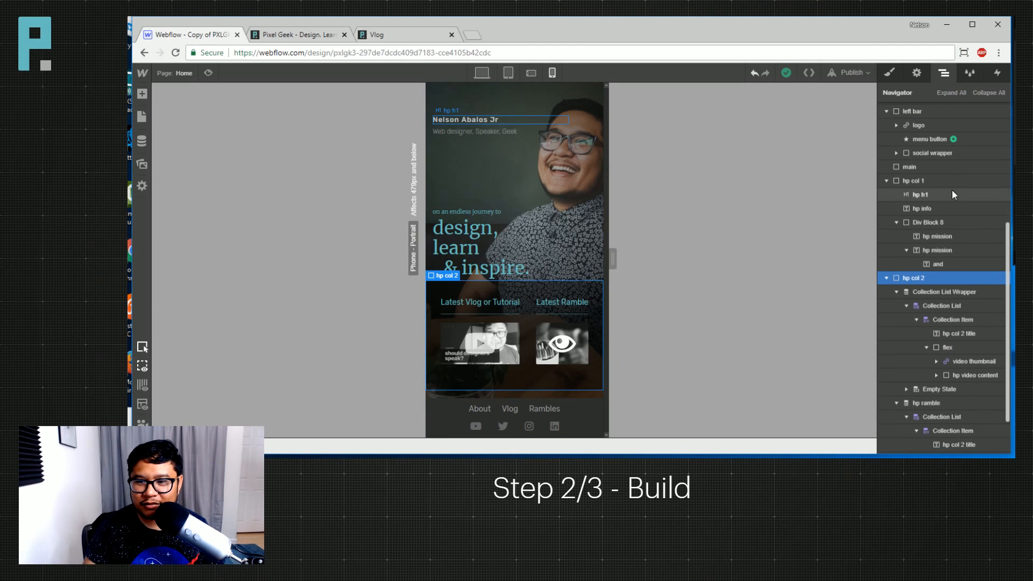
left_click(897, 291)
left_click(896, 306)
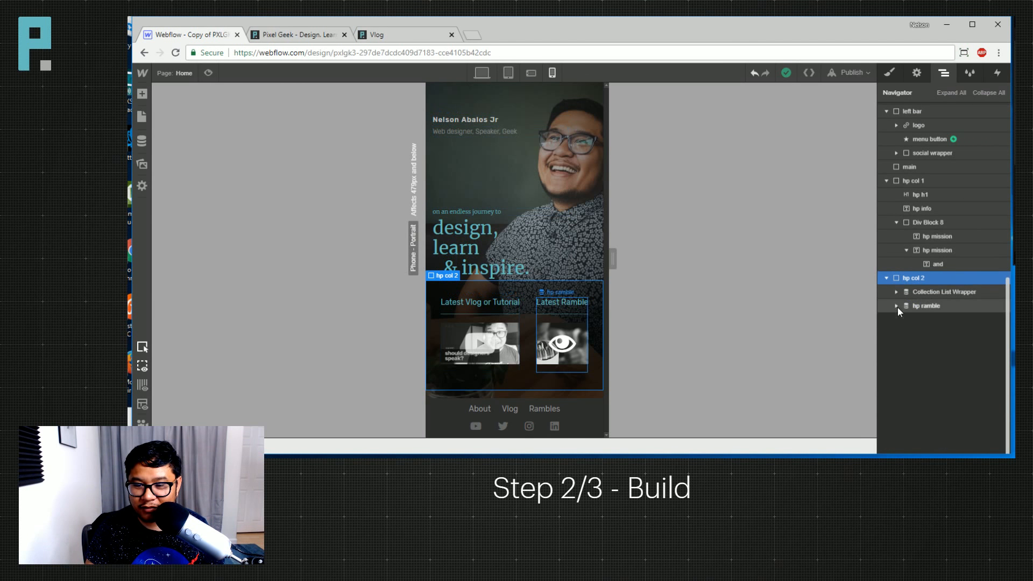
left_click(941, 305)
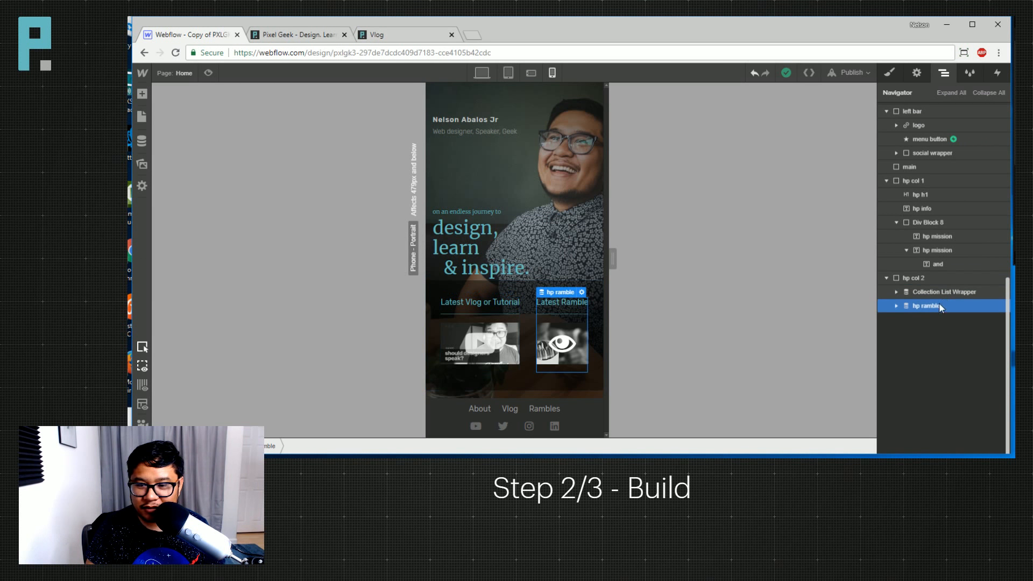
left_click(889, 76)
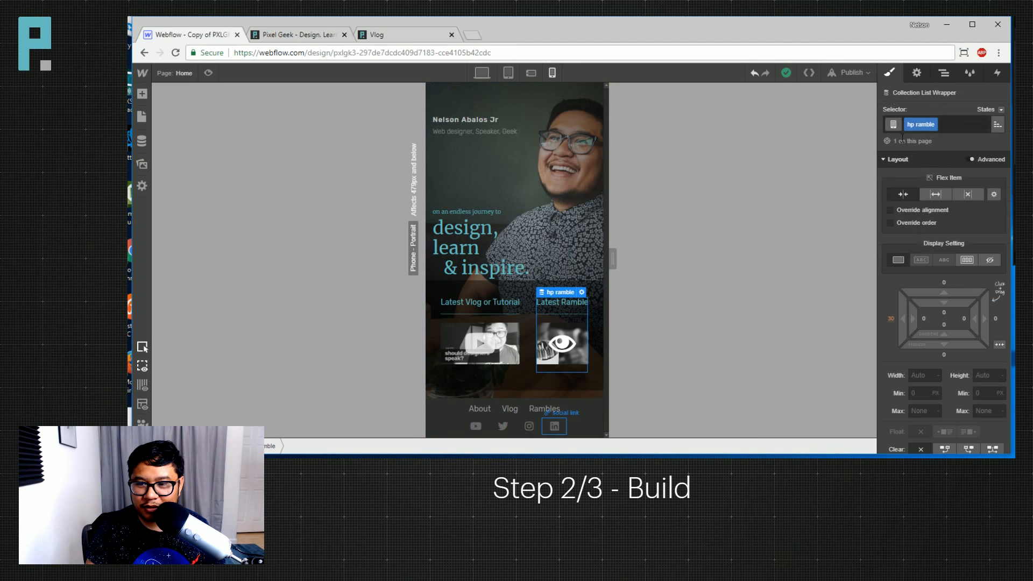
left_click(994, 194)
left_click(983, 251)
type("50")
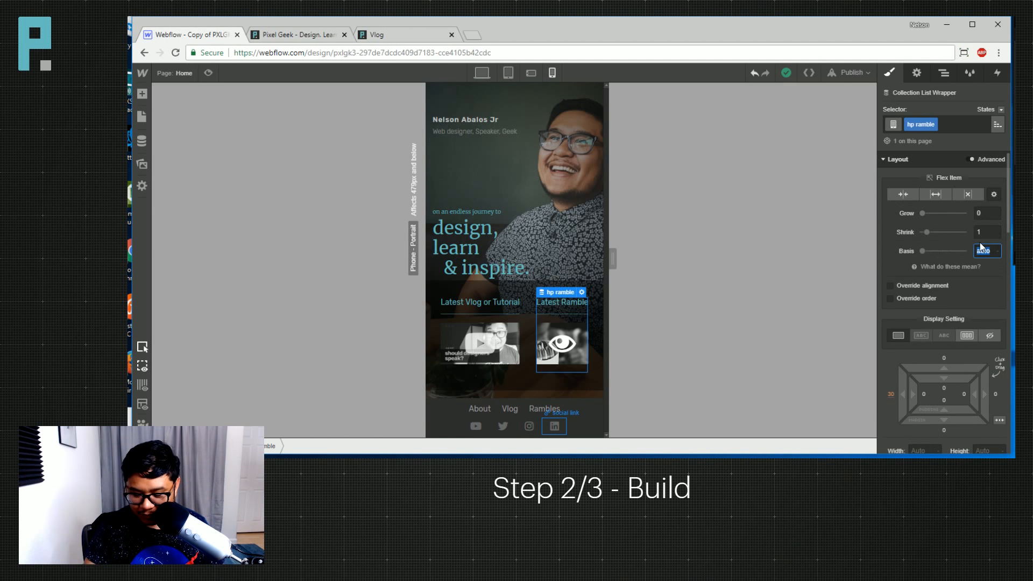
type("%")
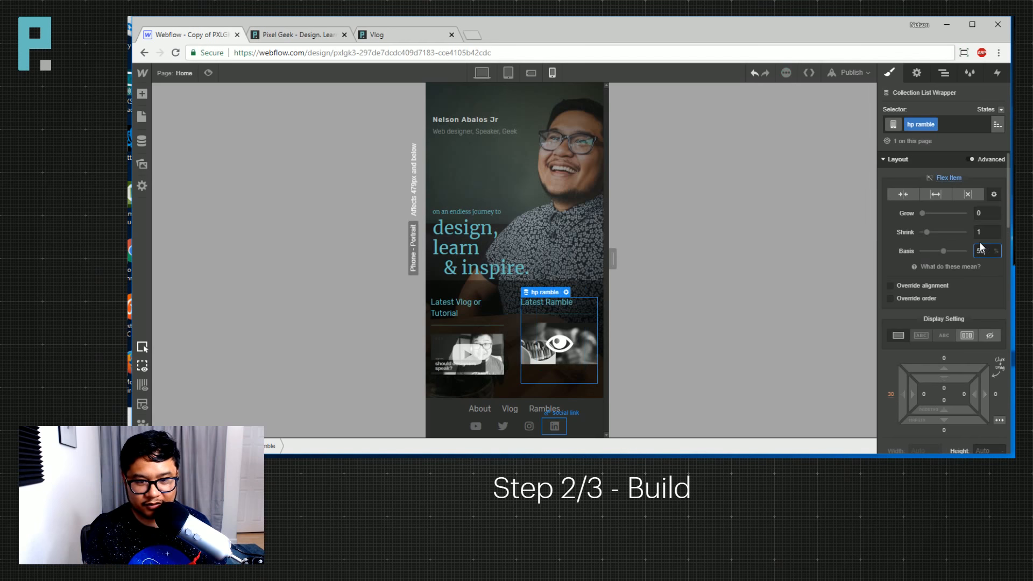
Set the flex basis of the vlog's Collection List Wrapper in hp col 2 to 50%.
left_click(496, 312)
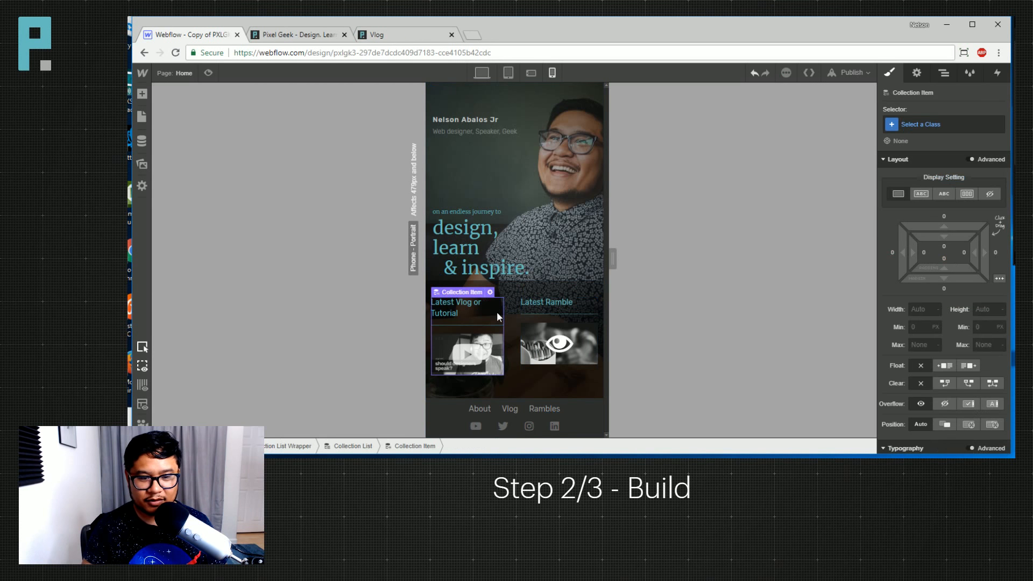
left_click(944, 74)
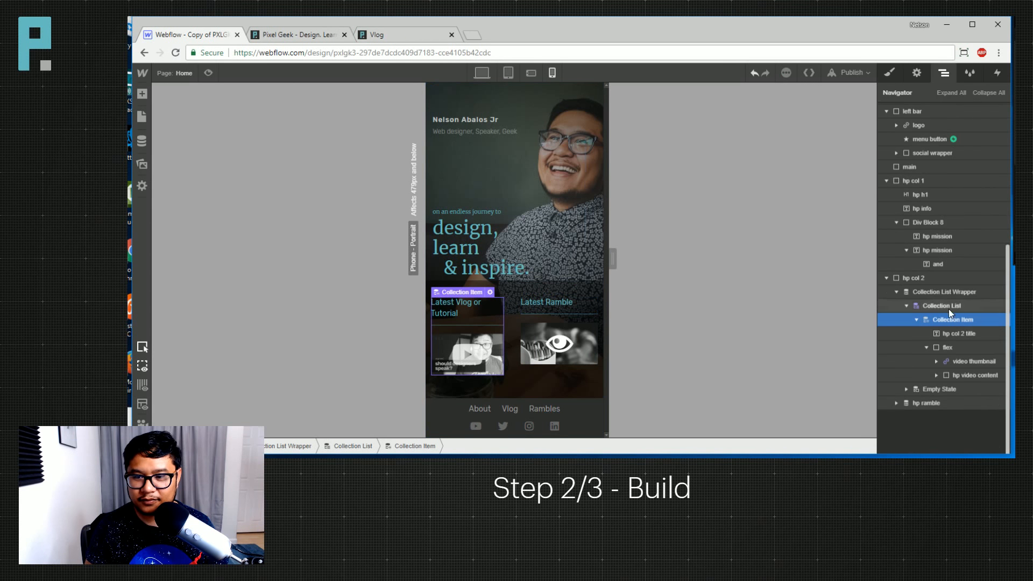
left_click(936, 293)
key("s")
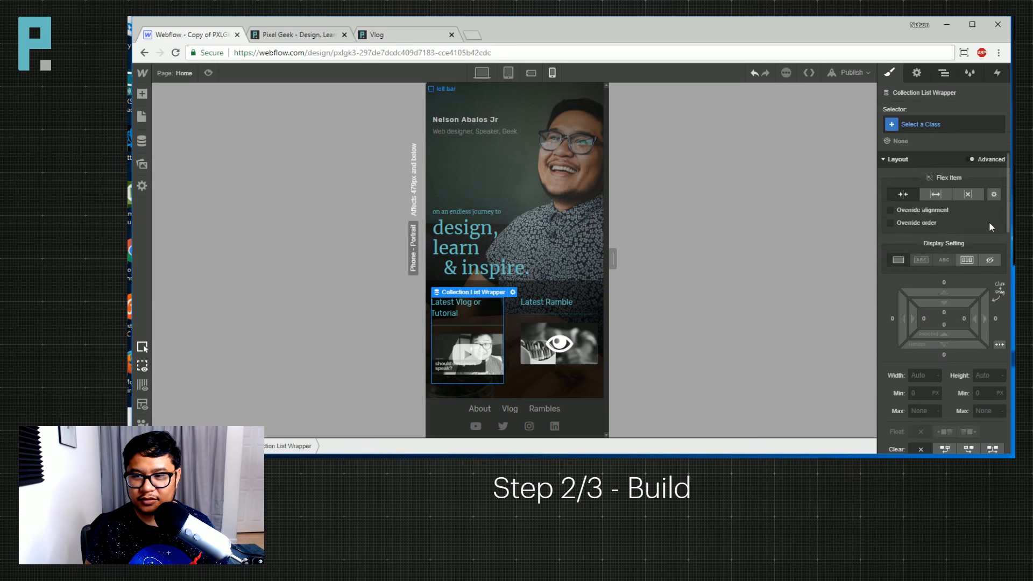
left_click(995, 195)
double_click(982, 251)
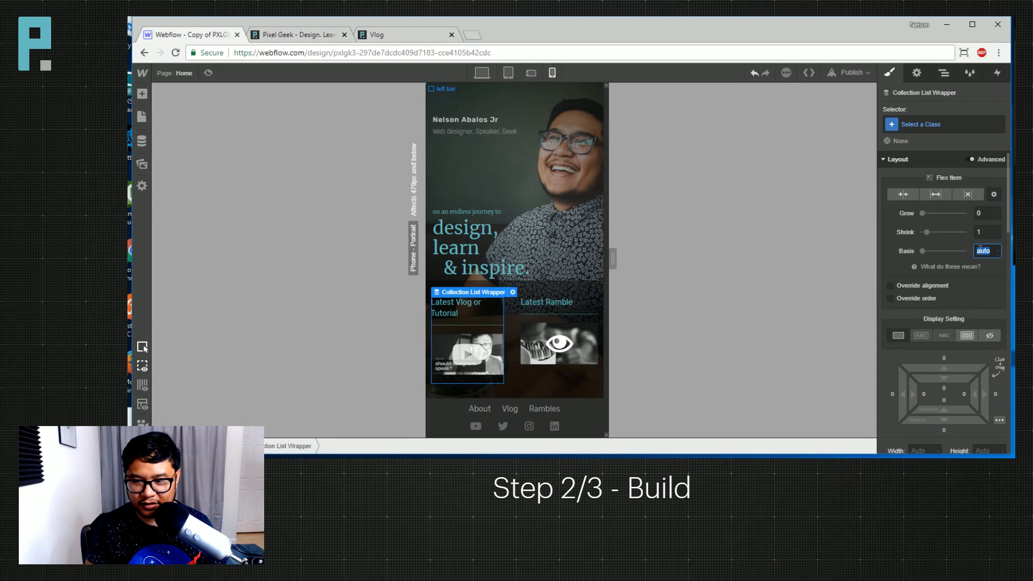
type("50%")
key("Return")
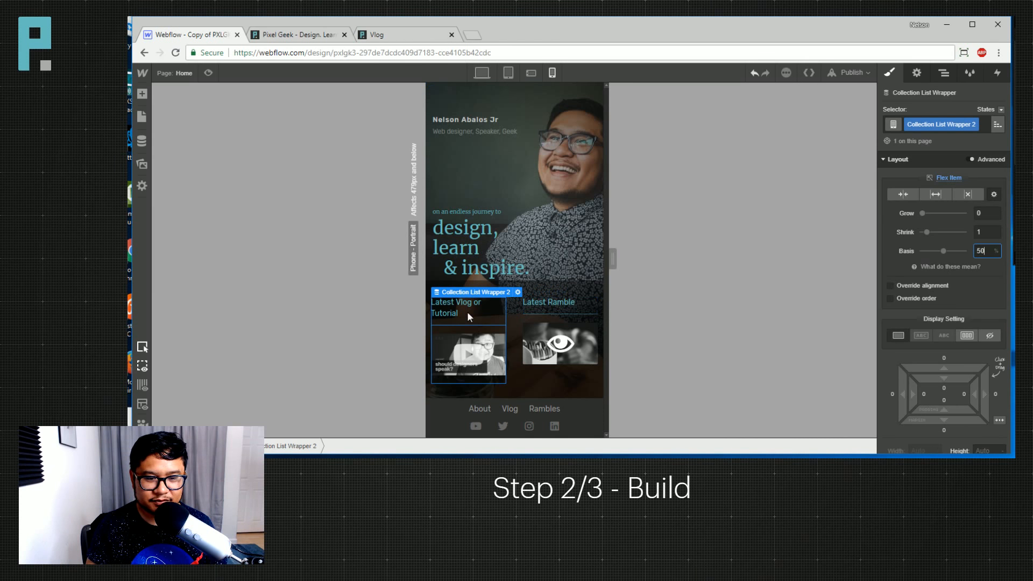
Shorten the vlog column's title to "Latest Vlog" and check both columns of hp col 2.
double_click(452, 315)
left_click_drag(463, 315, 472, 303)
key("BackSpace")
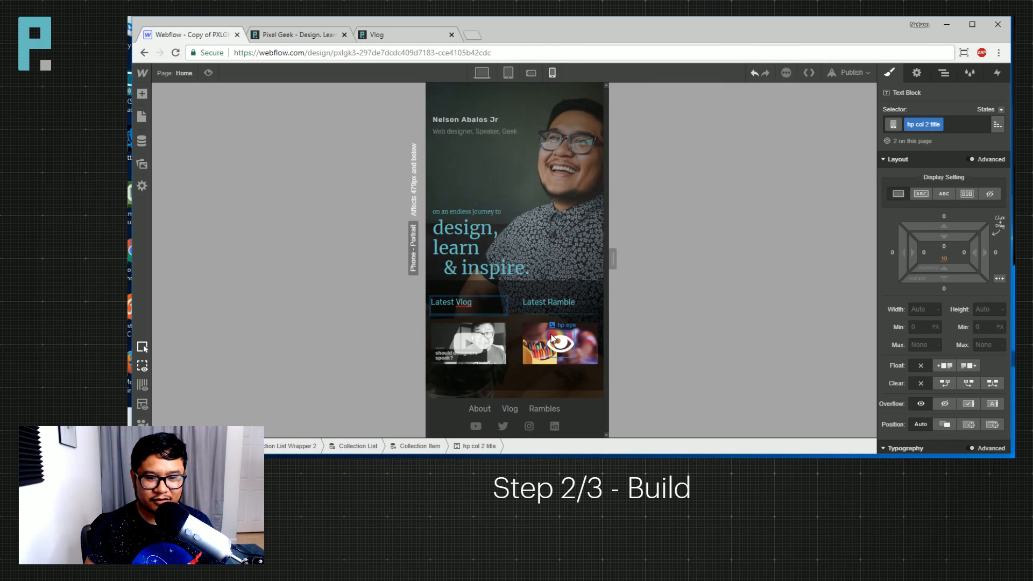
left_click(514, 289)
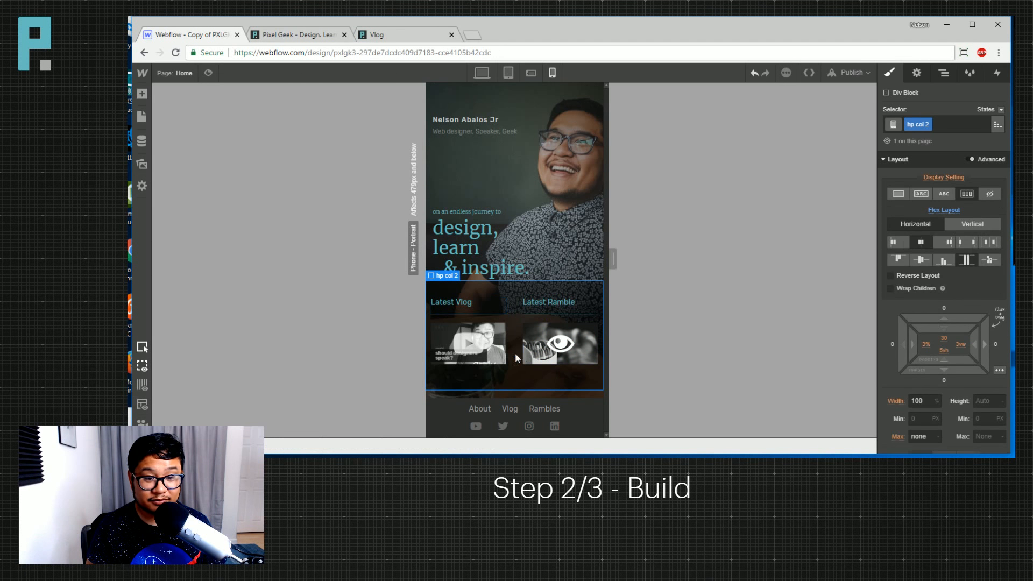
left_click(540, 311)
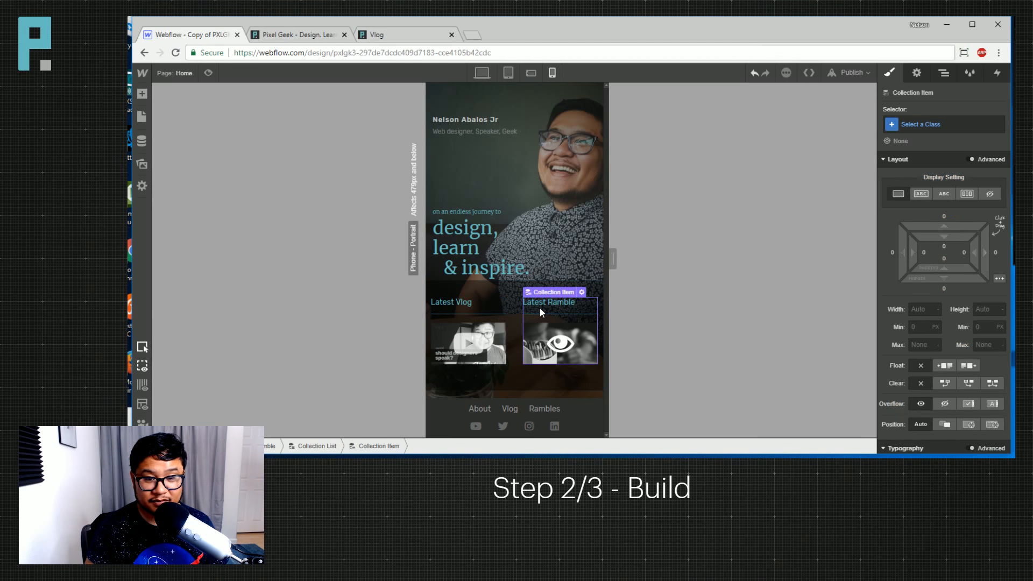
Set the left margin of hp ramble to 20 px and hp col 2's left and right padding to 6 vw.
key("Up")
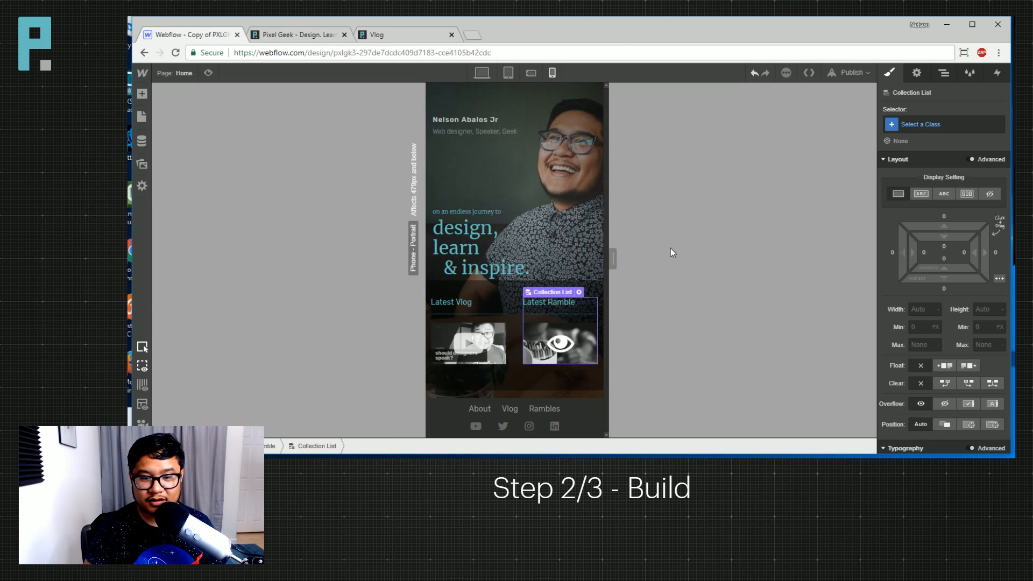
key("Up")
mouse_move(951, 267)
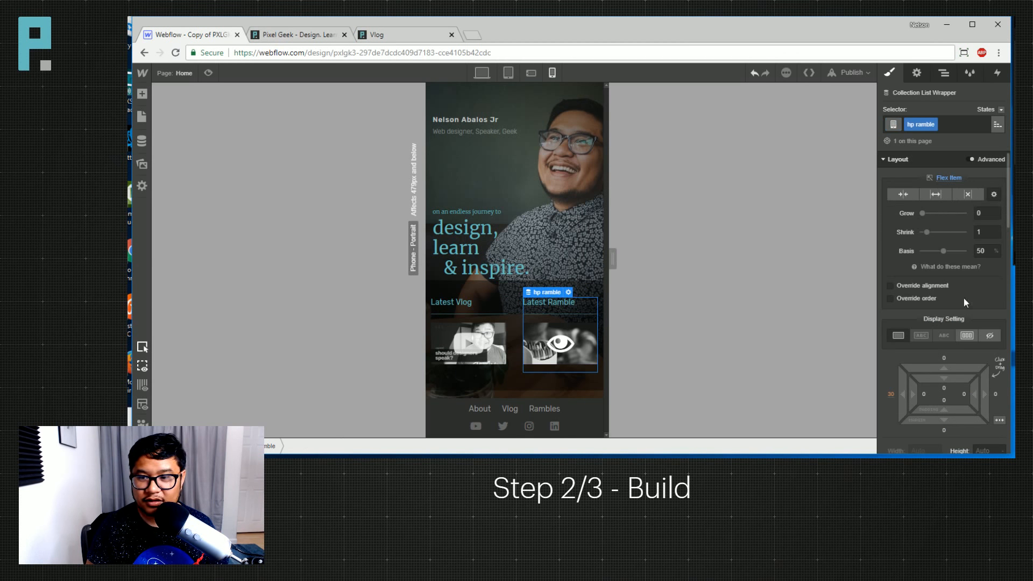
left_click_drag(903, 398, 918, 398)
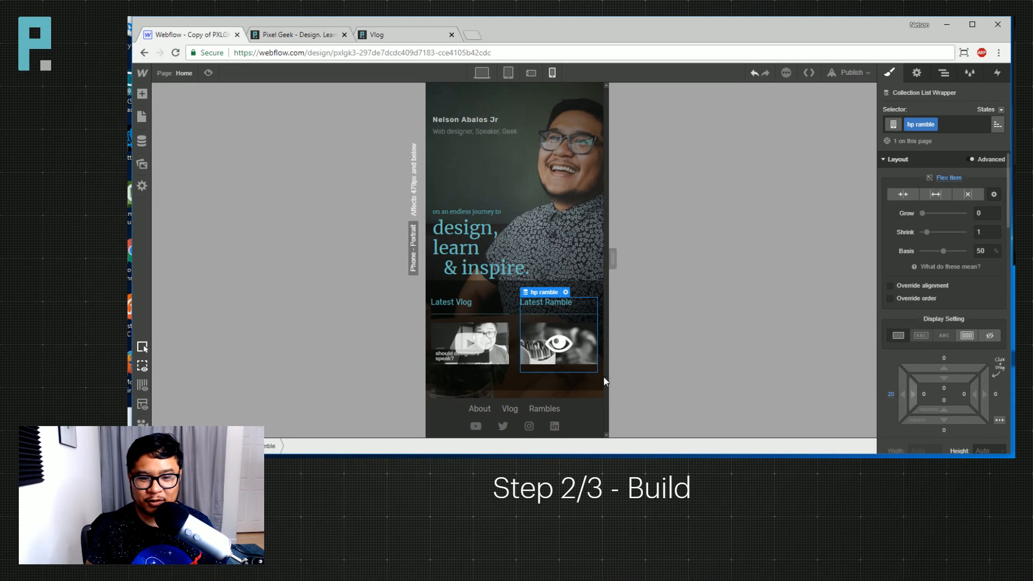
left_click(532, 384)
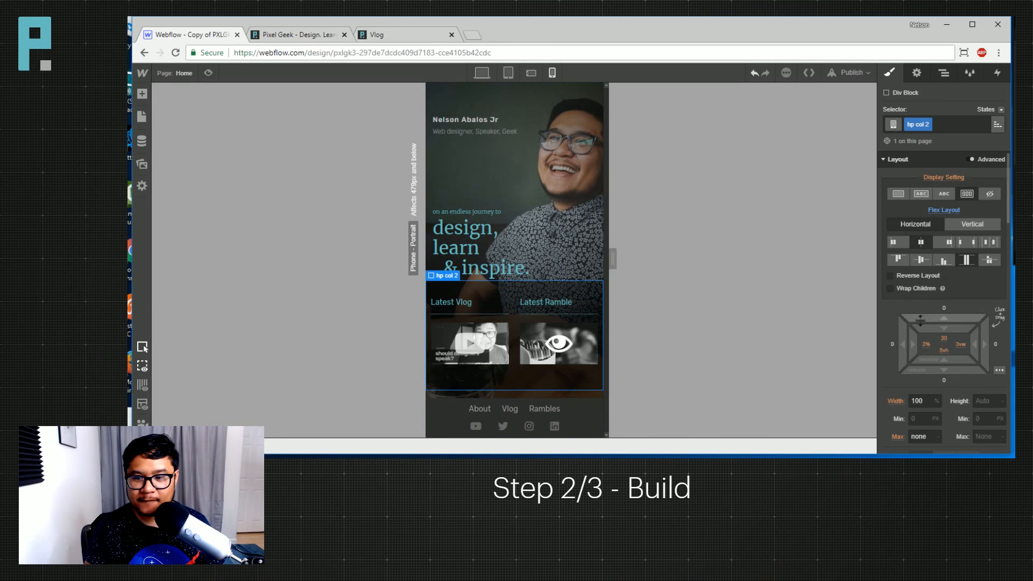
left_click_drag(969, 350, 967, 349)
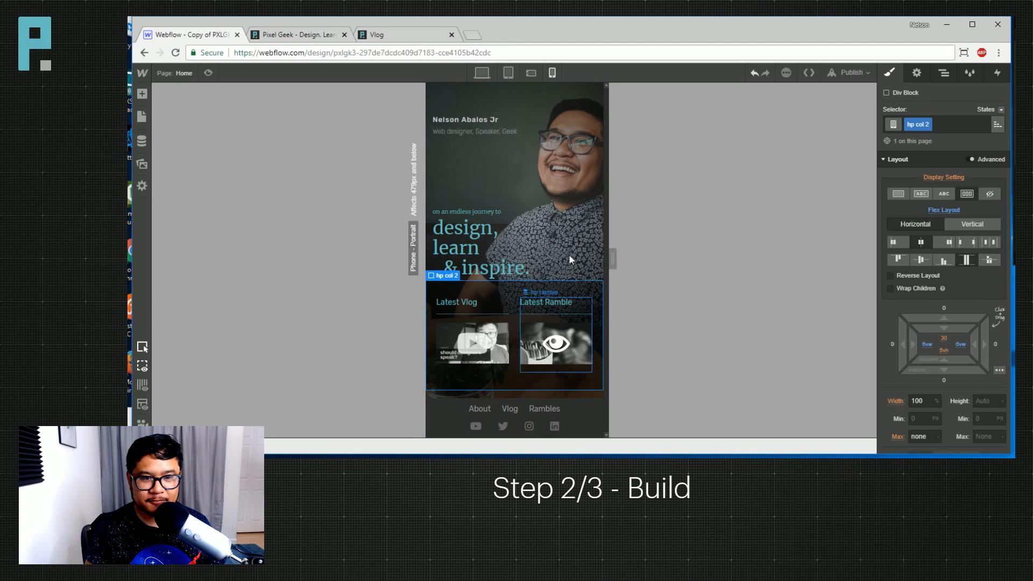
In the desktop view, retitle the vlog column "Latest Video" and check it in the phone landscape and portrait views.
left_click(481, 74)
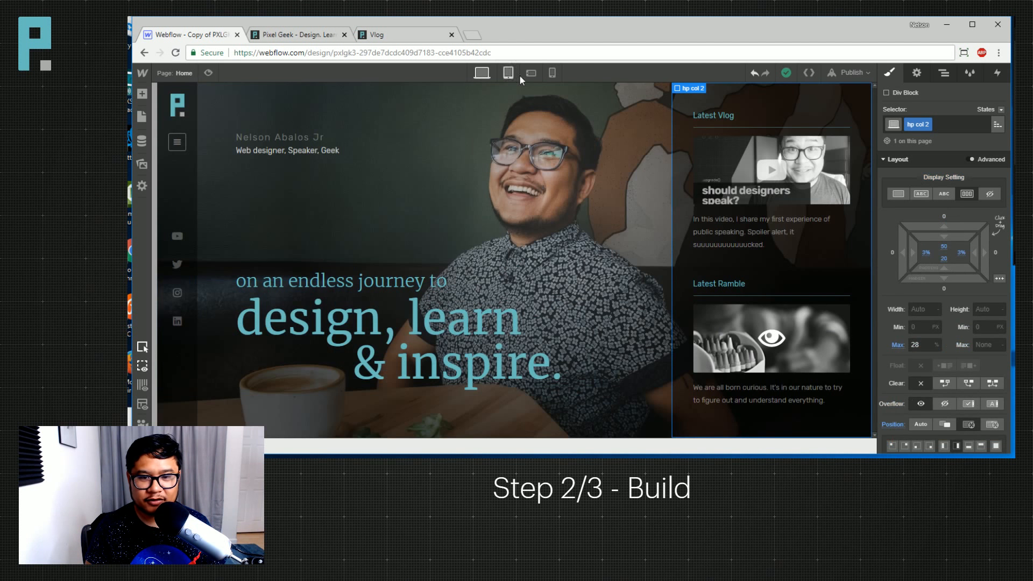
left_click(511, 75)
left_click(482, 77)
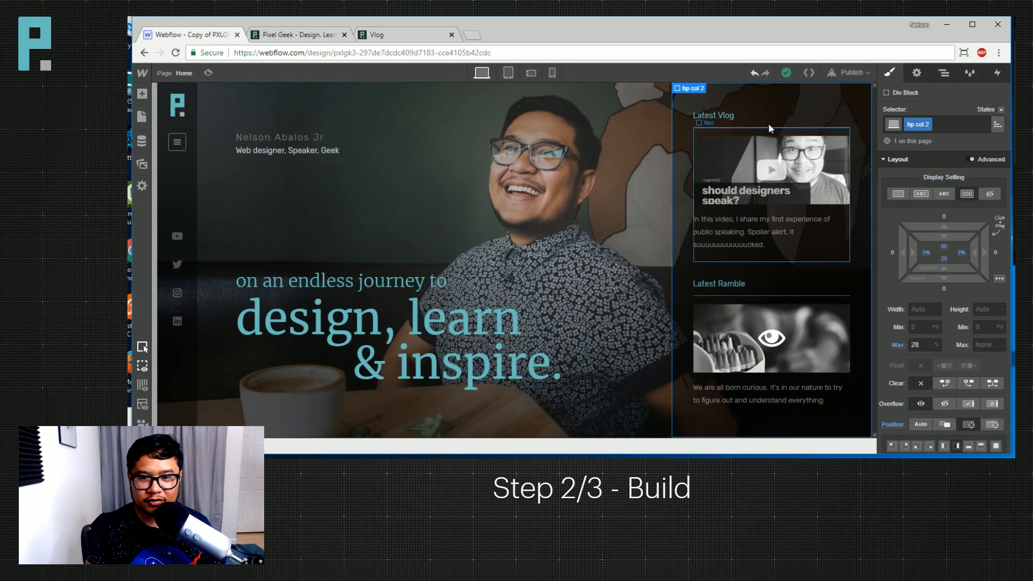
double_click(715, 115)
double_click(726, 116)
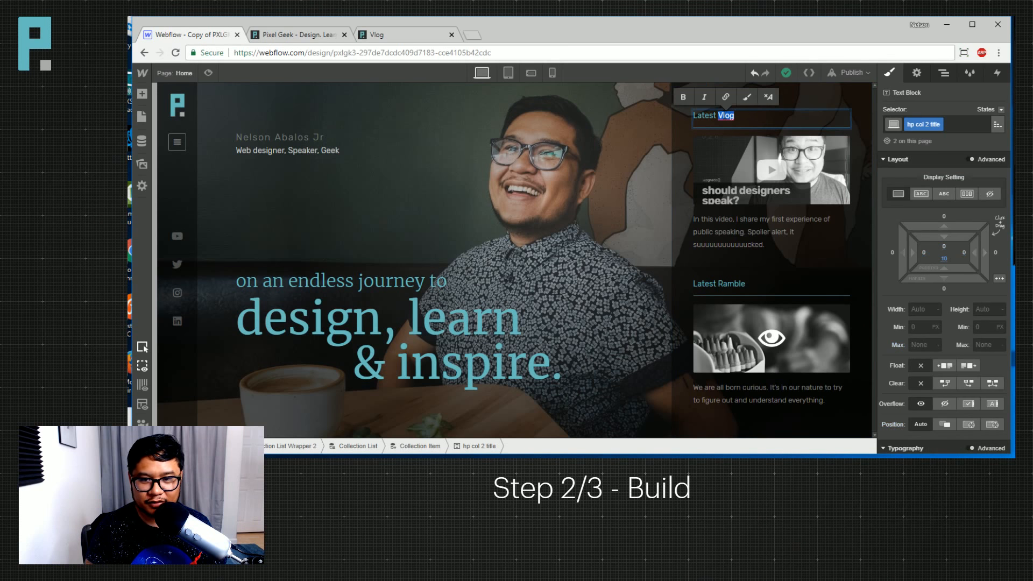
type("Video")
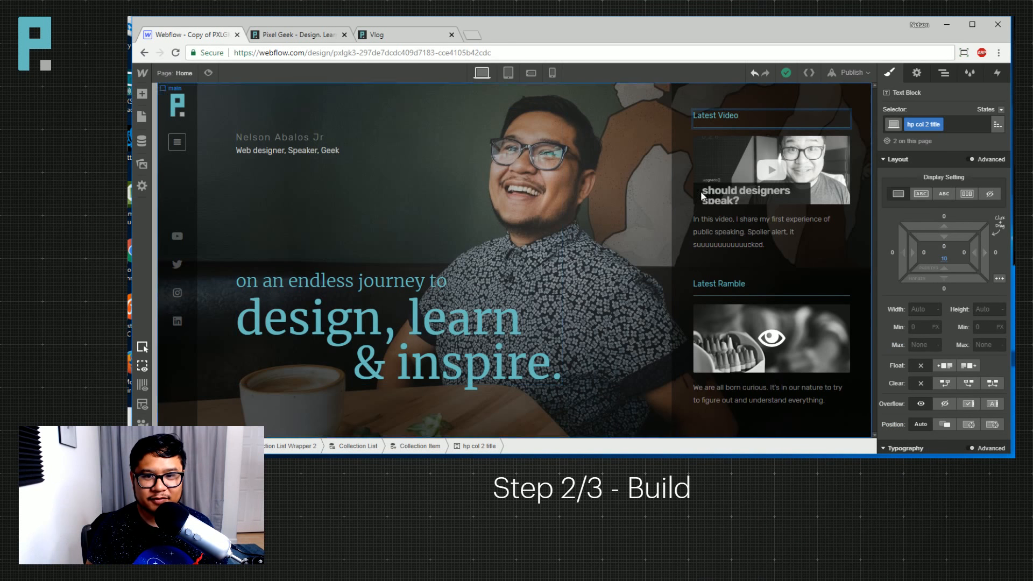
left_click(530, 76)
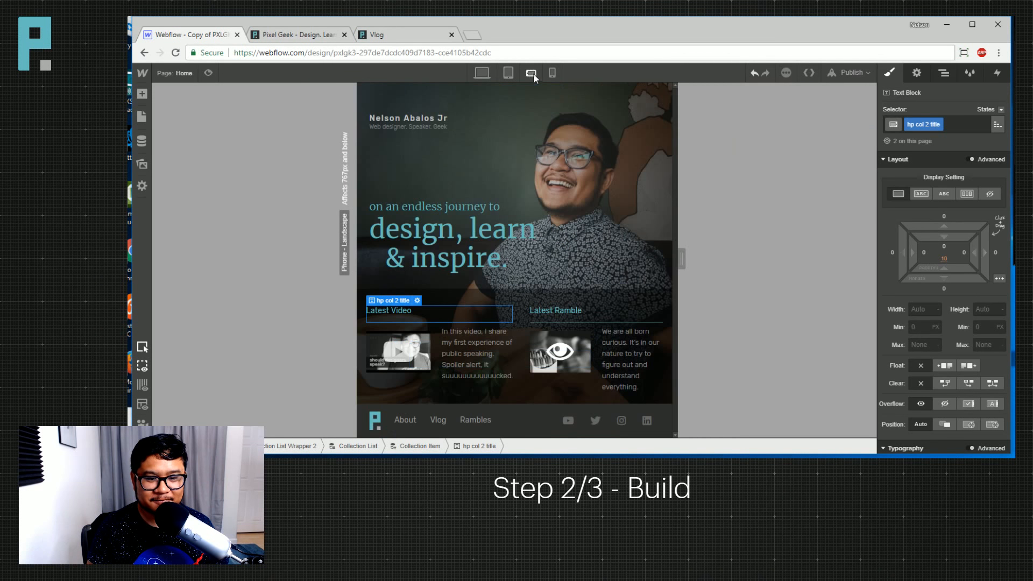
left_click(546, 76)
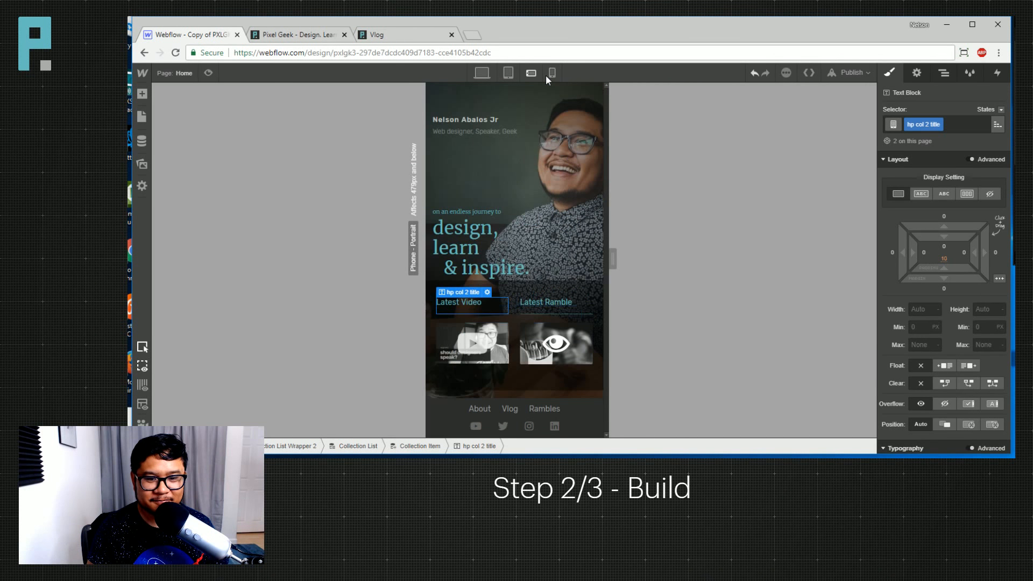
Set the top and bottom padding of hp col 2 to 15 px in phone portrait.
left_click(532, 384)
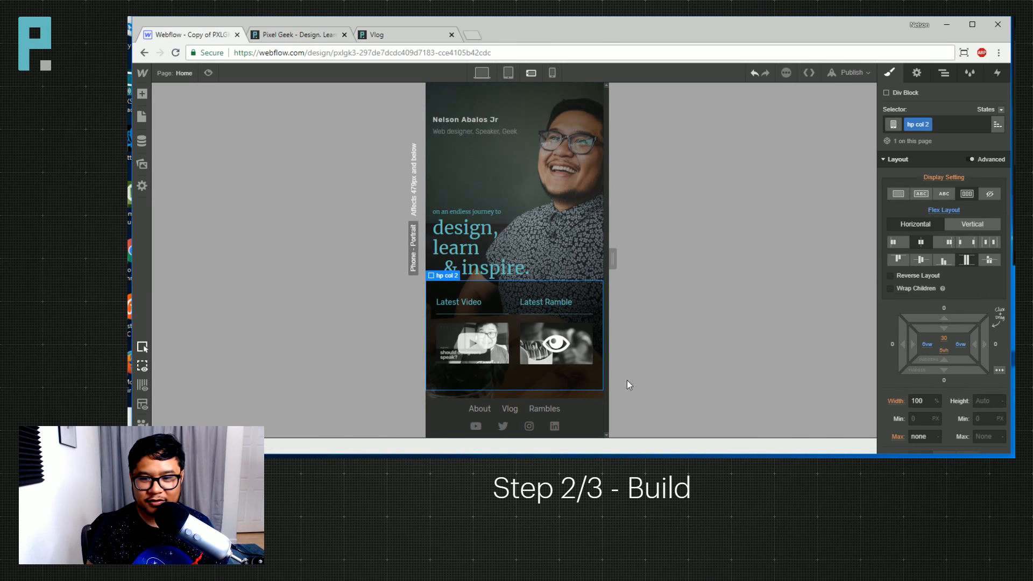
scroll(960, 334, "down", 2)
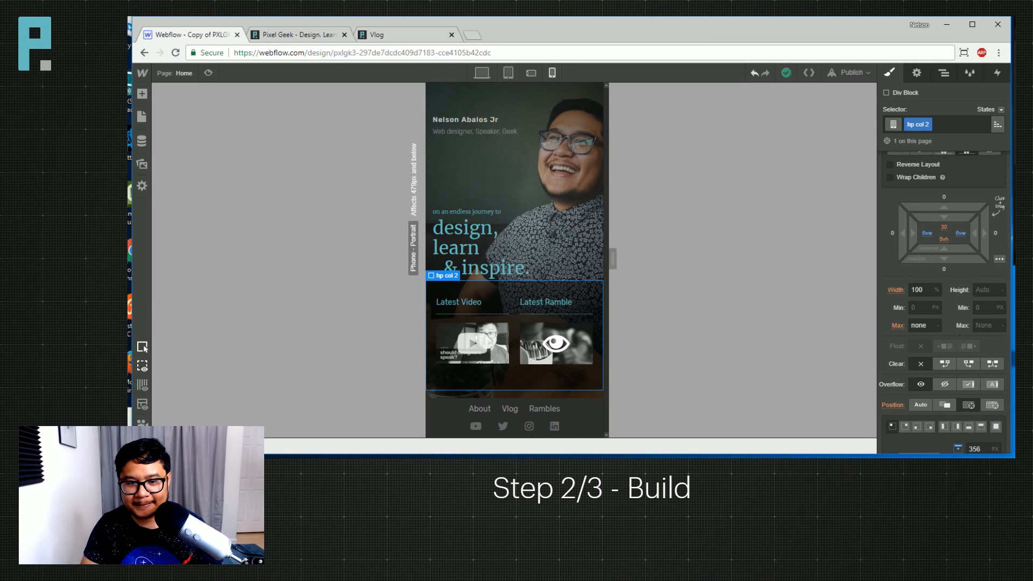
left_click_drag(961, 221, 960, 194)
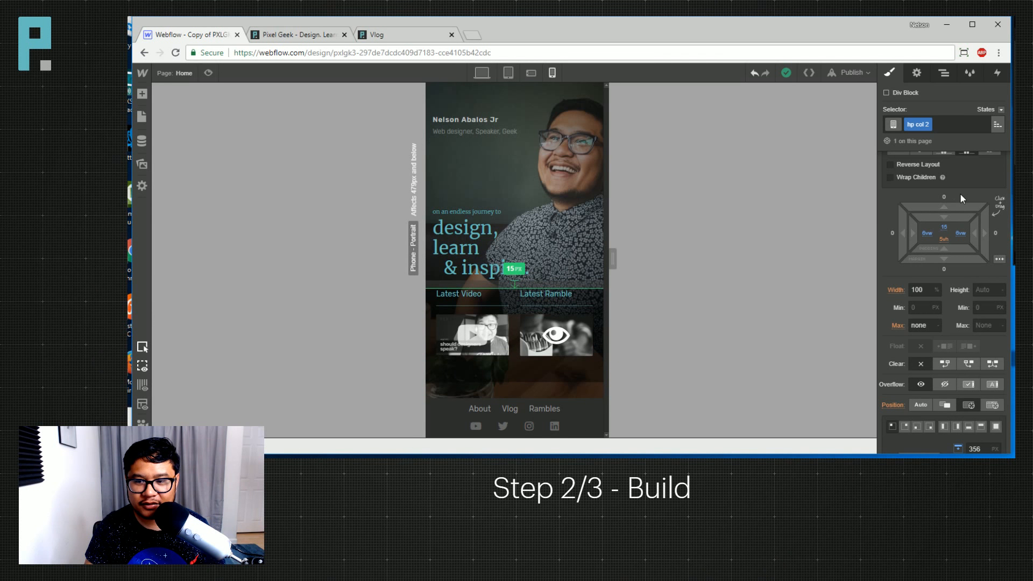
mouse_move(944, 239)
left_mouse_down()
mouse_move(943, 249)
mouse_move(947, 241)
left_mouse_up()
left_click(946, 240)
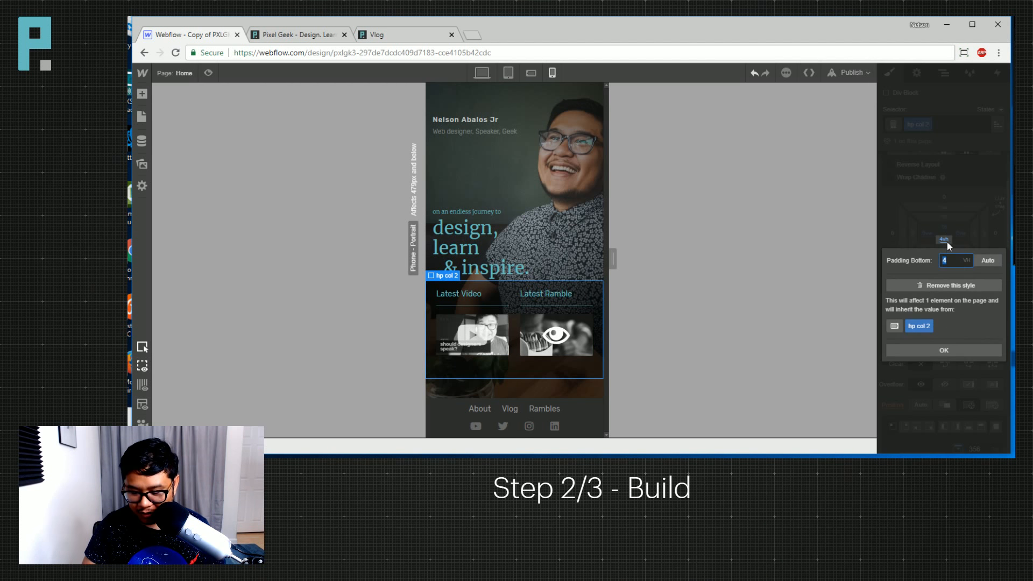
type("15")
key("Return")
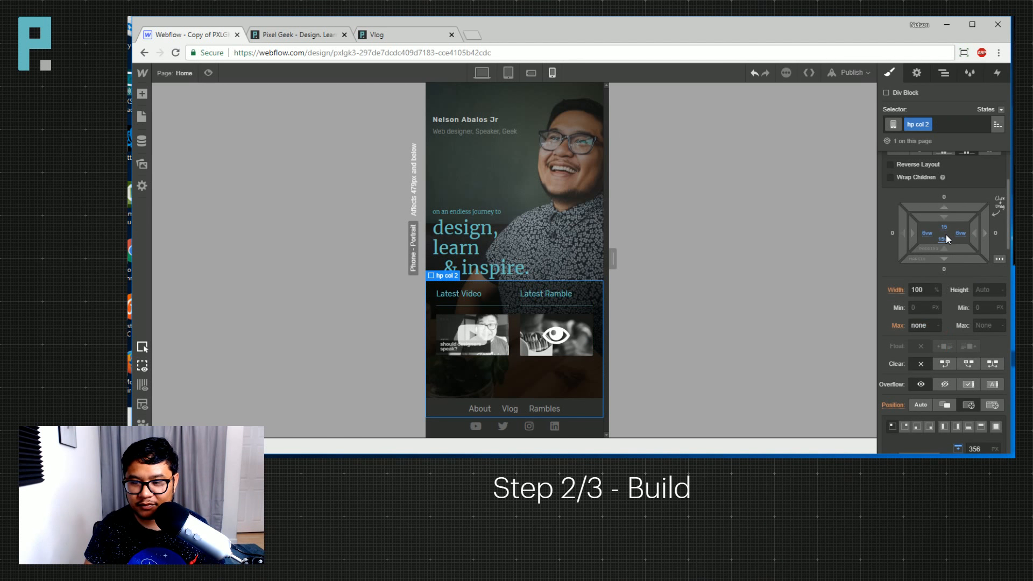
left_click(947, 239)
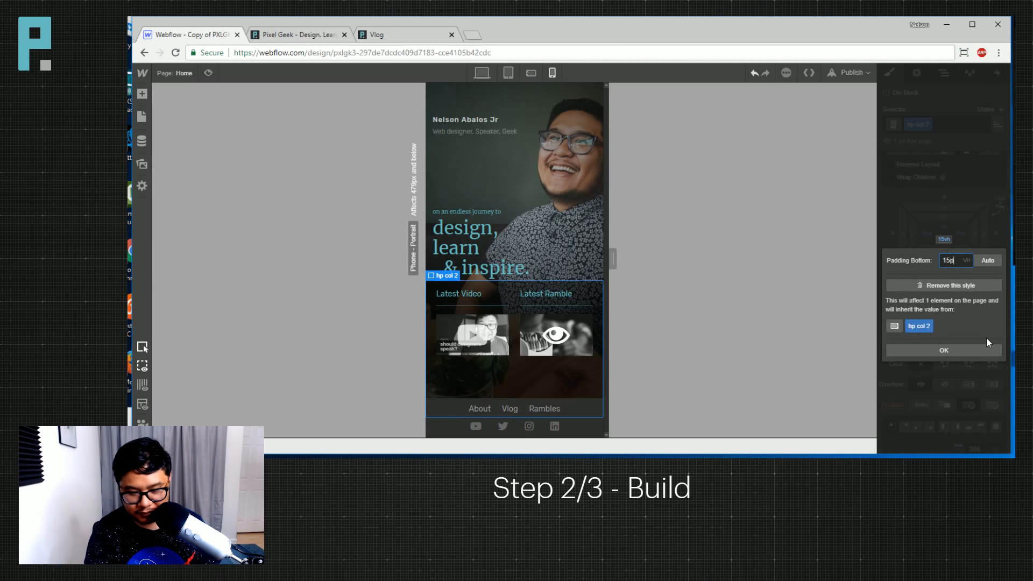
type("px")
key("Return")
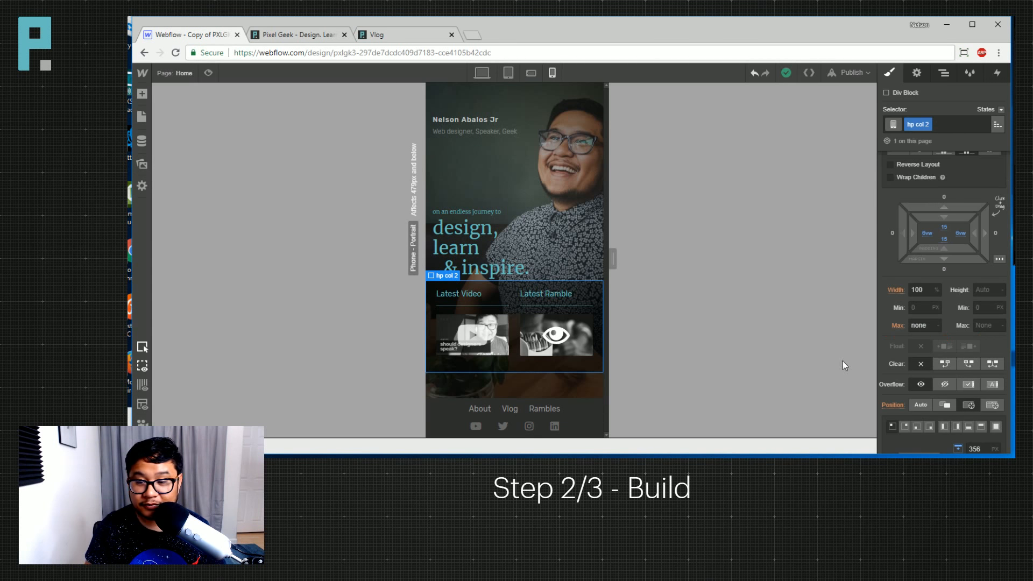
Anchor hp col 2 just above the bottom bar with its top position set to auto and its bottom position to 71 px.
scroll(950, 366, "down", 3)
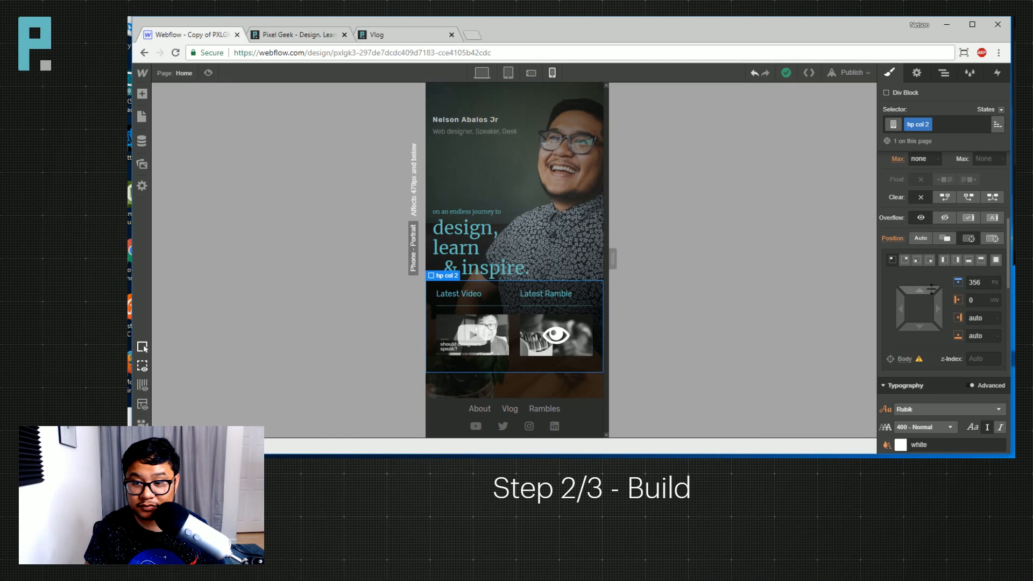
left_click(975, 283)
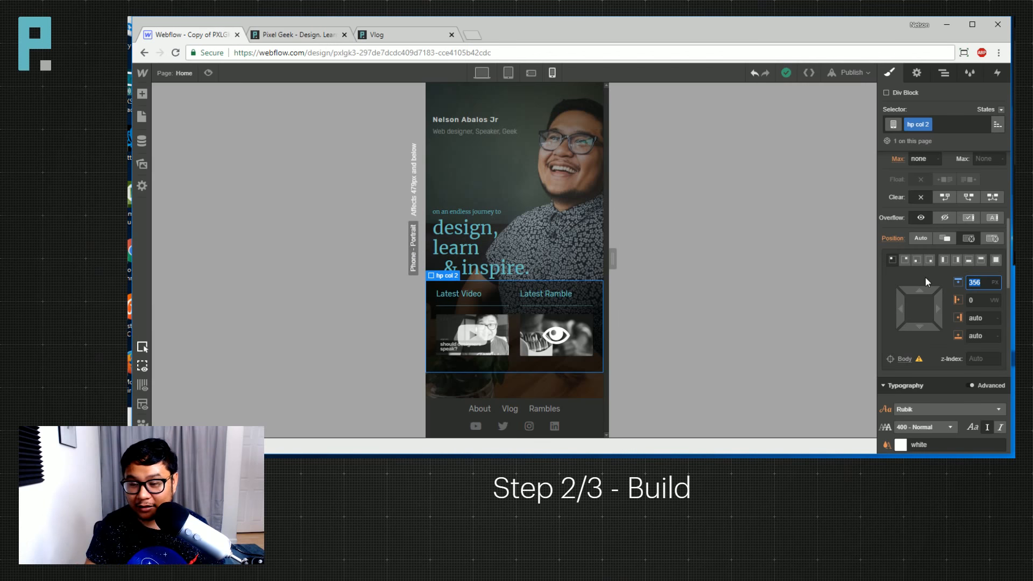
type("auto")
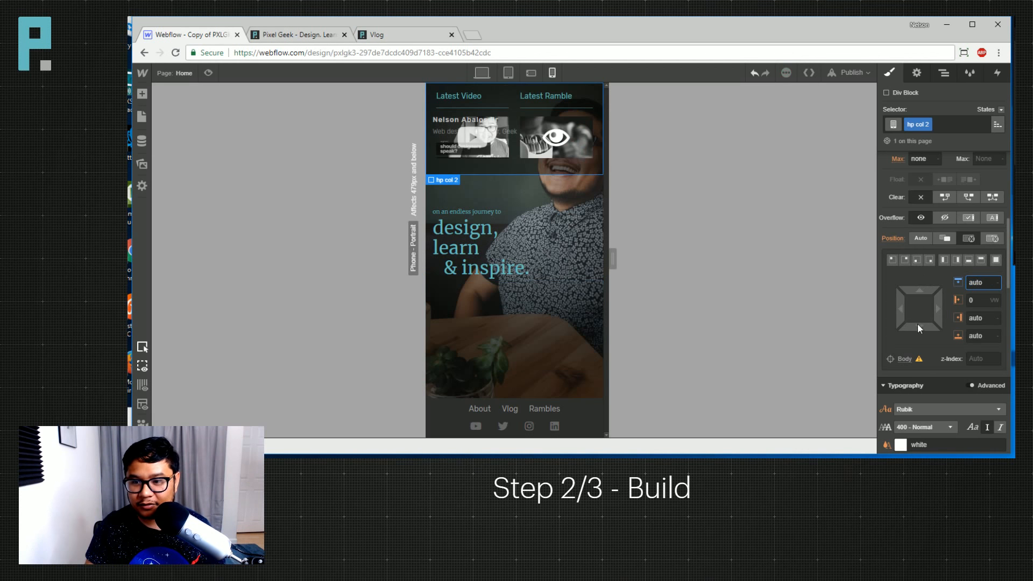
left_click(976, 337)
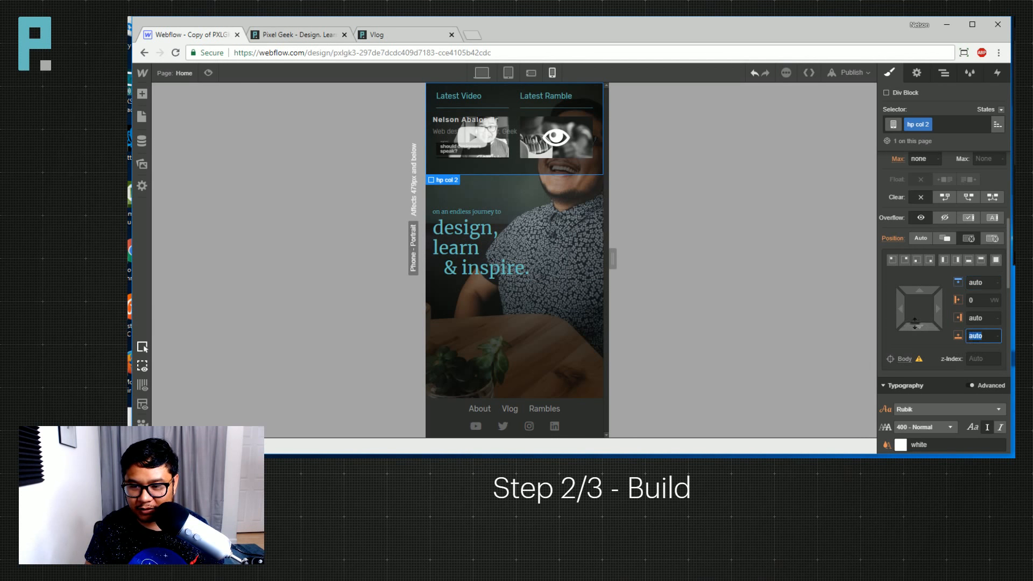
left_click_drag(919, 327, 920, 303)
left_click(981, 337)
double_click(980, 336)
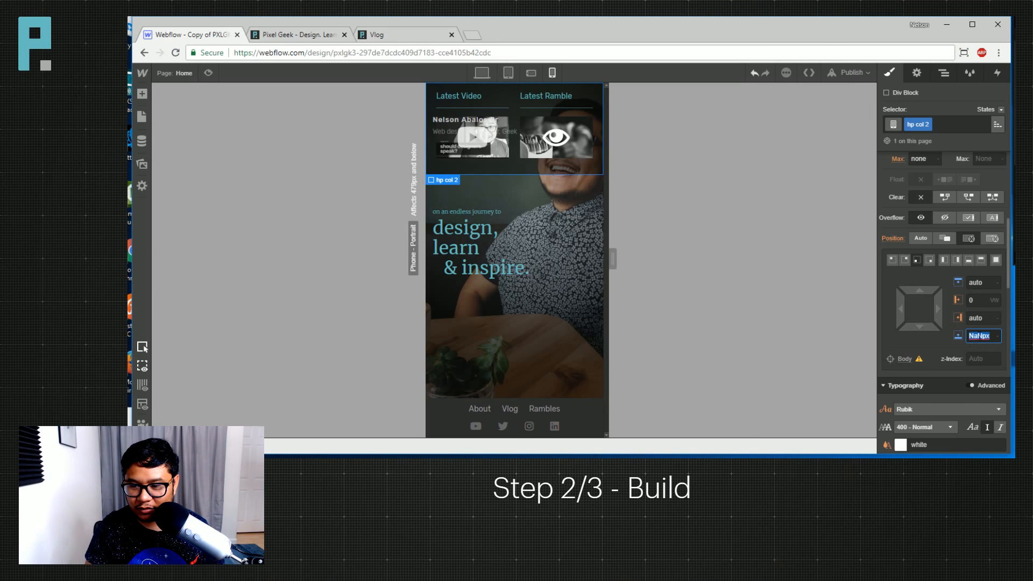
type("300")
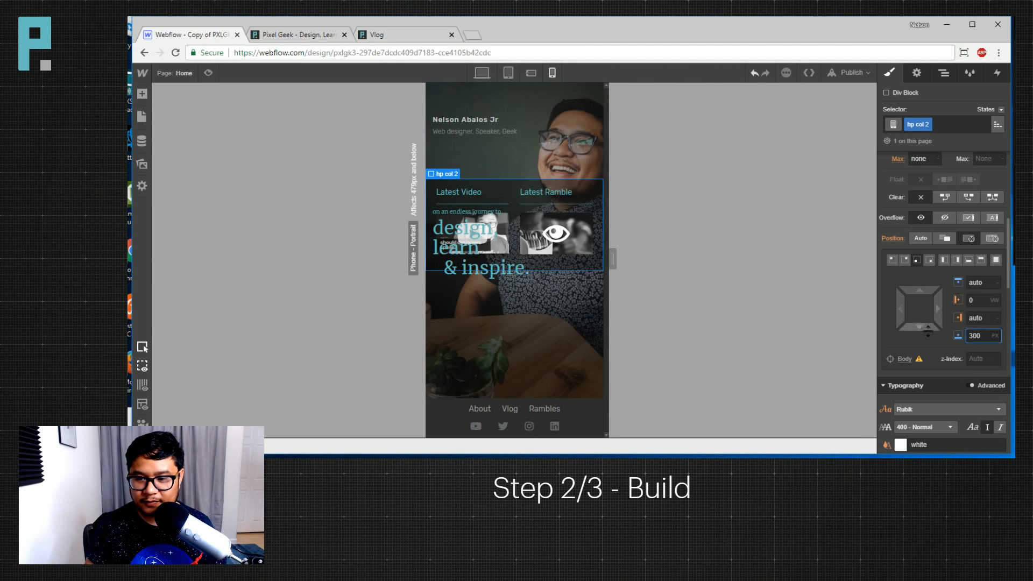
left_click_drag(921, 325, 923, 371)
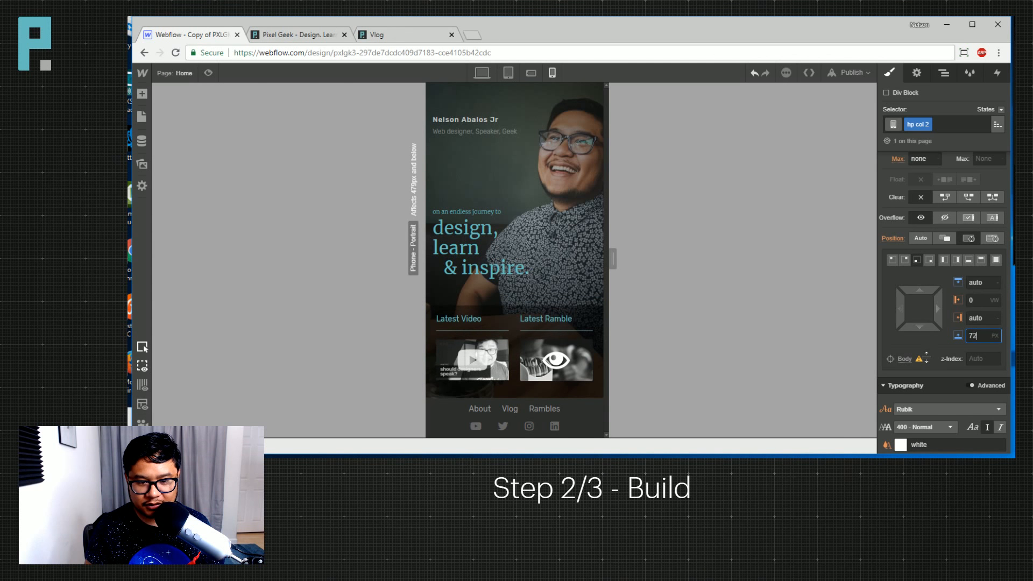
key("Up")
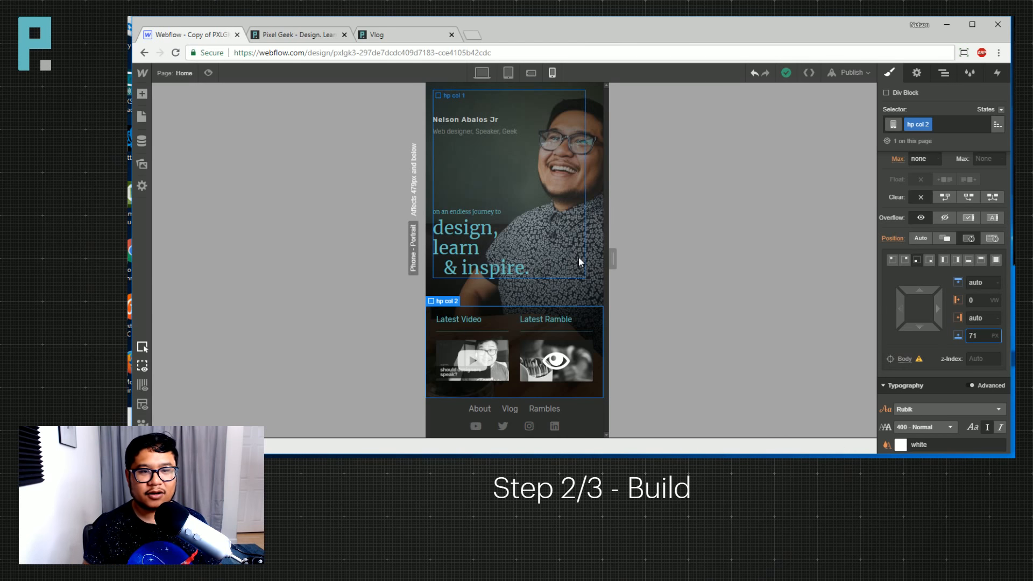
Try a different top margin on the hp h1 heading and undo the change.
left_click(458, 118)
scroll(922, 321, "up", 5)
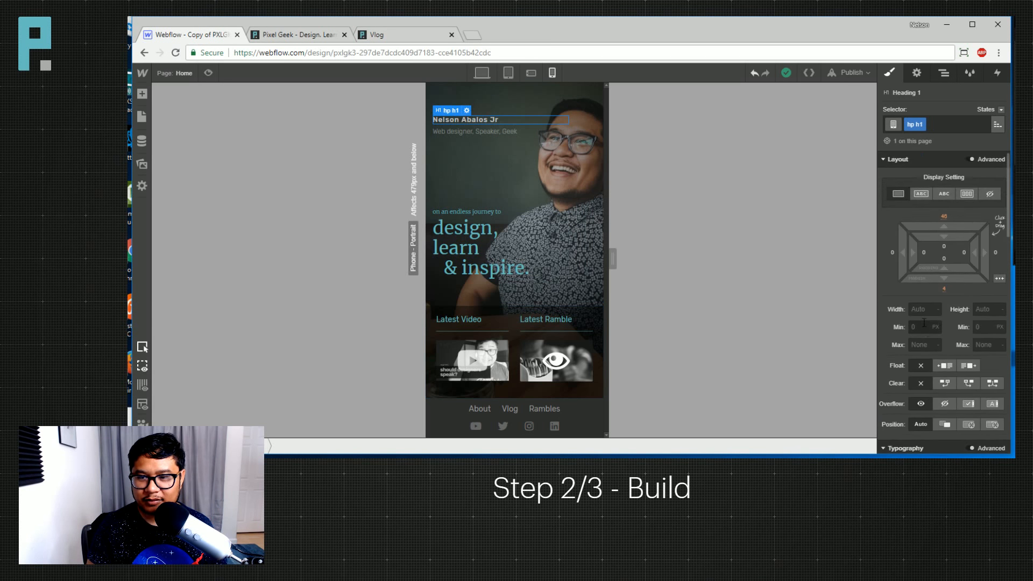
left_click_drag(933, 226, 933, 272)
key("ctrl+z")
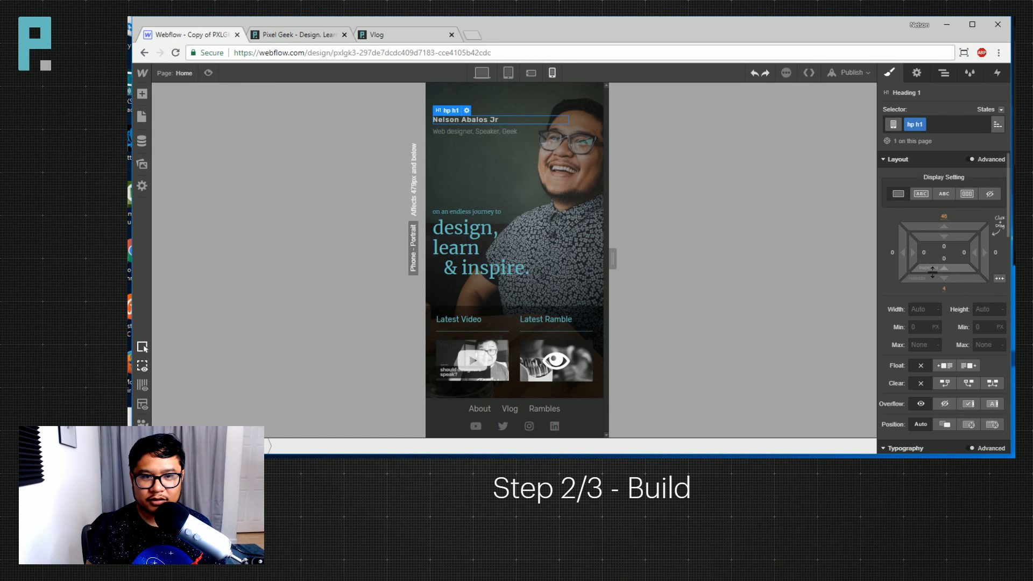
Examine the page's element tree and the settings of the logo and left bar.
left_click(943, 73)
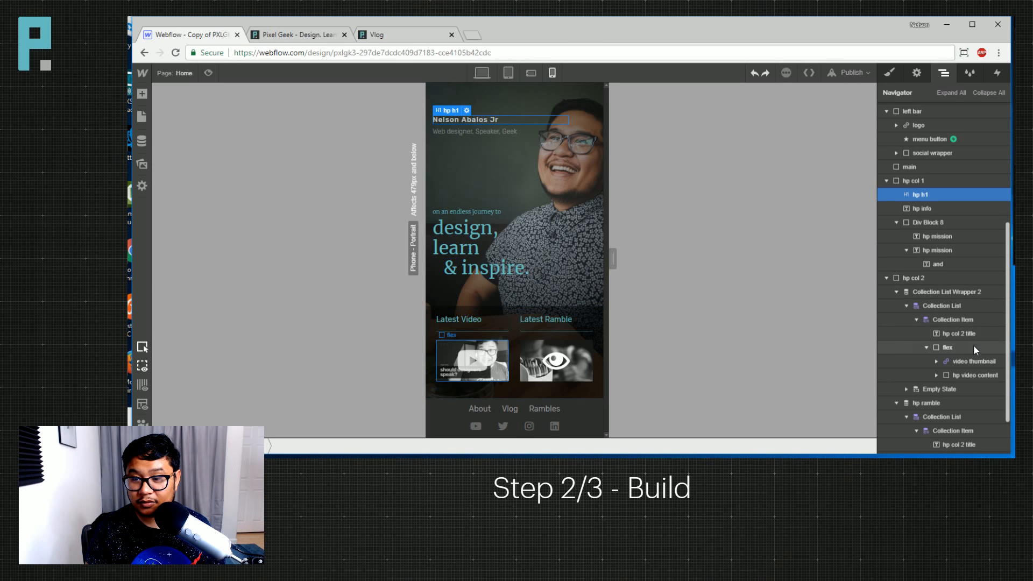
scroll(964, 320, "up", 4)
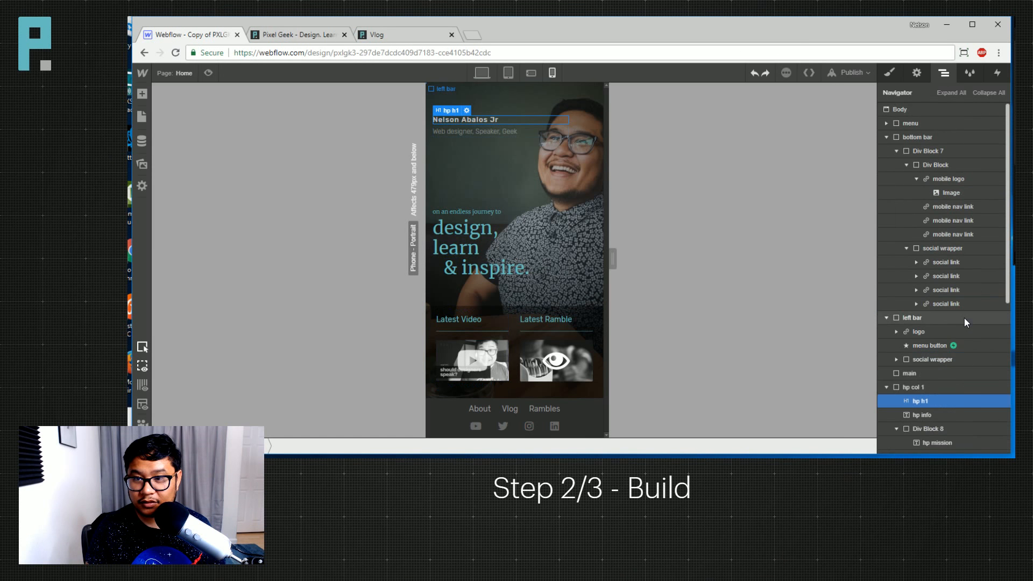
left_click(887, 136)
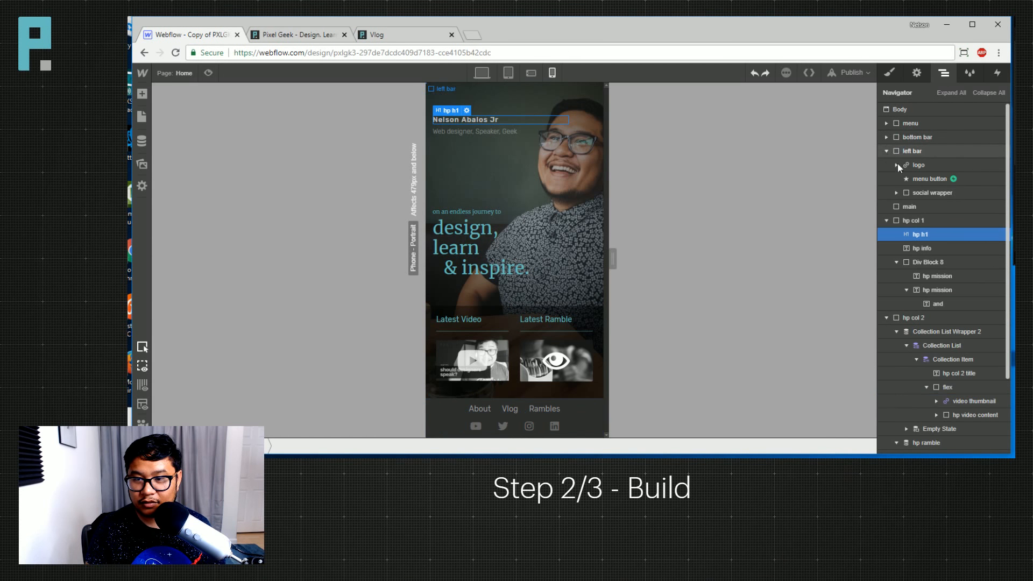
left_click(918, 166)
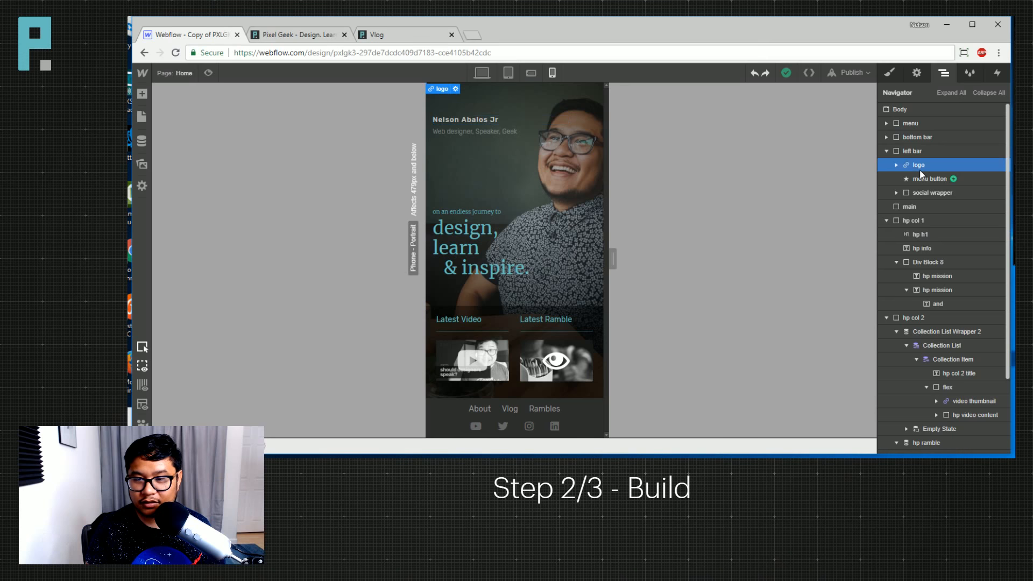
left_click(917, 74)
left_click(890, 73)
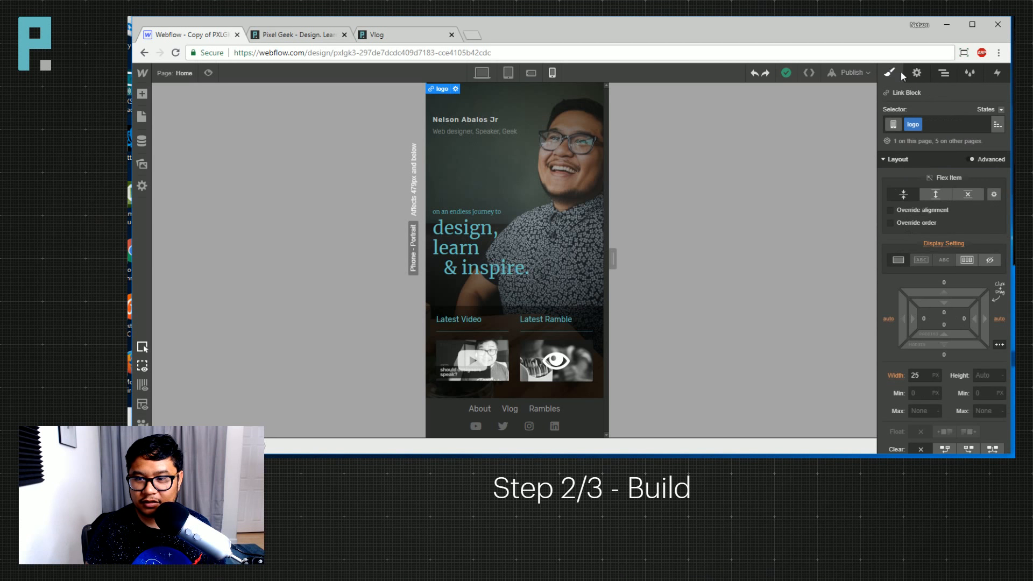
left_click(944, 74)
left_click(944, 154)
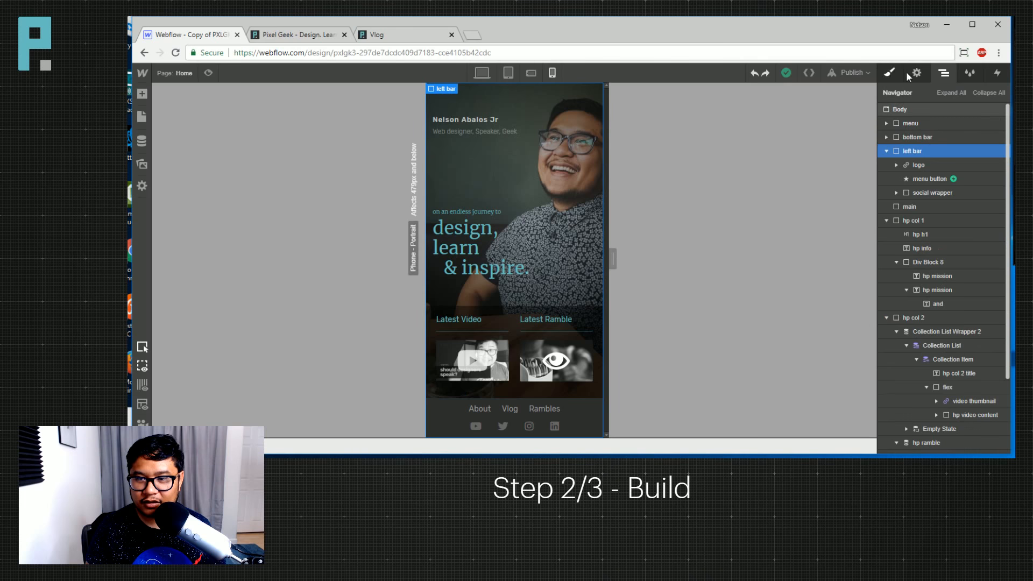
left_click(917, 74)
left_click(943, 75)
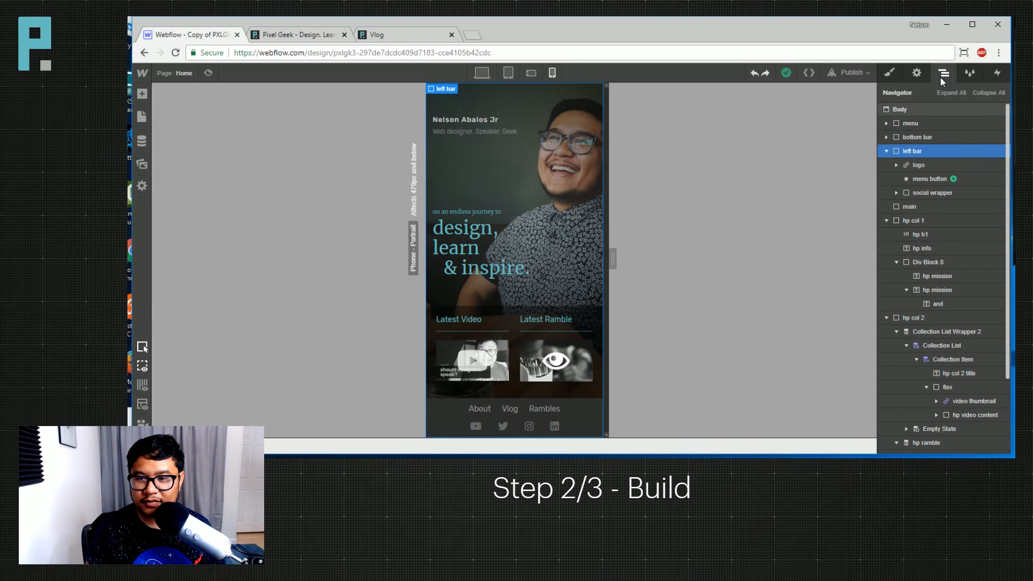
Copy the logo link block from the left bar and place the copy as the first element inside Body.
left_click(920, 165)
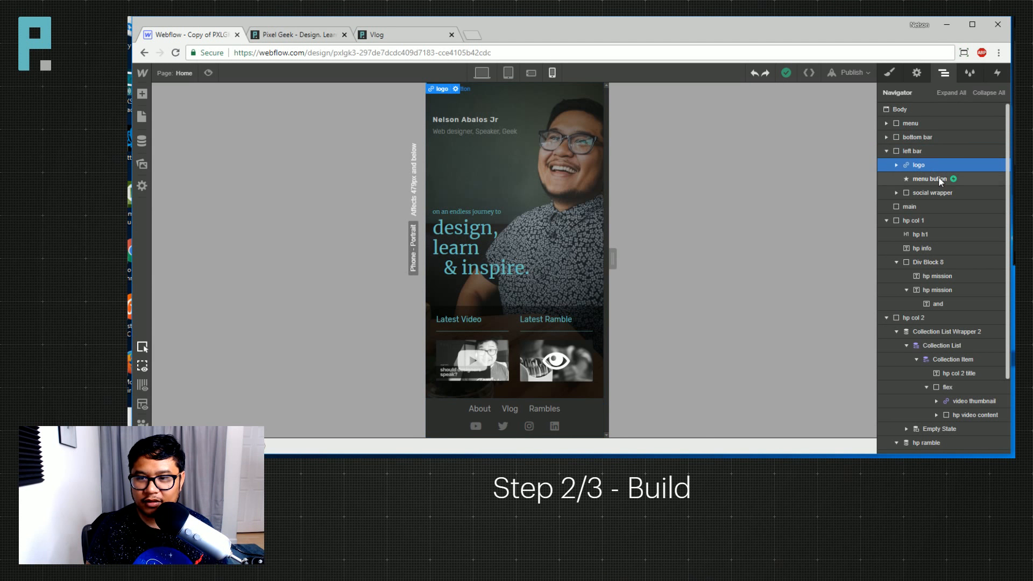
left_click(912, 108)
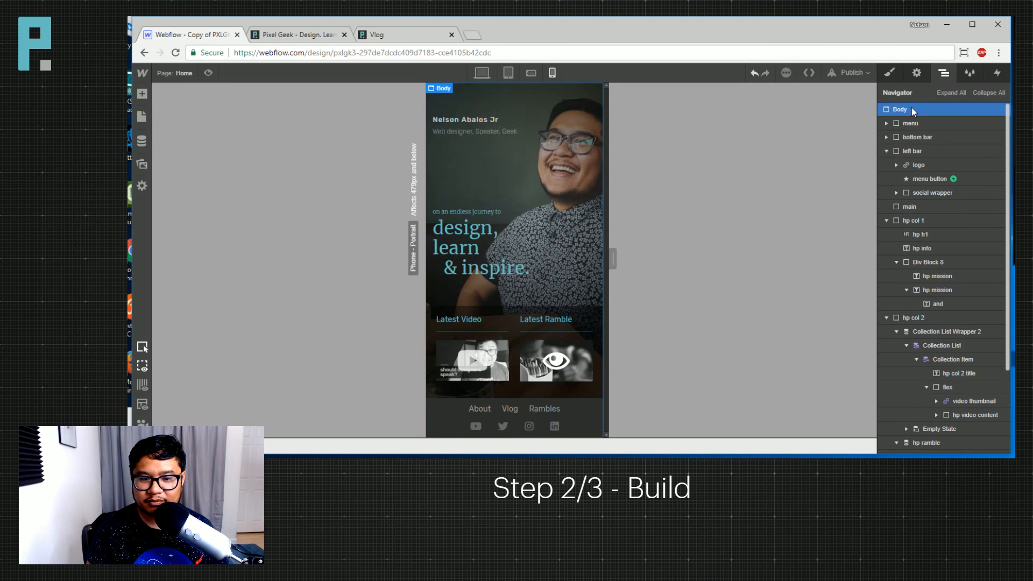
scroll(931, 391, "down", 2)
left_click_drag(923, 450, 909, 123)
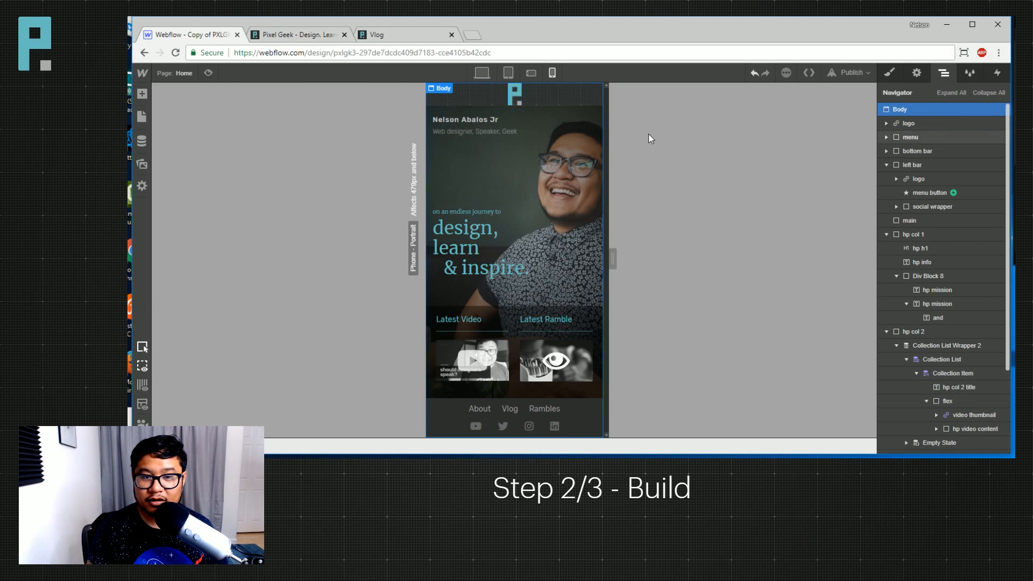
Add the combo class "mp-logo" to the logo copy directly under Body.
left_click(912, 122)
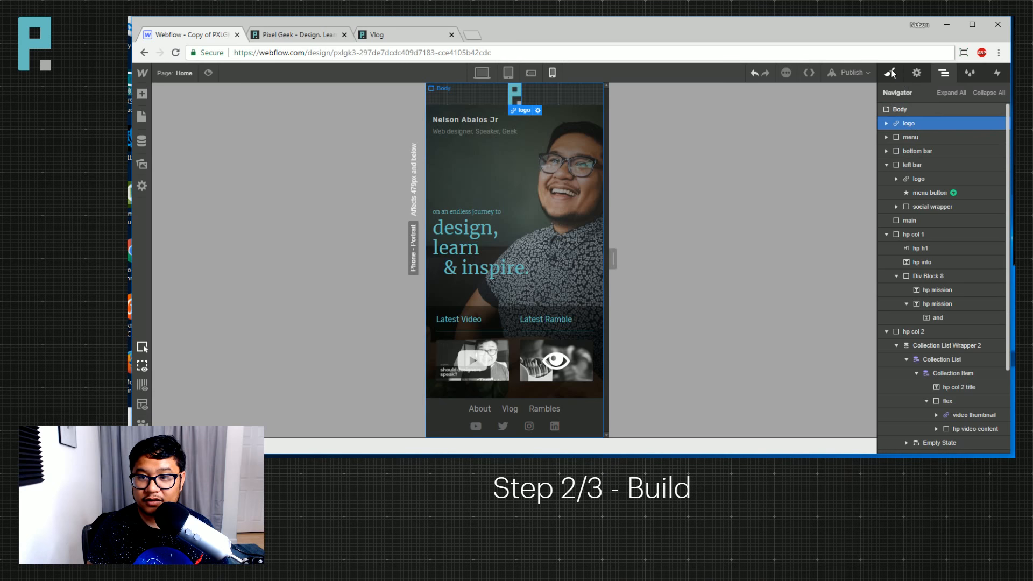
left_click(890, 72)
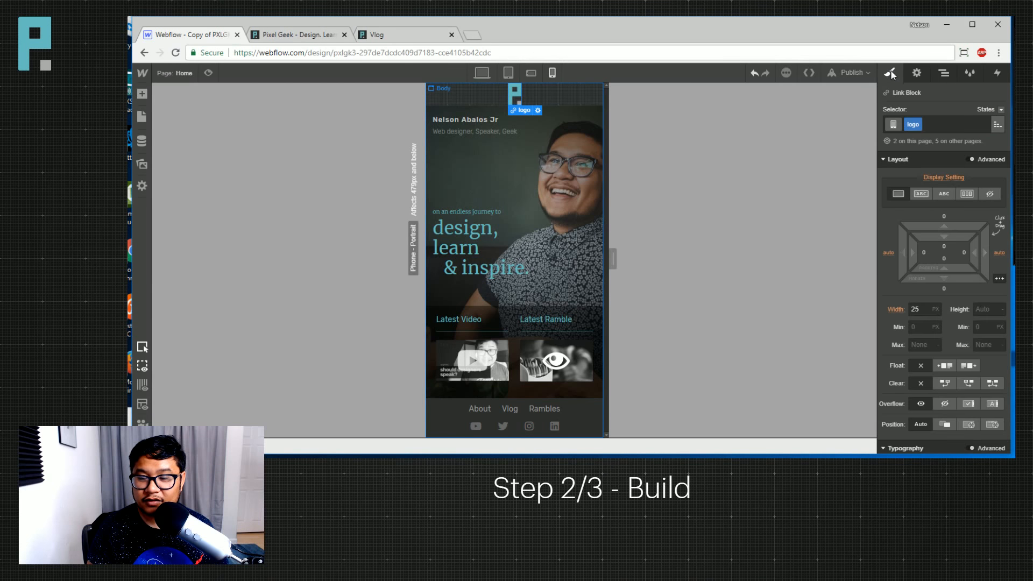
left_click(943, 127)
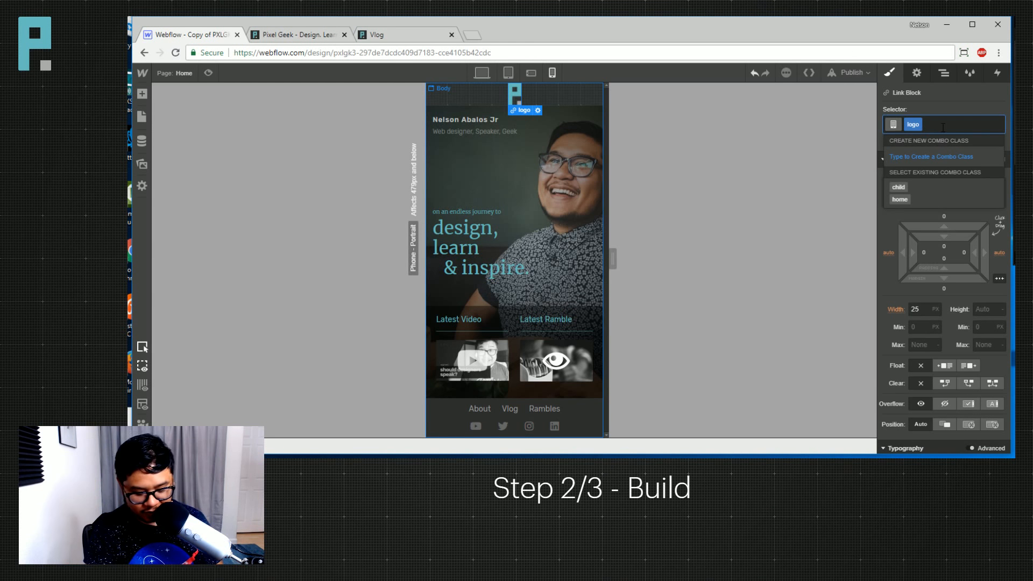
type("mp")
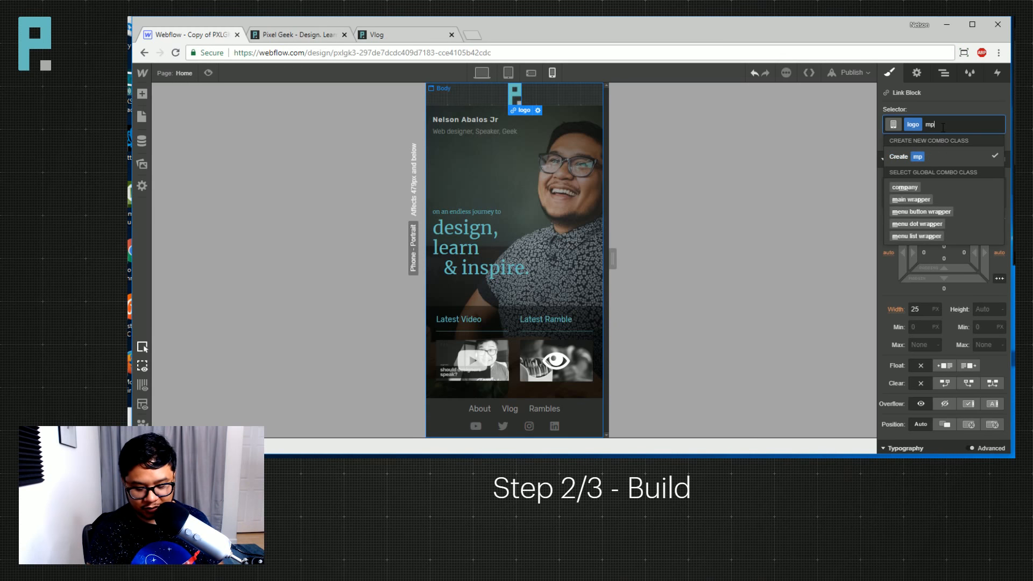
type("-logo")
key("Return")
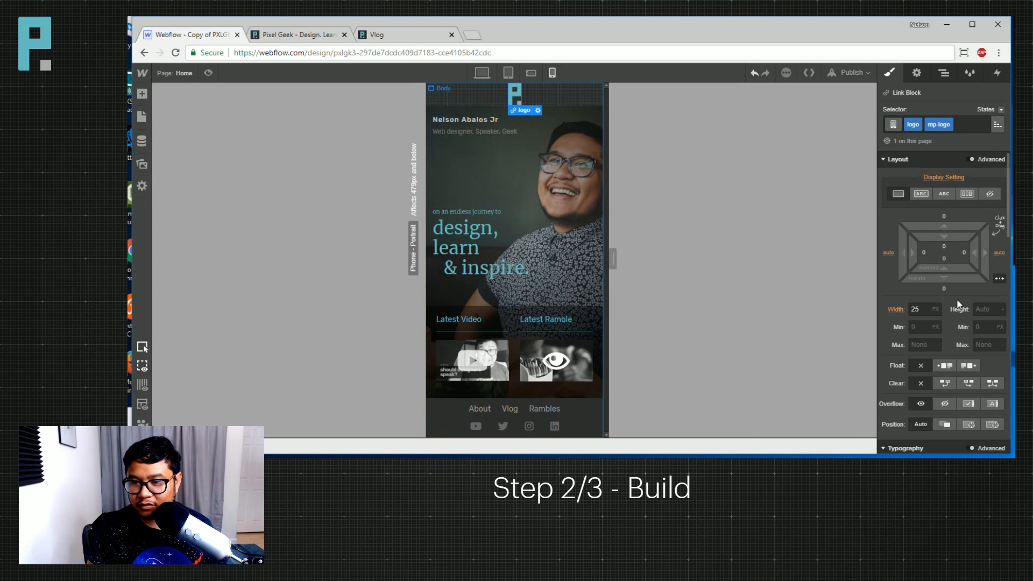
Give the mp-logo a fixed position with z-index 2, offset 13 px from the top and left.
scroll(964, 328, "down", 1)
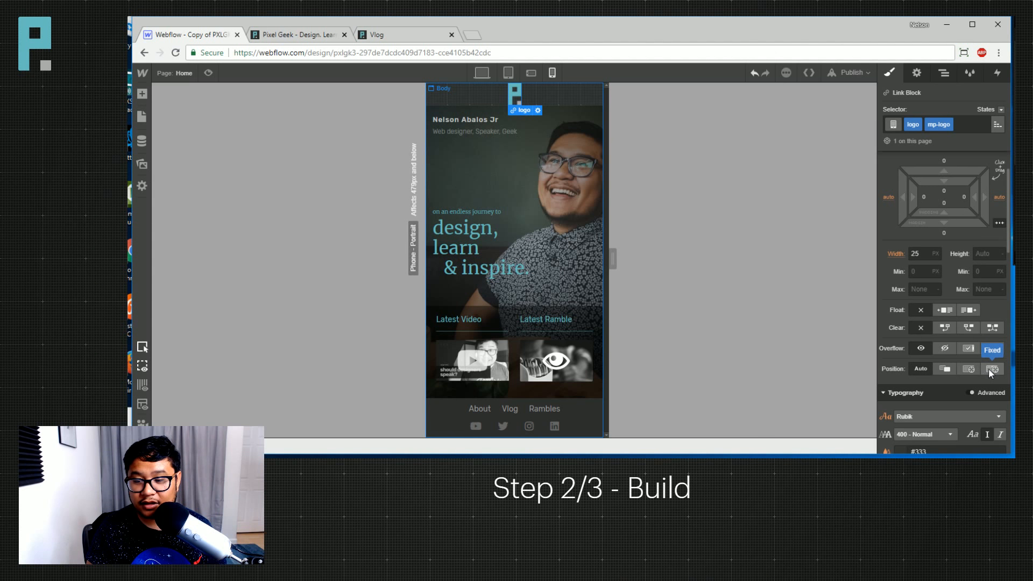
left_click(989, 368)
scroll(961, 421, "down", 2)
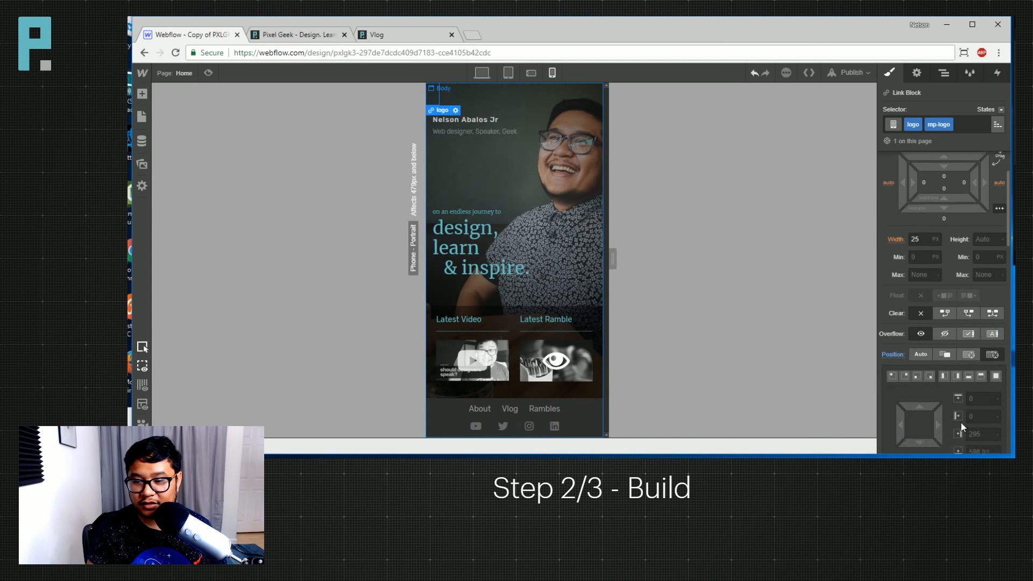
type("1")
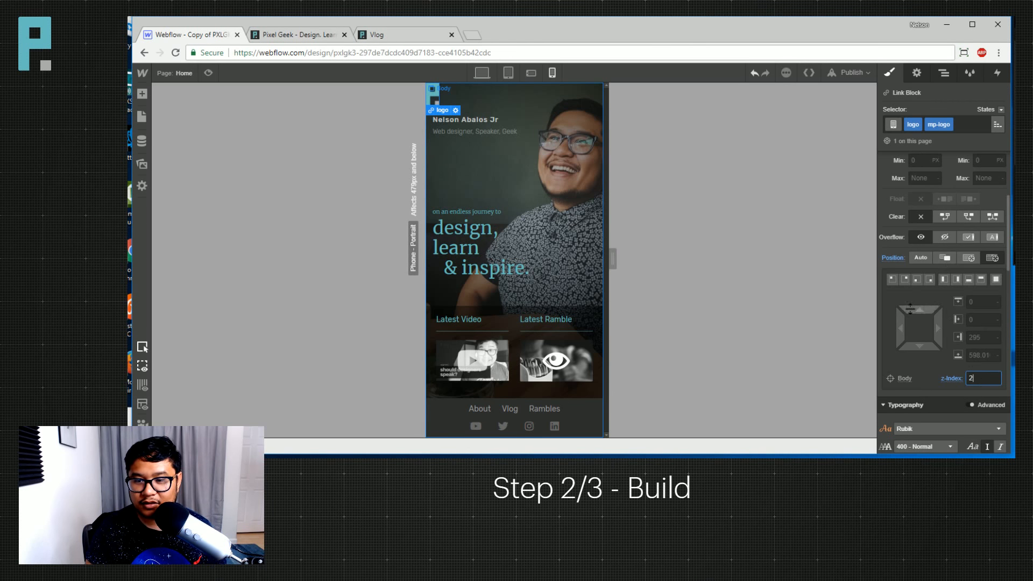
left_click_drag(913, 308, 922, 324)
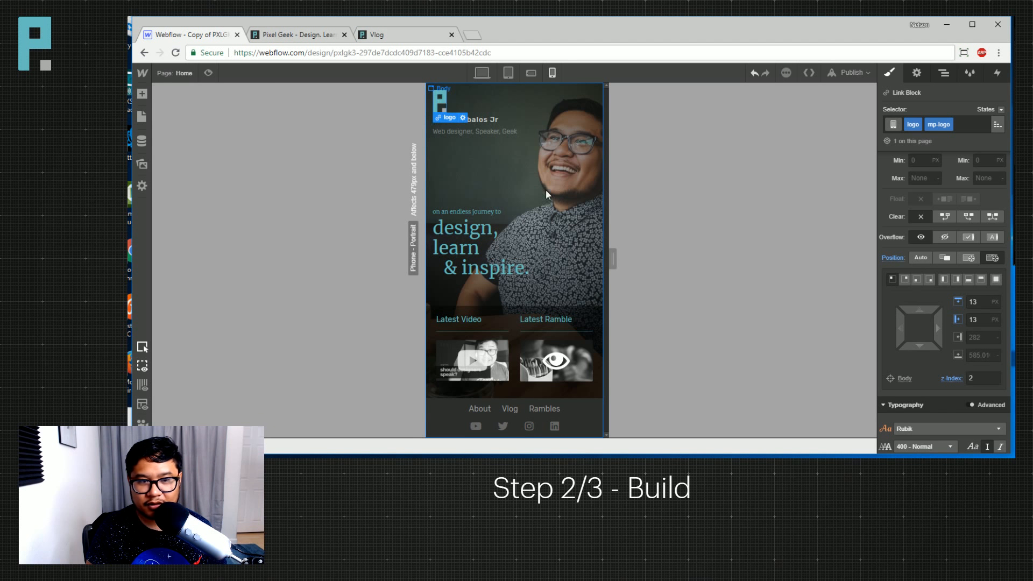
Check hp col 1's offset at a wider phone portrait width and set the mp-logo's left position to 4 vw.
left_click(482, 168)
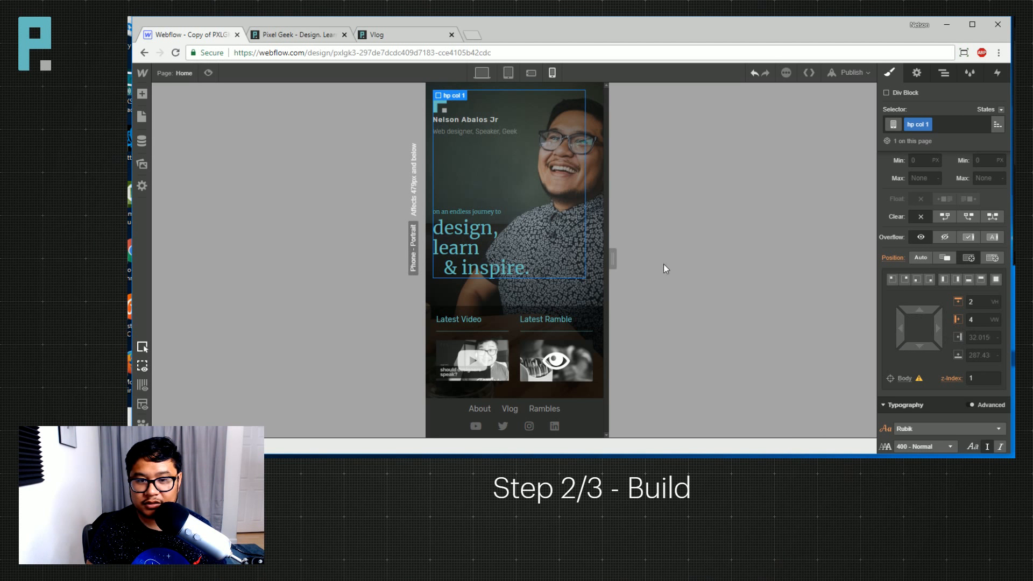
left_click_drag(613, 259, 657, 260)
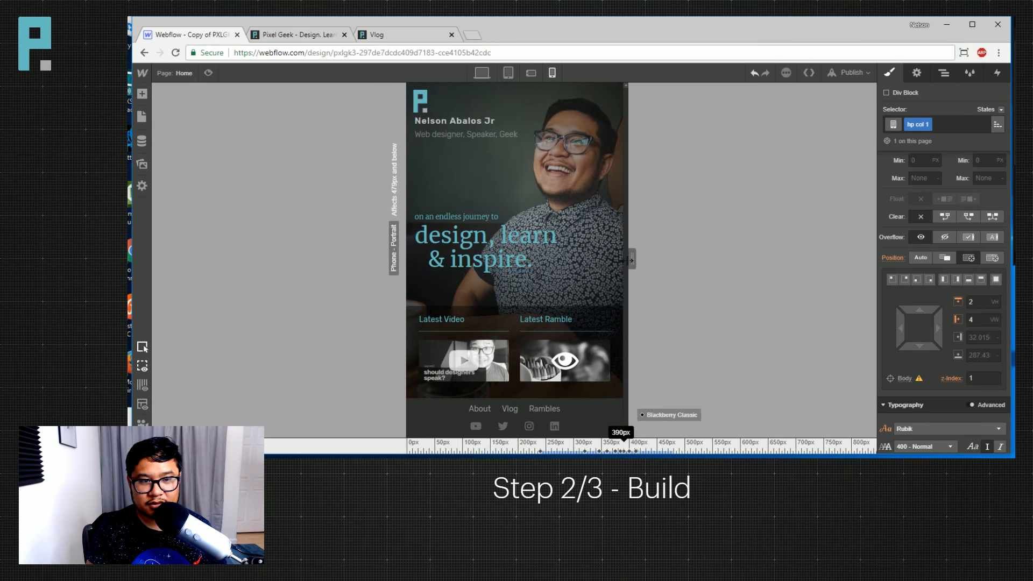
left_click(421, 104)
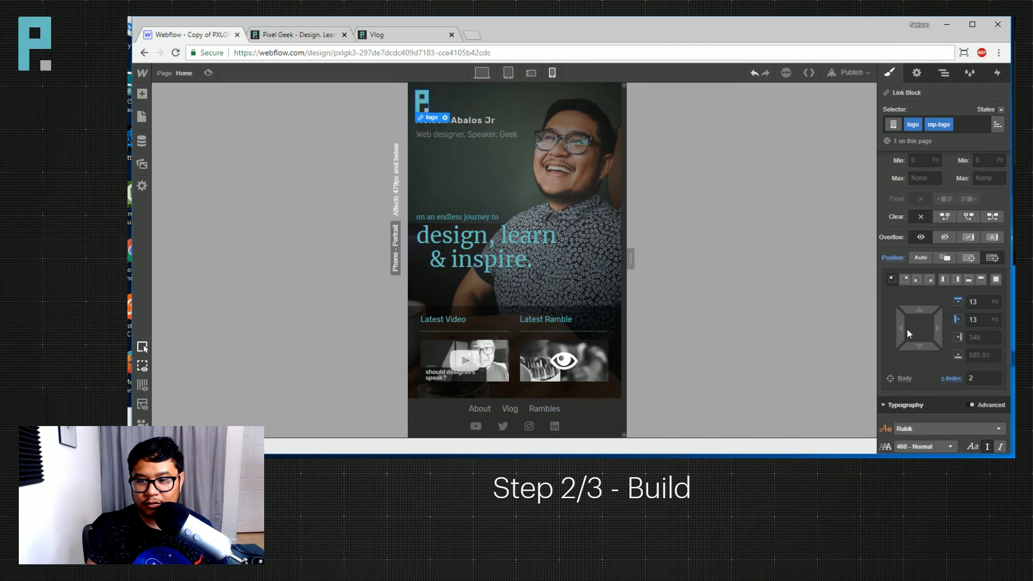
left_click(973, 319)
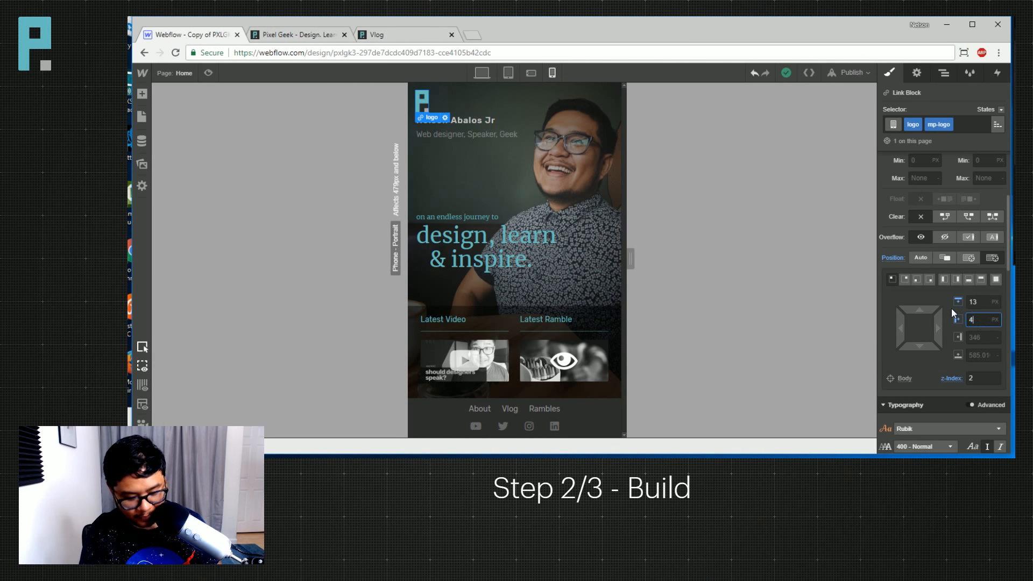
type("4vw")
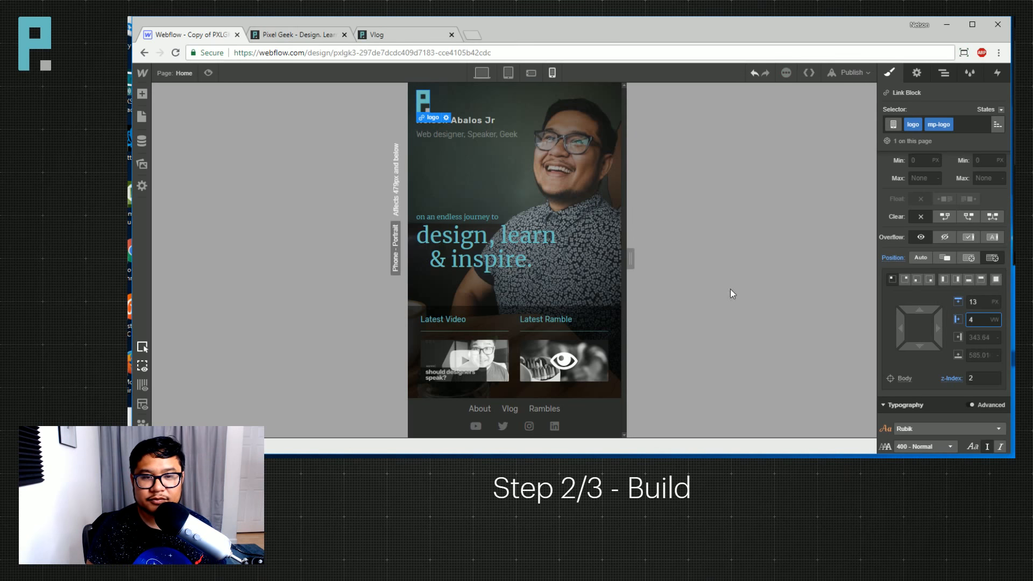
Set the mp-logo's top position to 12 px and its width to 20 px.
left_click_drag(923, 310, 923, 307)
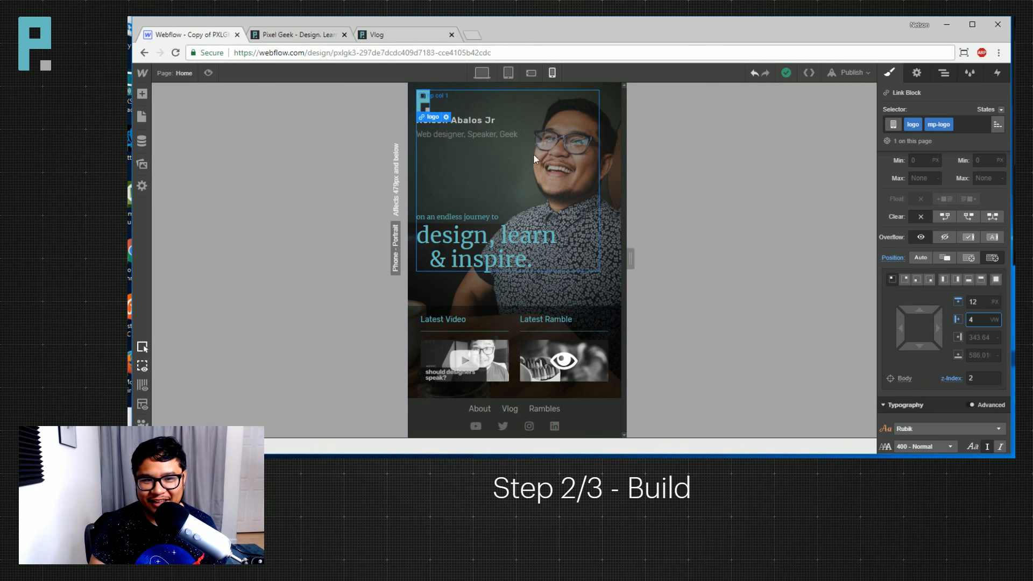
scroll(965, 334, "up", 3)
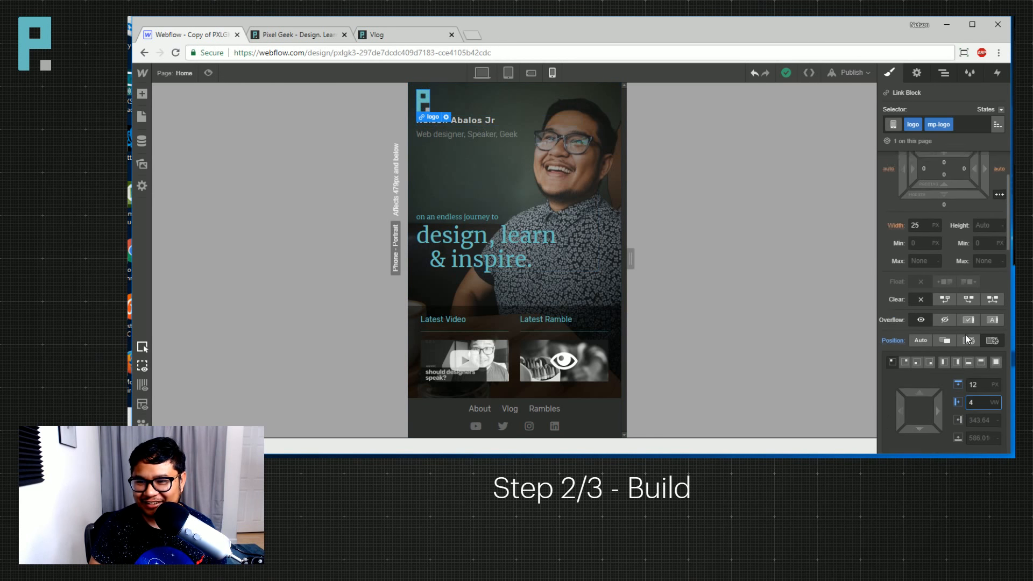
left_click(923, 310)
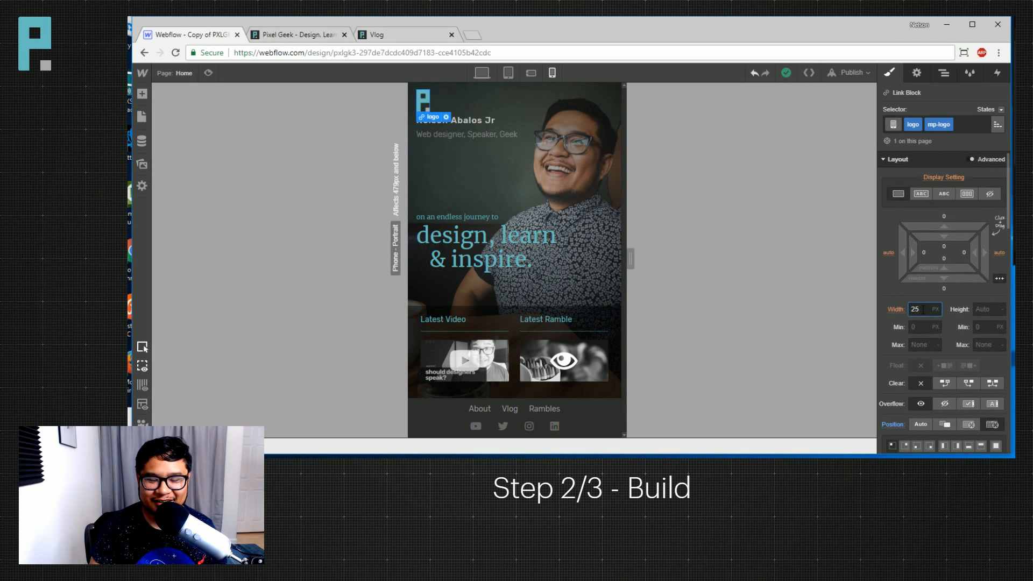
key("Down")
key("Down")
key("Down")
key("Down")
key("Down")
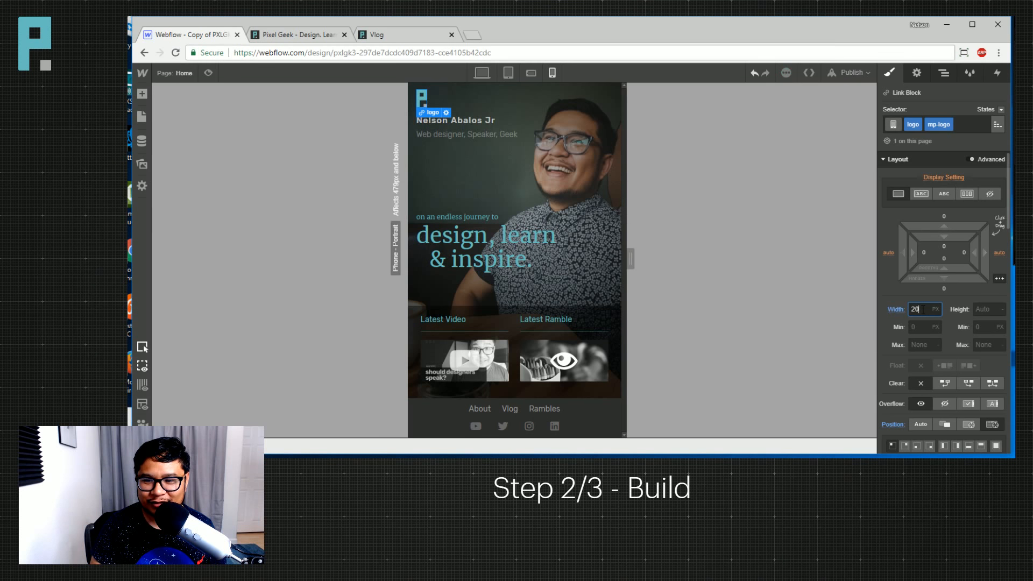
Increase the hp h1 heading's top margin to about 78 px and set its bottom margin to 0.
left_click(462, 120)
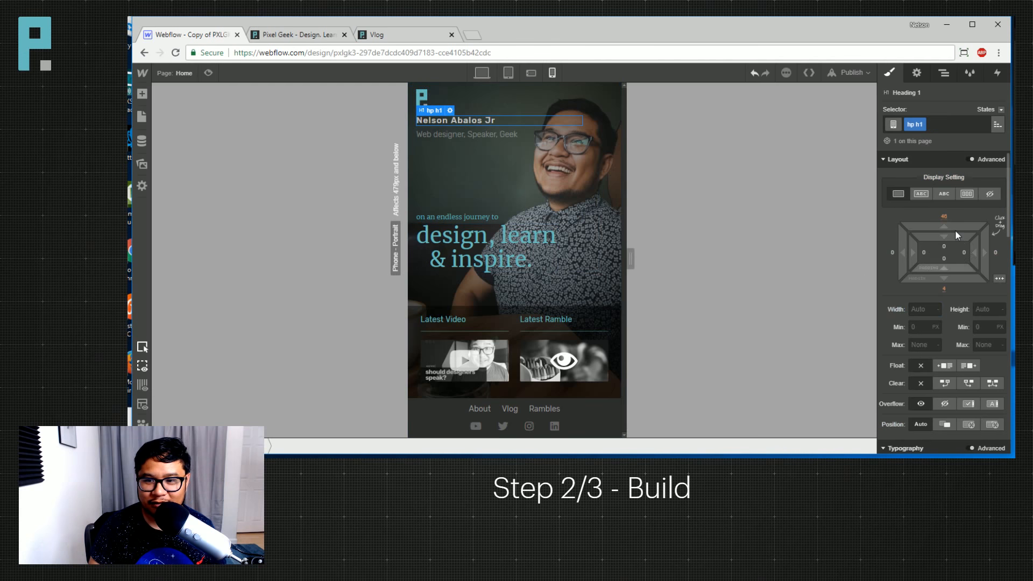
left_click_drag(954, 217, 951, 175)
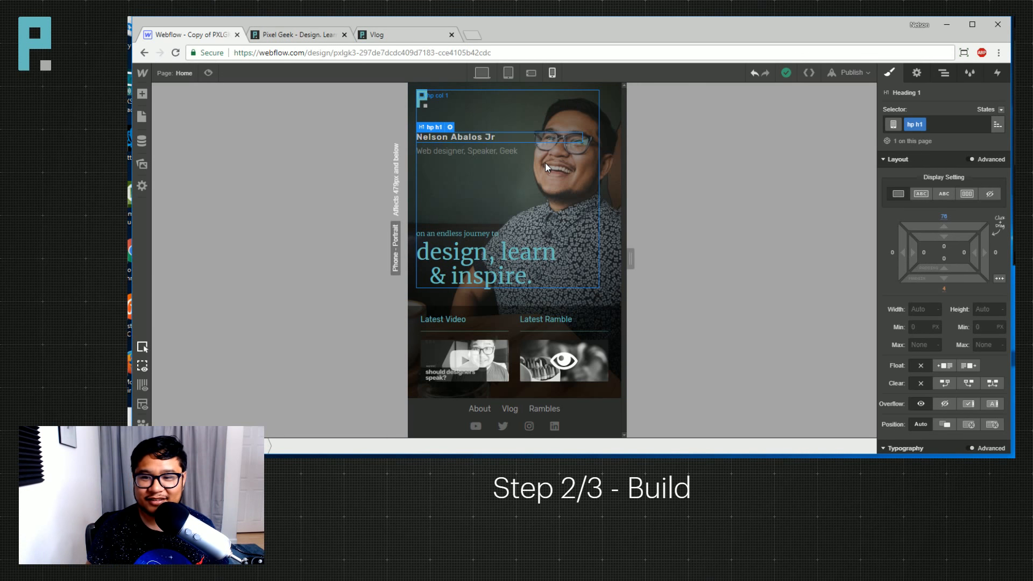
left_click(487, 151)
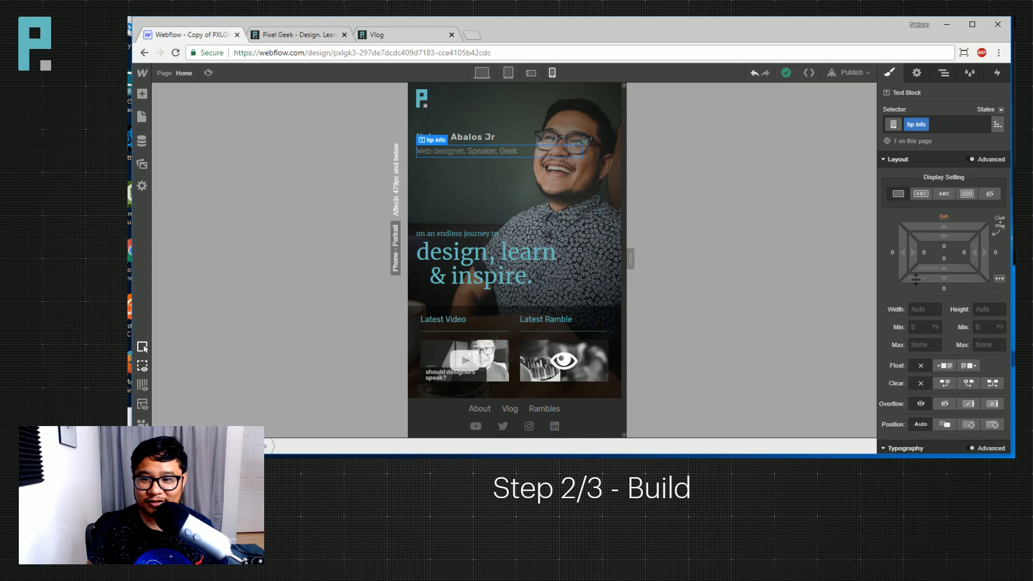
left_click(486, 138)
left_click_drag(947, 278, 948, 272)
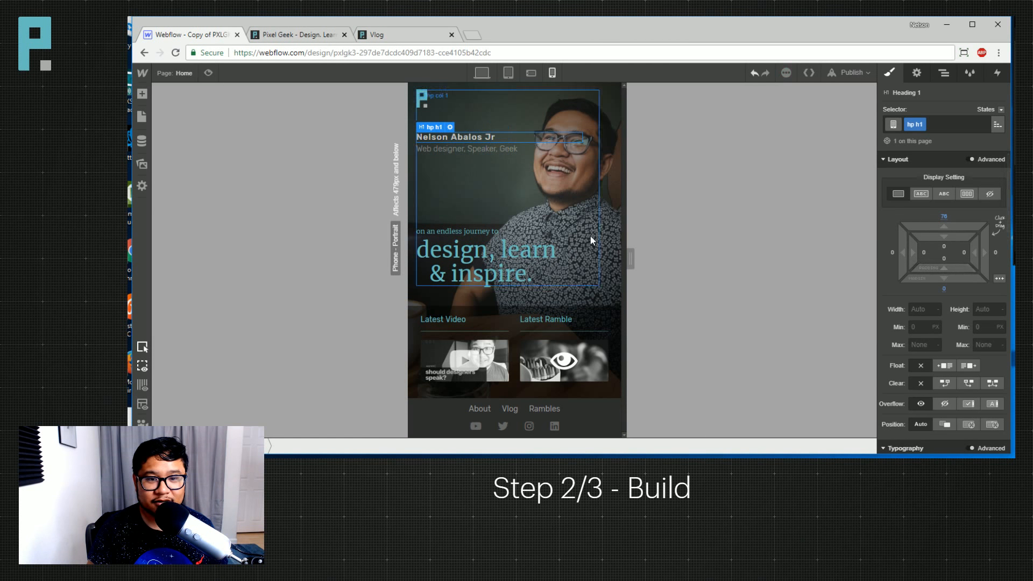
Set the top margin of the hp mission line "on an endless journey to" to 300 px.
left_click(472, 233)
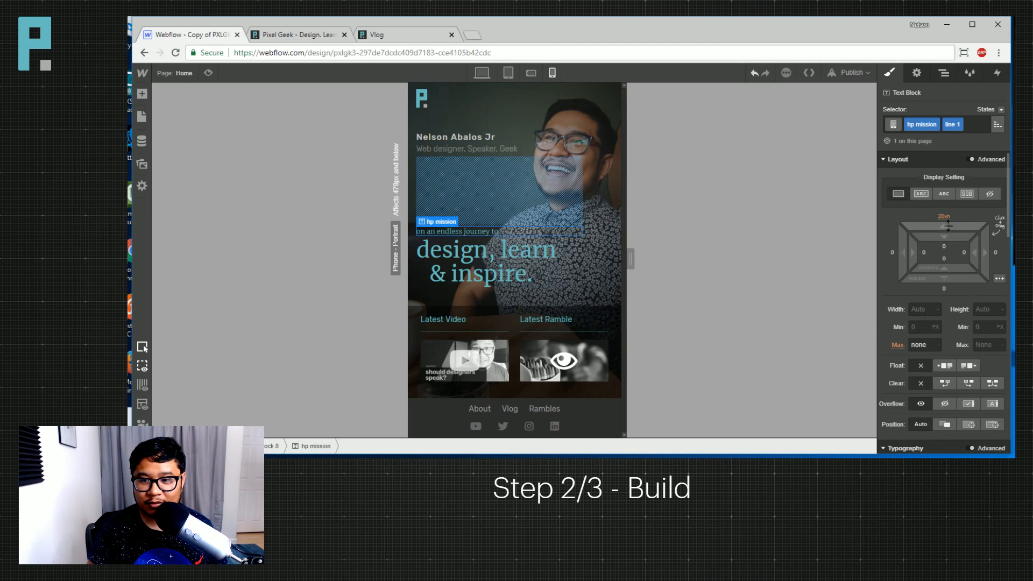
left_click_drag(945, 226, 946, 243)
left_click(945, 243)
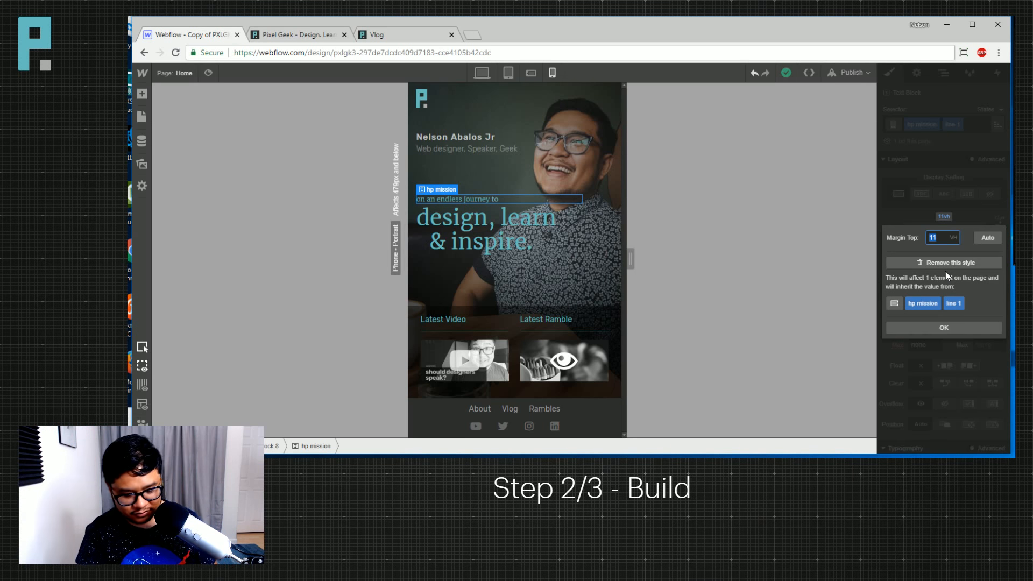
type("300px")
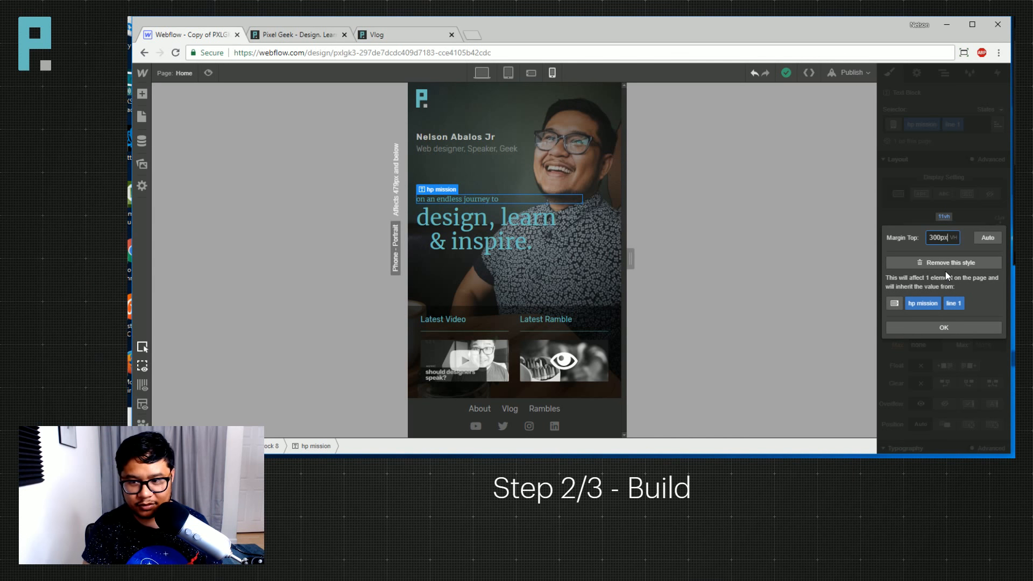
Set the first hp mission line's top margin to about 93 px in phone portrait and about 151 px in phone landscape.
key("Return")
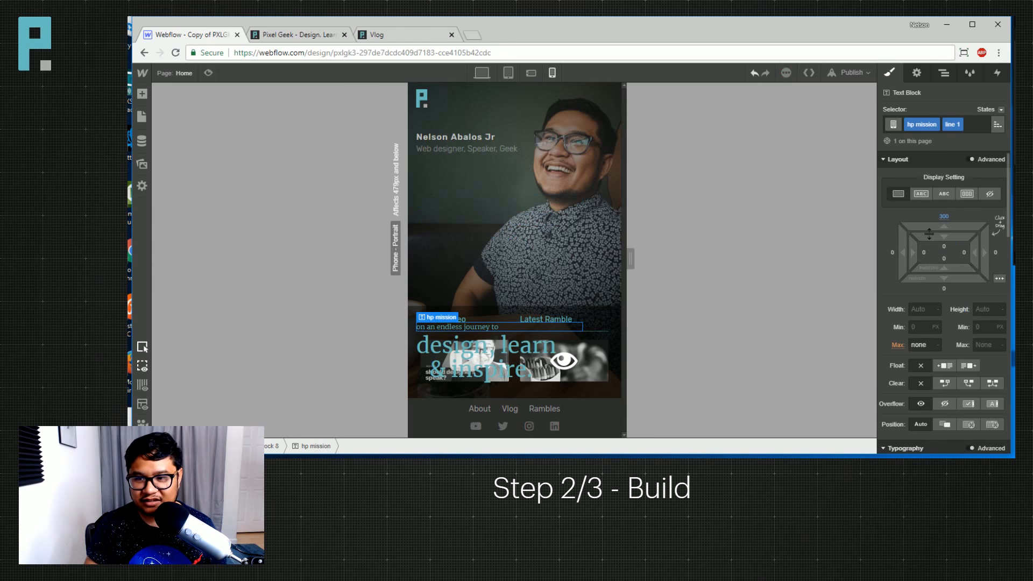
mouse_move(939, 230)
left_mouse_down()
mouse_move(953, 386)
mouse_move(952, 232)
mouse_move(956, 268)
left_mouse_up()
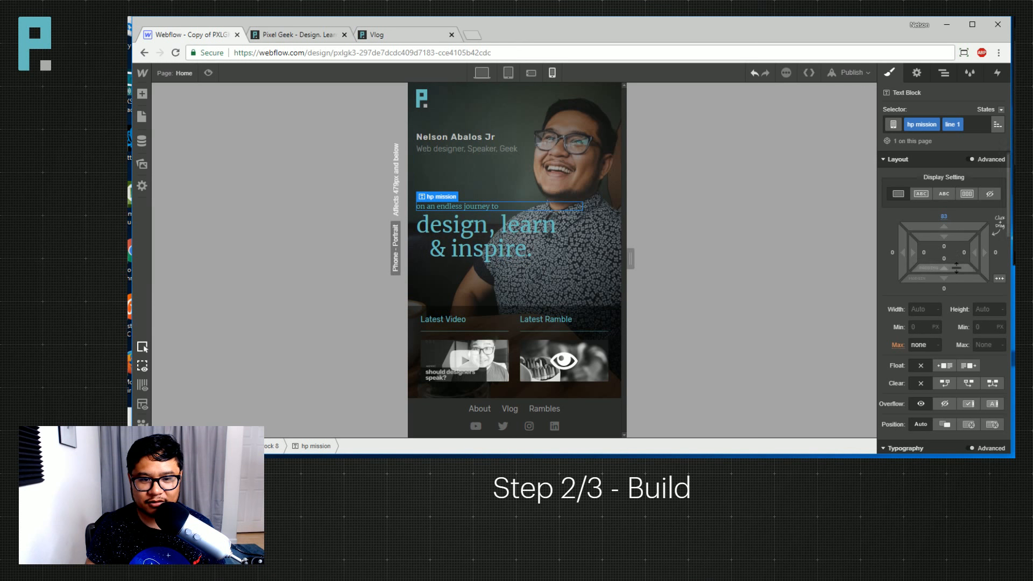
left_click(531, 72)
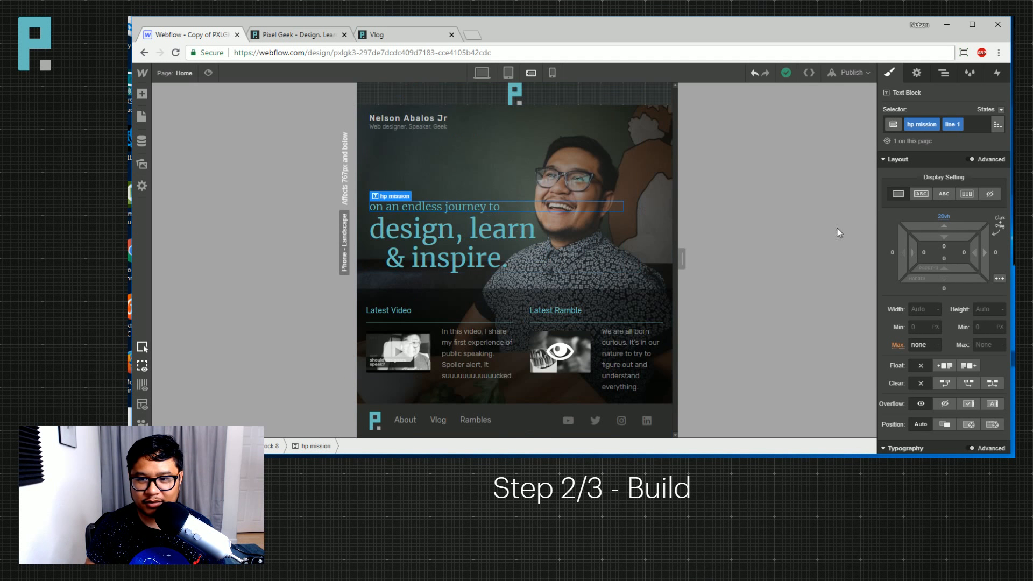
left_click(944, 228)
type("200px")
key("Return")
left_click_drag(954, 269, 941, 293)
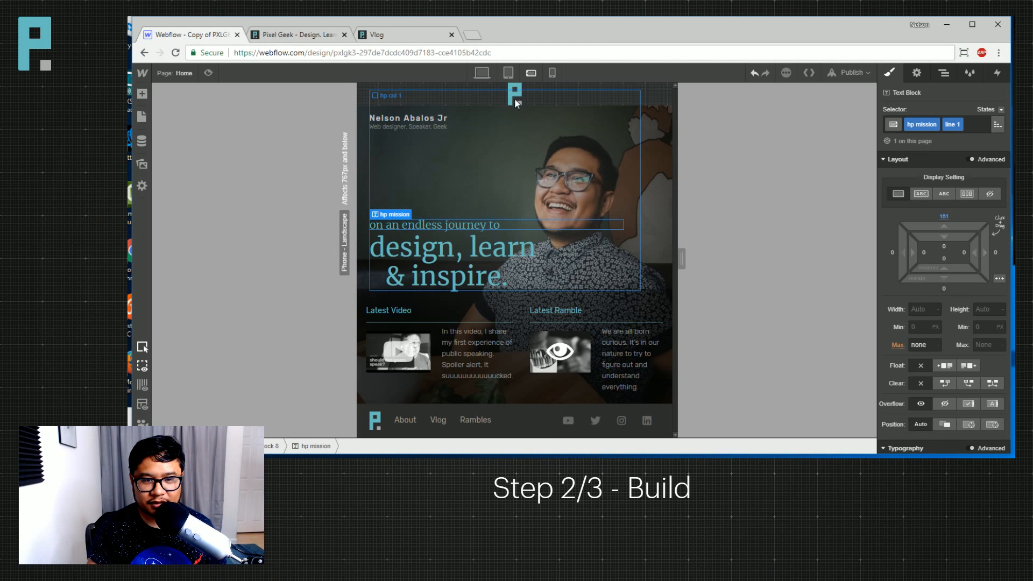
Hide the mp-logo link block from the desktop breakpoint down, and display it as a block in phone portrait only.
left_click(515, 97)
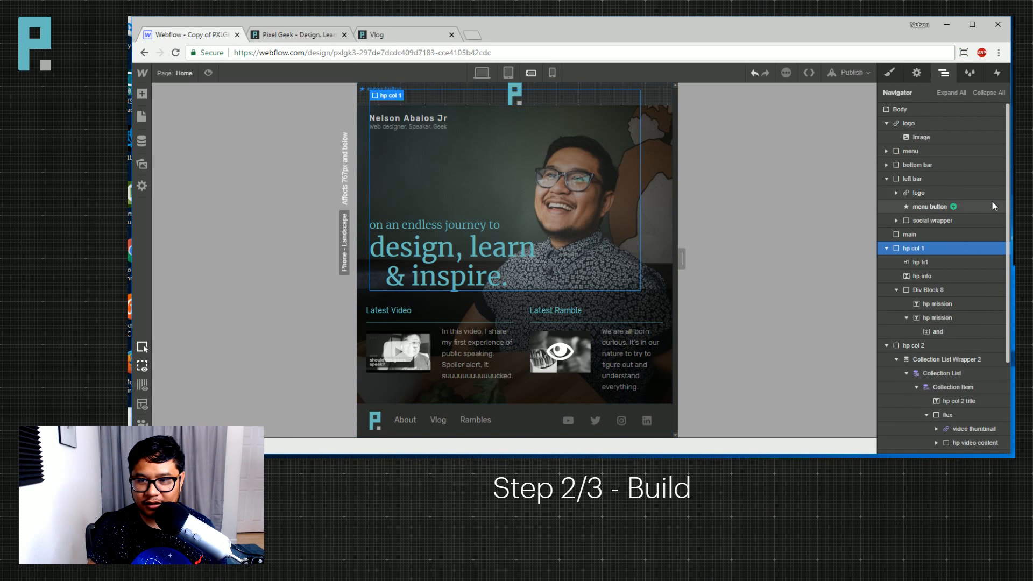
left_click(943, 73)
left_click(890, 72)
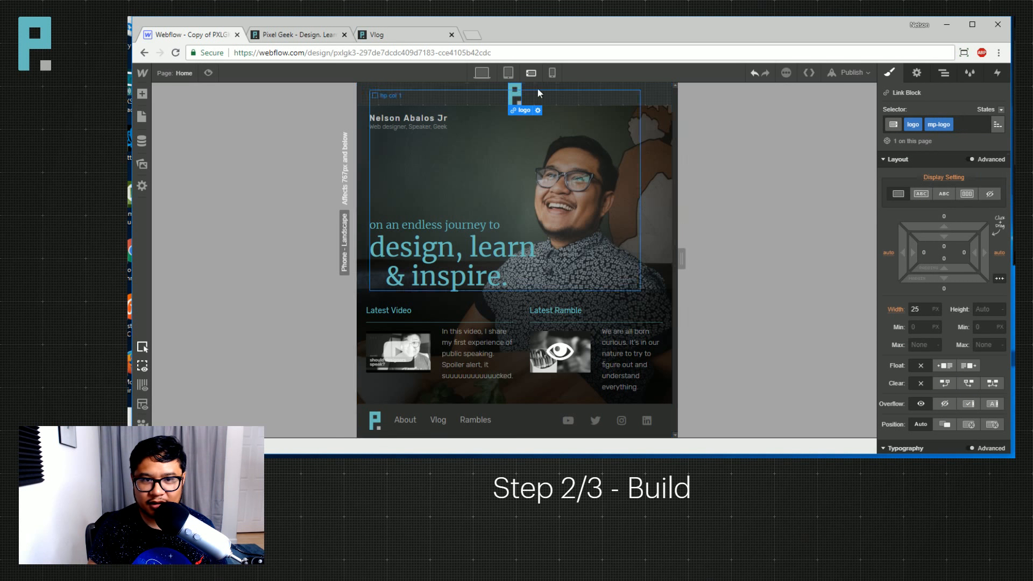
left_click(486, 76)
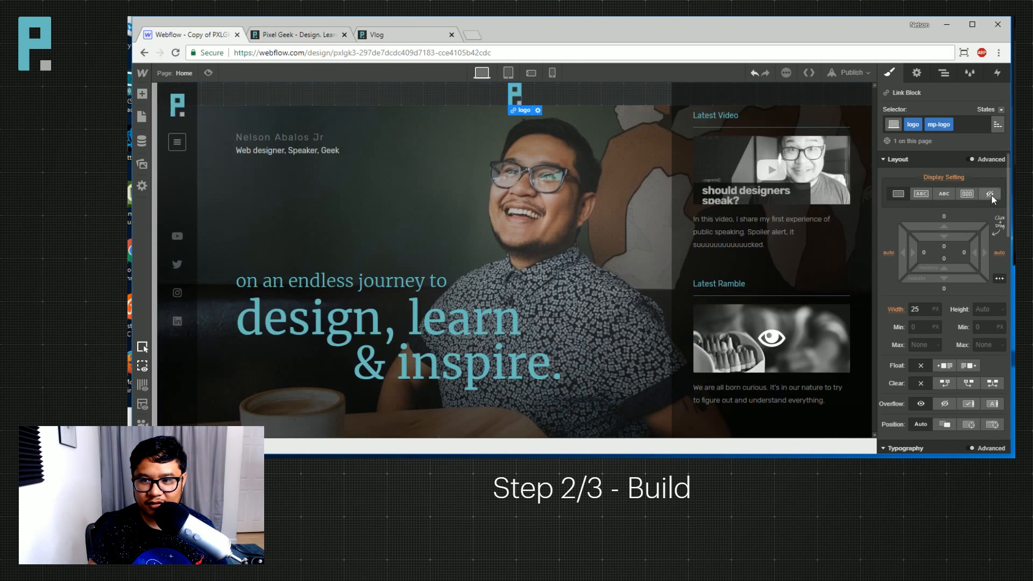
left_click(508, 74)
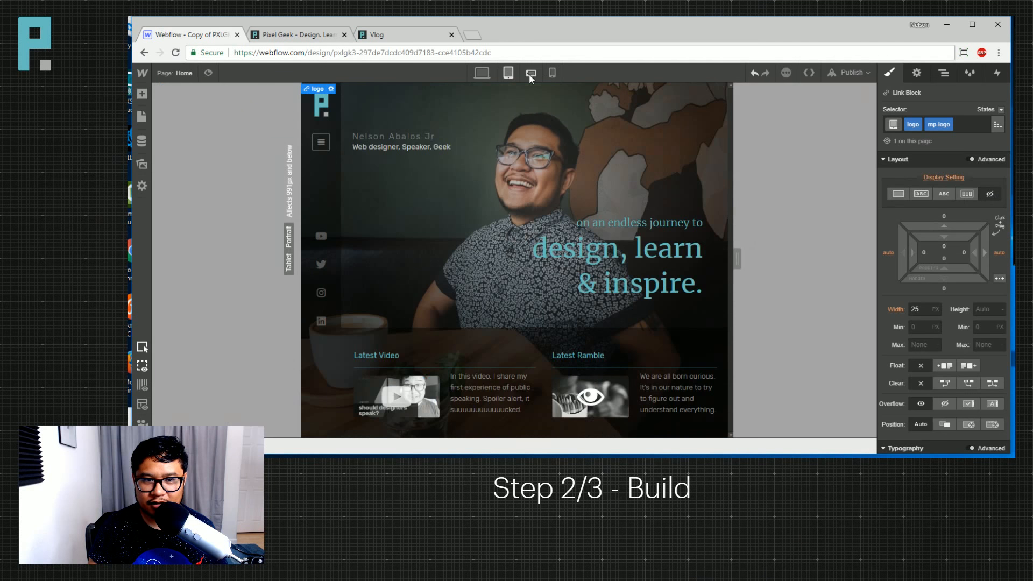
left_click(529, 73)
left_click(553, 73)
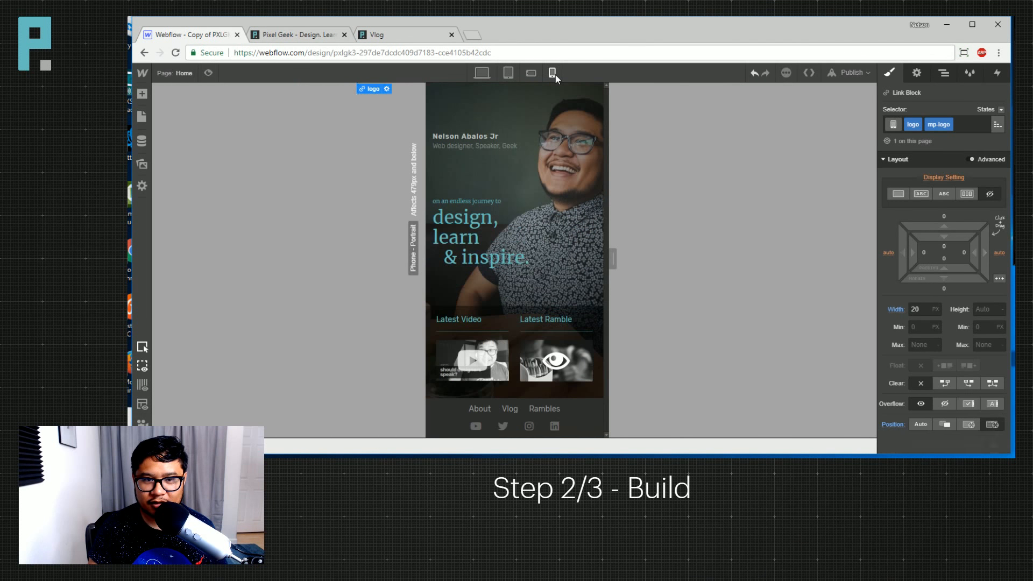
left_click(901, 192)
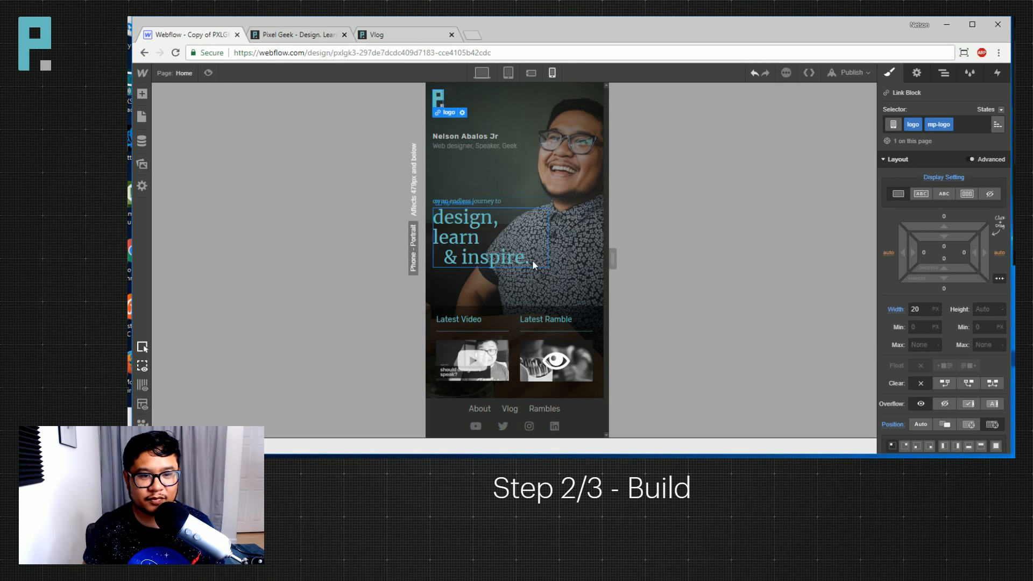
Set the width of the "design, learn & inspire." text block to 95% in phone portrait.
left_click(455, 259)
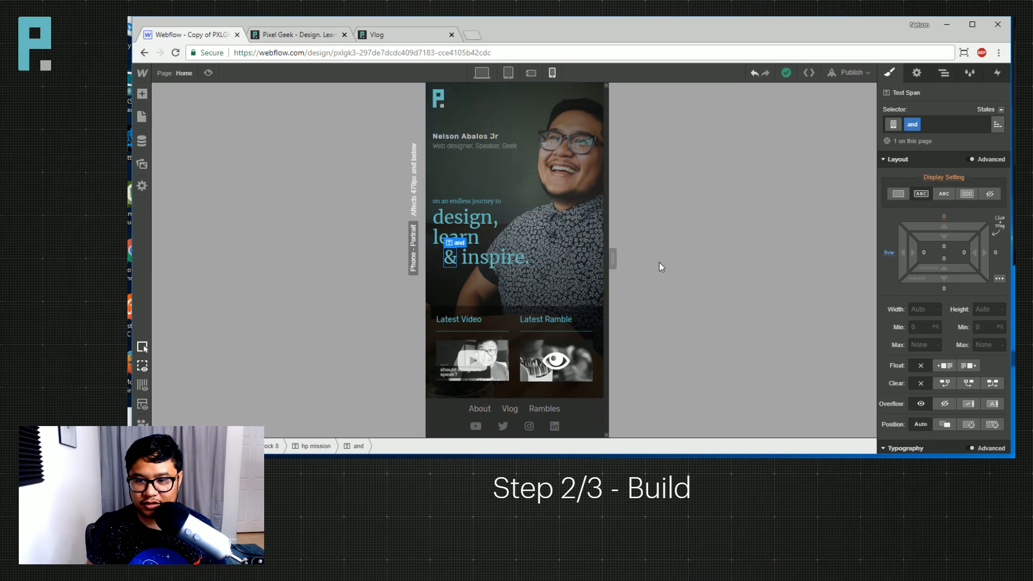
left_click(504, 229)
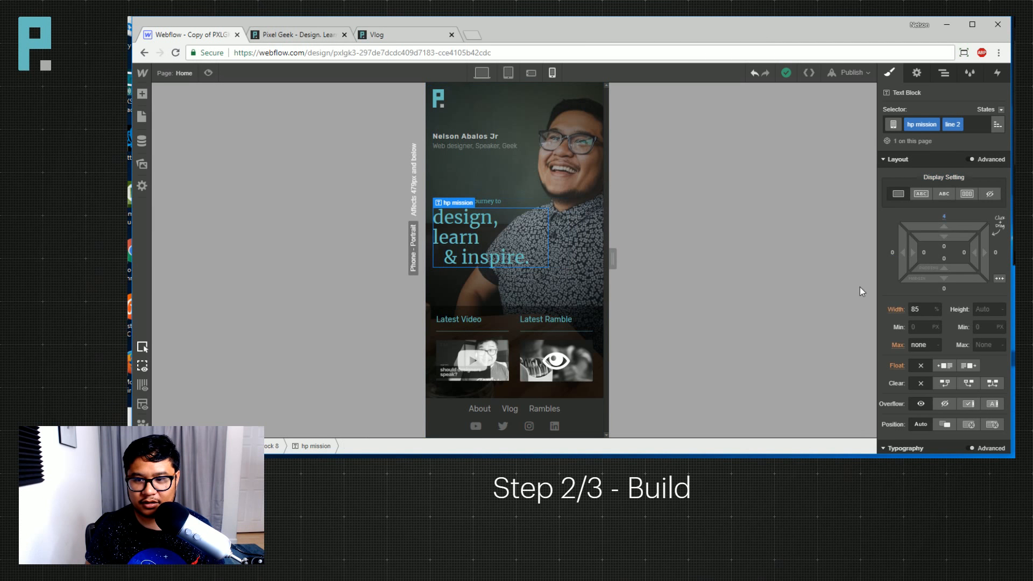
left_click(884, 309)
type("95")
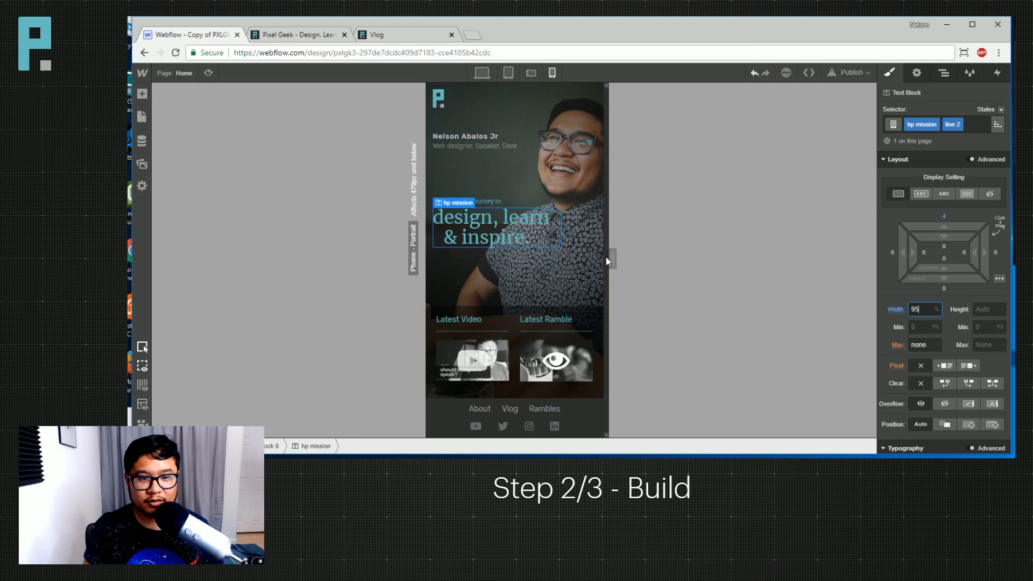
Try a bottom offset of 8 vw on the hp col 2 block at the widest phone portrait size.
left_click_drag(613, 259, 666, 272)
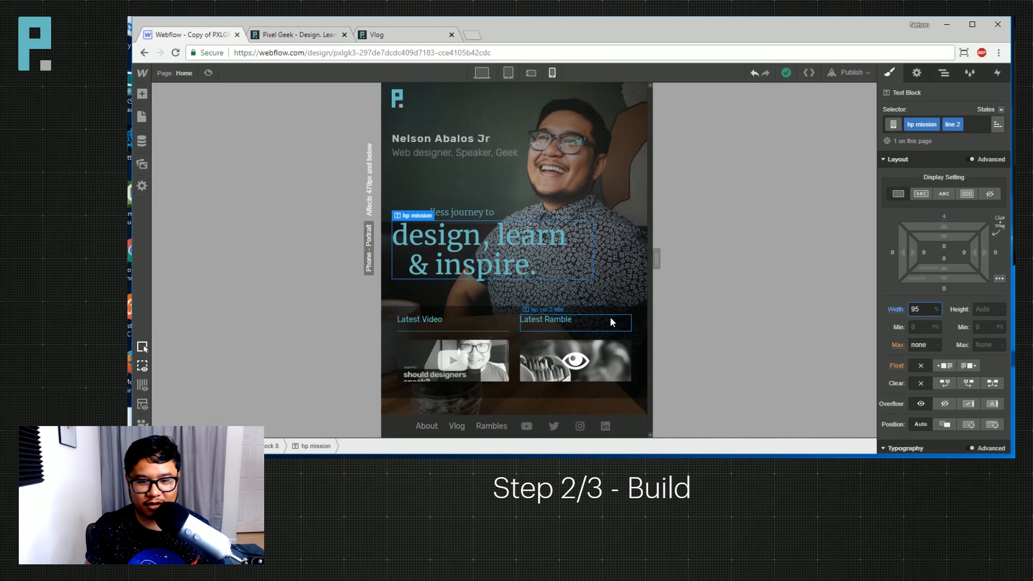
left_click(618, 310)
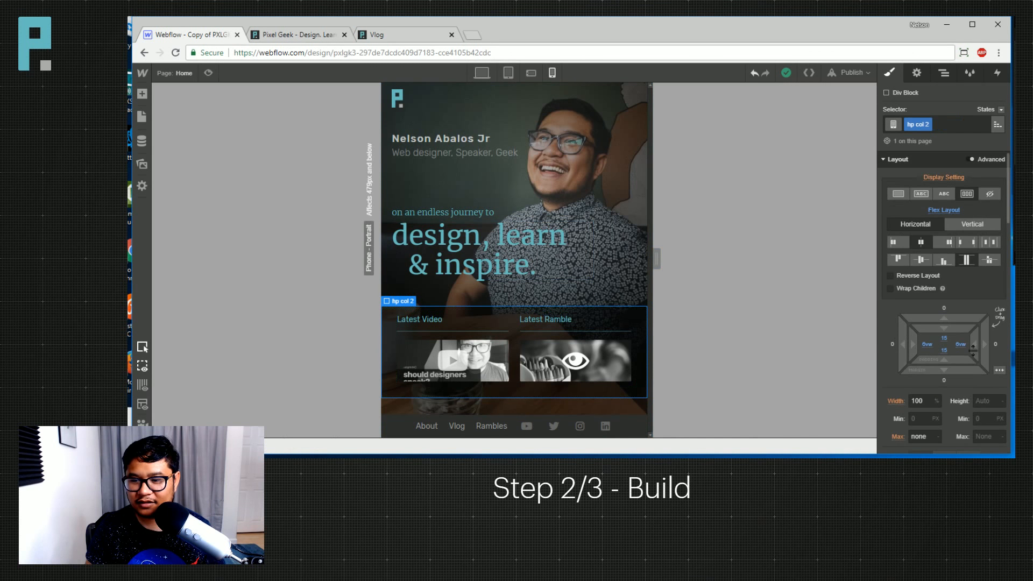
scroll(967, 322, "down", 4)
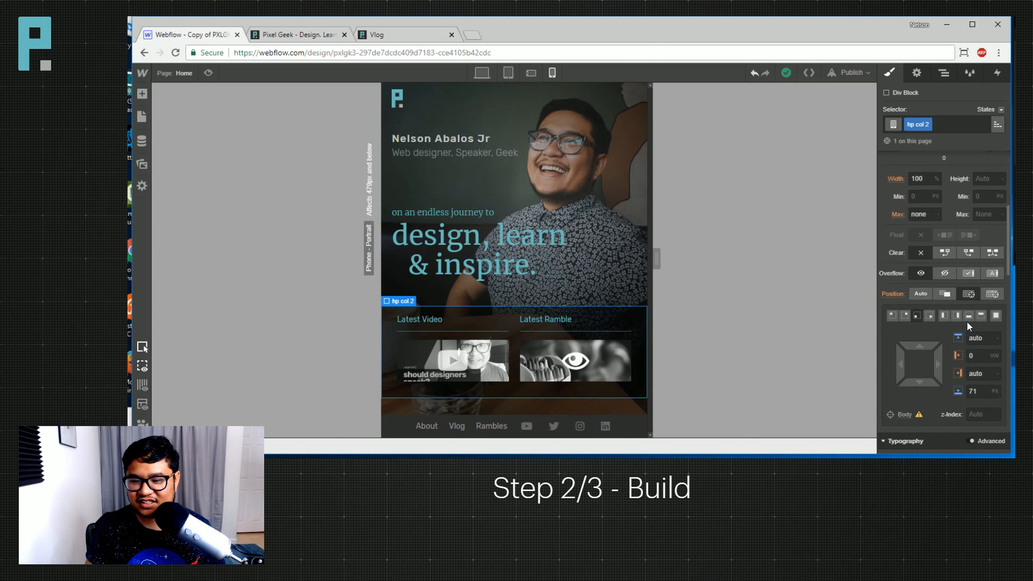
left_click(973, 391)
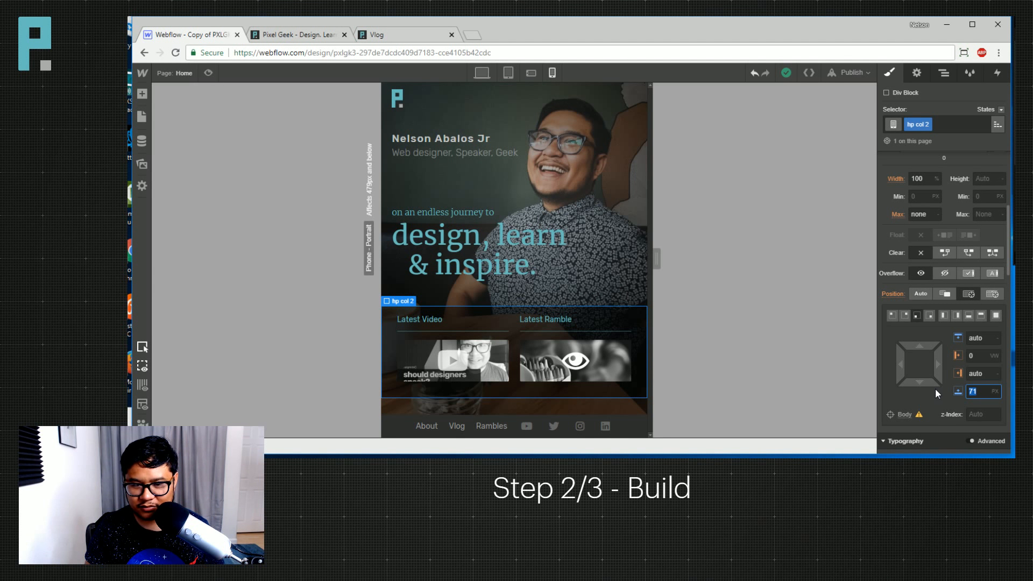
type("10vw")
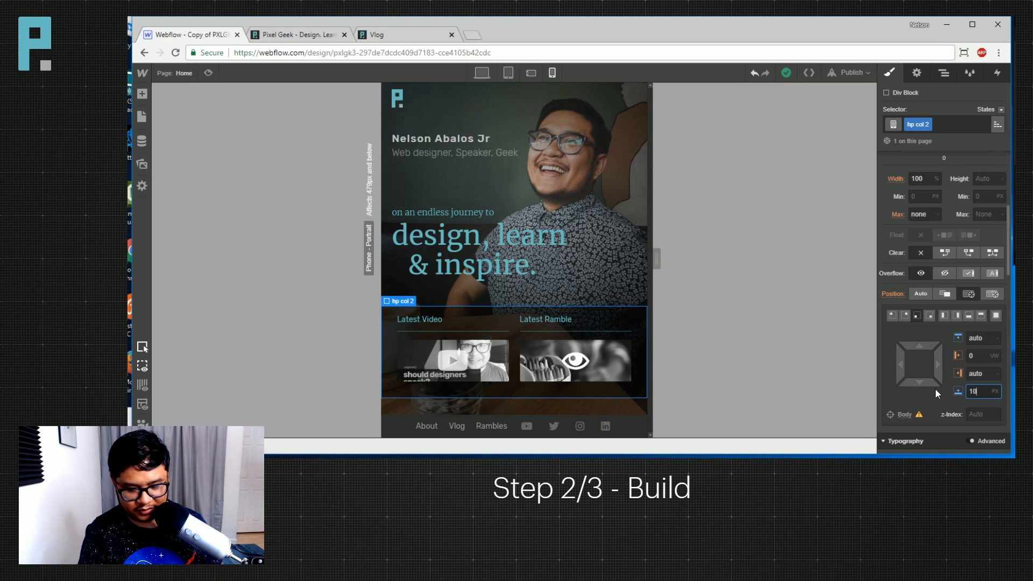
key("BackSpace")
key("BackSpace")
type("8")
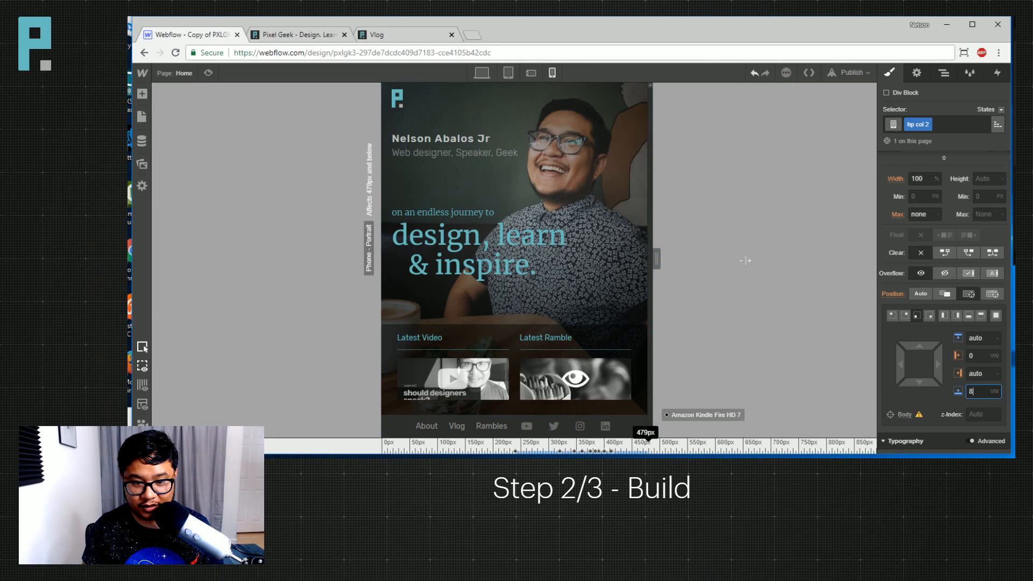
mouse_move(657, 261)
left_mouse_down()
mouse_move(599, 258)
mouse_move(709, 268)
mouse_move(604, 259)
mouse_move(679, 277)
mouse_move(633, 272)
mouse_move(664, 272)
left_mouse_up()
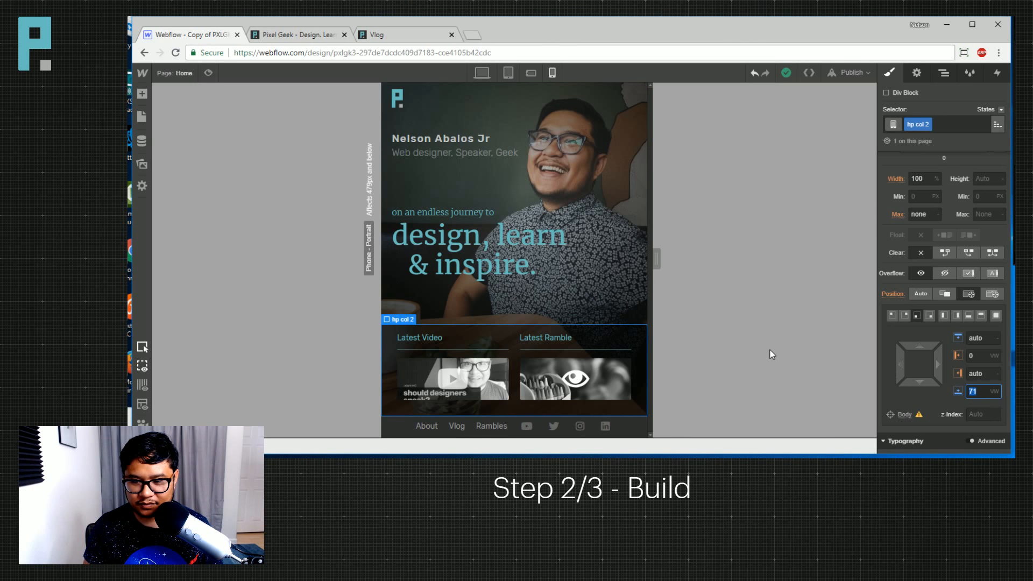
Restore the hp col 2 block's bottom offset to 71 px.
key("Return")
type("71px")
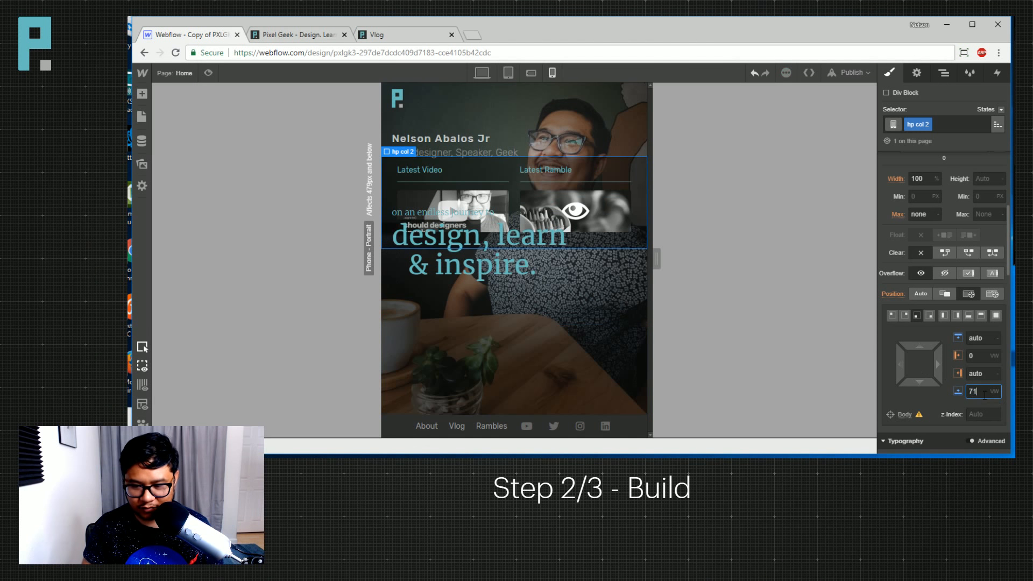
key("Return")
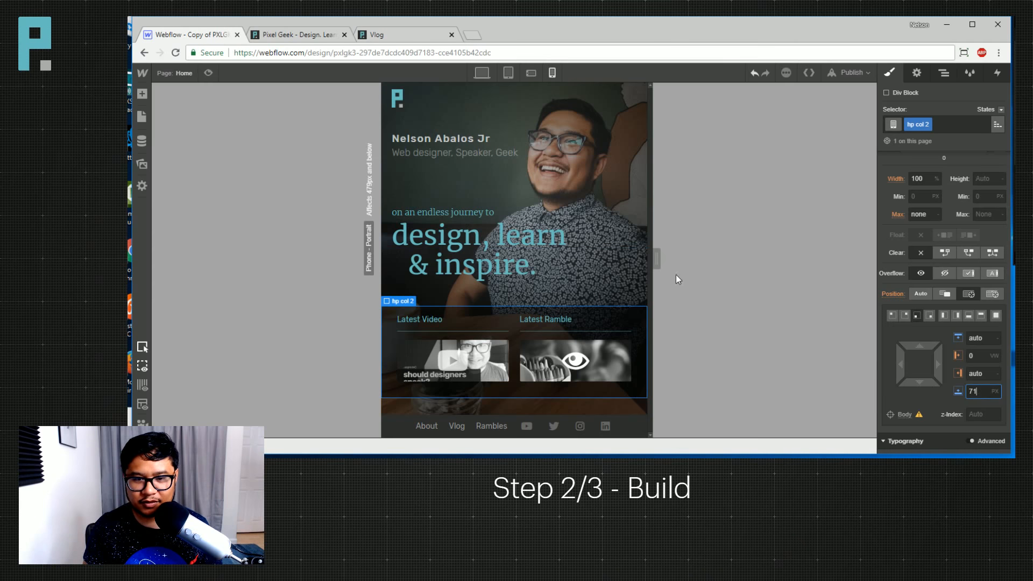
Examine the phone portrait layout and the footer's social links at canvas widths between 360 px and 479 px.
left_click_drag(656, 257, 621, 256)
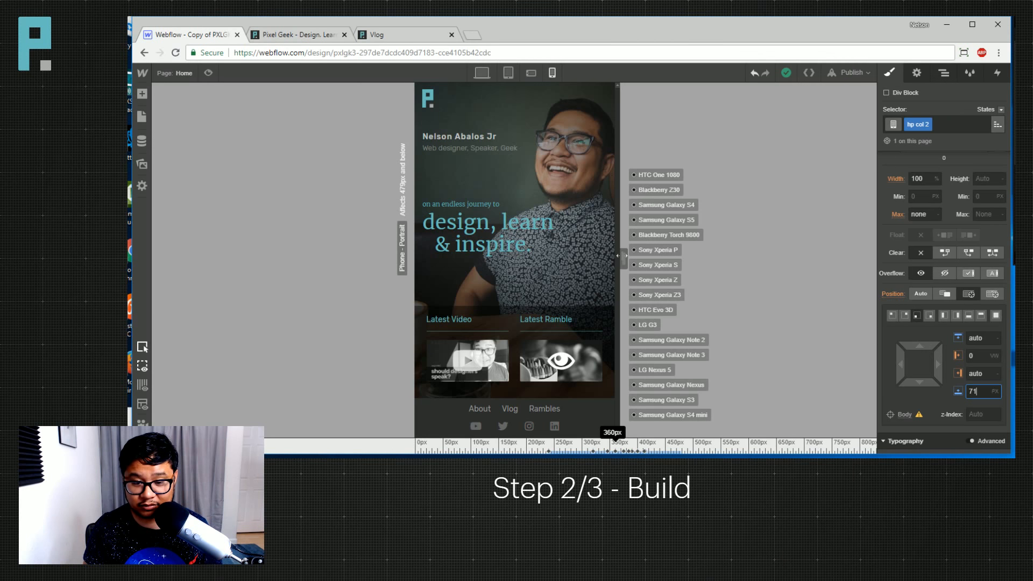
mouse_move(619, 256)
left_mouse_down()
mouse_move(604, 256)
mouse_move(641, 256)
mouse_move(630, 256)
left_mouse_up()
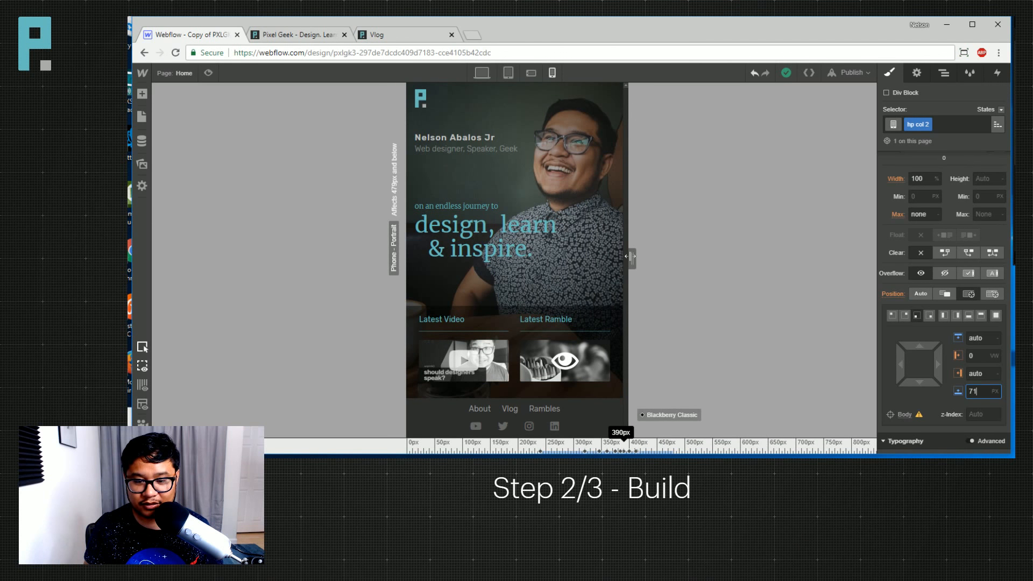
left_click_drag(630, 256, 627, 257)
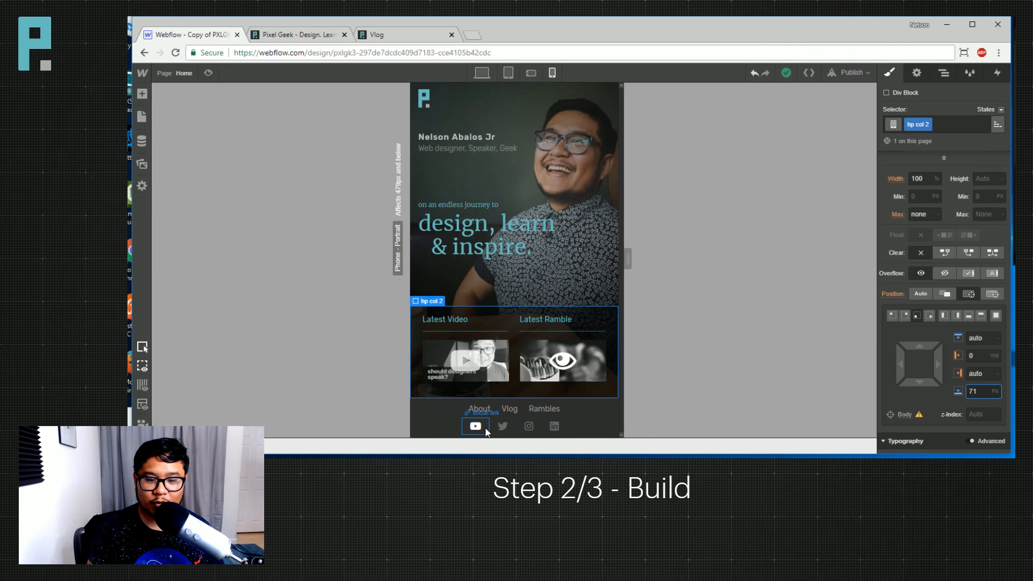
left_click(487, 431)
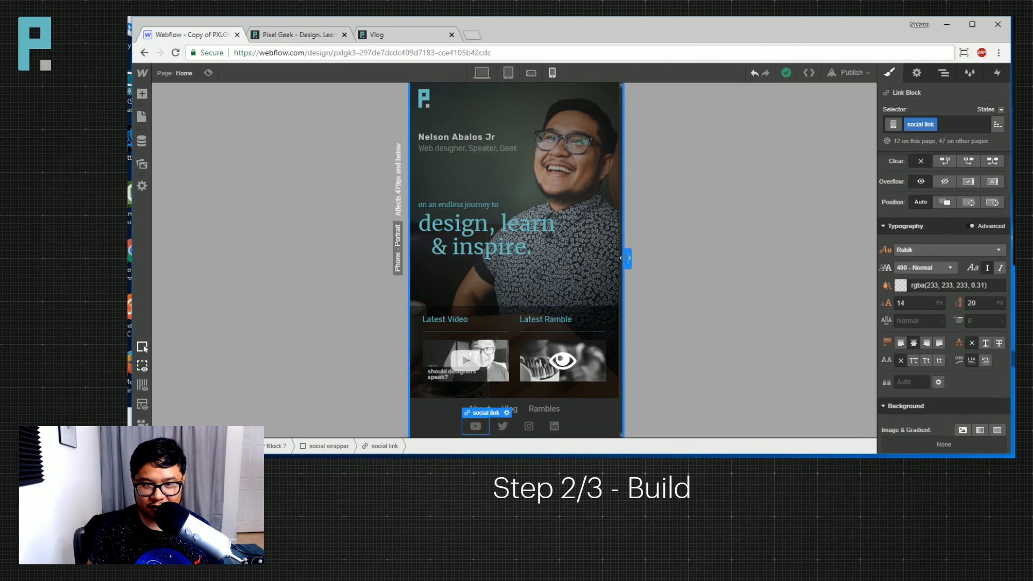
left_click_drag(626, 258, 662, 254)
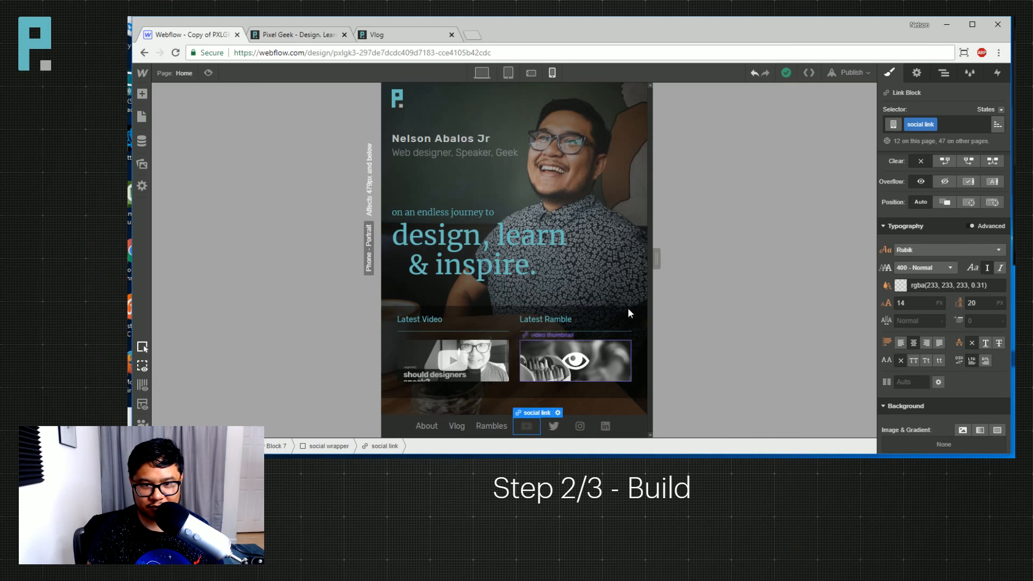
mouse_move(656, 259)
left_mouse_down()
mouse_move(609, 259)
mouse_move(656, 257)
left_mouse_up()
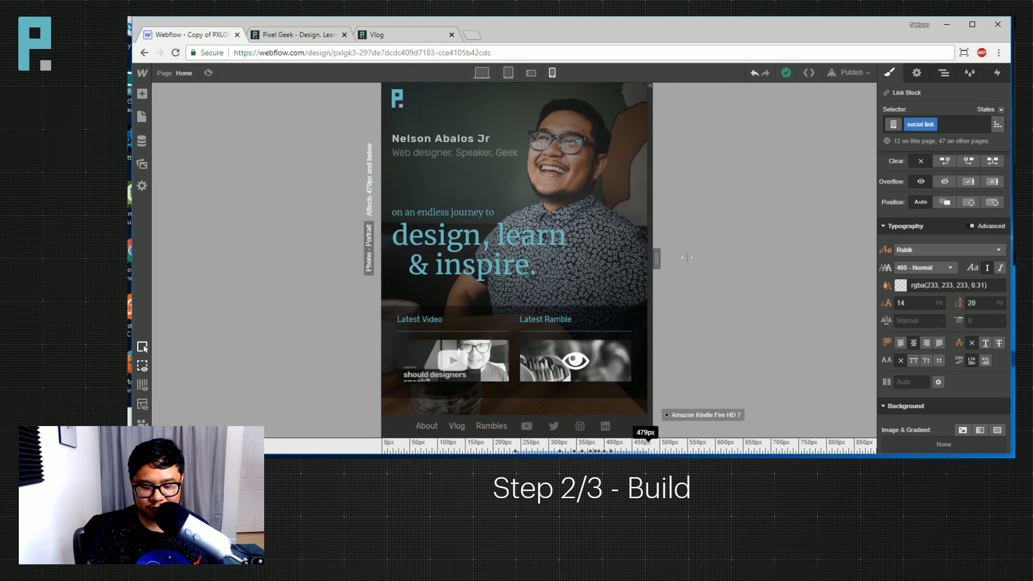
left_click_drag(663, 258, 638, 263)
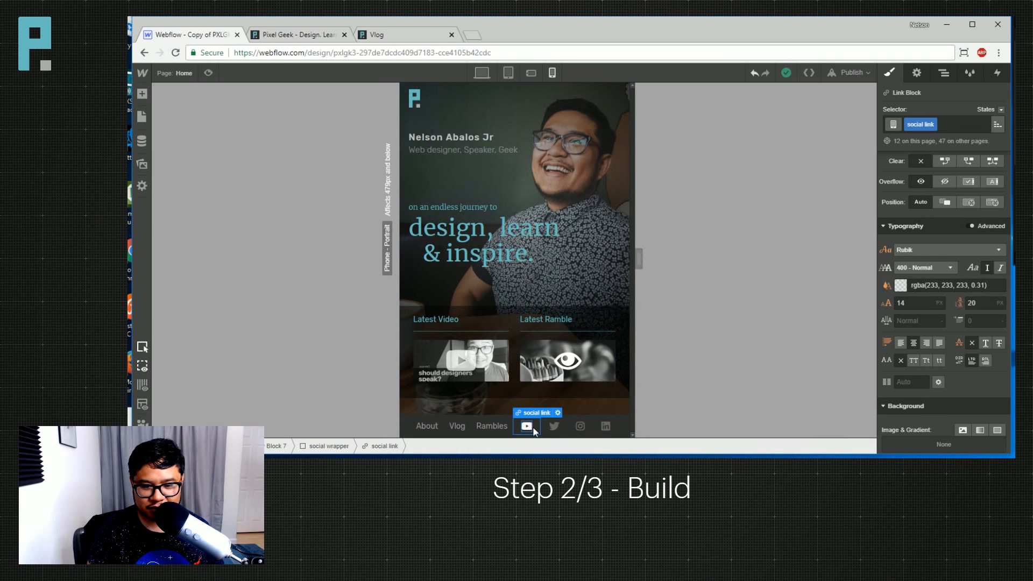
Set the left and right padding of the footer's social links to 5 px in phone portrait.
scroll(968, 395, "up", 1)
scroll(968, 396, "up", 3)
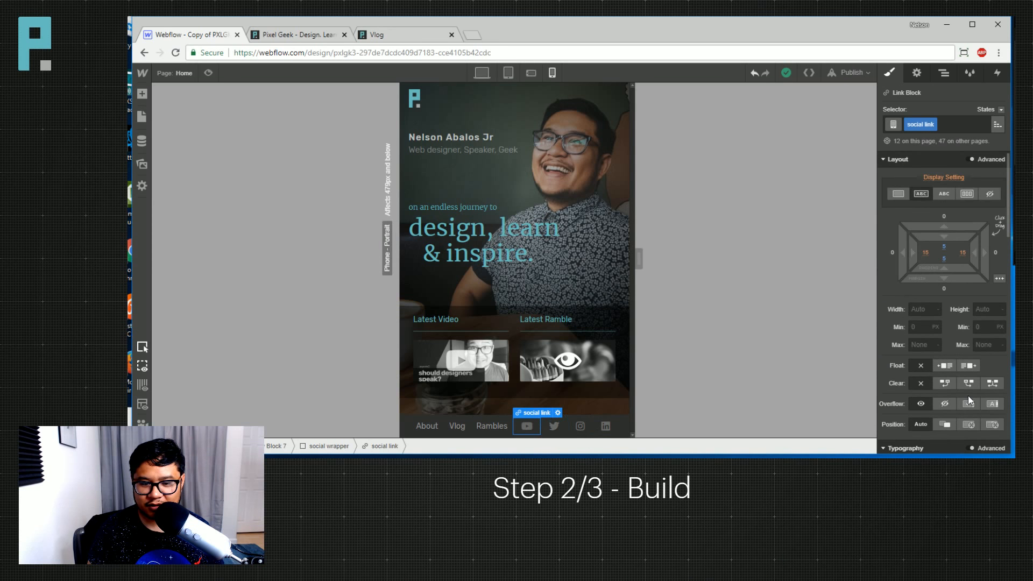
mouse_move(913, 255)
left_mouse_down()
mouse_move(636, 247)
mouse_move(612, 256)
mouse_move(649, 256)
mouse_move(632, 257)
left_mouse_up()
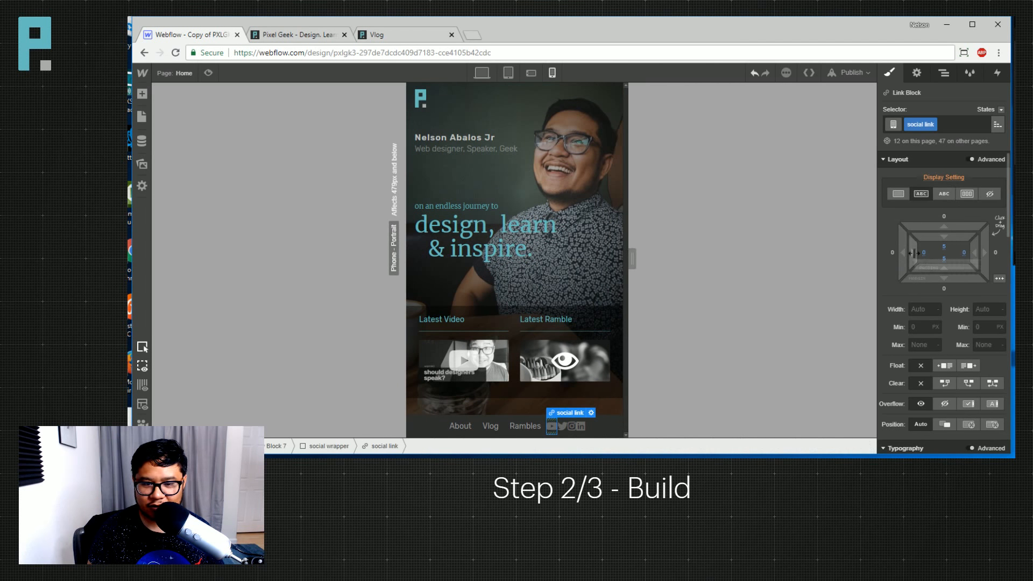
left_click_drag(913, 254, 921, 253)
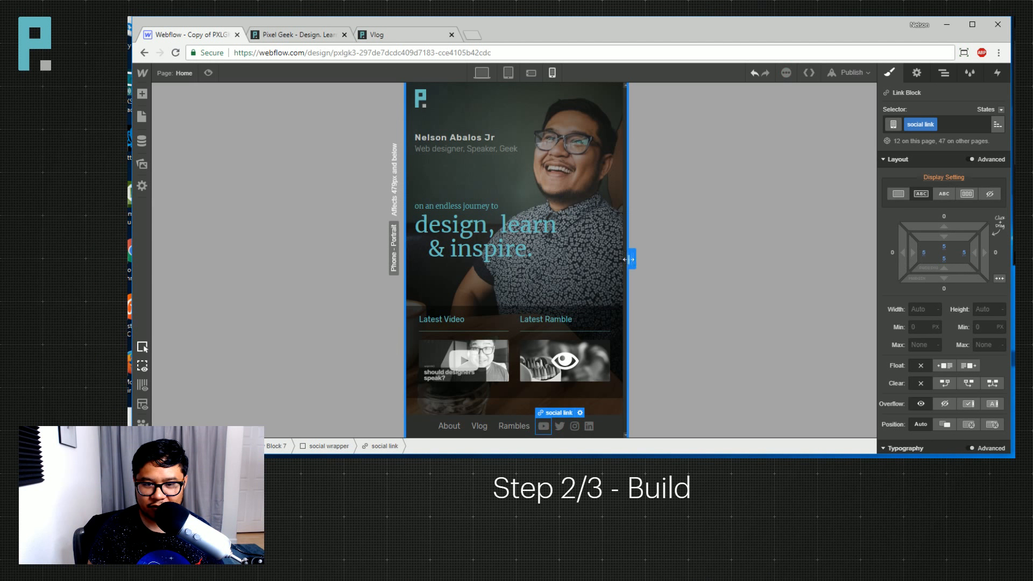
Check the footer at a 320 px canvas width and set the social links' left padding to 1 vw.
left_click_drag(633, 258, 609, 264)
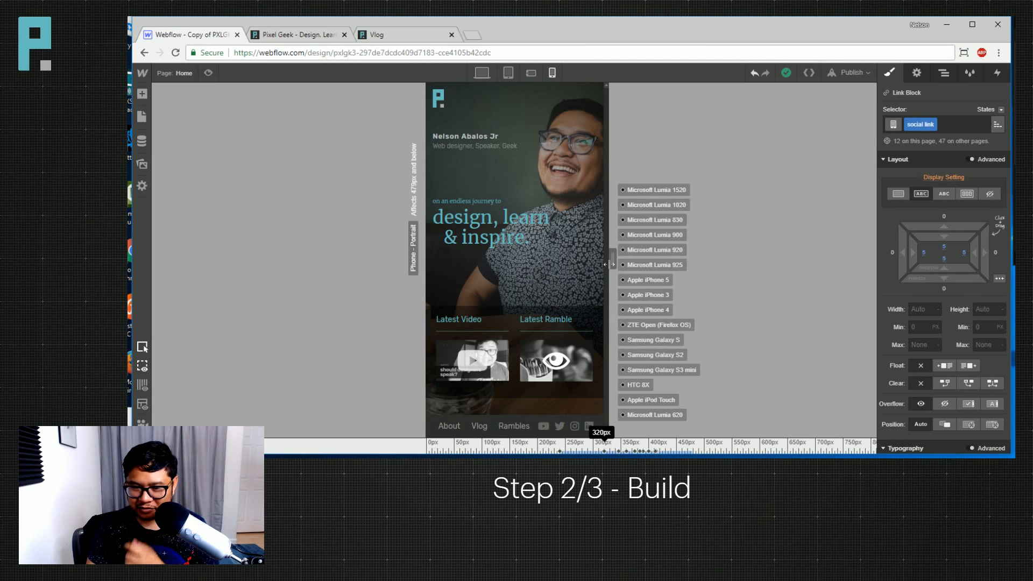
left_click_drag(610, 264, 645, 273)
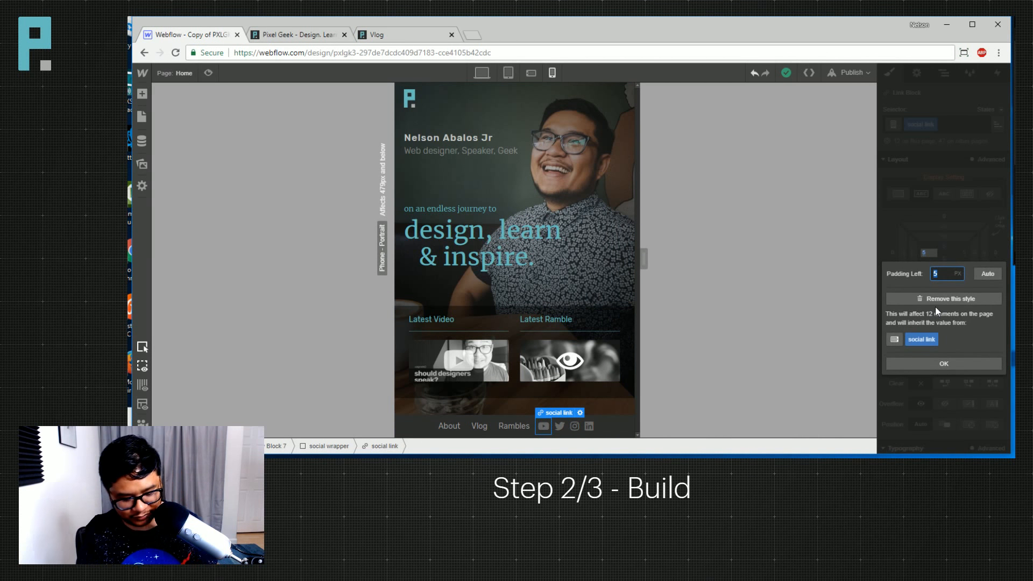
key("Return")
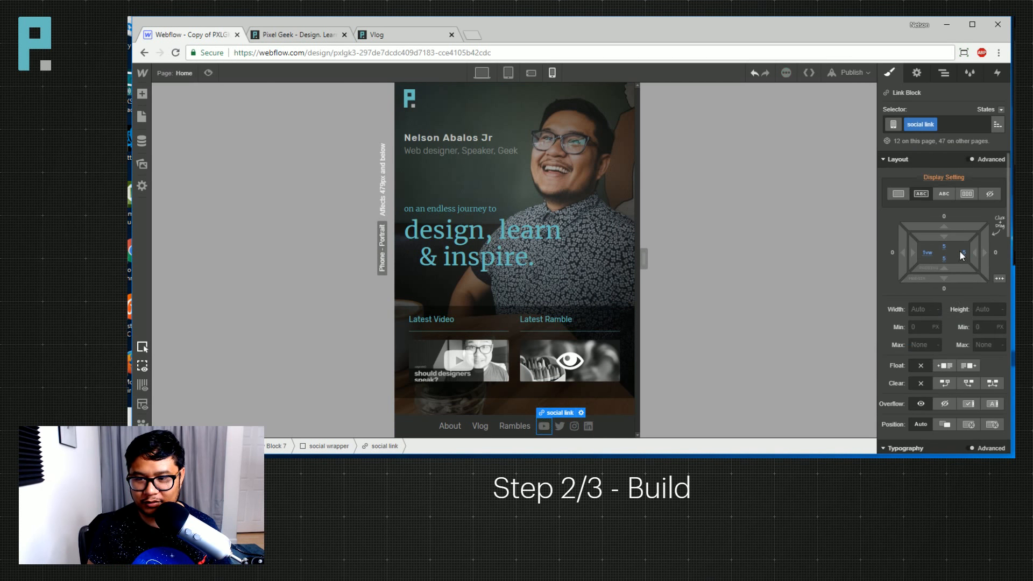
Set the left and right padding of the footer's social links to 2 vw in phone portrait.
left_click(964, 253)
type("1vw")
key("Return")
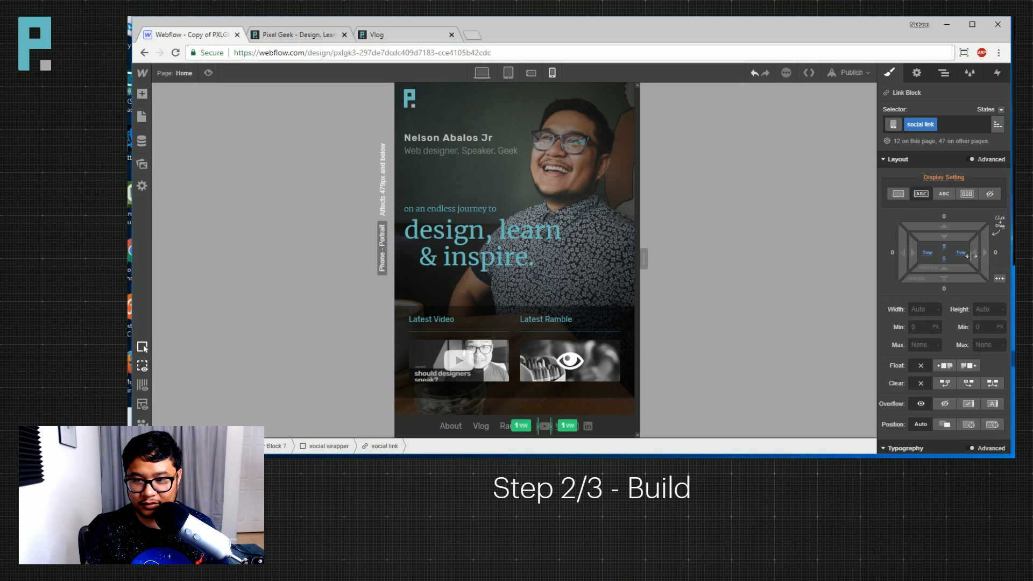
left_click_drag(972, 256, 970, 256)
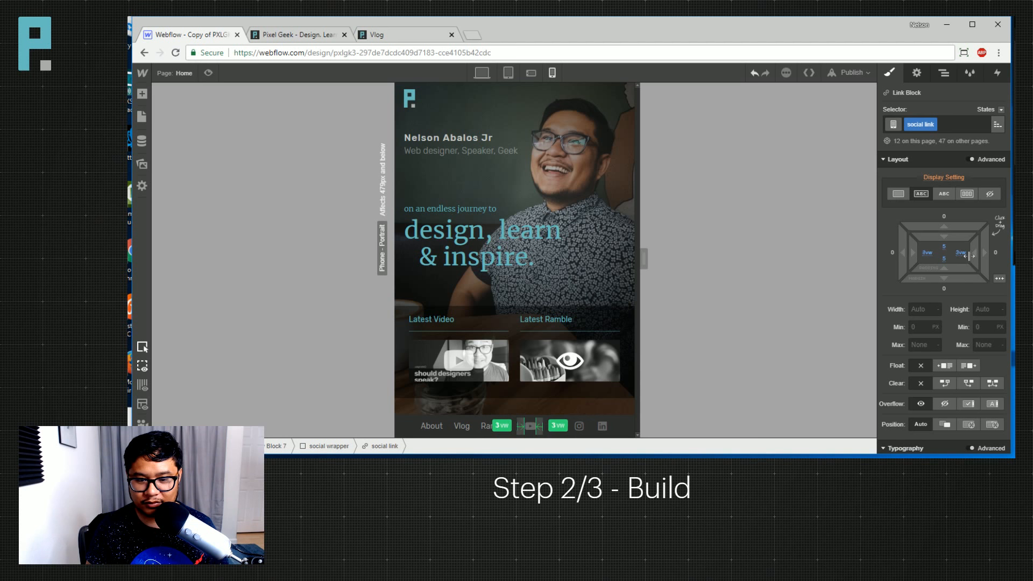
mouse_move(644, 259)
left_mouse_down()
mouse_move(601, 260)
mouse_move(628, 260)
left_mouse_up()
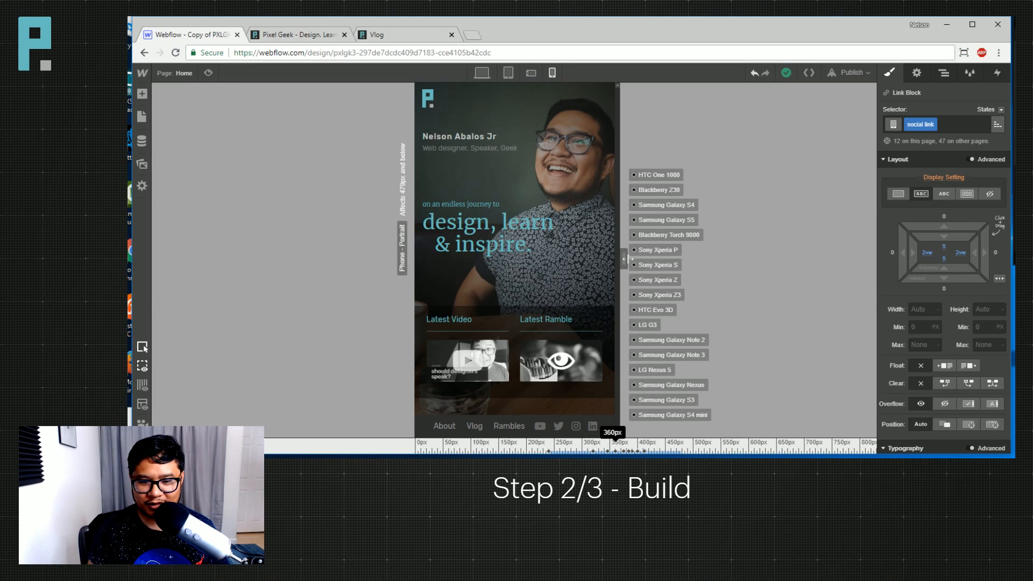
Set the bottom offset of the hp col 2 block to 41 px and check the layout at a wider canvas width.
mouse_move(628, 259)
left_mouse_down()
mouse_move(607, 259)
mouse_move(636, 259)
left_mouse_up()
left_click(615, 317)
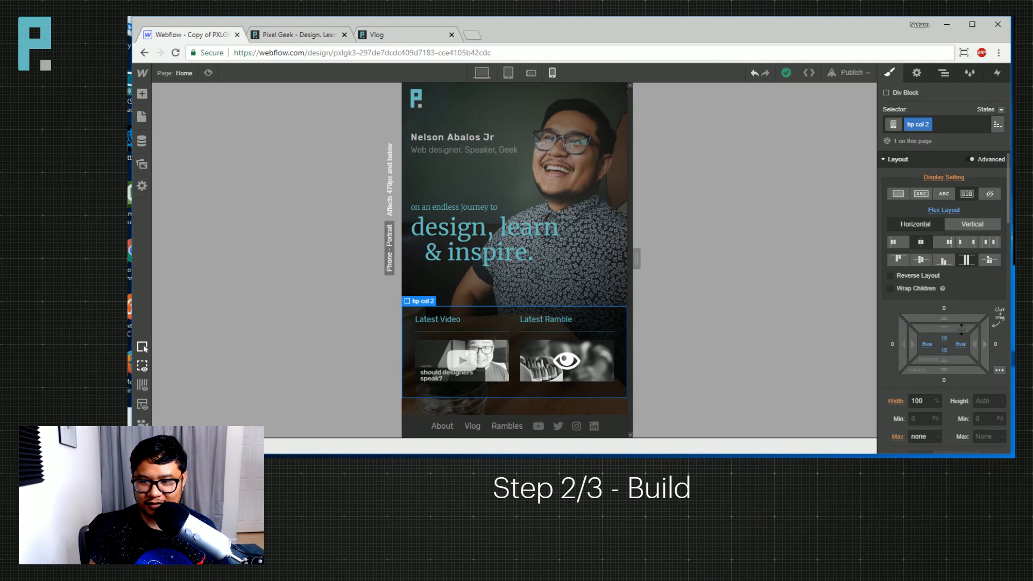
scroll(958, 355, "down", 8)
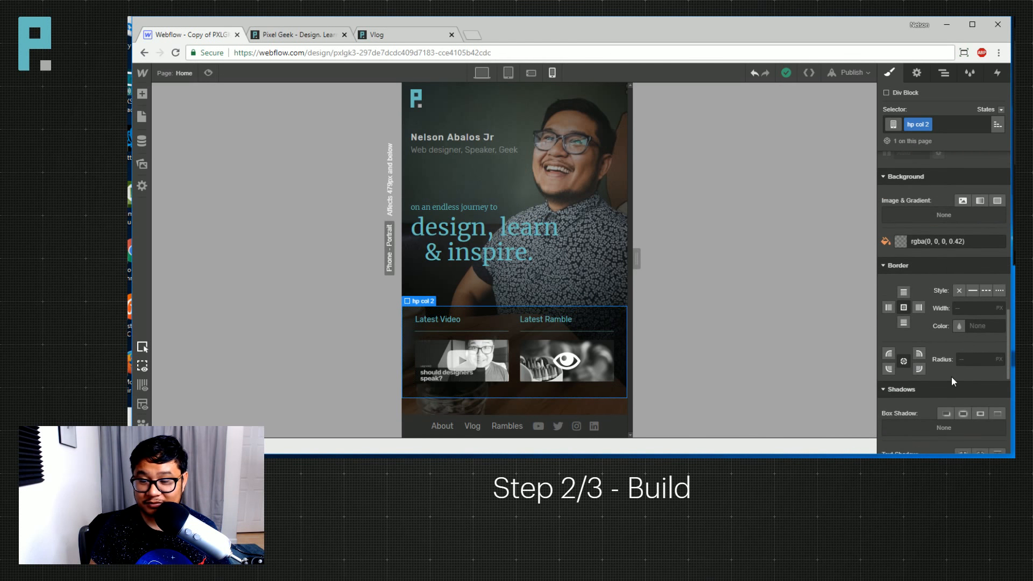
scroll(951, 377, "up", 3)
scroll(979, 340, "up", 2)
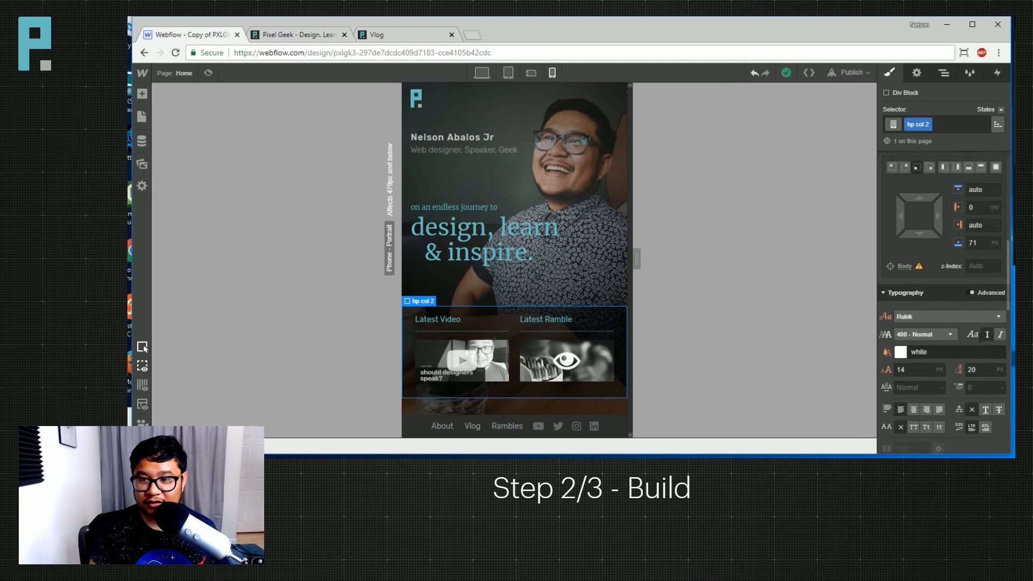
scroll(980, 343, "down", 2)
left_click_drag(920, 326, 945, 375)
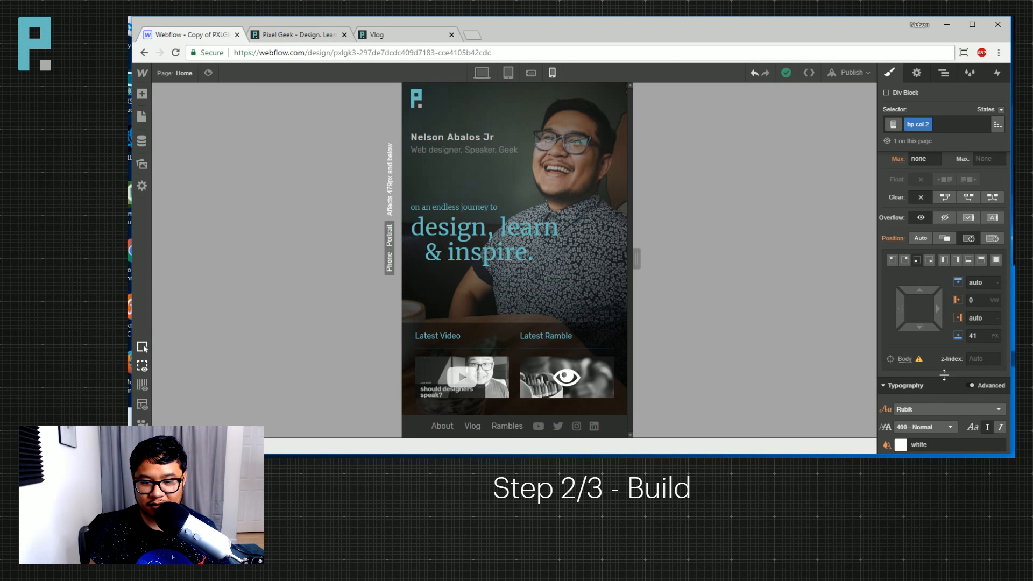
mouse_move(636, 259)
left_mouse_down()
mouse_move(697, 255)
mouse_move(604, 256)
mouse_move(679, 261)
mouse_move(640, 259)
left_mouse_up()
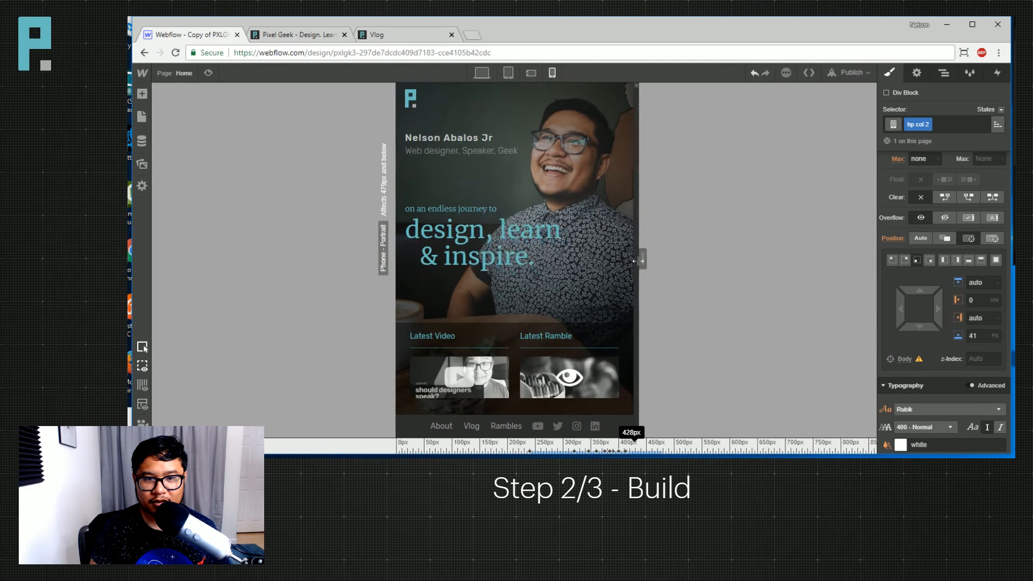
Preview the home page in phone portrait and check how the latest content block sits above the footer.
left_click(850, 72)
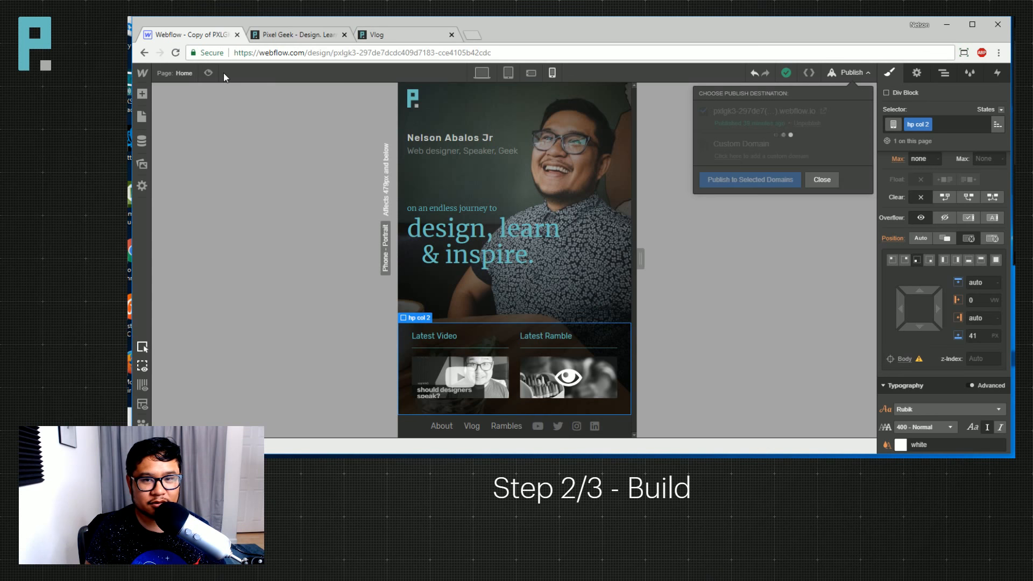
left_click(208, 76)
left_click(208, 74)
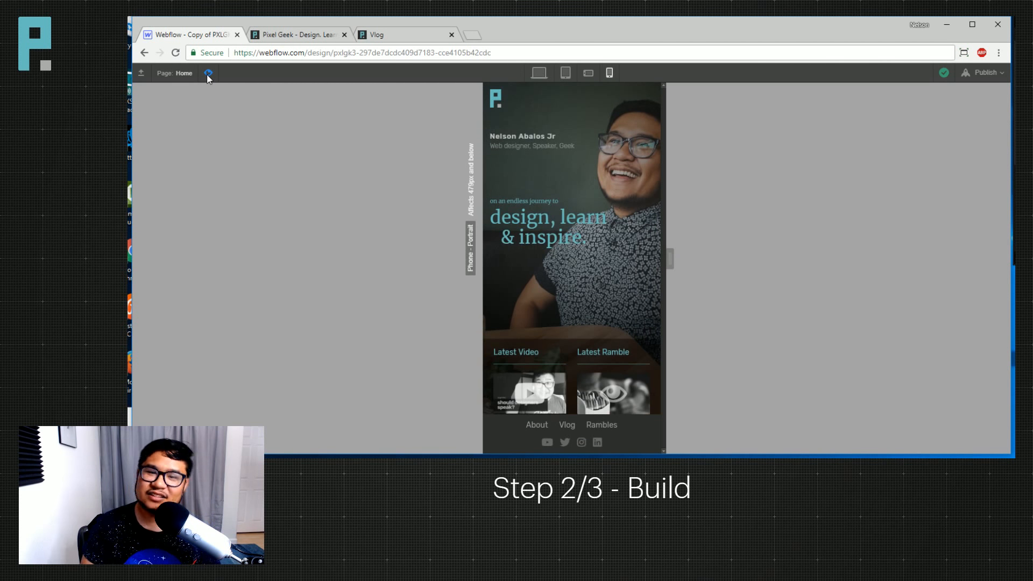
left_click(208, 74)
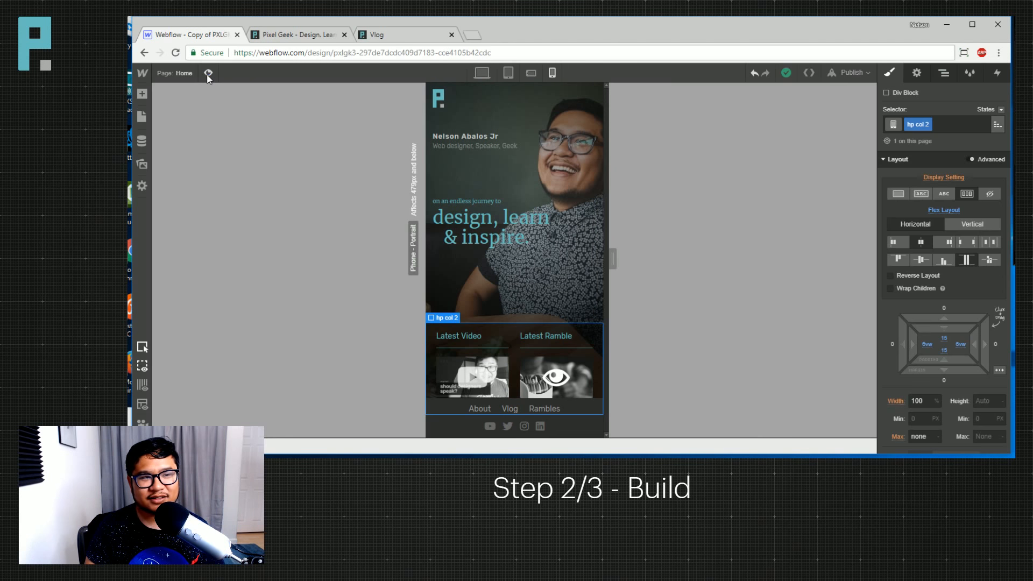
left_click(208, 74)
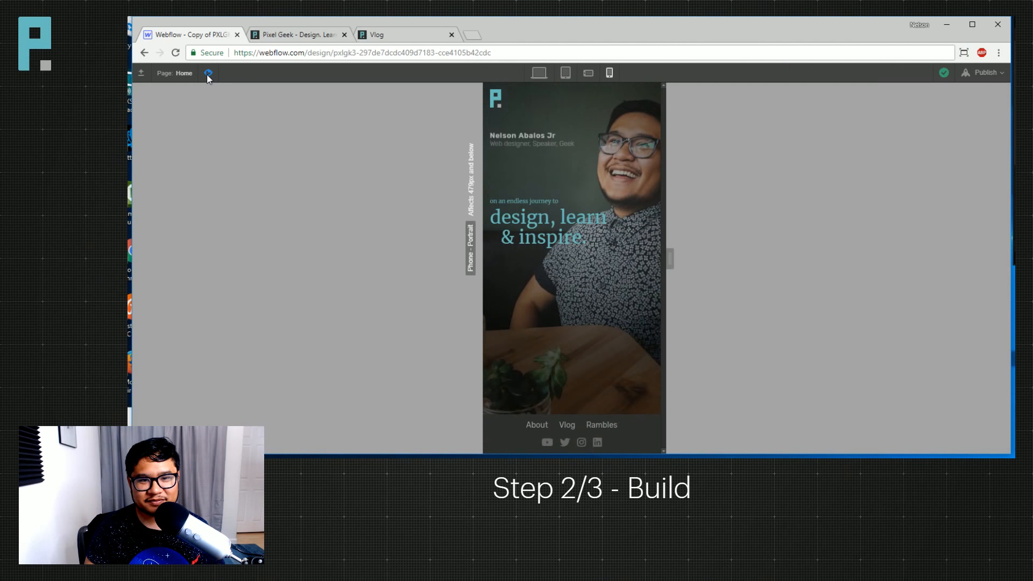
left_click(207, 75)
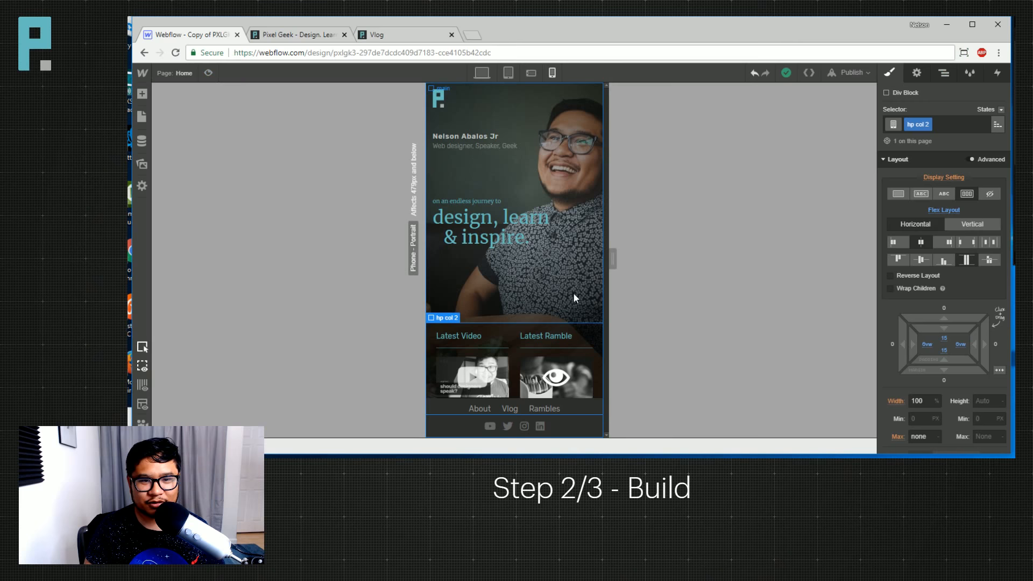
Try the centre and bottom-centre position presets on the main block's IE_25Vjw.jpg background image, then apply the top-left preset.
left_click(551, 277)
scroll(941, 286, "down", 6)
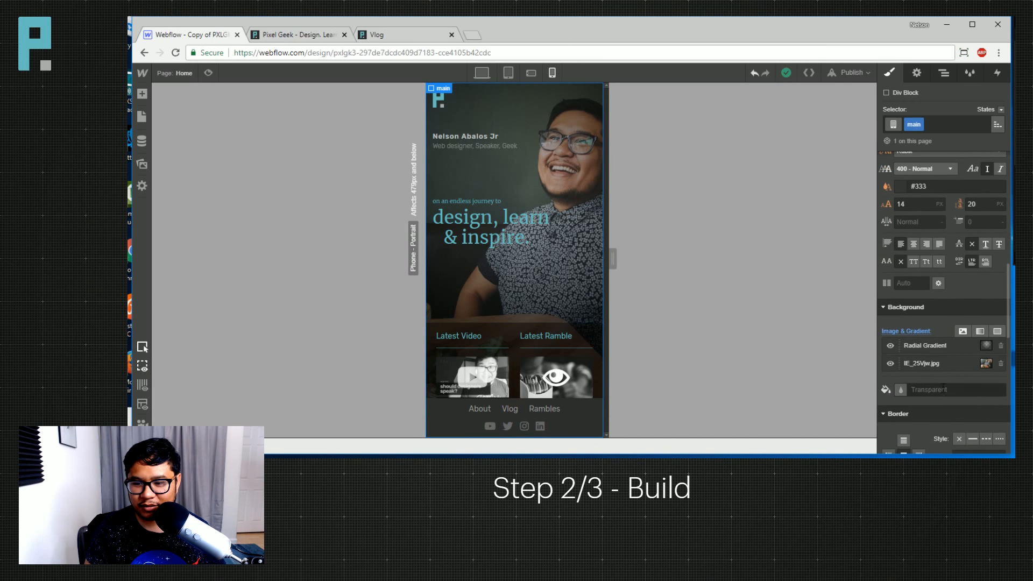
left_click(926, 364)
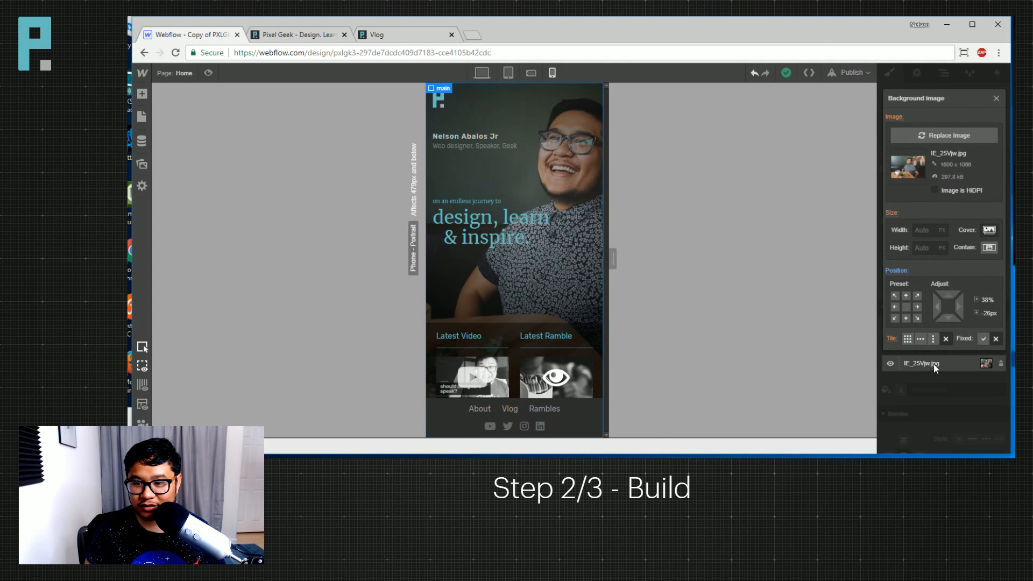
left_click(907, 308)
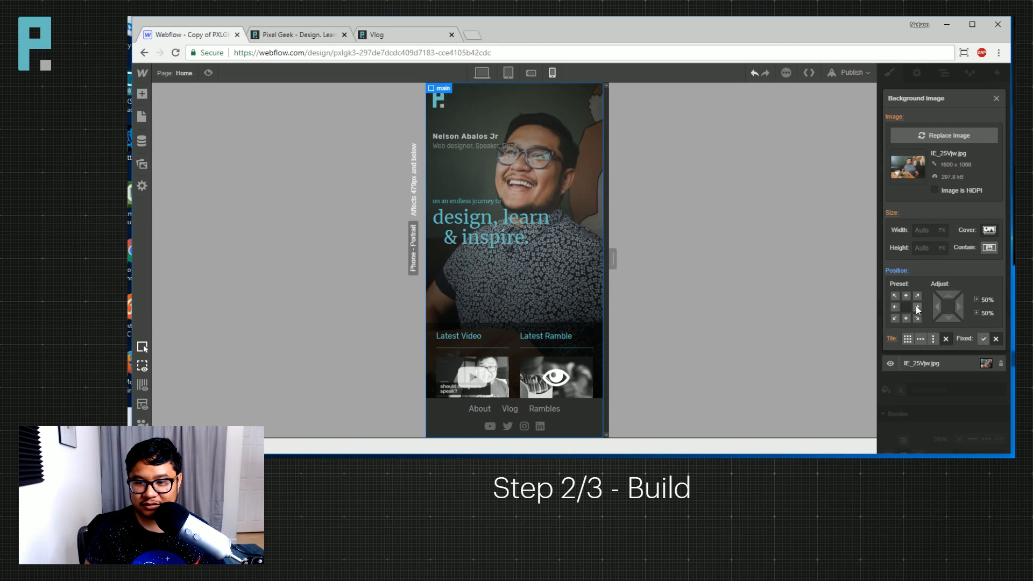
left_click(906, 319)
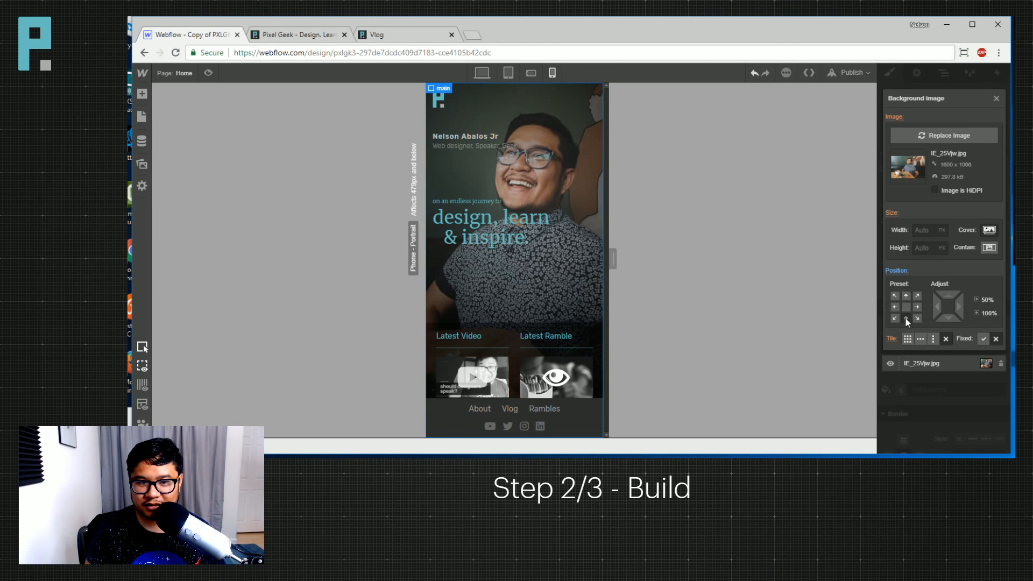
left_click(895, 296)
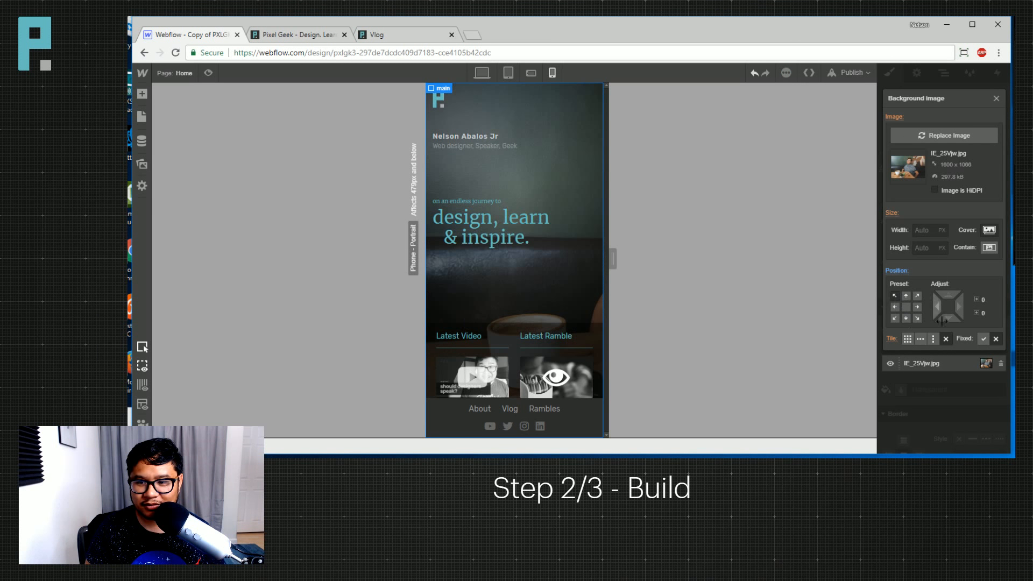
Shift the main block's background image to a horizontal position of -299 px and a vertical position of -37 px.
left_click_drag(983, 301, 528, 293)
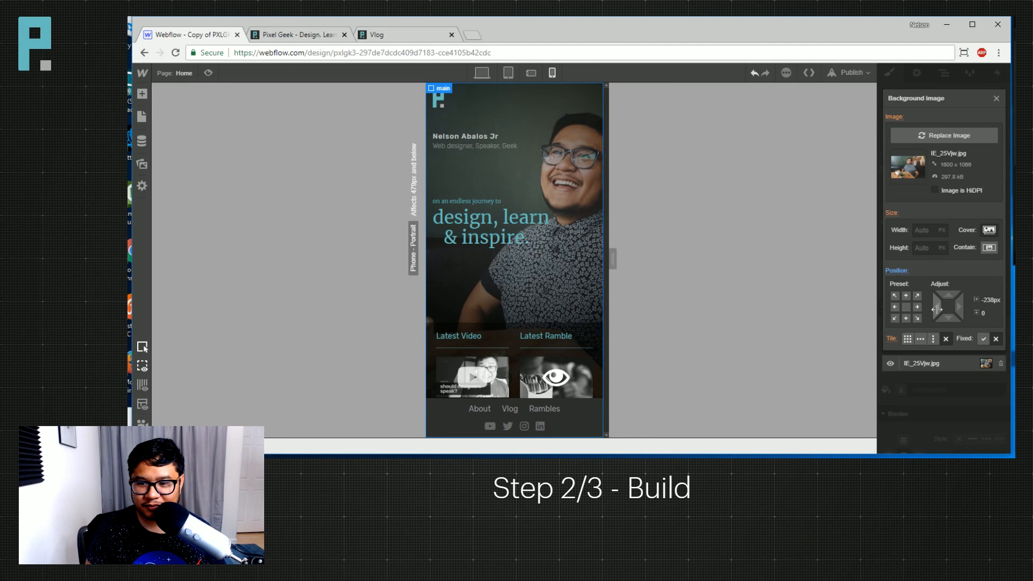
left_click_drag(918, 310, 858, 309)
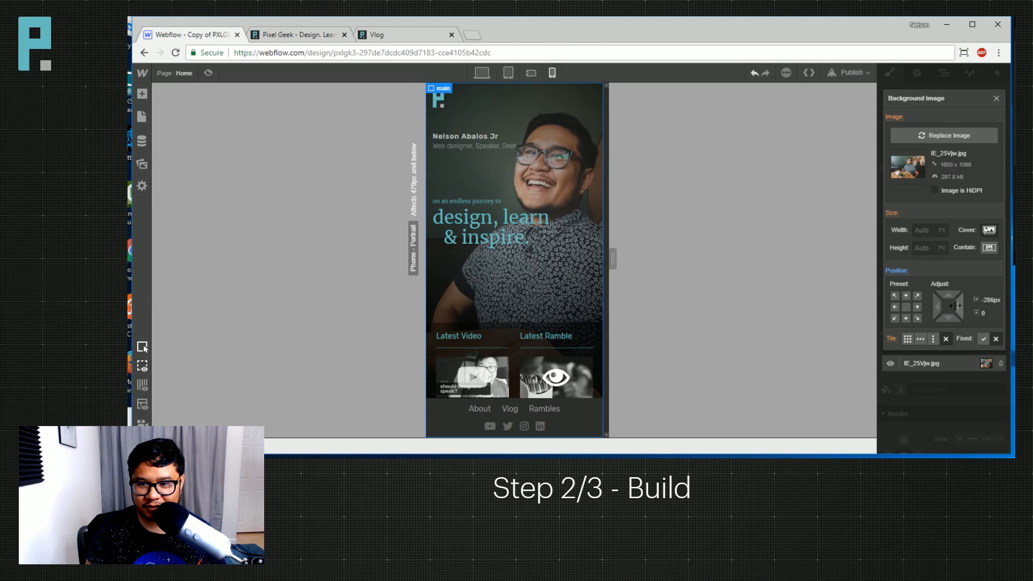
left_click_drag(948, 297, 963, 242)
left_click_drag(937, 305, 937, 305)
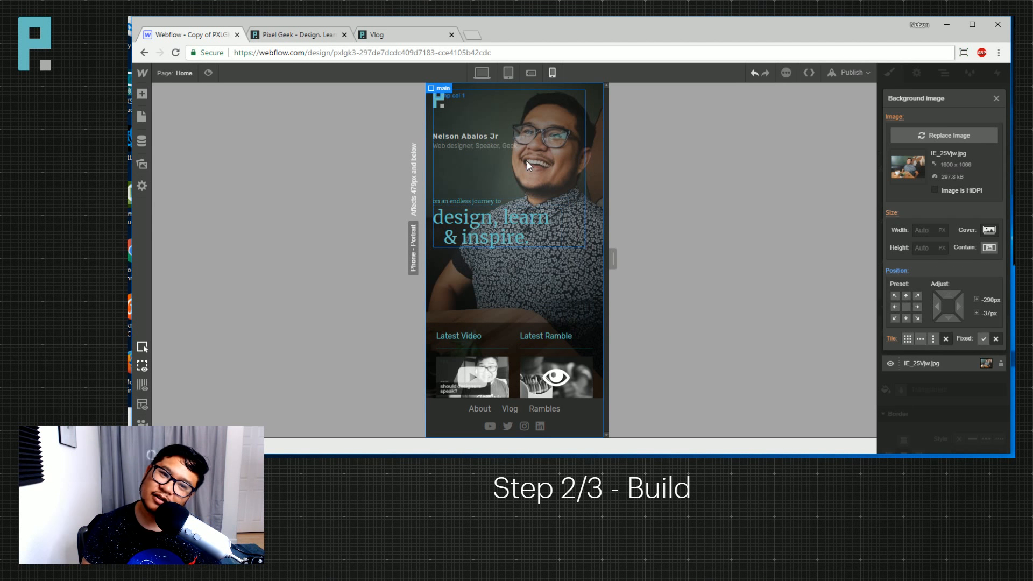
Increase the top margin of the first hp mission line to 127 px.
left_click(511, 145)
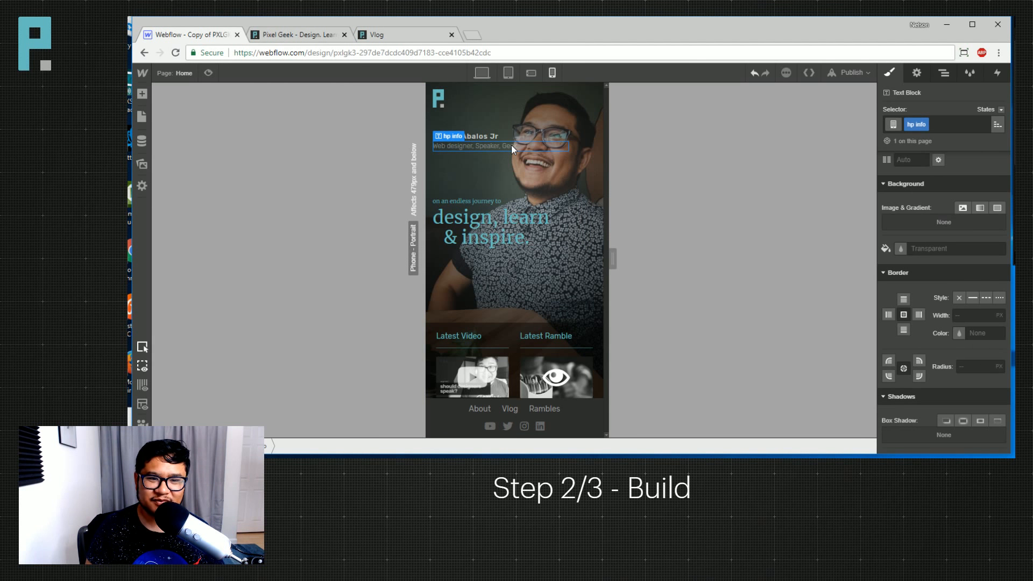
left_click(484, 196)
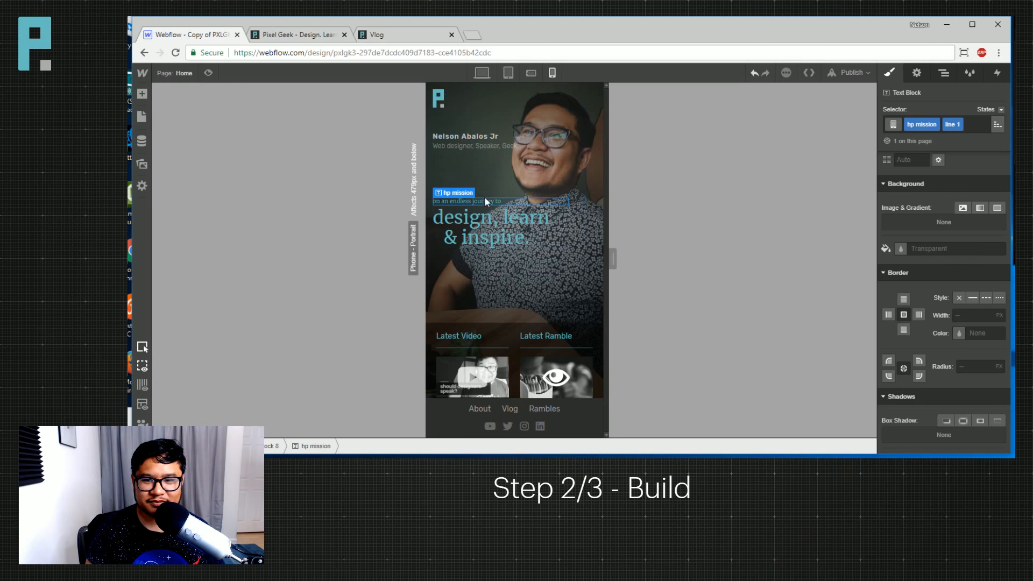
scroll(919, 294, "up", 5)
scroll(947, 293, "down", 3)
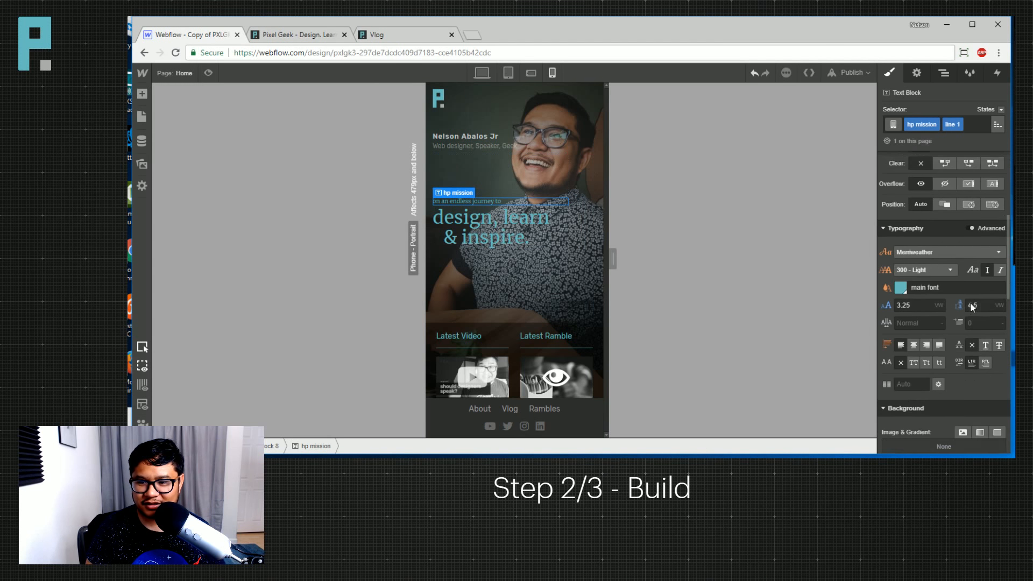
scroll(970, 303, "up", 3)
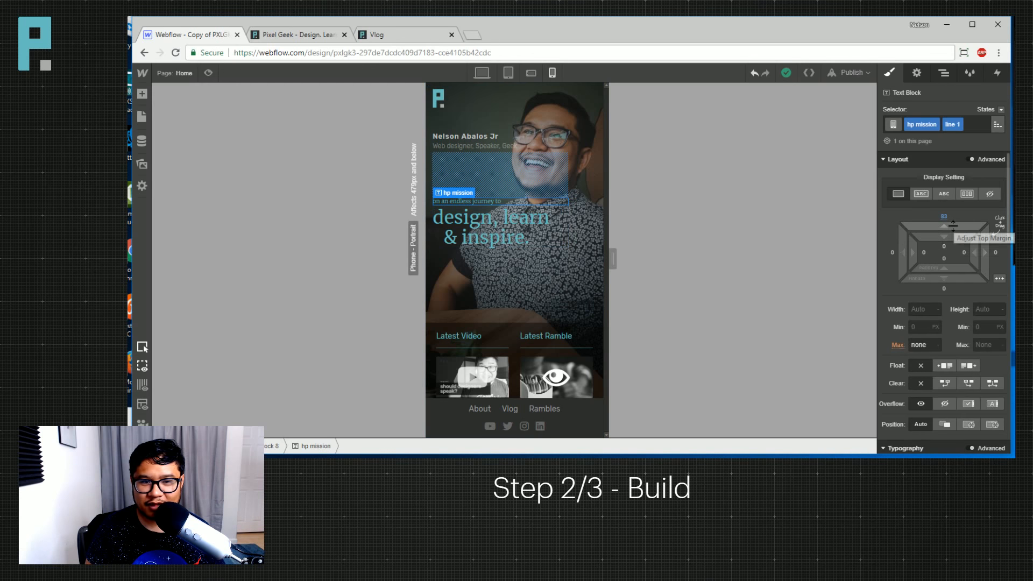
left_click_drag(952, 230, 968, 153)
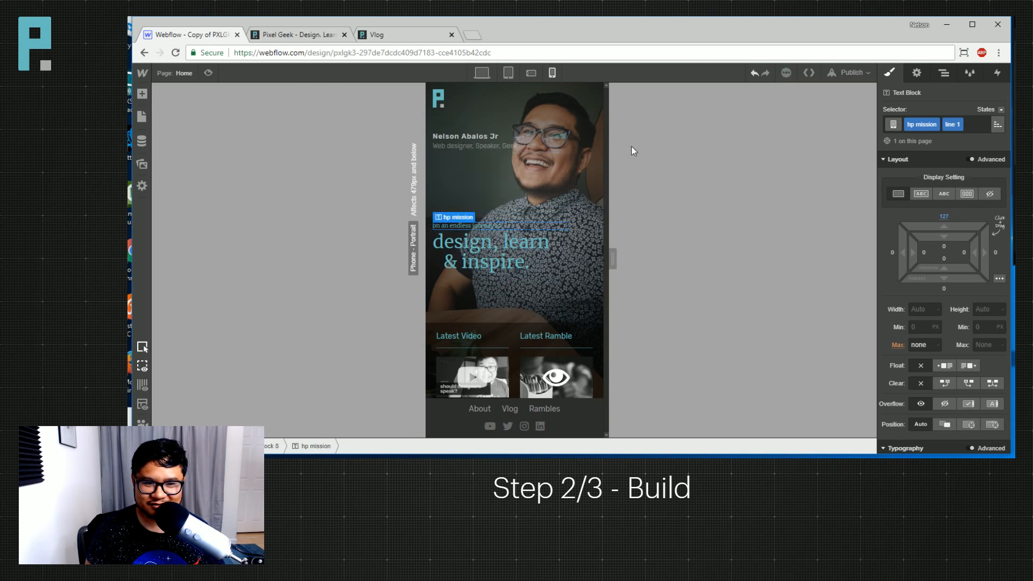
Set the hp h1 heading's top margin to 159 px and reduce the first mission line's top margin to bring it closer to the subtitle.
left_click(487, 147)
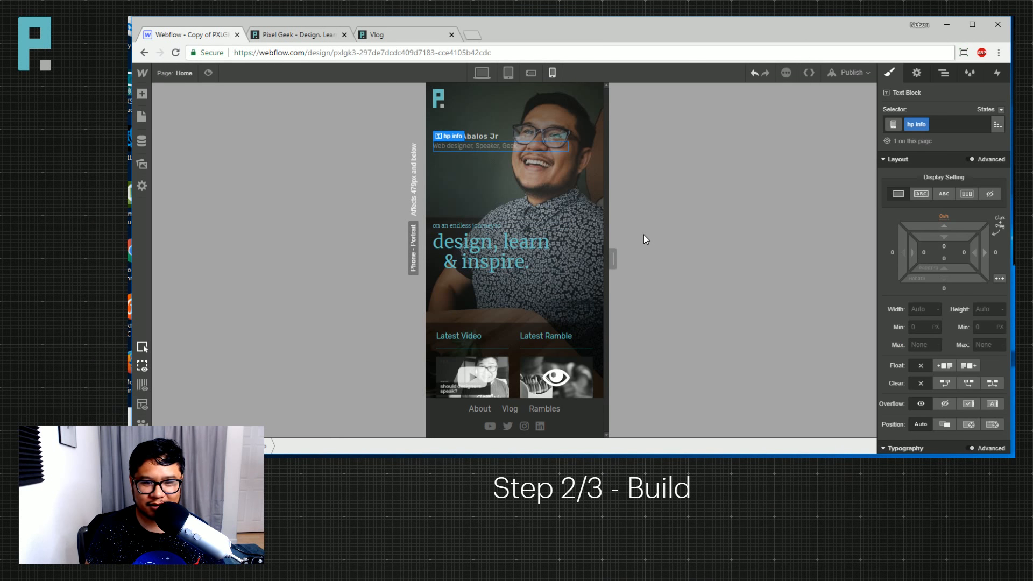
left_click(479, 137)
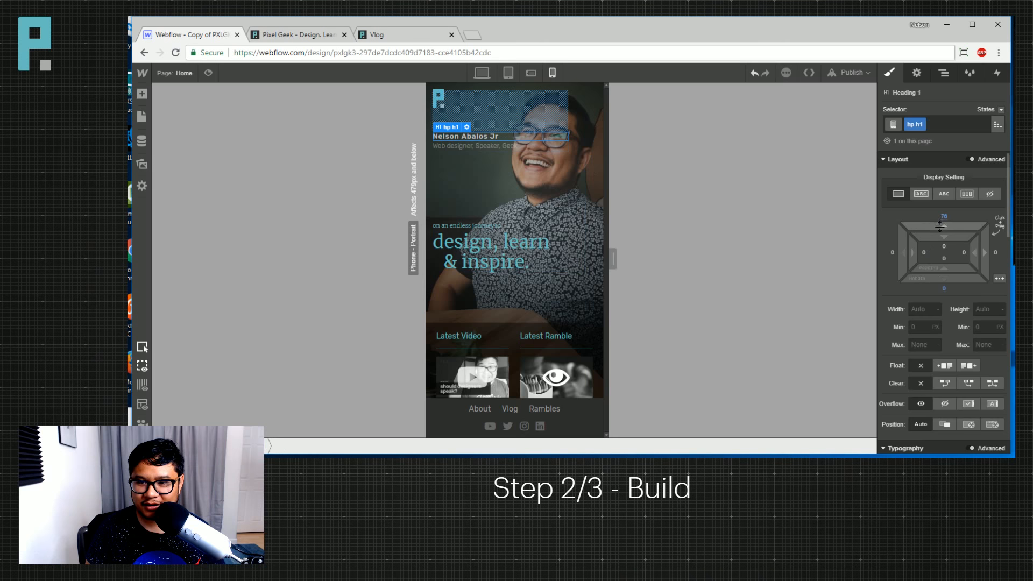
mouse_move(940, 226)
left_mouse_down()
mouse_move(943, 73)
mouse_move(947, 90)
left_mouse_up()
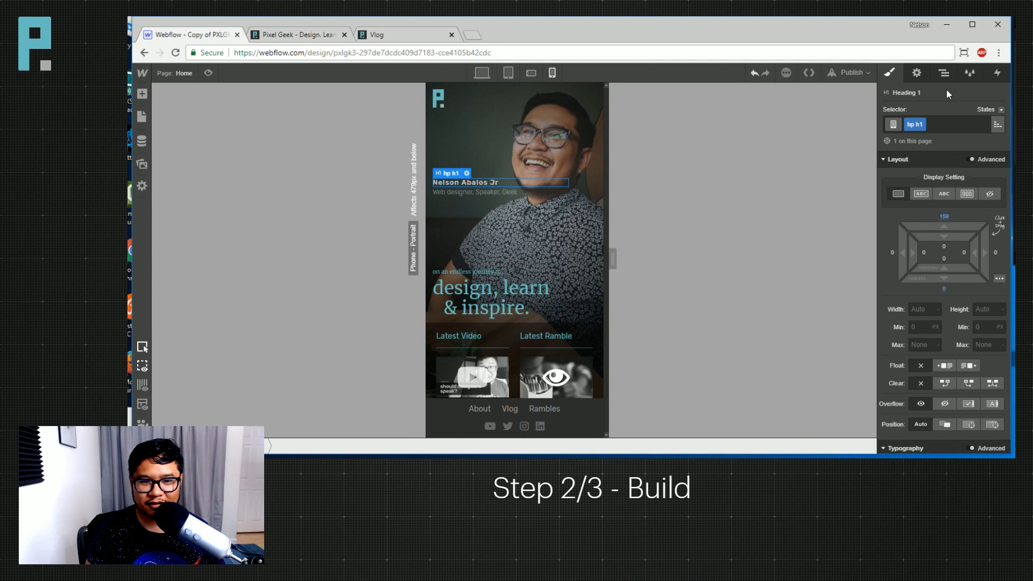
left_click(492, 270)
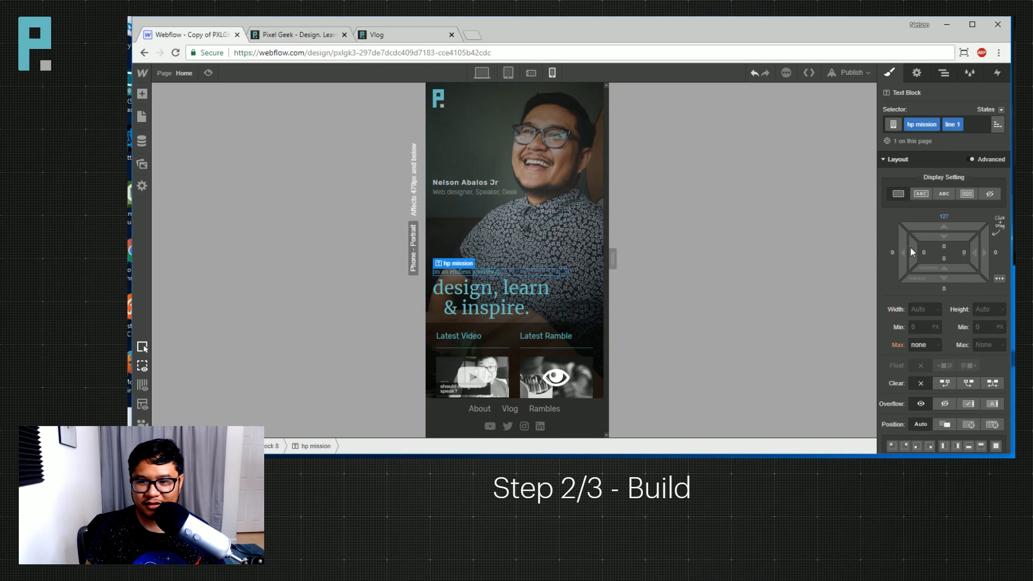
mouse_move(941, 227)
left_mouse_down()
mouse_move(939, 415)
mouse_move(937, 331)
mouse_move(939, 344)
left_mouse_up()
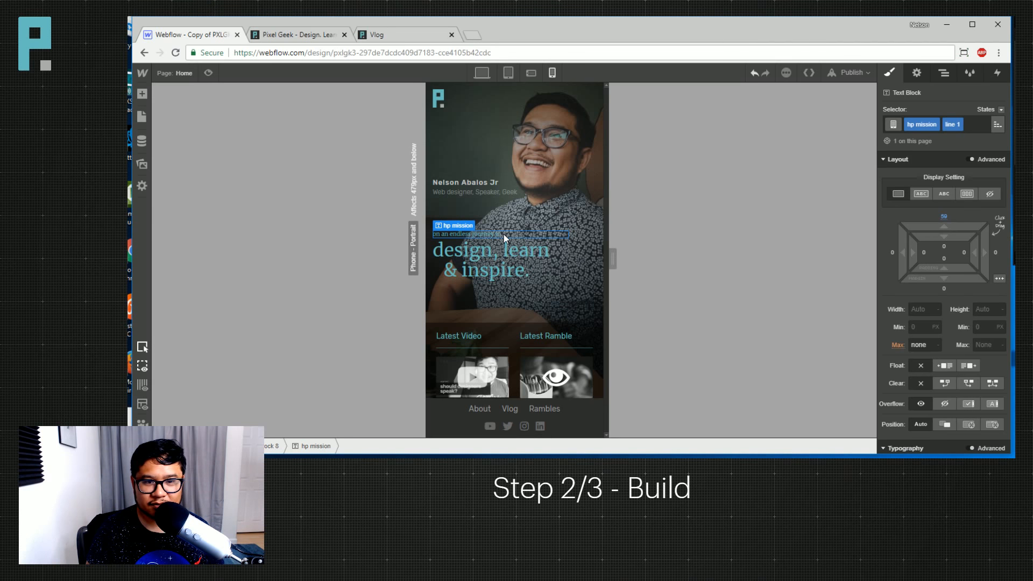
Preview the phone portrait page at its narrowest and a slightly wider canvas width, and return to editing with the hp h1 heading selected.
left_click(209, 73)
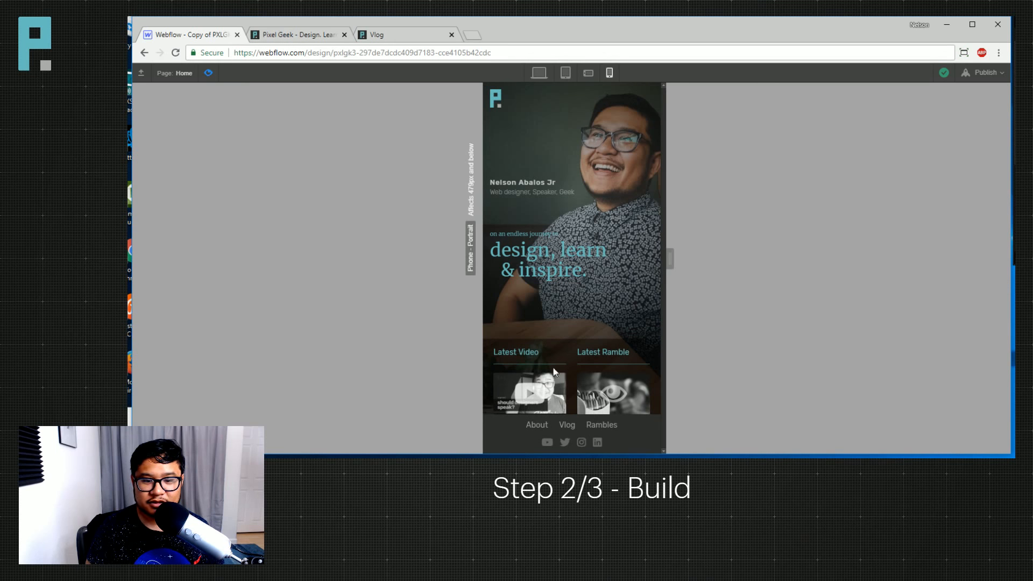
left_click_drag(671, 258, 680, 257)
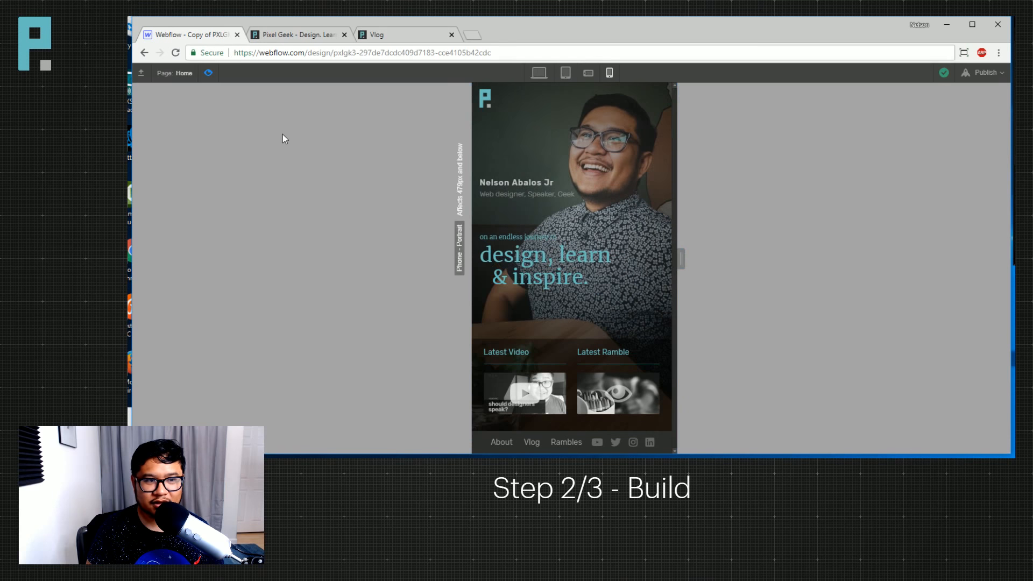
left_click(205, 76)
left_click(205, 76)
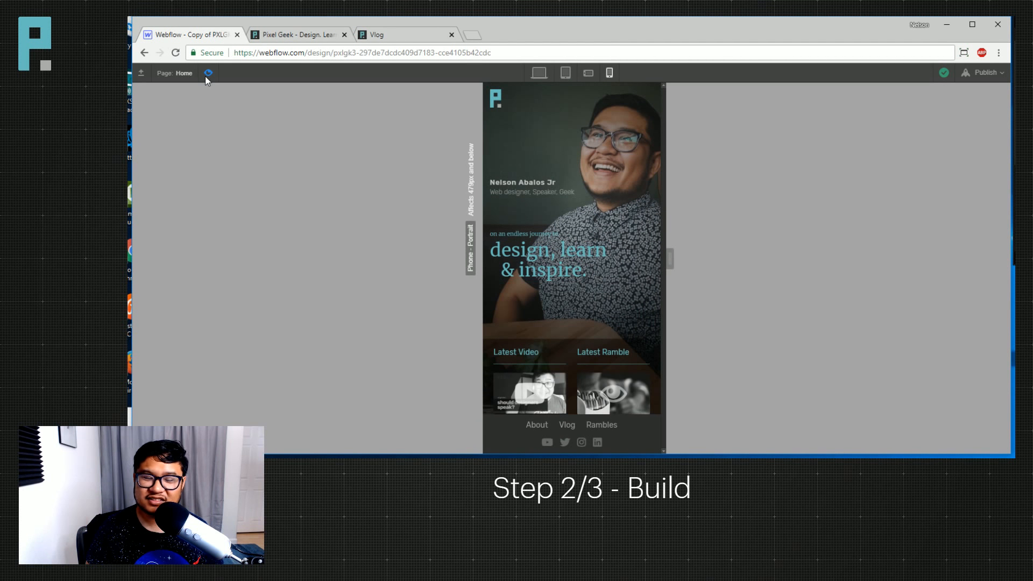
left_click(205, 76)
left_click(465, 181)
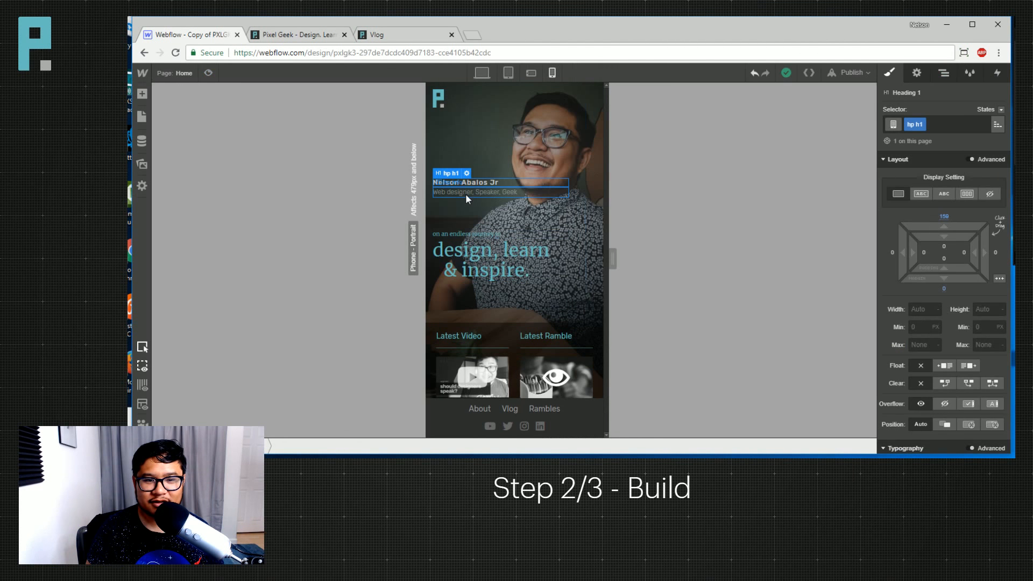
Reduce the hp h1 heading's top margin so the name sits just below the logo.
mouse_move(946, 225)
left_mouse_down()
mouse_move(962, 409)
mouse_move(964, 367)
left_mouse_up()
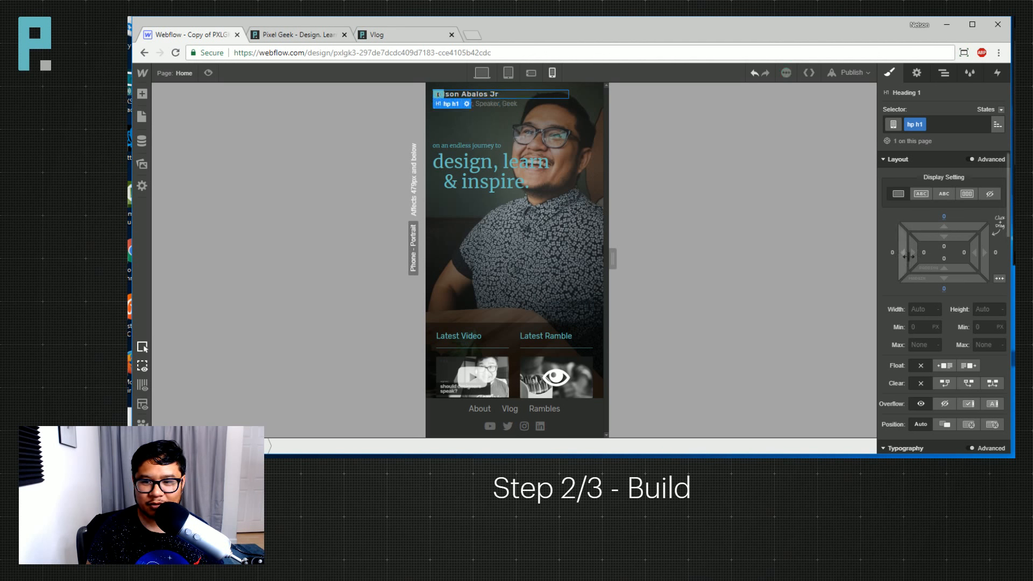
left_click_drag(914, 254, 978, 259)
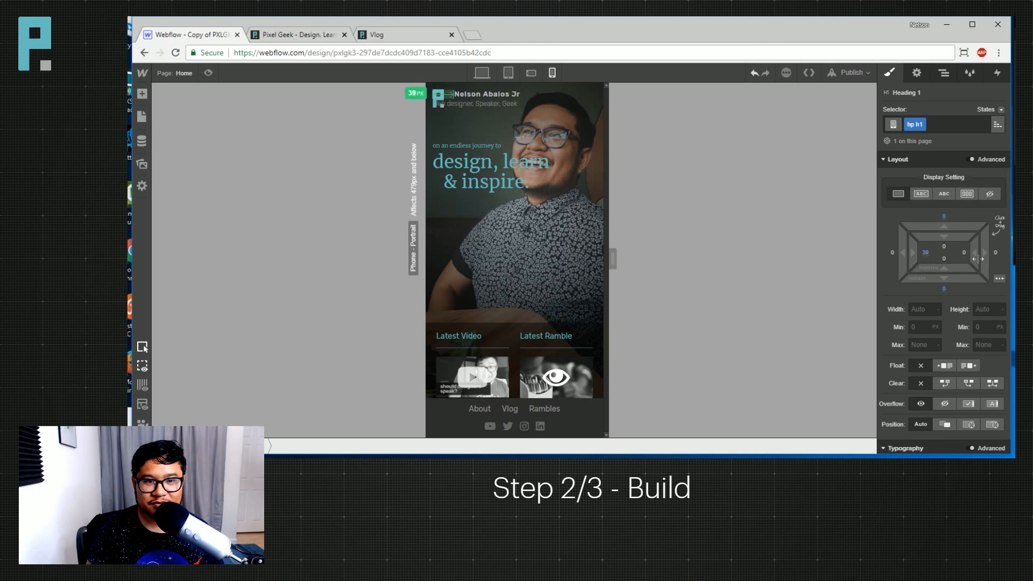
key("ctrl+z")
left_click_drag(958, 218, 954, 148)
Open the main block's background image settings and compare the Contain and Cover sizes, ending on Cover.
left_click(555, 270)
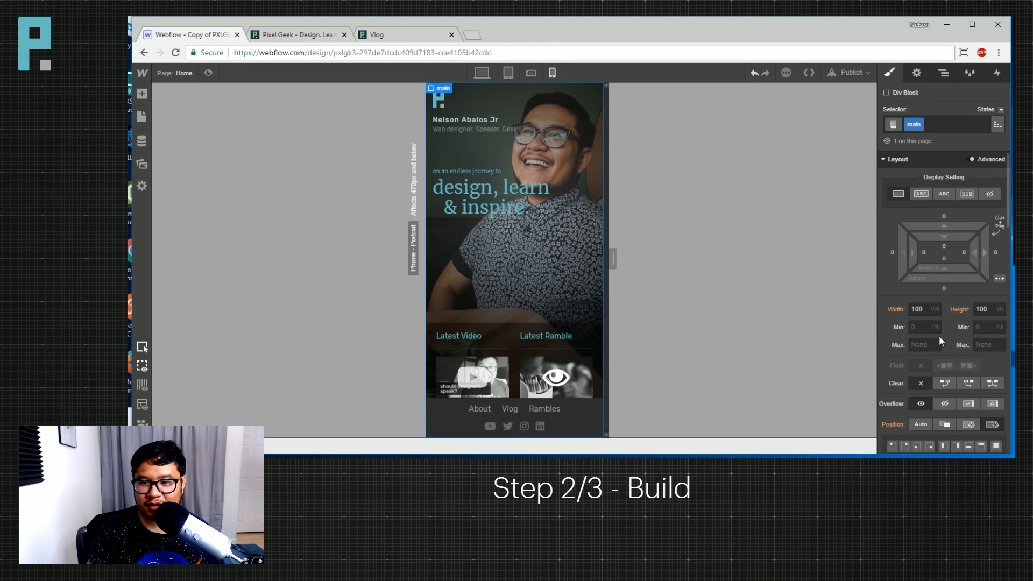
scroll(941, 333, "down", 2)
scroll(941, 332, "down", 3)
left_click(929, 308)
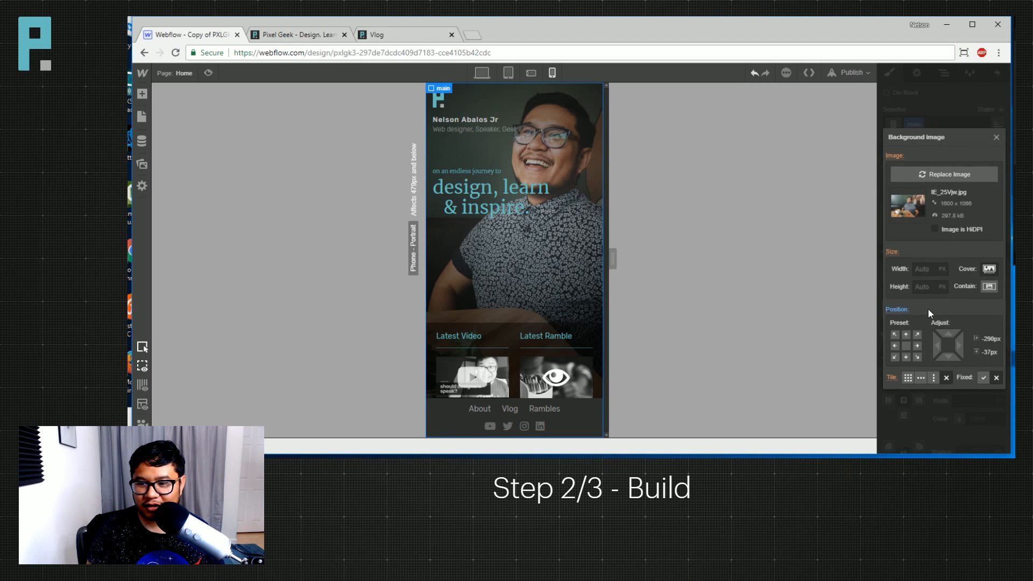
left_click(990, 270)
left_click(990, 288)
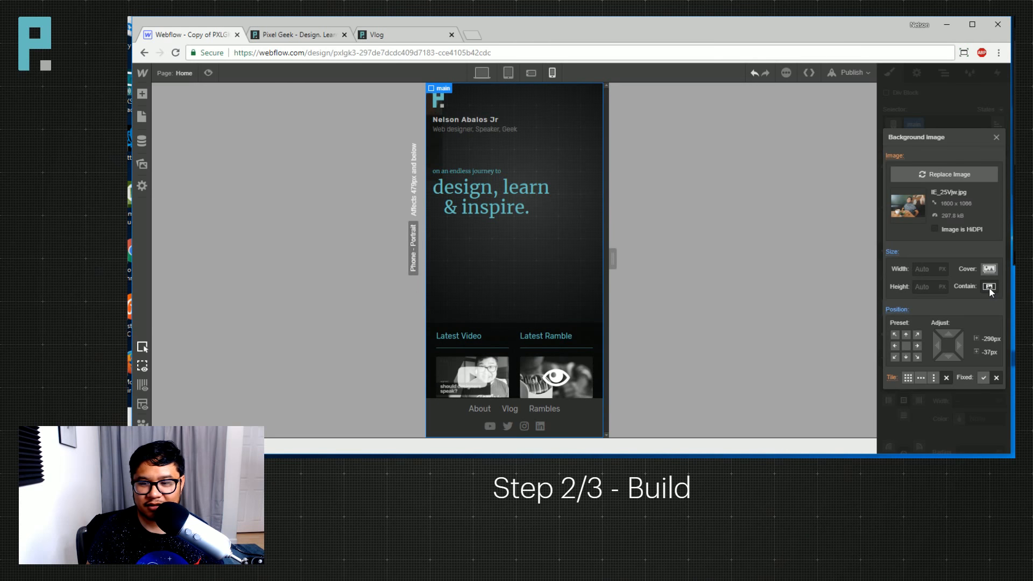
left_click(991, 270)
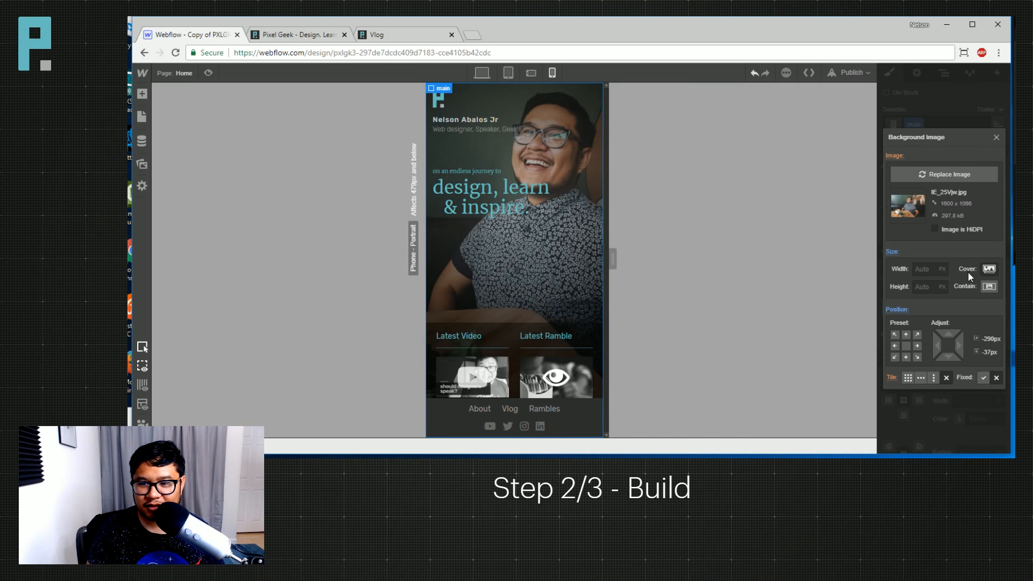
Try a background image width of 100% and larger with the top-left position preset.
left_click(919, 269)
type("100%")
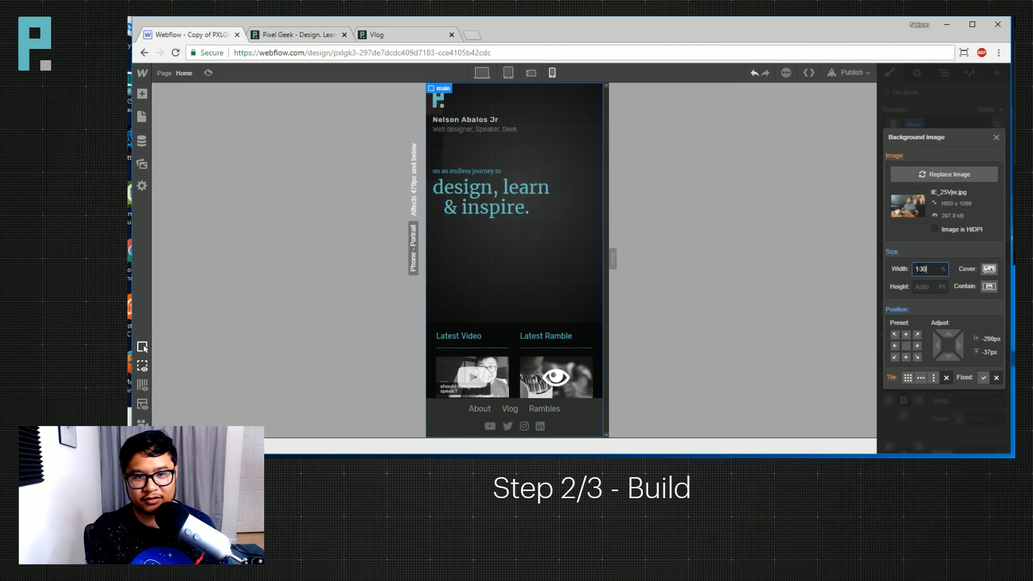
left_click(897, 335)
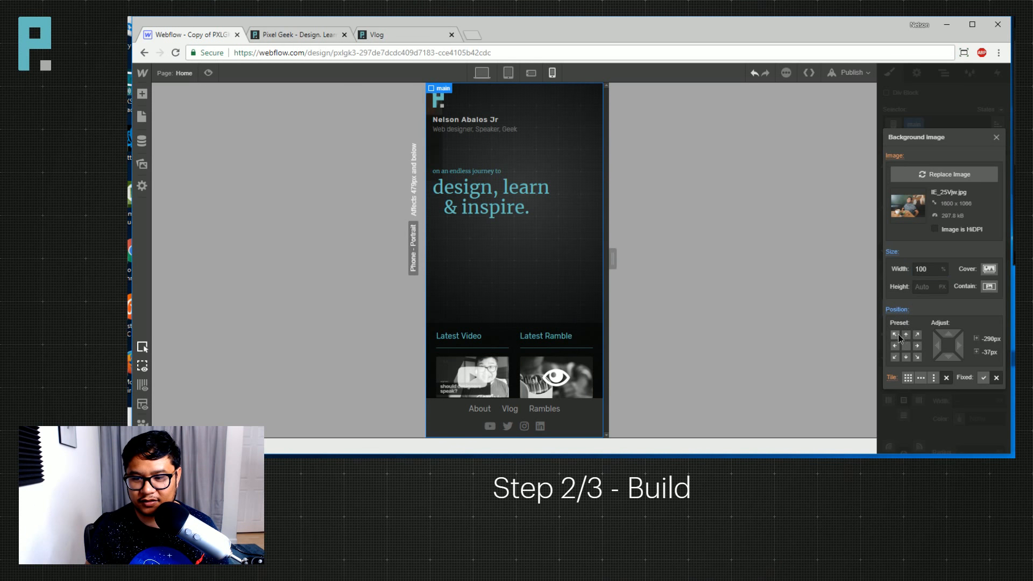
left_click(931, 268)
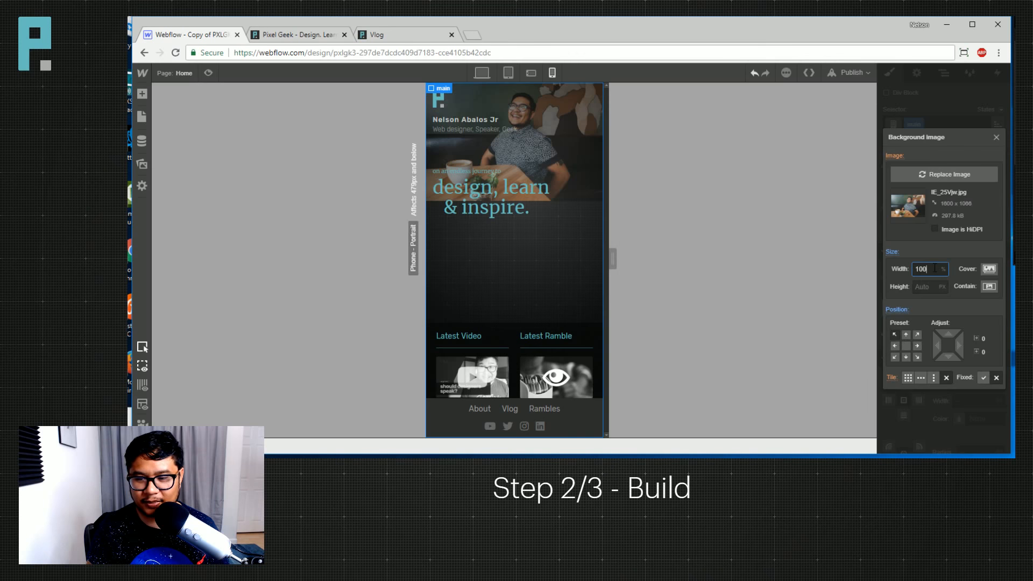
type("110")
key("shift+Up")
key("shift+Up")
key("shift+Up")
key("shift+Up")
key("shift+Up")
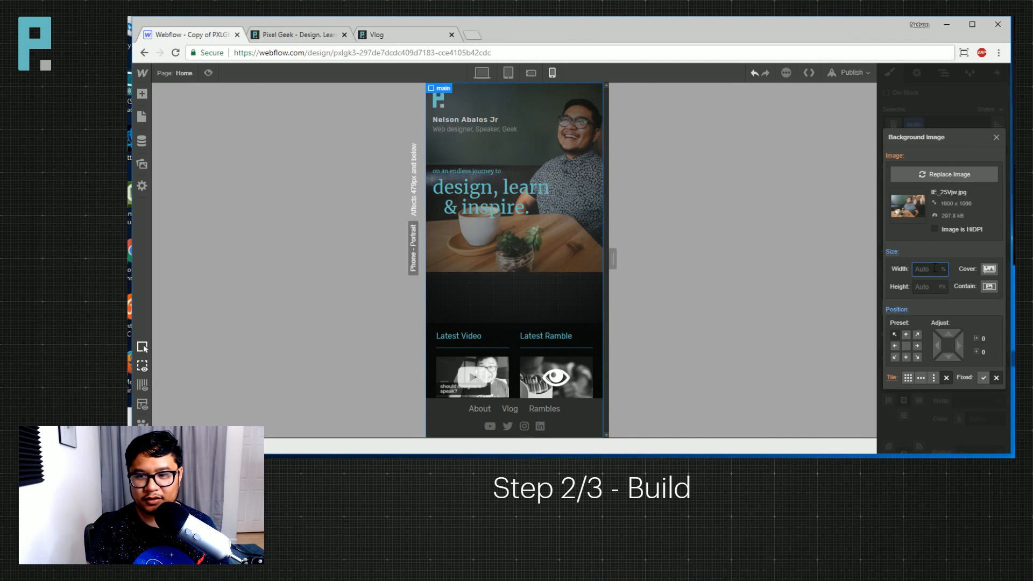
Try background image heights of 1000%, 100% and 80% with the width left on auto.
key("Tab")
type("1000")
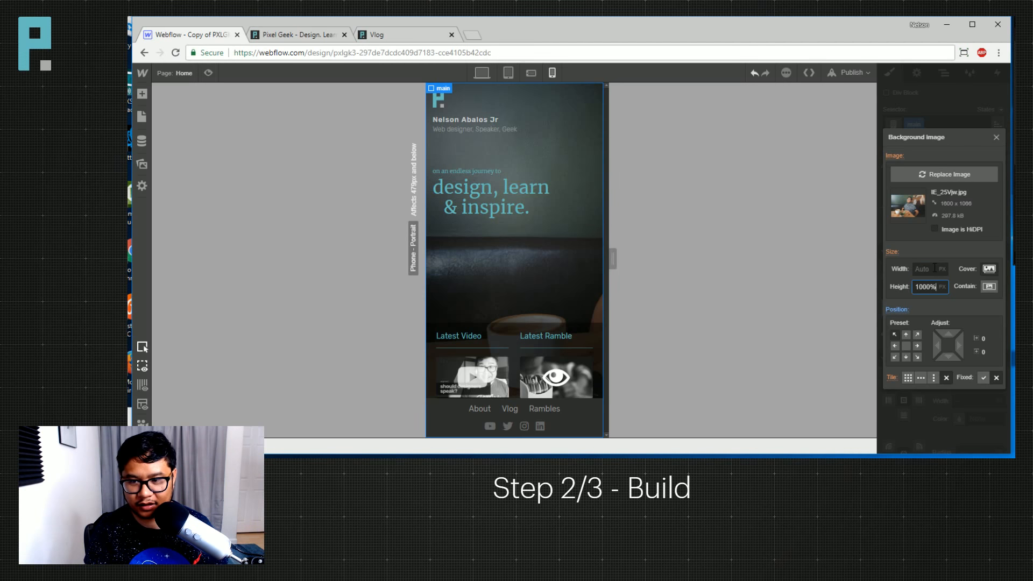
type("%")
key("Return")
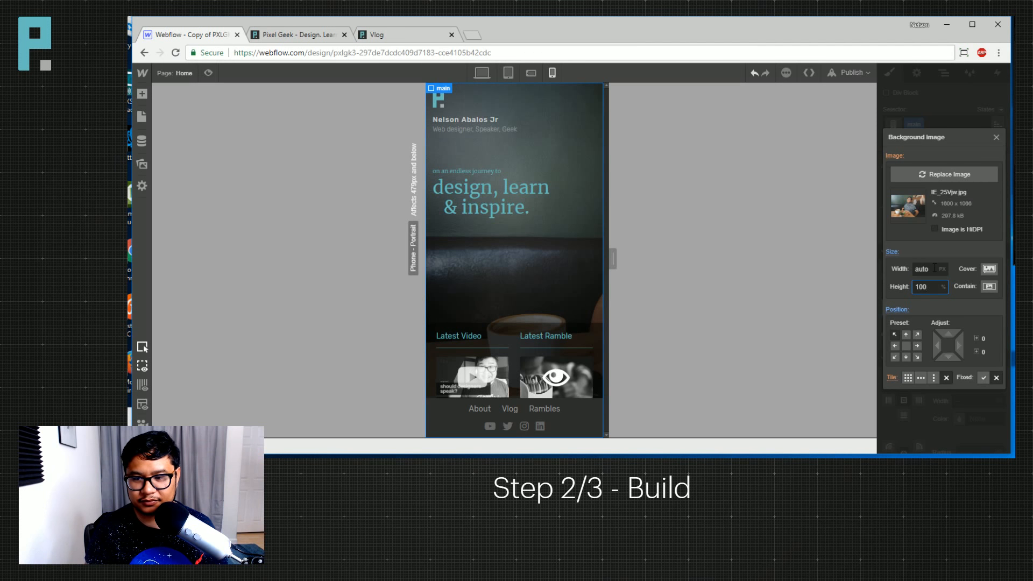
key("BackSpace")
key("BackSpace")
key("BackSpace")
type("80")
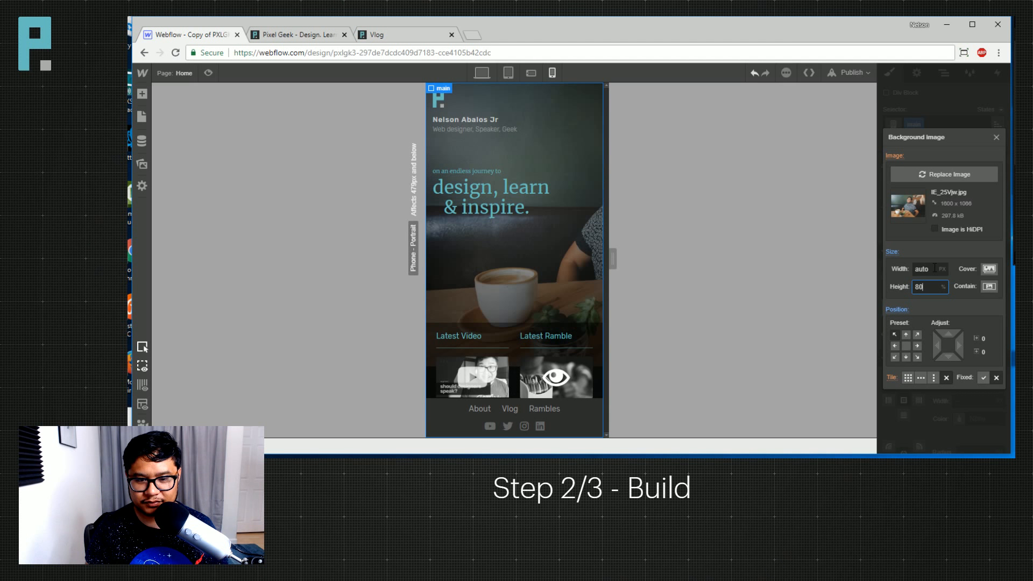
Try background image heights of 60%, 90% and 89%.
key("BackSpace")
key("BackSpace")
type("60")
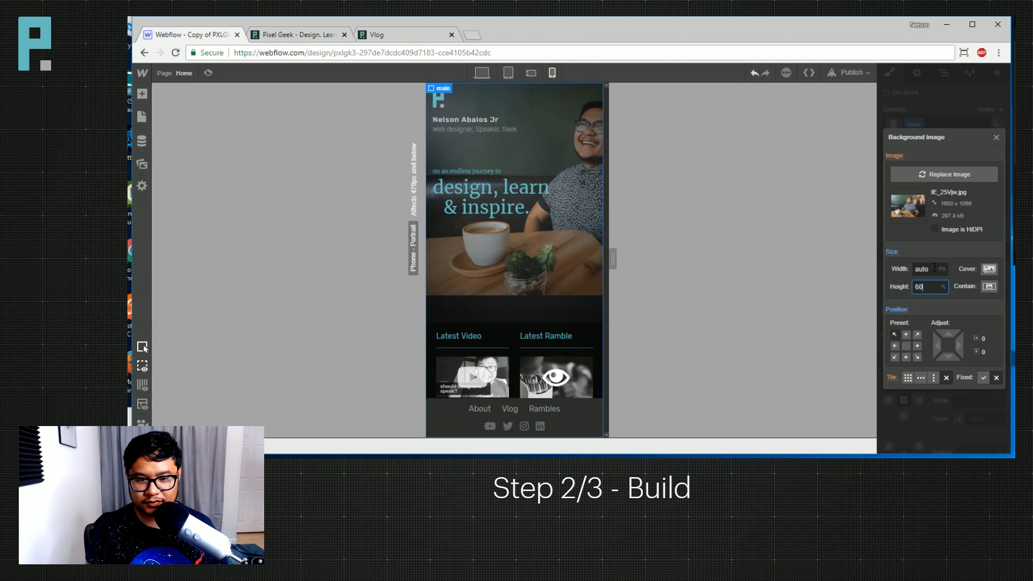
key("BackSpace")
key("BackSpace")
type("90")
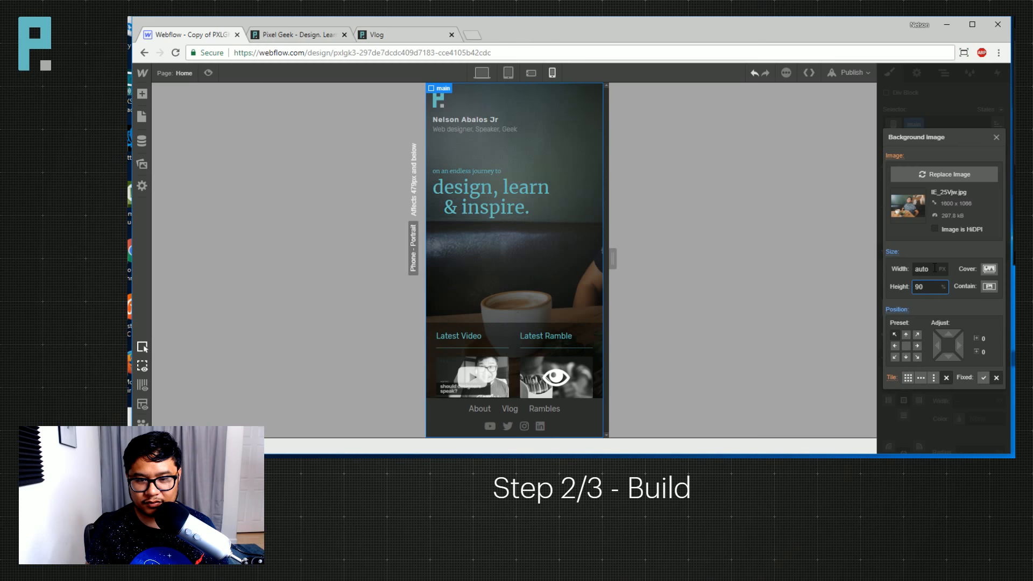
key("BackSpace")
key("BackSpace")
type("89")
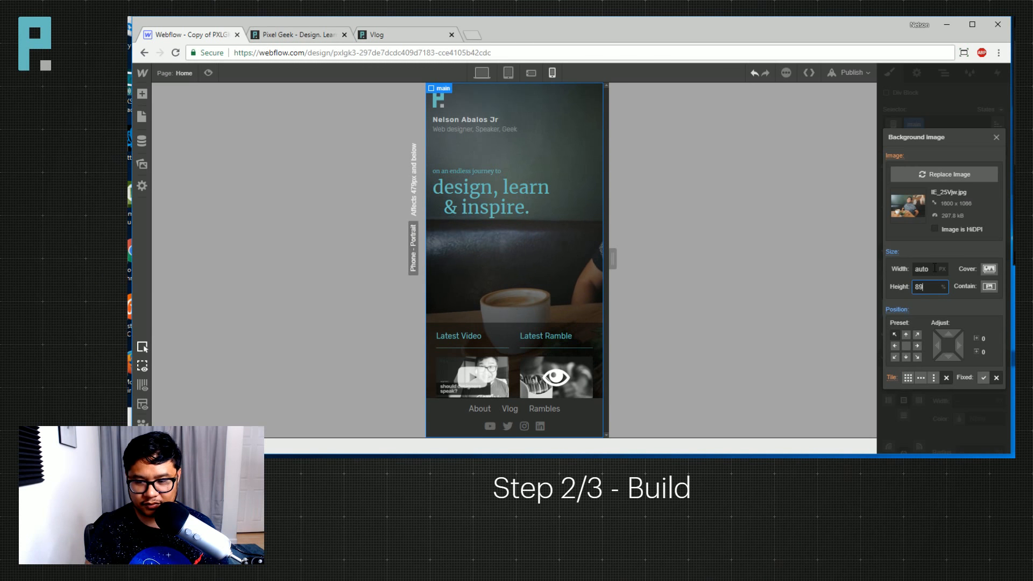
Switch the background image's height to 80 VH and raise it to 89 VH.
key("BackSpace")
type("0")
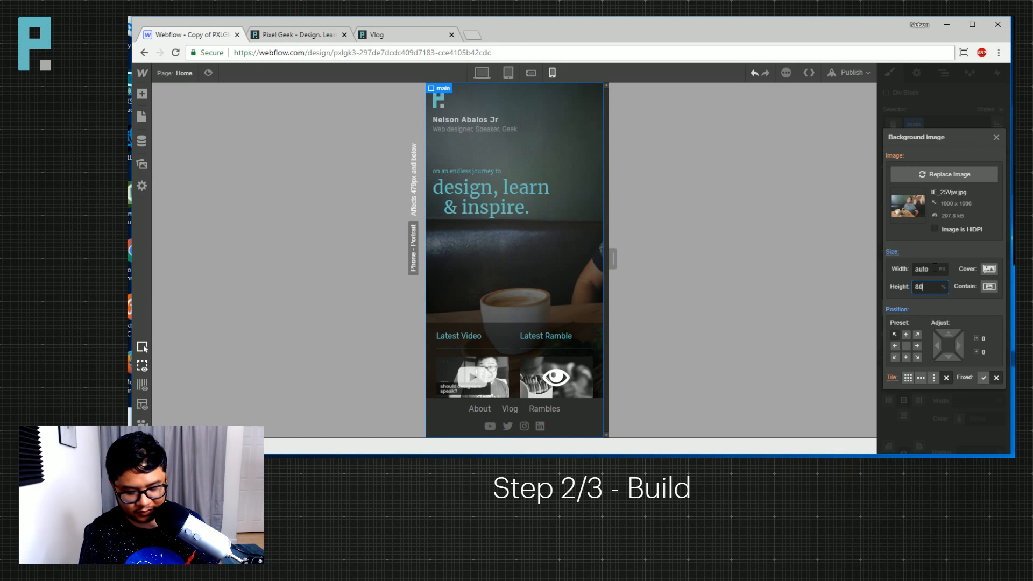
type("vh")
key("Return")
key("Down")
key("Up")
key("Up")
key("Up")
key("Up")
key("Up")
key("Up")
key("Up")
key("Up")
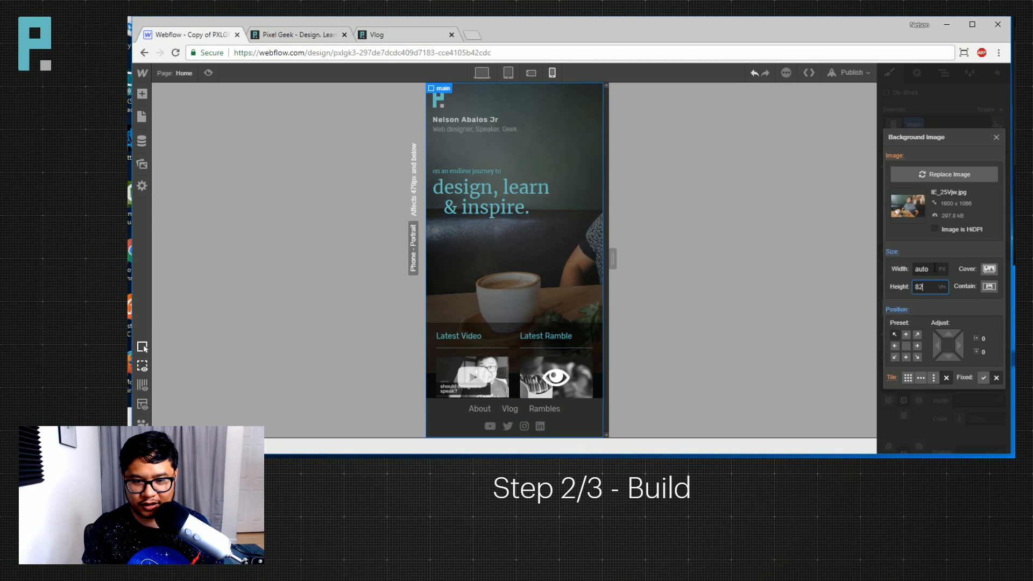
key("Up")
key("Up")
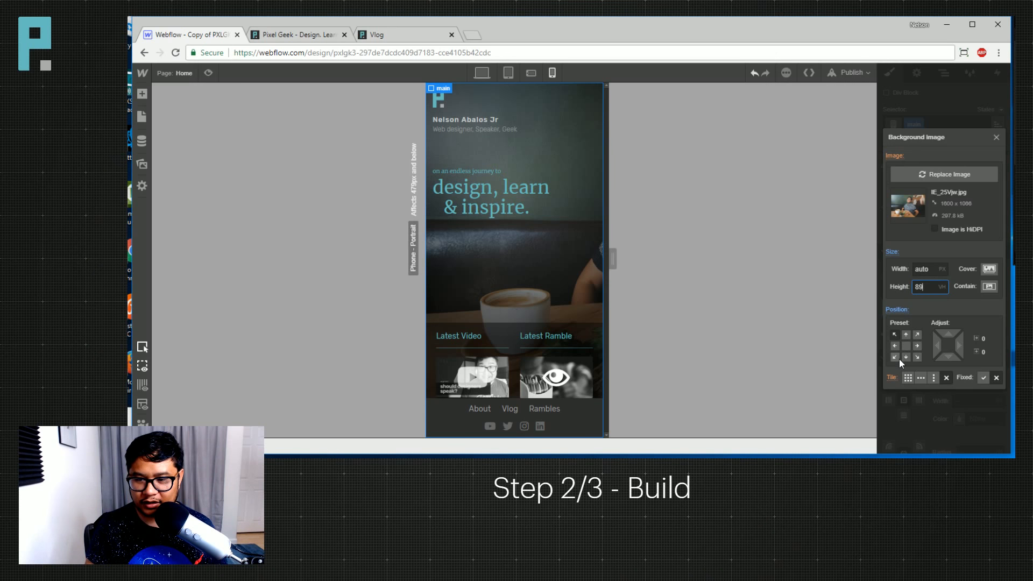
Raise the background image's height to 93 VH and shift its position to -238 px horizontally and -22 px vertically.
left_click_drag(939, 345, 576, 357)
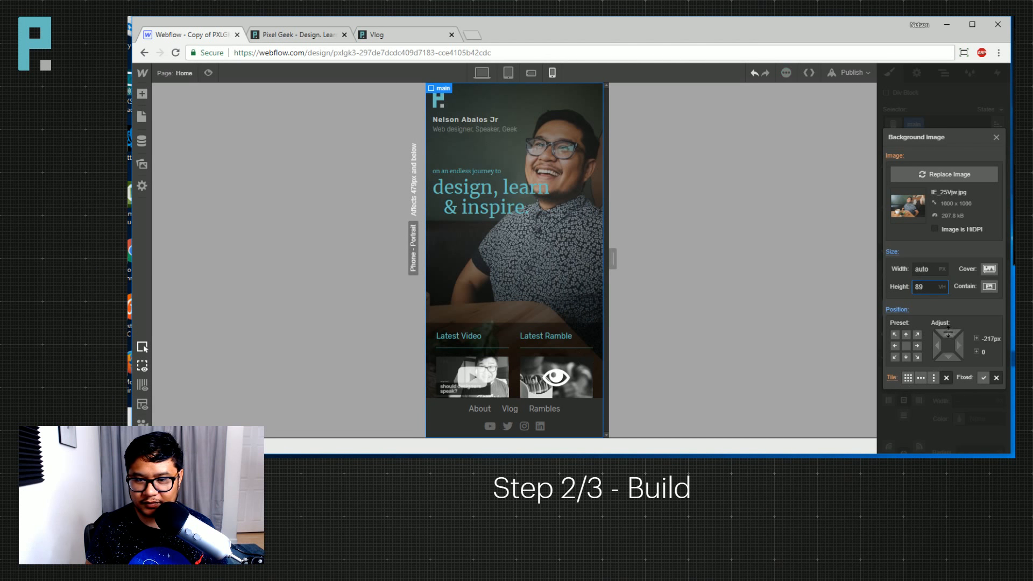
left_click_drag(950, 331, 955, 300)
key("Up")
key("Up")
key("Up")
key("Up")
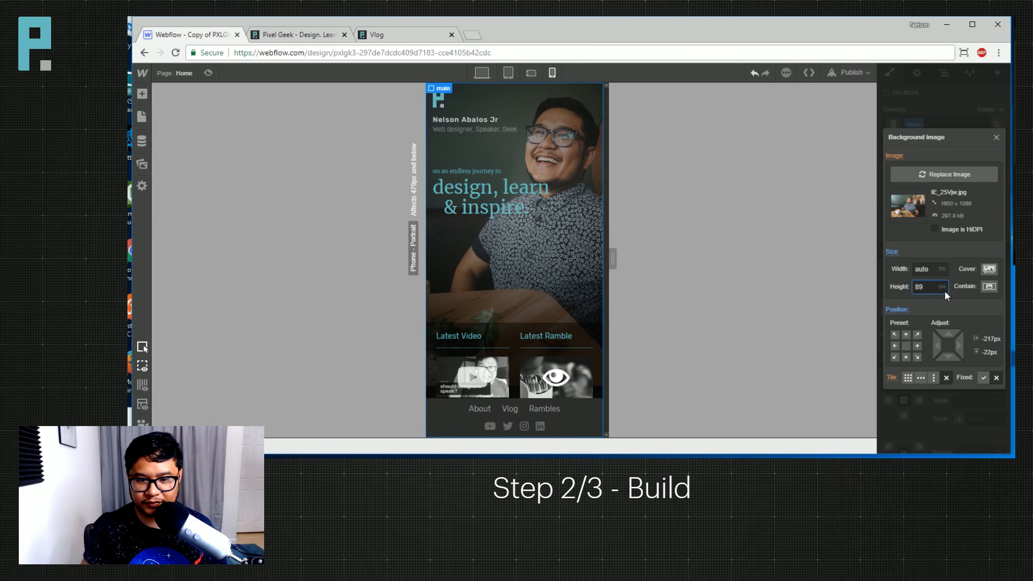
left_click_drag(948, 344, 908, 349)
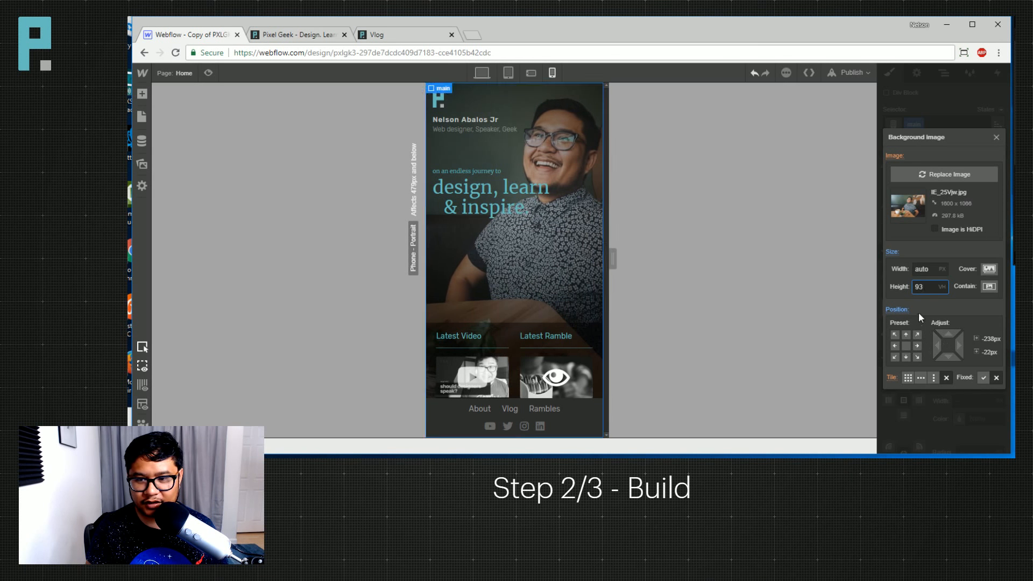
Set the background image's height to 91 VH and its position to -229 px horizontally and -12 px vertically.
key("shift+Down")
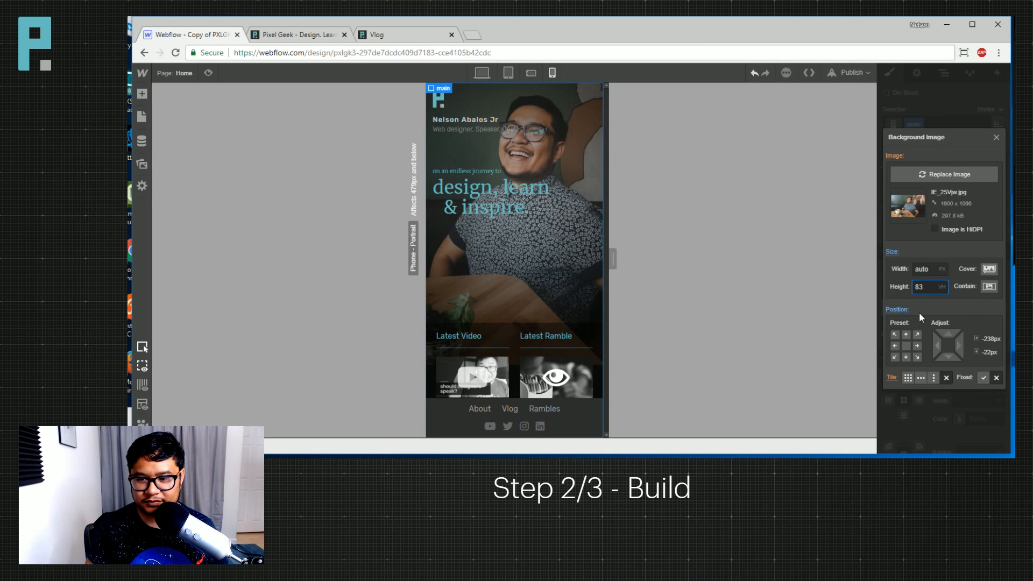
left_click_drag(937, 345, 959, 379)
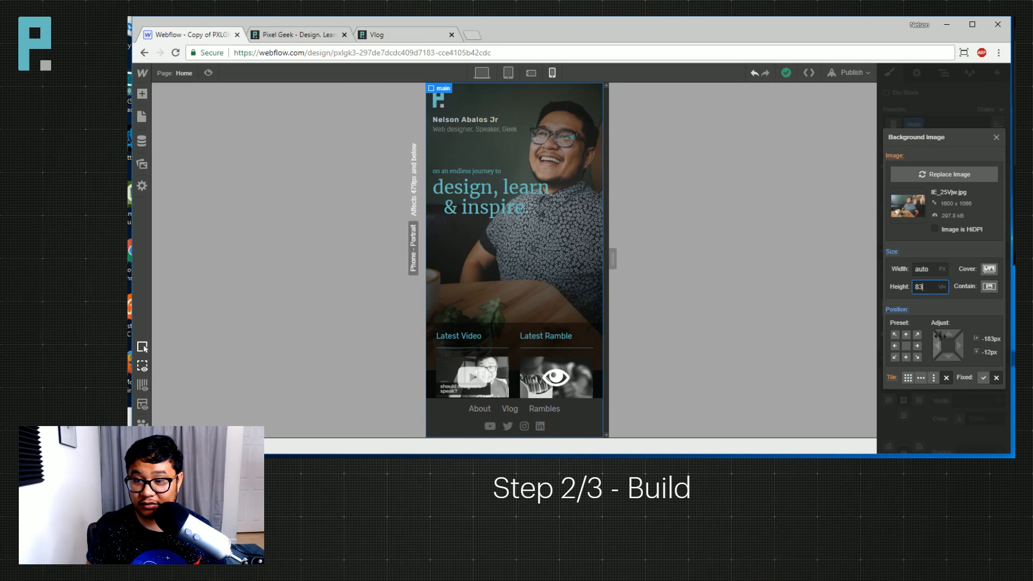
key("Up")
key("Up")
key("Up")
key("Up")
key("Up")
key("Up")
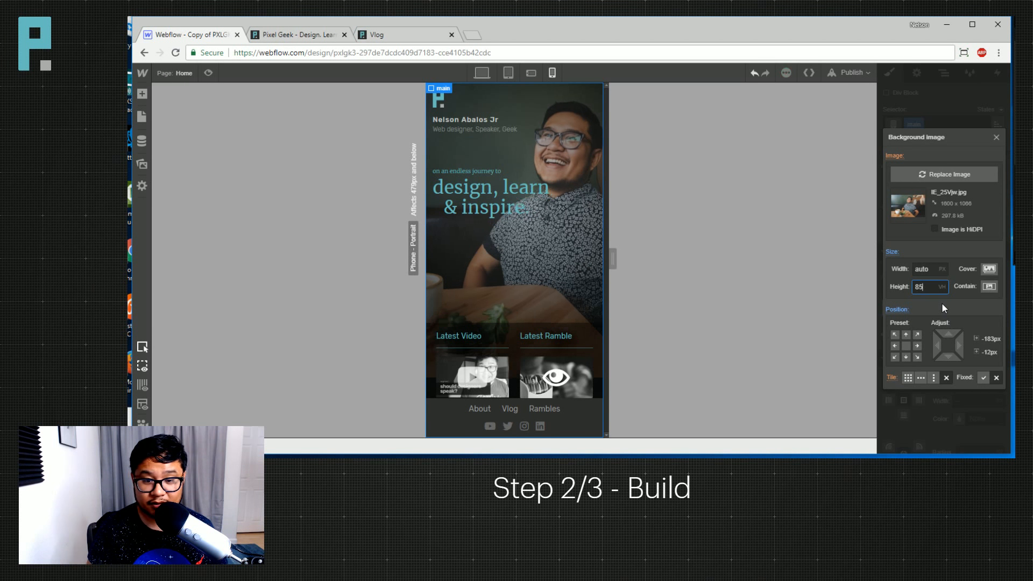
key("Up")
key("Up")
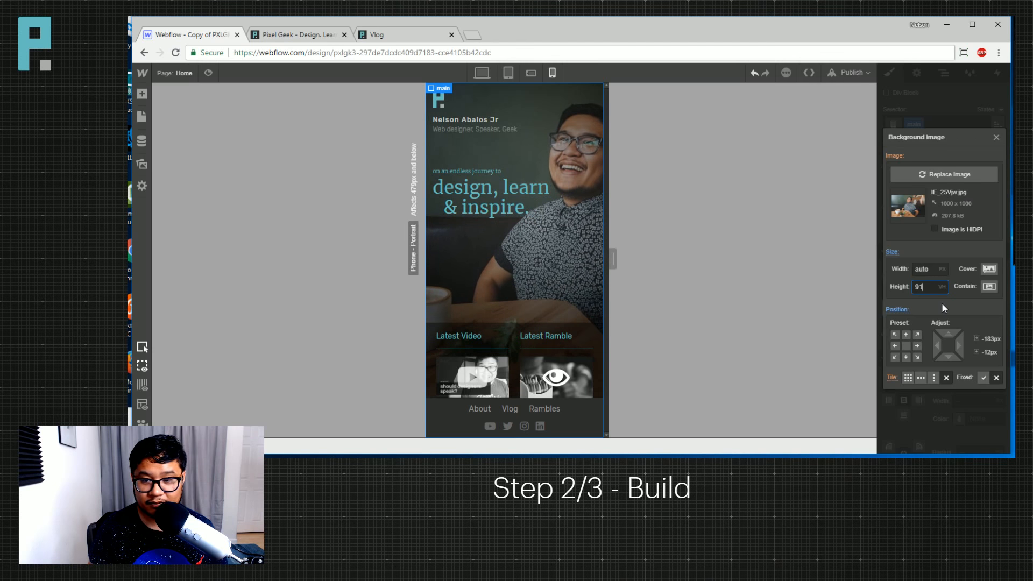
left_click_drag(936, 346, 858, 339)
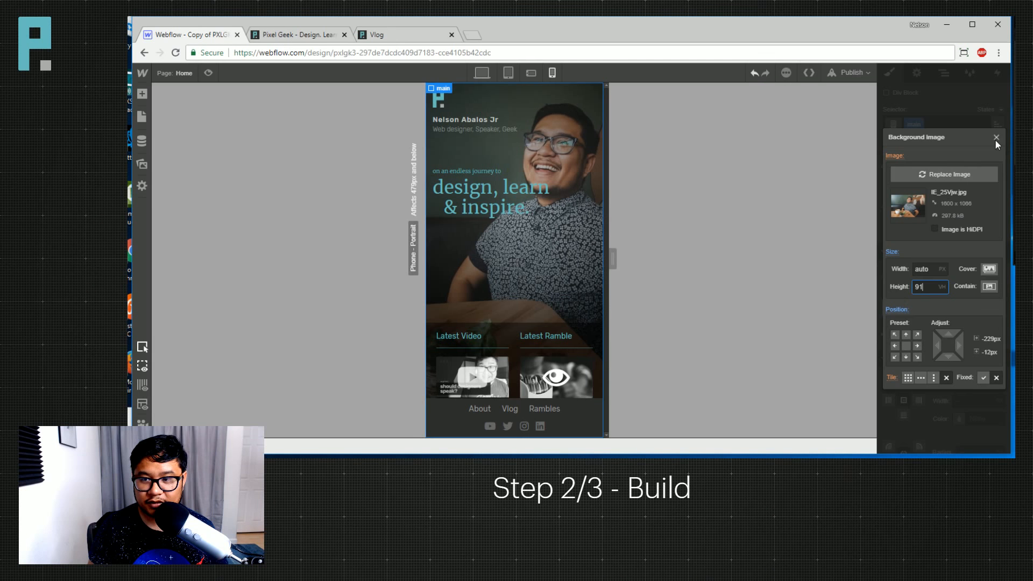
left_click(996, 138)
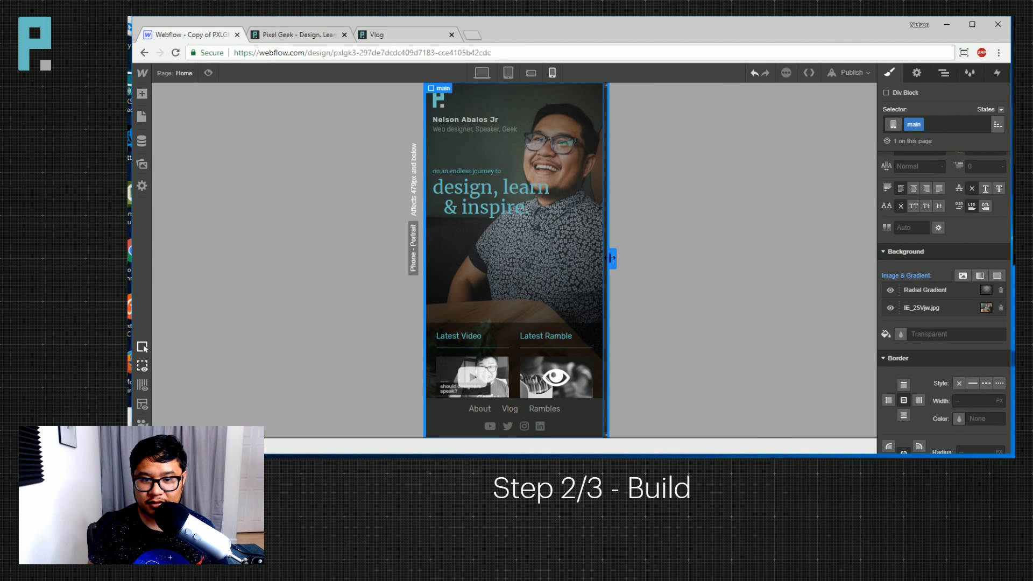
Widen the phone portrait canvas slightly and set the main block's background image height to 91 VW.
mouse_move(613, 259)
left_mouse_down()
mouse_move(689, 253)
mouse_move(595, 254)
mouse_move(625, 256)
left_mouse_up()
scroll(961, 372, "down", 5)
scroll(961, 372, "up", 5)
left_click(920, 307)
left_click(923, 287)
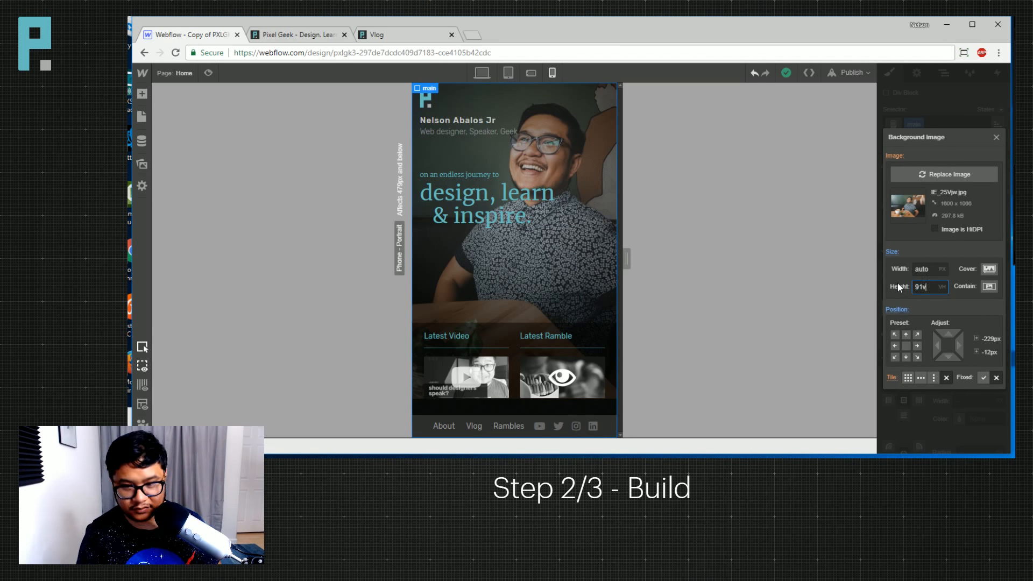
type("vw")
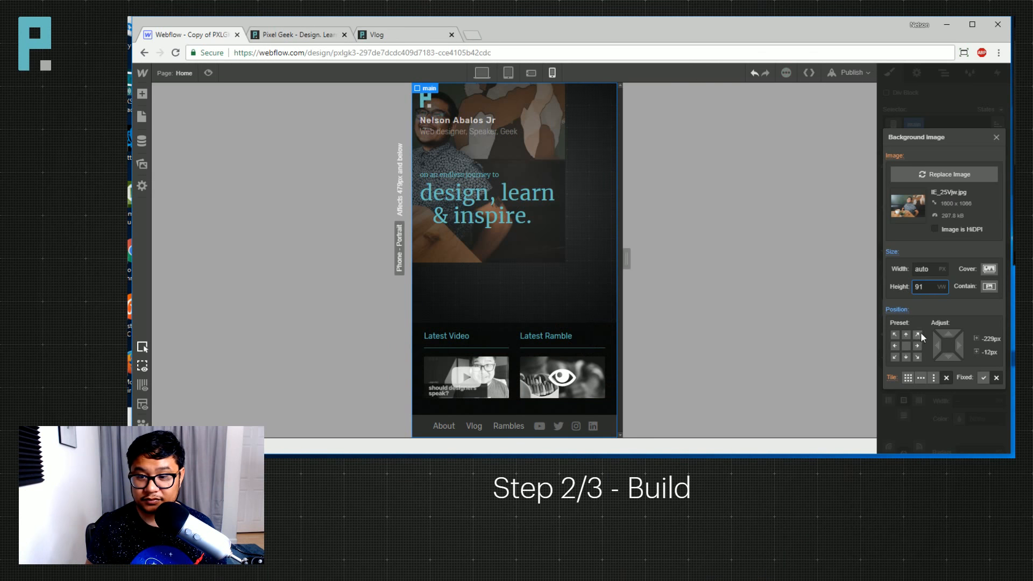
Apply the top-left position preset to the background image and increase its height to 121 VW.
left_click(895, 334)
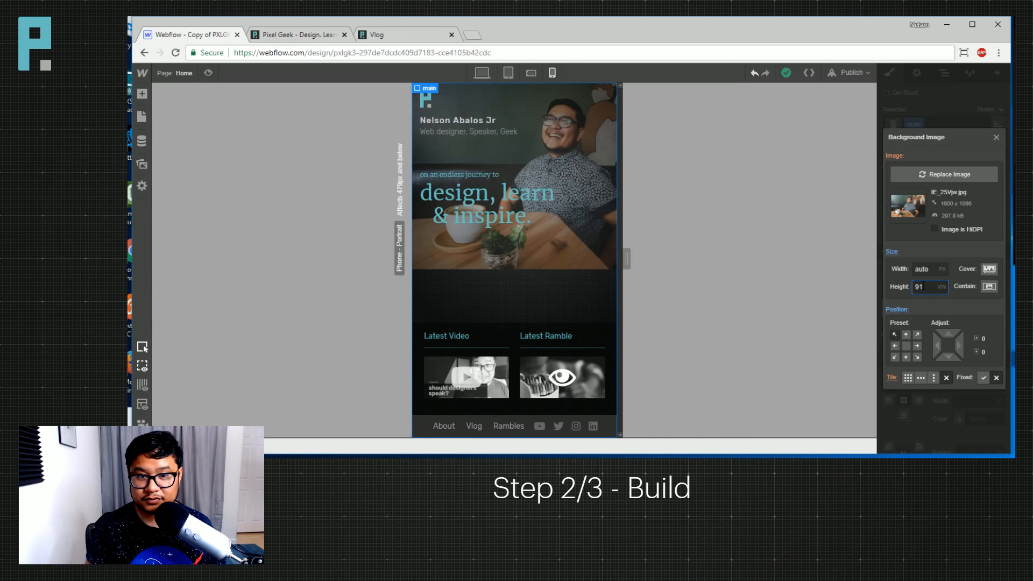
key("shift+Up")
key("shift+Up")
key("shift+Up")
key("shift+Up")
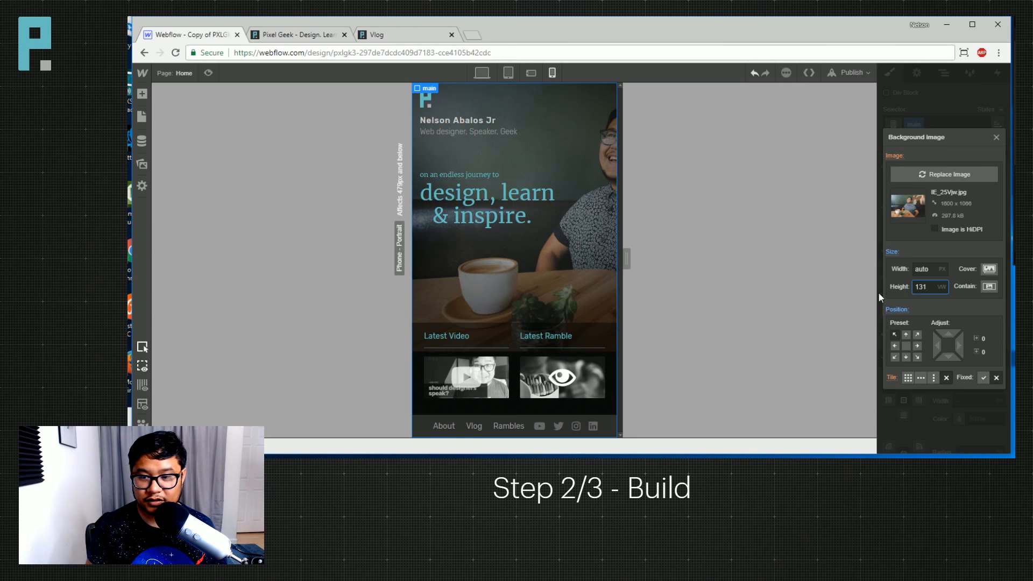
key("shift+Down")
key("shift+Down")
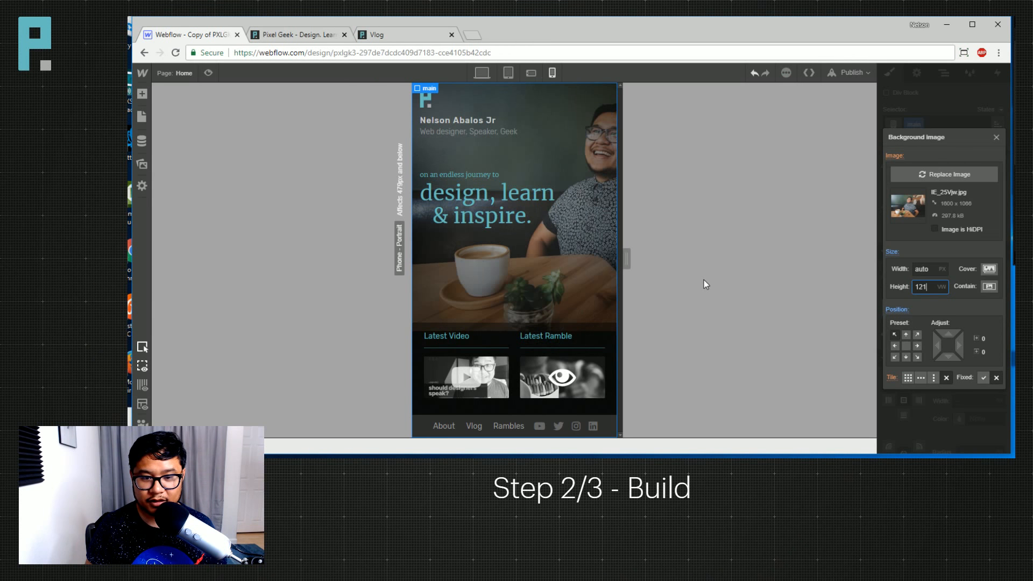
Set the background image's height to 118 VW and shift it left until the man's face is fully in frame.
key("shift+Up")
key("Down")
key("Down")
key("Down")
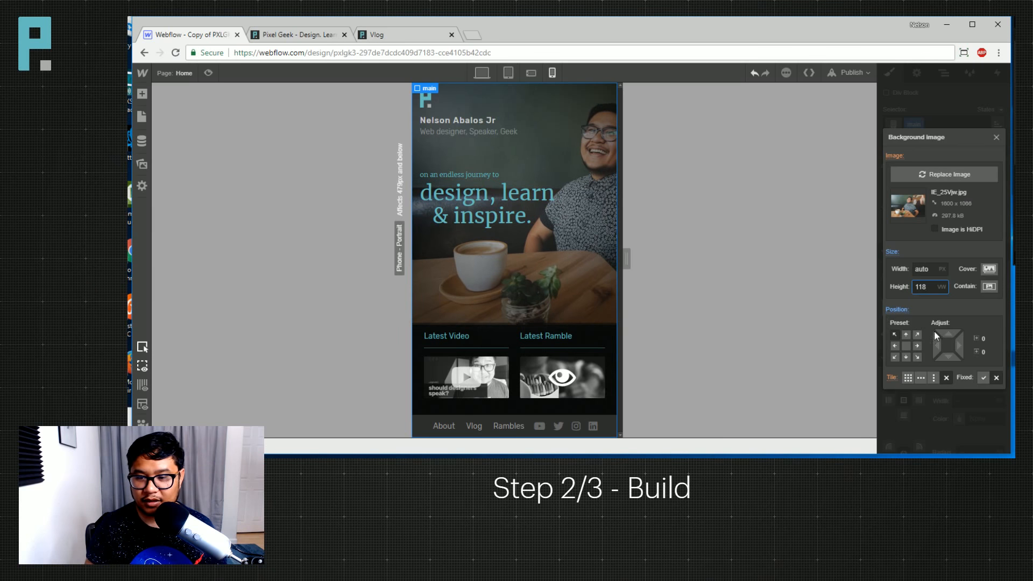
left_click_drag(937, 344, 804, 335)
left_click(995, 137)
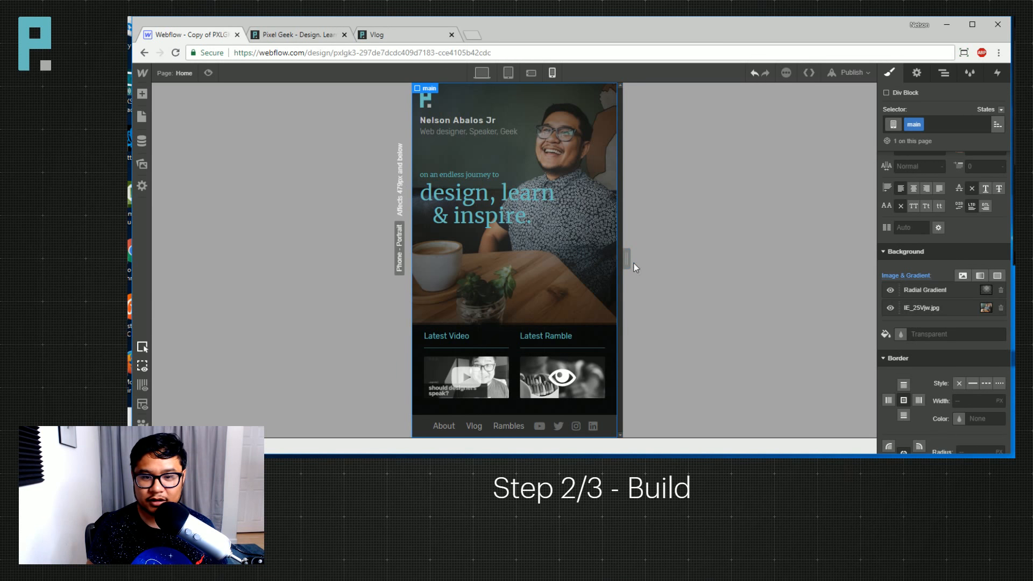
Set the main block's background image to cover and shift it to -153 px horizontally from the top-left preset.
left_click_drag(626, 261, 667, 266)
left_click(952, 309)
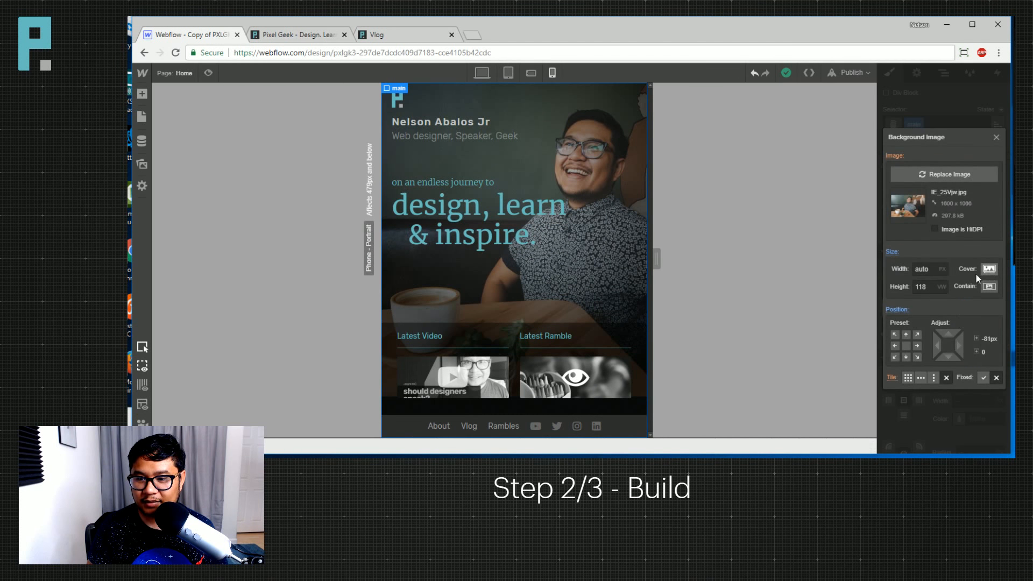
left_click(985, 269)
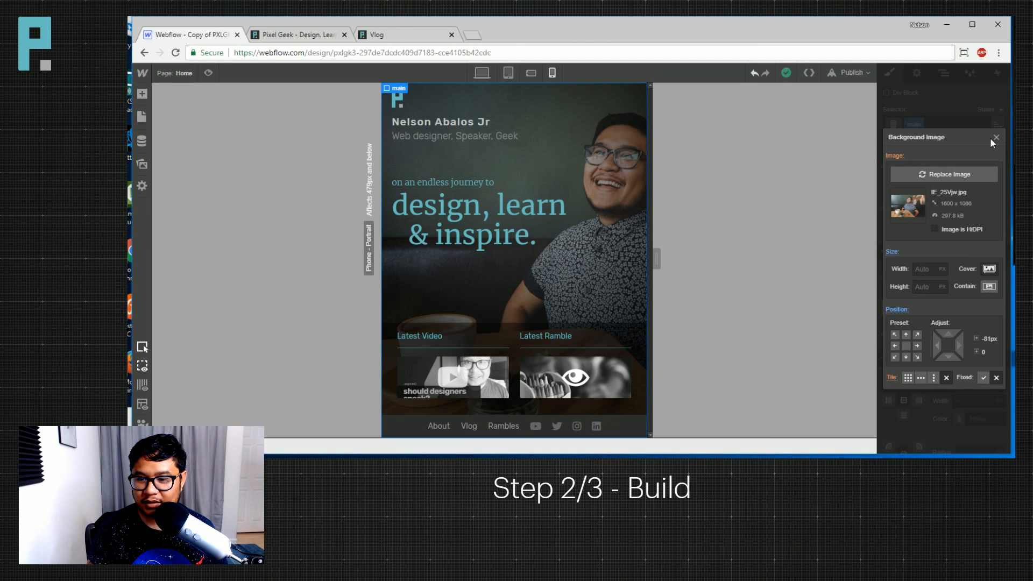
left_click(895, 335)
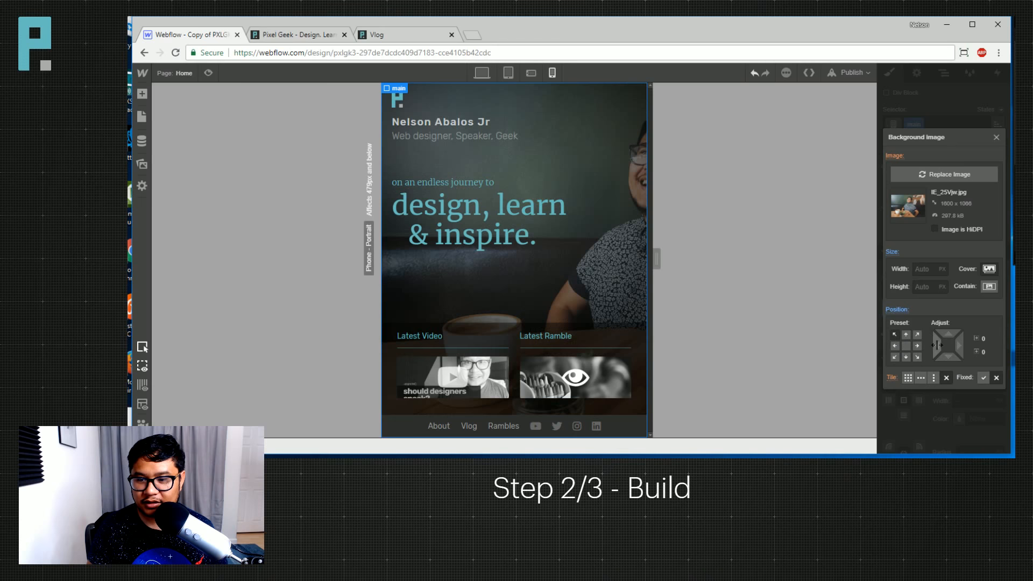
left_click_drag(937, 345, 683, 332)
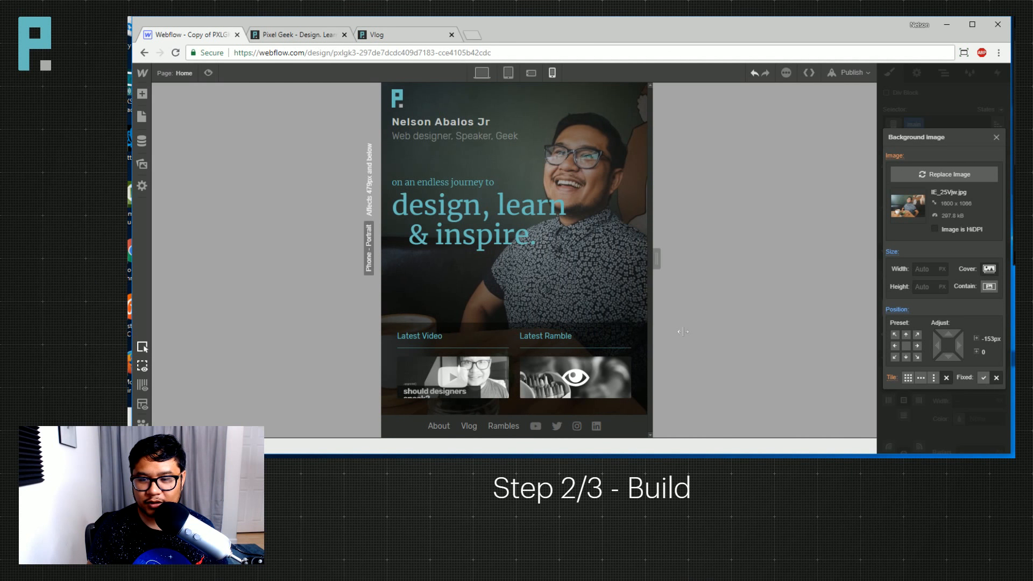
left_click(997, 137)
mouse_move(636, 262)
left_mouse_down()
mouse_move(613, 259)
mouse_move(656, 261)
left_mouse_up()
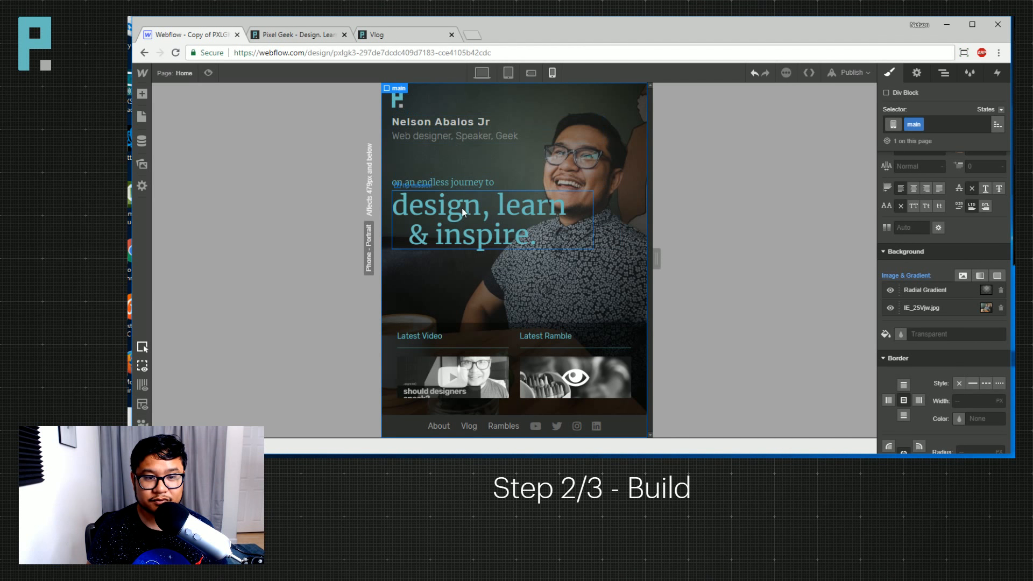
Increase the top margin of the "on an endless journey to" line to 139 px.
left_click(456, 183)
scroll(947, 269, "up", 5)
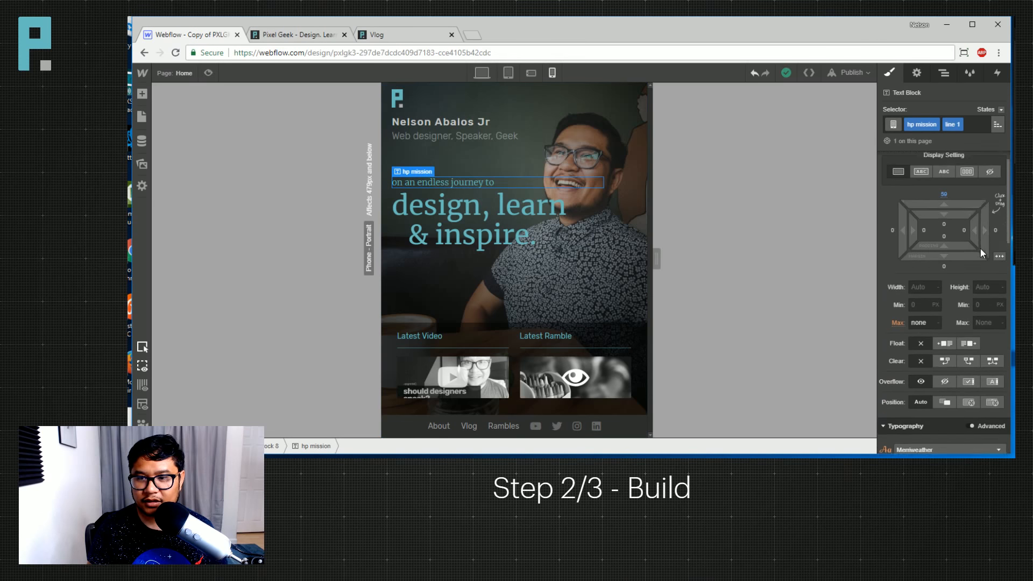
left_click_drag(960, 231, 957, 92)
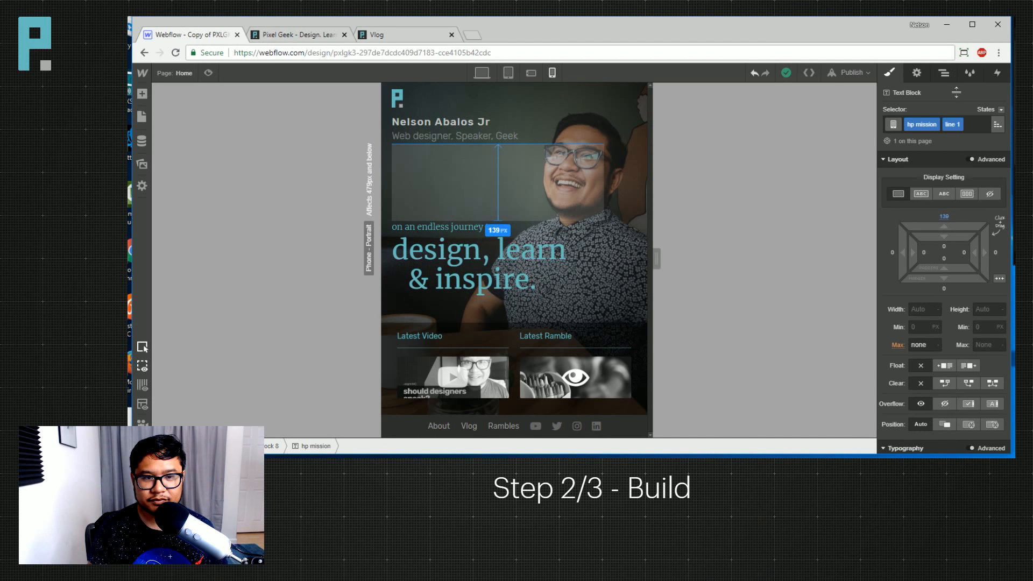
Set the name heading's top margin to 70 px and reduce the "on an endless journey to" line's to about 90 px.
left_click(500, 125)
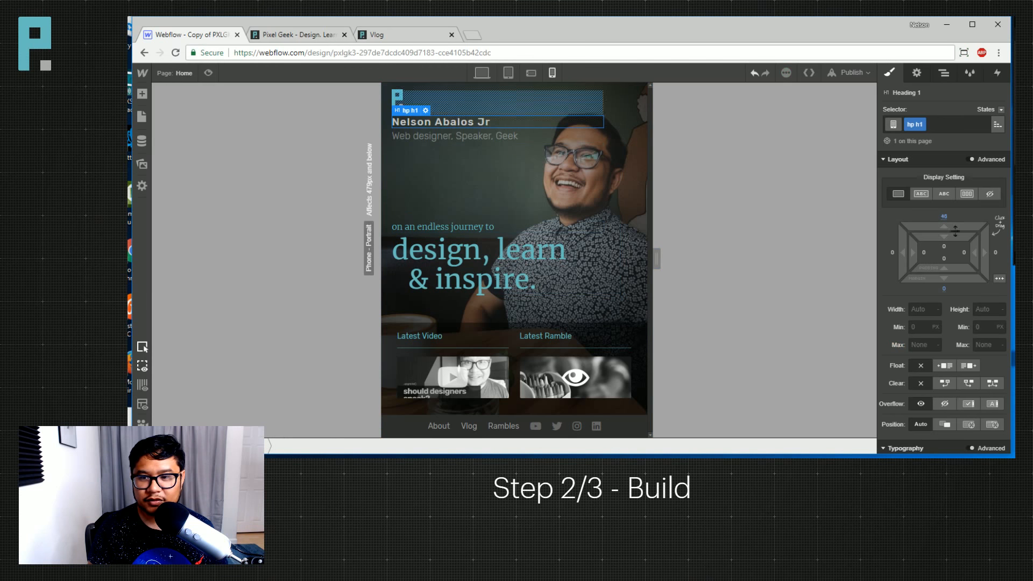
left_click_drag(944, 226, 957, 187)
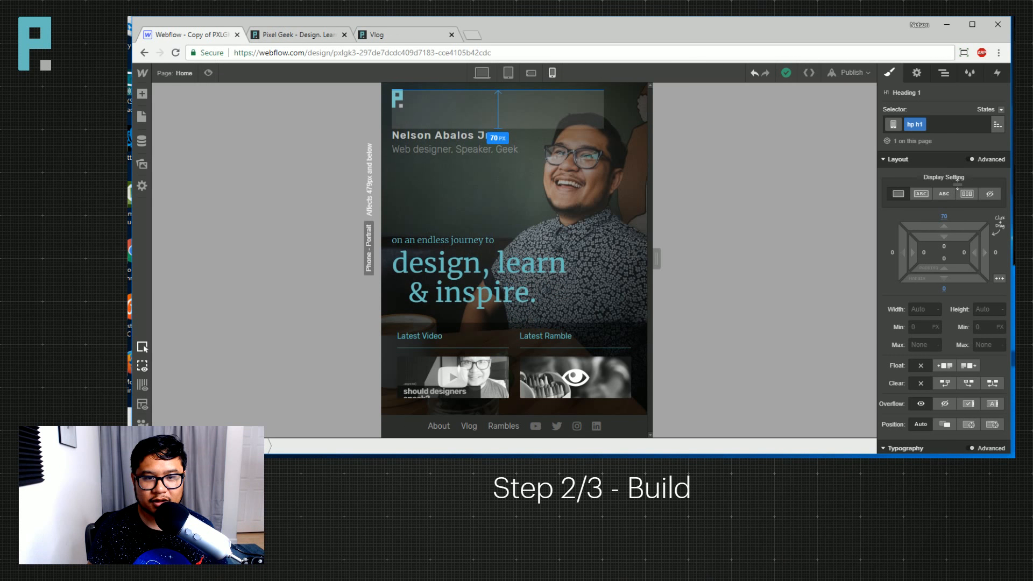
left_click(488, 244)
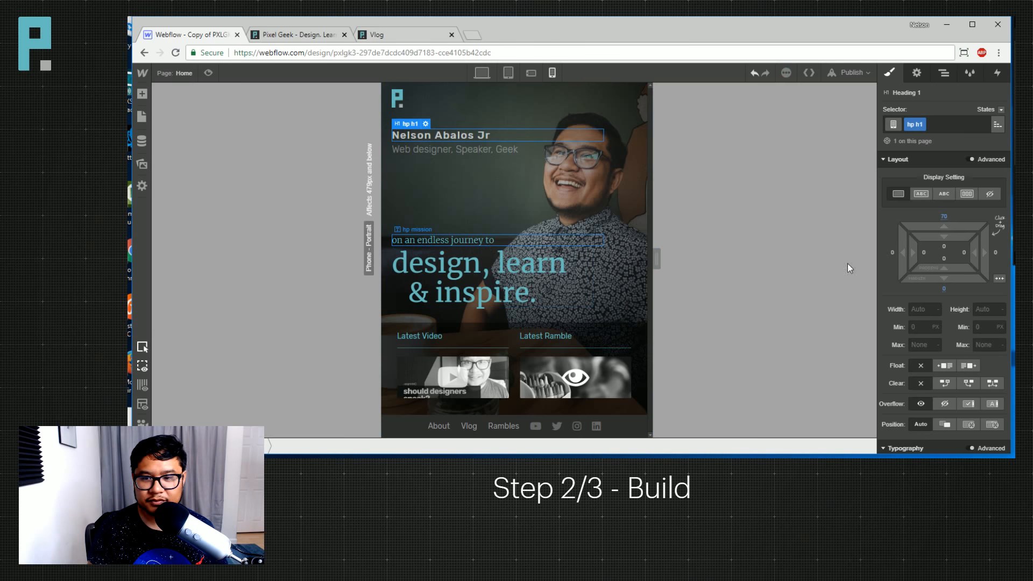
left_click_drag(945, 226, 933, 288)
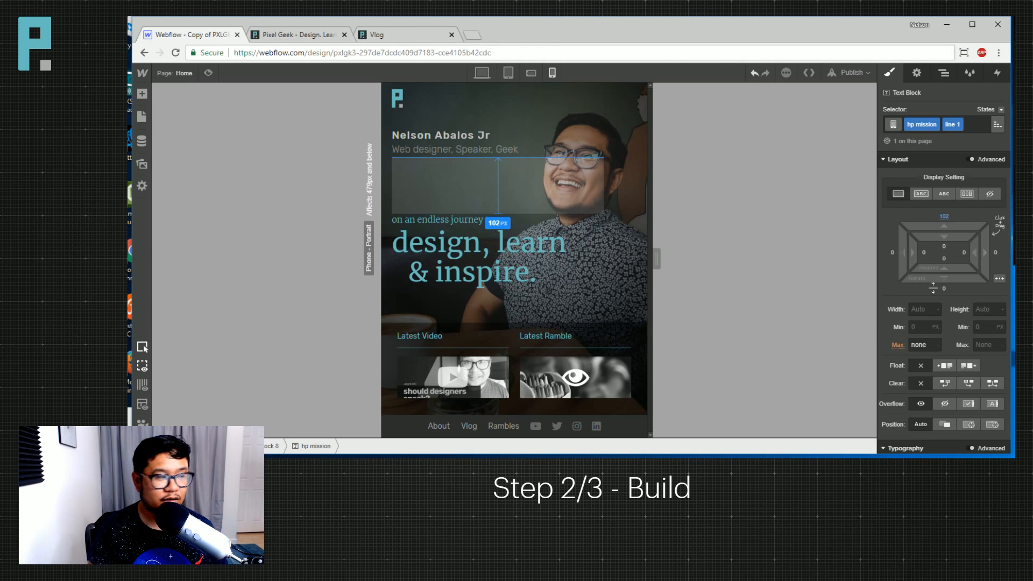
left_click_drag(934, 288, 932, 305)
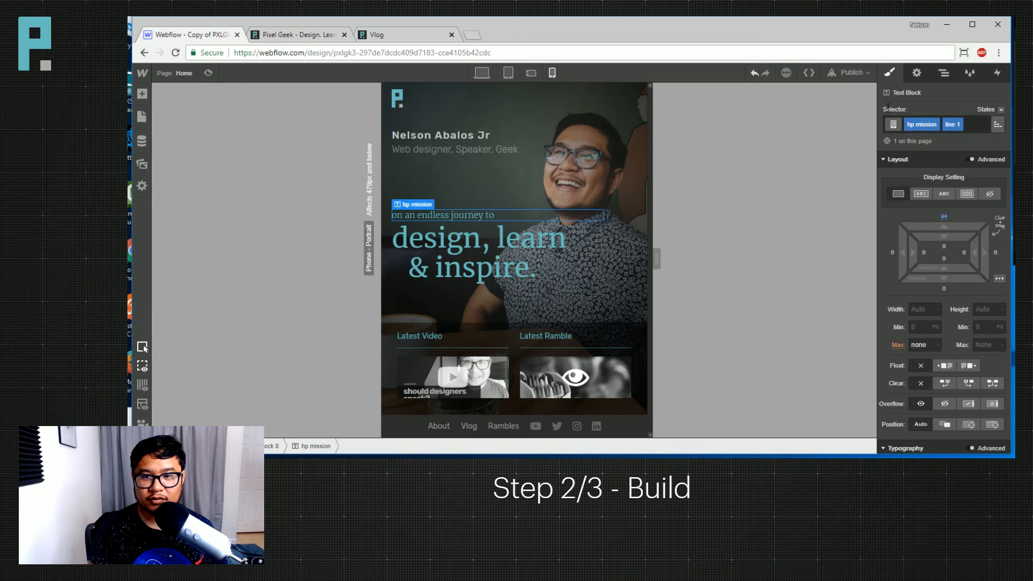
Publish the site to its webflow.io address and reload the live home page in the browser.
left_click(843, 77)
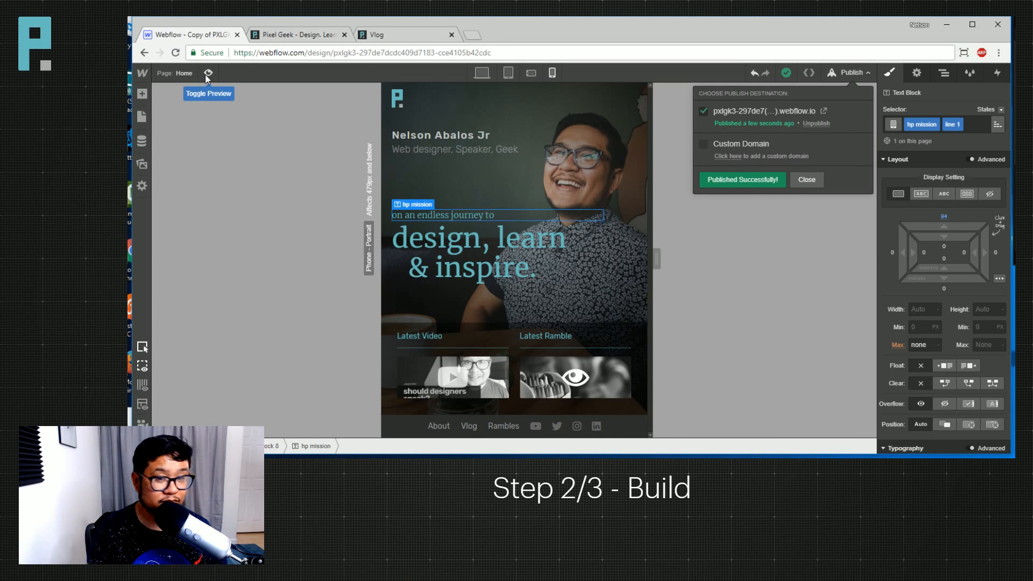
left_click(280, 35)
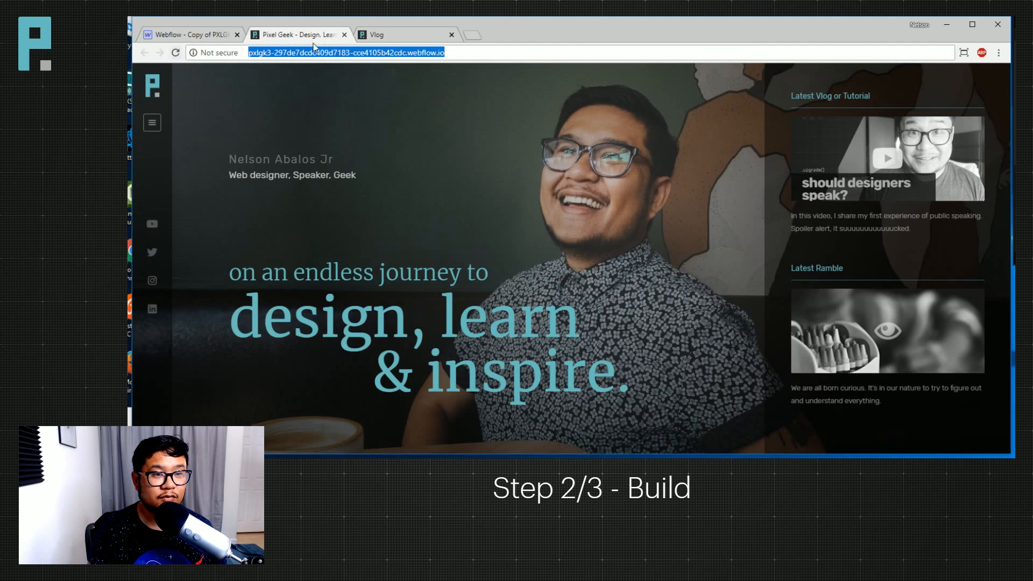
left_click(173, 52)
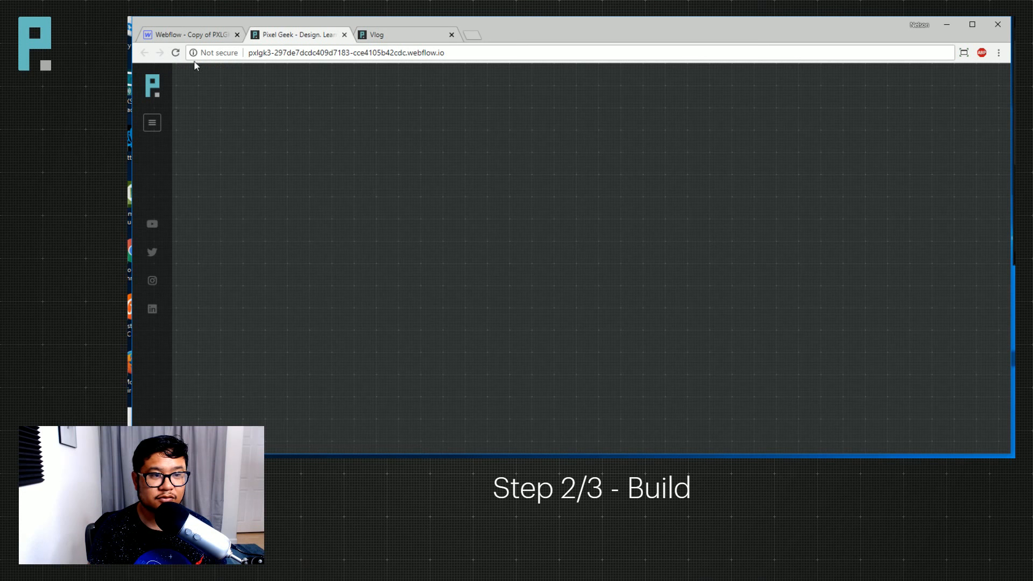
Inspect the live home page's code in DevTools and reload the page.
right_click(477, 109)
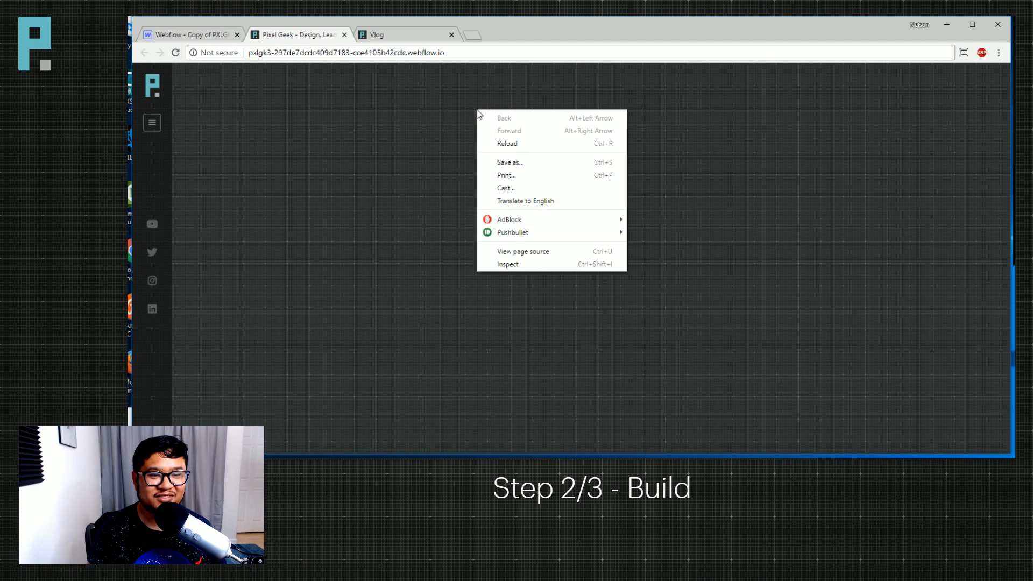
left_click(535, 268)
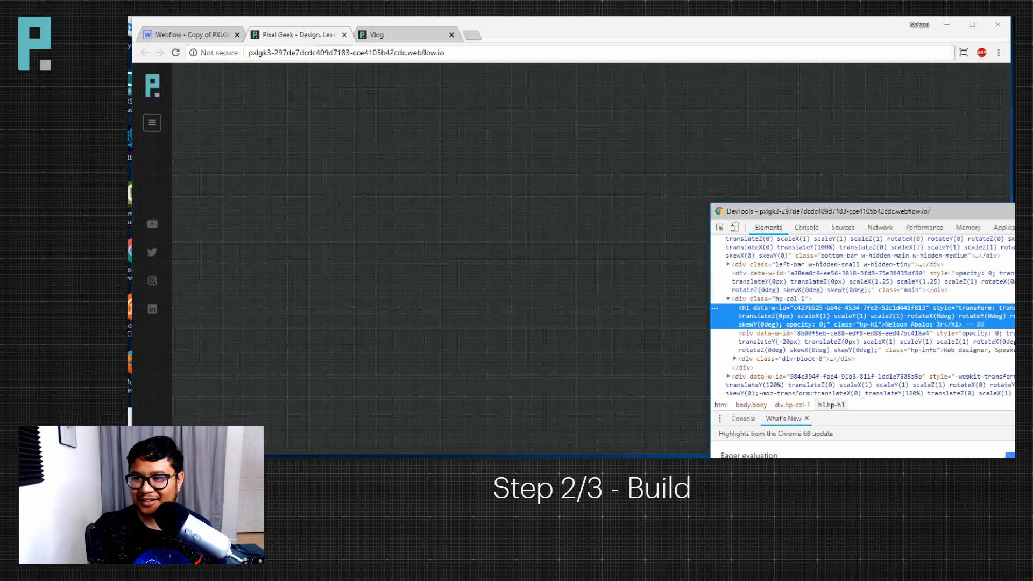
left_click(454, 88)
left_click(175, 53)
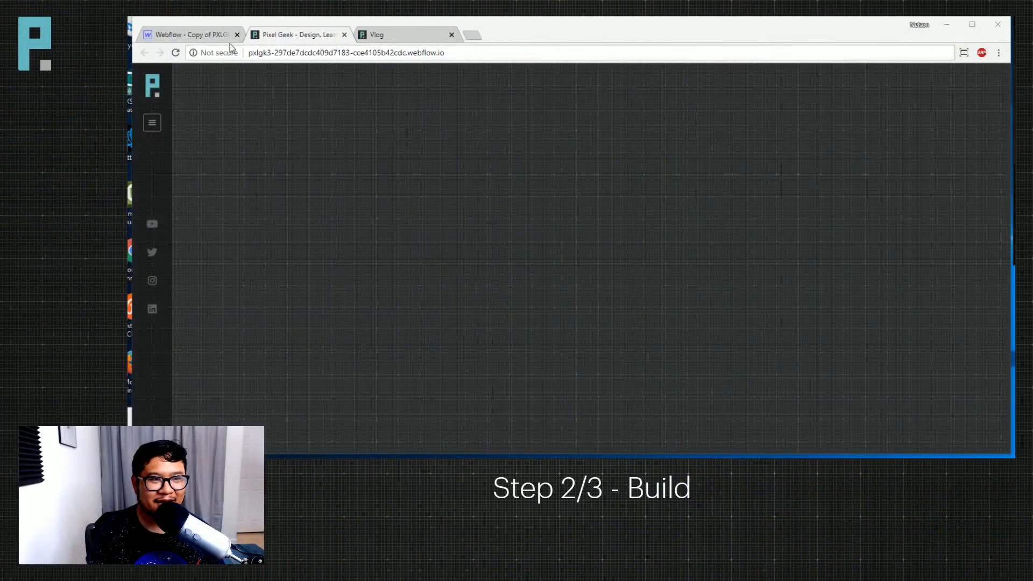
Return to the Webflow Designer and toggle the home page's preview on and off in desktop view.
left_click(197, 38)
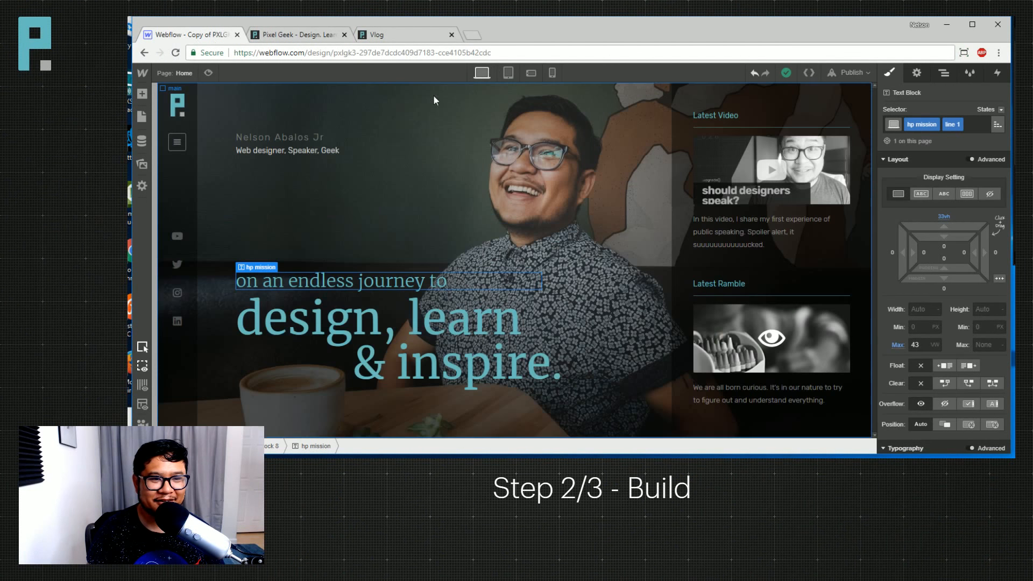
left_click(210, 73)
left_click(210, 72)
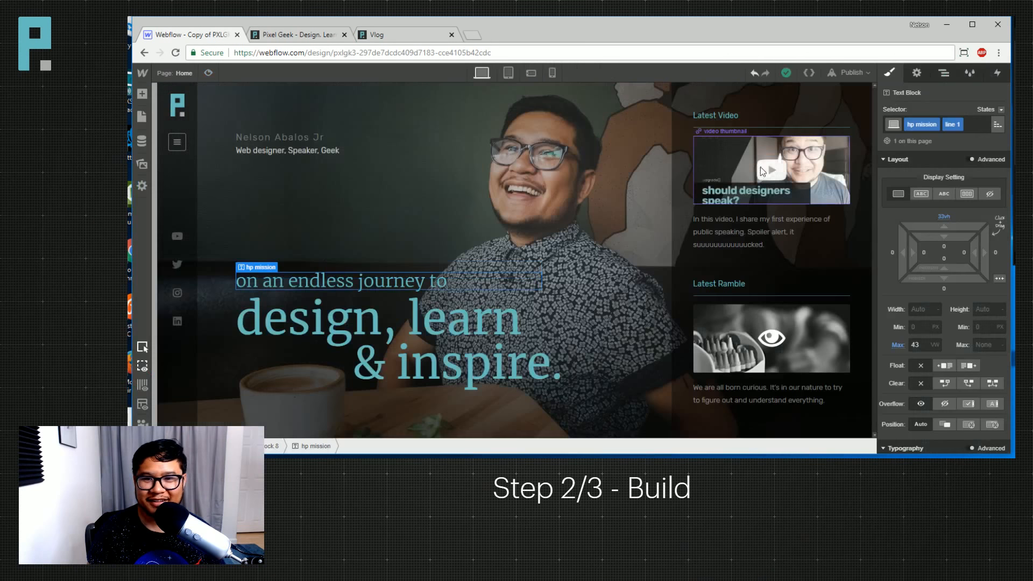
Change the existing Page Load trigger's timed animation to "page load".
left_click(998, 73)
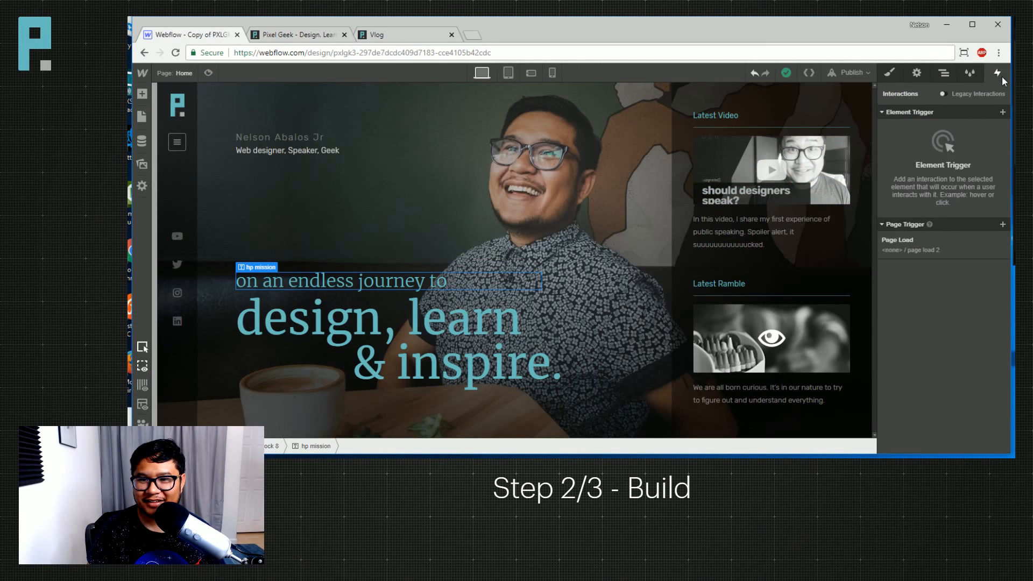
left_click(914, 246)
scroll(967, 298, "down", 5)
scroll(967, 298, "down", 1)
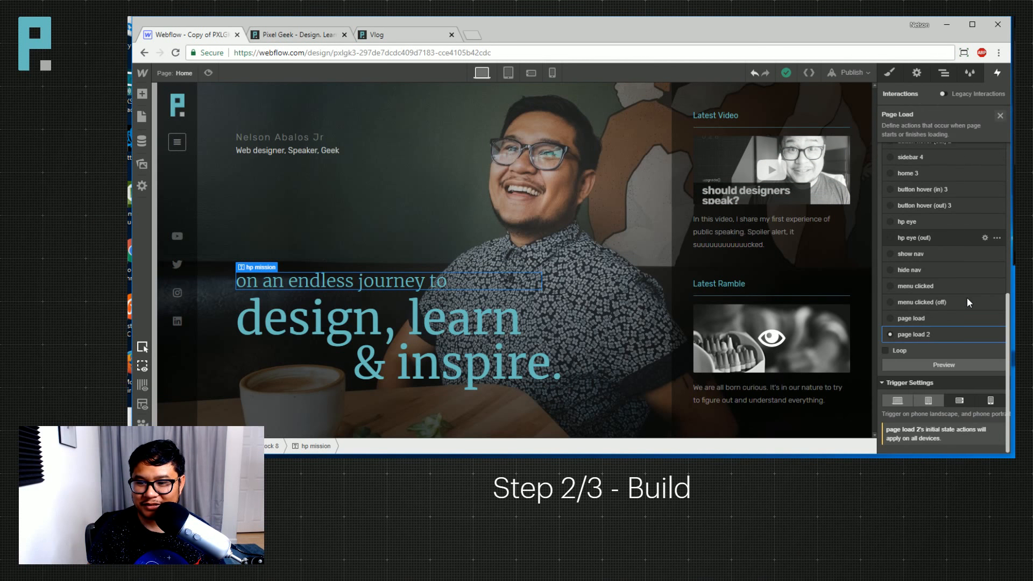
left_click(915, 319)
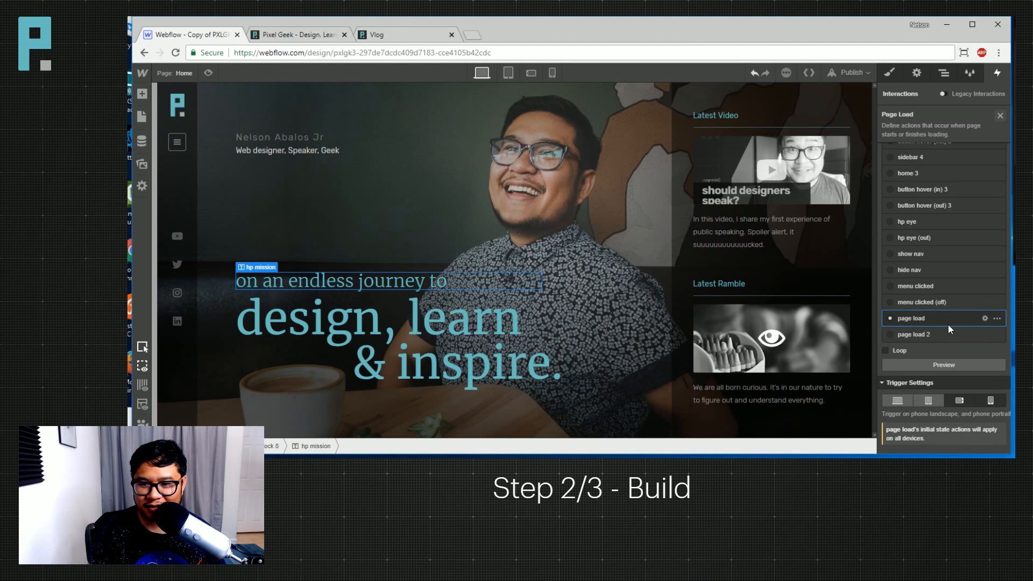
left_click(1000, 116)
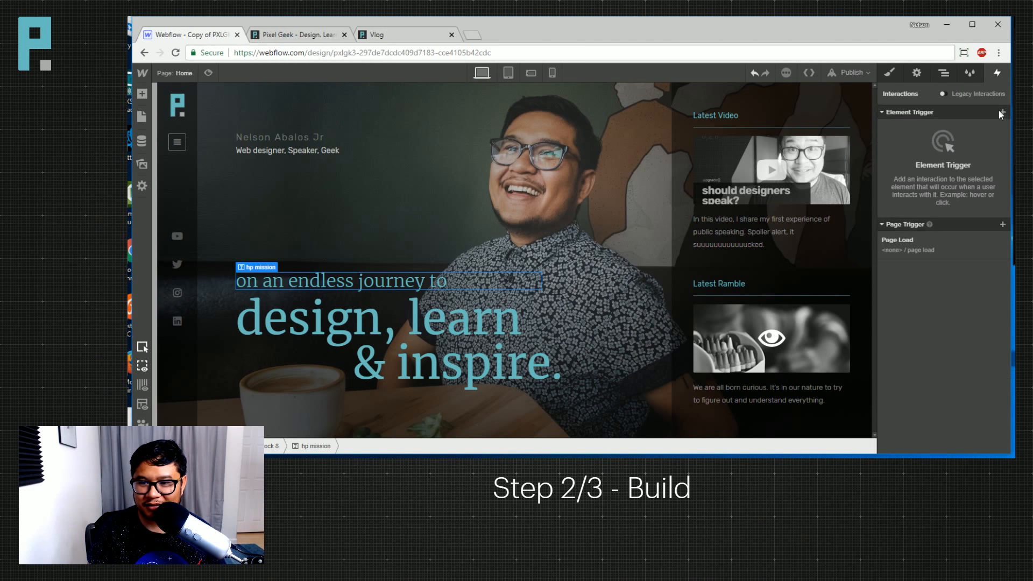
Add a second Page Load trigger that starts the "page load 2" animation when the page finishes loading.
left_click(1003, 224)
left_click(929, 242)
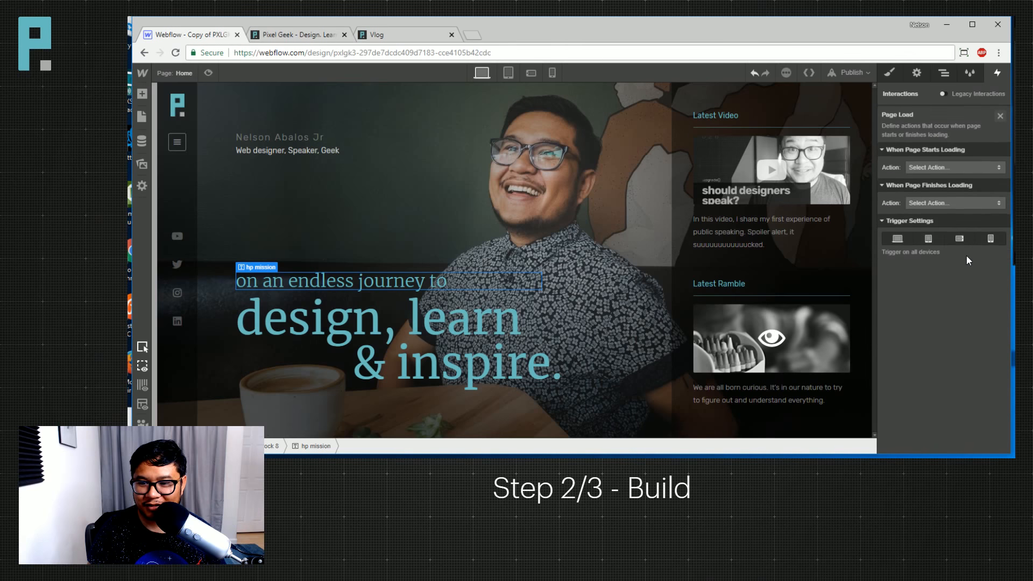
left_click(945, 203)
left_click(928, 233)
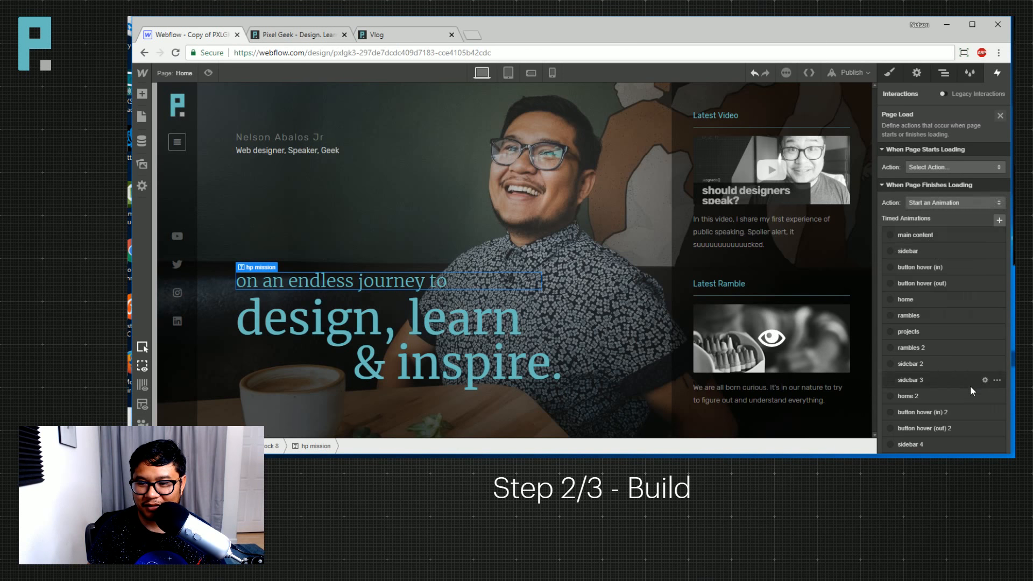
scroll(957, 385, "down", 3)
left_click(918, 378)
left_click(918, 379)
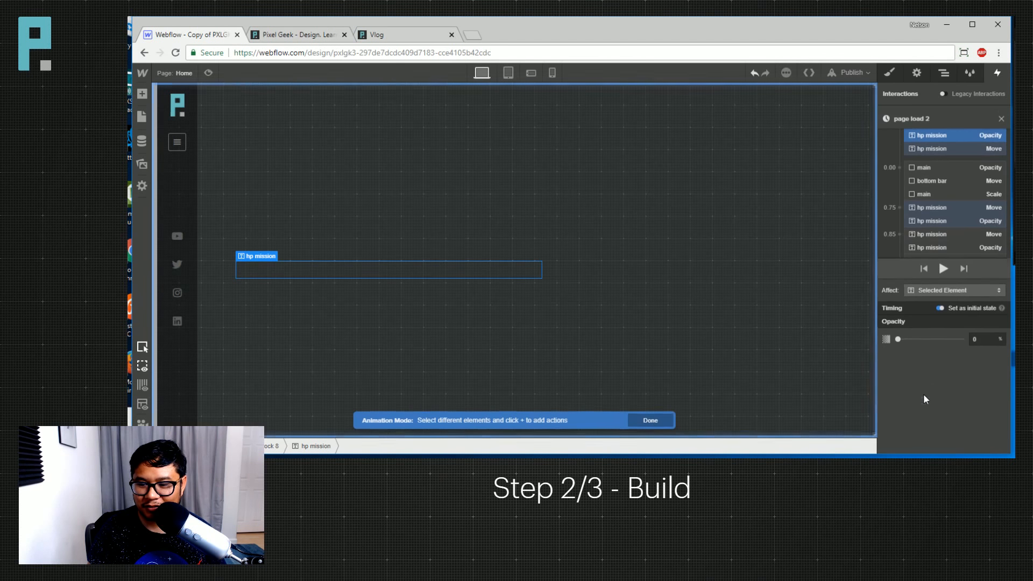
left_click(1001, 117)
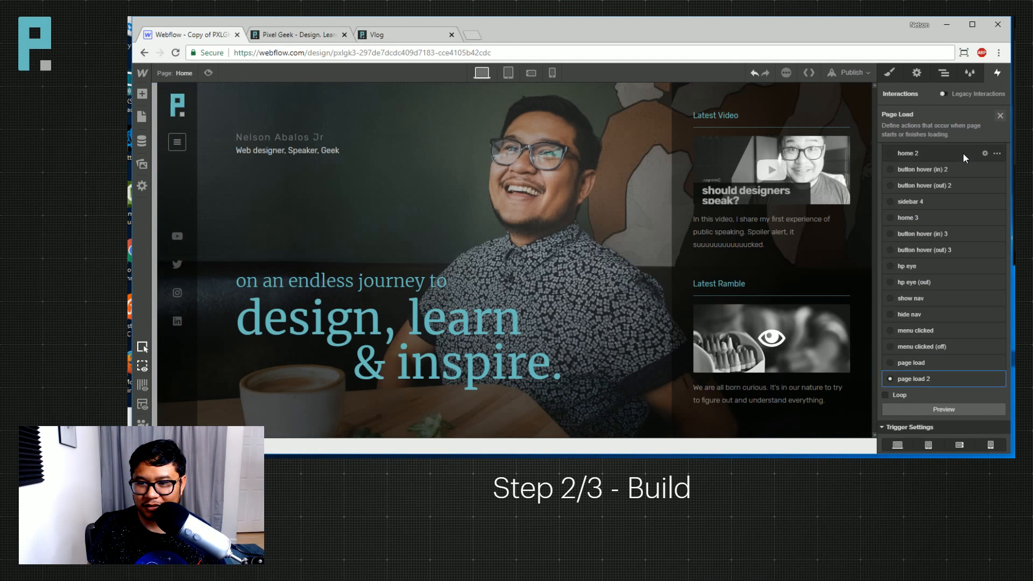
Adjust which devices fire the second Page Load trigger and reselect "page load 2" as its animation.
scroll(946, 376, "down", 1)
left_click(911, 346)
left_click(960, 427)
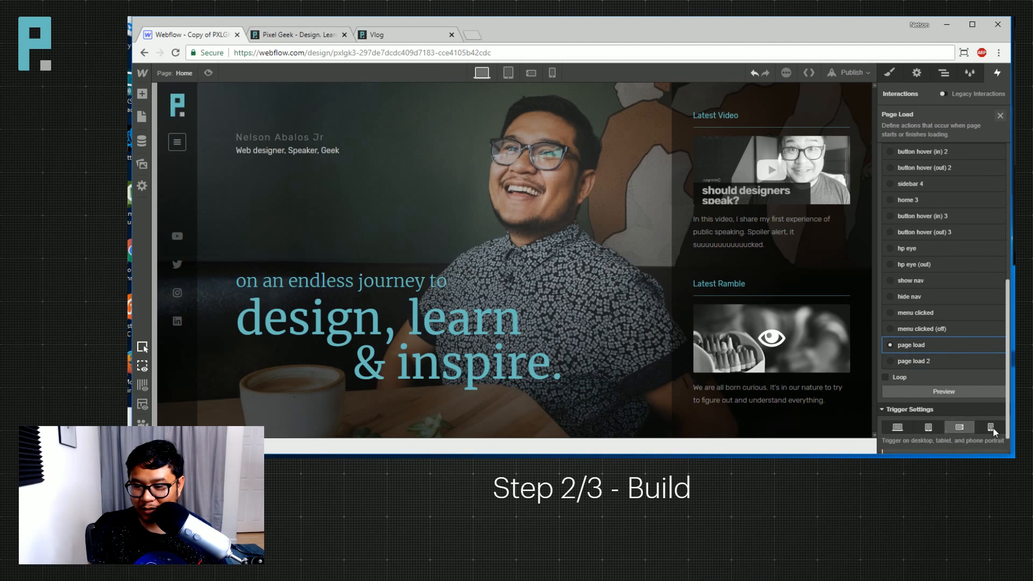
left_click(935, 365)
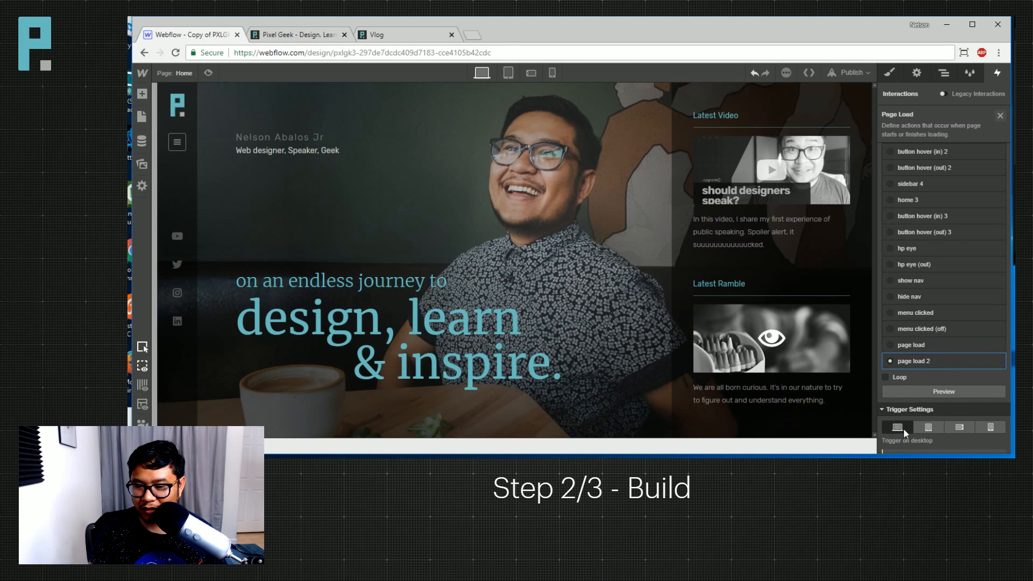
left_click(1002, 120)
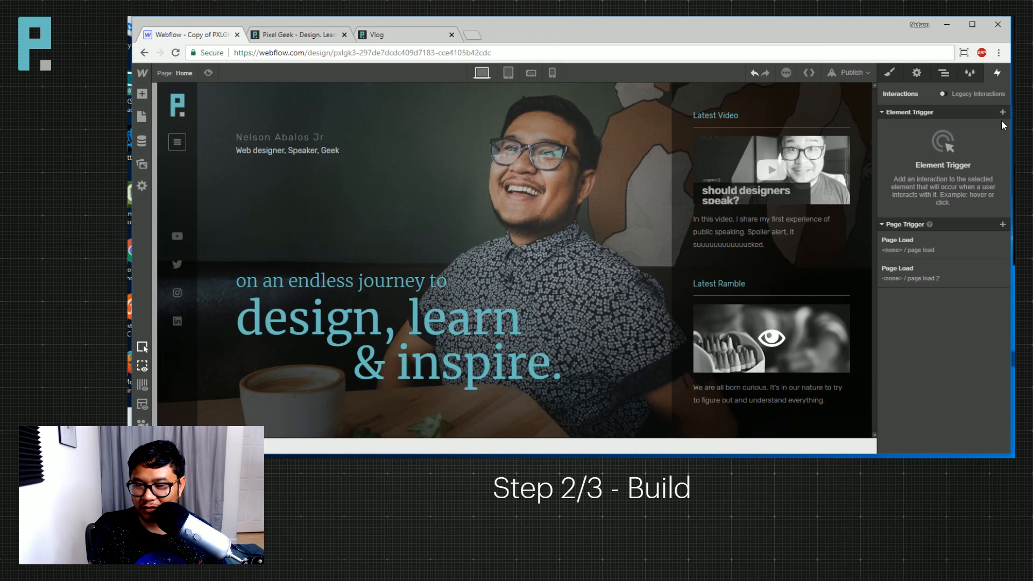
Restrict the first Page Load trigger, which runs "page load", to desktop and tablet only.
left_click(922, 241)
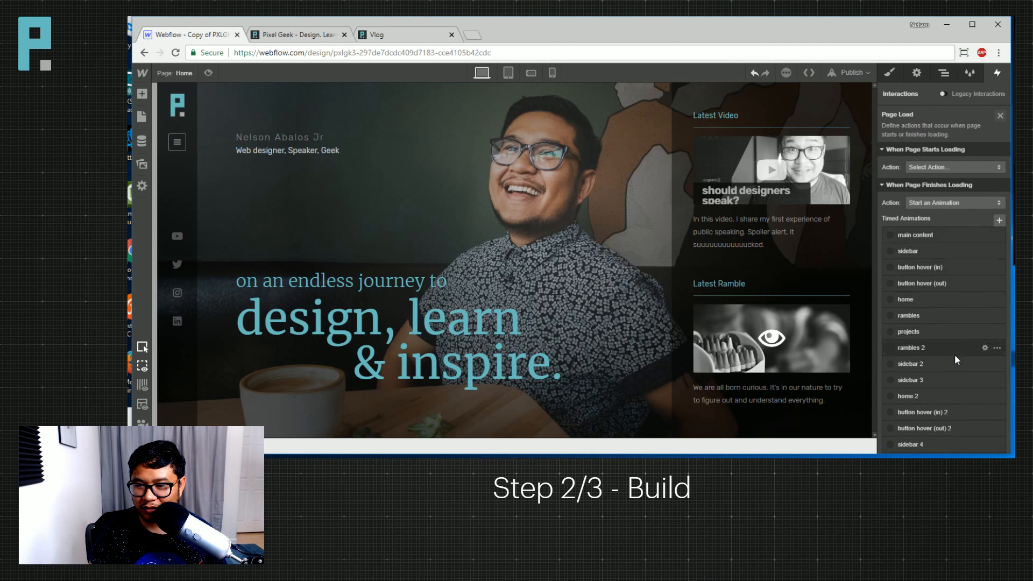
scroll(957, 371, "down", 5)
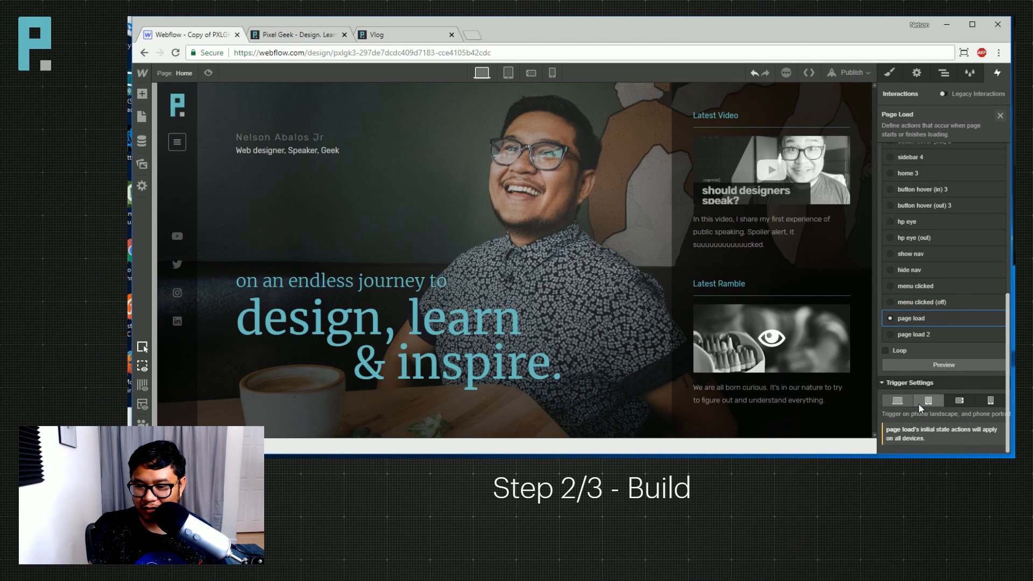
left_click(936, 383)
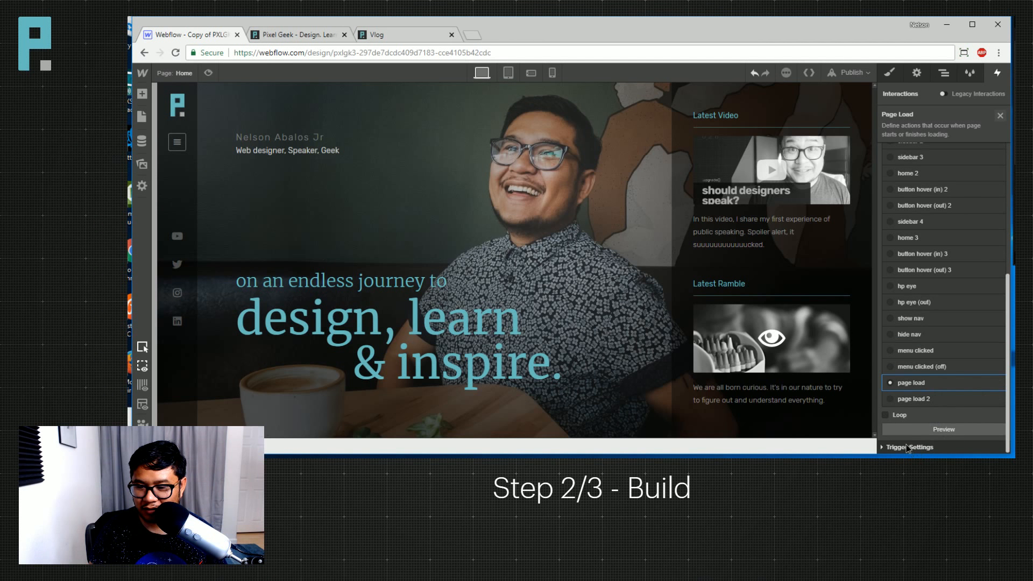
left_click(939, 446)
scroll(925, 425, "down", 1)
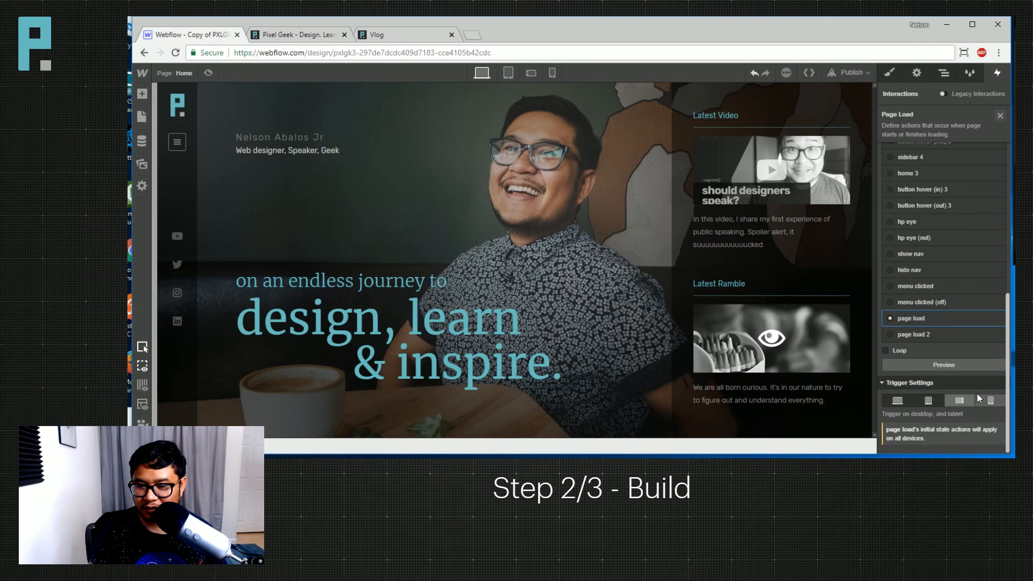
Review the device settings of both Page Load triggers, "page load" and "page load 2".
left_click(1001, 116)
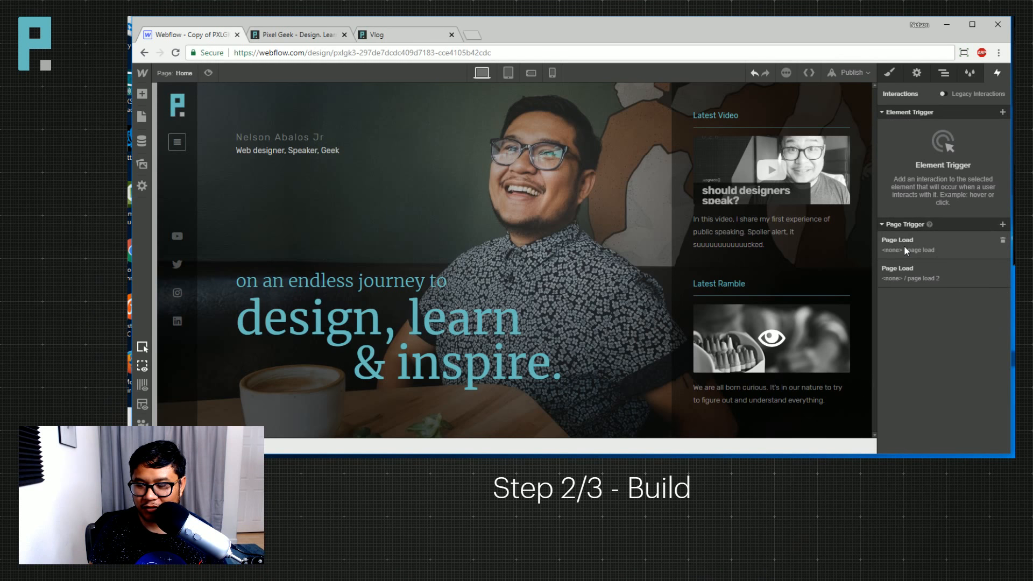
left_click(906, 247)
scroll(945, 376, "down", 1)
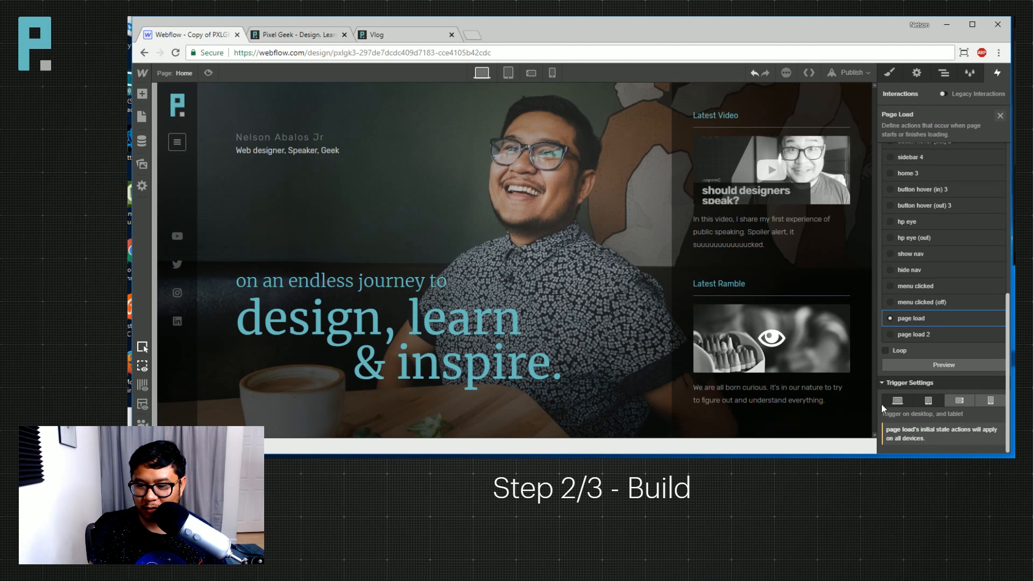
left_click(1000, 116)
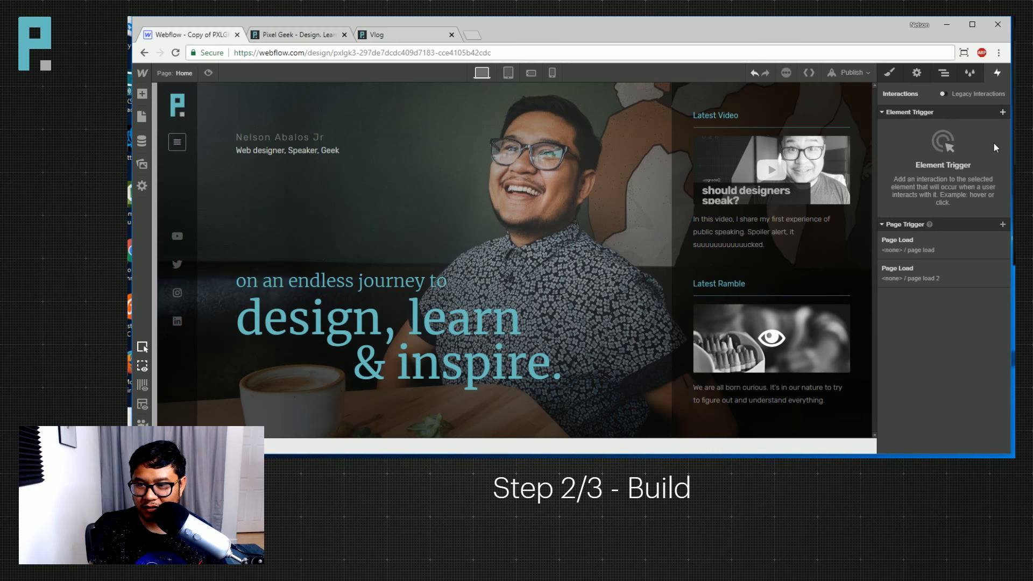
left_click(923, 276)
scroll(944, 396, "down", 5)
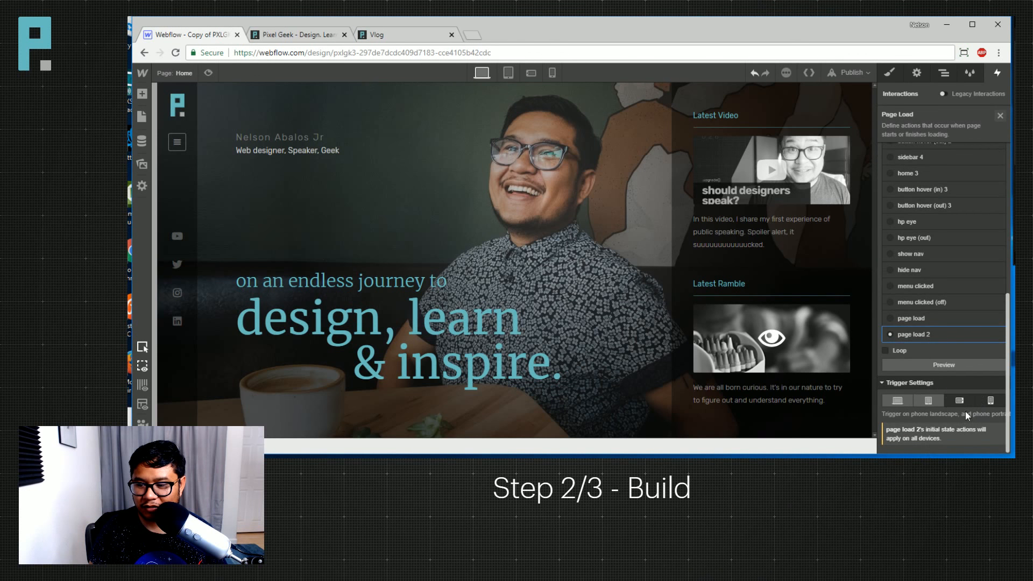
Publish the site to the selected webflow.io domain and preview the home page at desktop size.
left_click(840, 74)
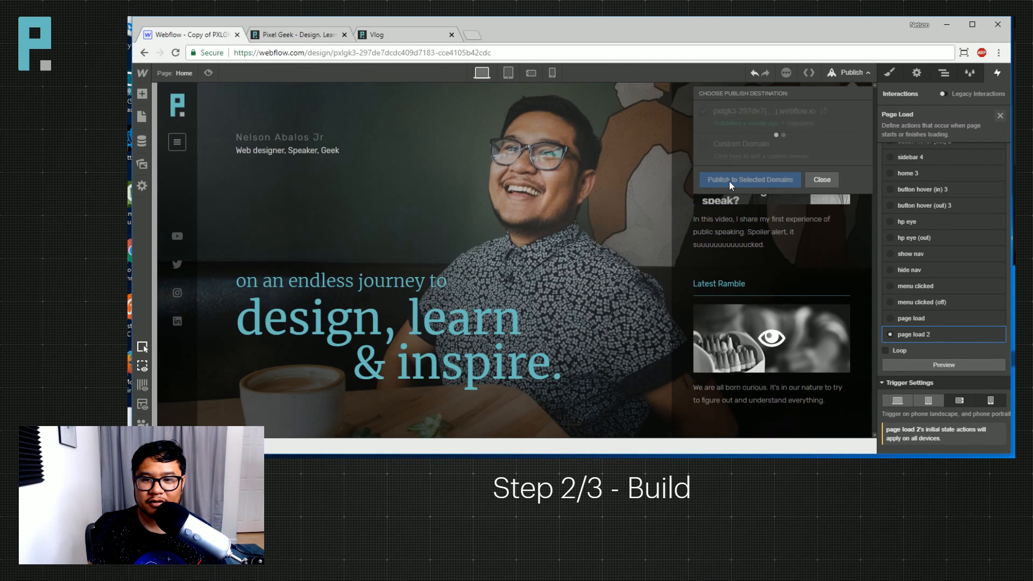
left_click(207, 73)
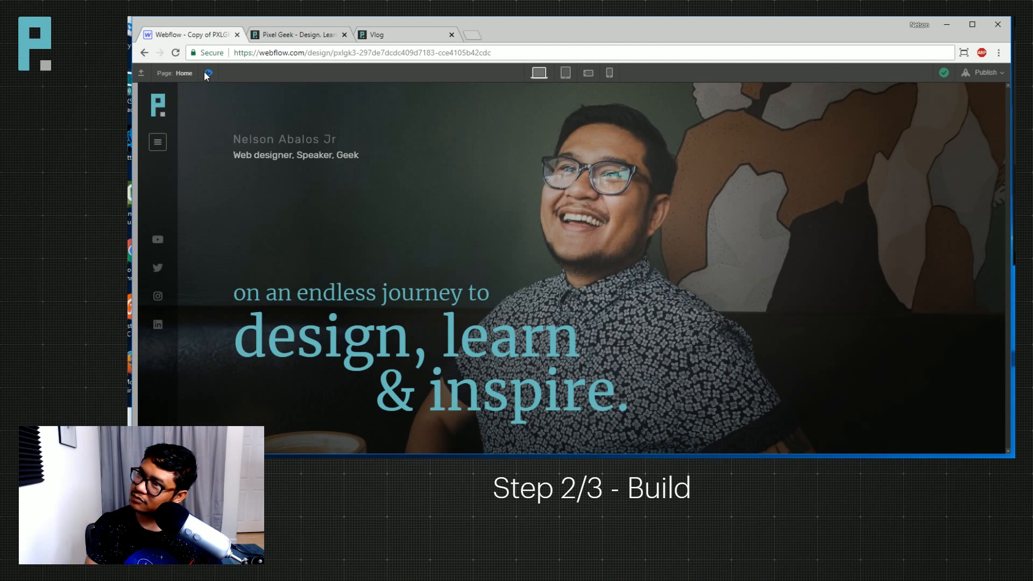
left_click(208, 73)
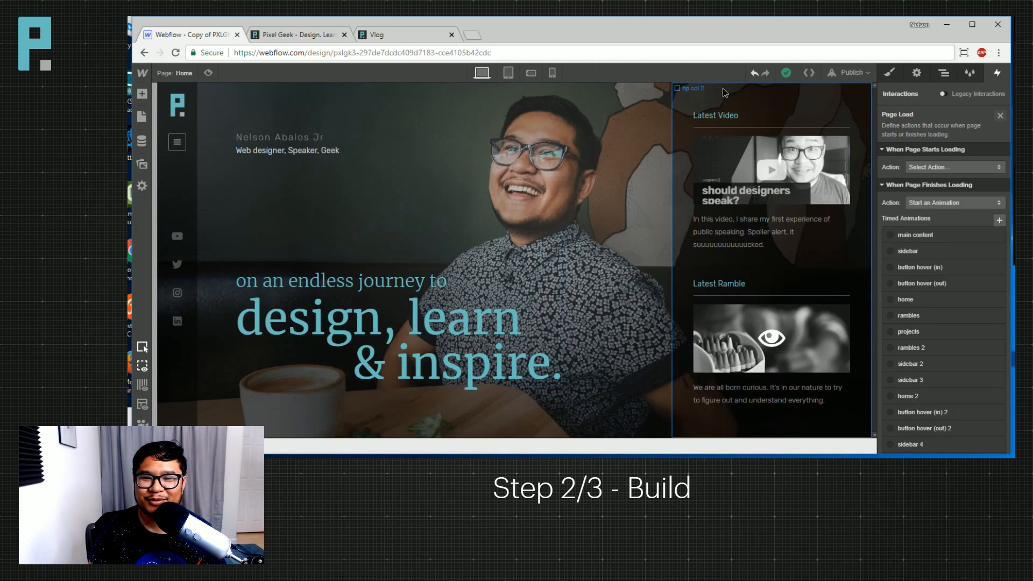
Open the "page load" animation, examine the final hp col 2 Move action, play the animation and preview the page.
left_click(933, 247)
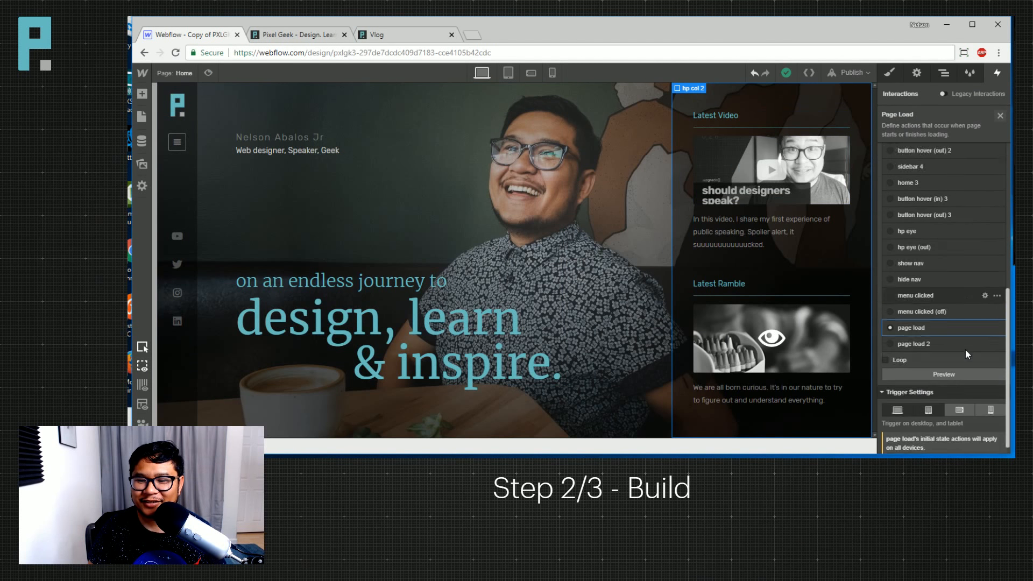
left_click(975, 322)
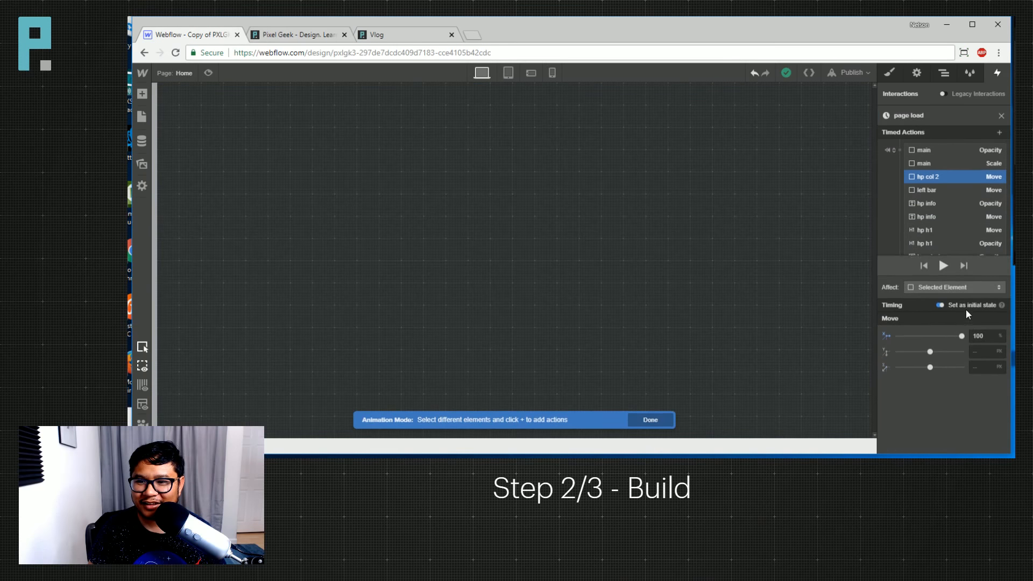
scroll(954, 201, "down", 5)
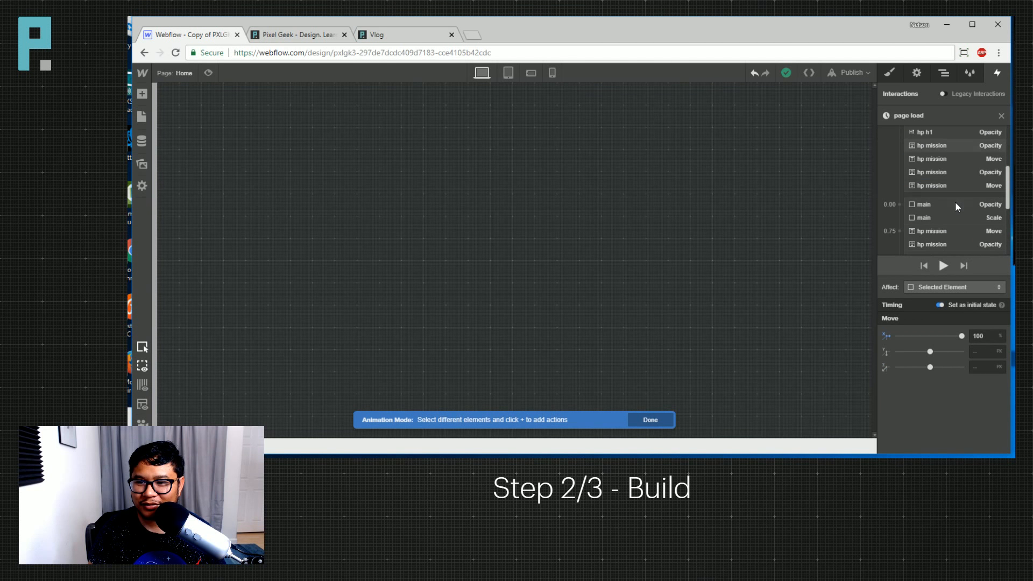
left_click(930, 240)
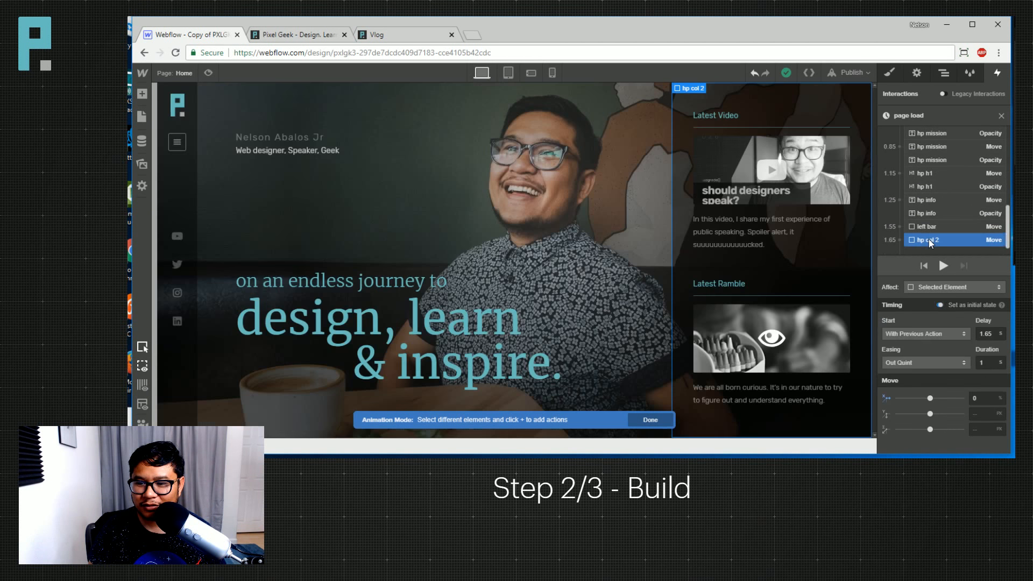
left_click(945, 267)
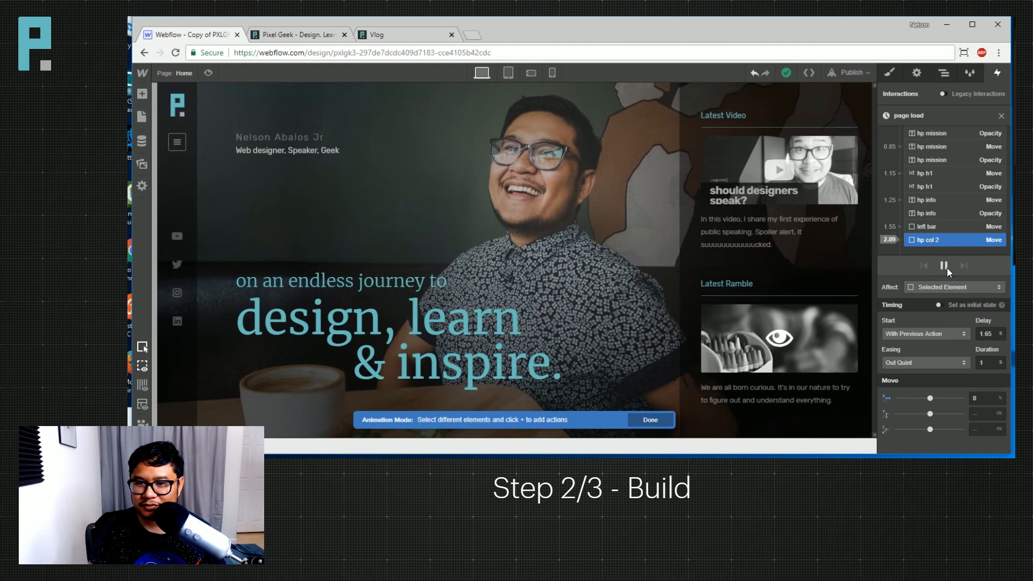
left_click(209, 72)
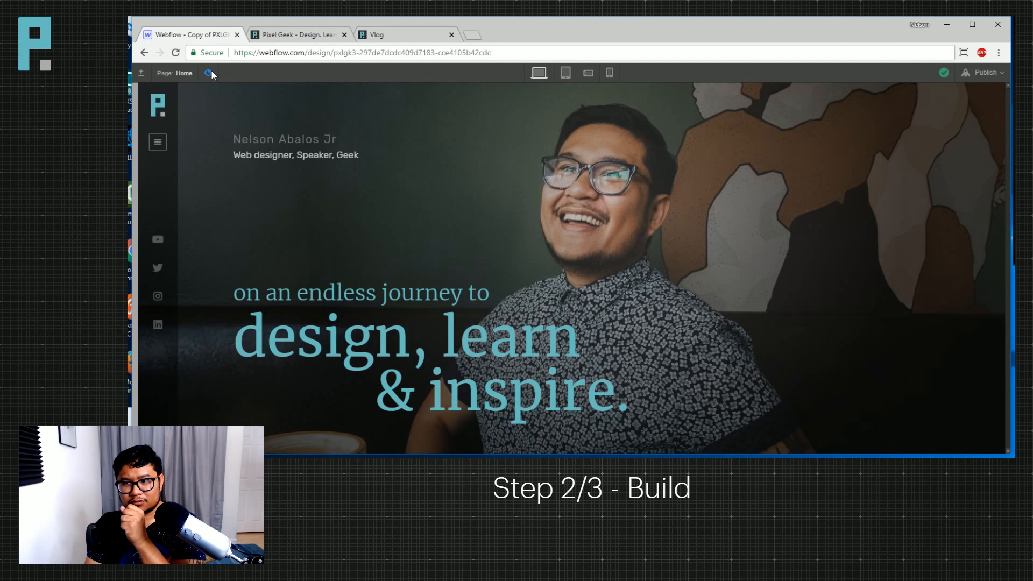
left_click(209, 72)
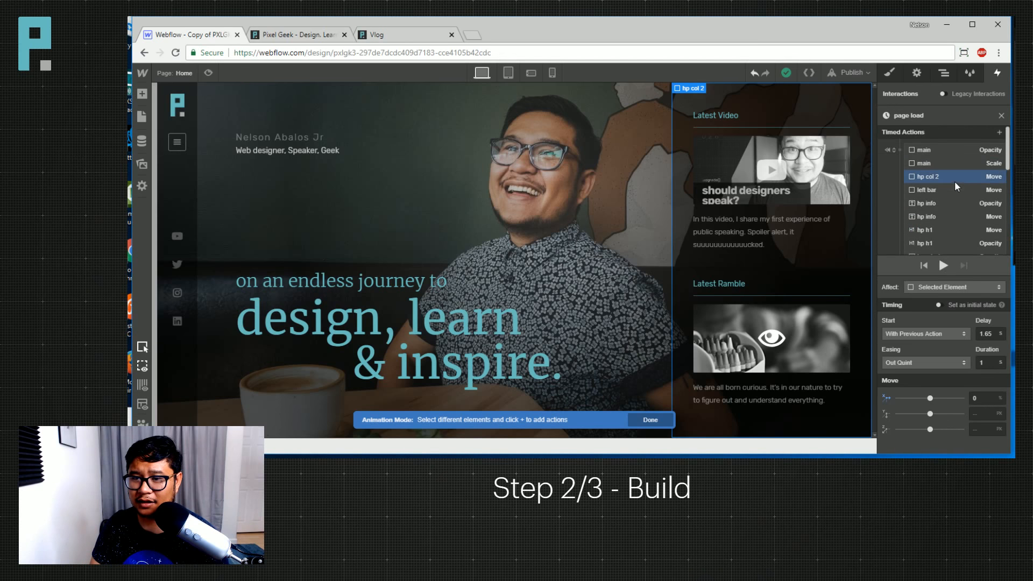
Compare the initial and final hp col 2 Move actions in "page load" and replay the animation.
left_click(949, 179)
scroll(957, 221, "down", 3)
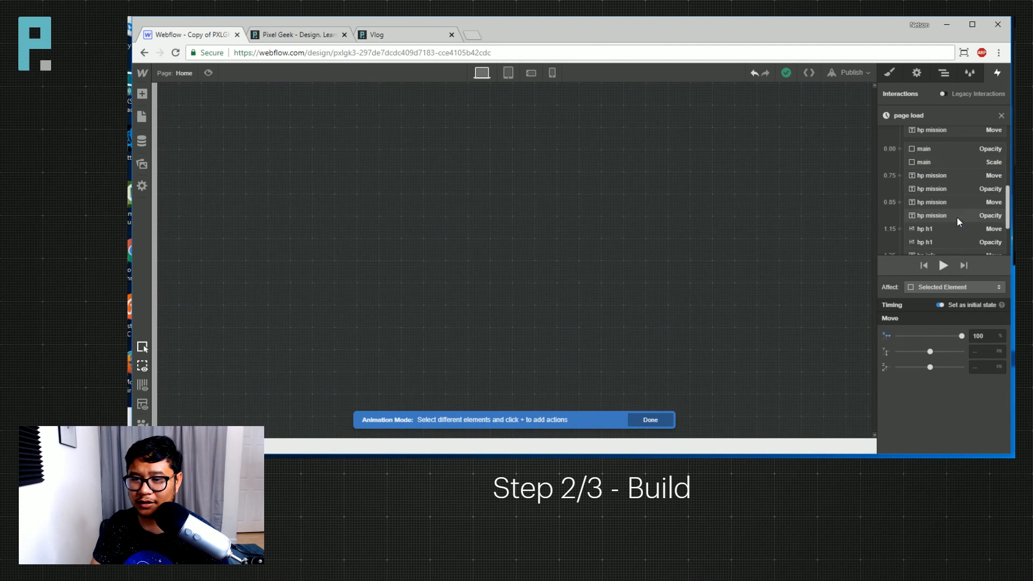
scroll(957, 216, "down", 2)
left_click(934, 224)
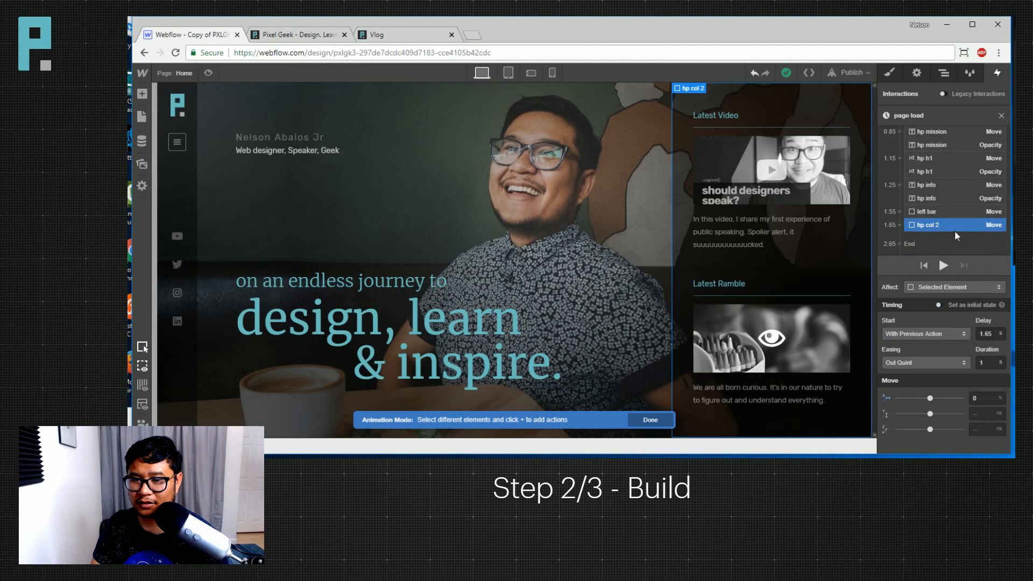
left_click(944, 266)
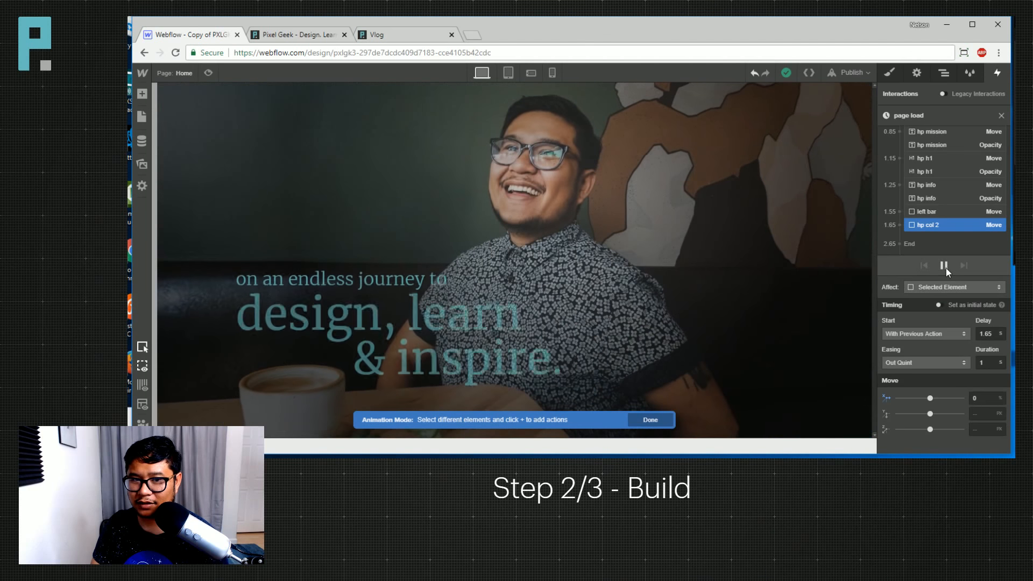
Republish the site to the selected domain and reload the live home page.
left_click(848, 71)
left_click(746, 183)
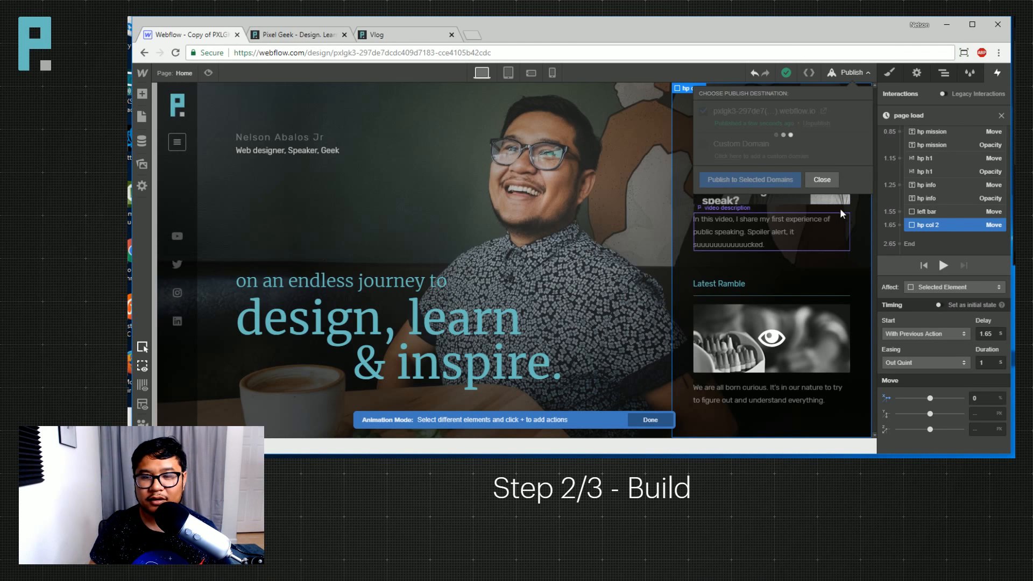
left_click(334, 35)
left_click(175, 53)
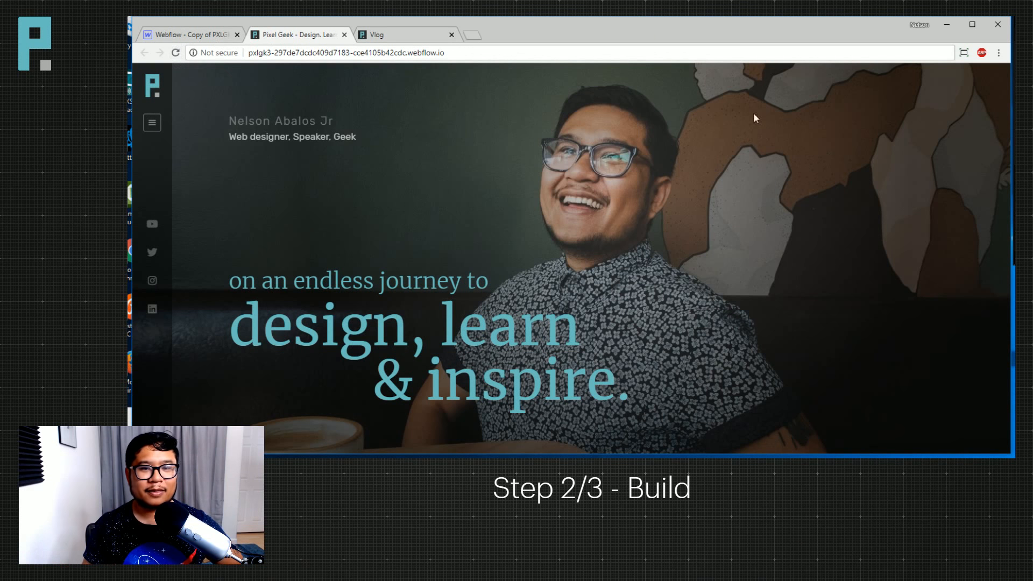
Inspect the live home page's markup in DevTools, examining the left-bar element and the surrounding inline transforms.
right_click(936, 132)
left_click(1011, 289)
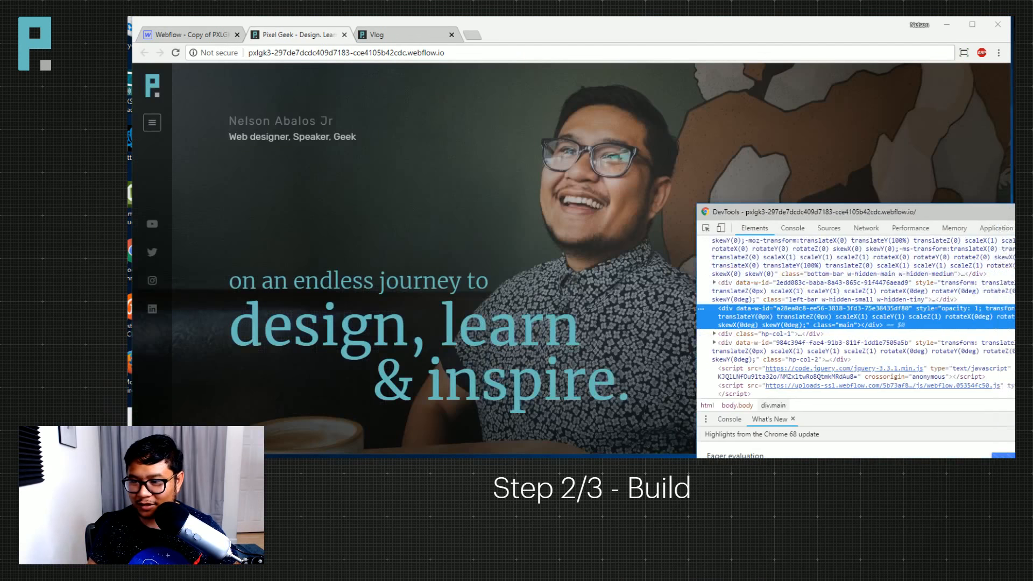
left_click_drag(1011, 210, 699, 228)
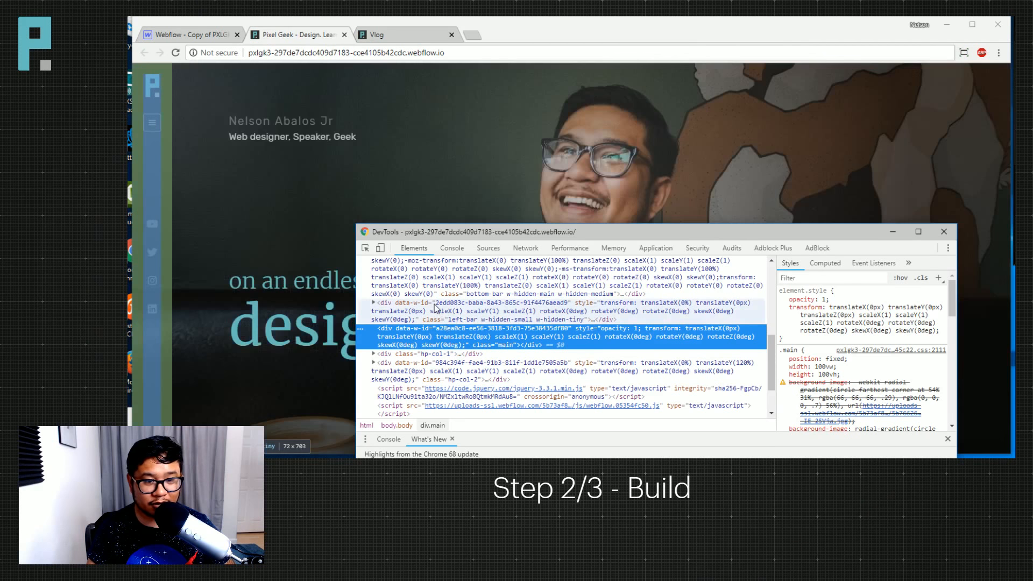
left_click(446, 317)
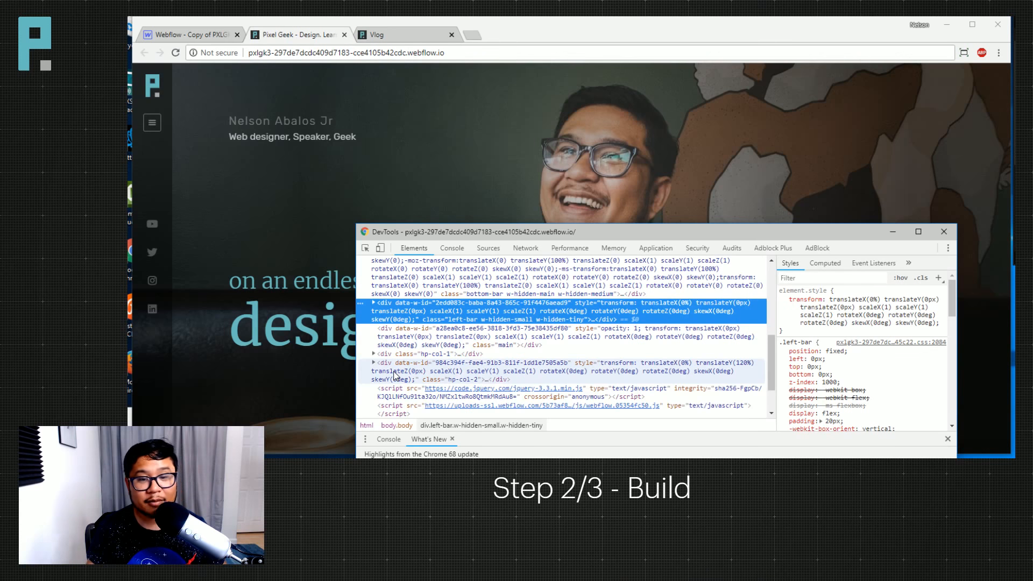
scroll(538, 354, "up", 2)
scroll(538, 354, "up", 2)
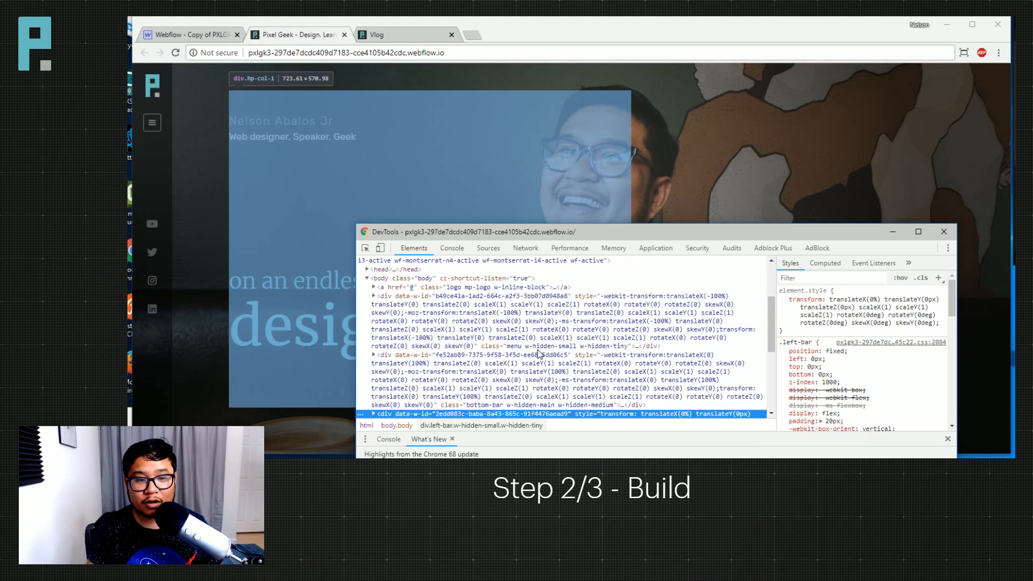
scroll(468, 389, "down", 6)
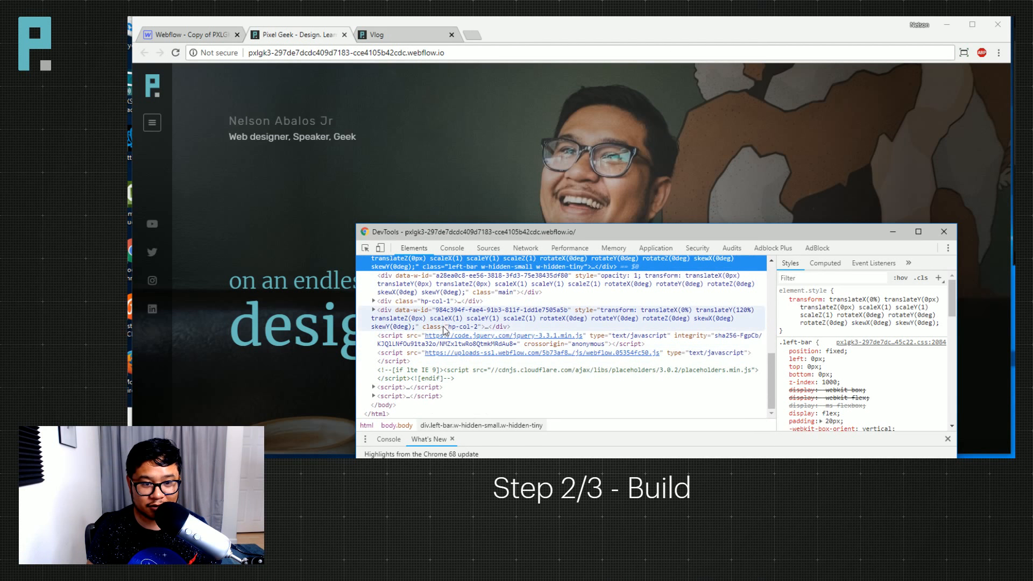
Select the hp-col-2 element and switch its inline transform off and on to test how it affects the column.
left_click(442, 323)
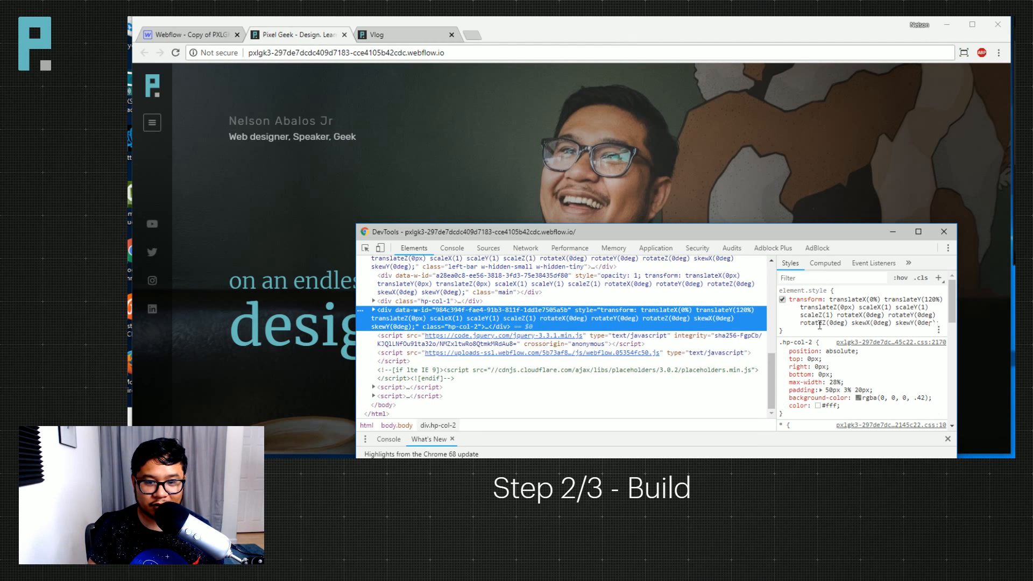
left_click(782, 300)
left_click(782, 300)
left_click(782, 300)
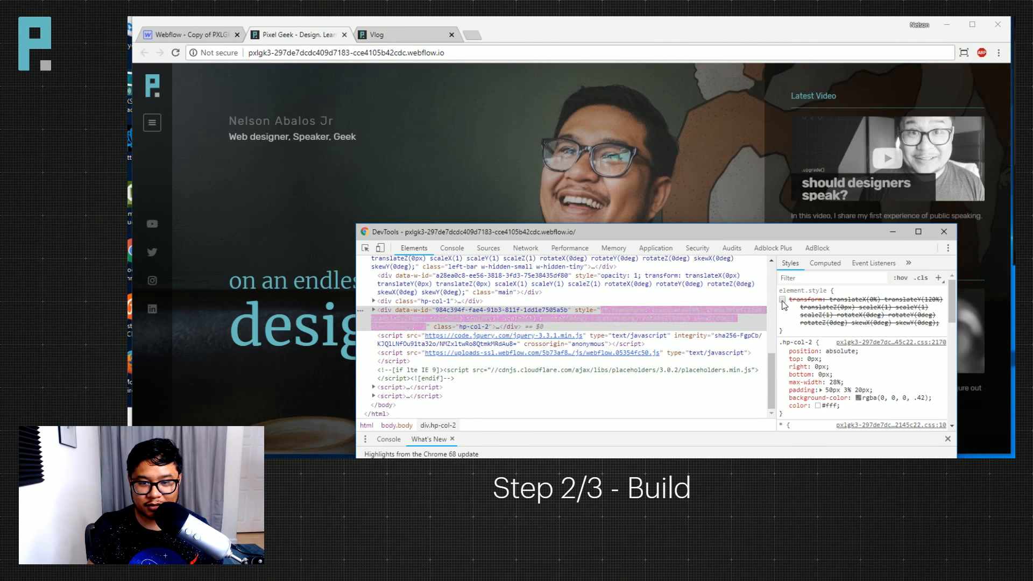
left_click(783, 300)
left_click(782, 300)
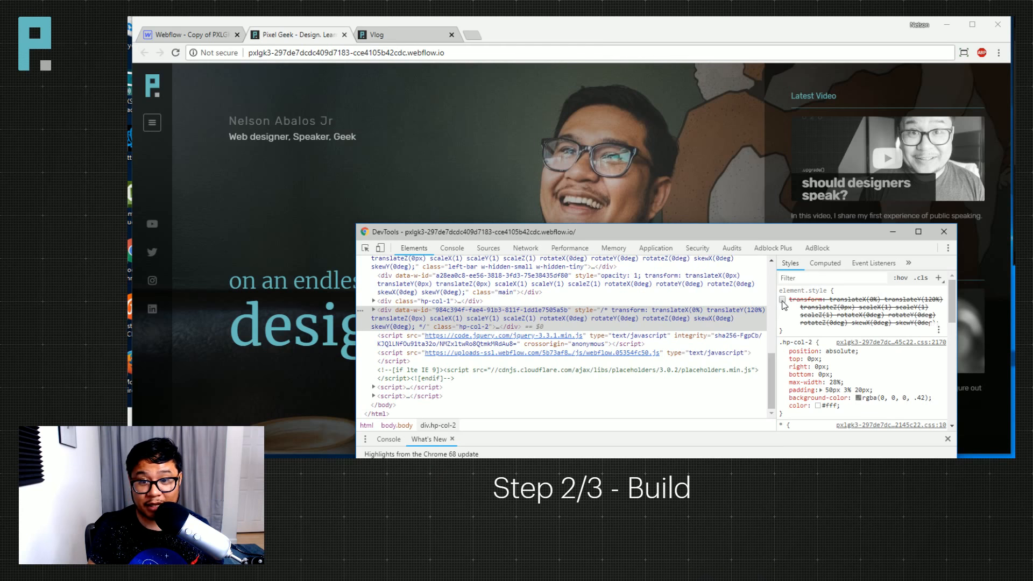
left_click(375, 311)
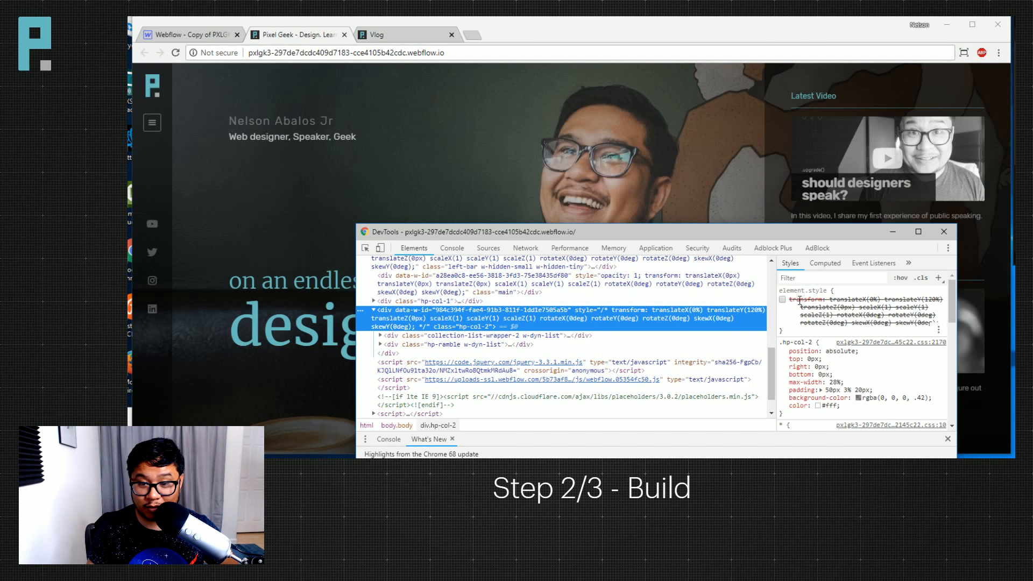
left_click(782, 300)
left_click(782, 300)
left_click(782, 300)
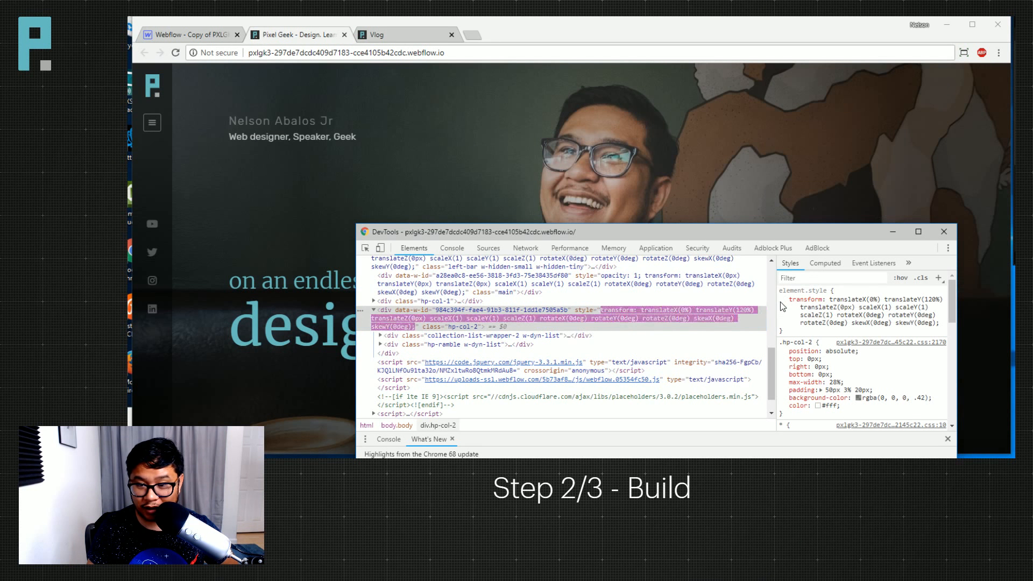
left_click(782, 300)
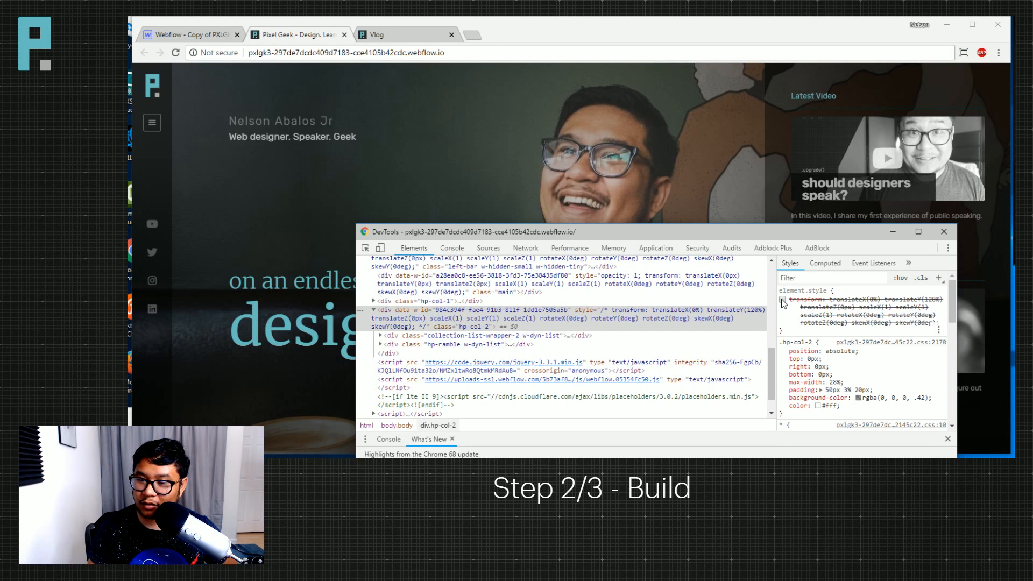
left_click(782, 299)
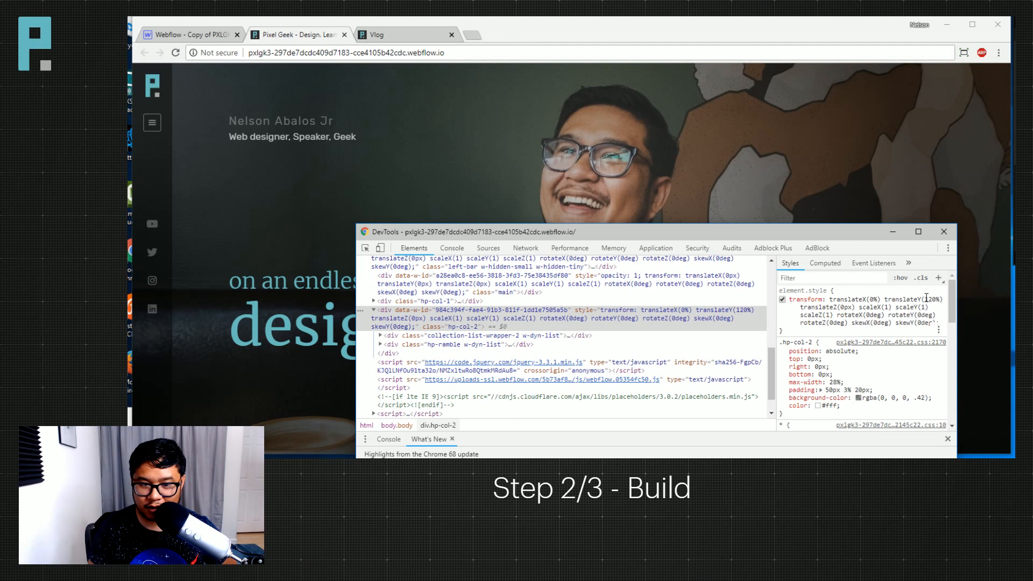
left_click(926, 298)
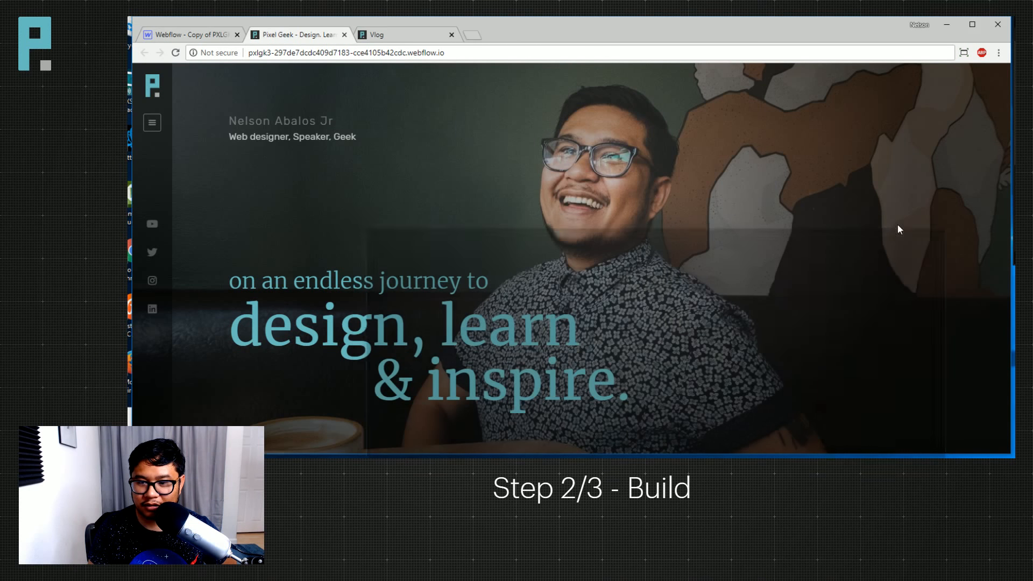
Close DevTools, return to the Webflow designer and check the initial-state Move action of hp col 2.
left_click(944, 231)
left_click(238, 40)
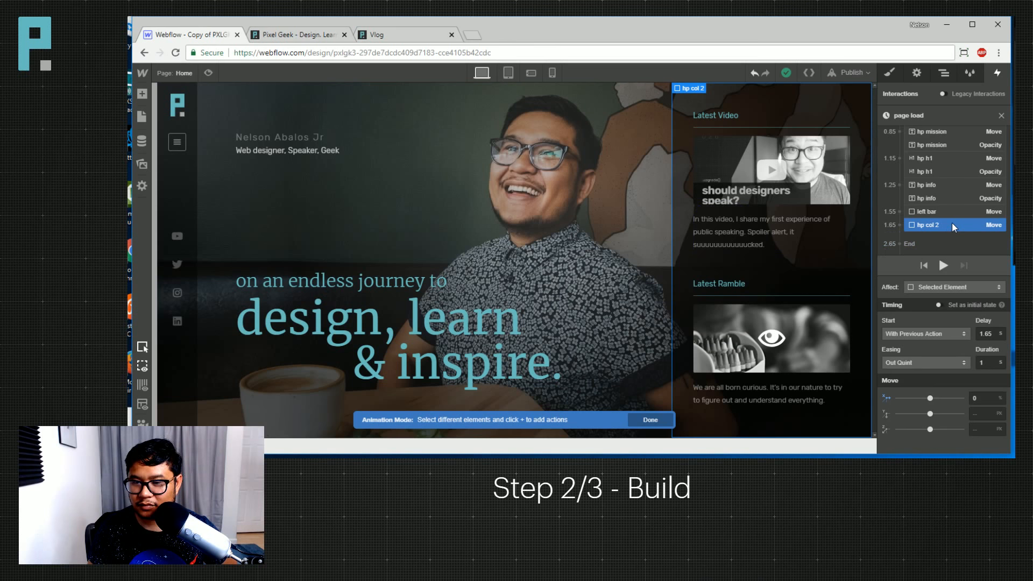
scroll(963, 227, "up", 2)
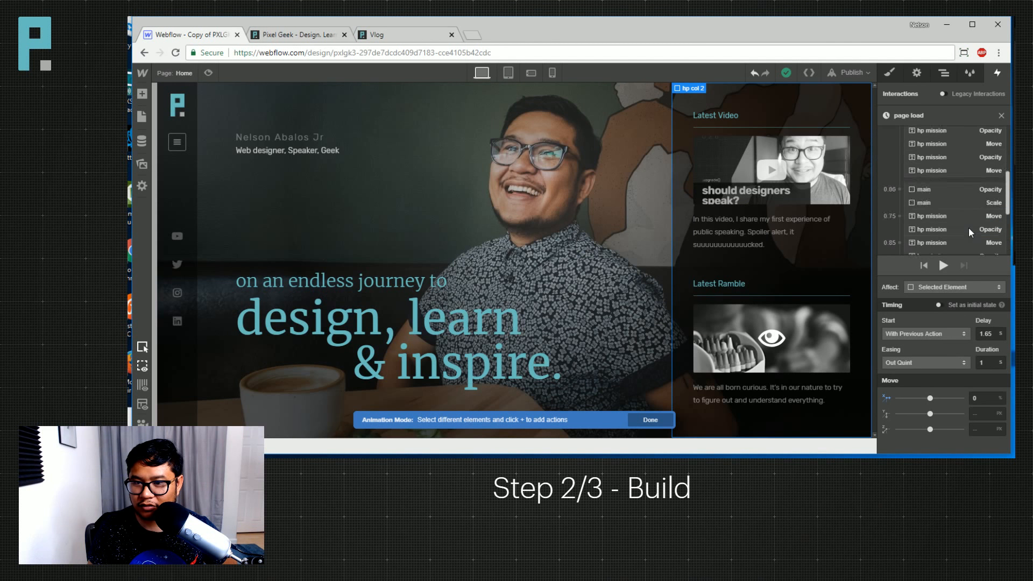
scroll(964, 208, "up", 2)
left_click(948, 176)
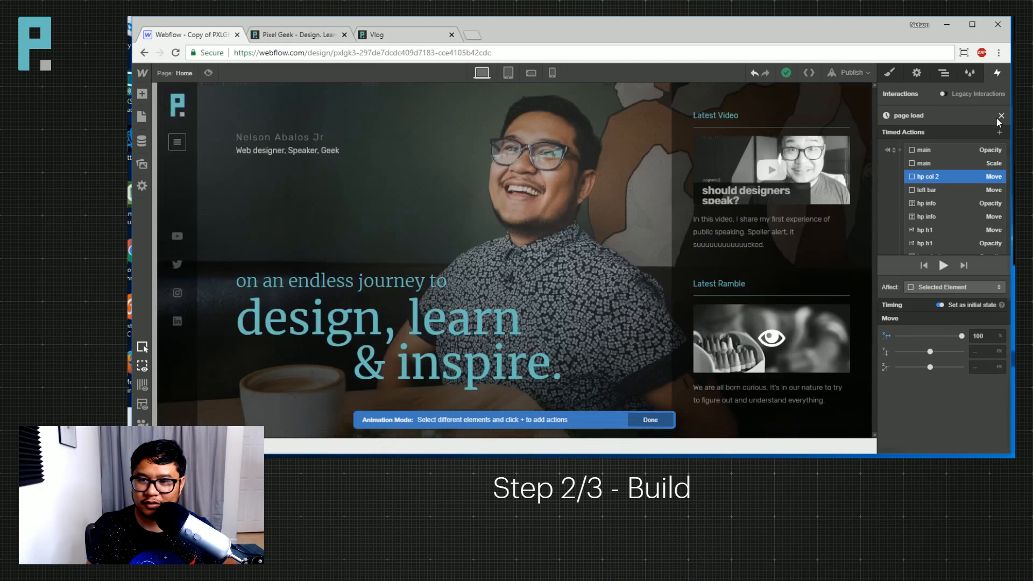
Open the page load 2 animation from the second Page Load trigger and check hp col 2's initial-state and closing Move actions.
left_click(1000, 117)
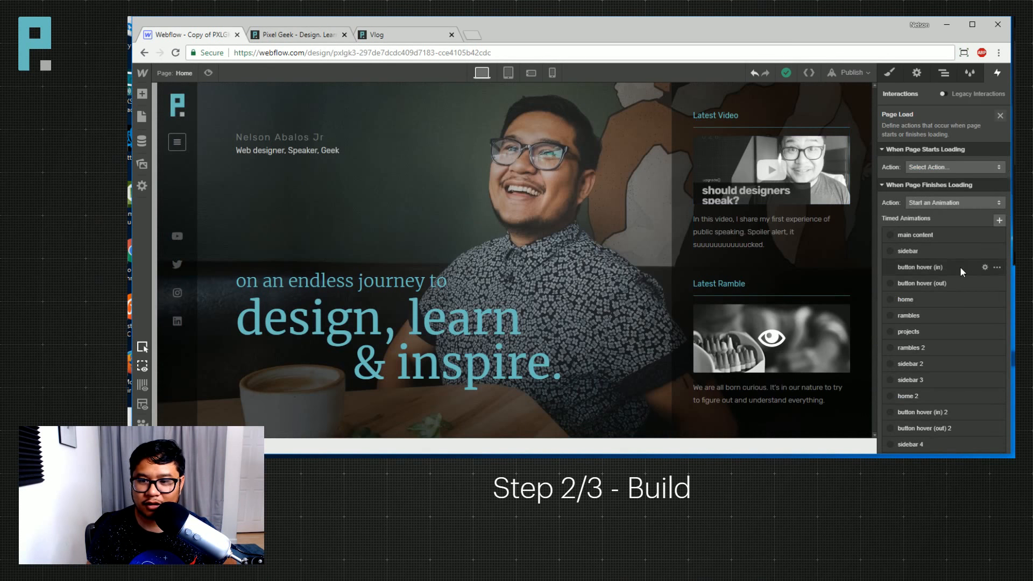
scroll(963, 274, "down", 5)
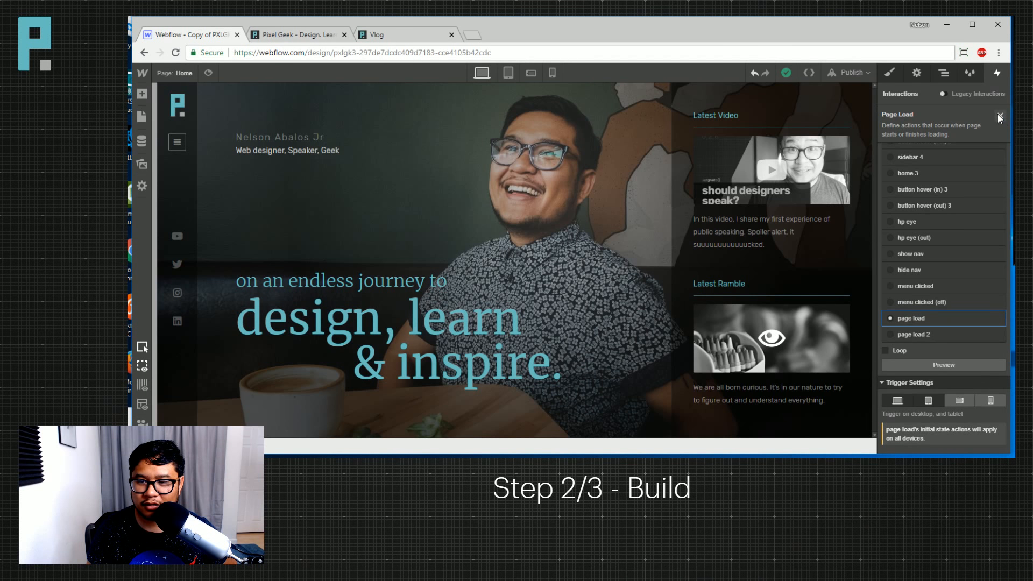
left_click(998, 114)
left_click(947, 269)
scroll(956, 330, "down", 5)
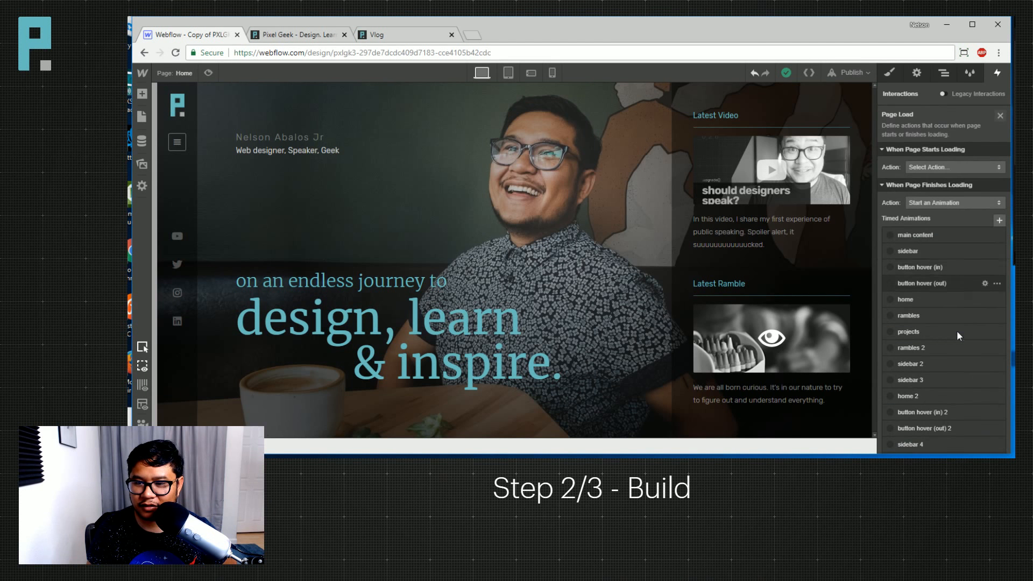
left_click(963, 336)
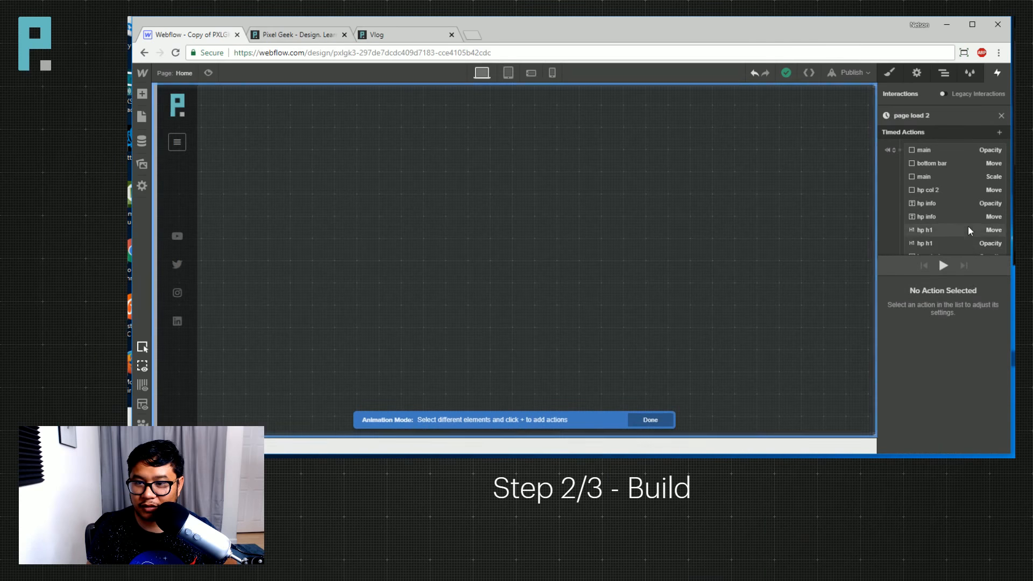
left_click(942, 192)
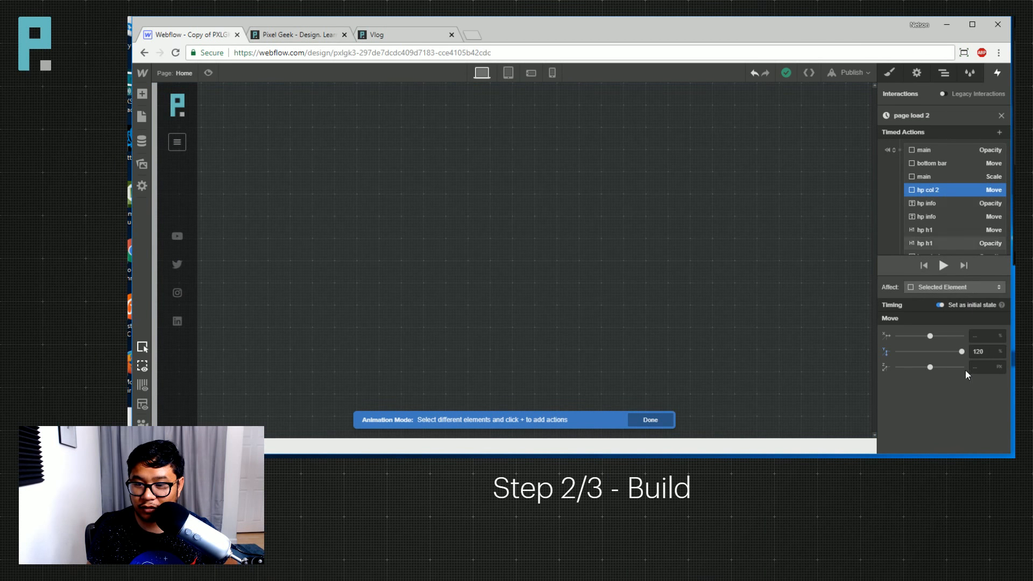
scroll(976, 240, "down", 3)
scroll(976, 240, "down", 3)
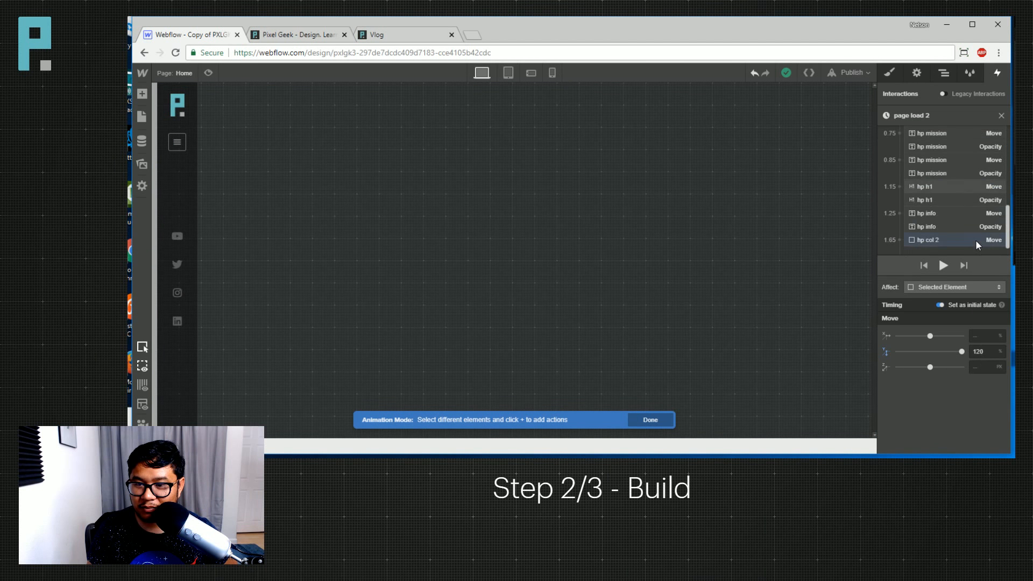
left_click(948, 226)
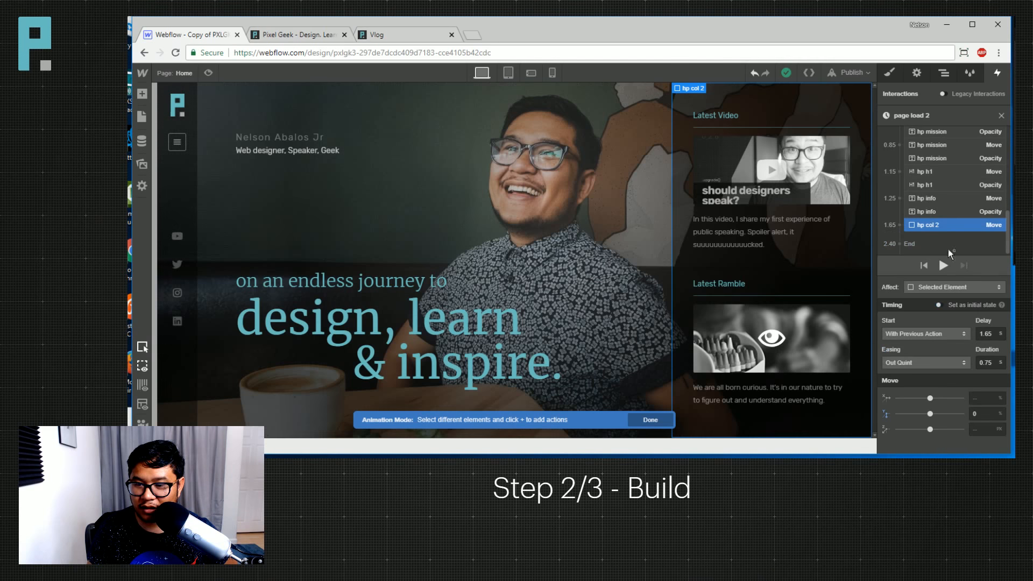
Inspect the live home page in DevTools, examining the hp-col-2 element's data-w-id and inline transform.
left_click(313, 35)
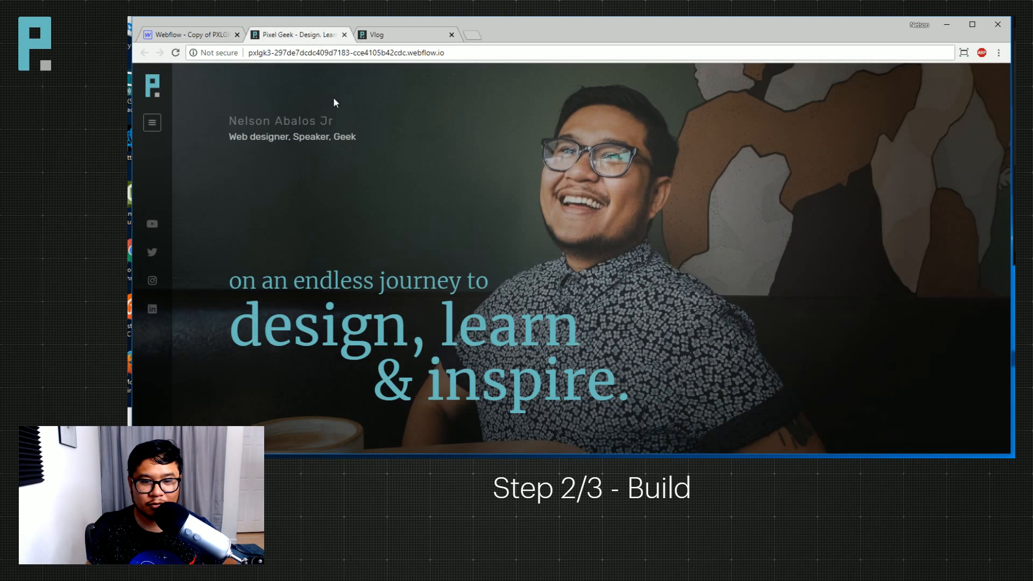
right_click(680, 207)
left_click(731, 361)
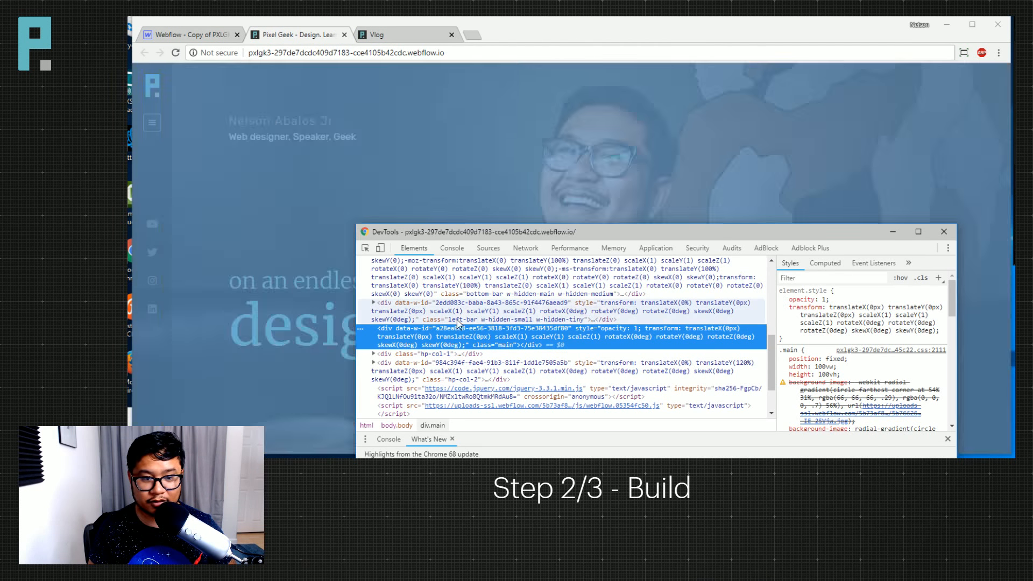
scroll(476, 379, "down", 2)
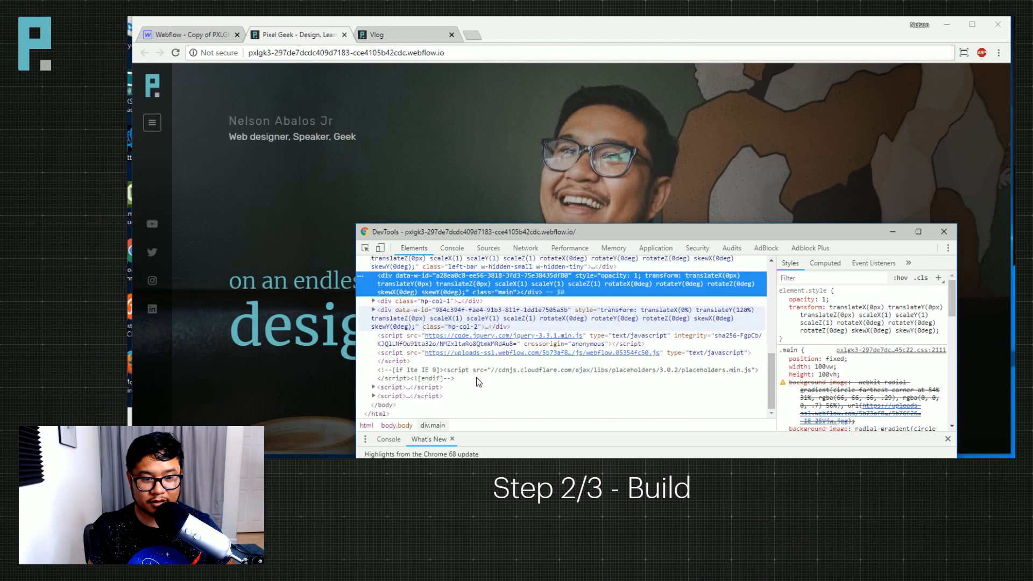
scroll(476, 377, "up", 2)
left_click(477, 381)
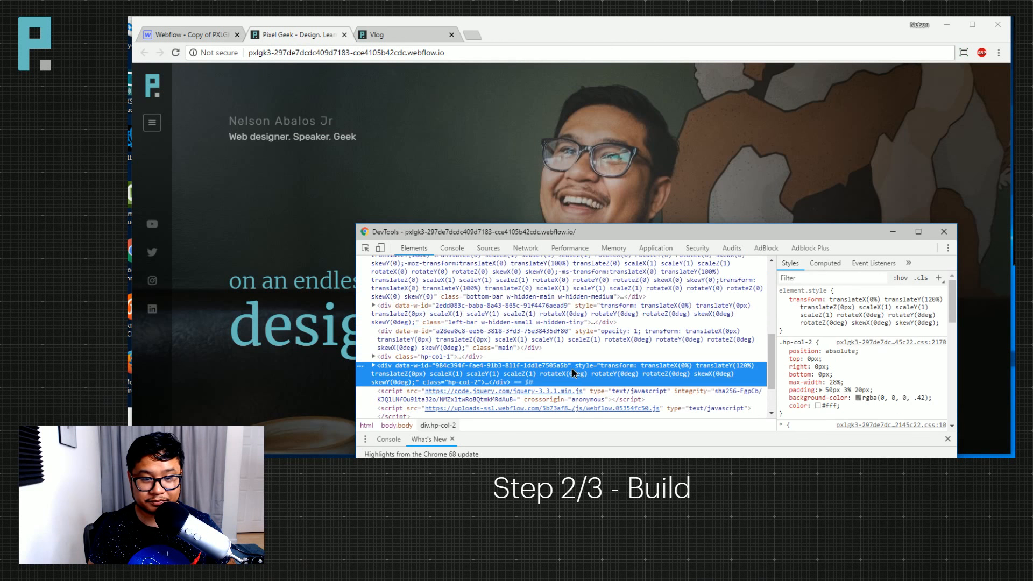
double_click(482, 368)
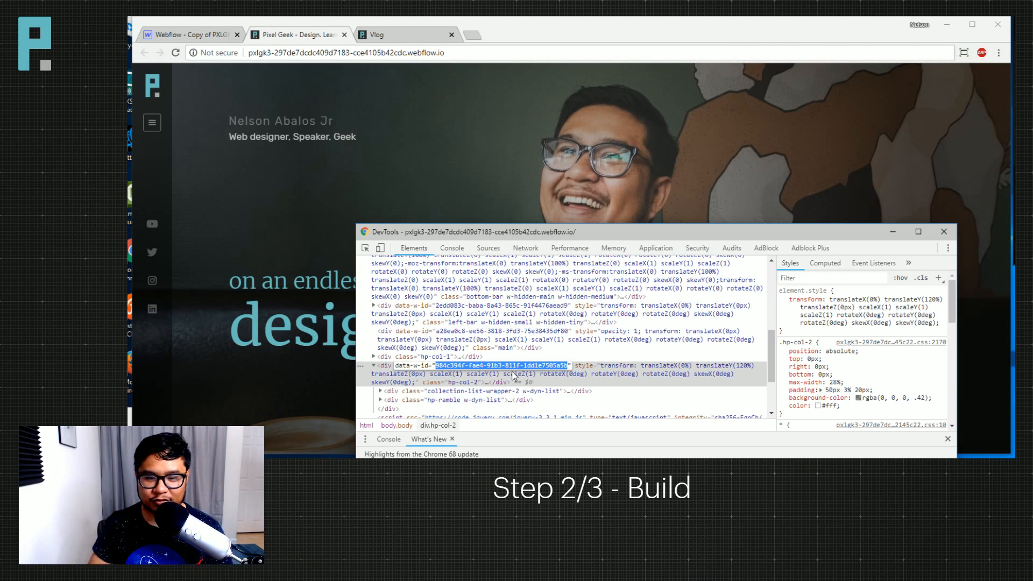
left_click(612, 379)
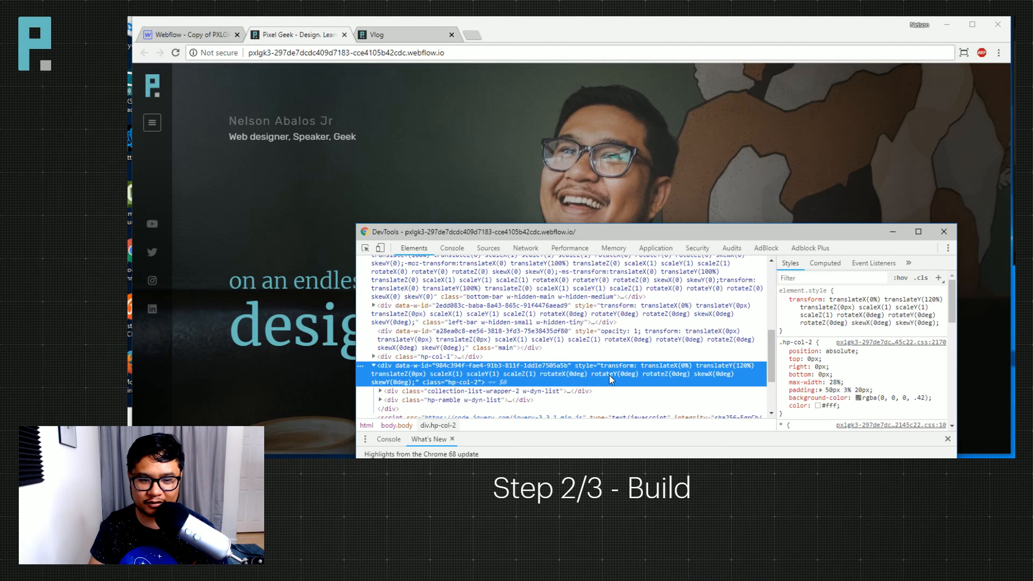
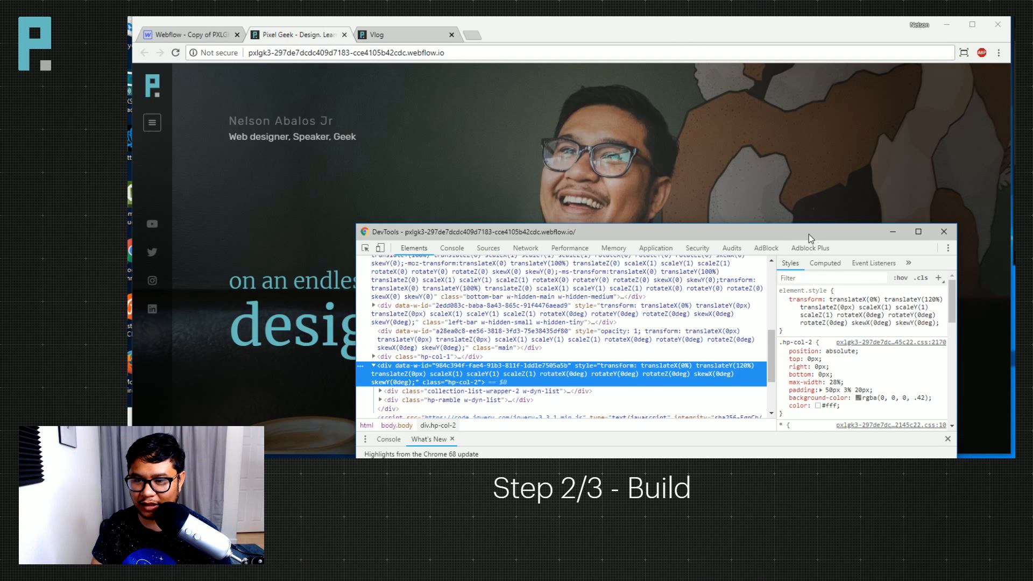
left_click_drag(813, 232, 764, 232)
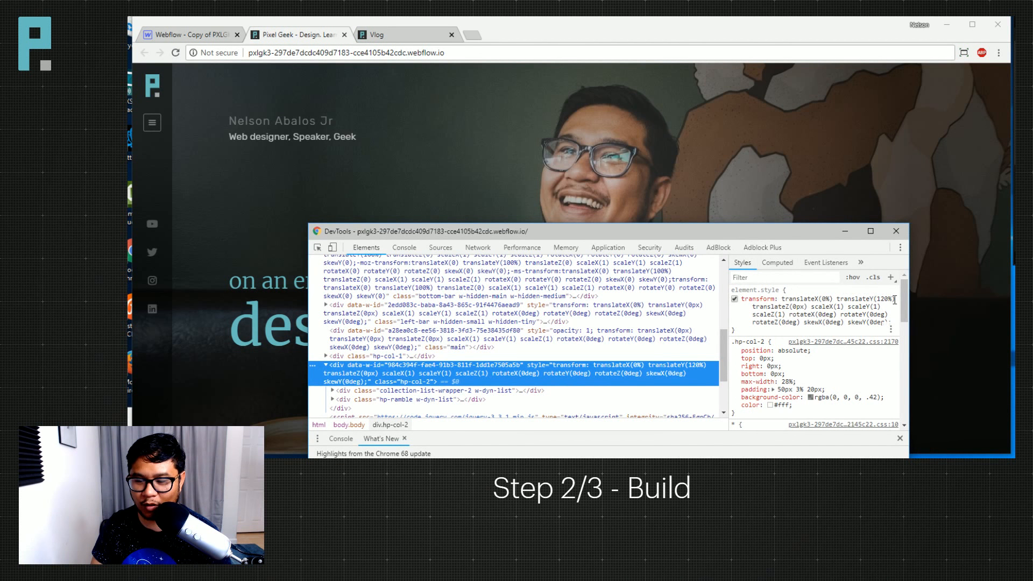
Return to the Webflow designer and delete the second Page Load trigger, the one that runs page load 2.
left_click(189, 35)
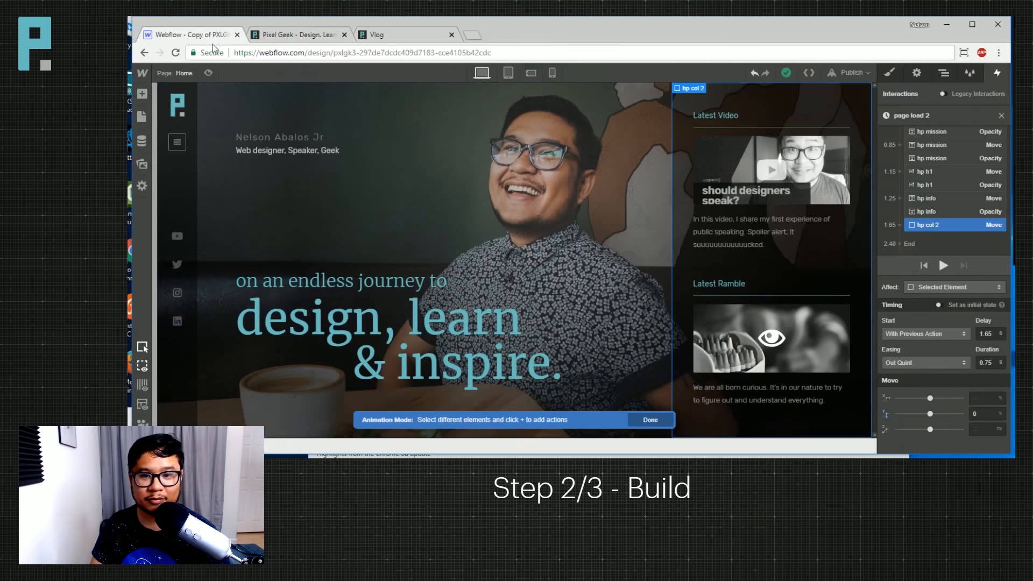
left_click(1001, 116)
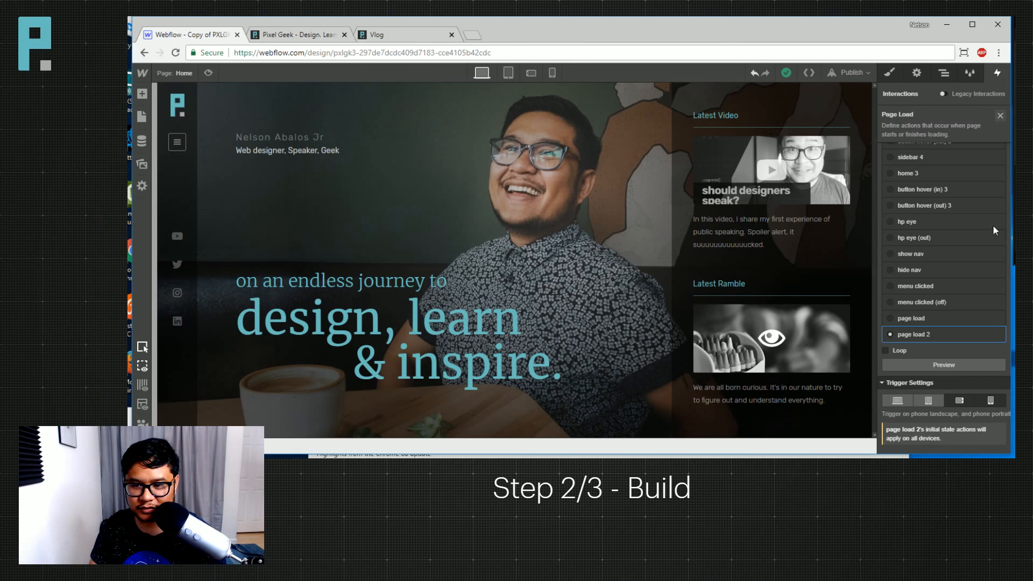
left_click(999, 116)
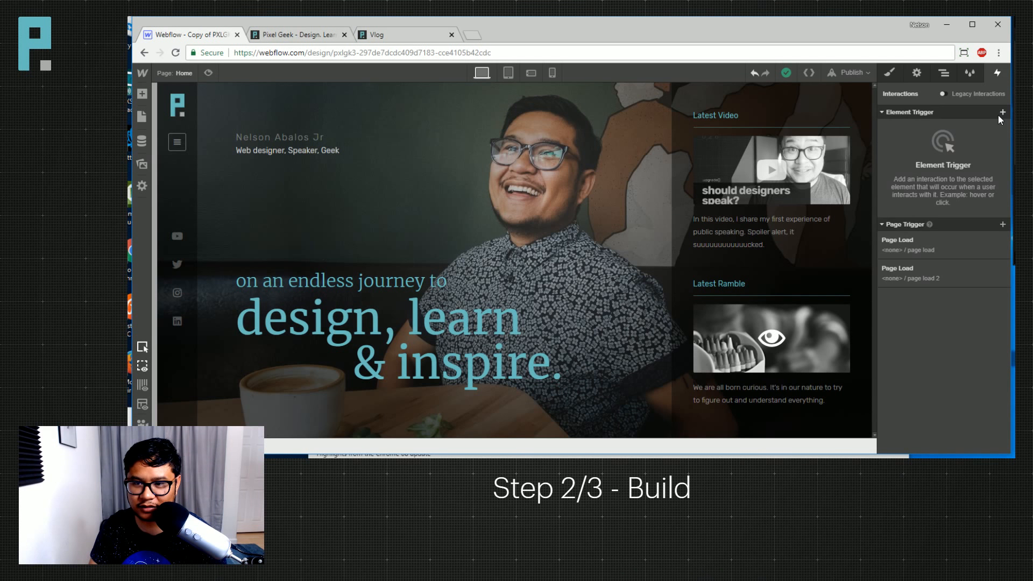
left_click(1002, 268)
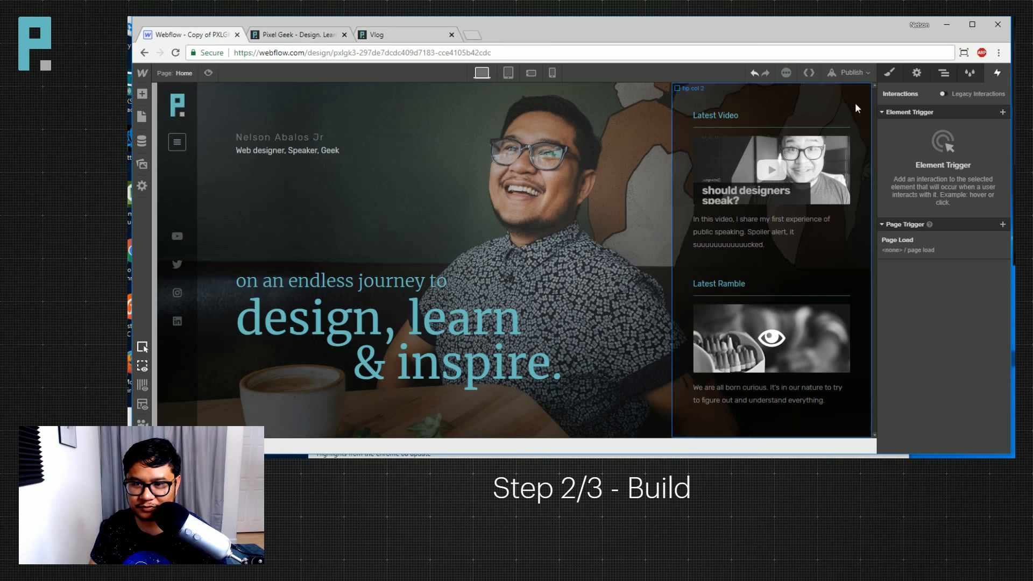
Publish the site to the selected domain and reload the live home page.
left_click(852, 72)
left_click(753, 183)
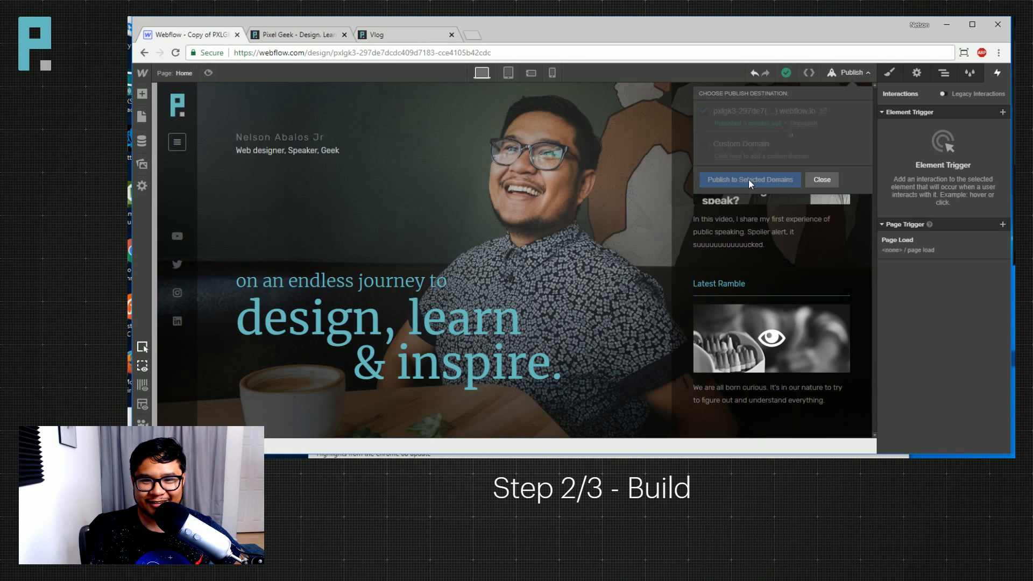
left_click(316, 36)
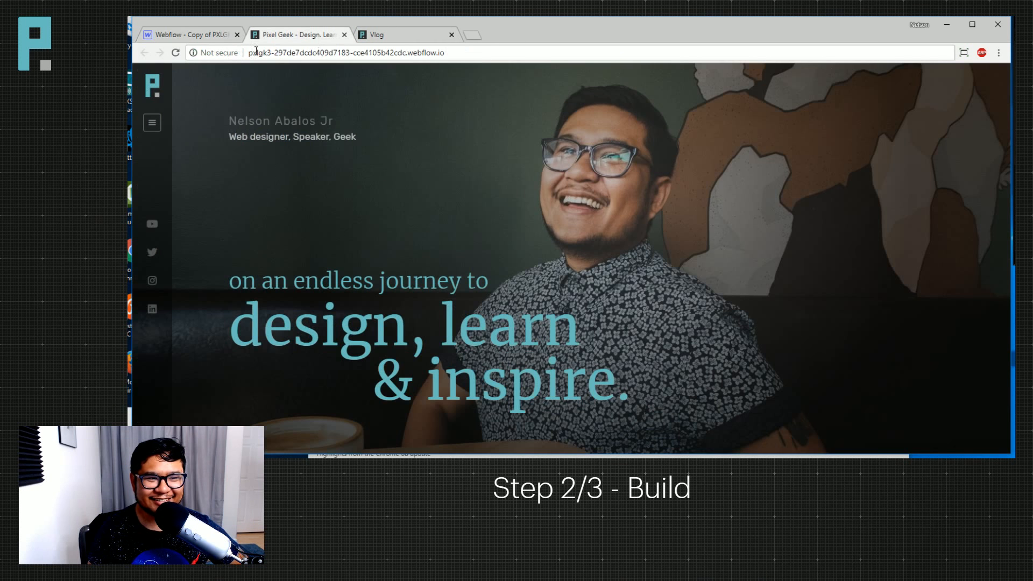
left_click(176, 53)
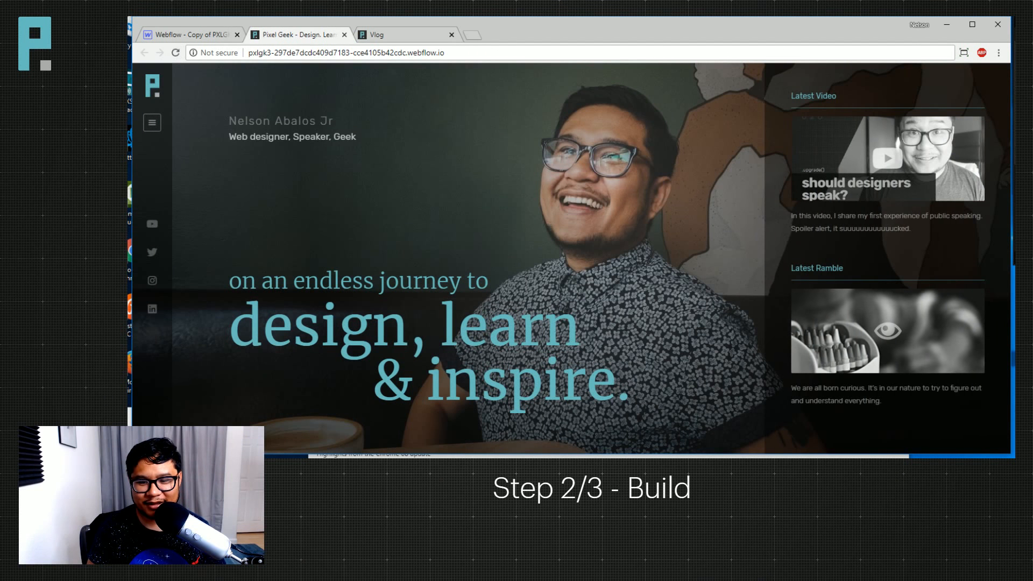
Inspect the hp-col-2 element's inline transform on the reloaded live page, and close DevTools.
key("ctrl+shift+i")
left_click(415, 295)
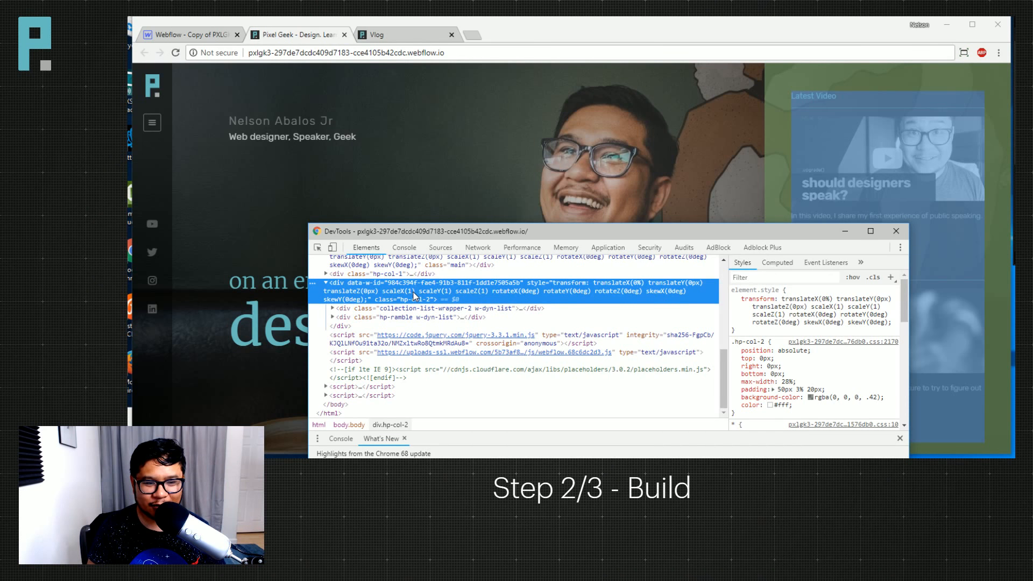
scroll(415, 295, "up", 2)
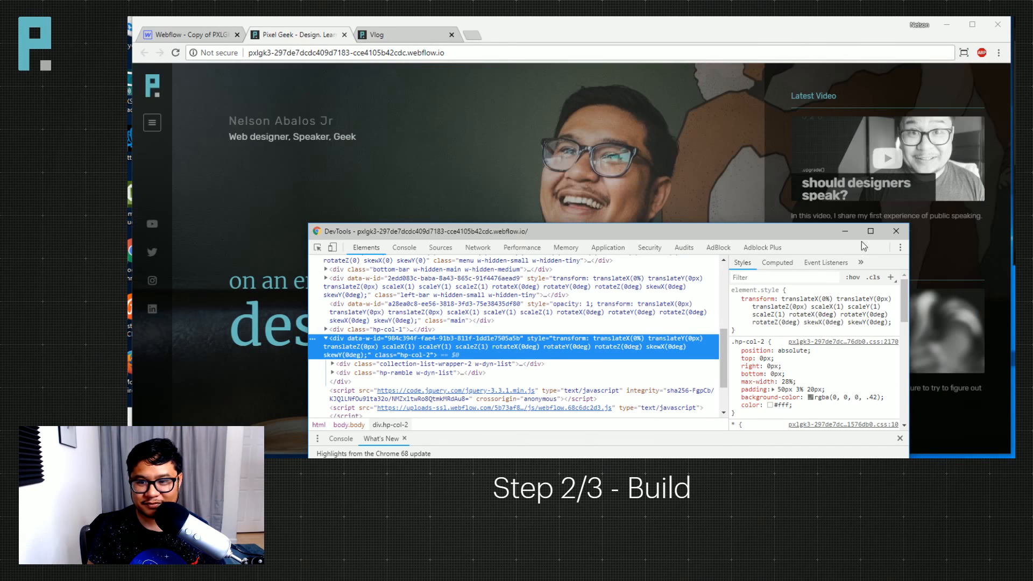
left_click(895, 232)
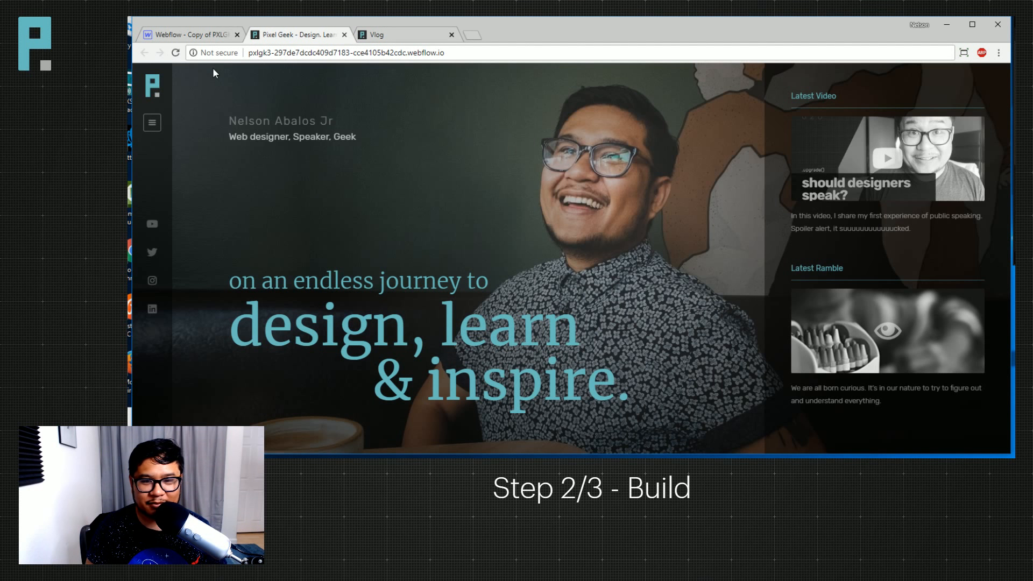
Return to the Webflow designer and preview the home page's load animation in the phone landscape layout.
left_click(223, 36)
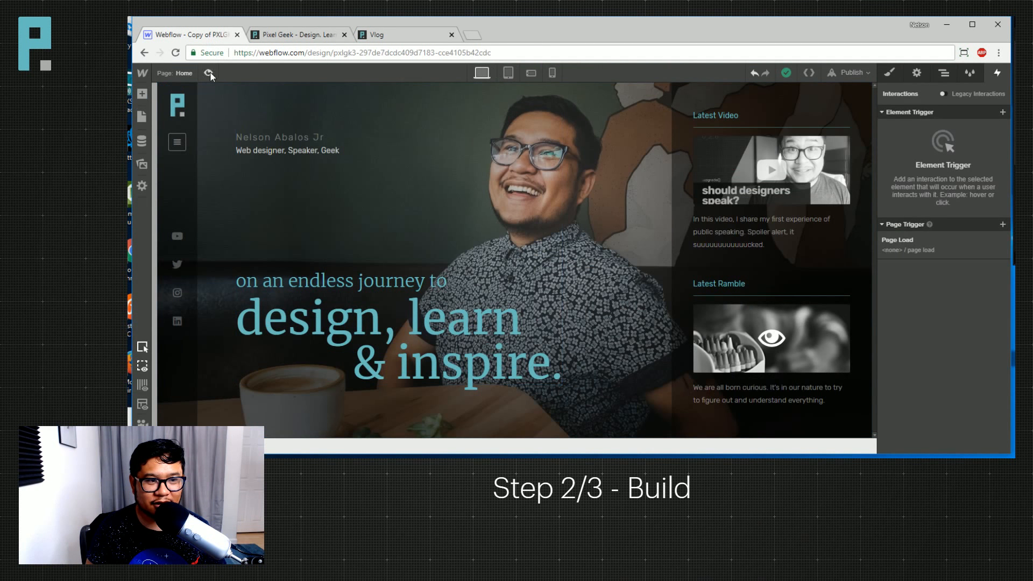
left_click(508, 76)
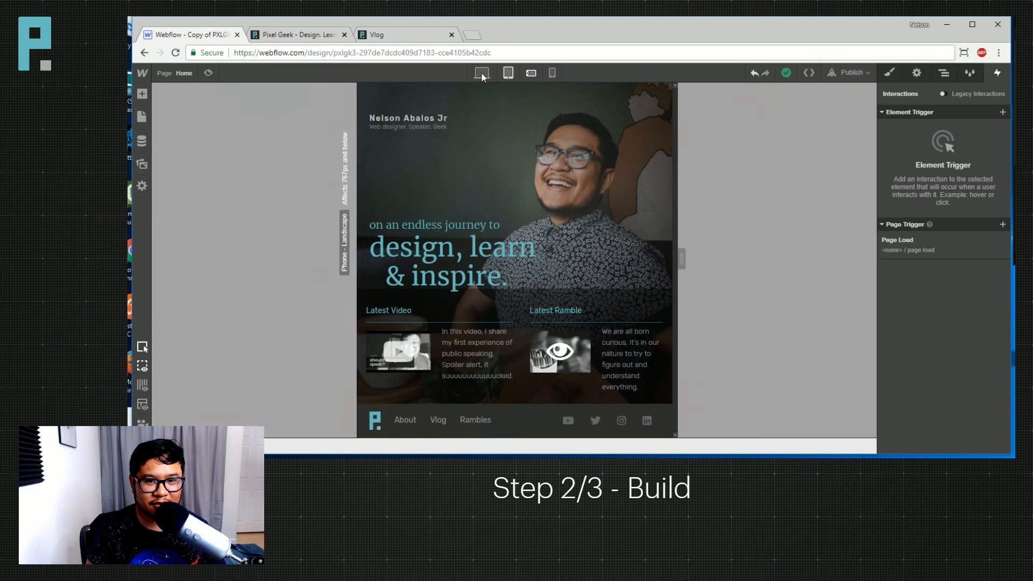
left_click(208, 74)
left_click(208, 74)
left_click(208, 73)
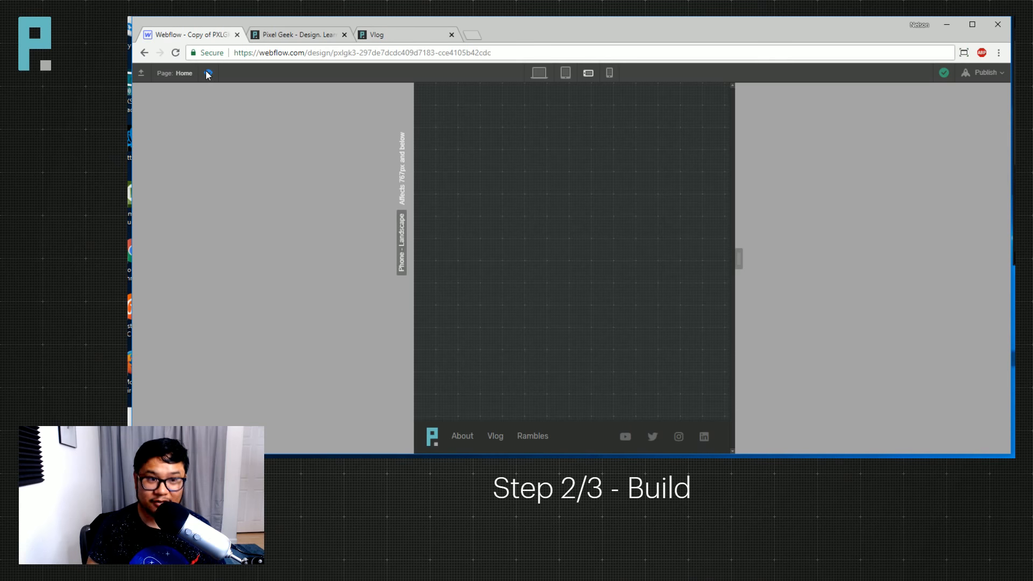
left_click(208, 74)
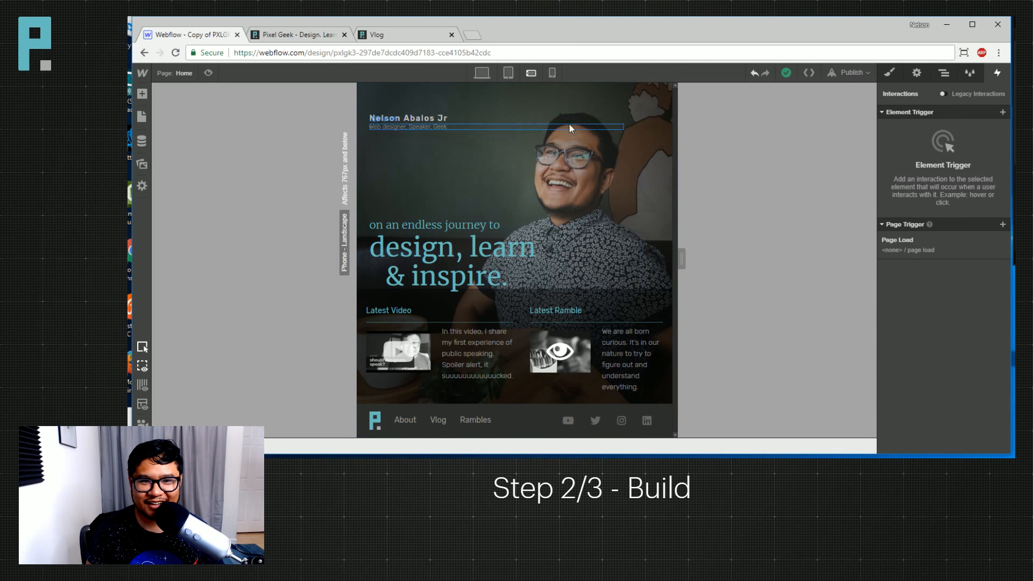
Enable the remaining Page Load trigger for phone layouts and replay its animation in the phone landscape preview.
left_click(915, 240)
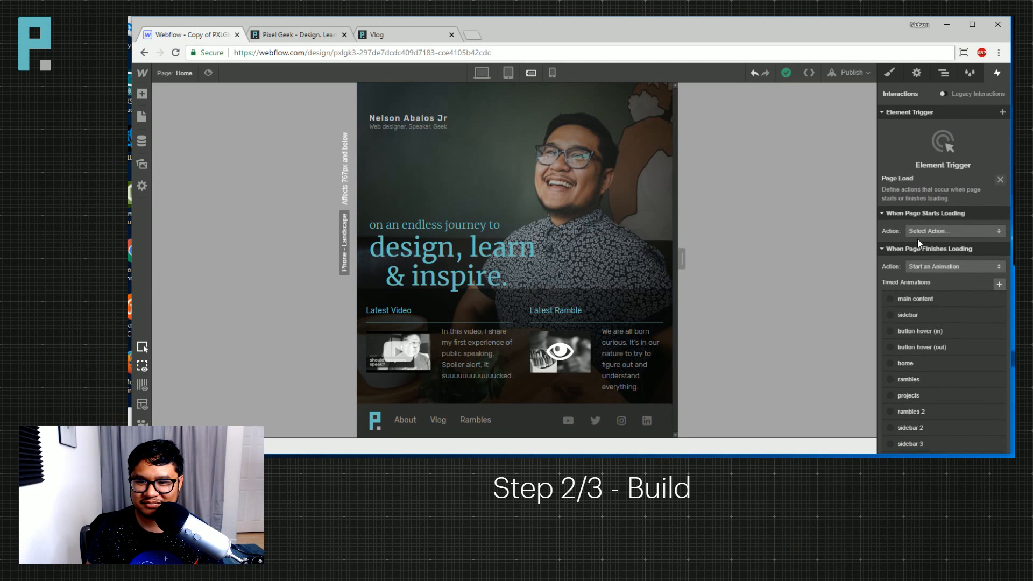
scroll(960, 355, "down", 5)
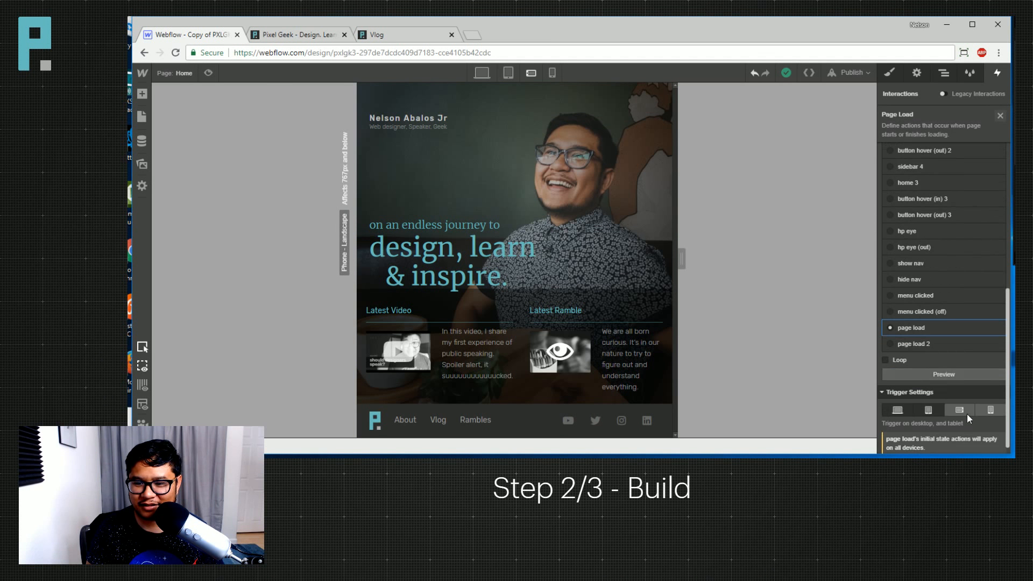
left_click(208, 73)
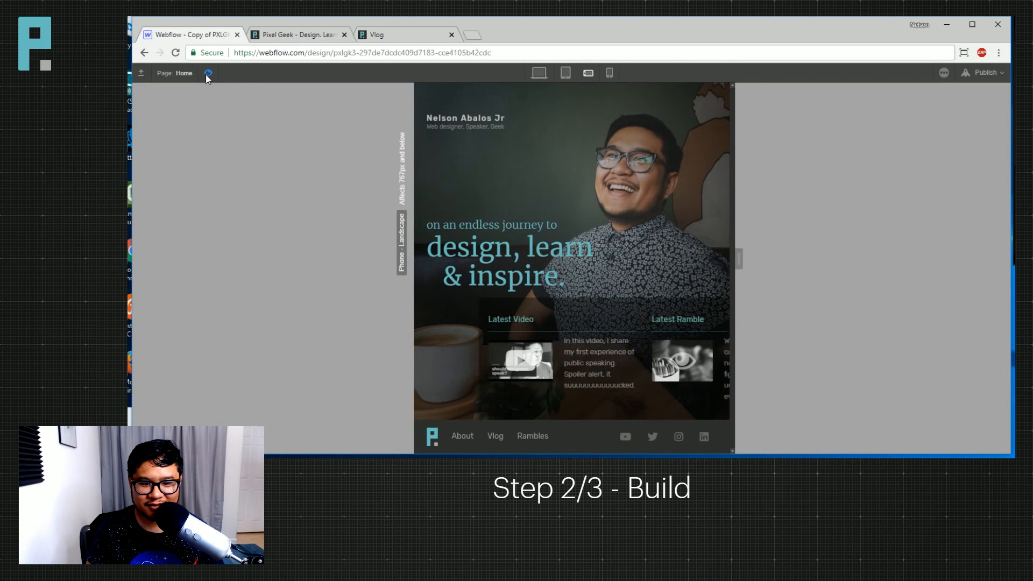
left_click(207, 74)
left_click(207, 74)
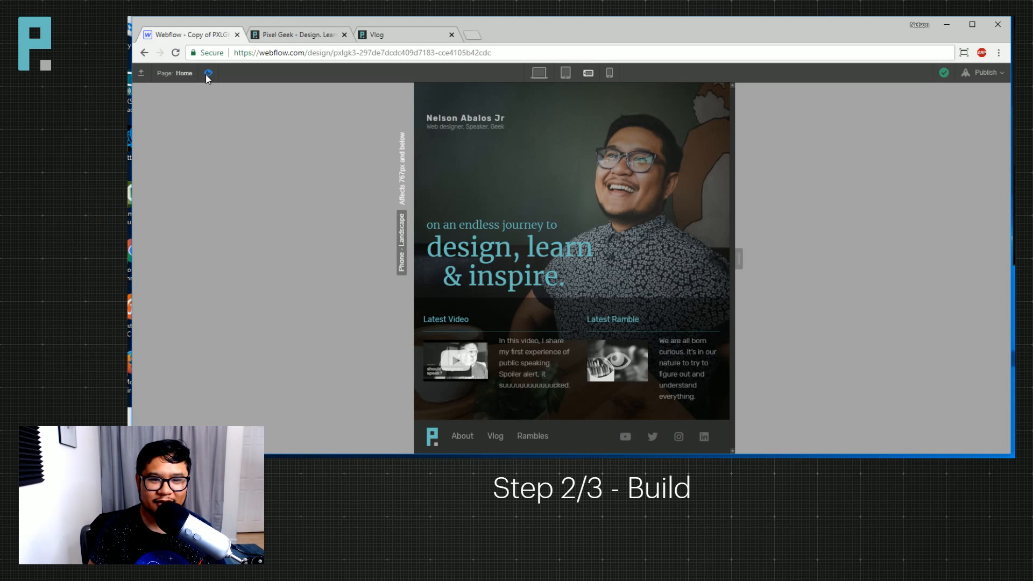
Preview the home page's load animation in the phone portrait layout, and leave preview mode.
left_click(610, 73)
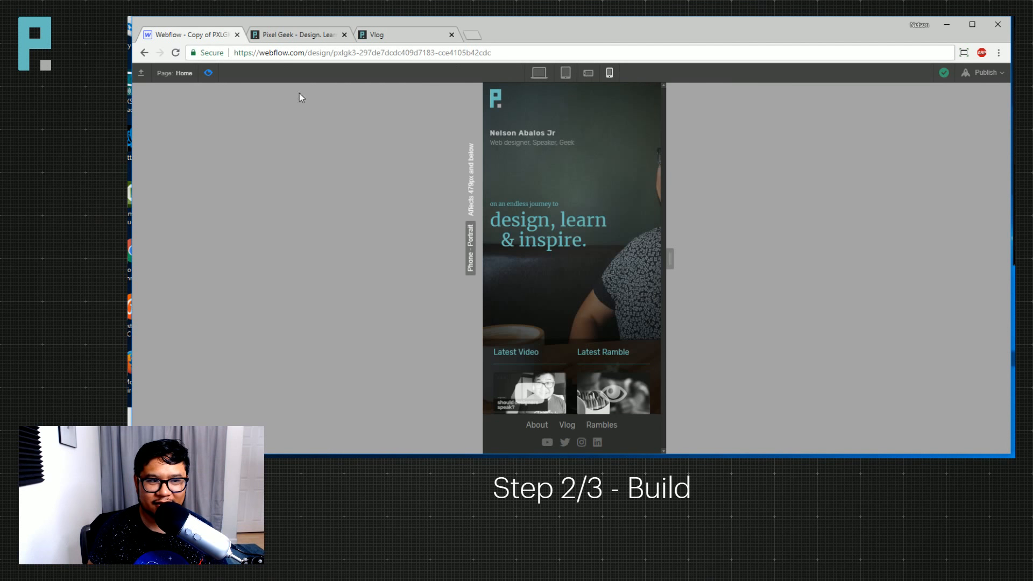
left_click(206, 74)
left_click(207, 73)
left_click(207, 73)
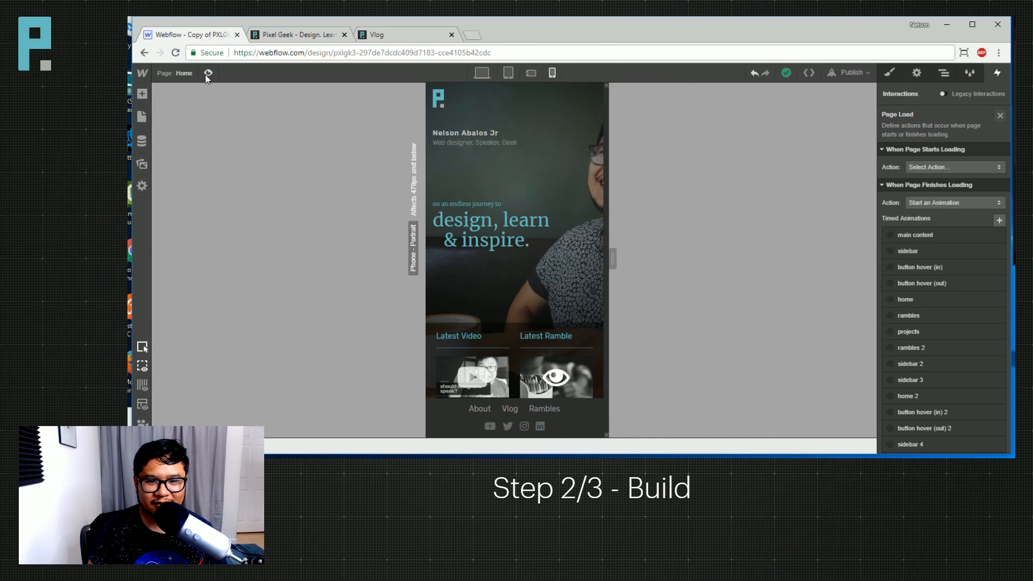
Check the phone portrait layout at wider screen widths, in preview mode and on the design canvas.
left_click(208, 73)
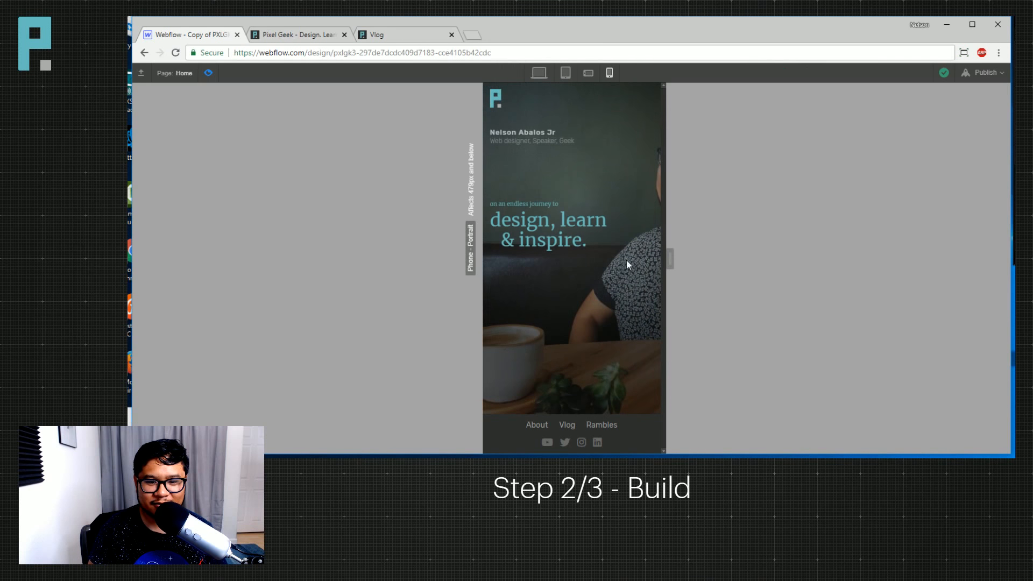
mouse_move(671, 259)
left_mouse_down()
mouse_move(707, 258)
mouse_move(676, 257)
left_mouse_up()
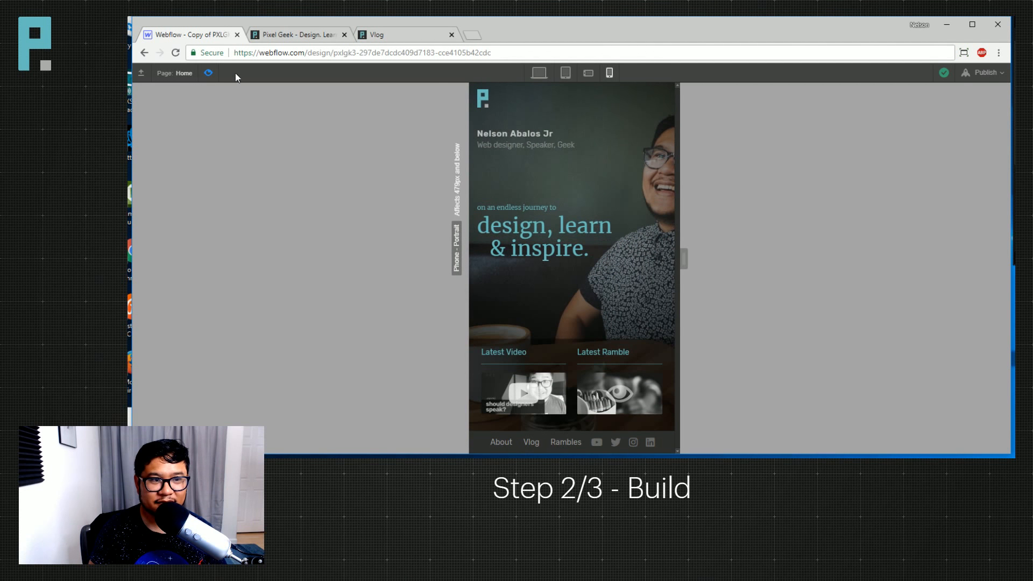
left_click(209, 74)
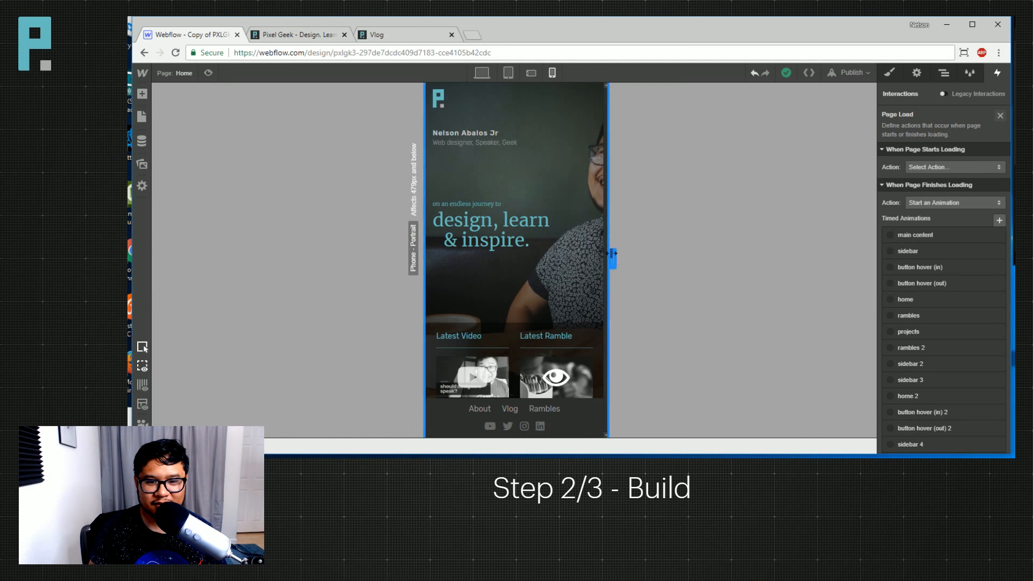
mouse_move(613, 259)
left_mouse_down()
mouse_move(599, 254)
mouse_move(650, 255)
mouse_move(638, 256)
left_mouse_up()
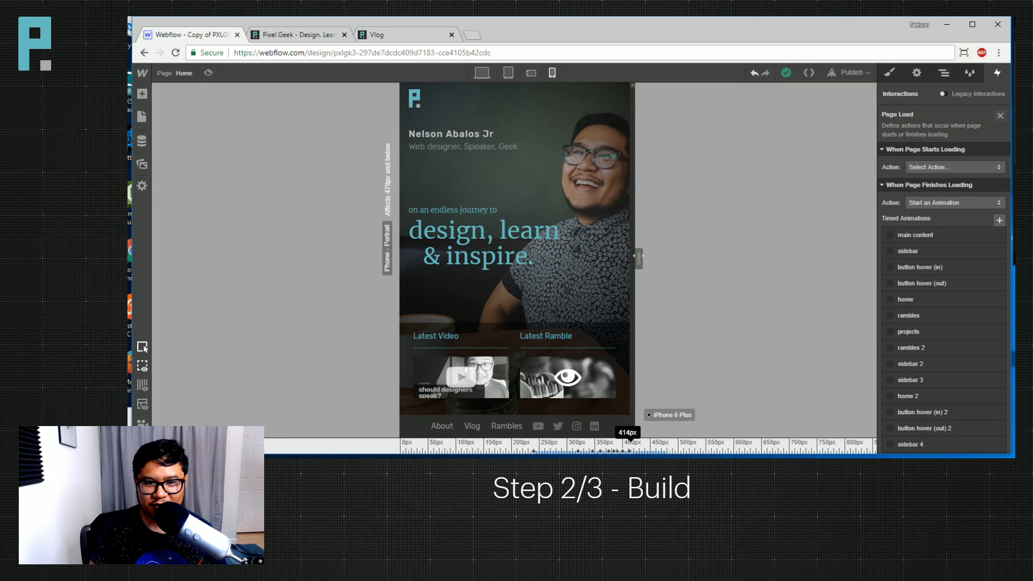
left_click_drag(638, 256, 638, 255)
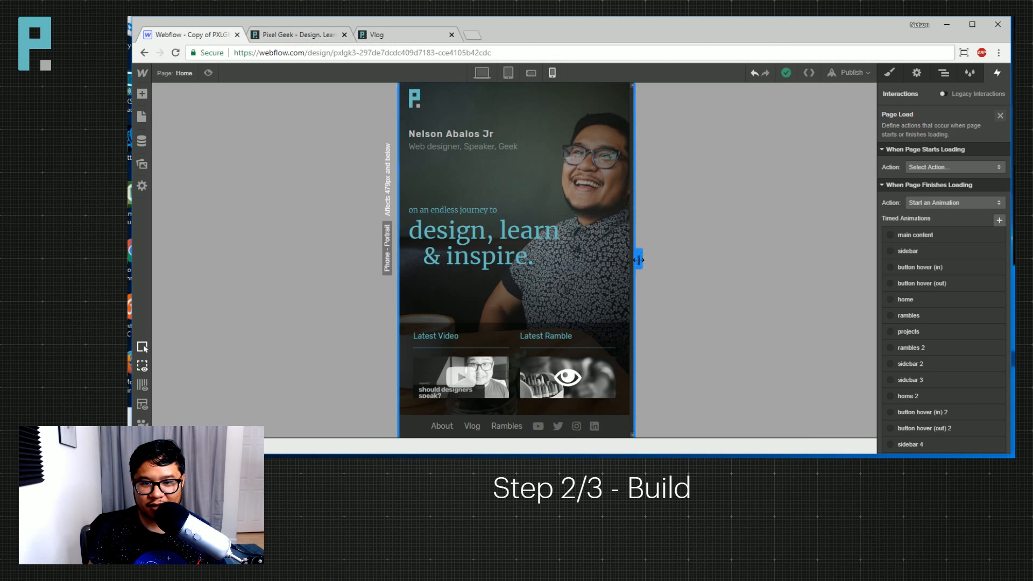
left_click_drag(638, 256, 660, 256)
Open the main div block's background image settings, and compare the background in the phone landscape and portrait layouts.
left_click(619, 223)
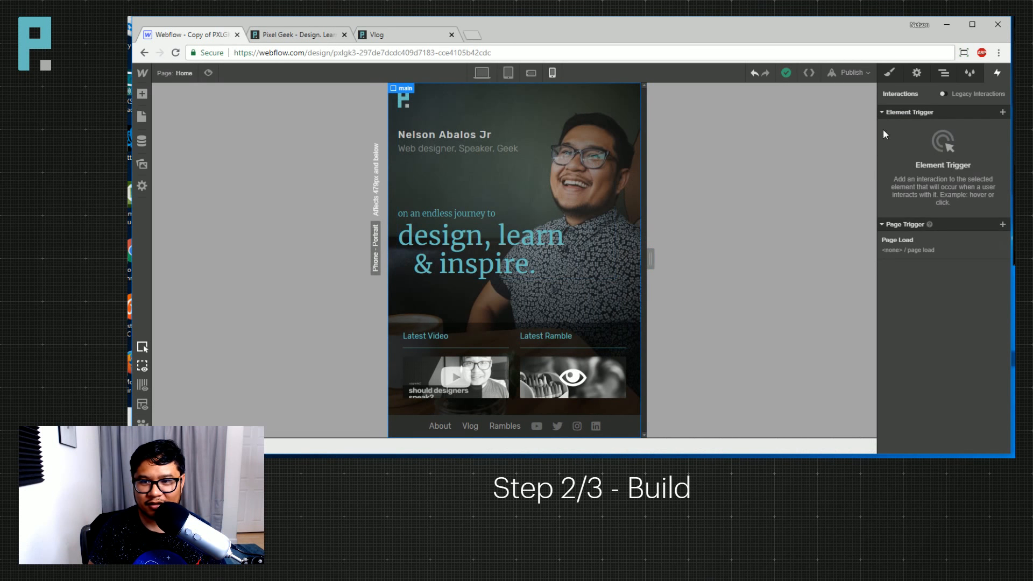
left_click(889, 74)
scroll(944, 310, "down", 10)
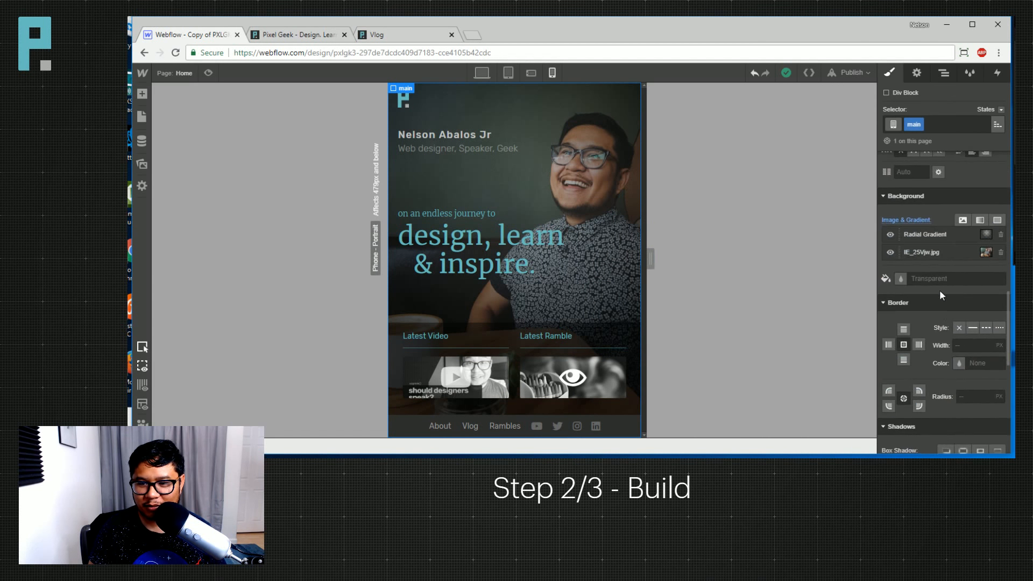
left_click(926, 251)
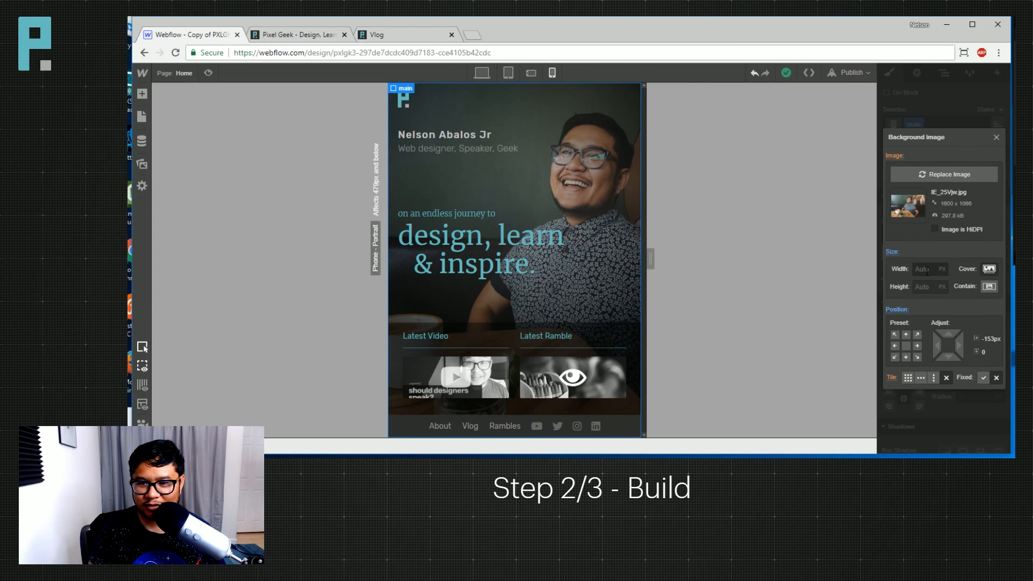
left_click(532, 74)
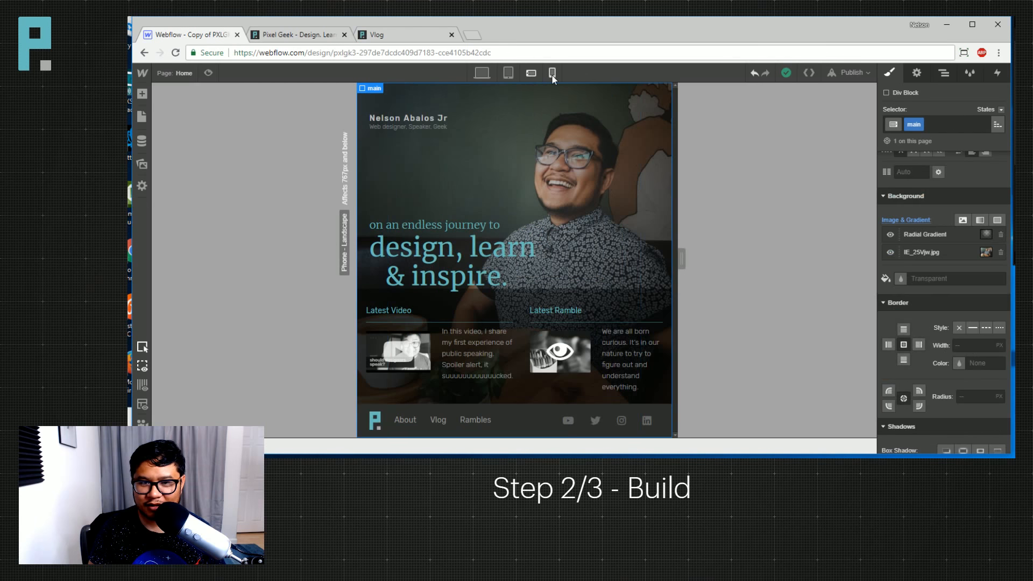
left_click(551, 73)
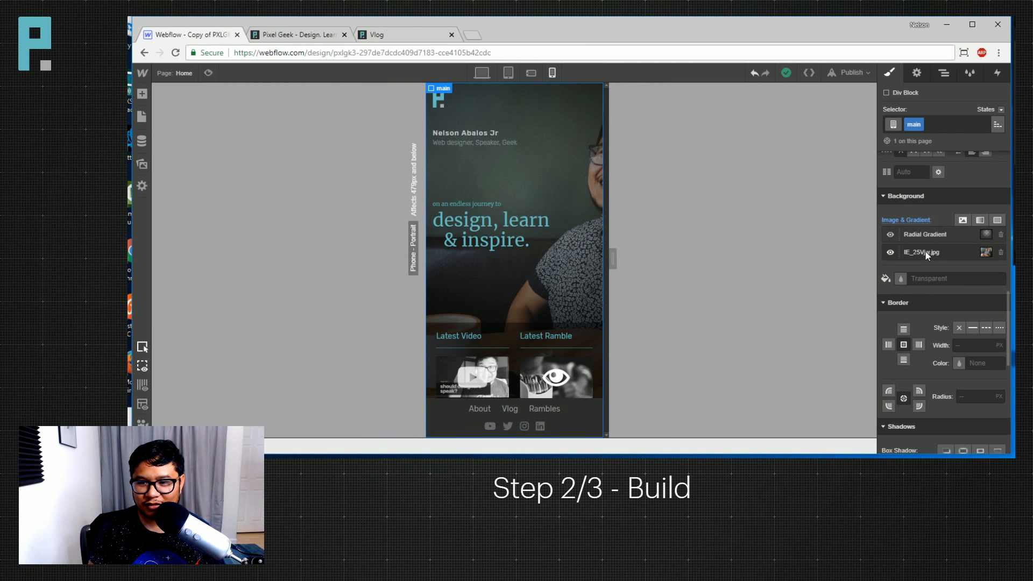
Try setting the main block's IE_25Vjw.jpg background width to 101vw, anchored to the block's upper-left corner.
left_click(926, 252)
left_click(928, 269)
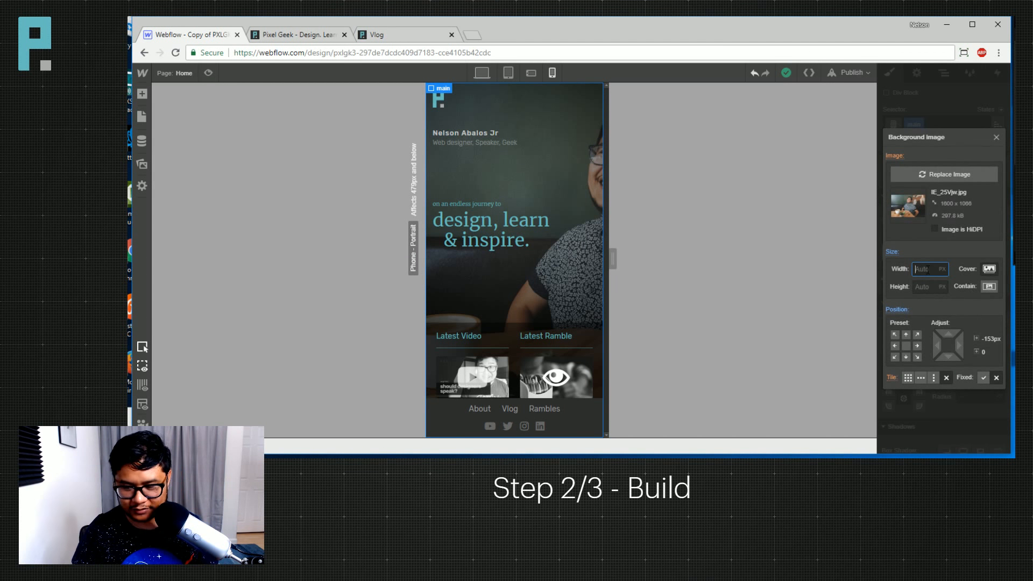
type("91vw")
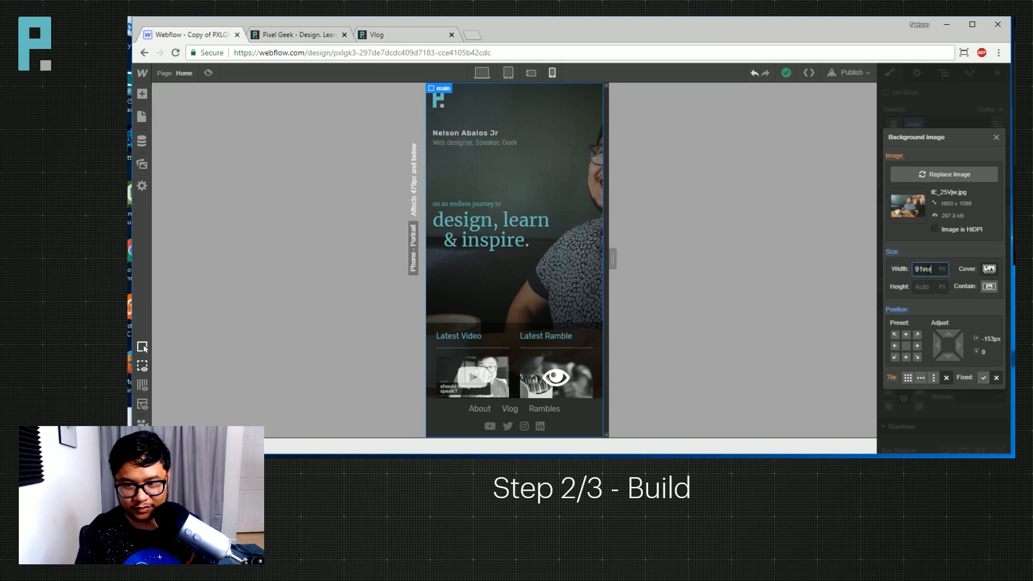
key("Return")
key("shift+Up")
left_click(896, 335)
Enlarge the main block's background image width to 211vw for phone portrait.
left_click(926, 269)
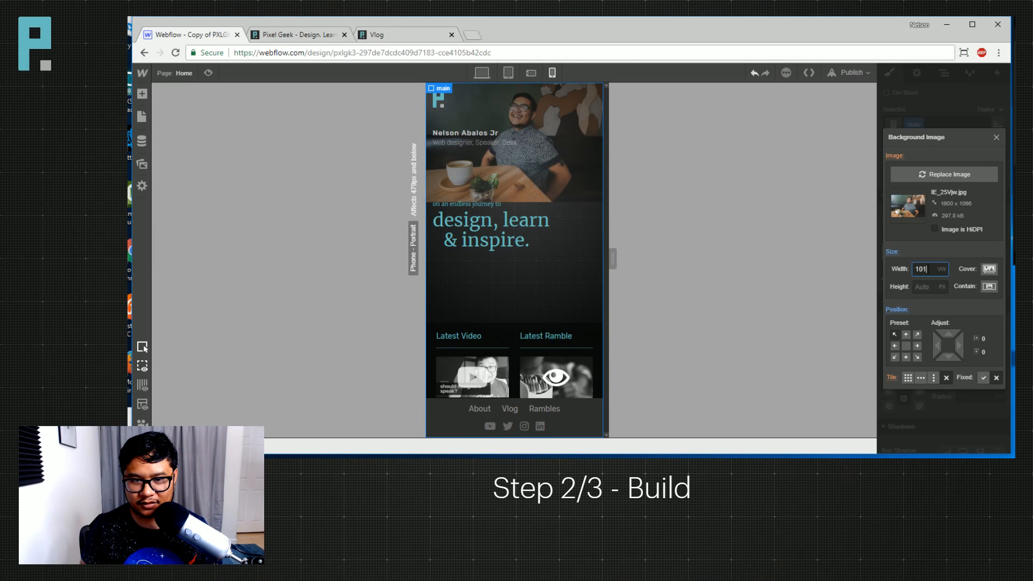
key("shift+Up")
key("shift+Up")
key("shift+Up")
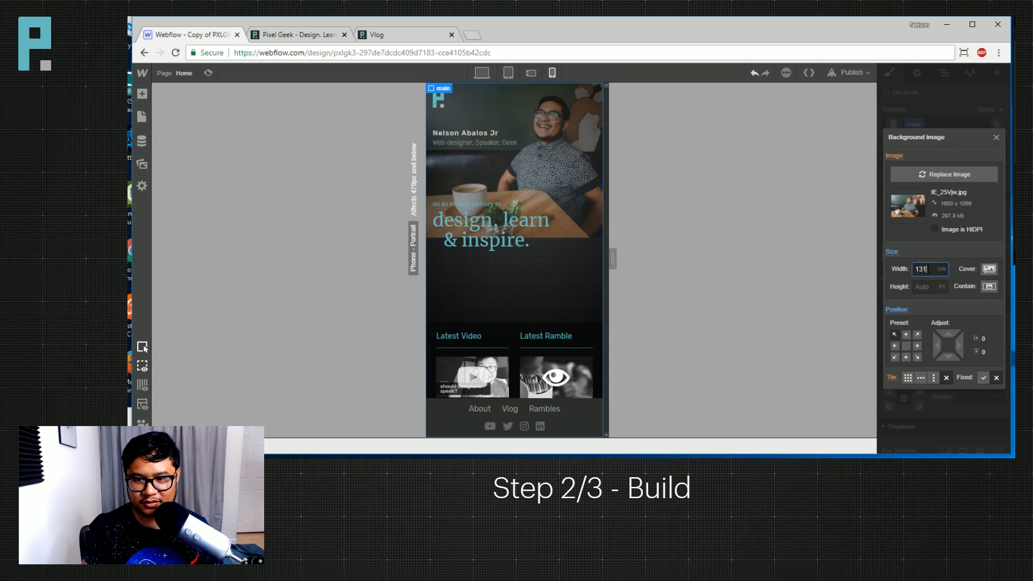
key("shift+Up")
key("shift+Up")
key("shift+Up")
key("shift+Up")
key("shift+Up")
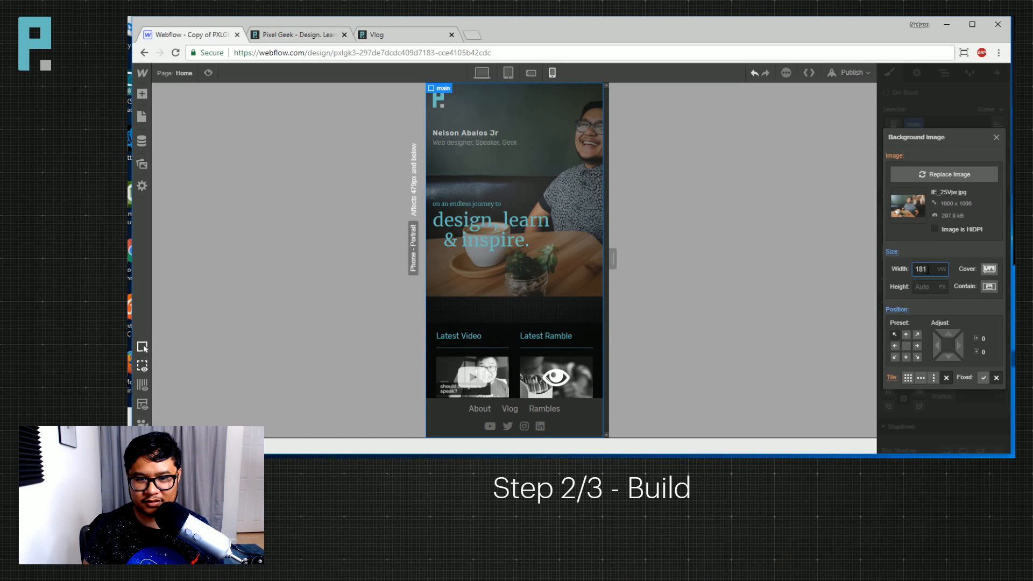
key("shift+Up")
key("shift+Up")
key("shift+Up")
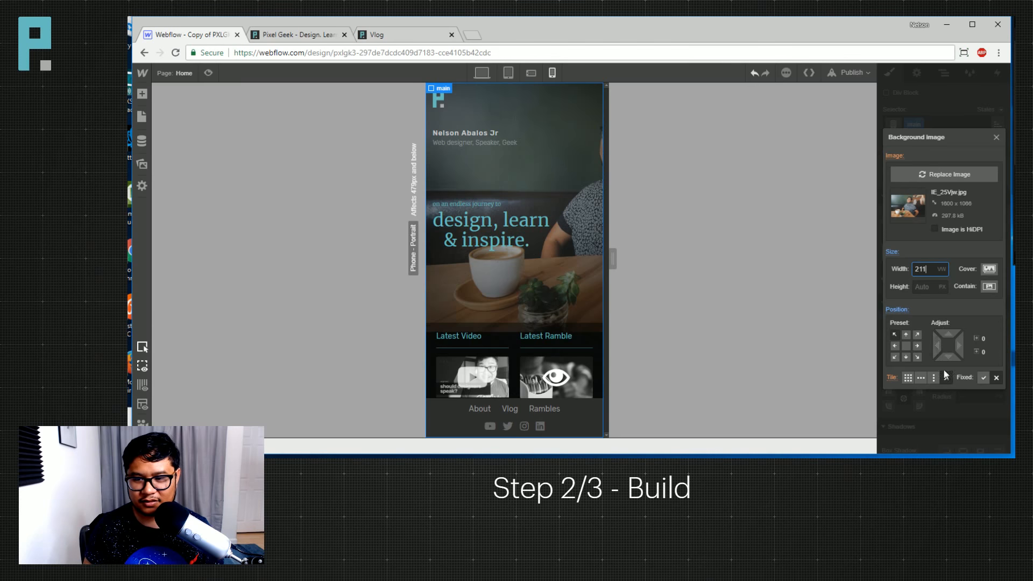
Shift the background image horizontally to an offset of -111px from the left.
left_click_drag(936, 347, 894, 363)
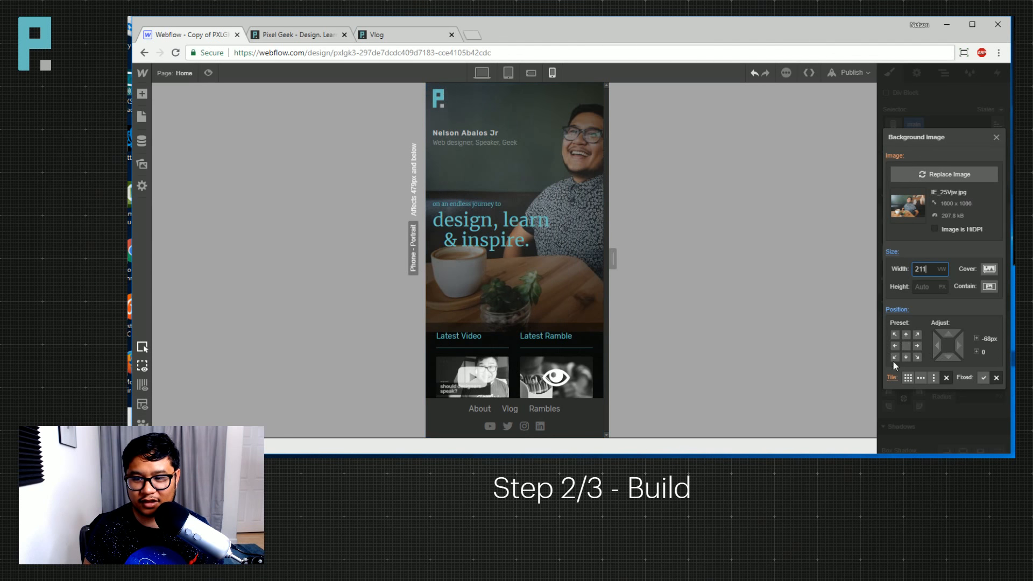
left_click(988, 339)
left_click(989, 339)
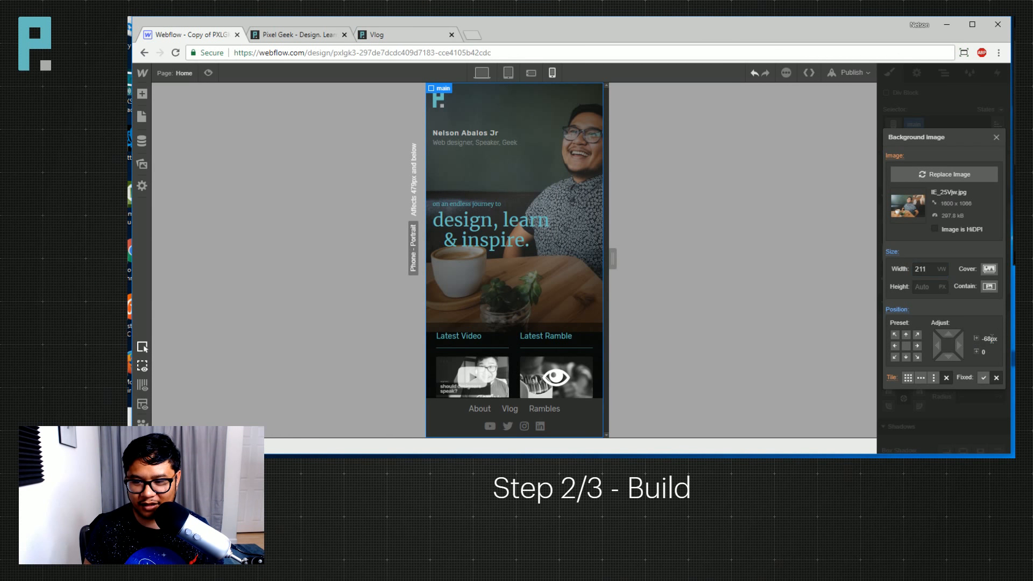
left_click_drag(936, 347, 864, 345)
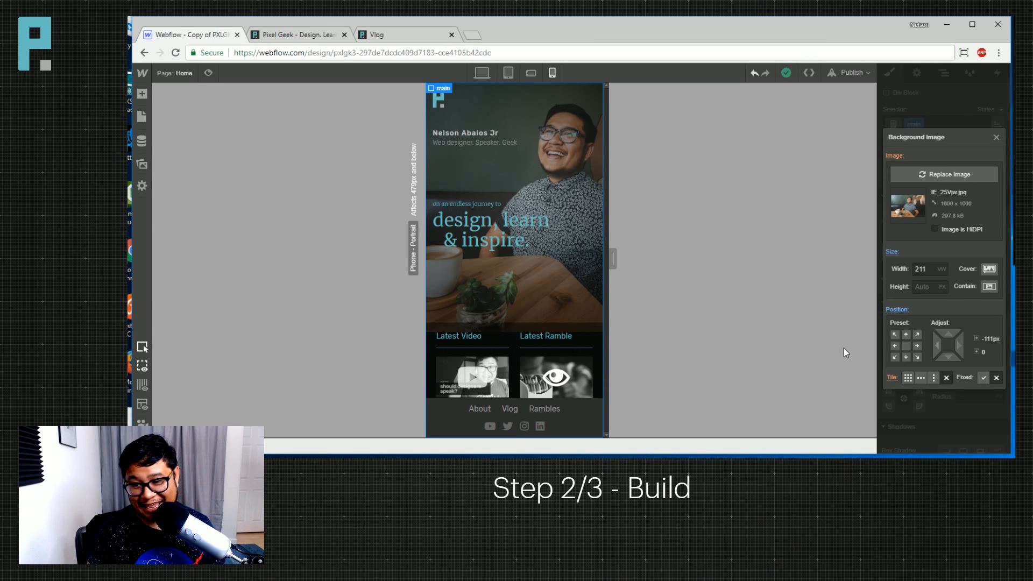
Increase the main block's background image width to 271vw.
left_click(930, 270)
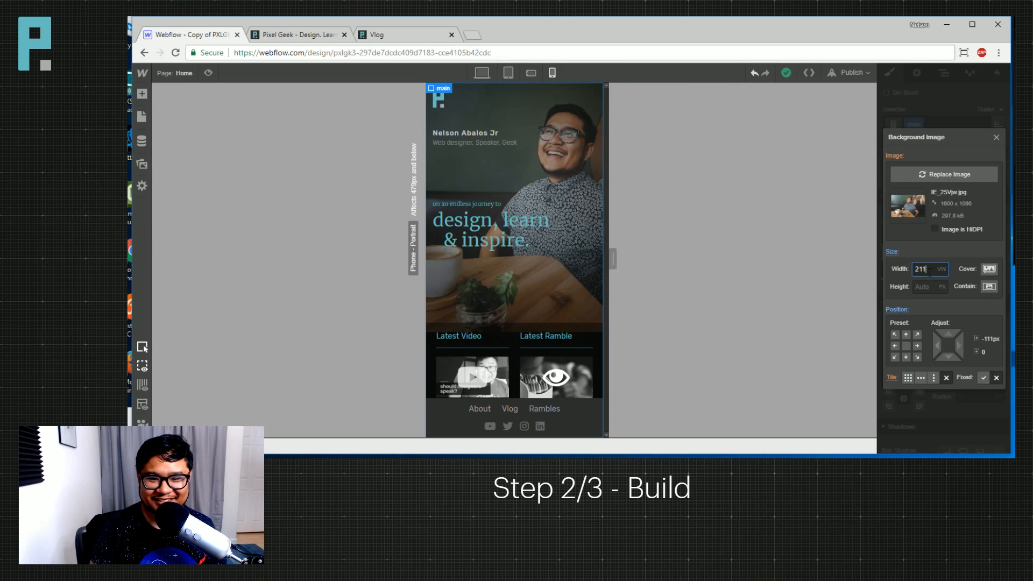
key("shift+Up")
key("shift+Up")
key("shift+Up")
key("shift+Up")
key("shift+Up")
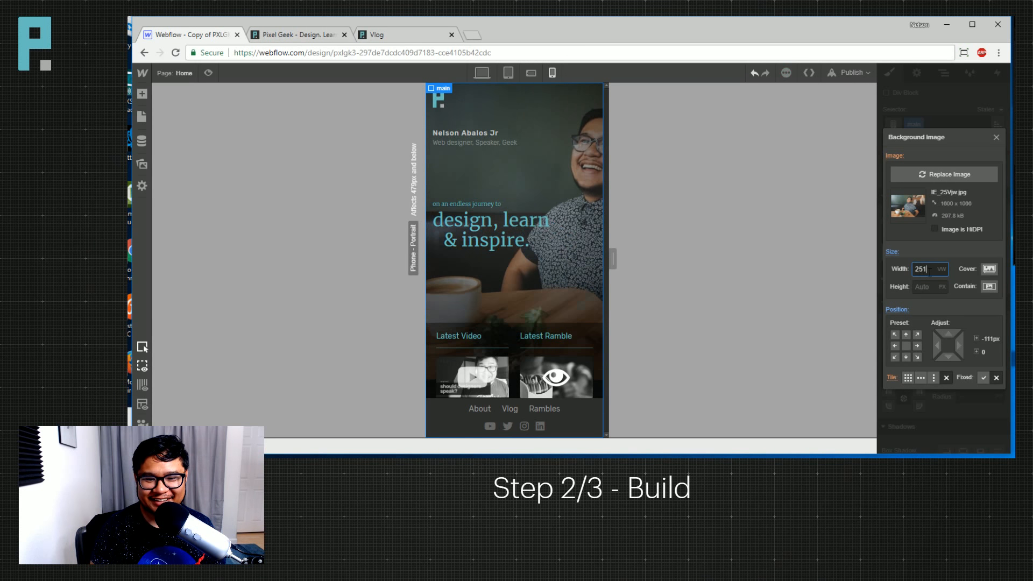
key("shift+Up")
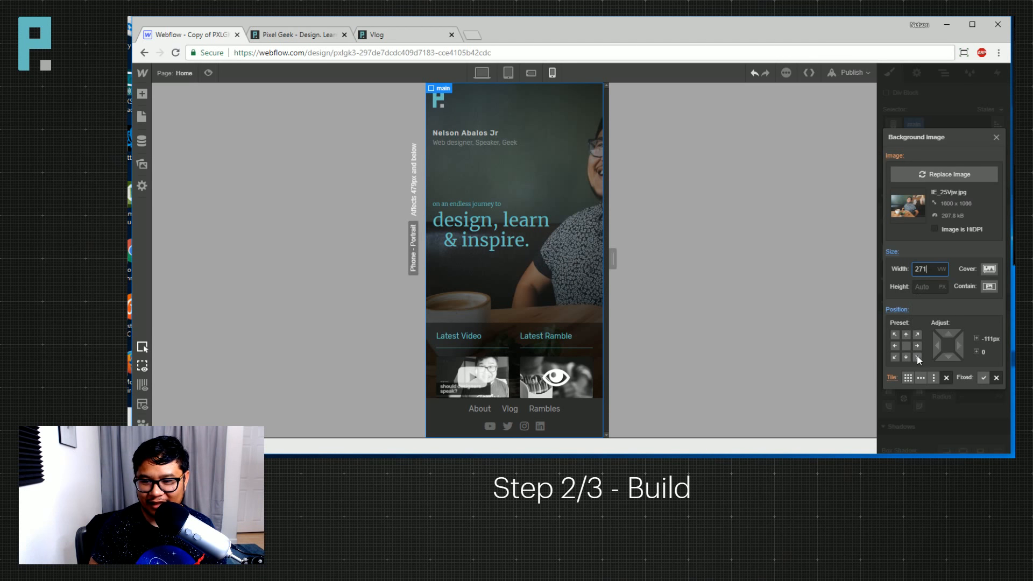
Move the background image to a left offset of -216px, and check it at different phone canvas widths.
left_click_drag(933, 343, 762, 339)
mouse_move(632, 259)
mouse_move(632, 259)
left_mouse_down()
mouse_move(652, 258)
mouse_move(605, 257)
mouse_move(616, 257)
left_mouse_up()
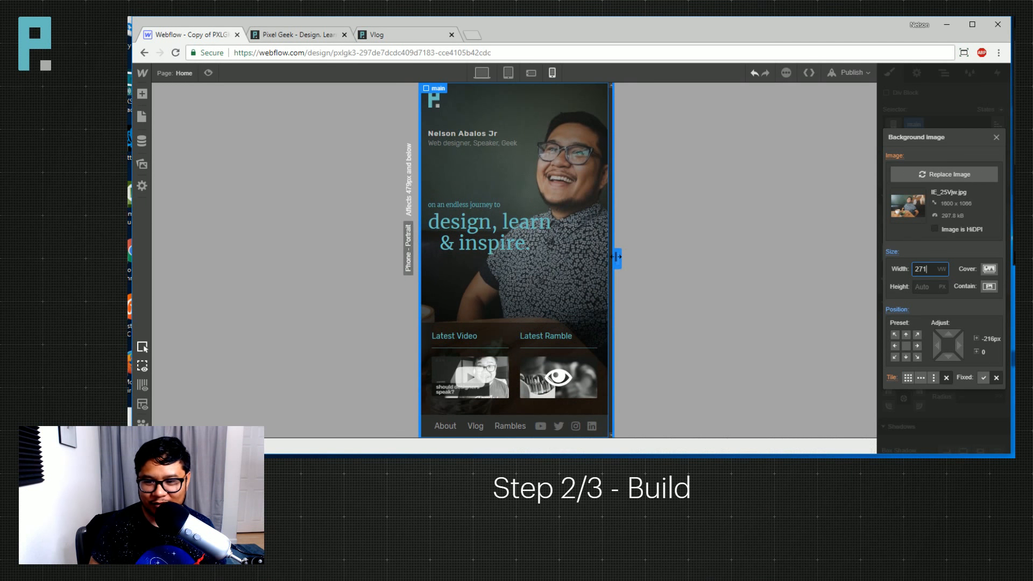
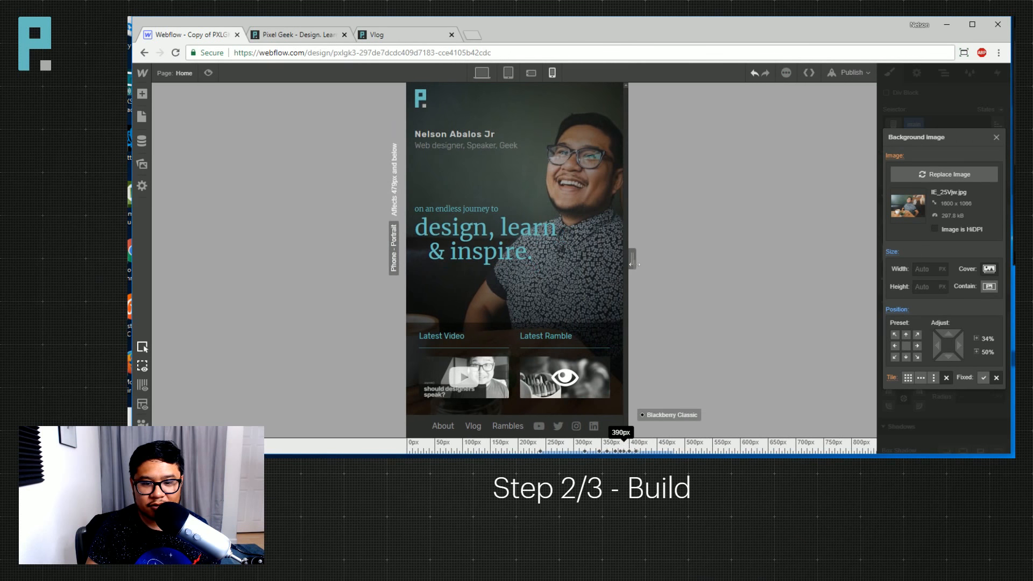
Close the background image settings, publish the site to its webflow.io domain, and close the Vlog browser tab.
left_click(997, 137)
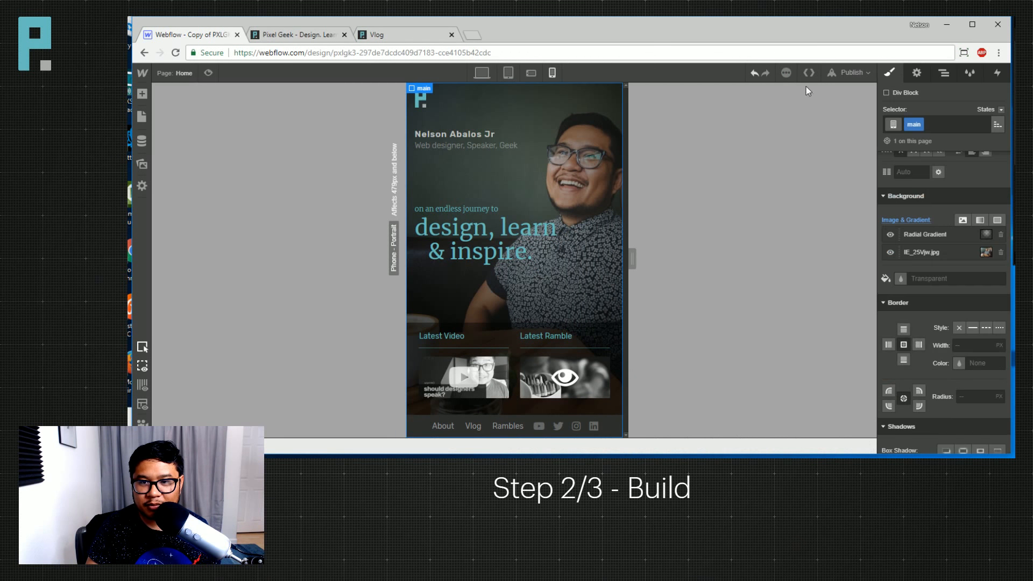
left_click(852, 78)
left_click(775, 180)
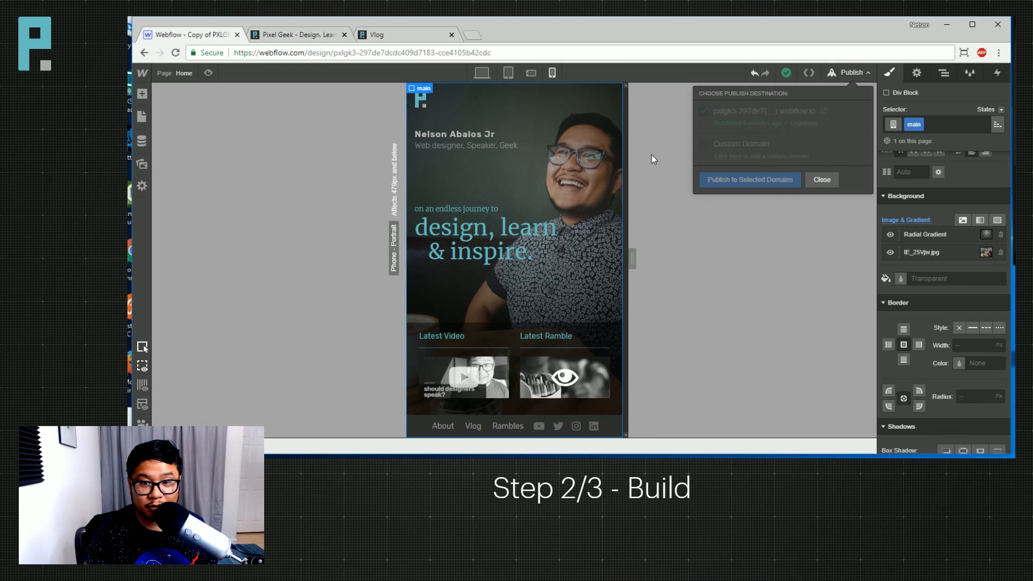
left_click(452, 34)
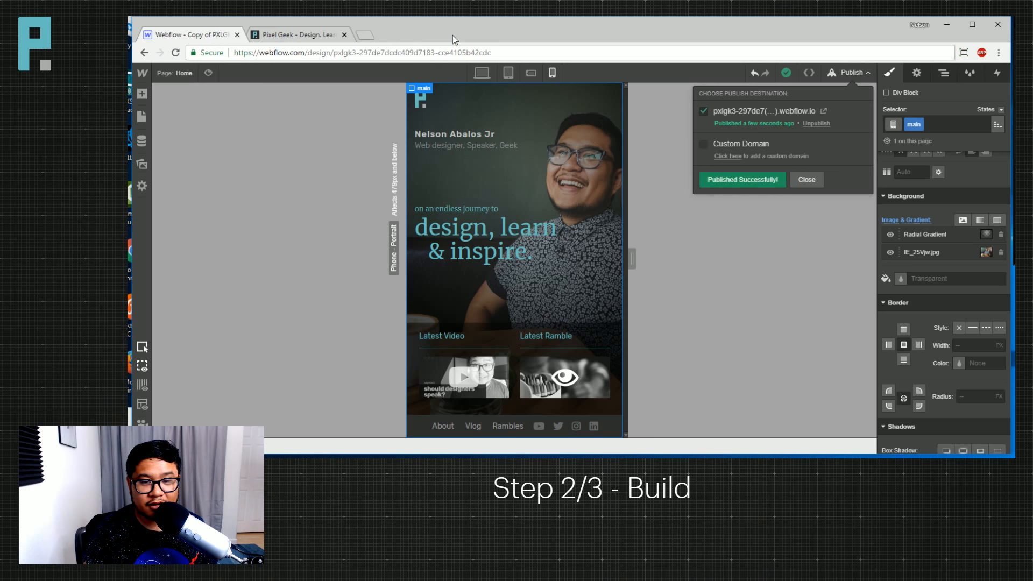
left_click(855, 74)
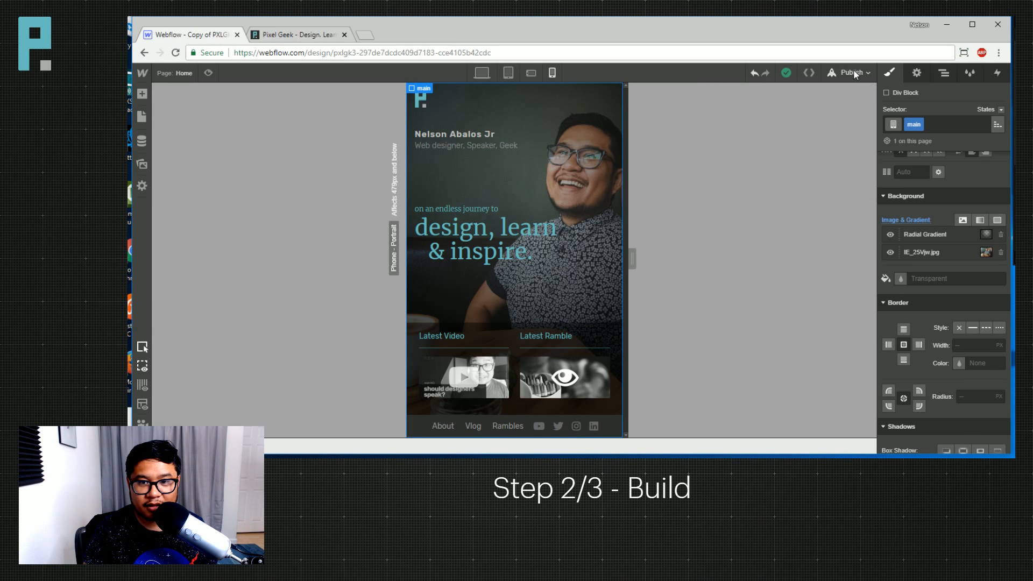
Reload the published home page to view it live, and return to the Webflow designer.
left_click(333, 40)
left_click(175, 53)
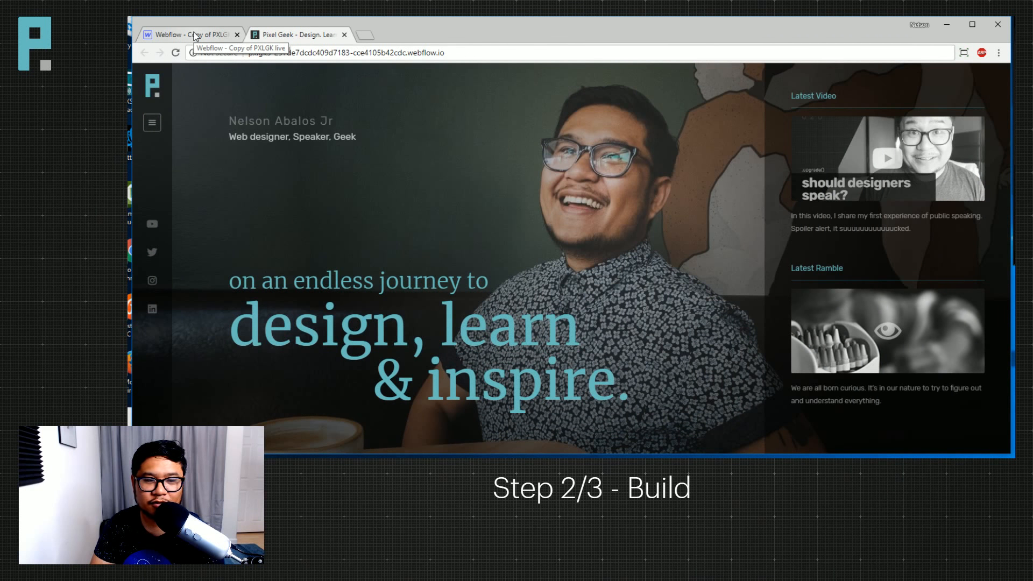
left_click(195, 36)
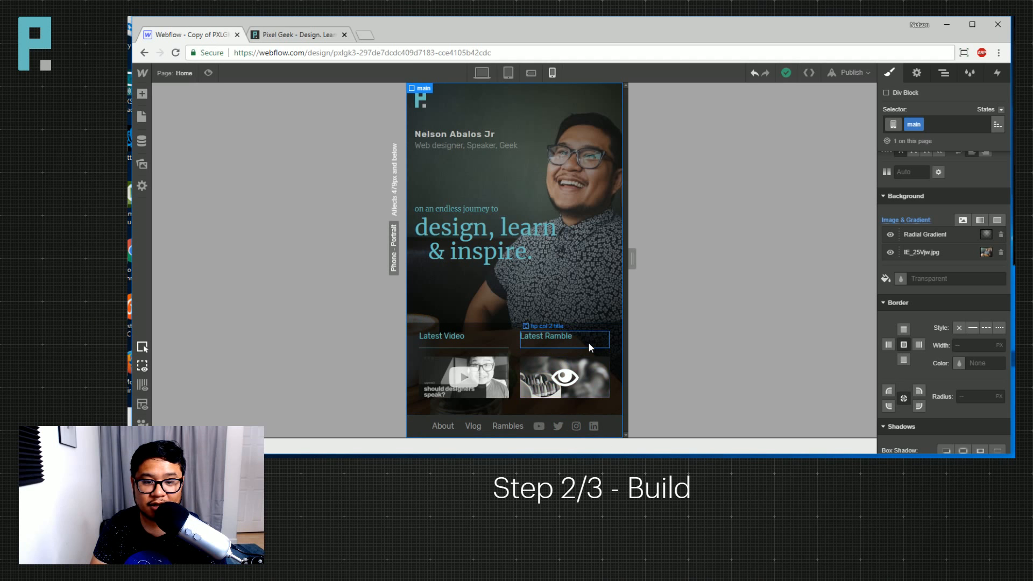
Open pxlgk.com/wip in the live site's browser tab, and return to the Webflow designer.
left_click(852, 72)
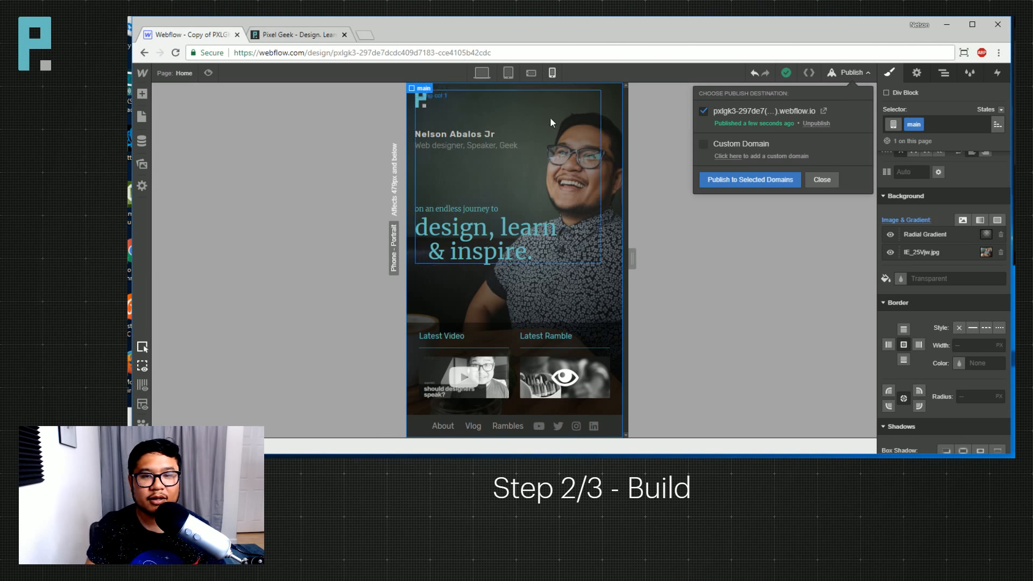
left_click(302, 37)
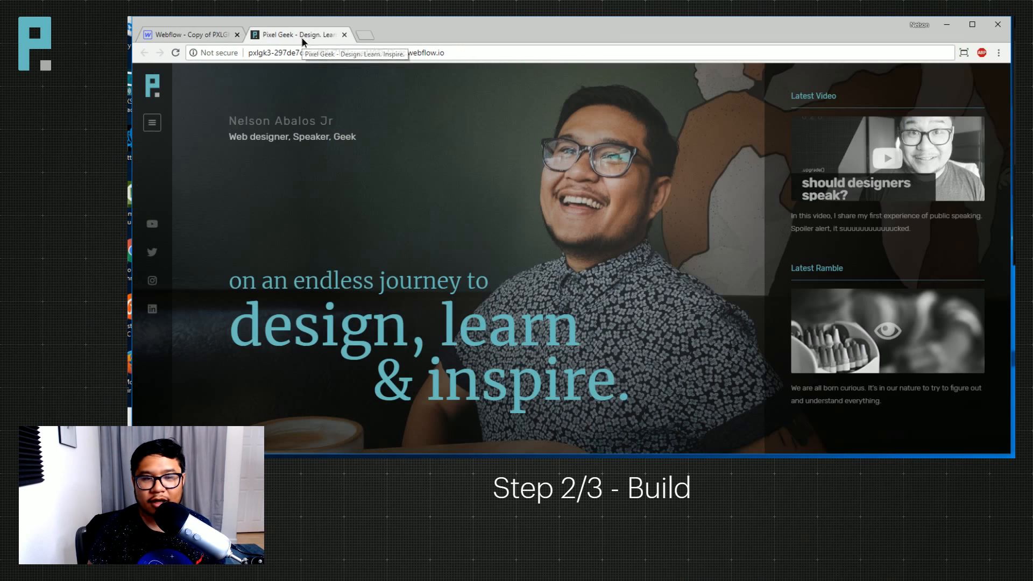
left_click(321, 50)
type("pxlgk.c")
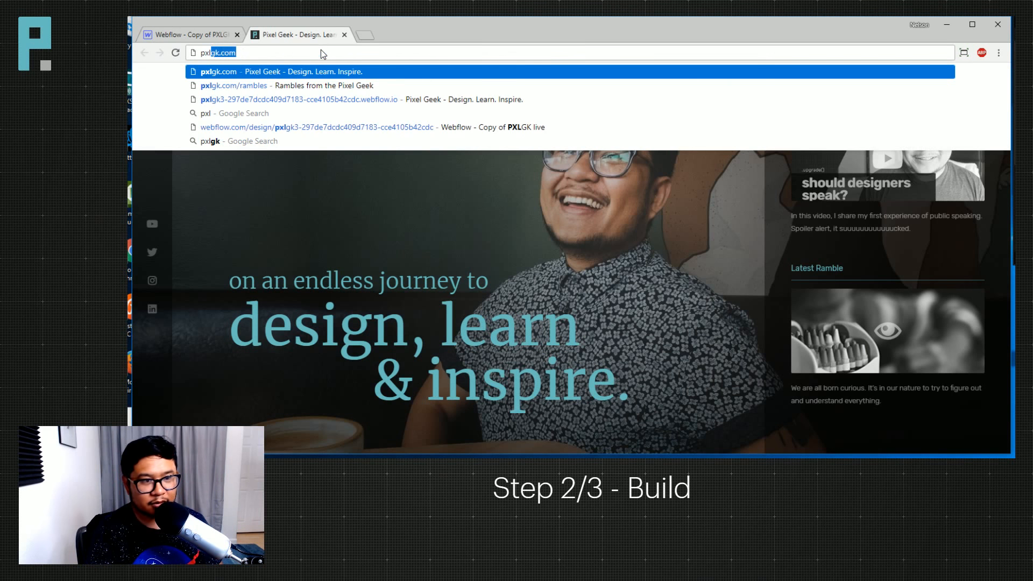
type("om/wip")
key("Return")
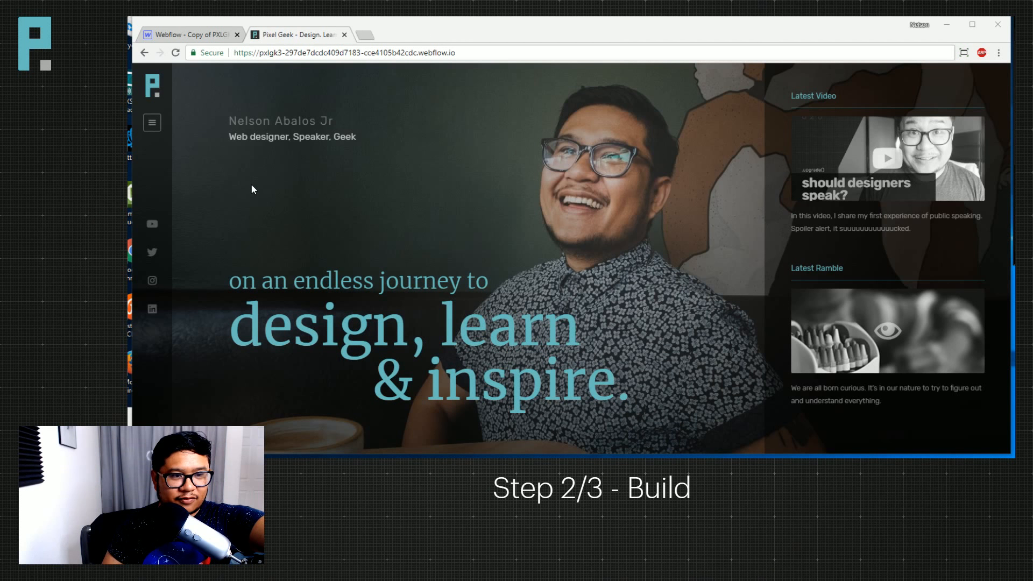
left_click(195, 31)
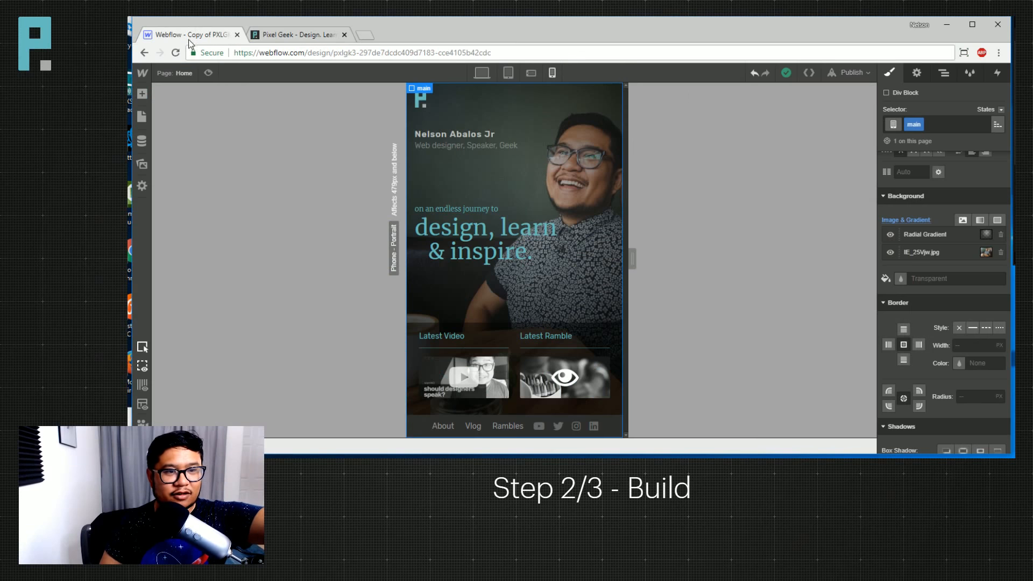
Switch to the desktop breakpoint, compare the home page with the live site, and check it in preview mode.
left_click(479, 80)
left_click(335, 136)
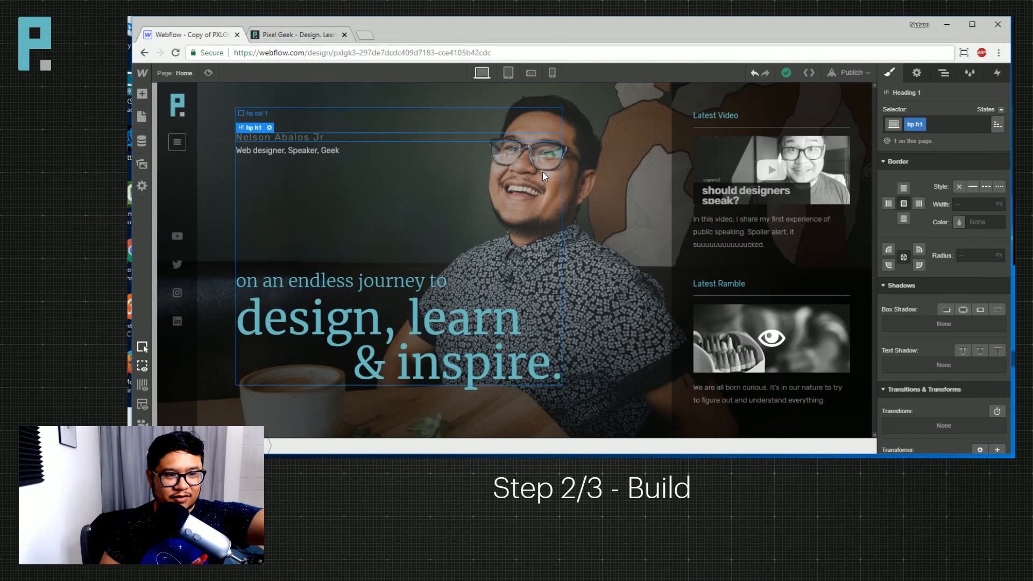
left_click(223, 204)
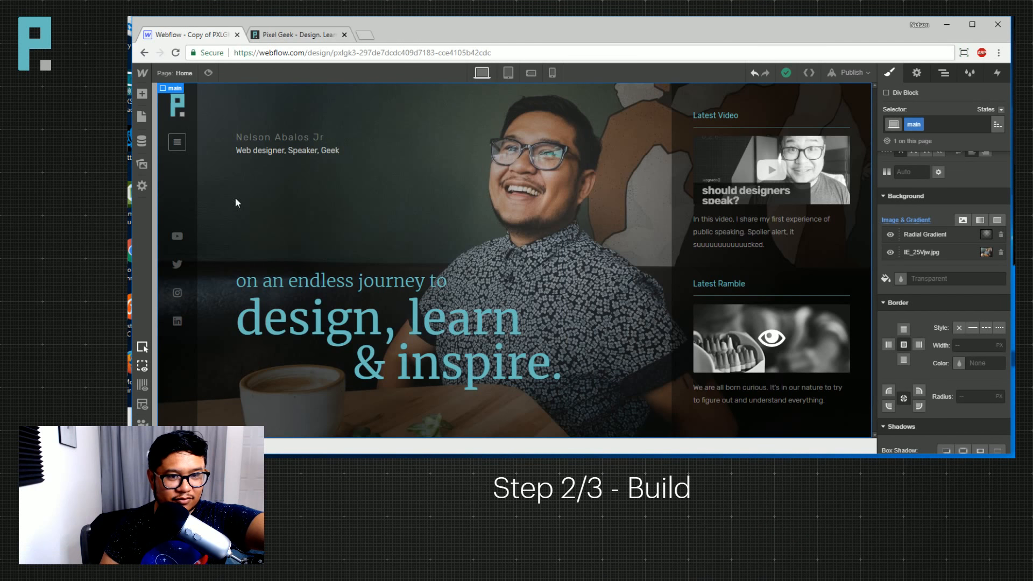
left_click(264, 35)
left_click(209, 36)
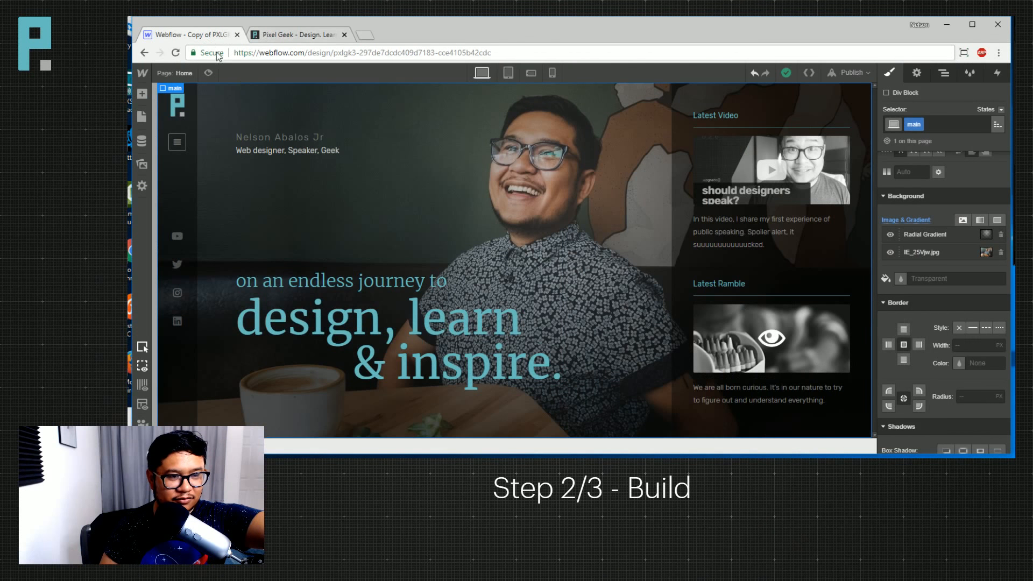
left_click(209, 73)
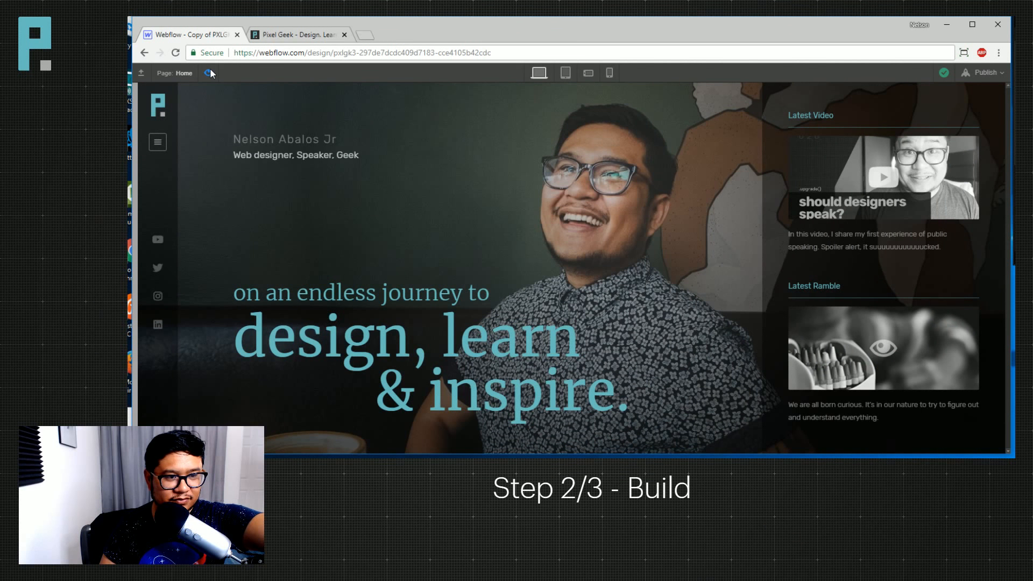
left_click(209, 73)
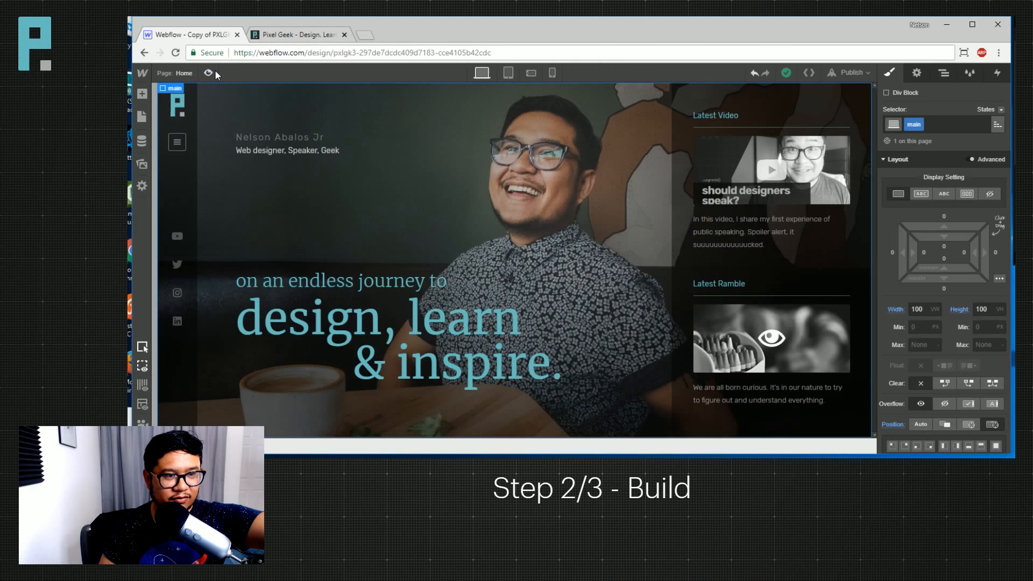
Set the top offset of the hp col 1 block to 43px on the desktop layout.
left_click(277, 135)
scroll(963, 356, "down", 4)
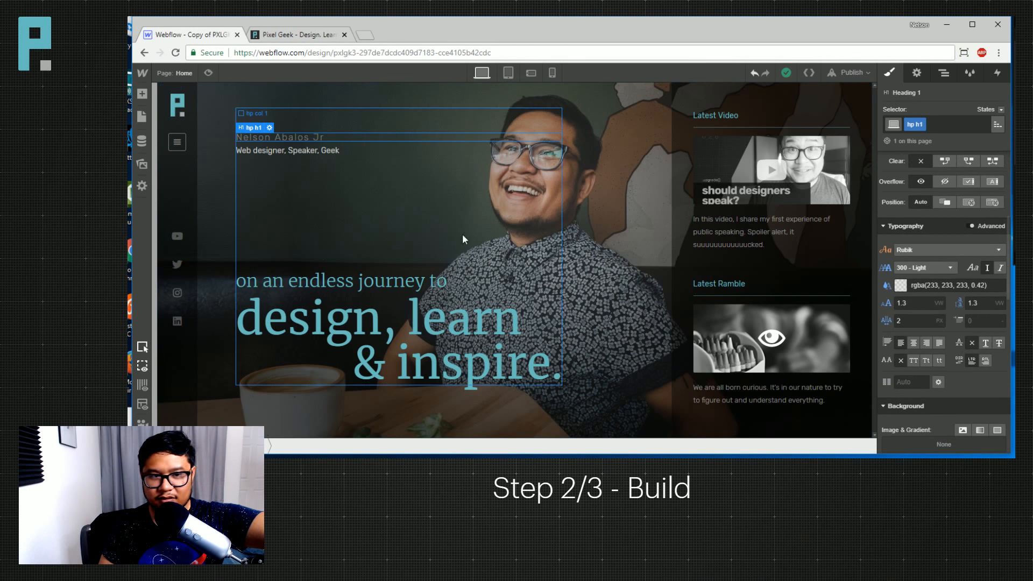
left_click(365, 195)
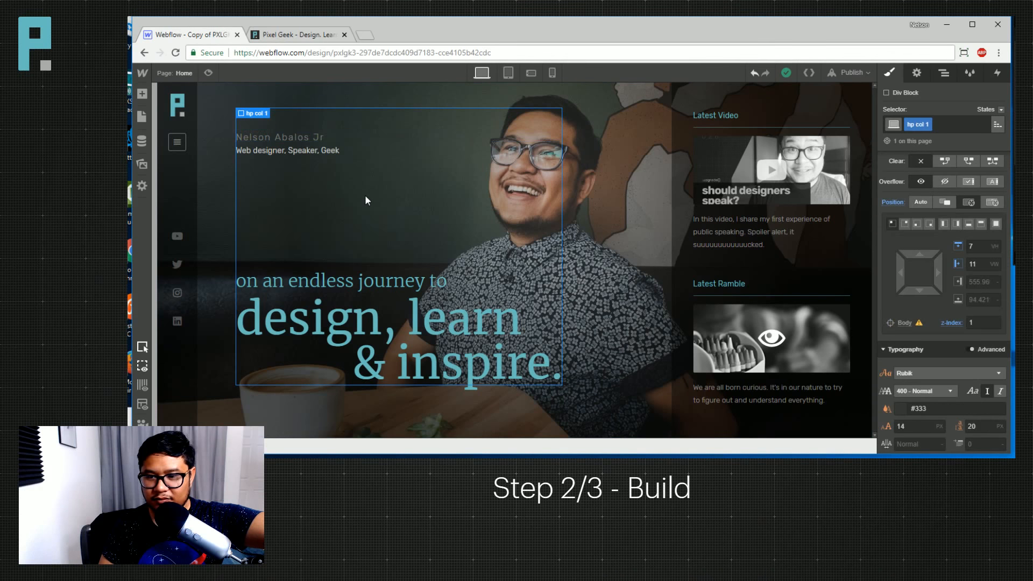
left_click(984, 246)
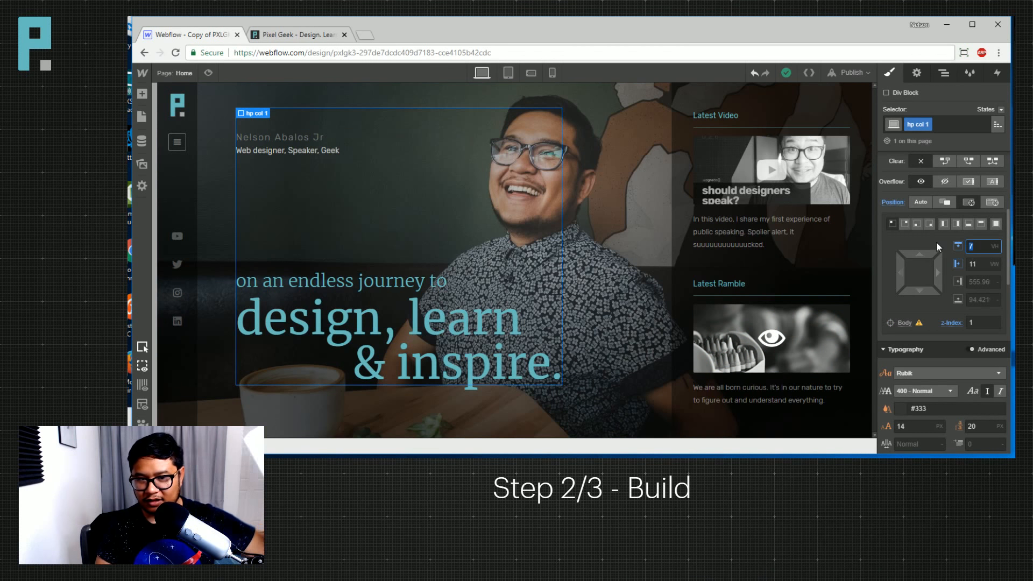
type("30")
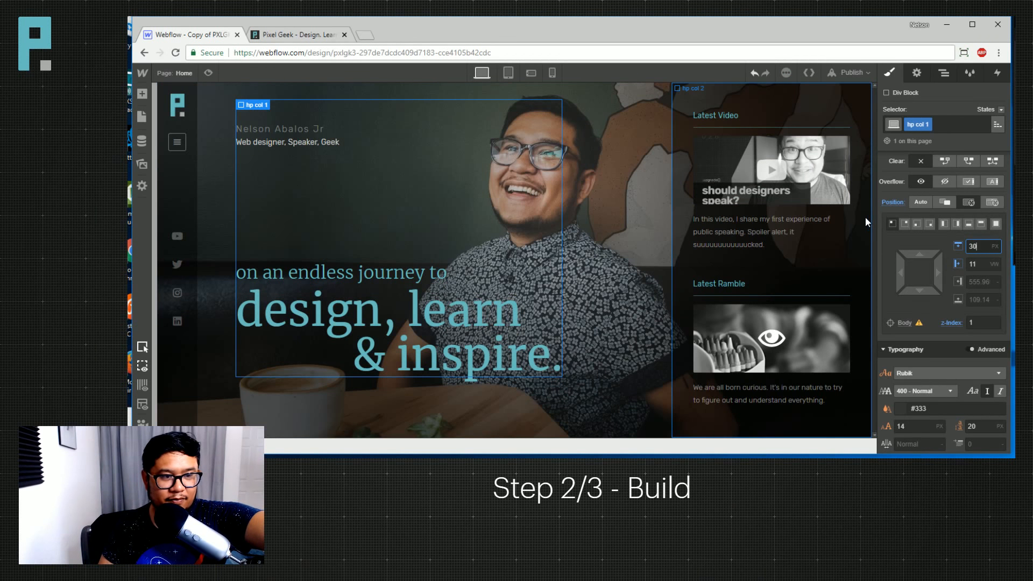
left_click_drag(924, 256, 923, 273)
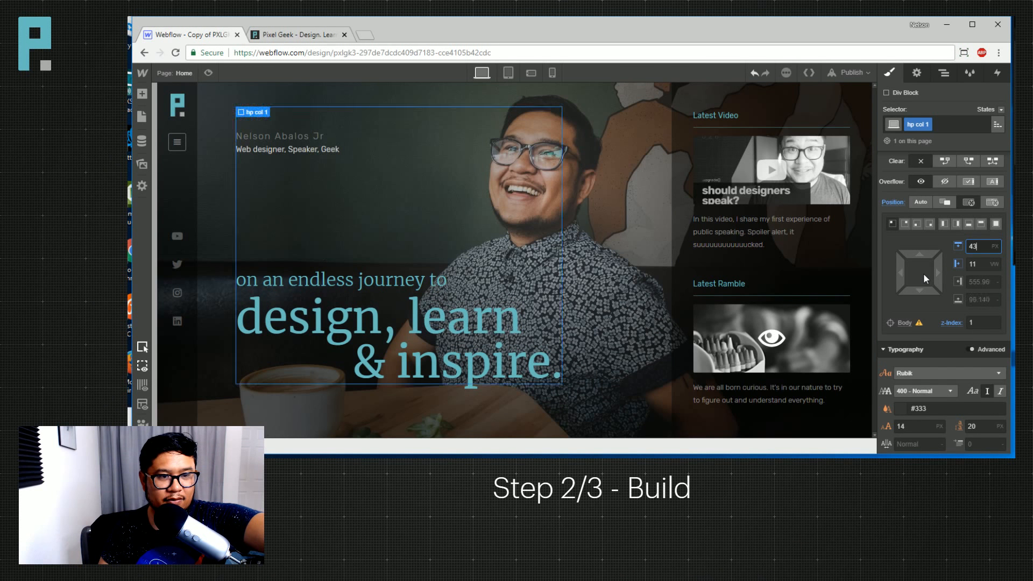
Reduce the top margin of the "on an endless journey to" mission line to 28vh.
left_click(466, 279)
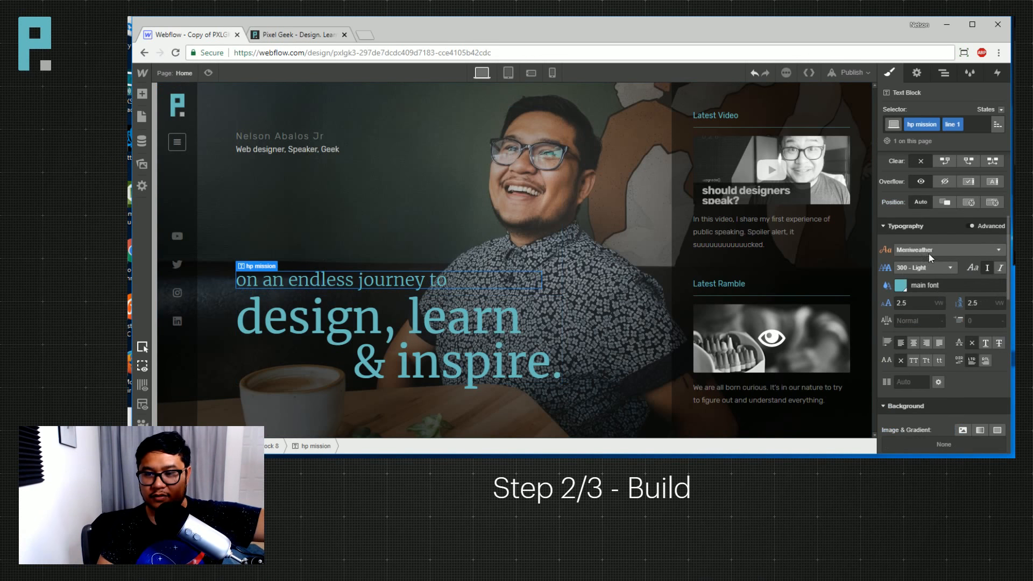
scroll(958, 399, "down", 5)
scroll(954, 382, "up", 4)
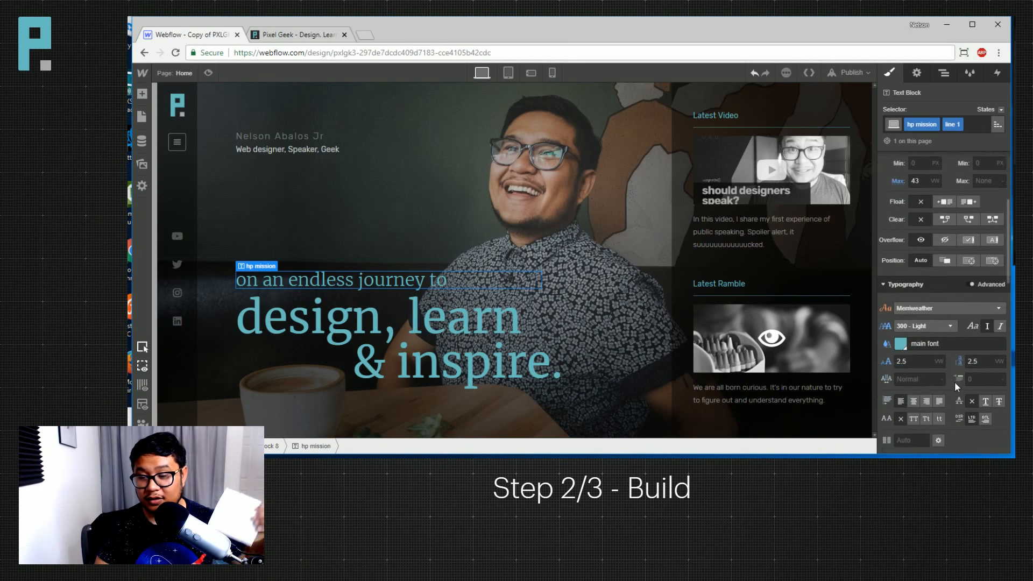
left_click_drag(948, 232, 948, 238)
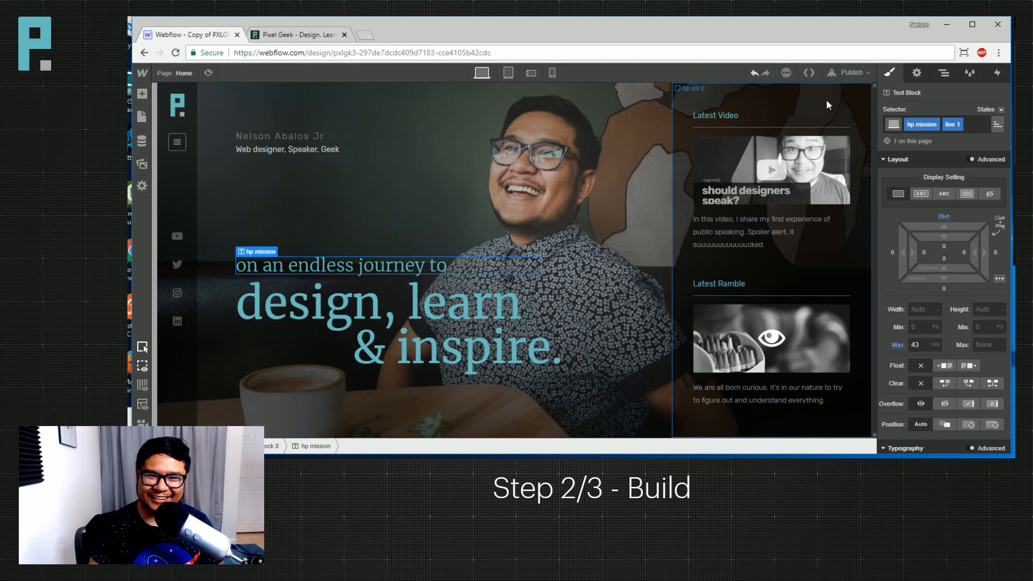
Publish the updated desktop layout to the webflow.io domain, and dismiss the publish options by selecting the name heading.
left_click(851, 72)
left_click(765, 179)
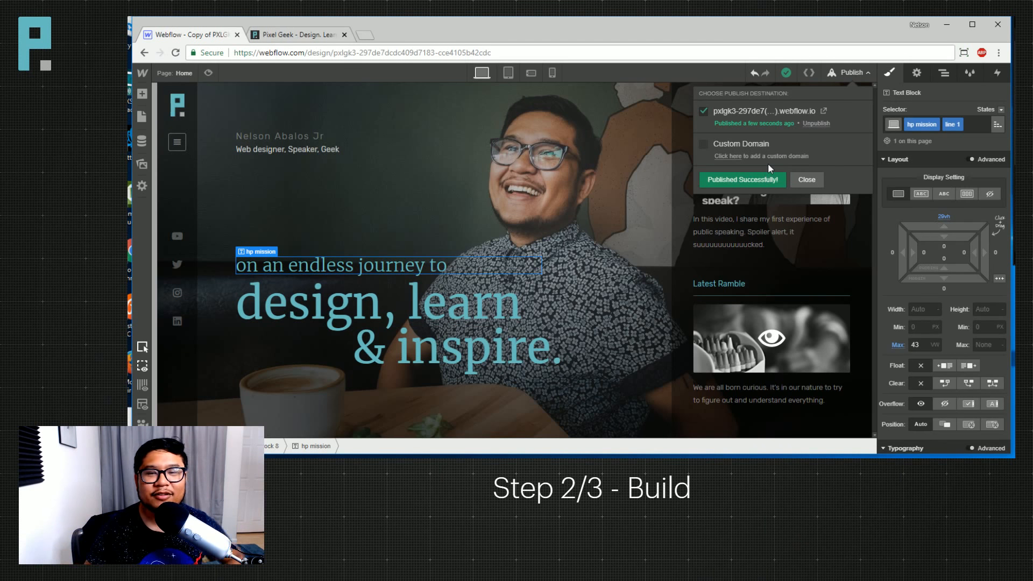
left_click(545, 137)
left_click(544, 137)
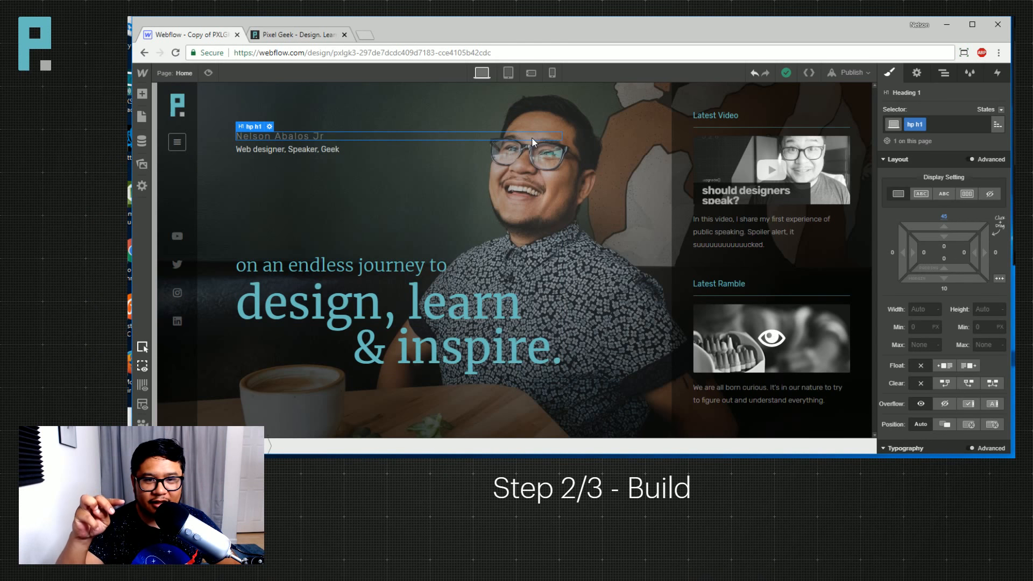
Review the fields of the "Should designers speak? - Designer quick tip" item in the Vlogs collection, and close the CMS.
left_click(142, 141)
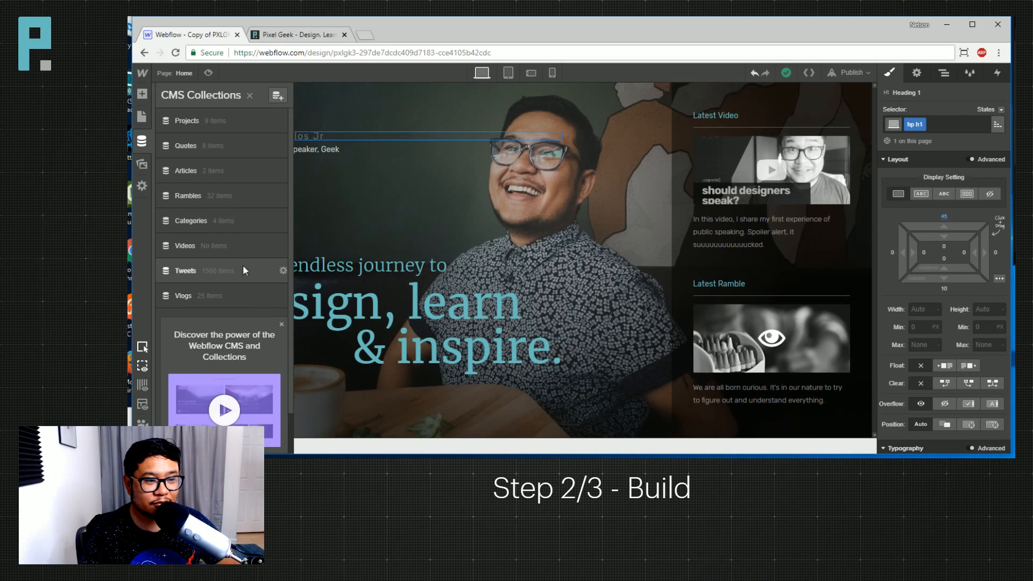
left_click(238, 299)
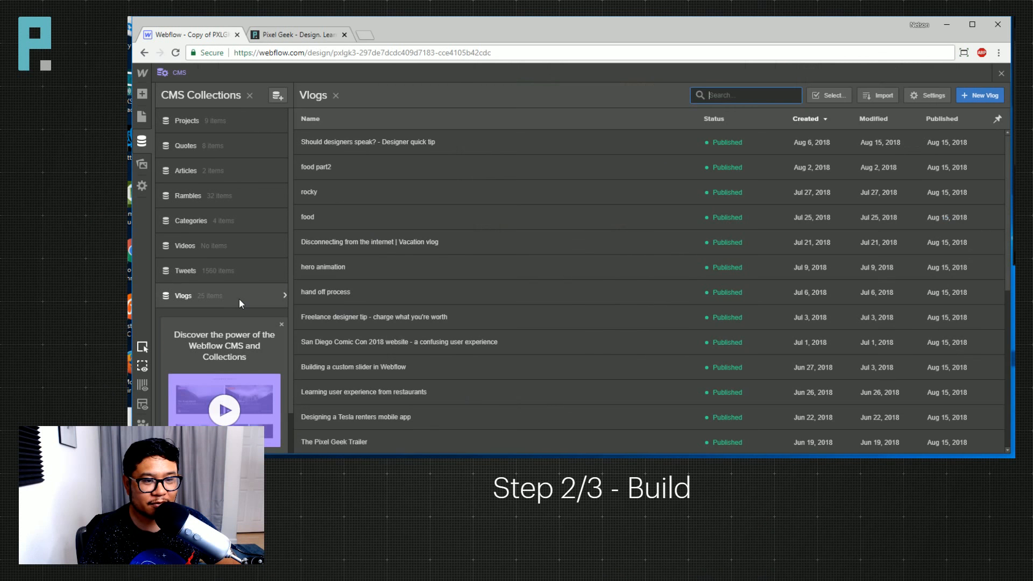
left_click(419, 143)
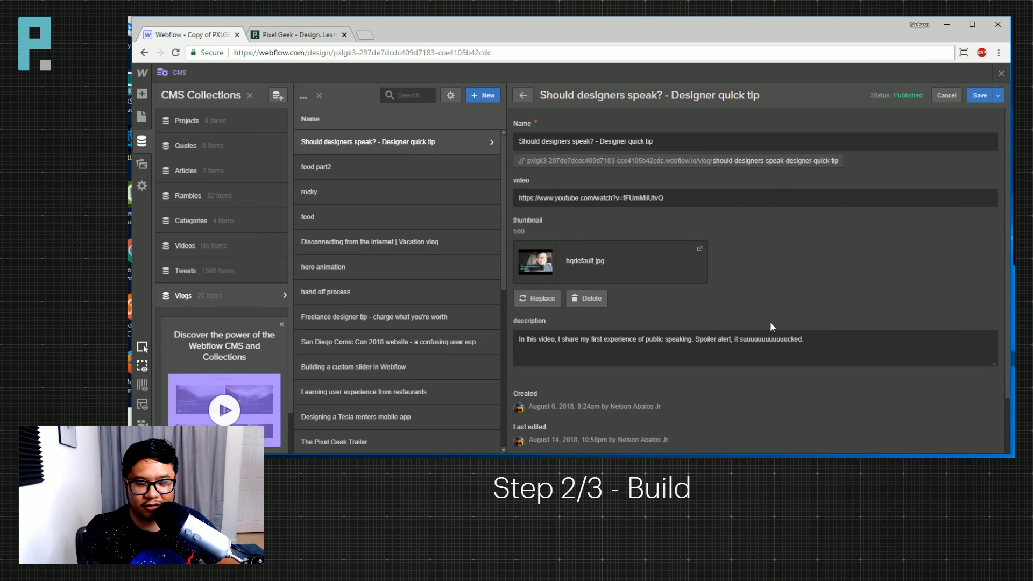
scroll(759, 314, "down", 2)
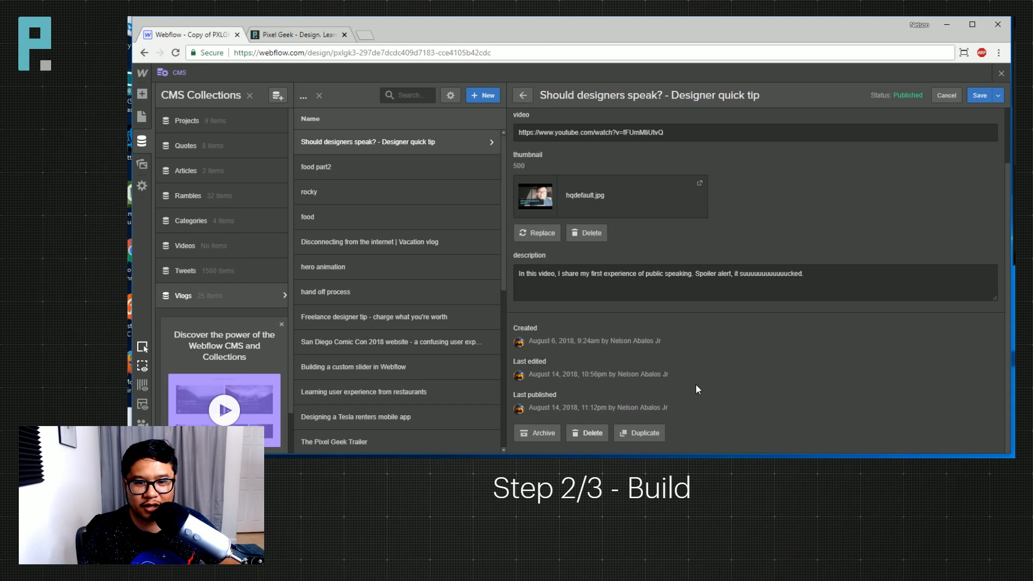
scroll(696, 385, "up", 2)
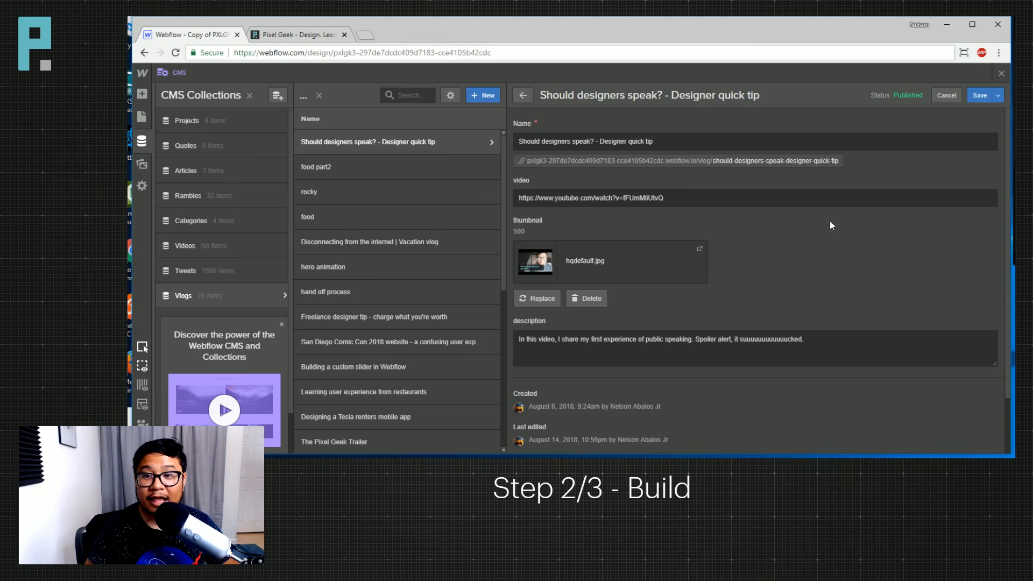
left_click(1000, 73)
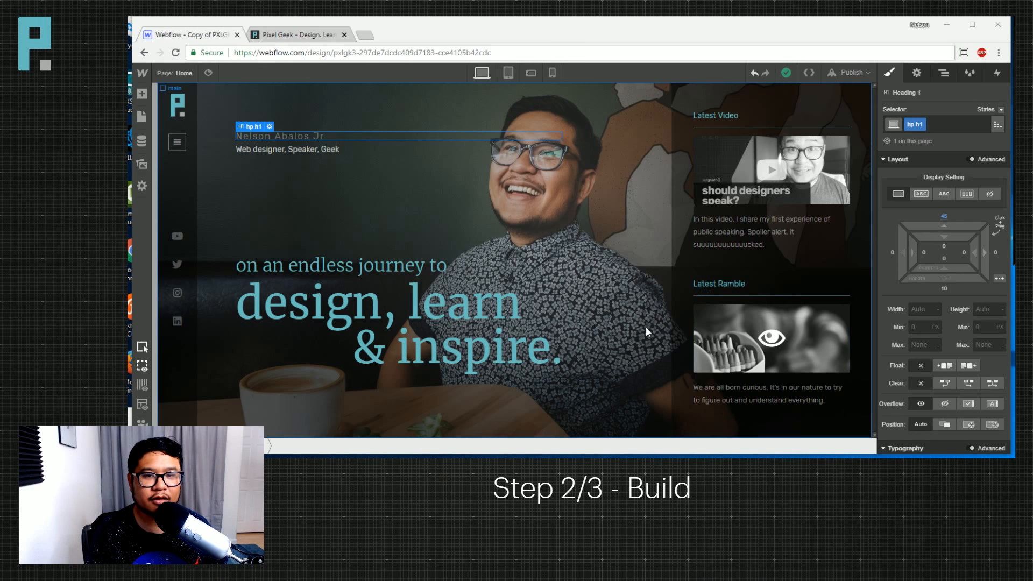
Publish the site to its webflow.io domain once more, and switch to the live site's browser tab.
left_click(850, 73)
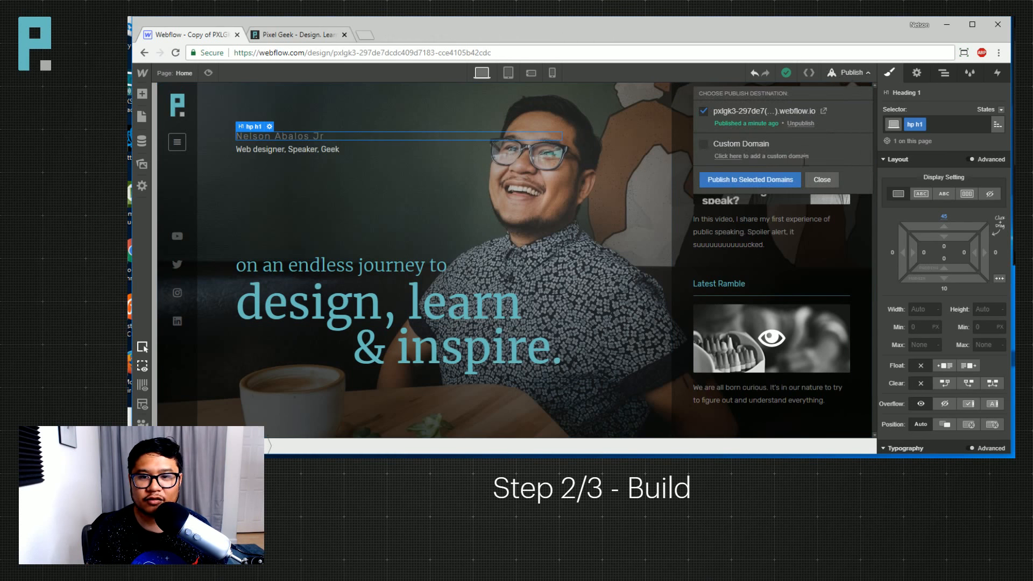
left_click(761, 181)
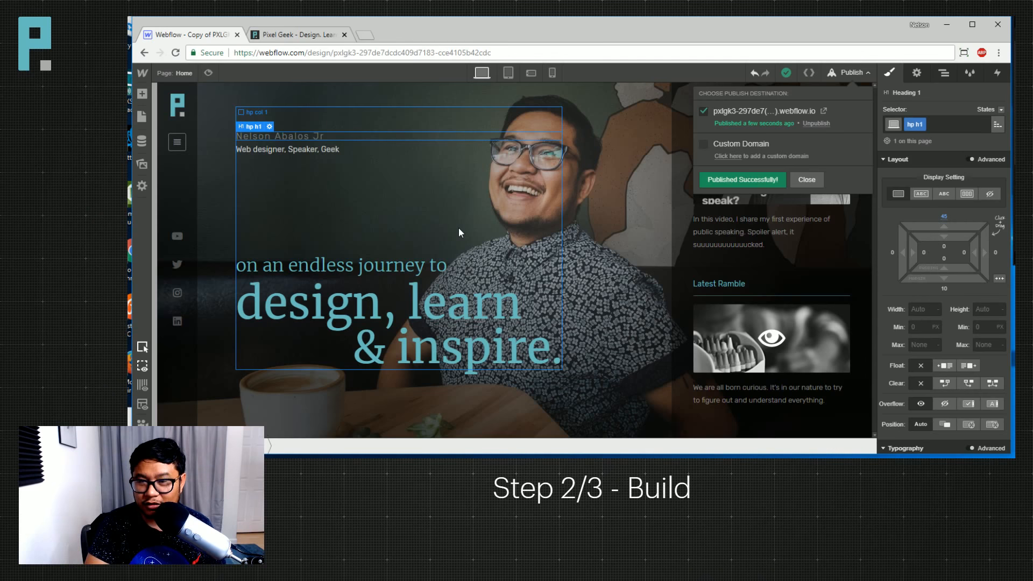
left_click(323, 37)
Open webflow.com in a new browser tab.
left_click(366, 35)
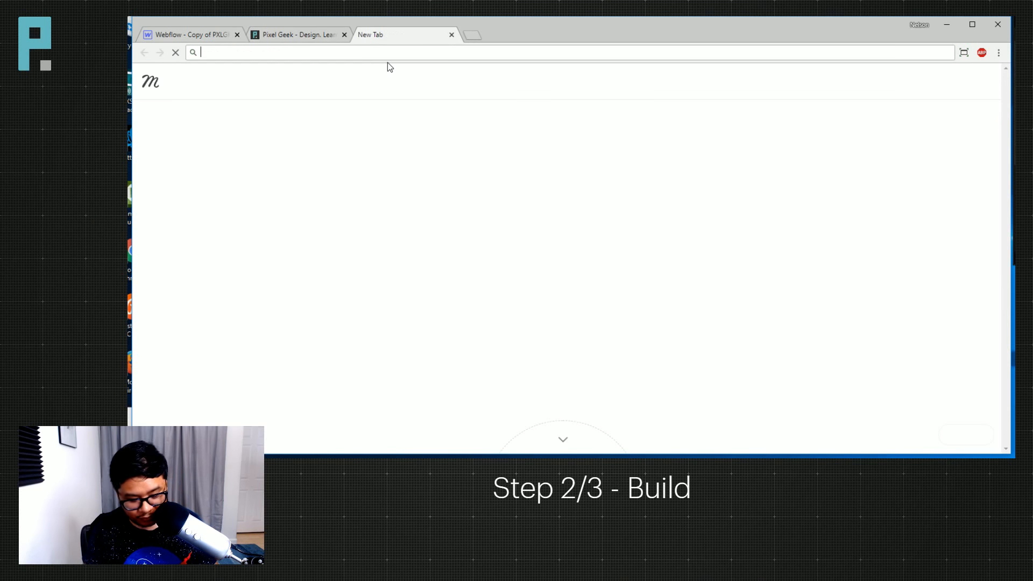
type("webflow.com")
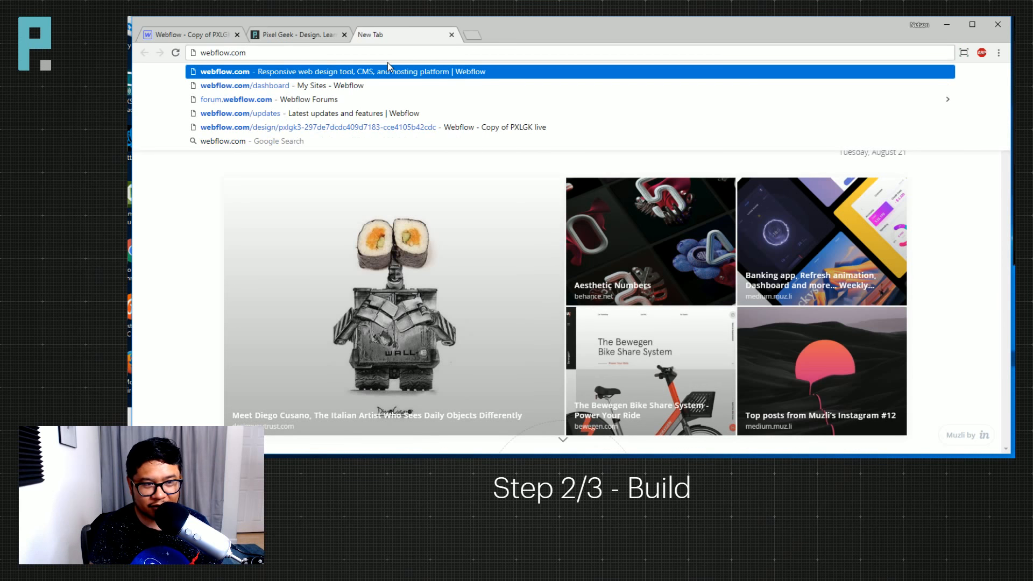
key("Return")
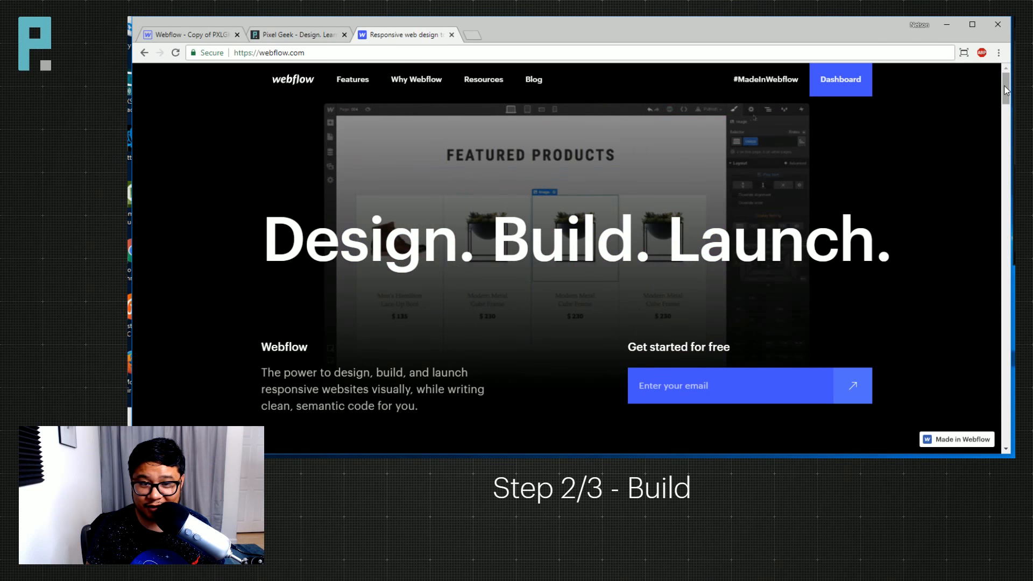
Examine the scroll animations of the "Design. Build. Launch." headline and the tilted Designer mockup on the Webflow home page.
mouse_move(1006, 91)
left_mouse_down()
mouse_move(1008, 104)
mouse_move(1008, 72)
mouse_move(1006, 98)
mouse_move(1002, 79)
left_mouse_up()
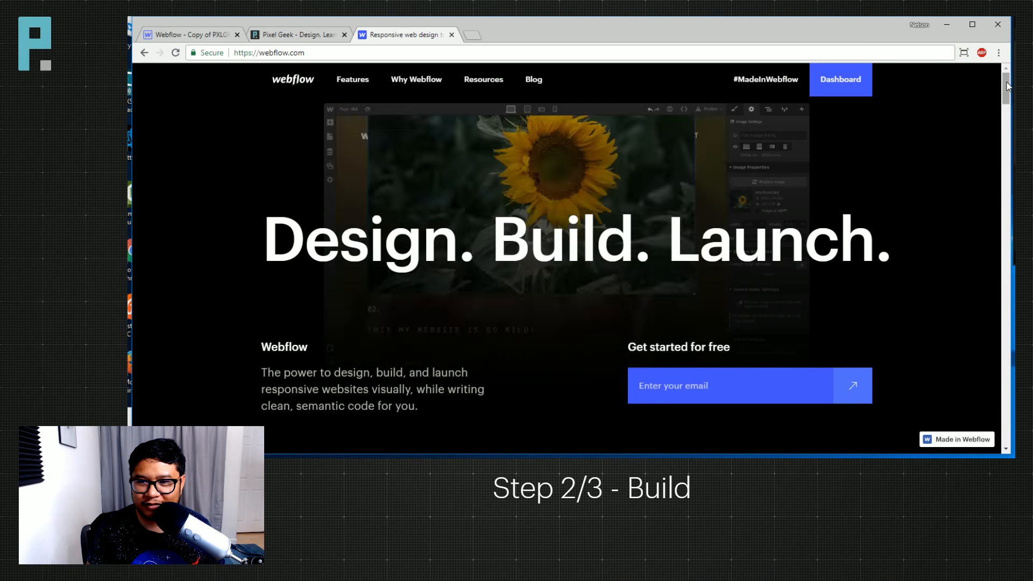
left_click_drag(1005, 83, 1005, 91)
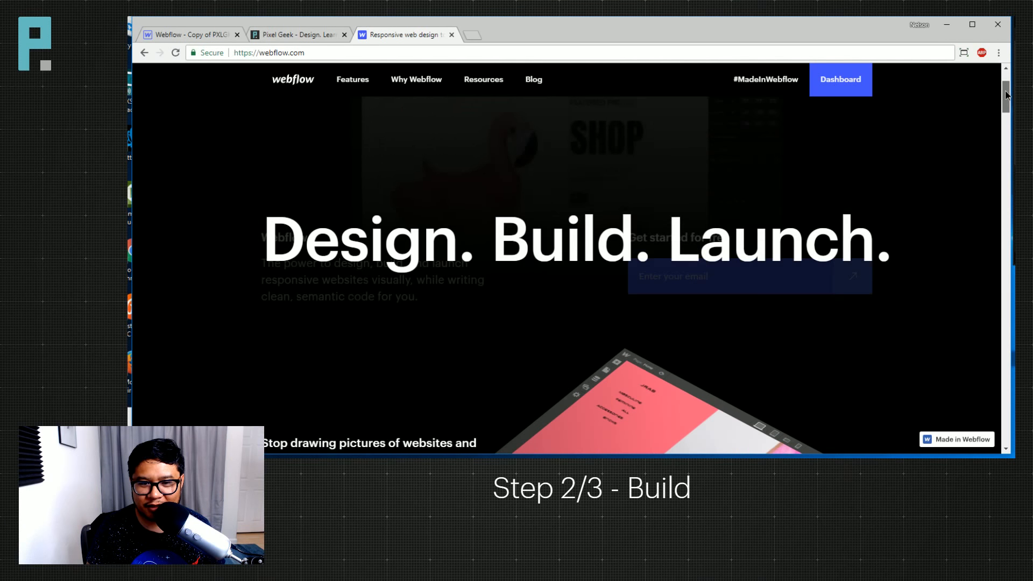
scroll(570, 183, "down", 4)
scroll(570, 182, "up", 2)
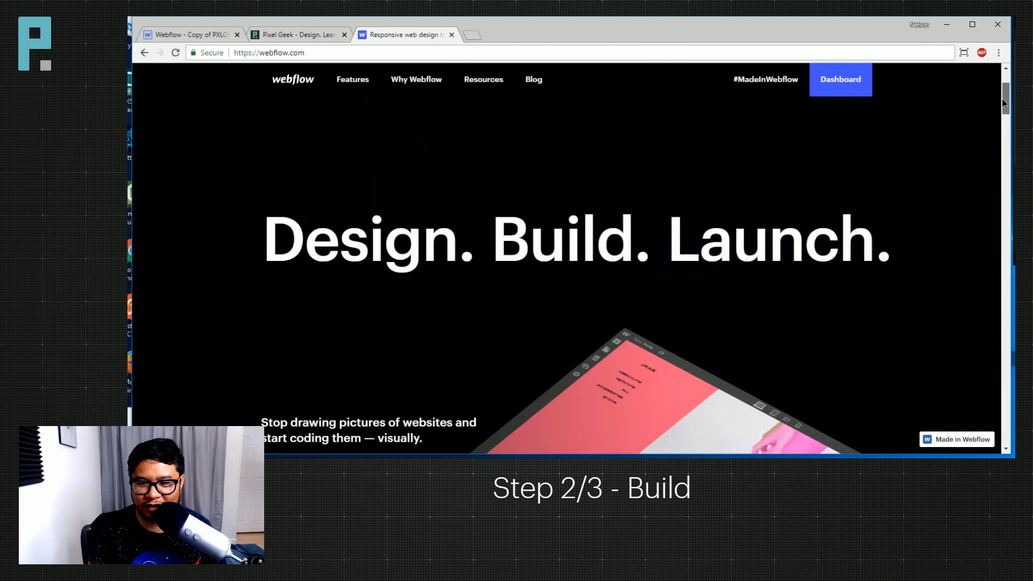
left_click_drag(1003, 109, 1003, 121)
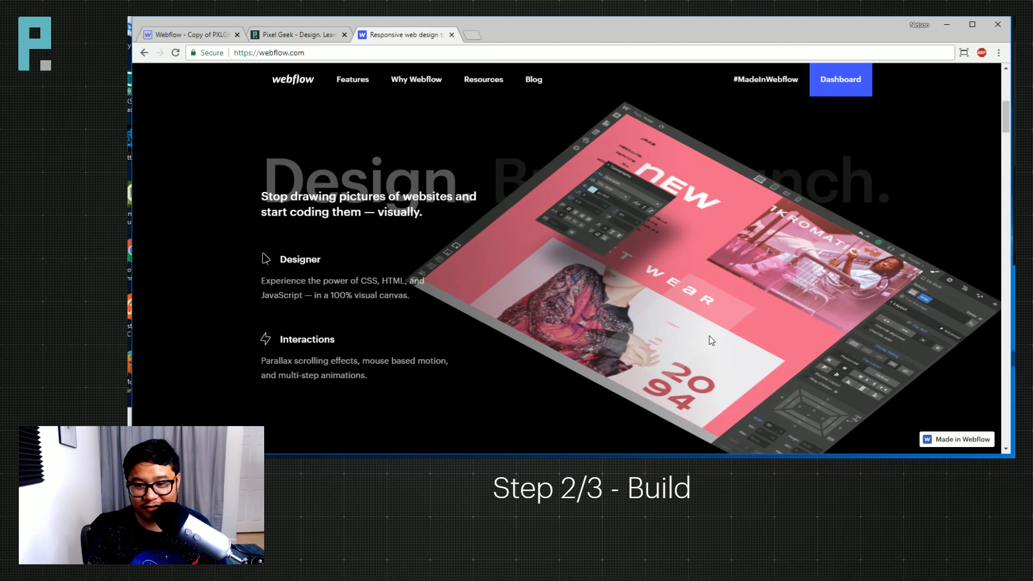
scroll(709, 335, "up", 2)
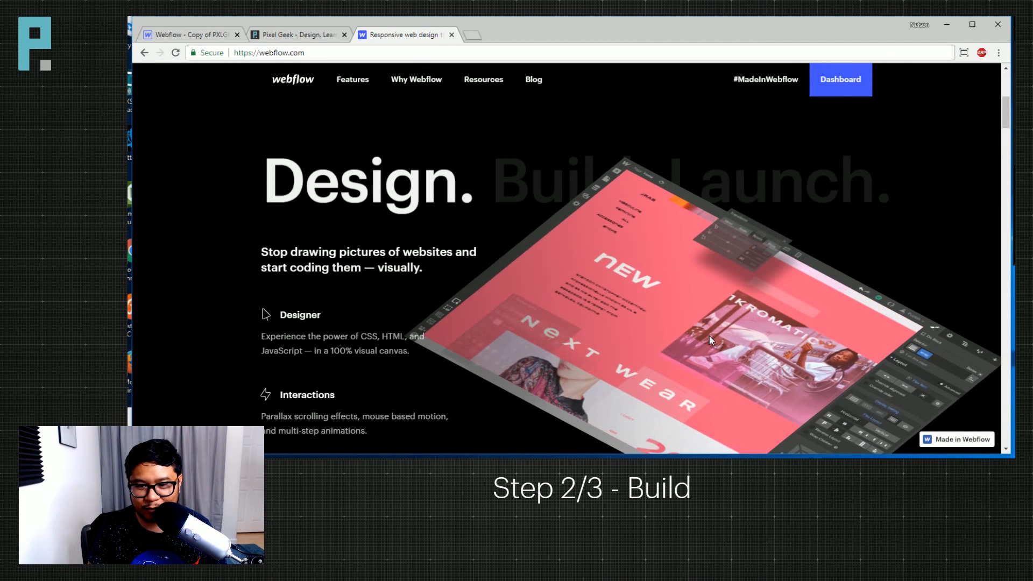
scroll(710, 335, "down", 3)
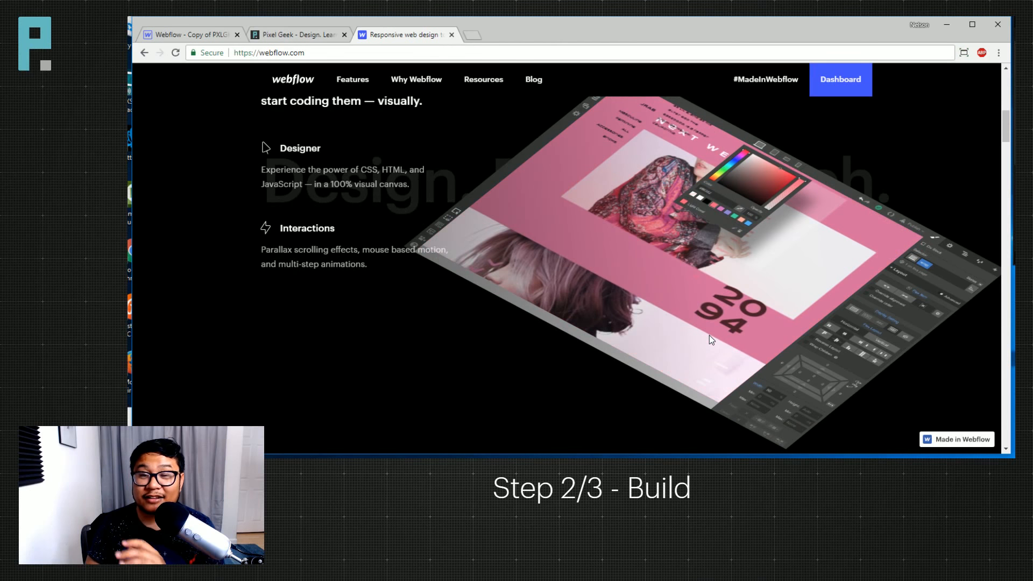
scroll(709, 335, "up", 3)
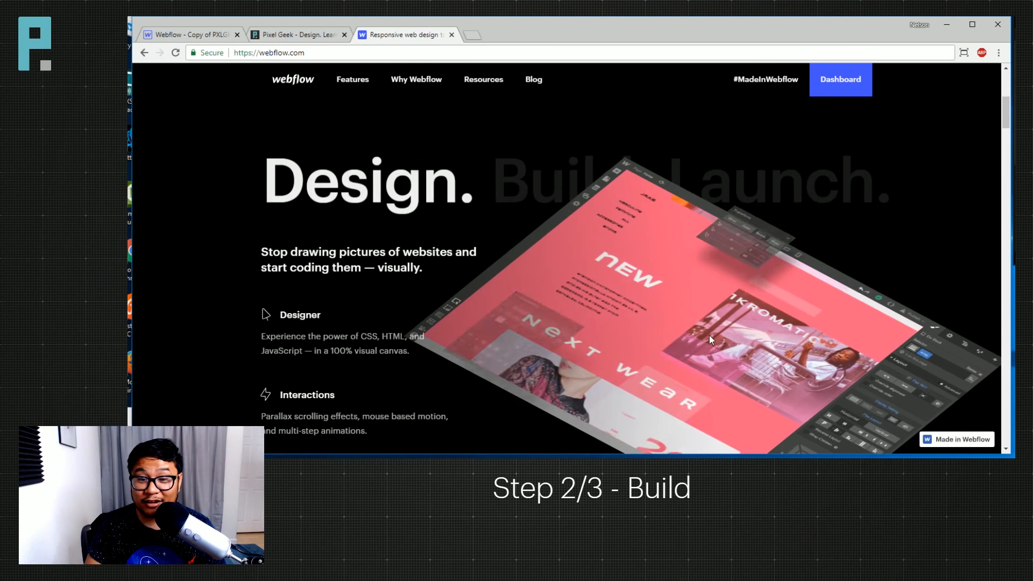
scroll(709, 336, "down", 1)
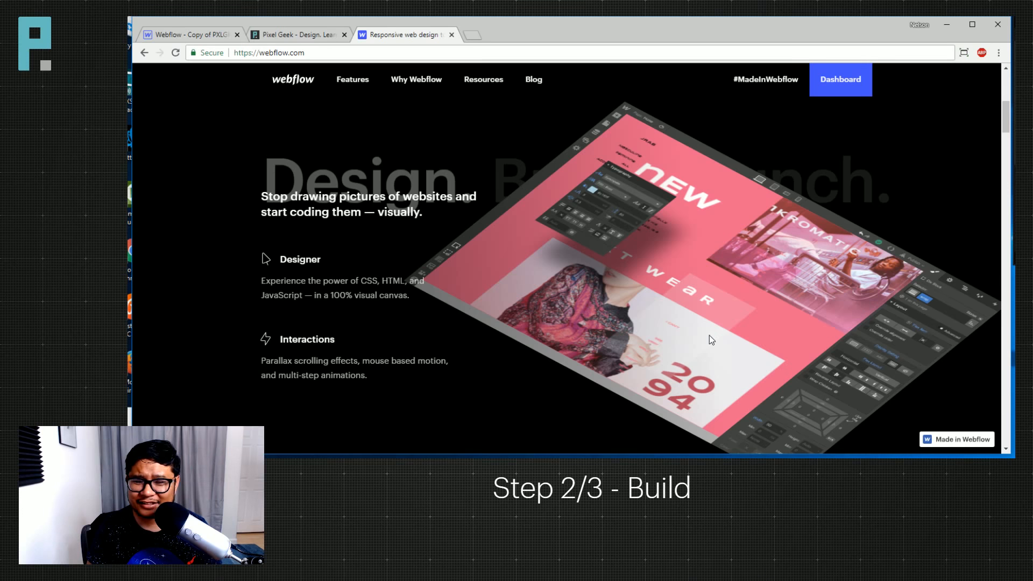
scroll(710, 335, "down", 1)
scroll(710, 335, "down", 1)
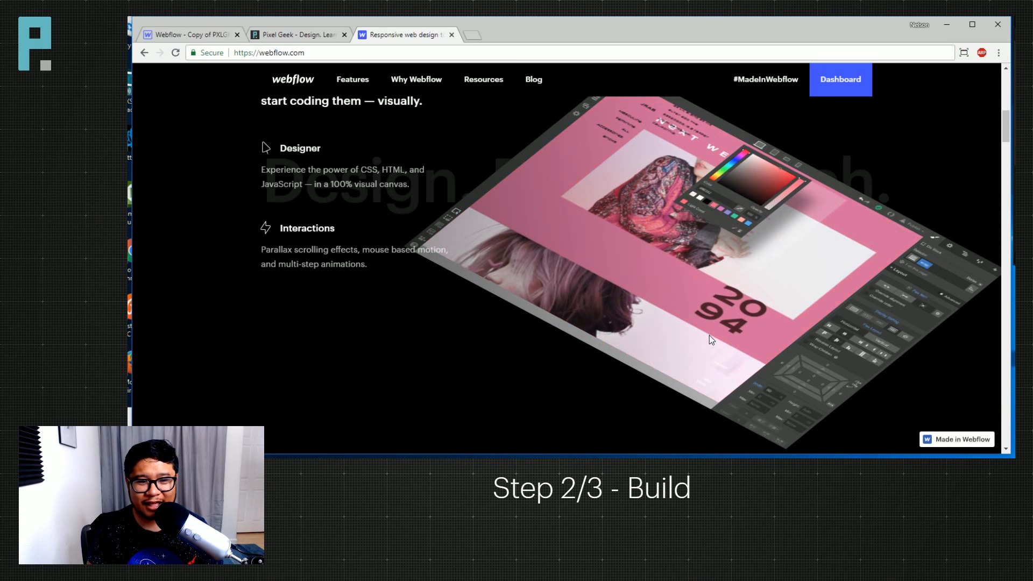
Examine how the tilted Designer mockup changes on scroll through the Designer, CMS and Hosting sections of the Webflow home page.
scroll(709, 335, "up", 1)
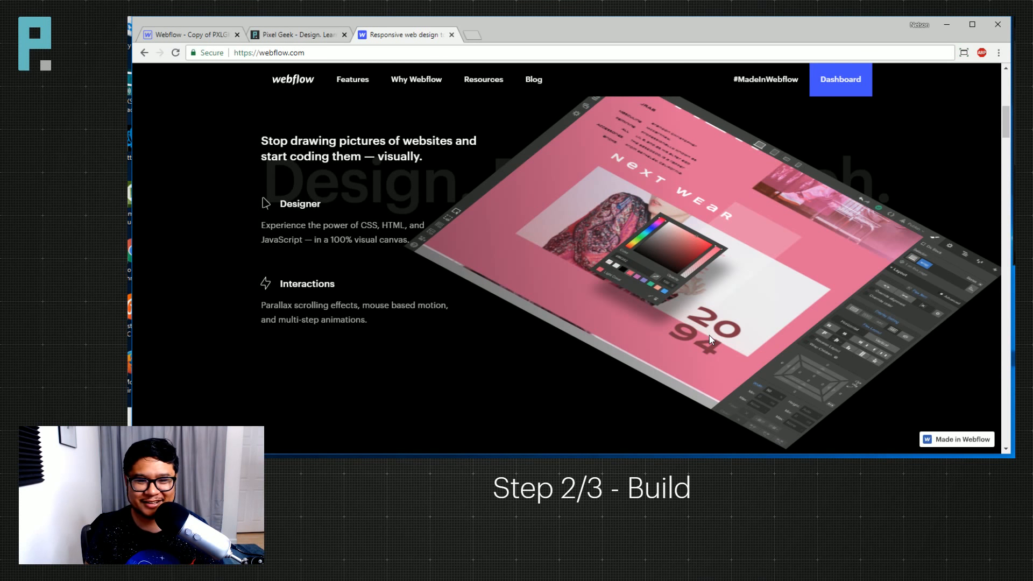
scroll(709, 335, "down", 1)
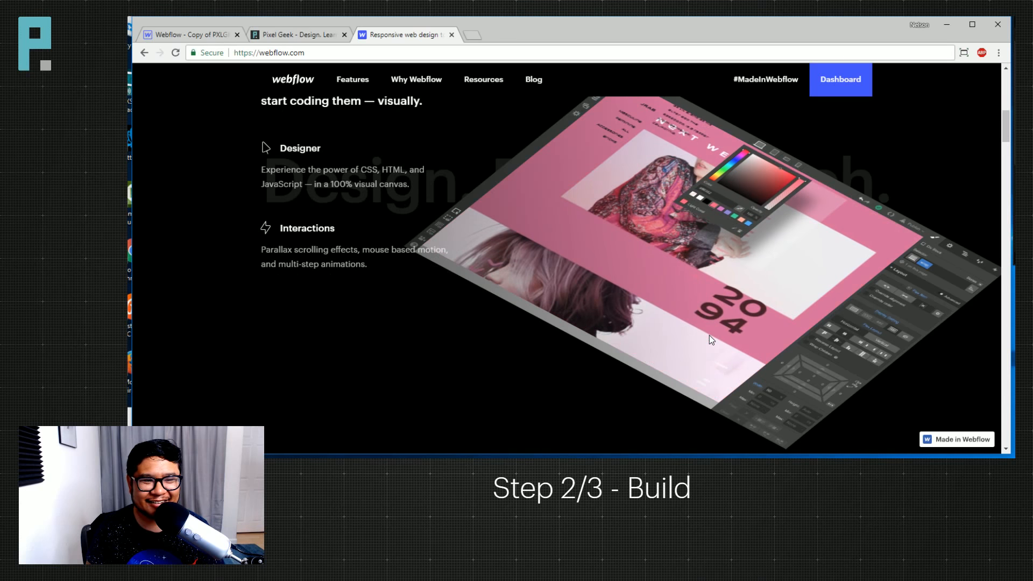
scroll(709, 336, "up", 2)
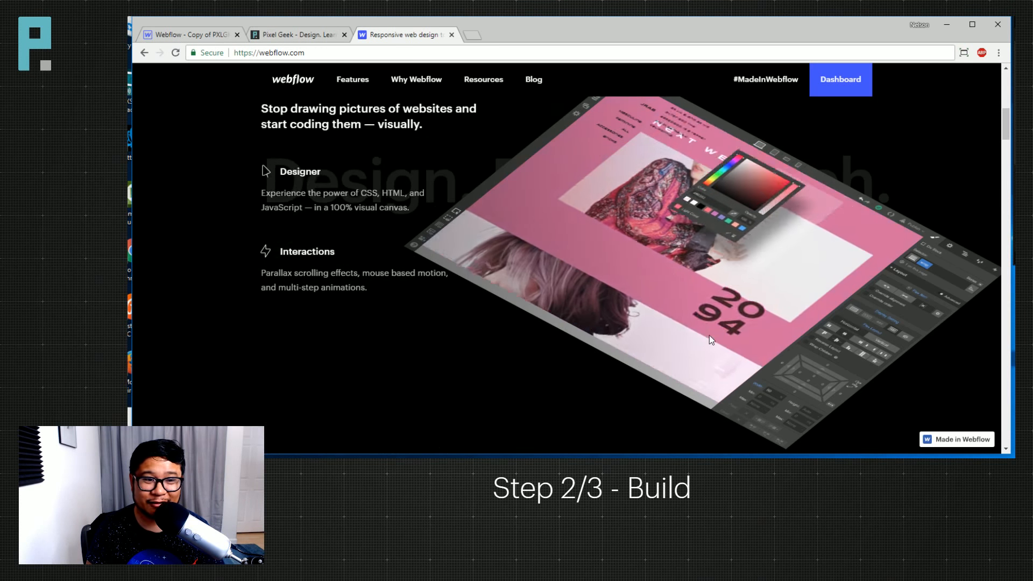
scroll(710, 334, "up", 2)
scroll(710, 335, "down", 3)
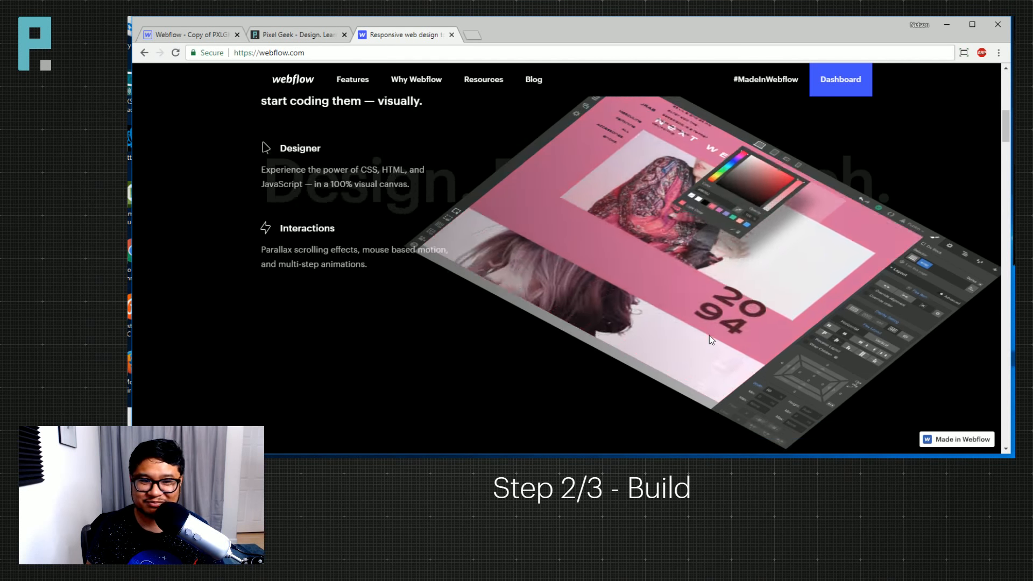
scroll(710, 335, "down", 1)
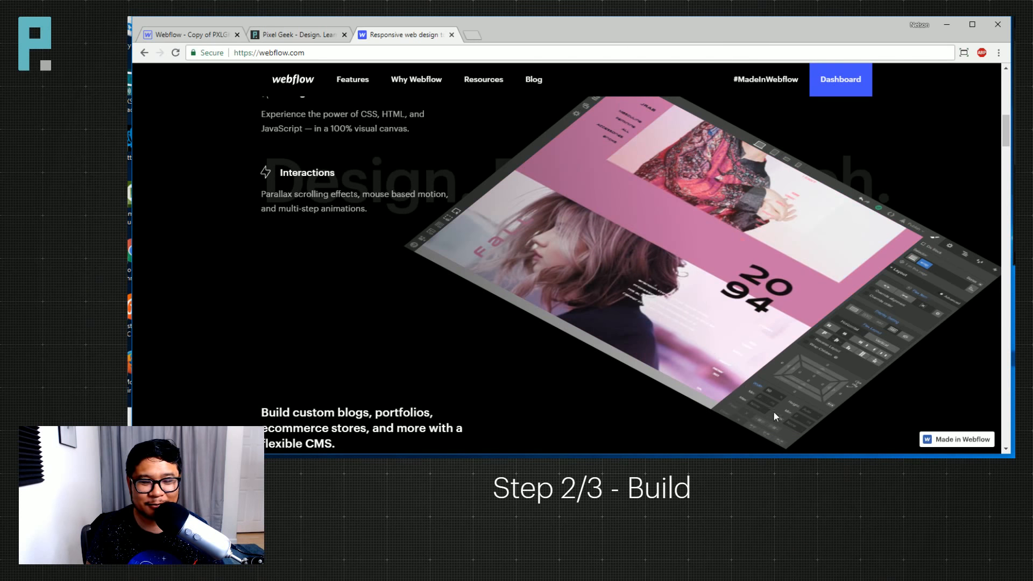
scroll(500, 311, "down", 4)
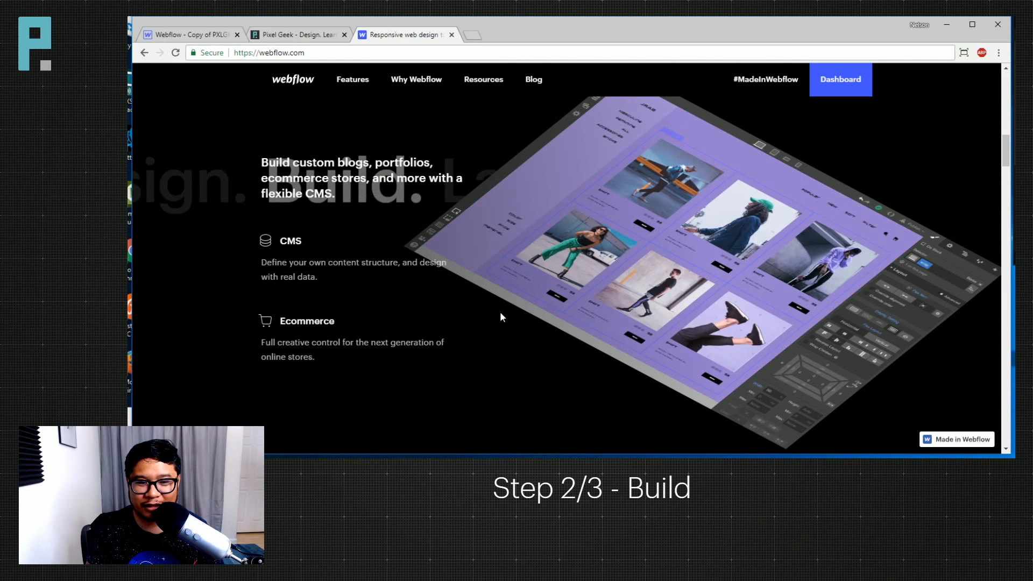
scroll(499, 317, "down", 3)
scroll(499, 317, "down", 2)
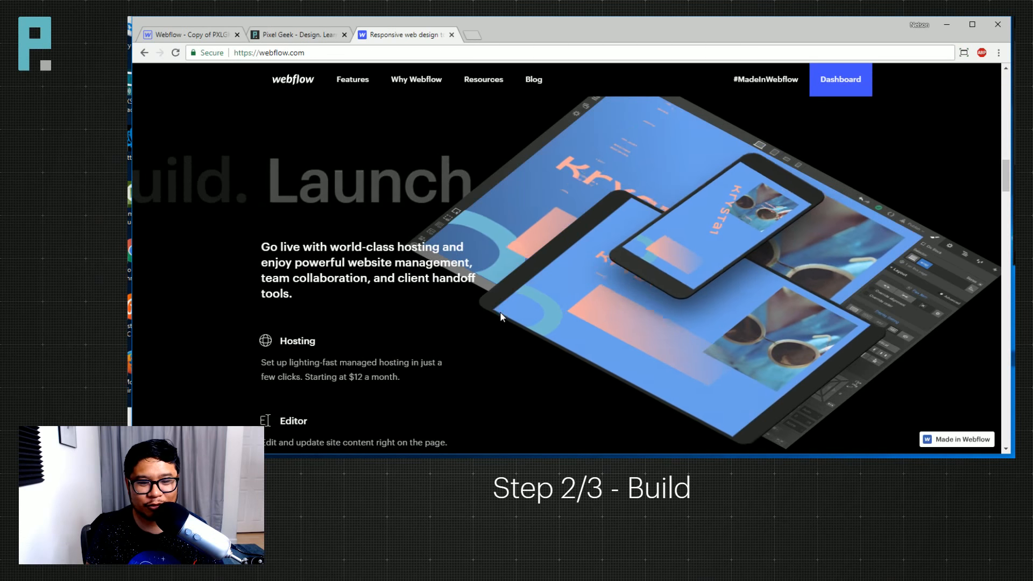
scroll(500, 316, "down", 2)
scroll(500, 317, "down", 3)
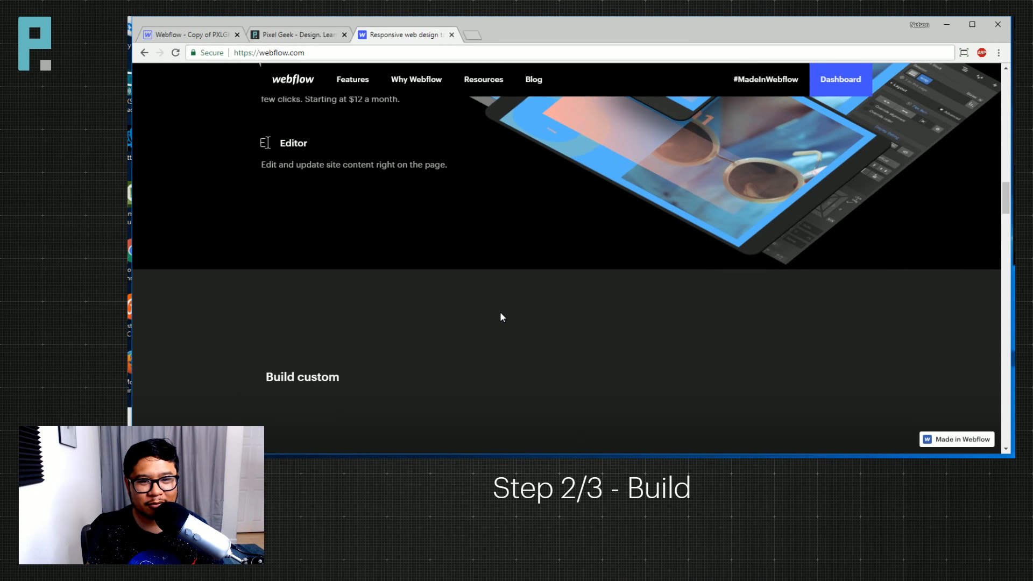
scroll(500, 300, "up", 6)
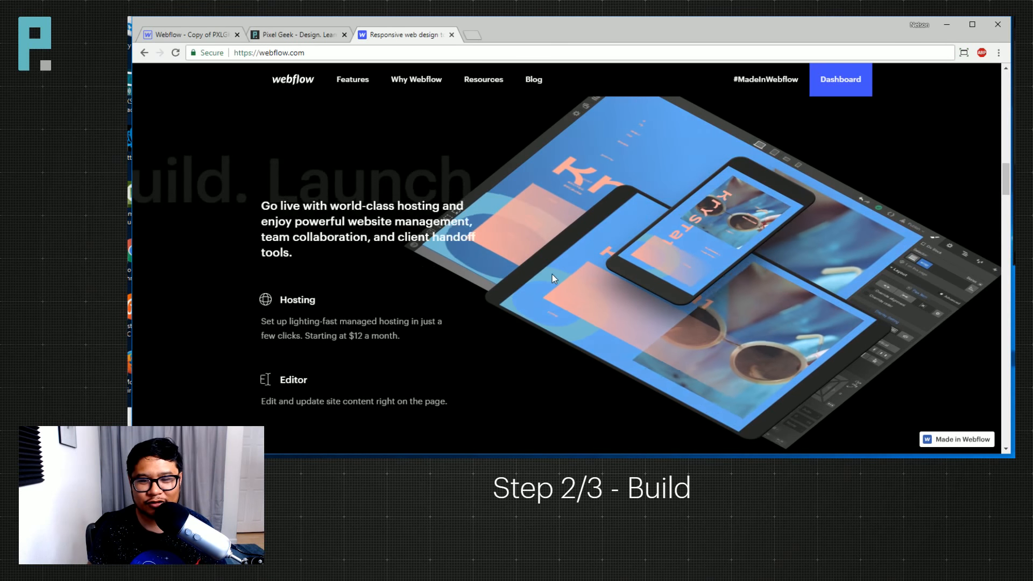
scroll(663, 245, "down", 5)
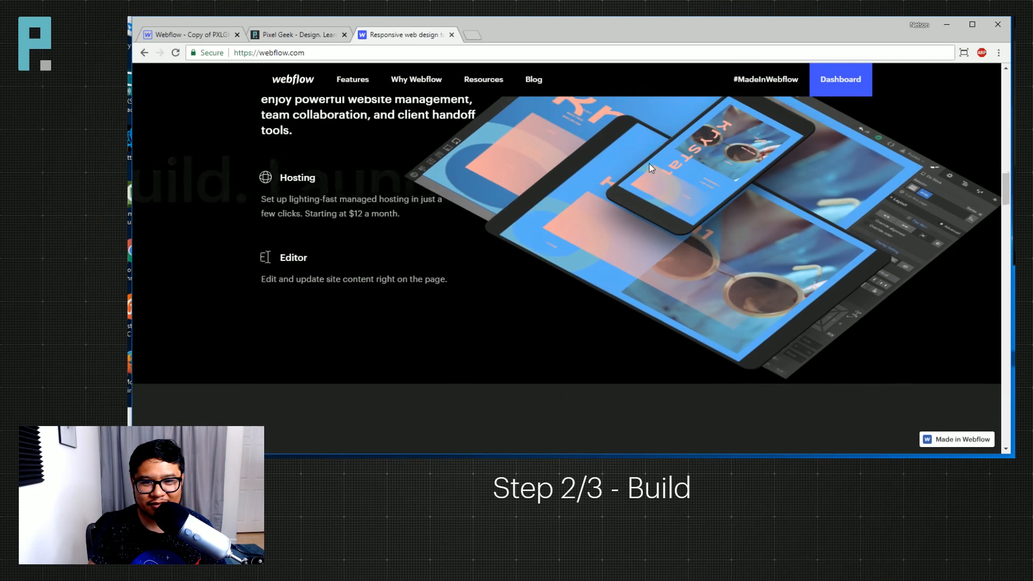
Examine the scroll animation of the "Build custom" section, with its changing headlines and moving website thumbnails.
scroll(647, 172, "down", 4)
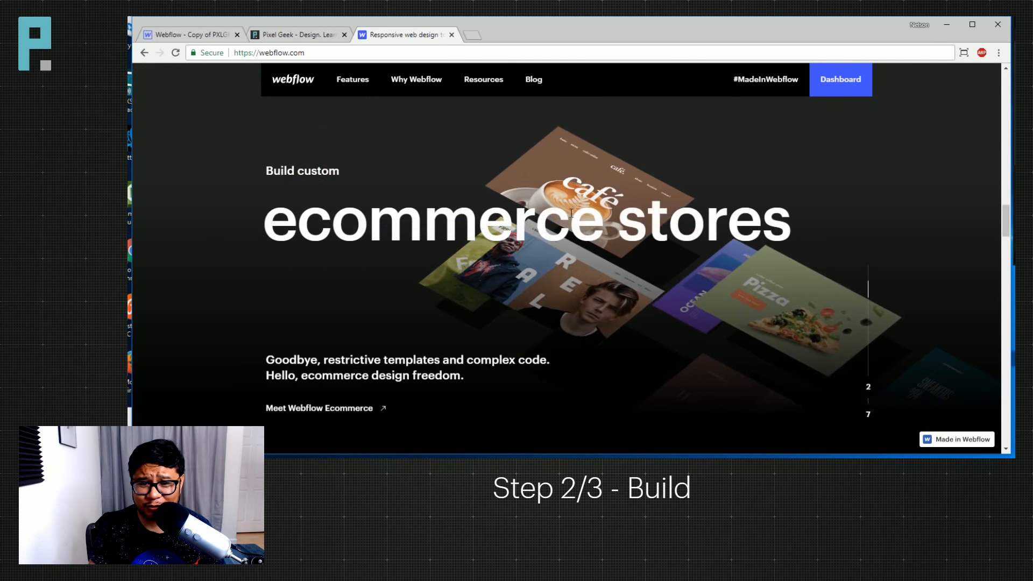
scroll(571, 217, "down", 3)
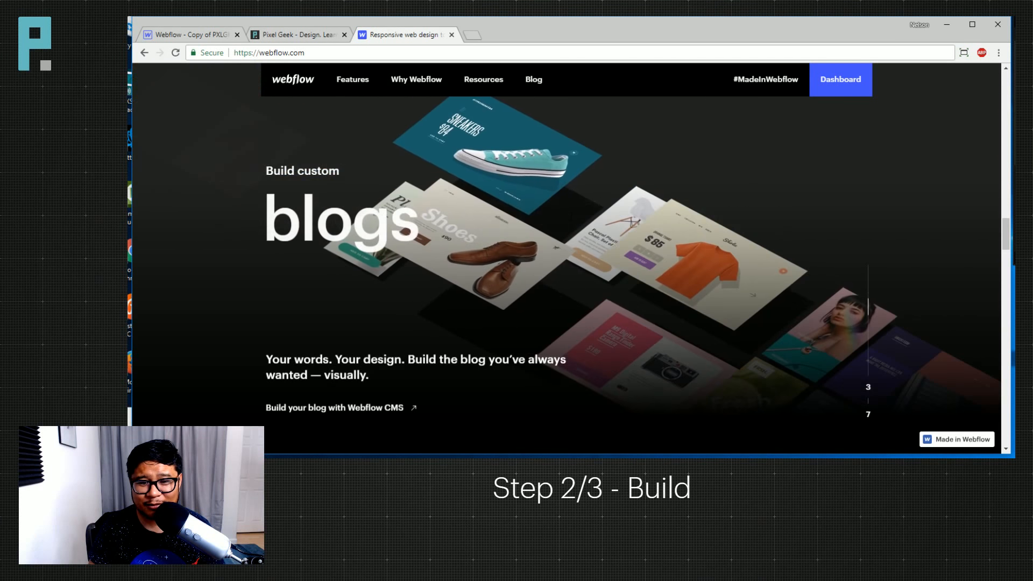
scroll(572, 216, "down", 2)
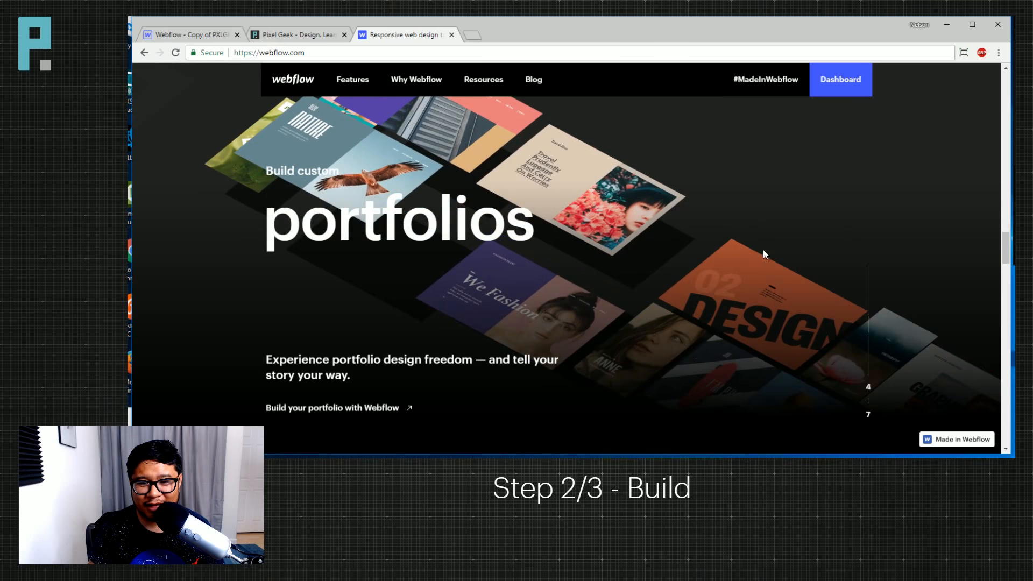
scroll(747, 244, "up", 1)
scroll(747, 245, "down", 3)
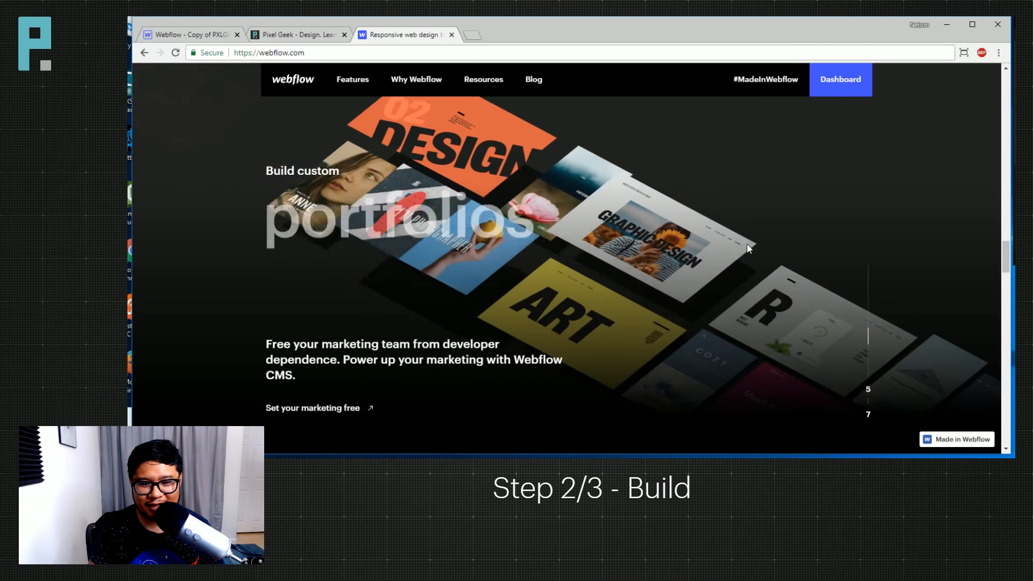
scroll(767, 312, "down", 2)
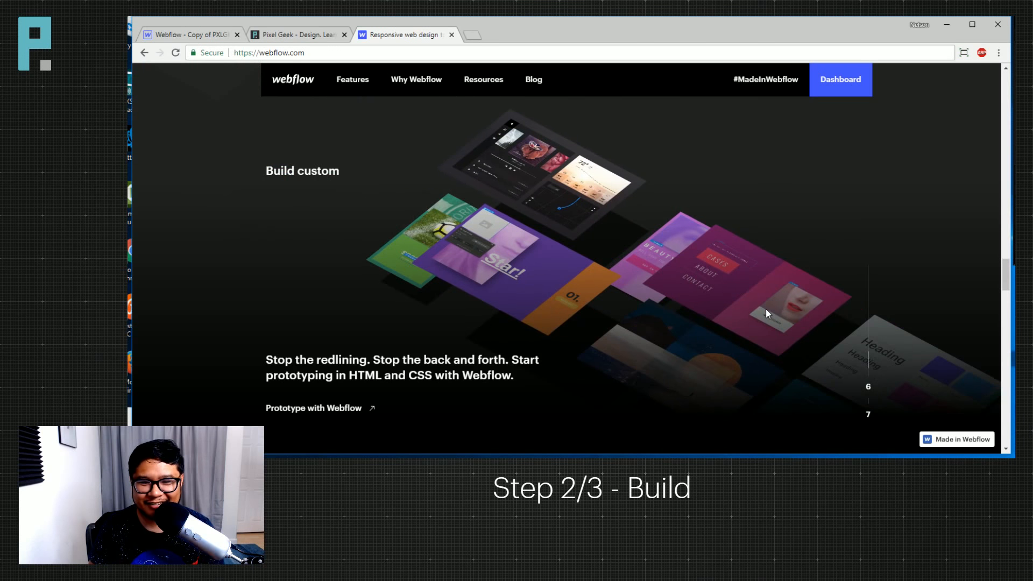
scroll(766, 309, "down", 4)
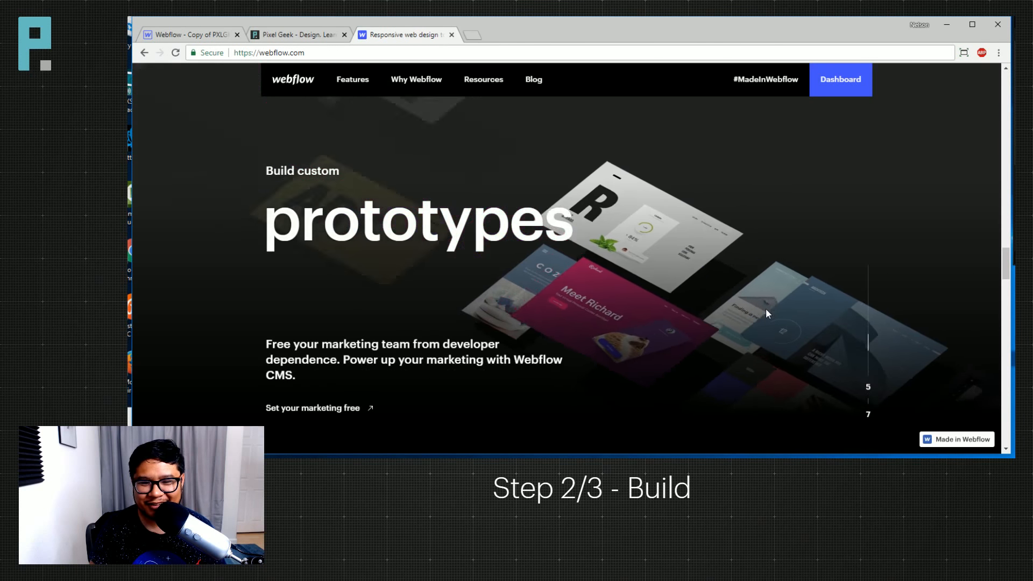
scroll(767, 309, "up", 3)
scroll(766, 309, "down", 4)
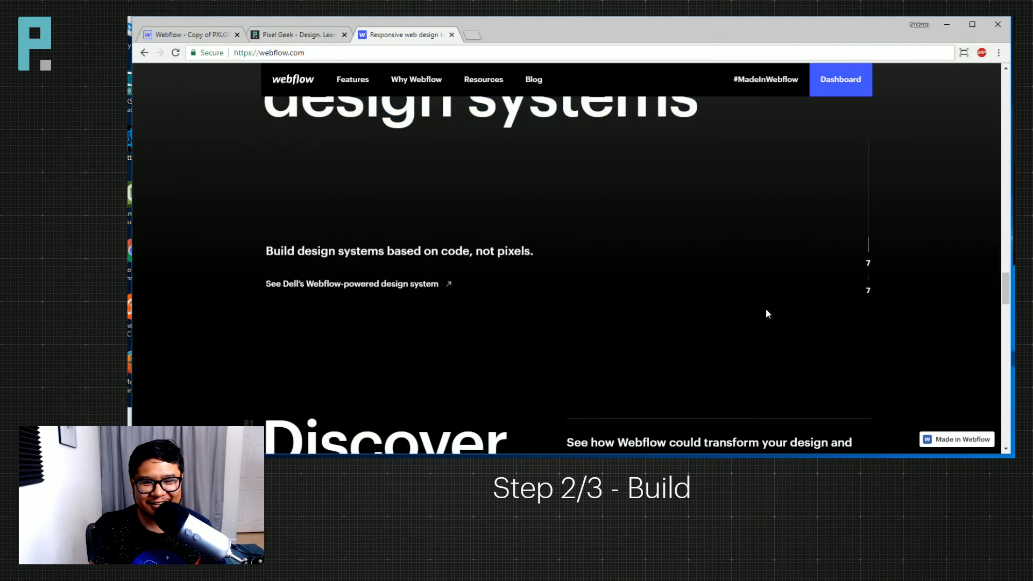
scroll(766, 314, "up", 5)
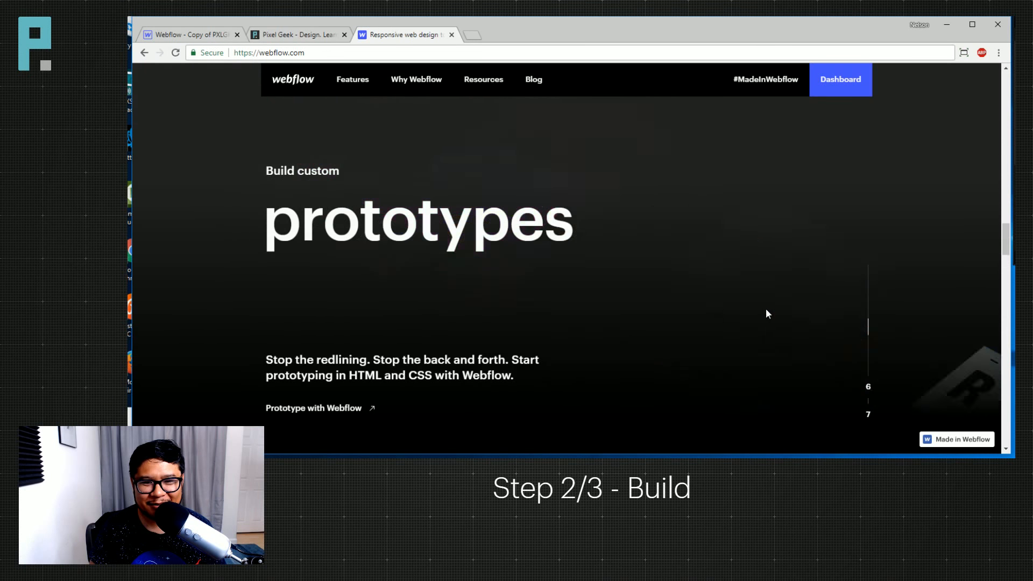
scroll(768, 313, "up", 5)
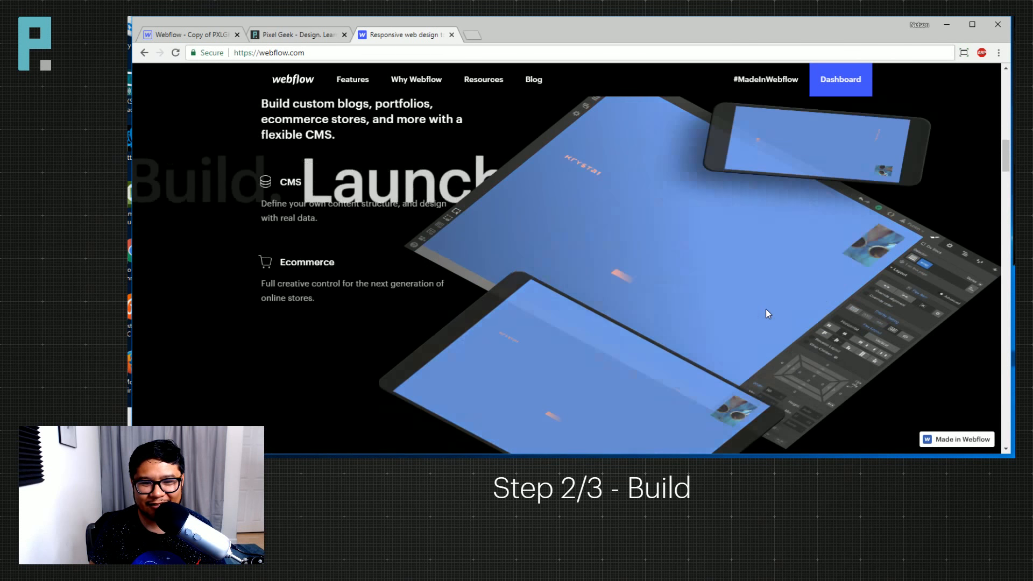
scroll(767, 314, "down", 5)
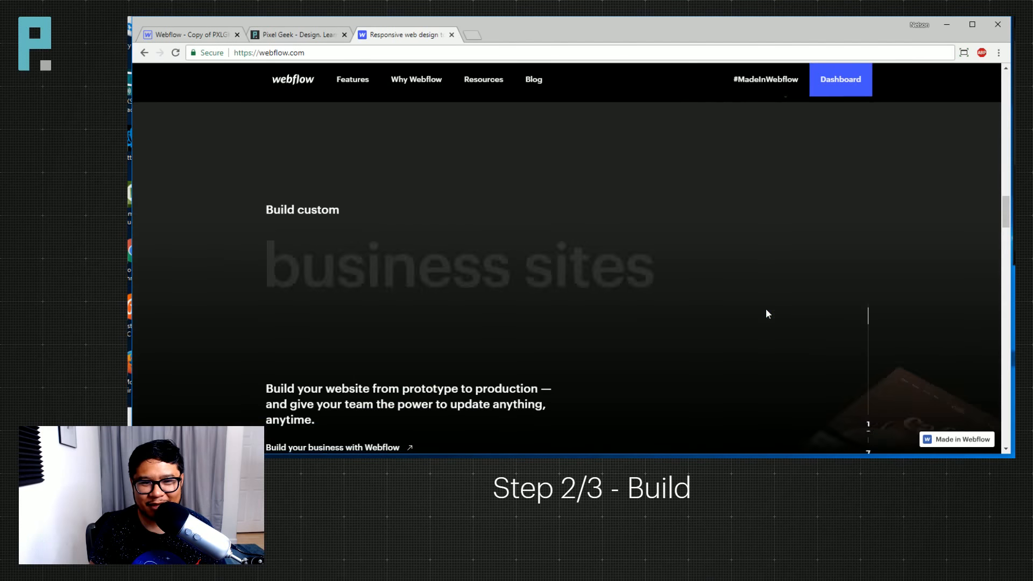
Examine how the "Discover, Master, Start" headings and the page background change on scroll down to the footer.
scroll(767, 314, "down", 6)
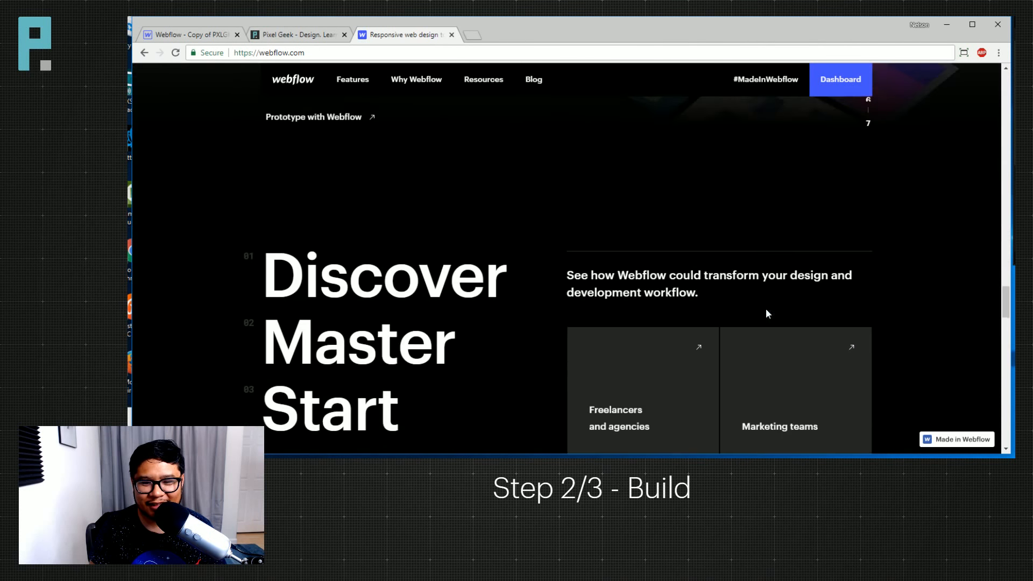
scroll(767, 315, "down", 3)
scroll(768, 315, "up", 5)
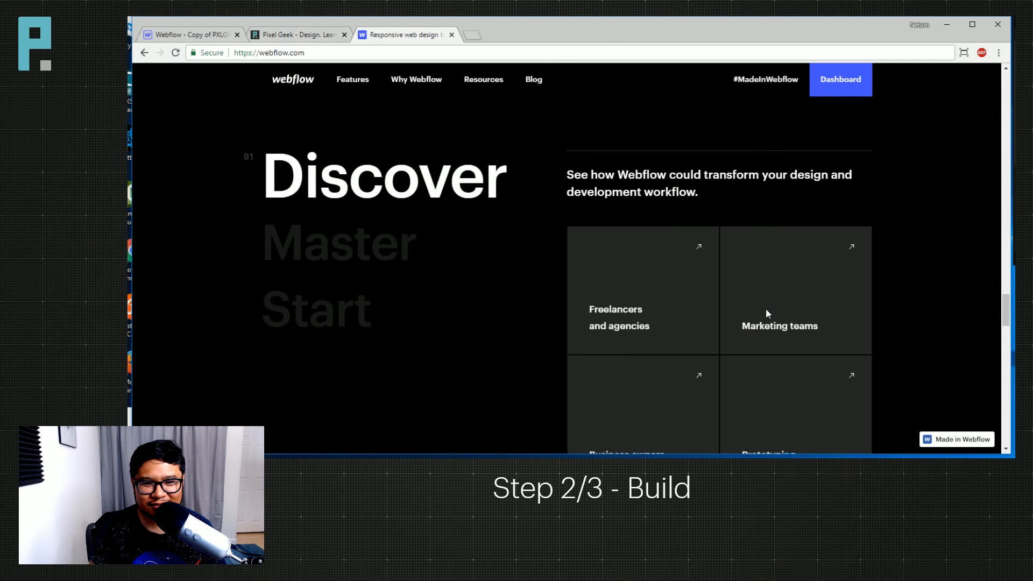
scroll(768, 315, "down", 6)
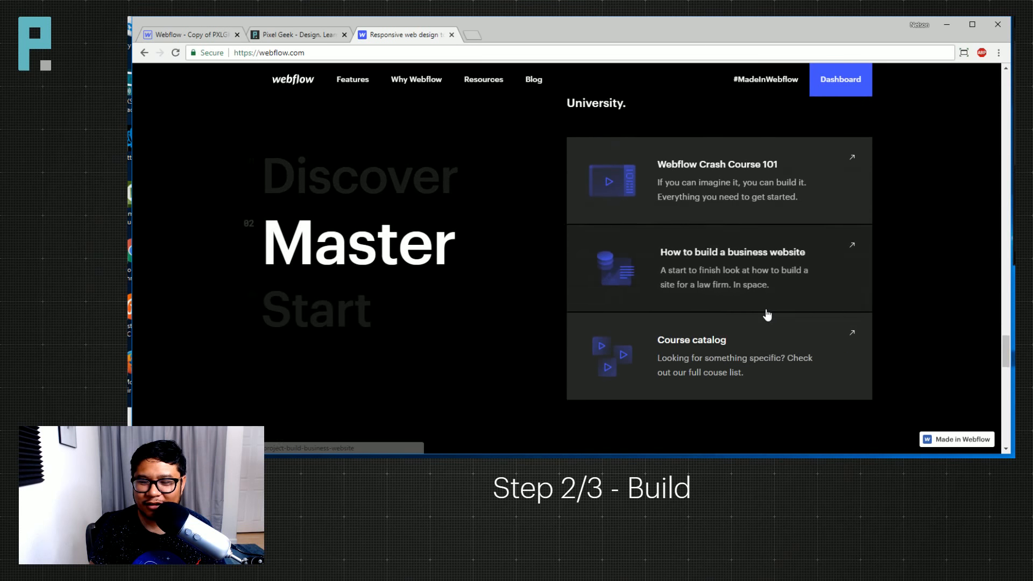
scroll(759, 298, "down", 4)
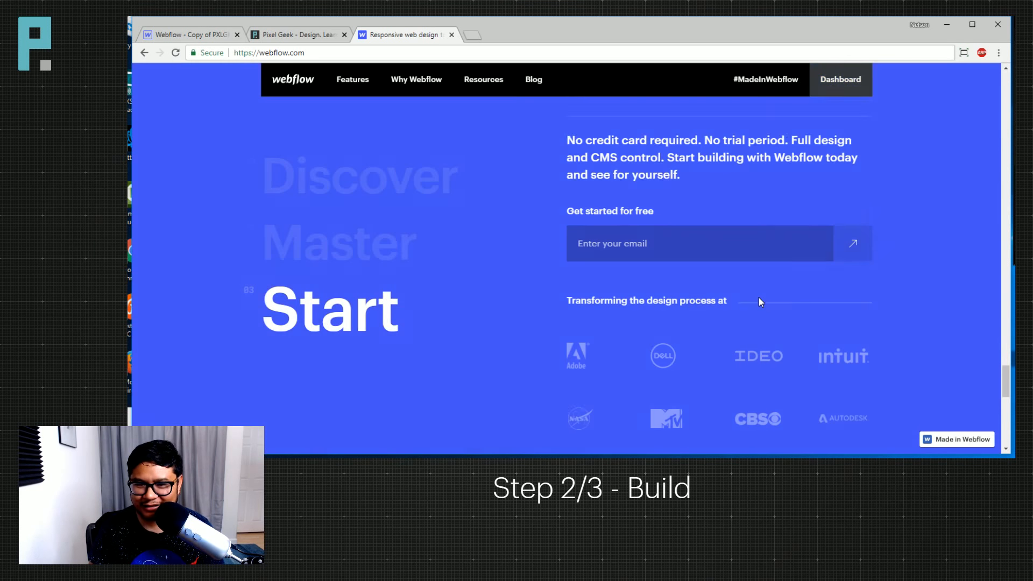
scroll(758, 299, "down", 3)
scroll(759, 298, "down", 6)
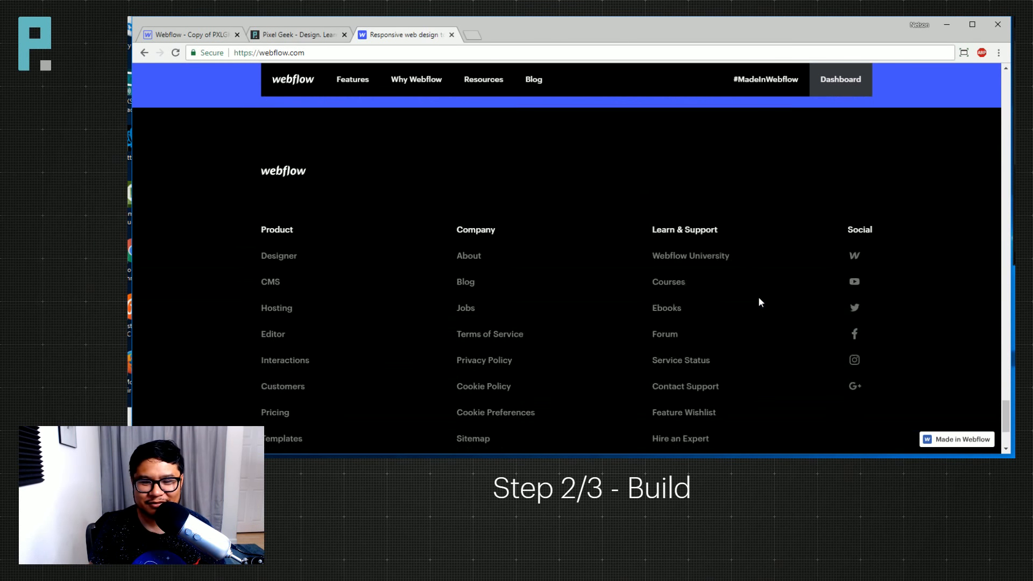
Return to the browser tab of the published portfolio site and reload the page.
left_click(322, 38)
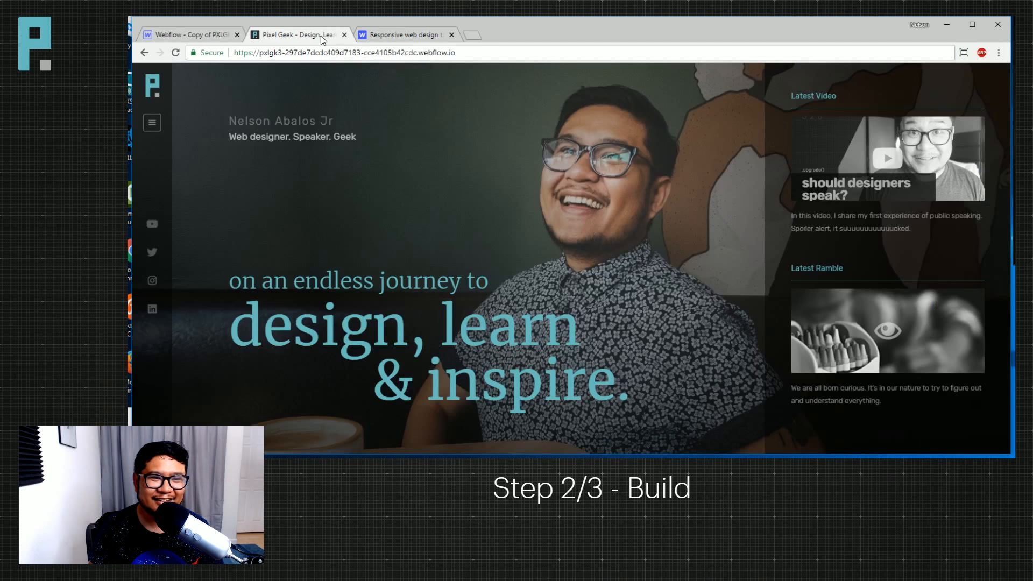
left_click(175, 52)
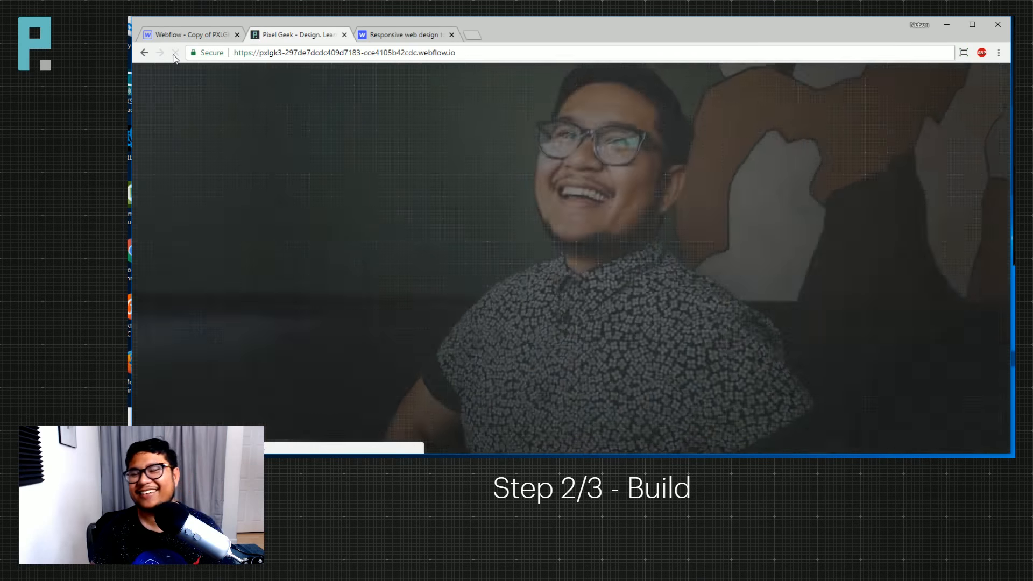